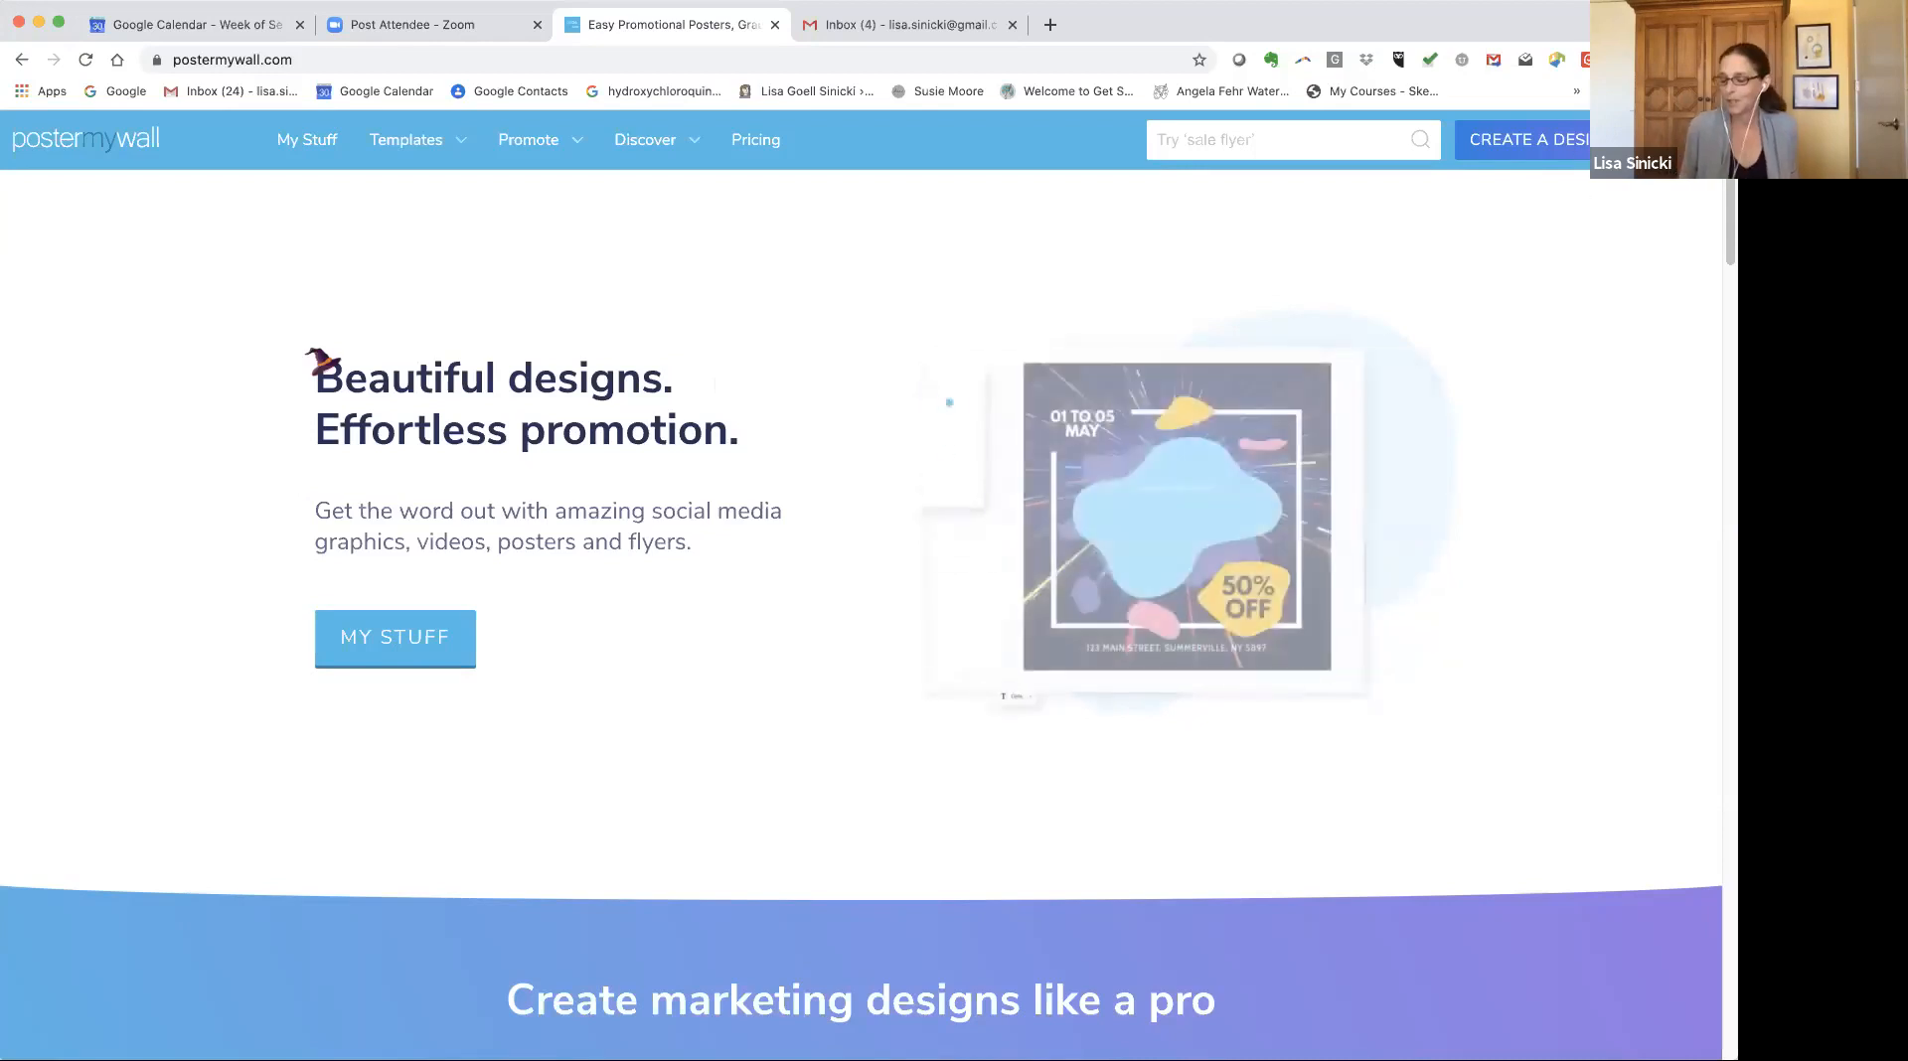
# Open the template gallery from the create-a-design menu and browse the template categories.
pyautogui.moveTo(1608, 140)
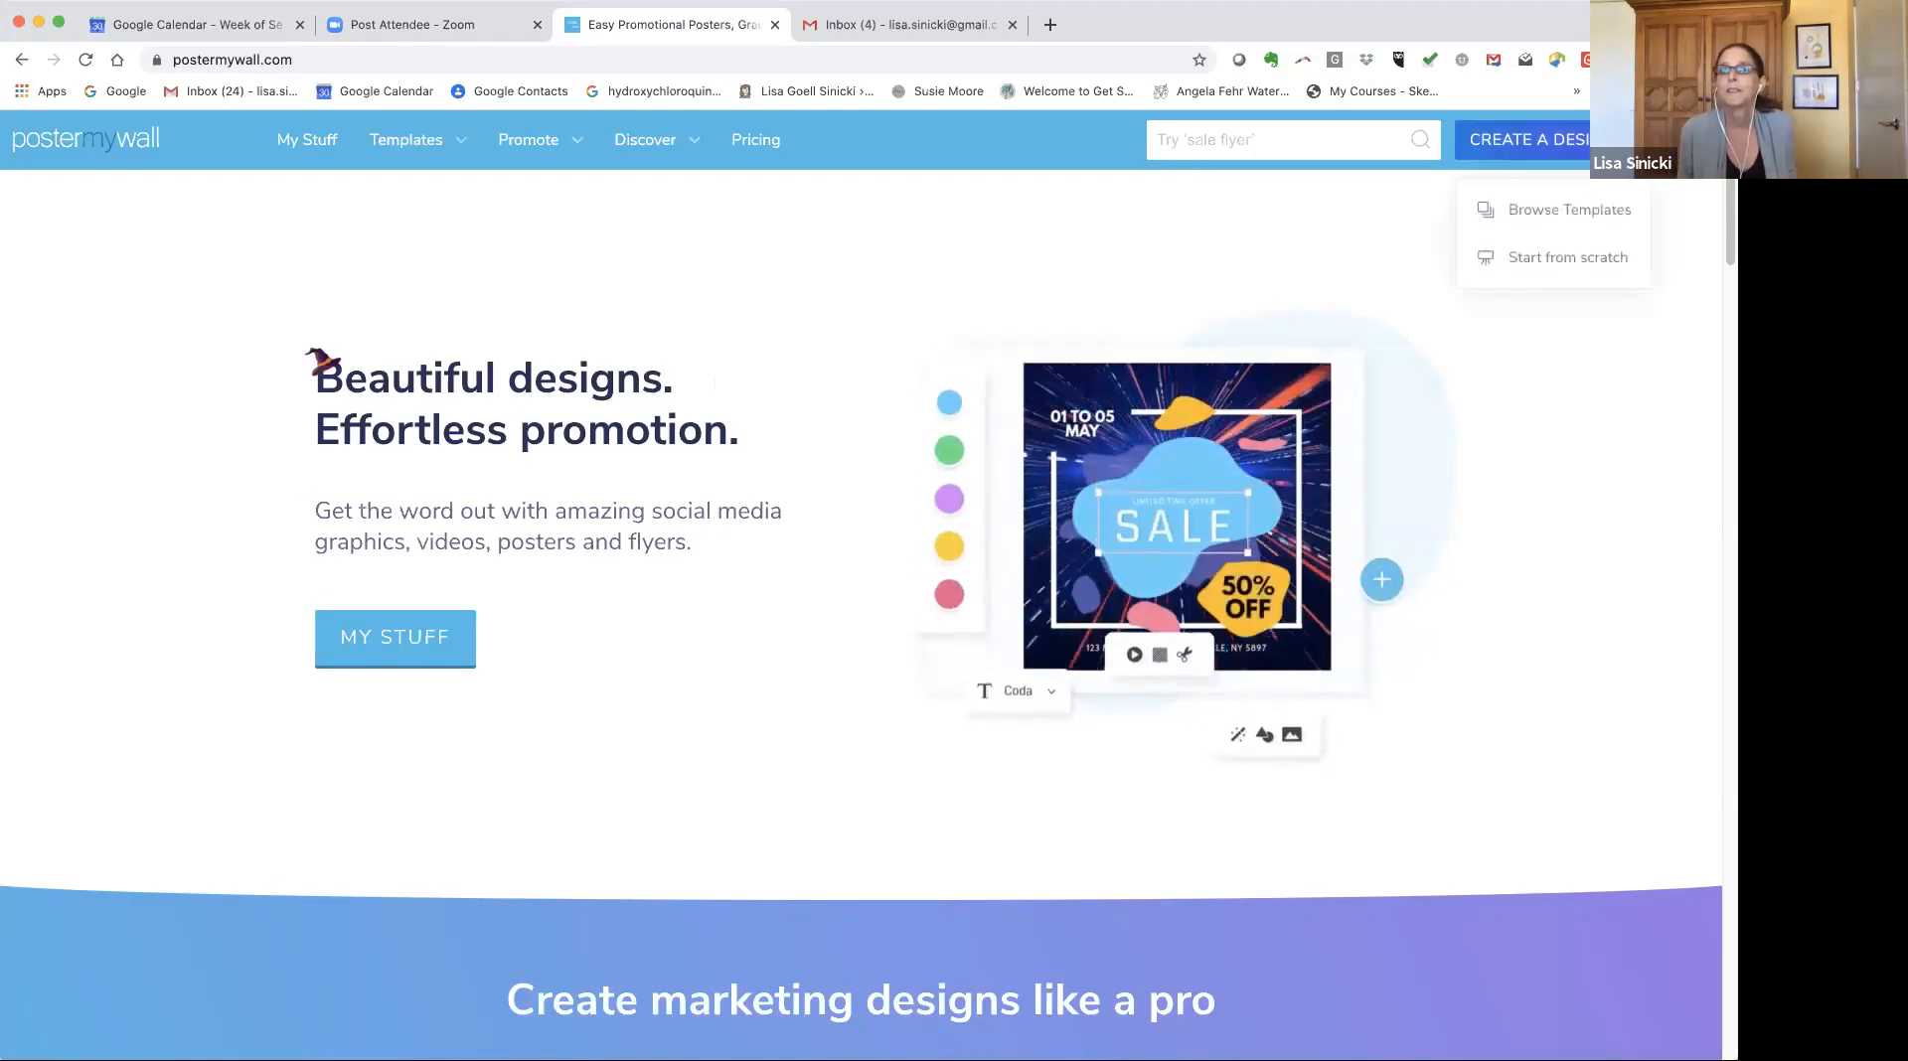
pyautogui.click(1591, 211)
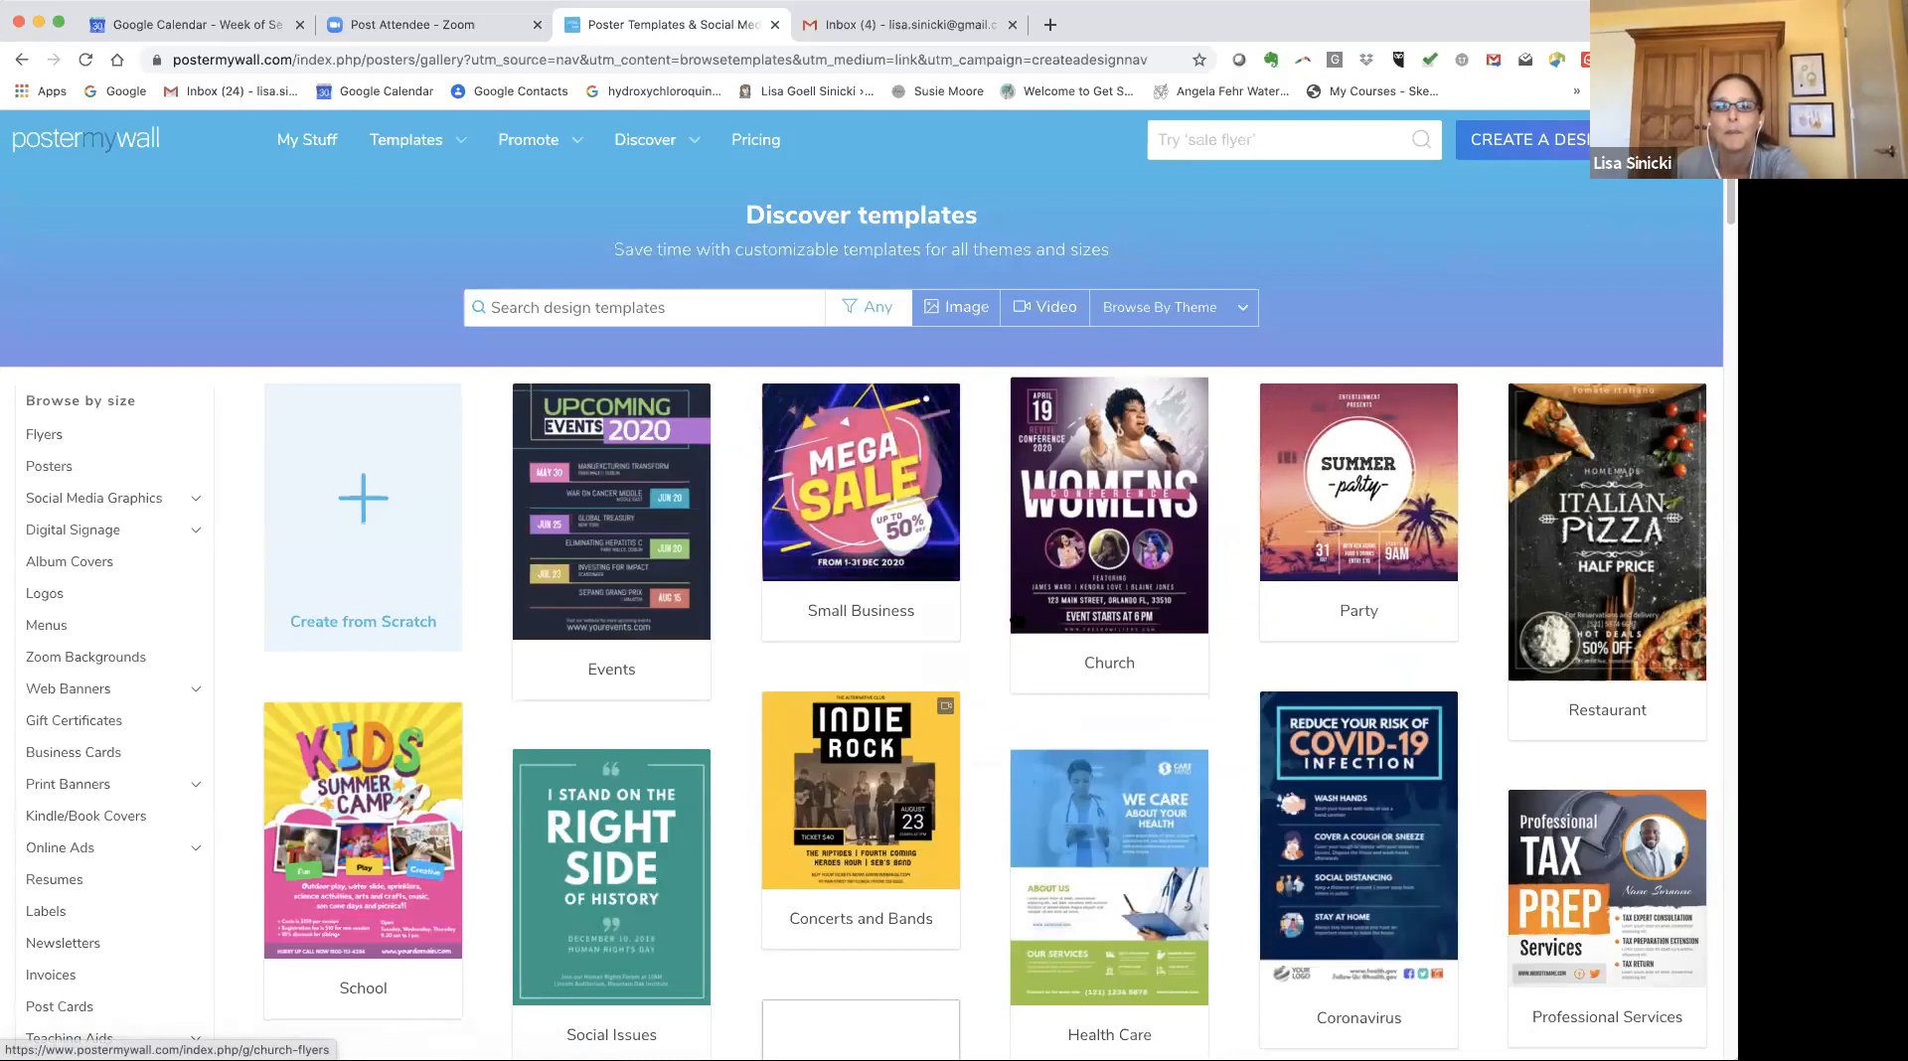
pyautogui.scroll(-3, 992, 628)
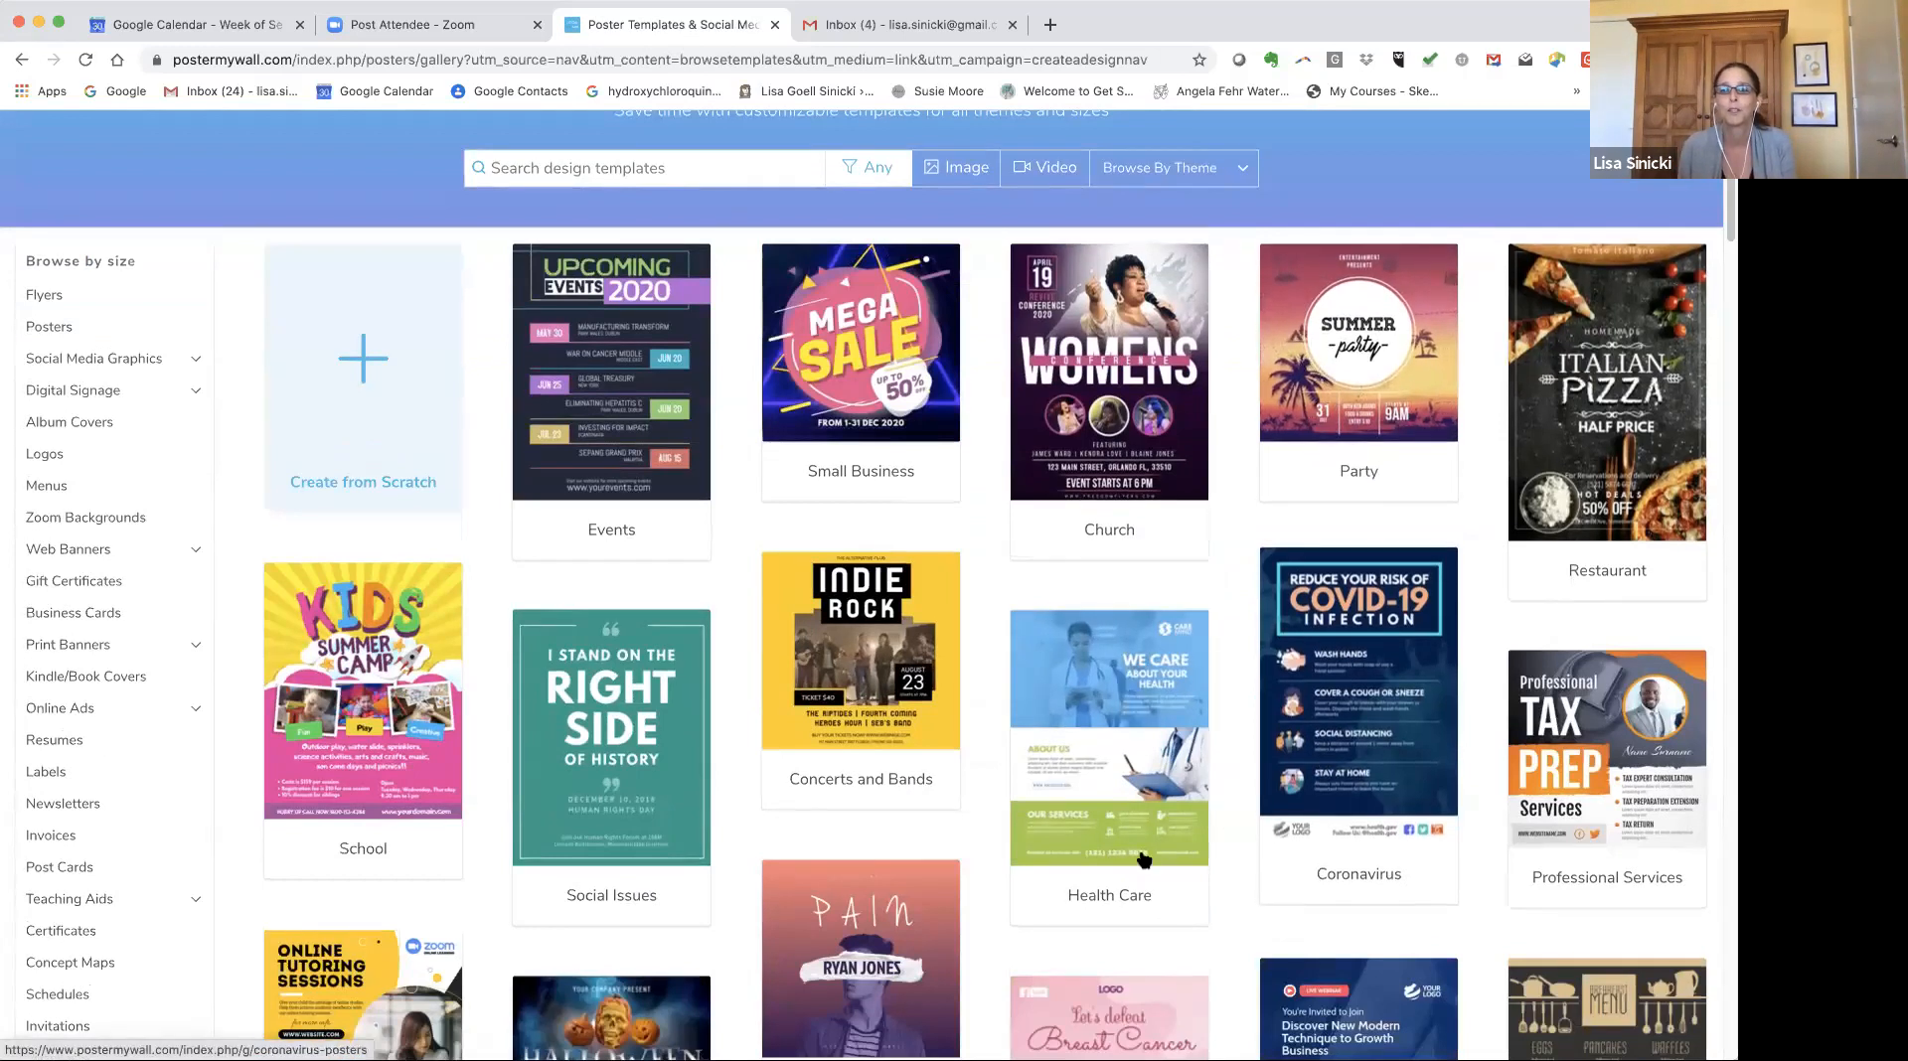
pyautogui.scroll(-10, 980, 641)
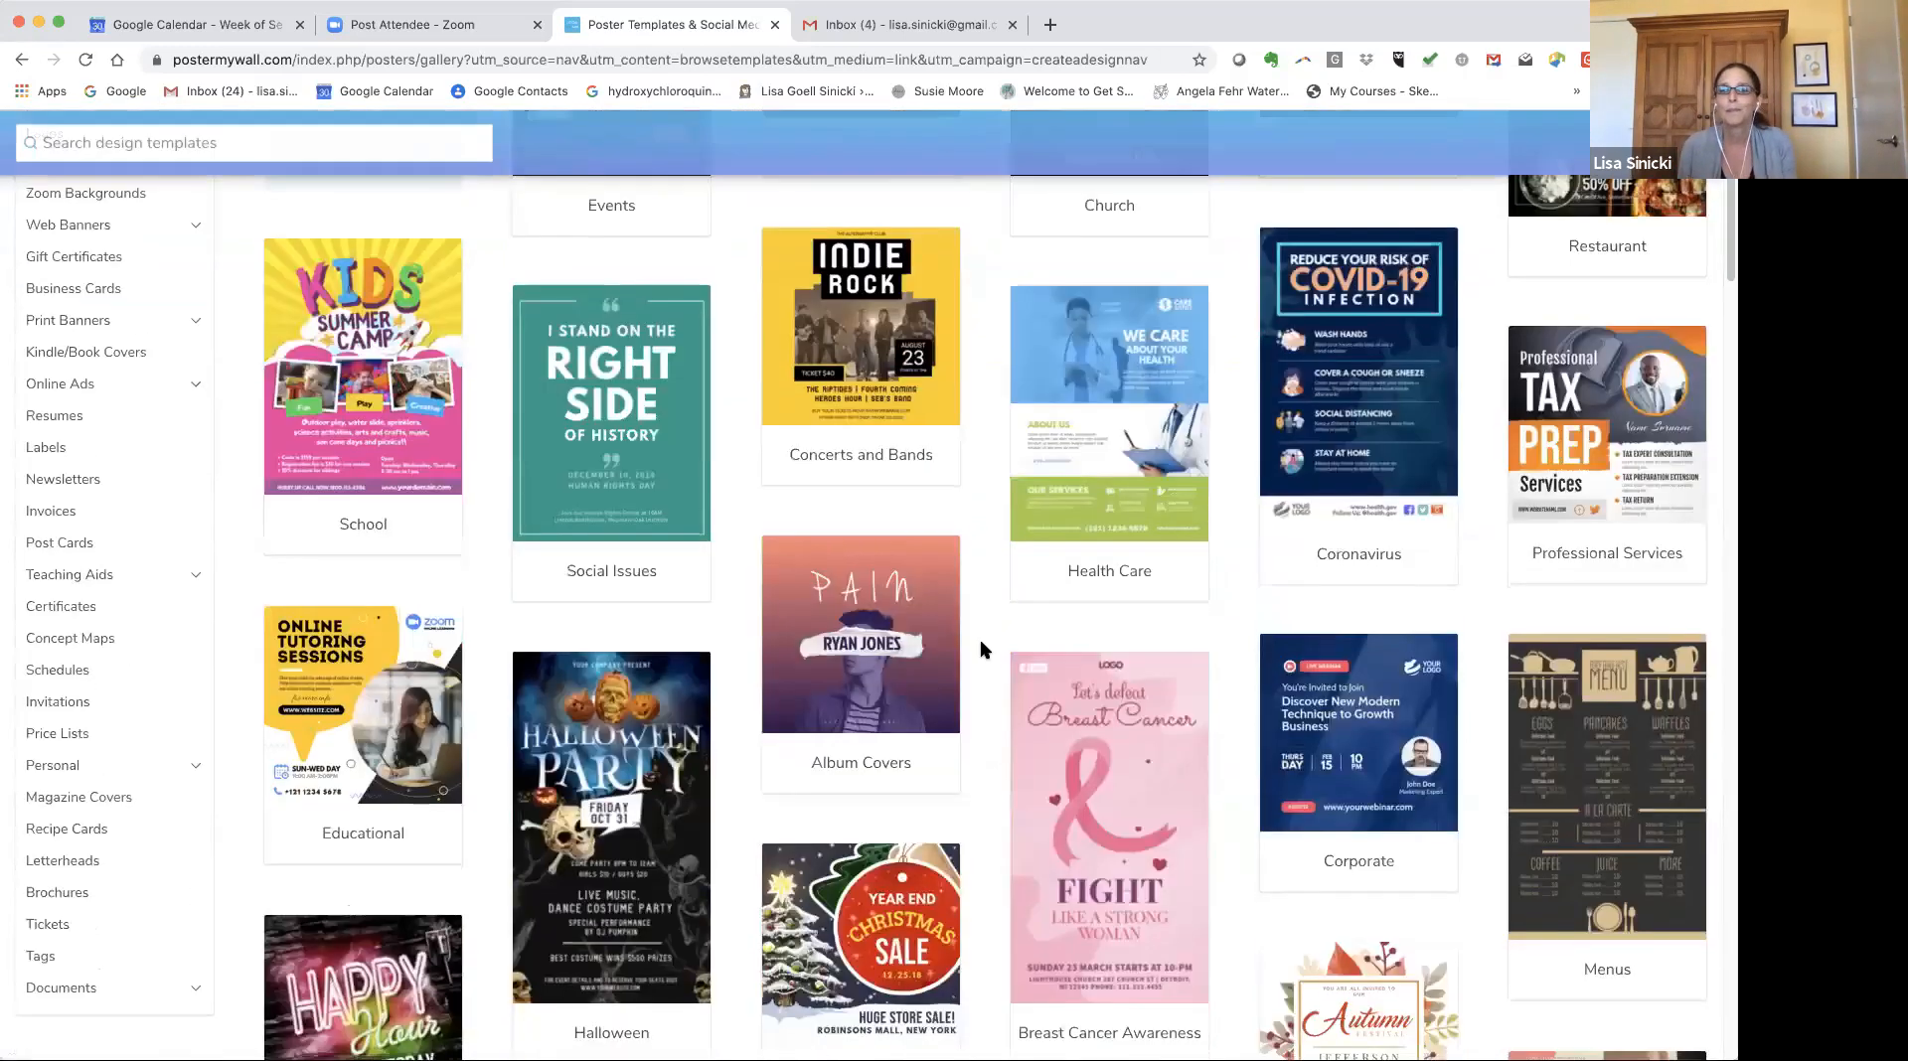
pyautogui.scroll(-3, 980, 649)
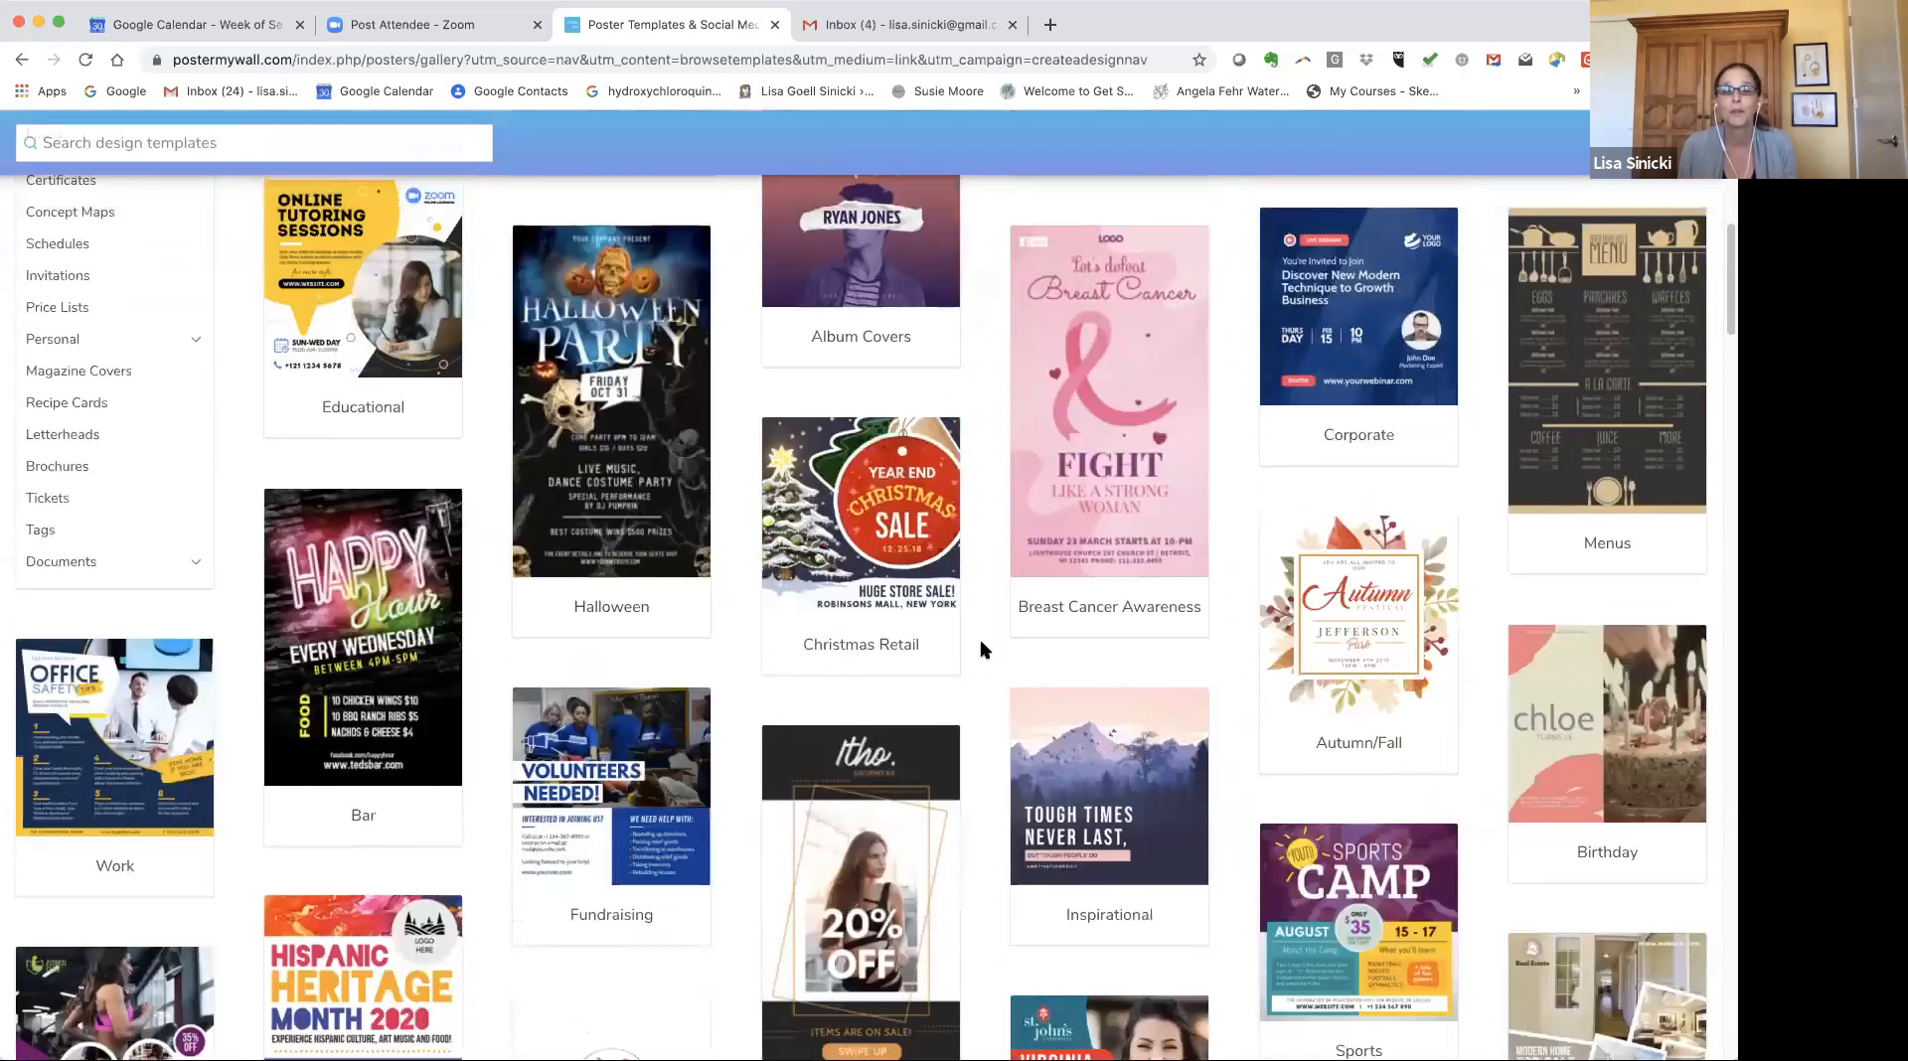
pyautogui.scroll(15, 980, 648)
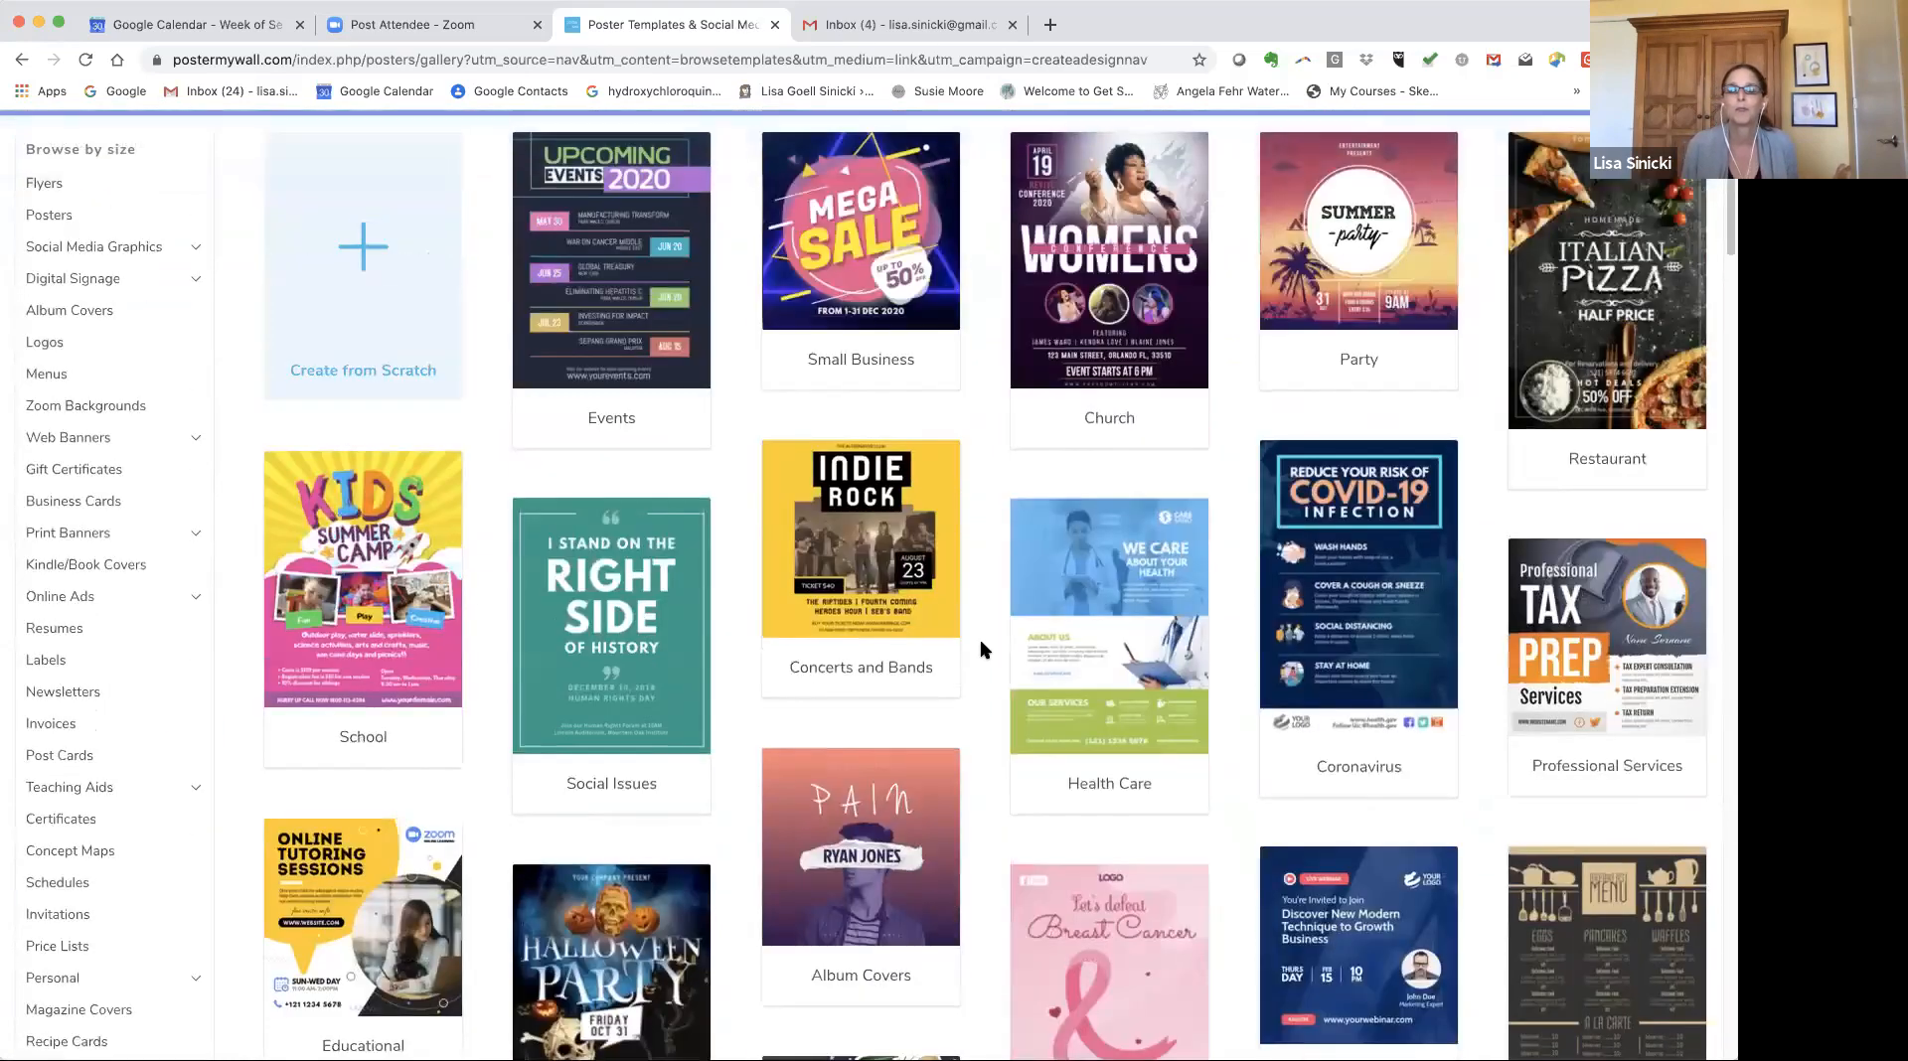
pyautogui.scroll(2, 980, 650)
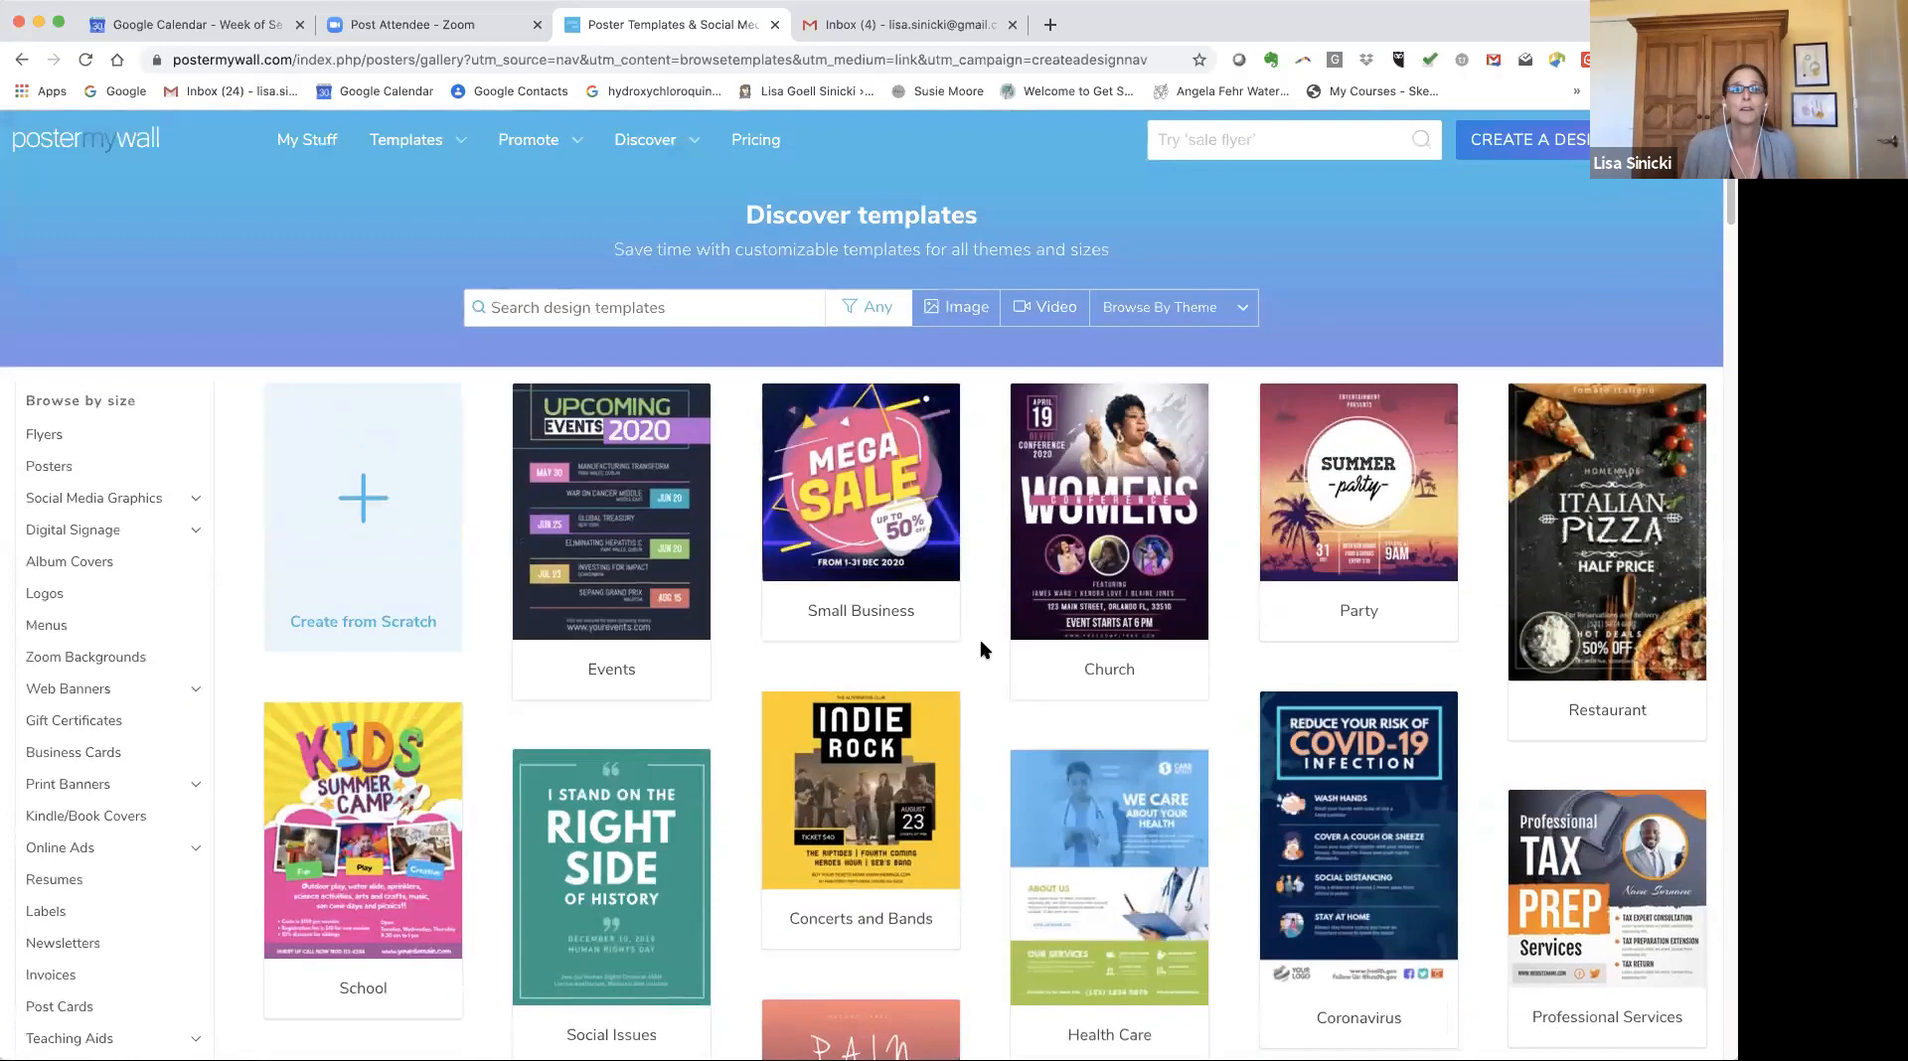
# Search the templates for "sale".
pyautogui.click(1212, 136)
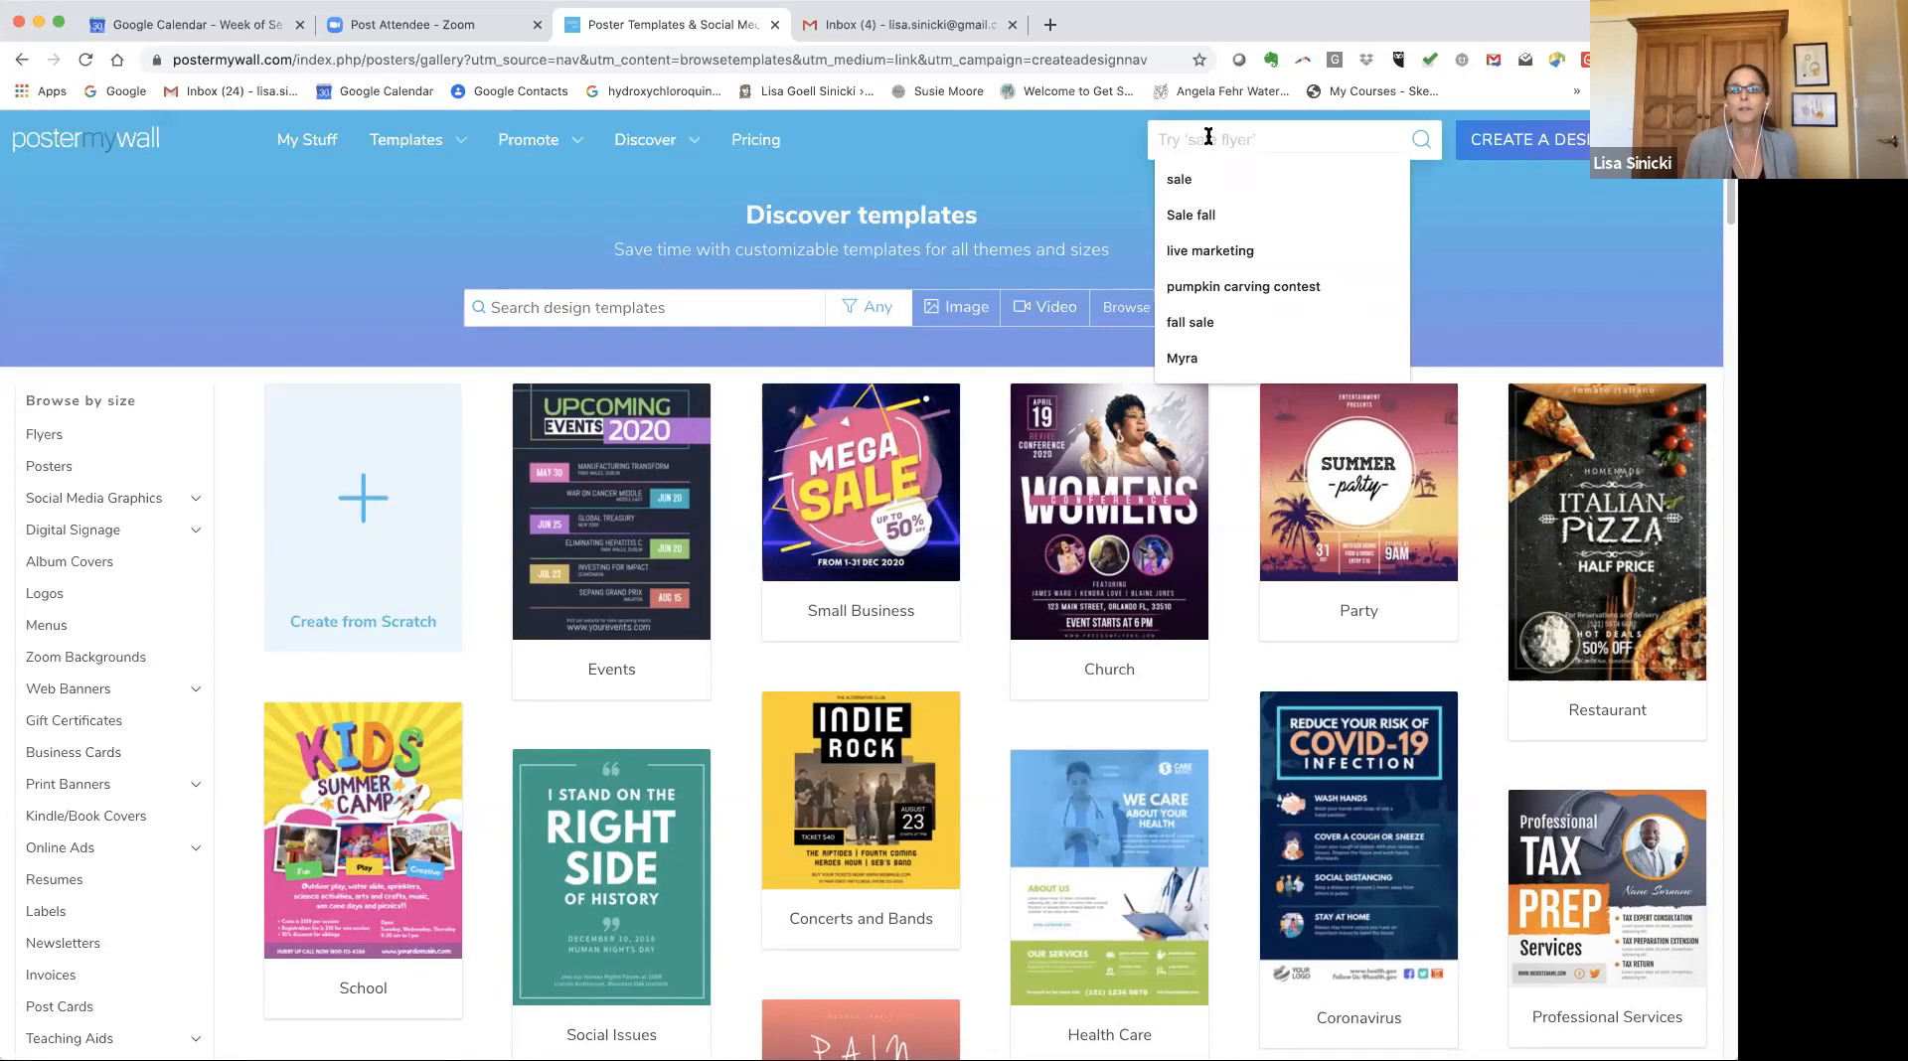
pyautogui.click(668, 307)
pyautogui.click(1195, 138)
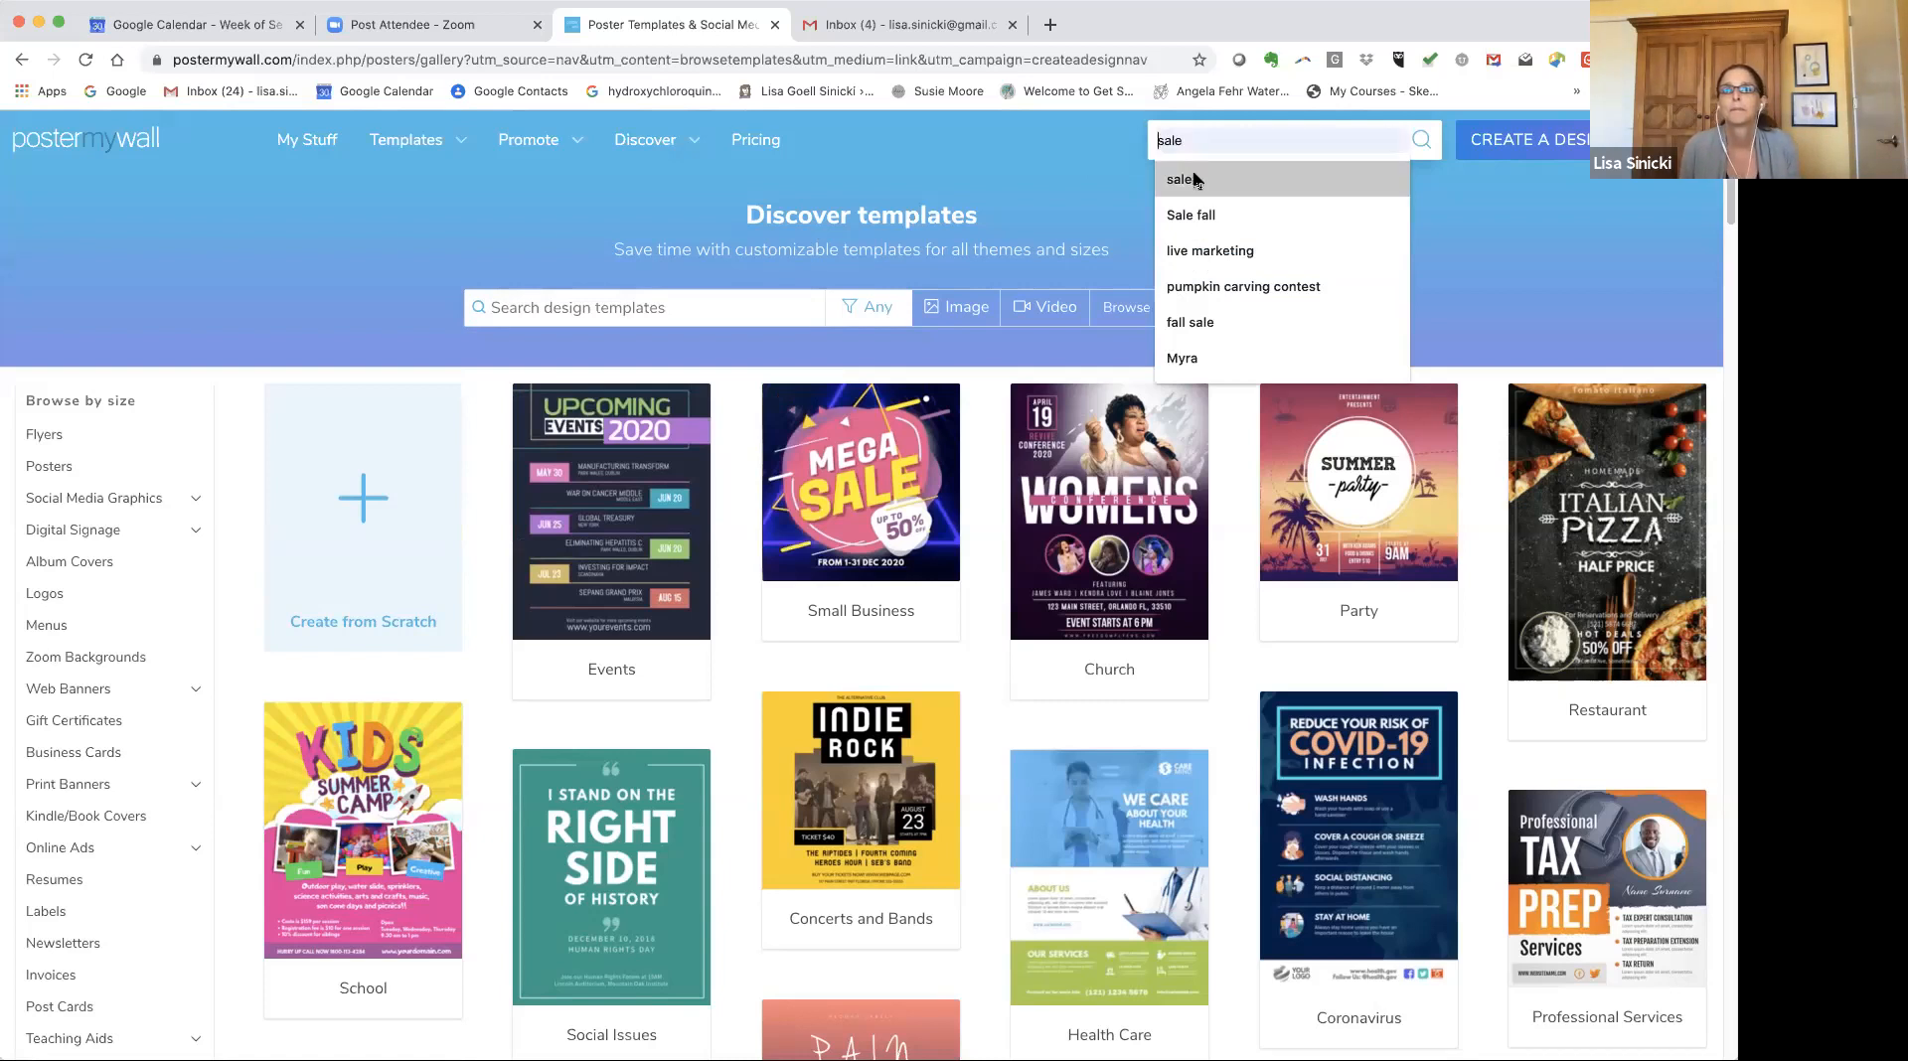
pyautogui.click(1179, 173)
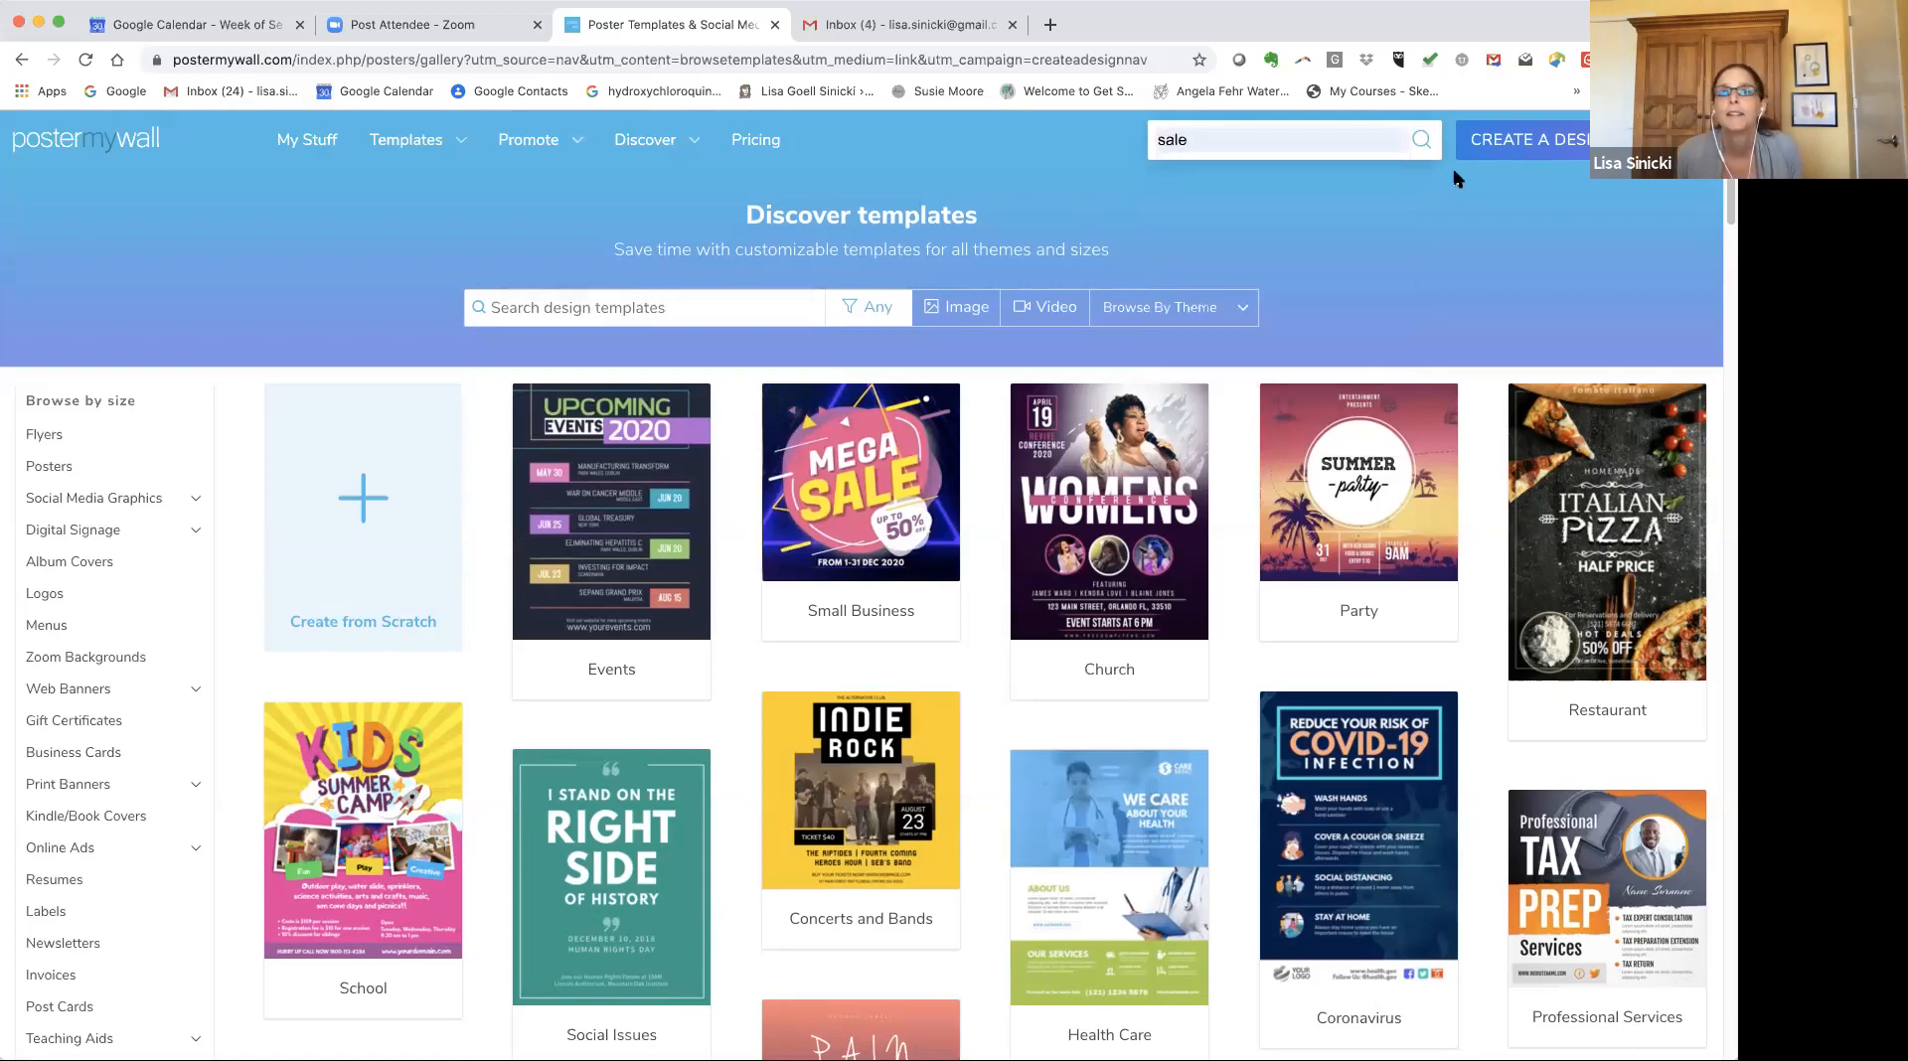
pyautogui.press('Return')
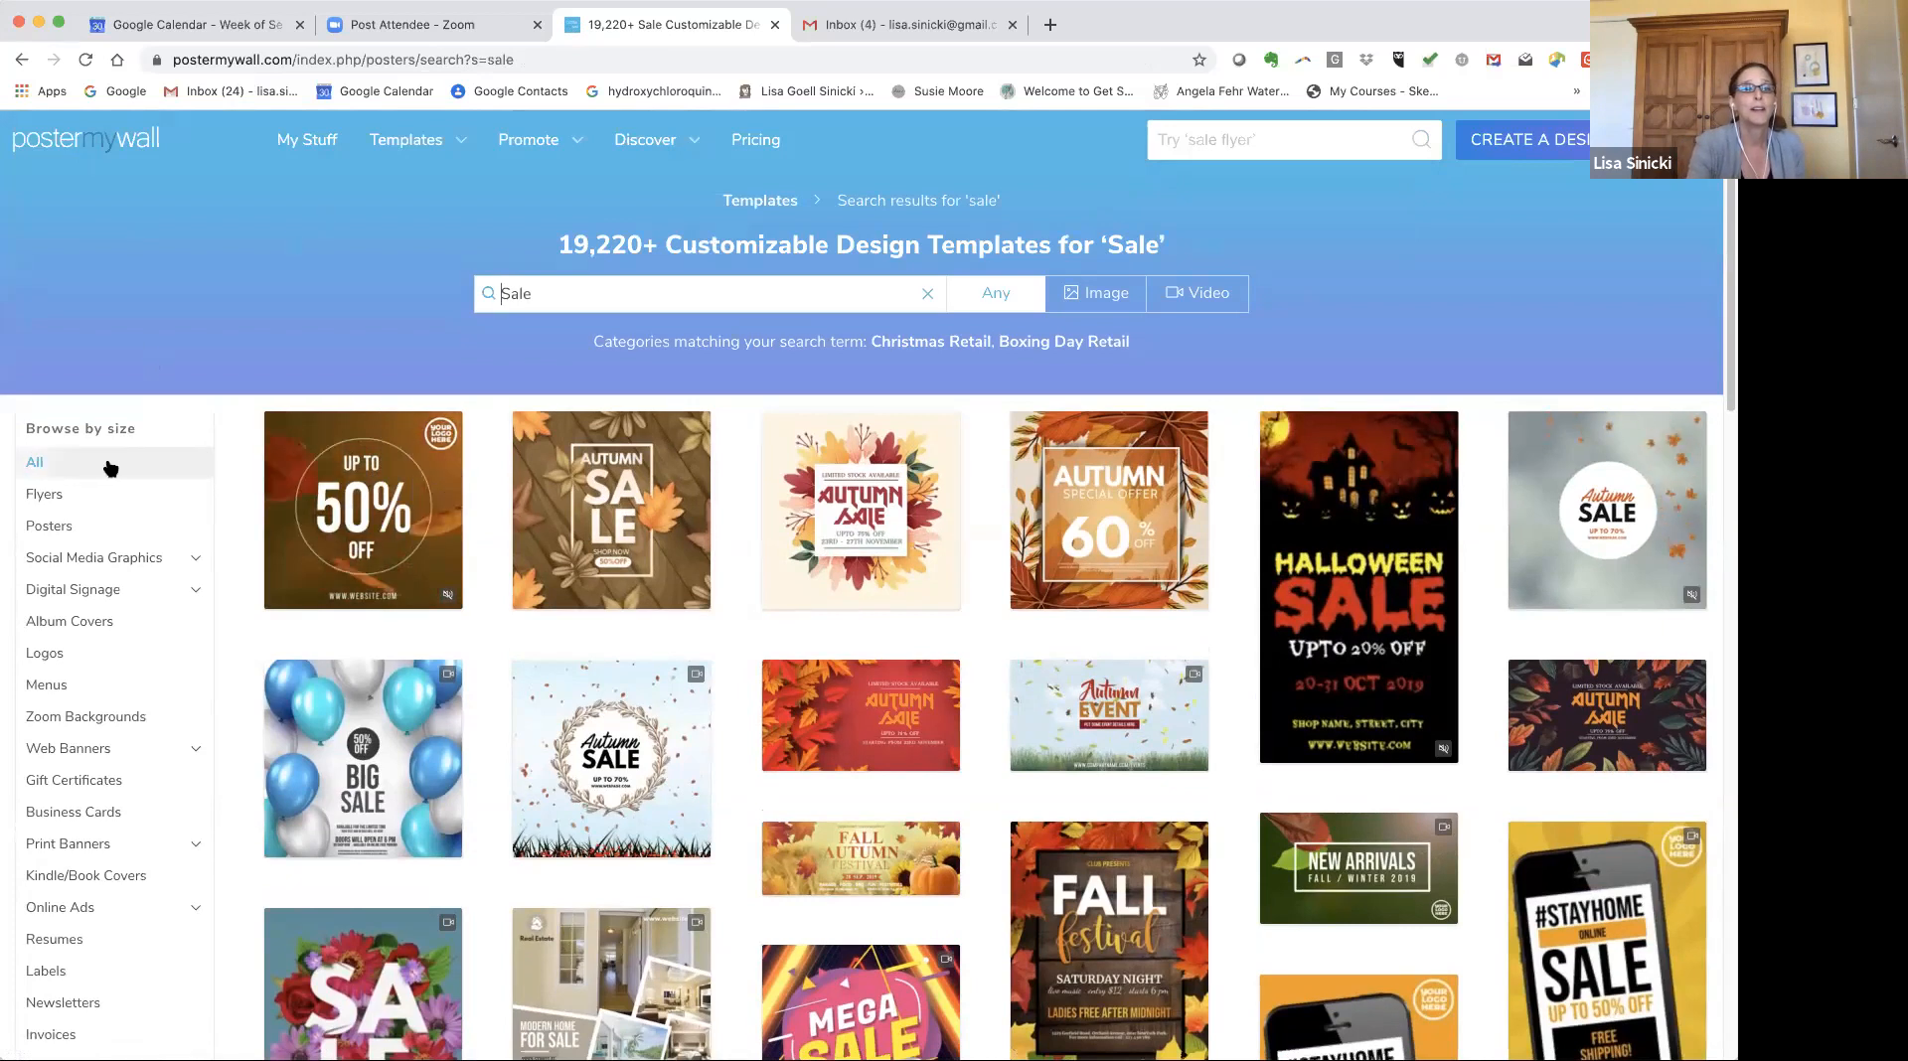
# Filter the sale results to Social Media Graphics, Instagram Post templates and scroll through them.
pyautogui.click(121, 561)
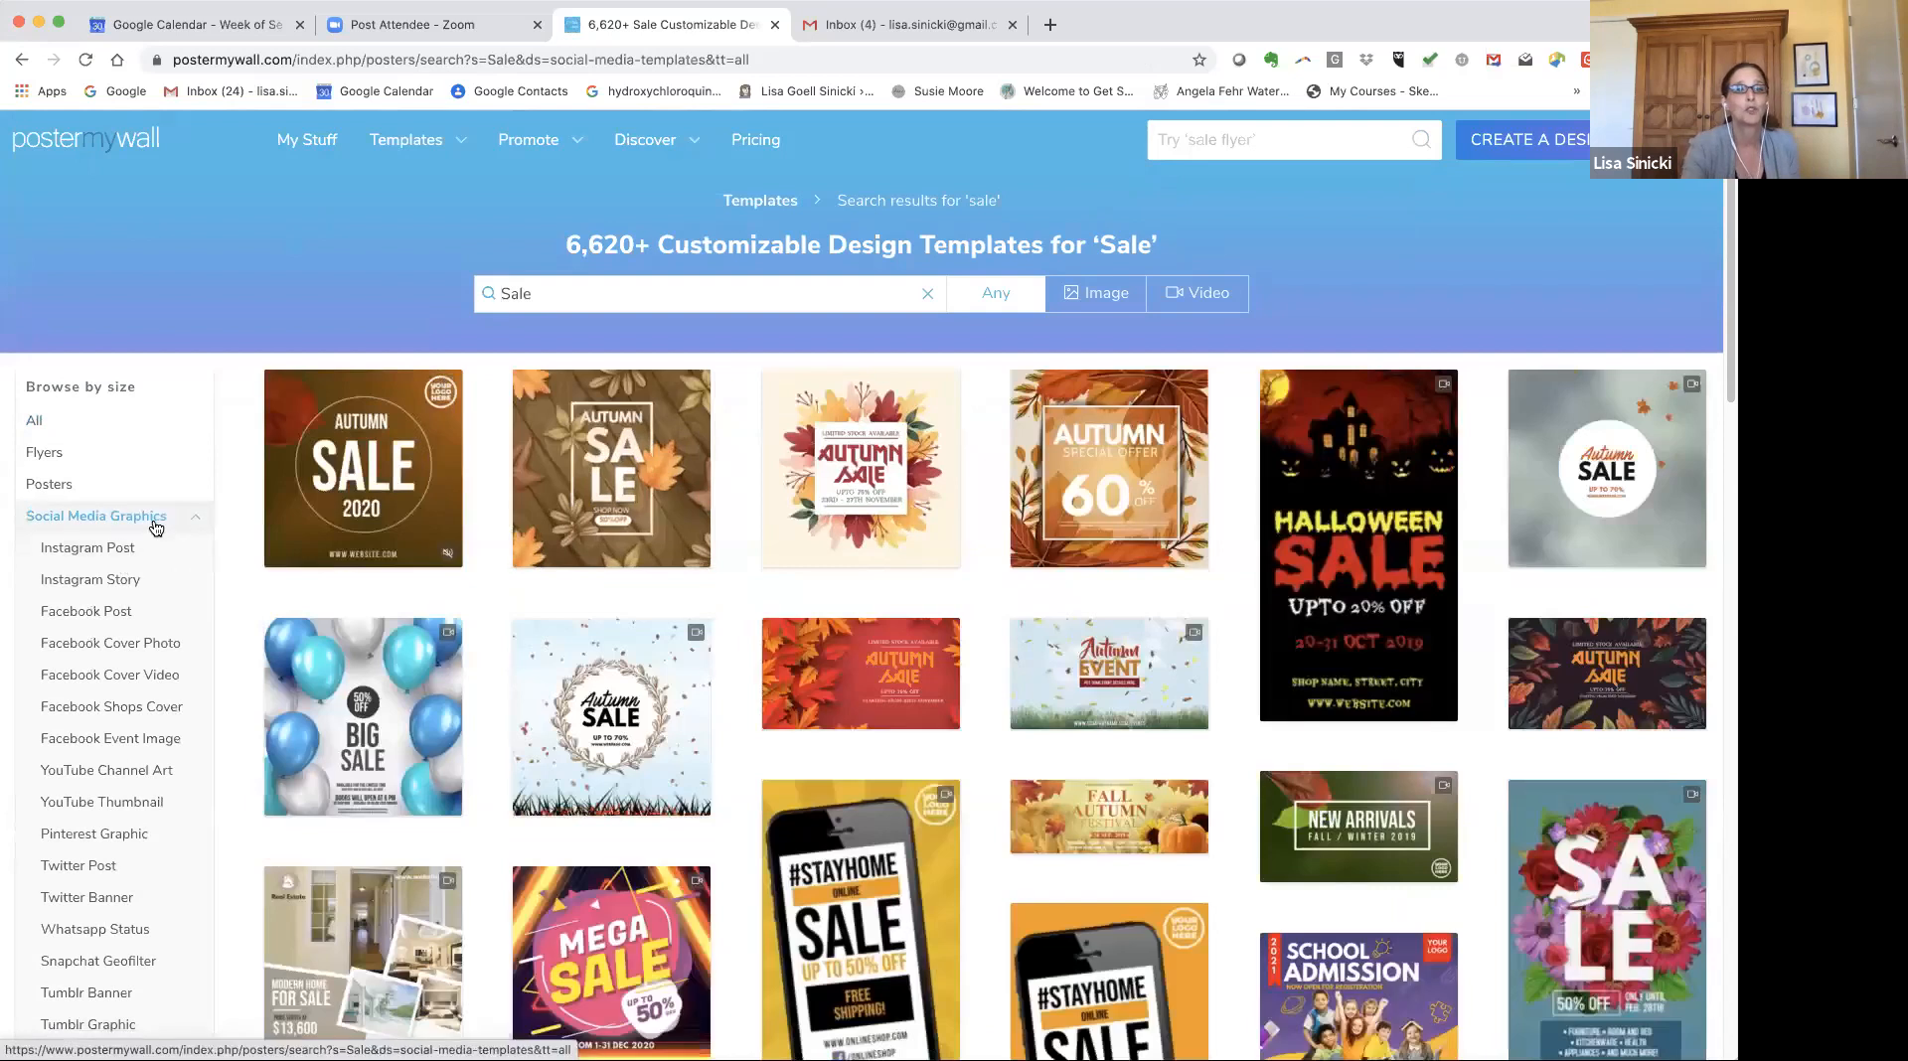
pyautogui.click(136, 592)
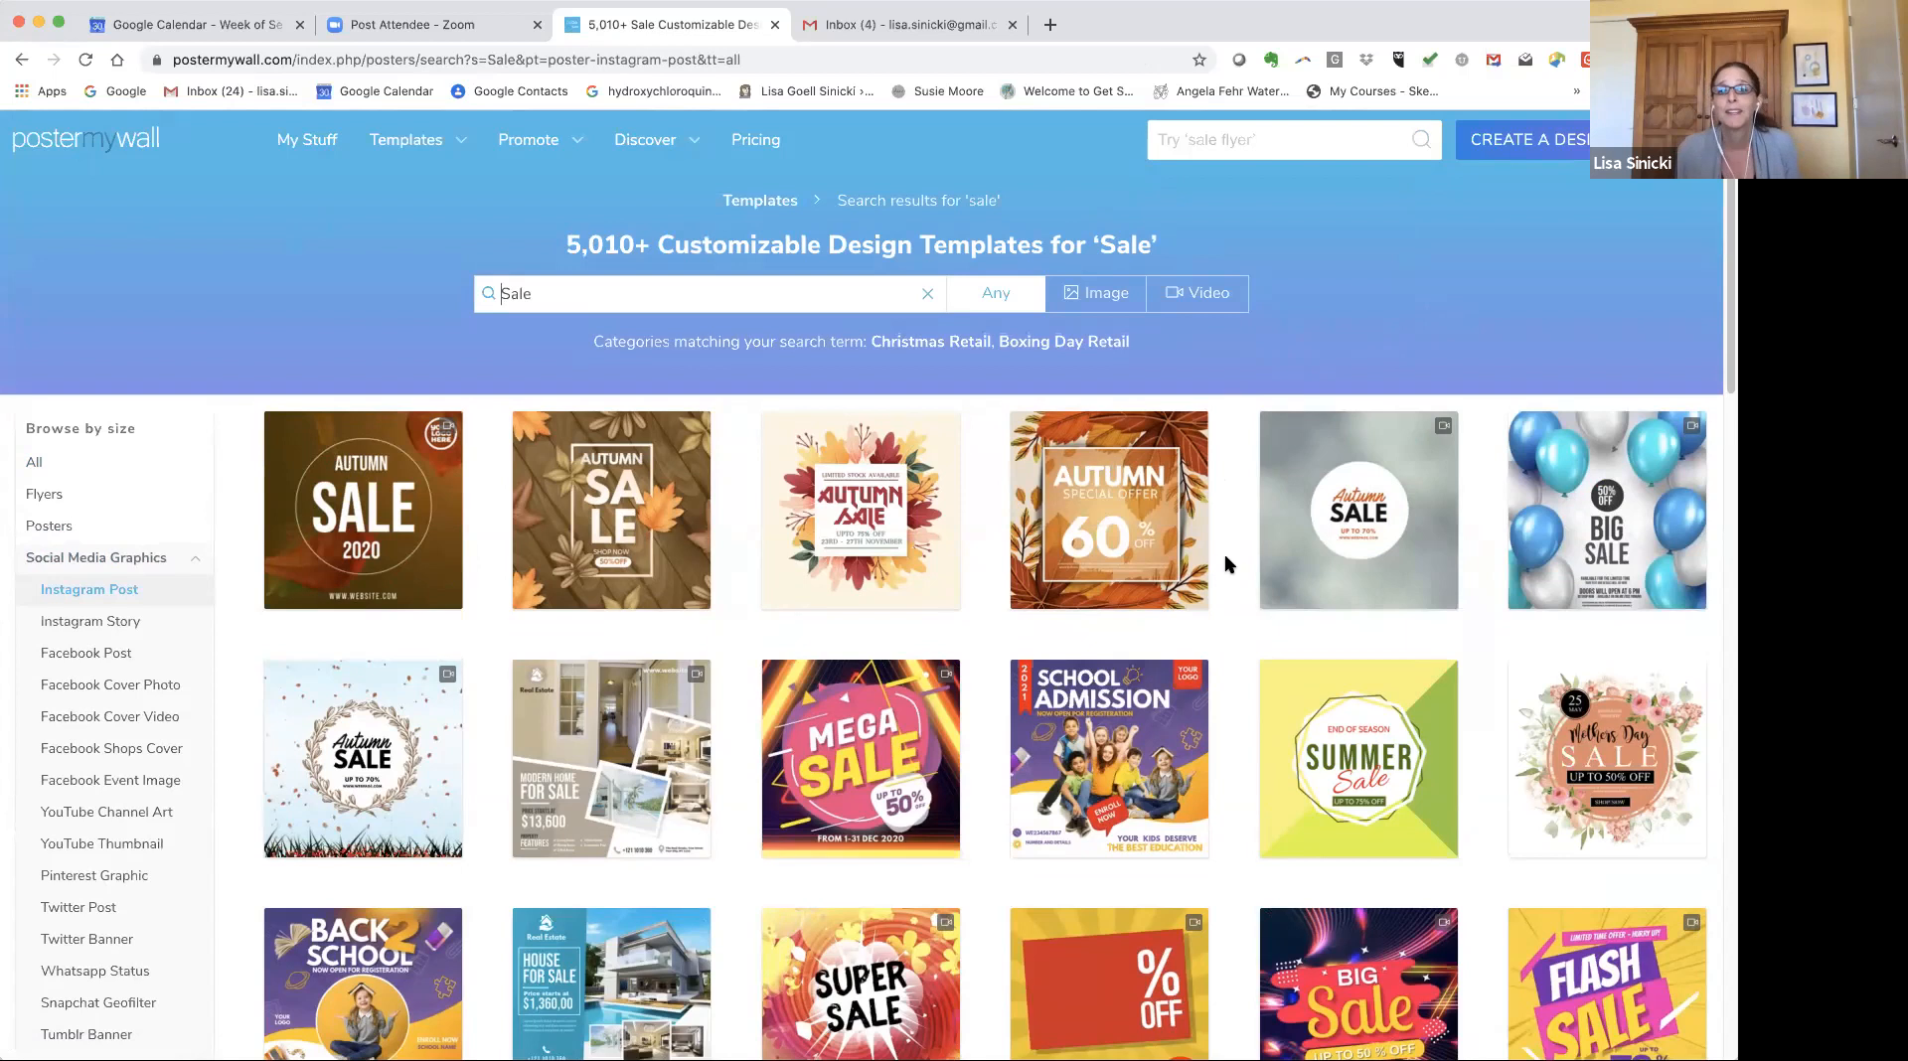
pyautogui.scroll(-1, 1215, 682)
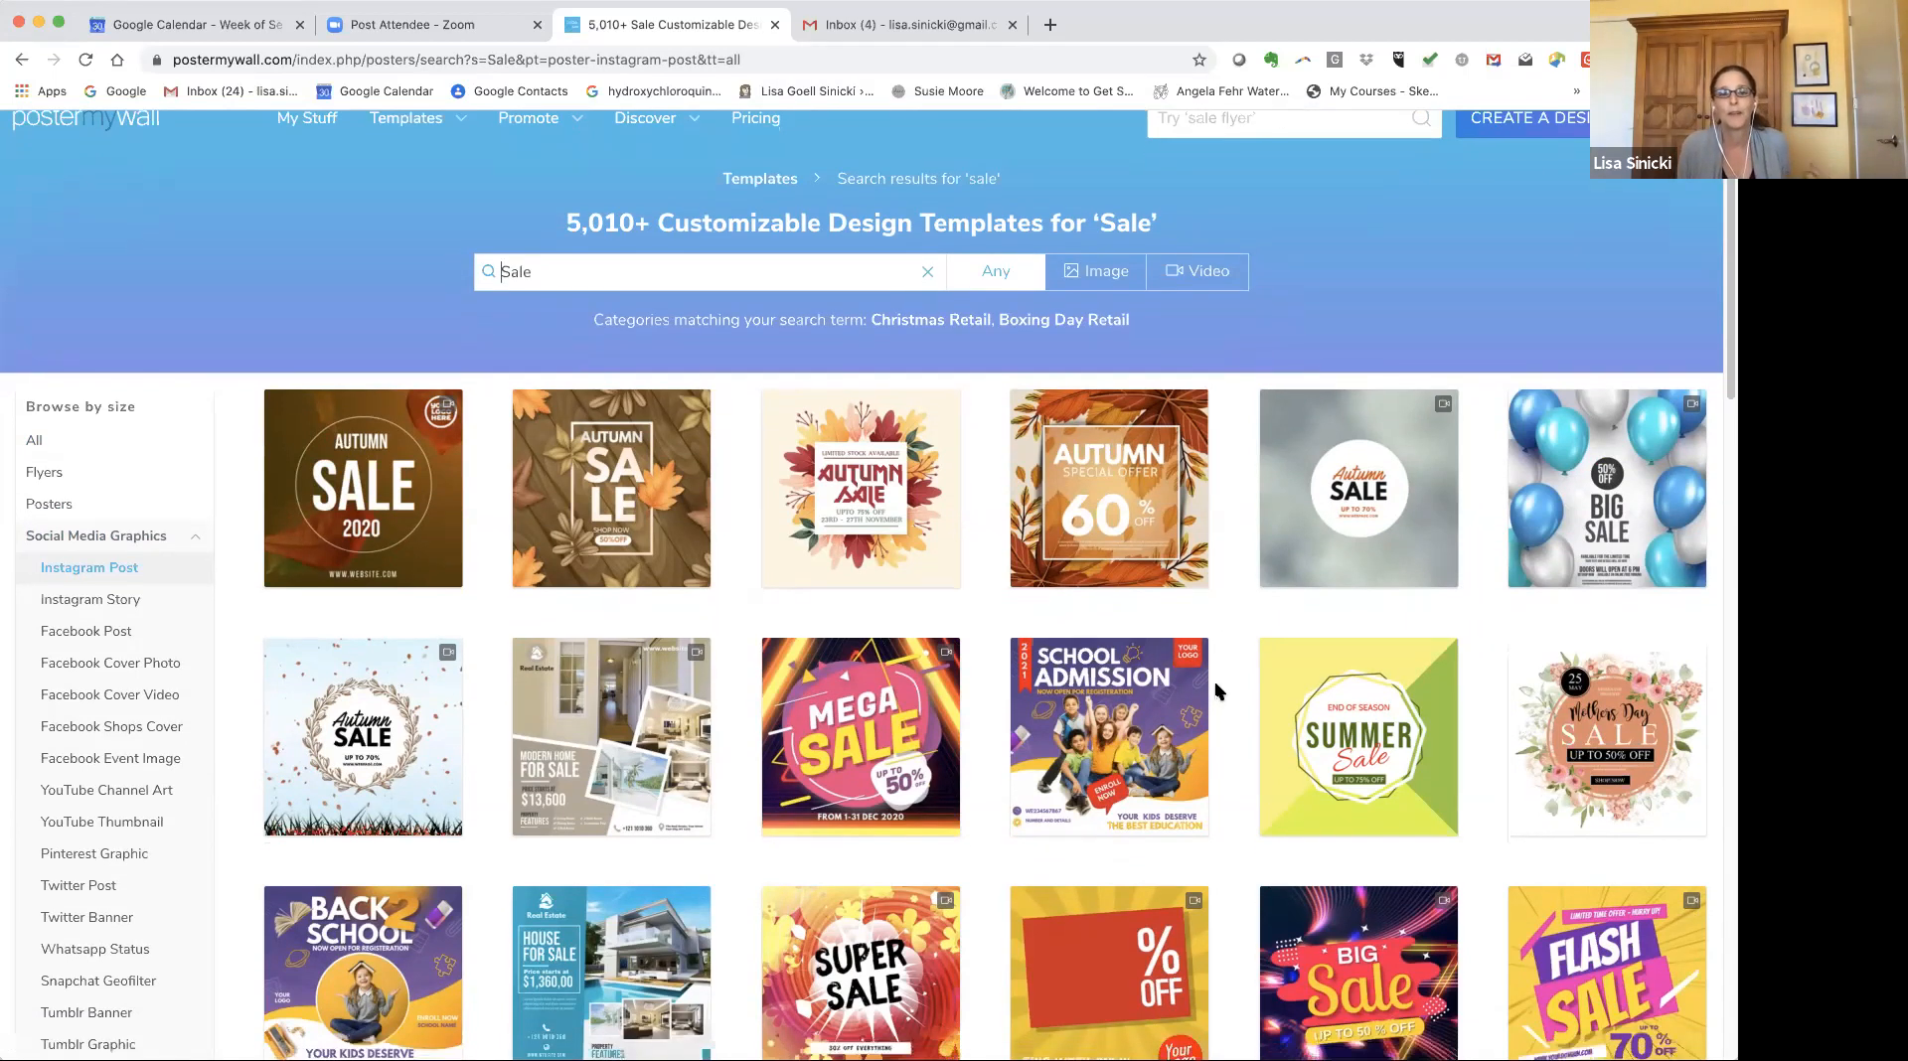
pyautogui.scroll(-1, 1215, 682)
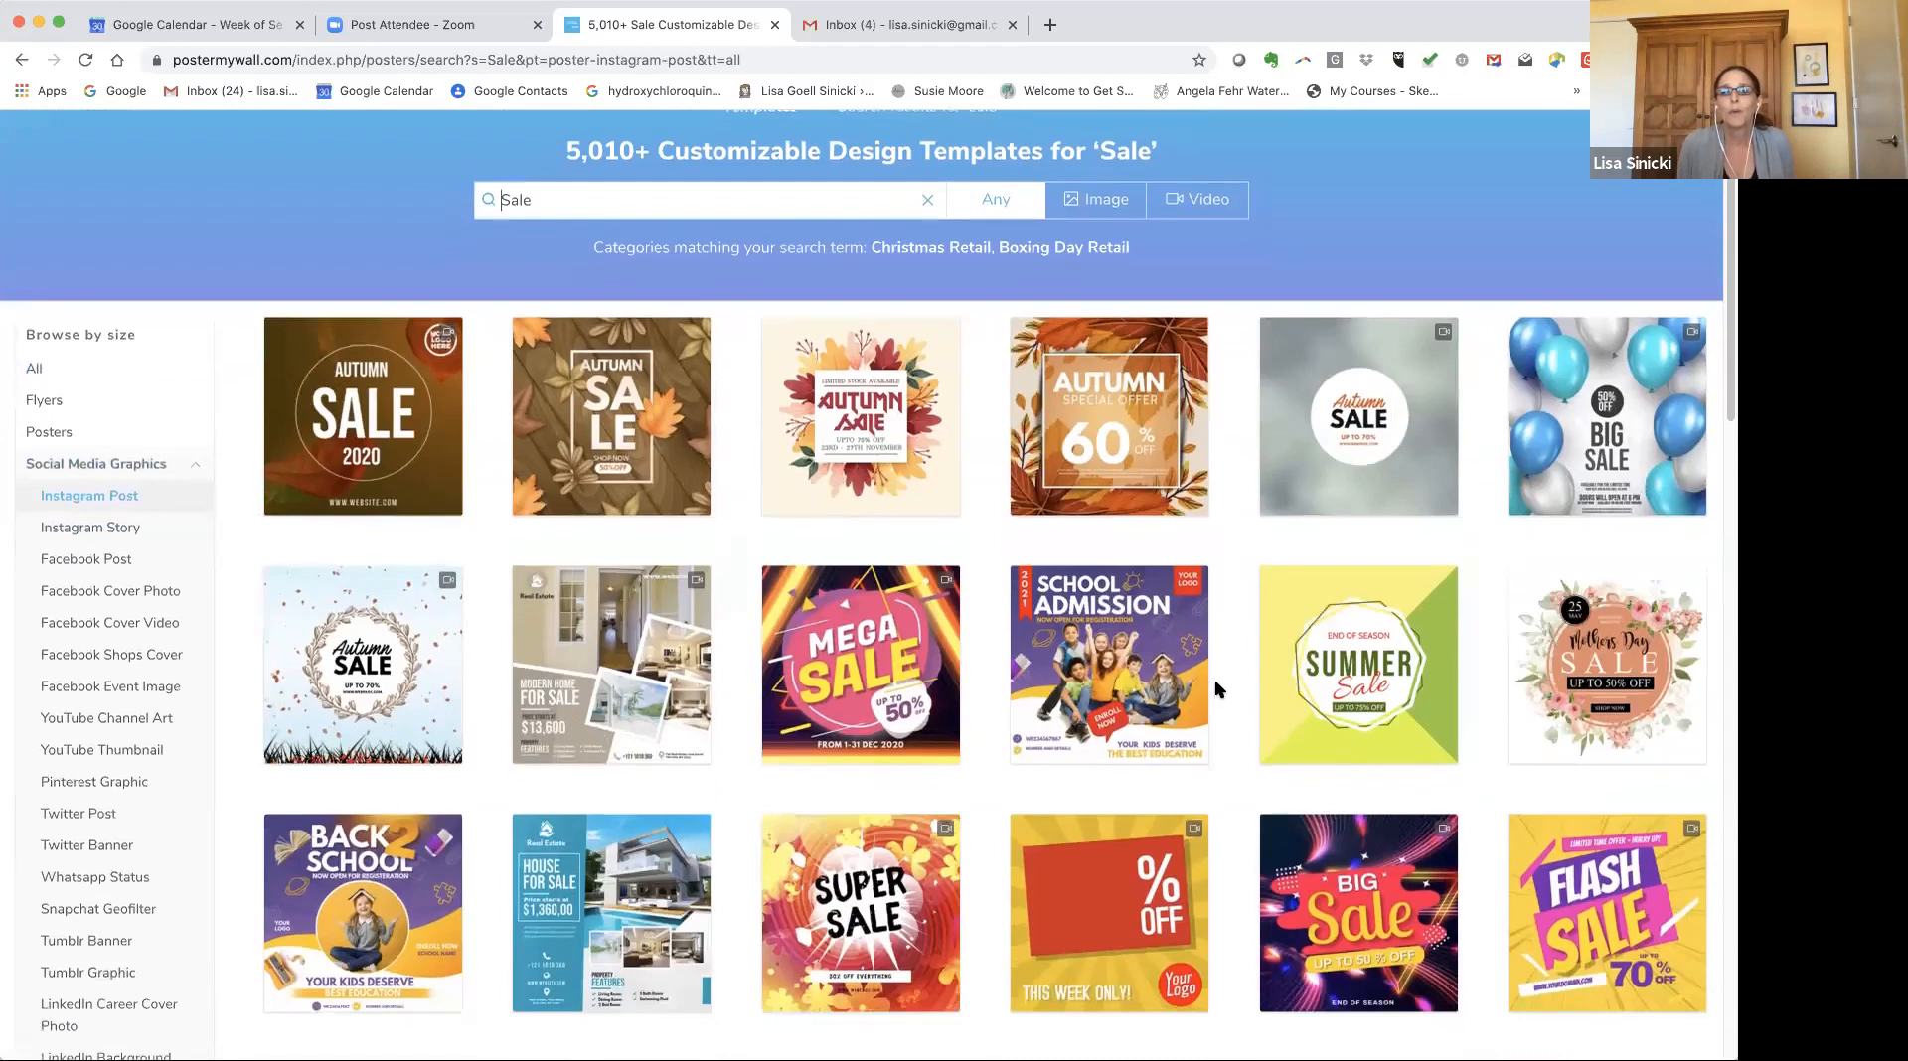
pyautogui.scroll(-3, 1215, 683)
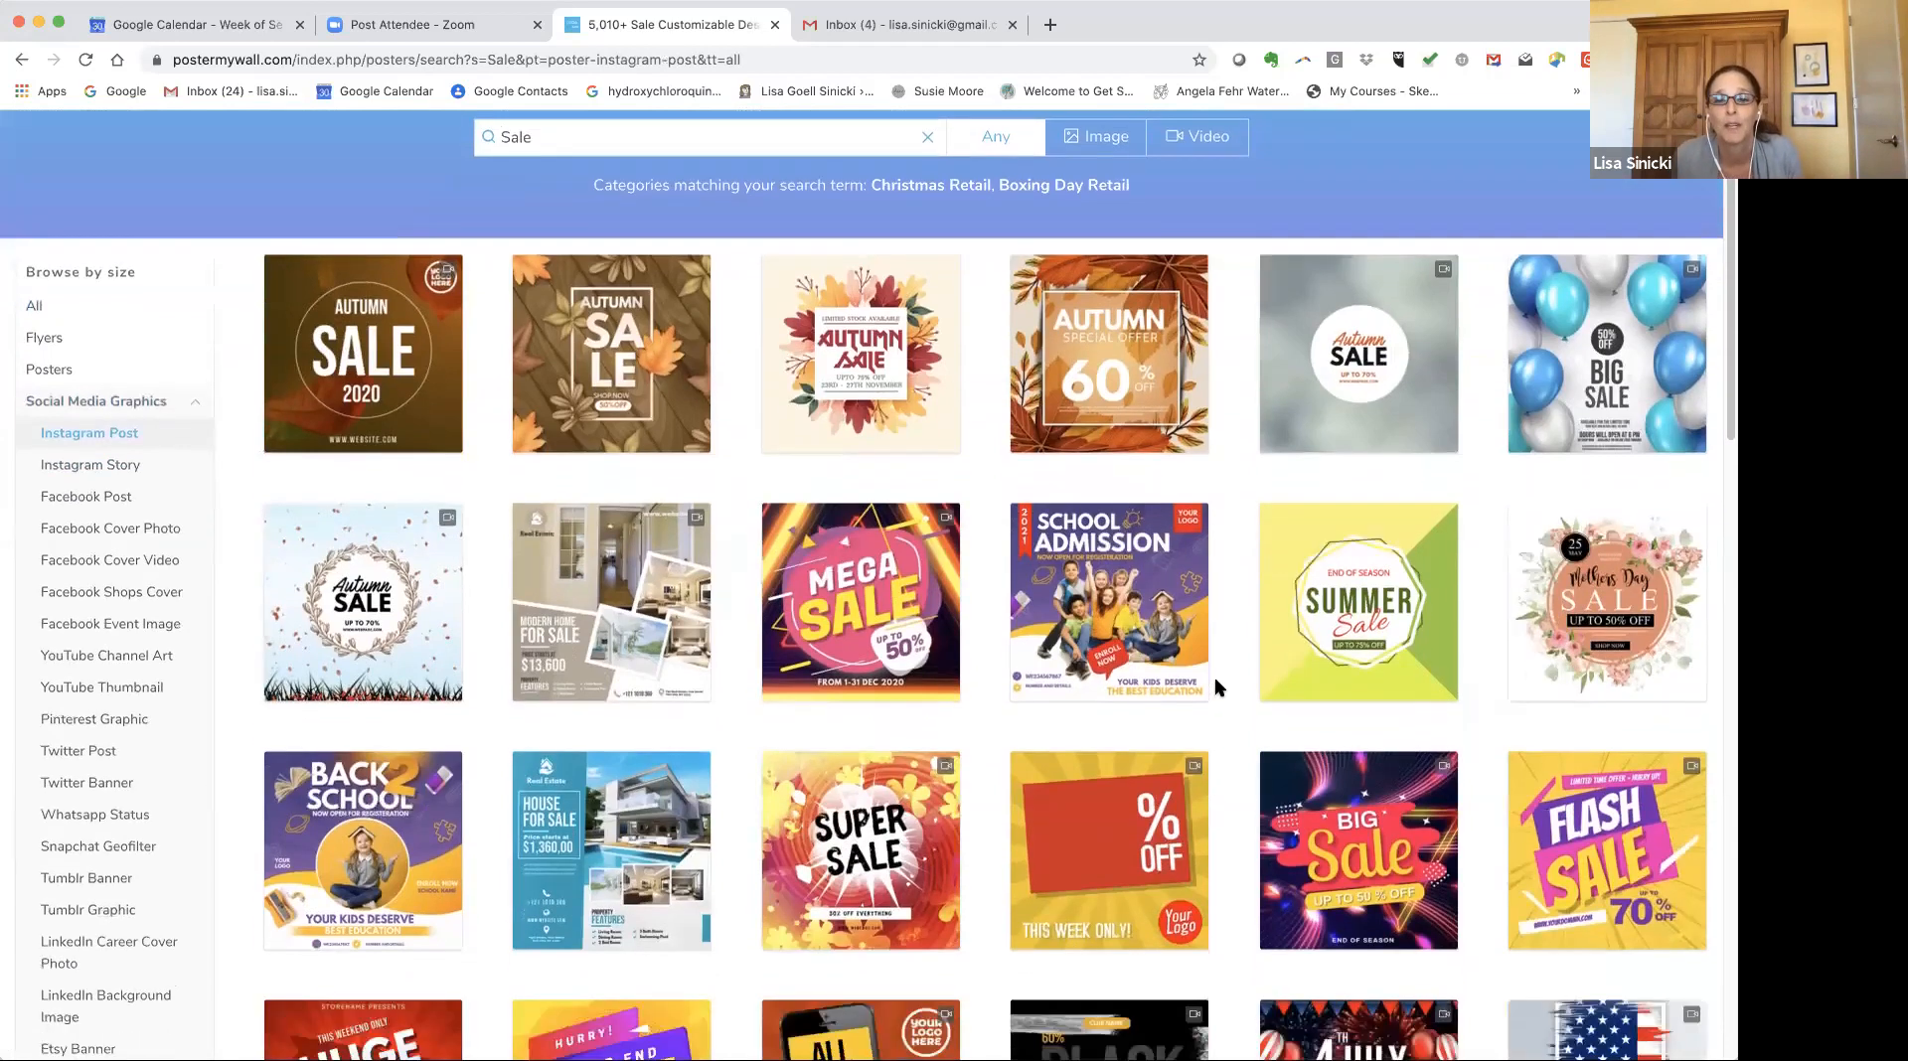
pyautogui.scroll(-4, 1215, 686)
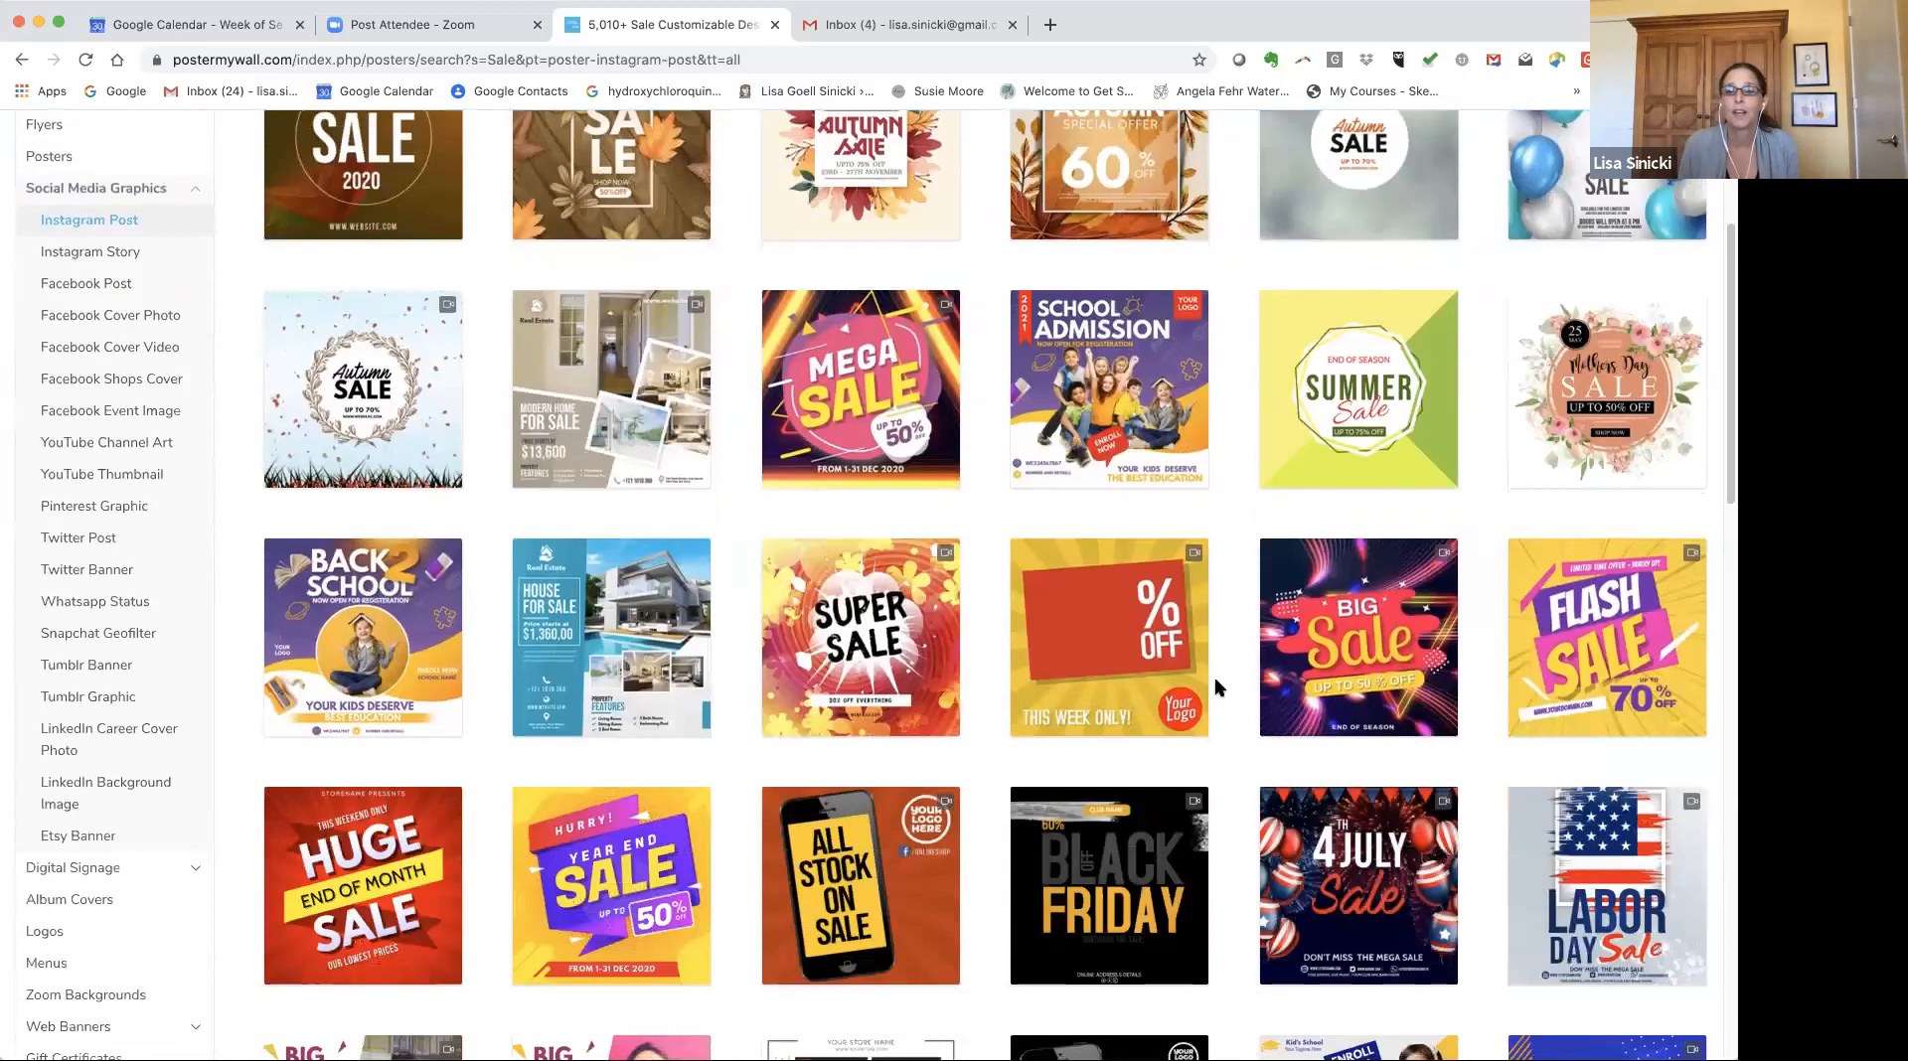
pyautogui.scroll(8, 1214, 686)
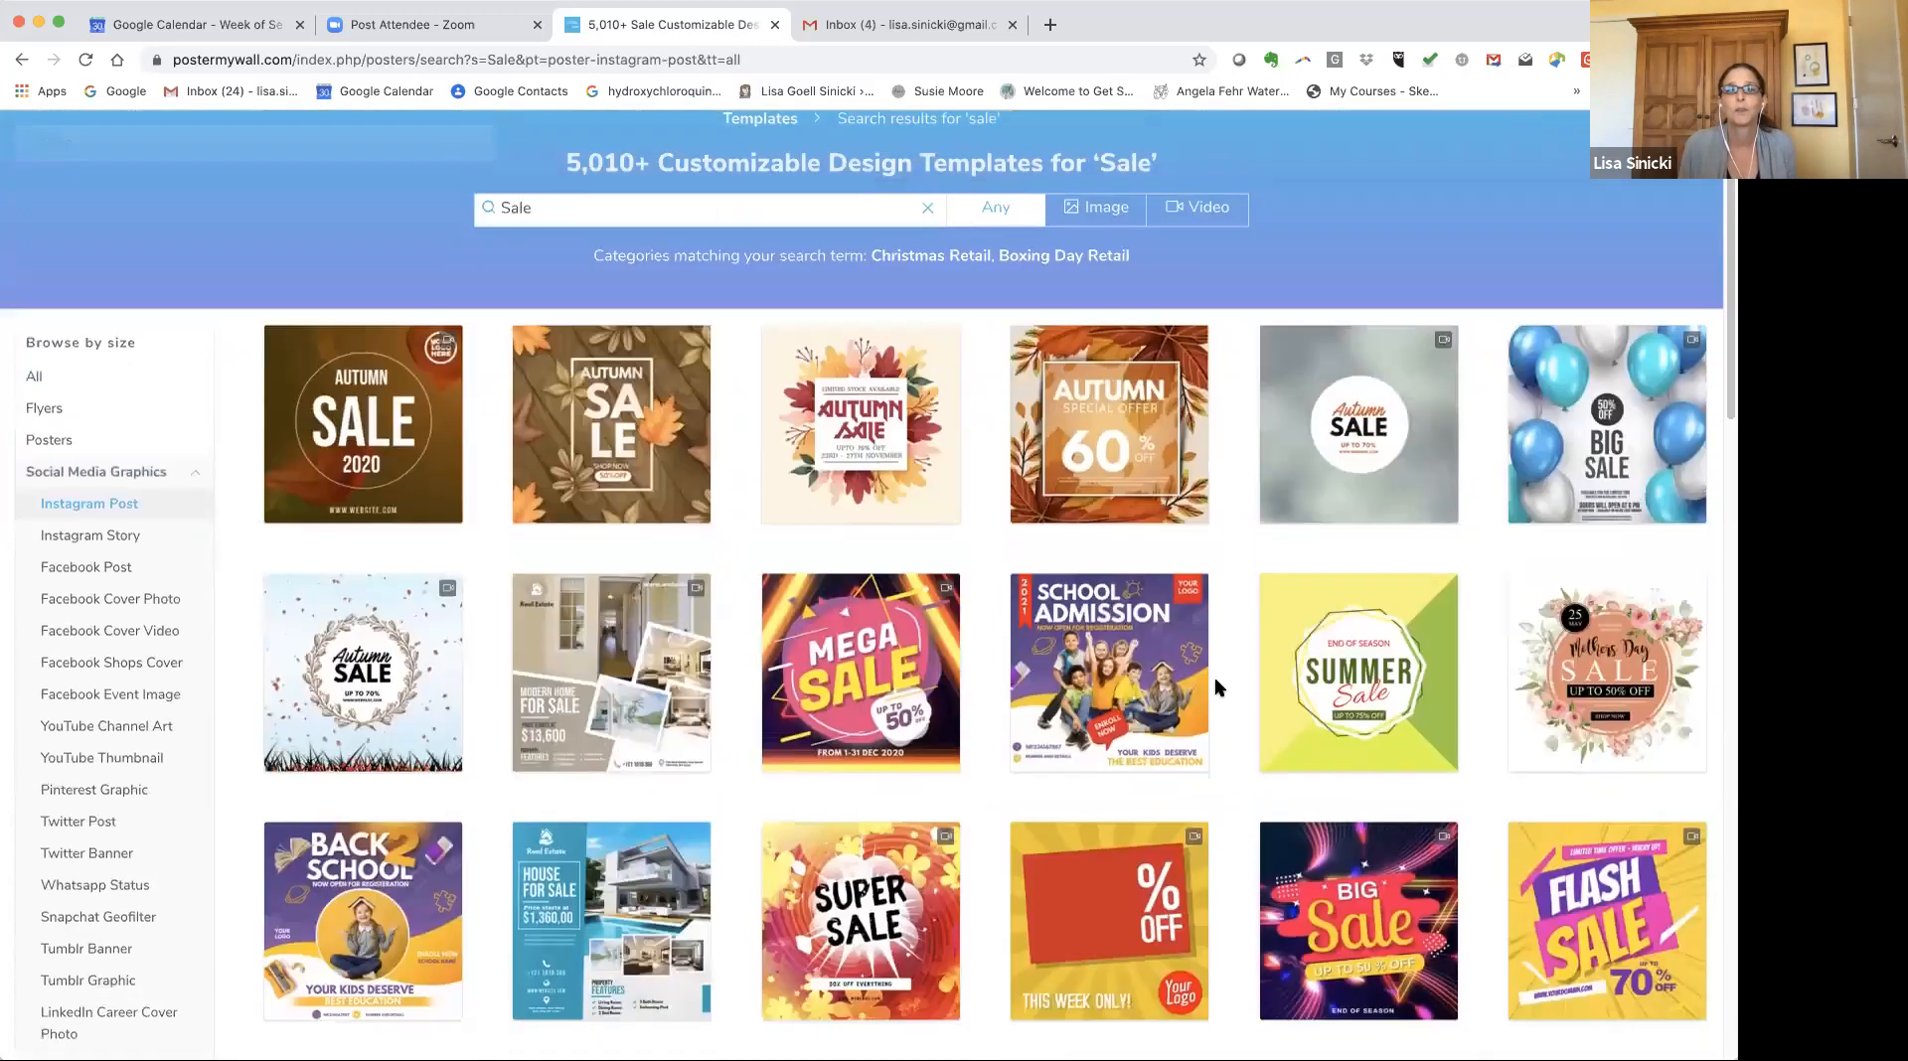
# Refine the template search to "Sale fall".
pyautogui.click(584, 243)
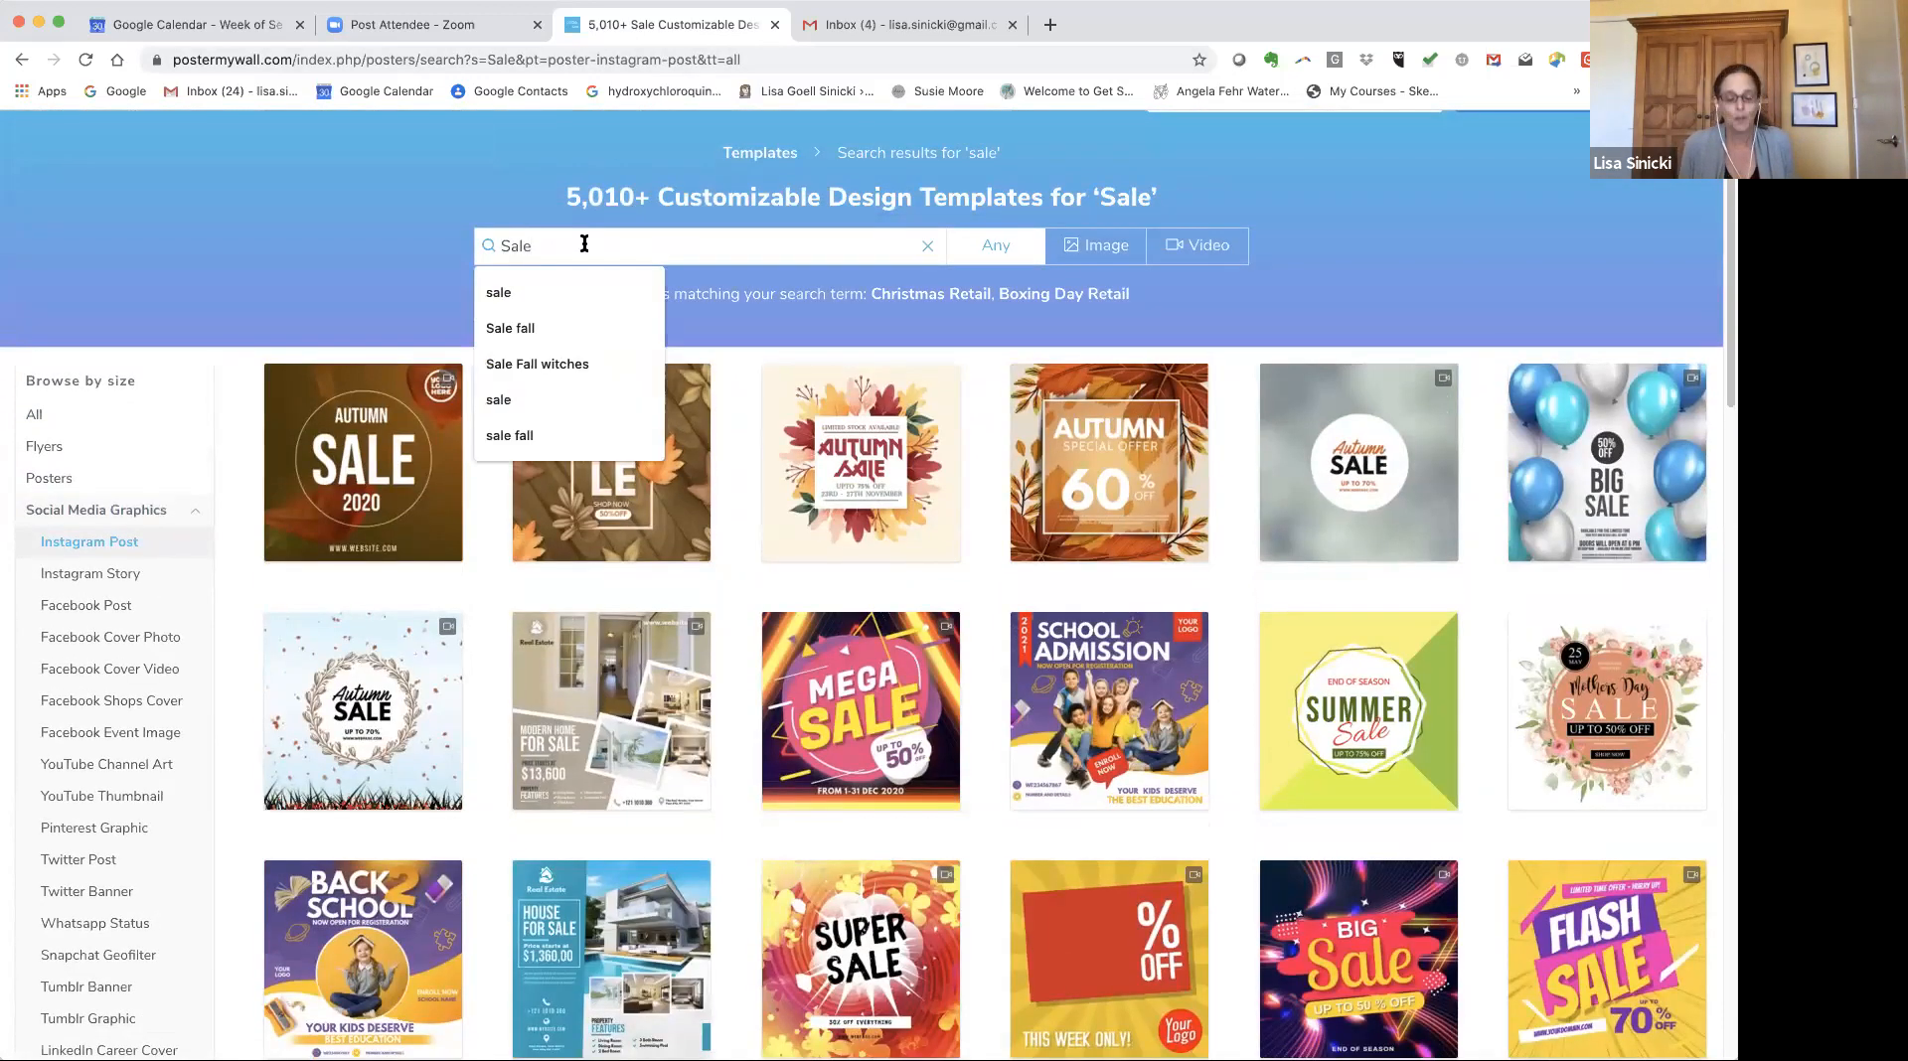
pyautogui.write('fall')
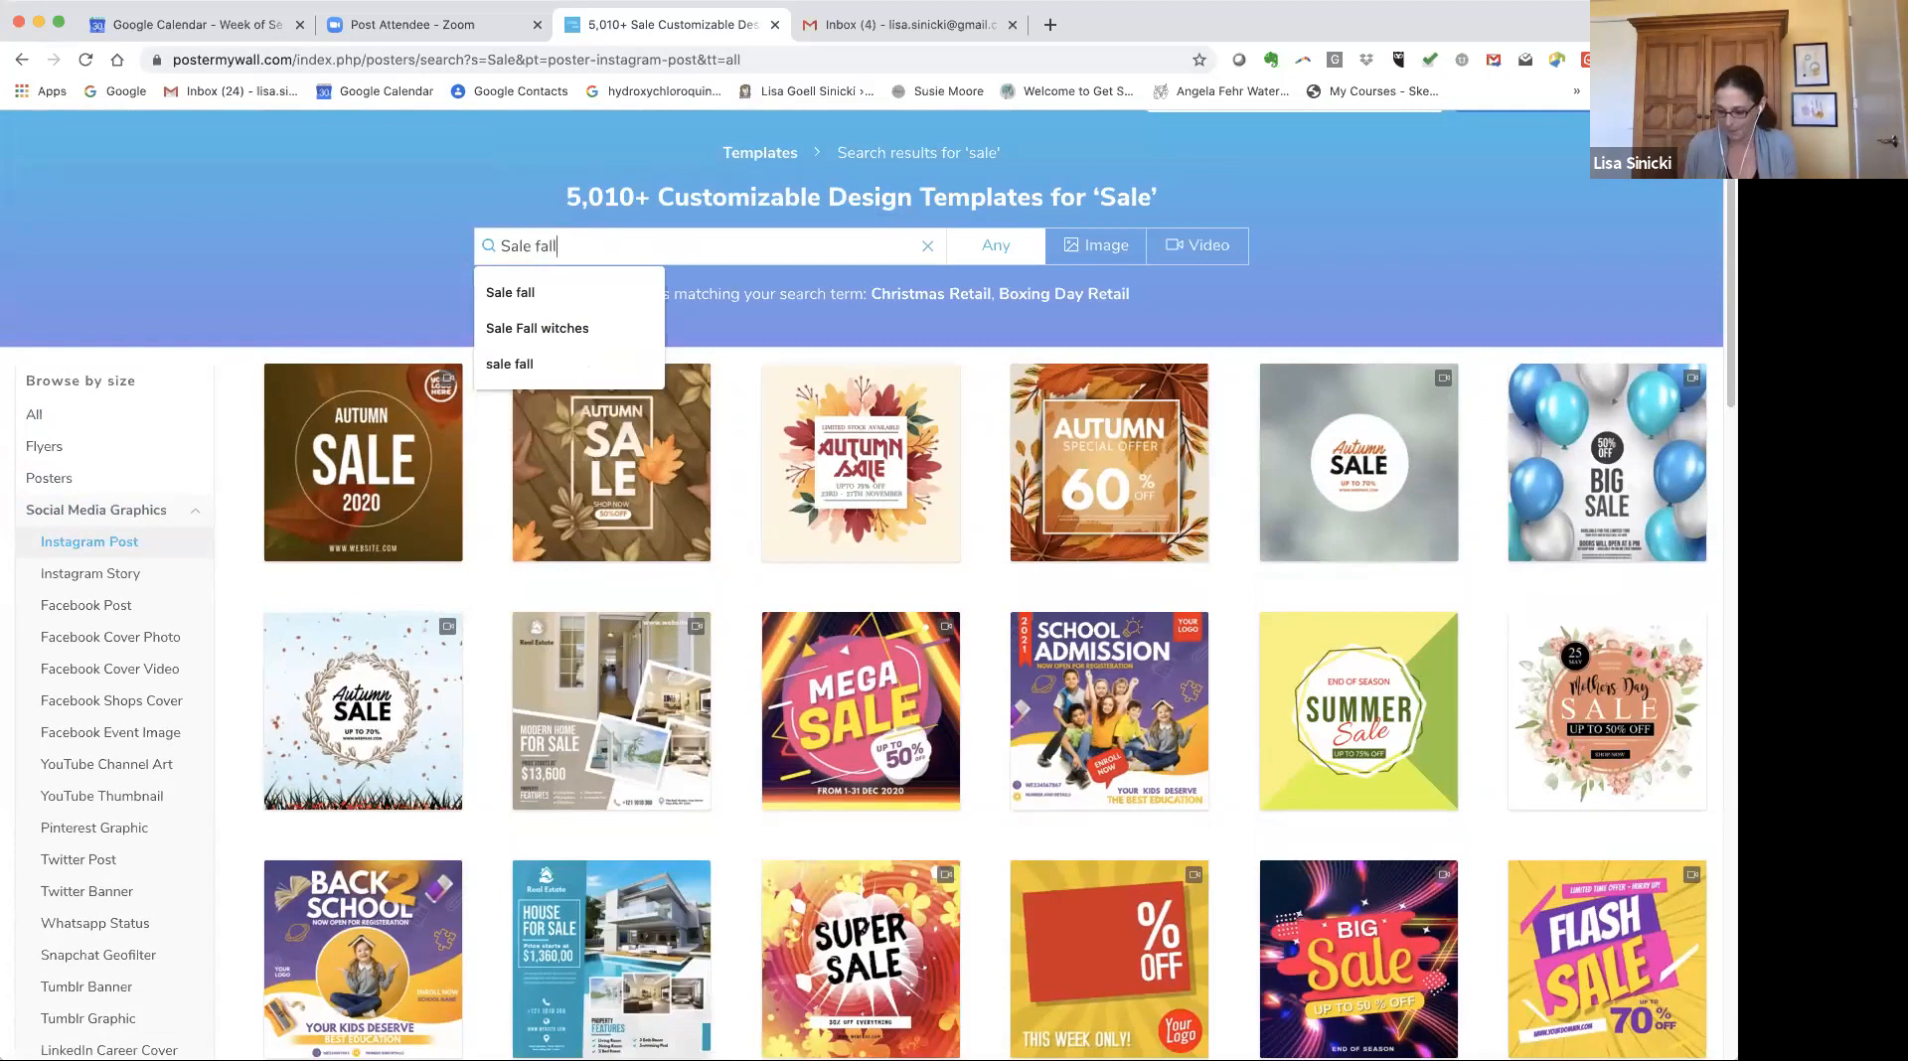
pyautogui.press('Return')
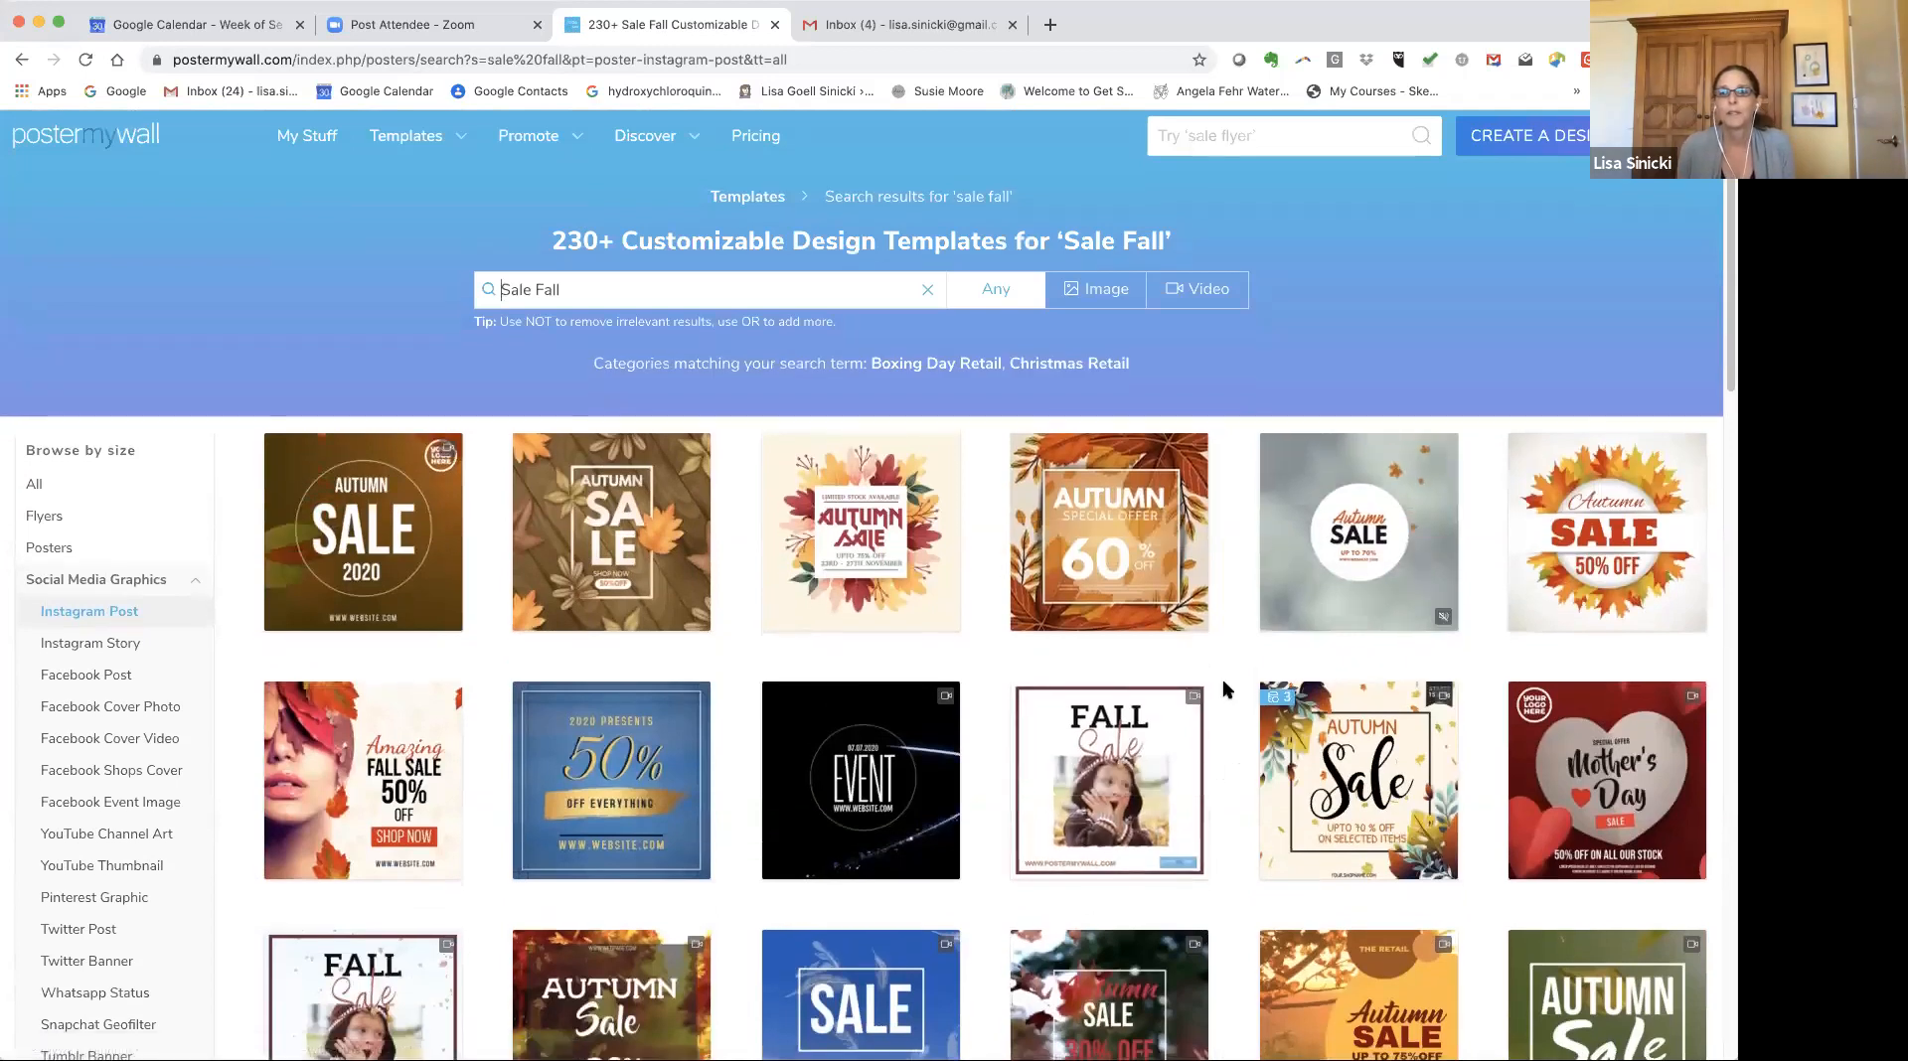
# Browse the fall sale Instagram templates and preview the Autumn Trade Fair design.
pyautogui.scroll(-2, 1222, 686)
pyautogui.scroll(-5, 1225, 685)
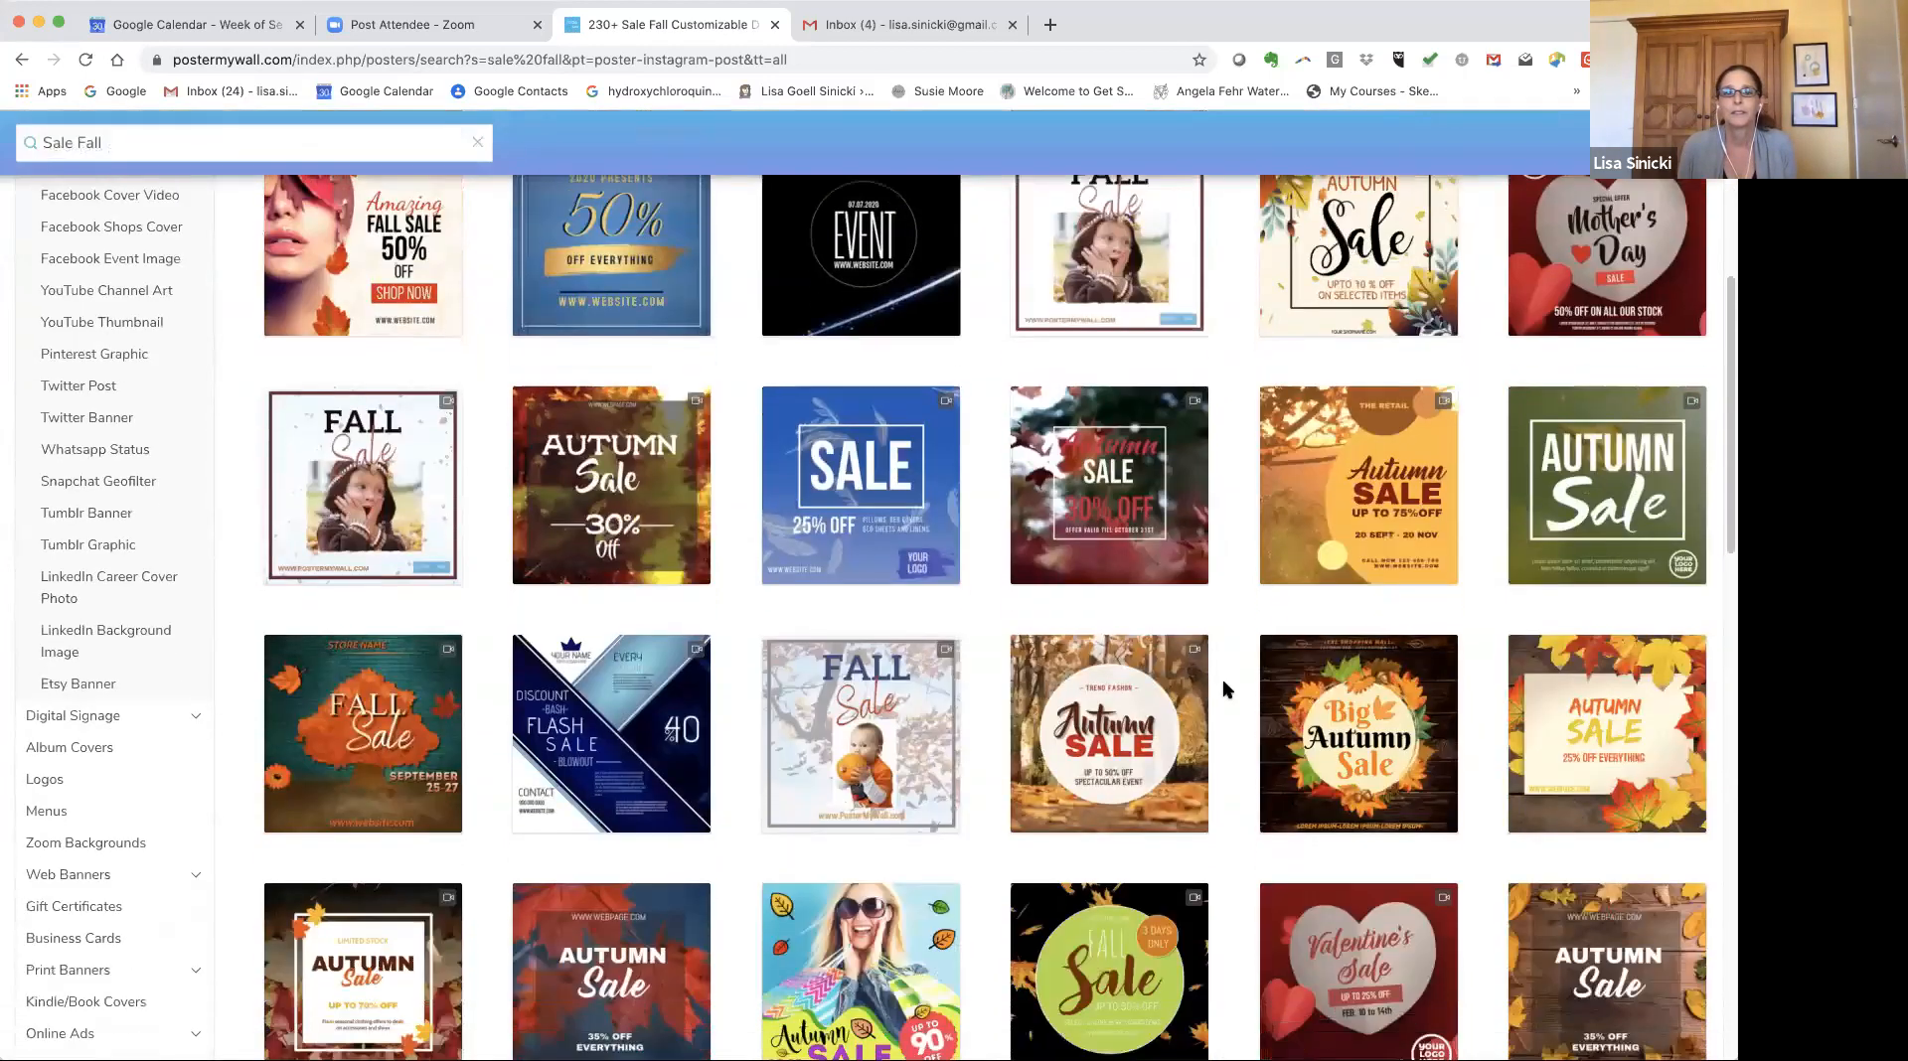
pyautogui.scroll(-3, 1224, 685)
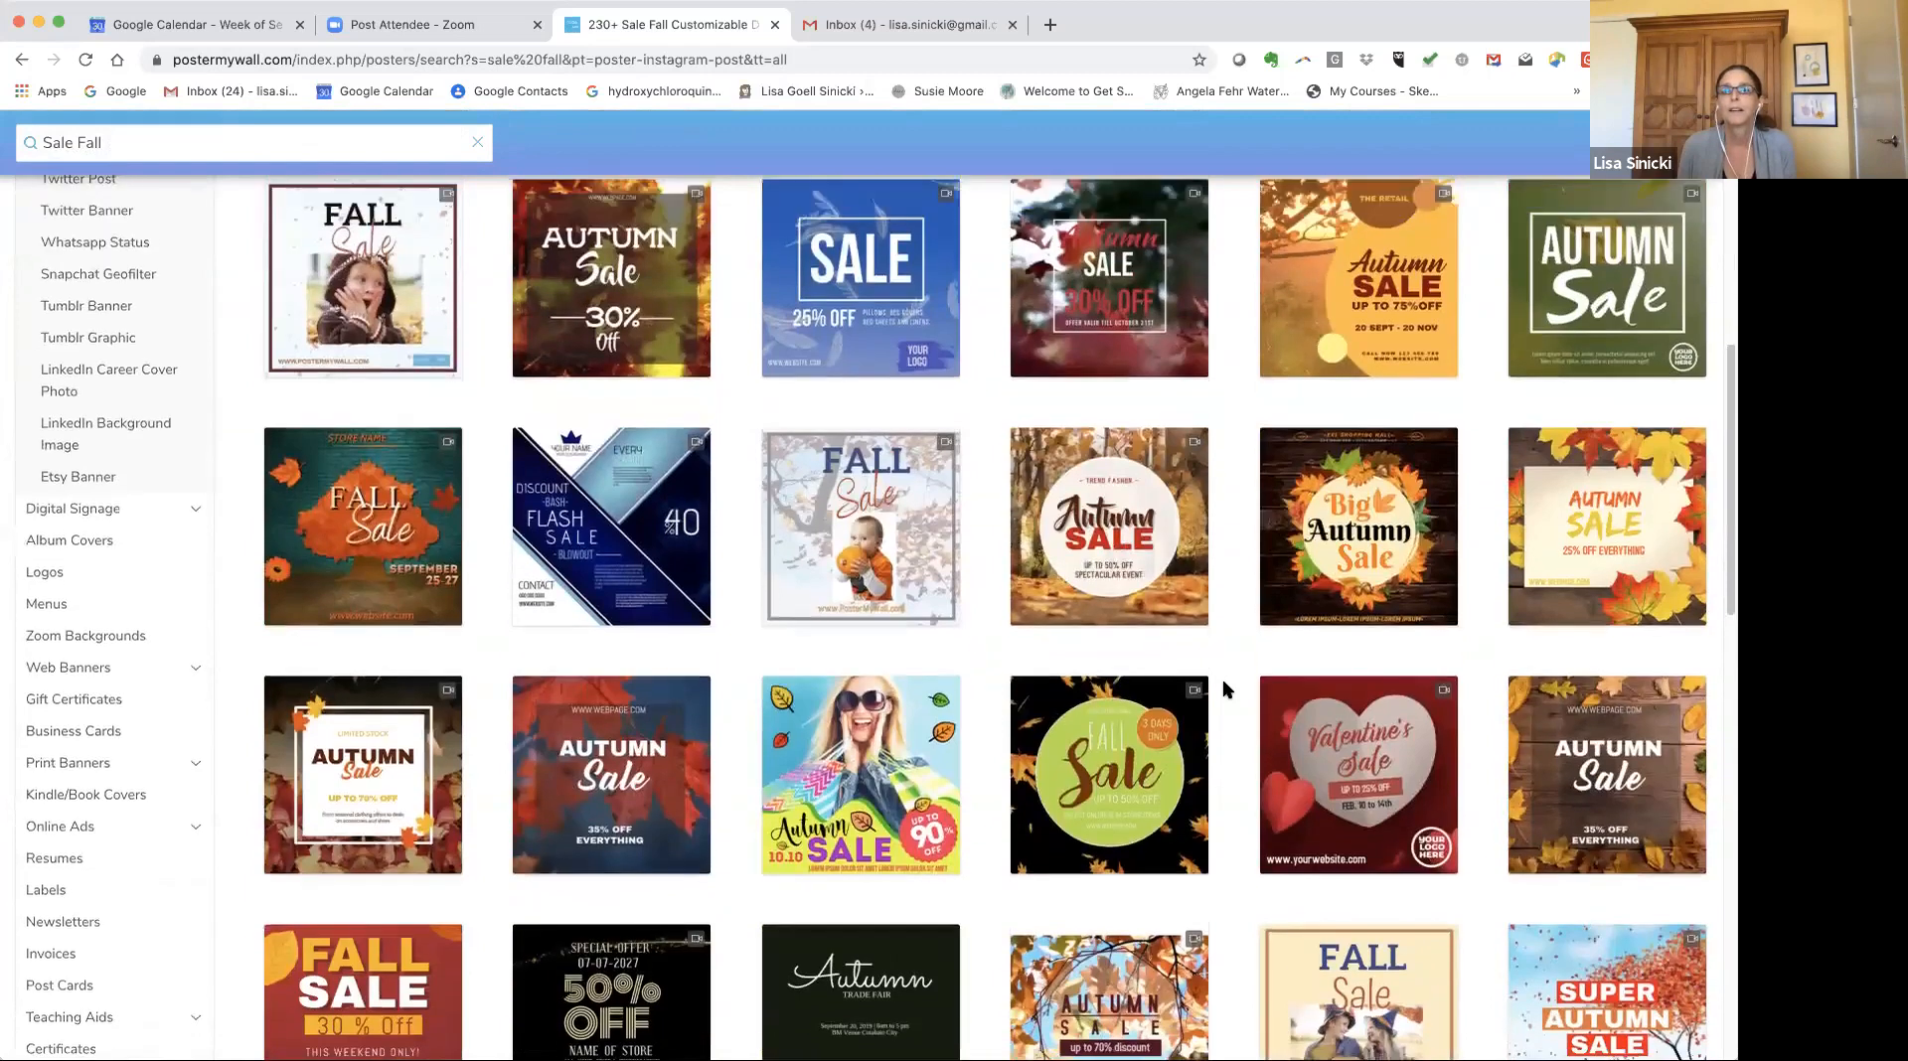
pyautogui.scroll(5, 1224, 685)
pyautogui.scroll(-6, 1225, 688)
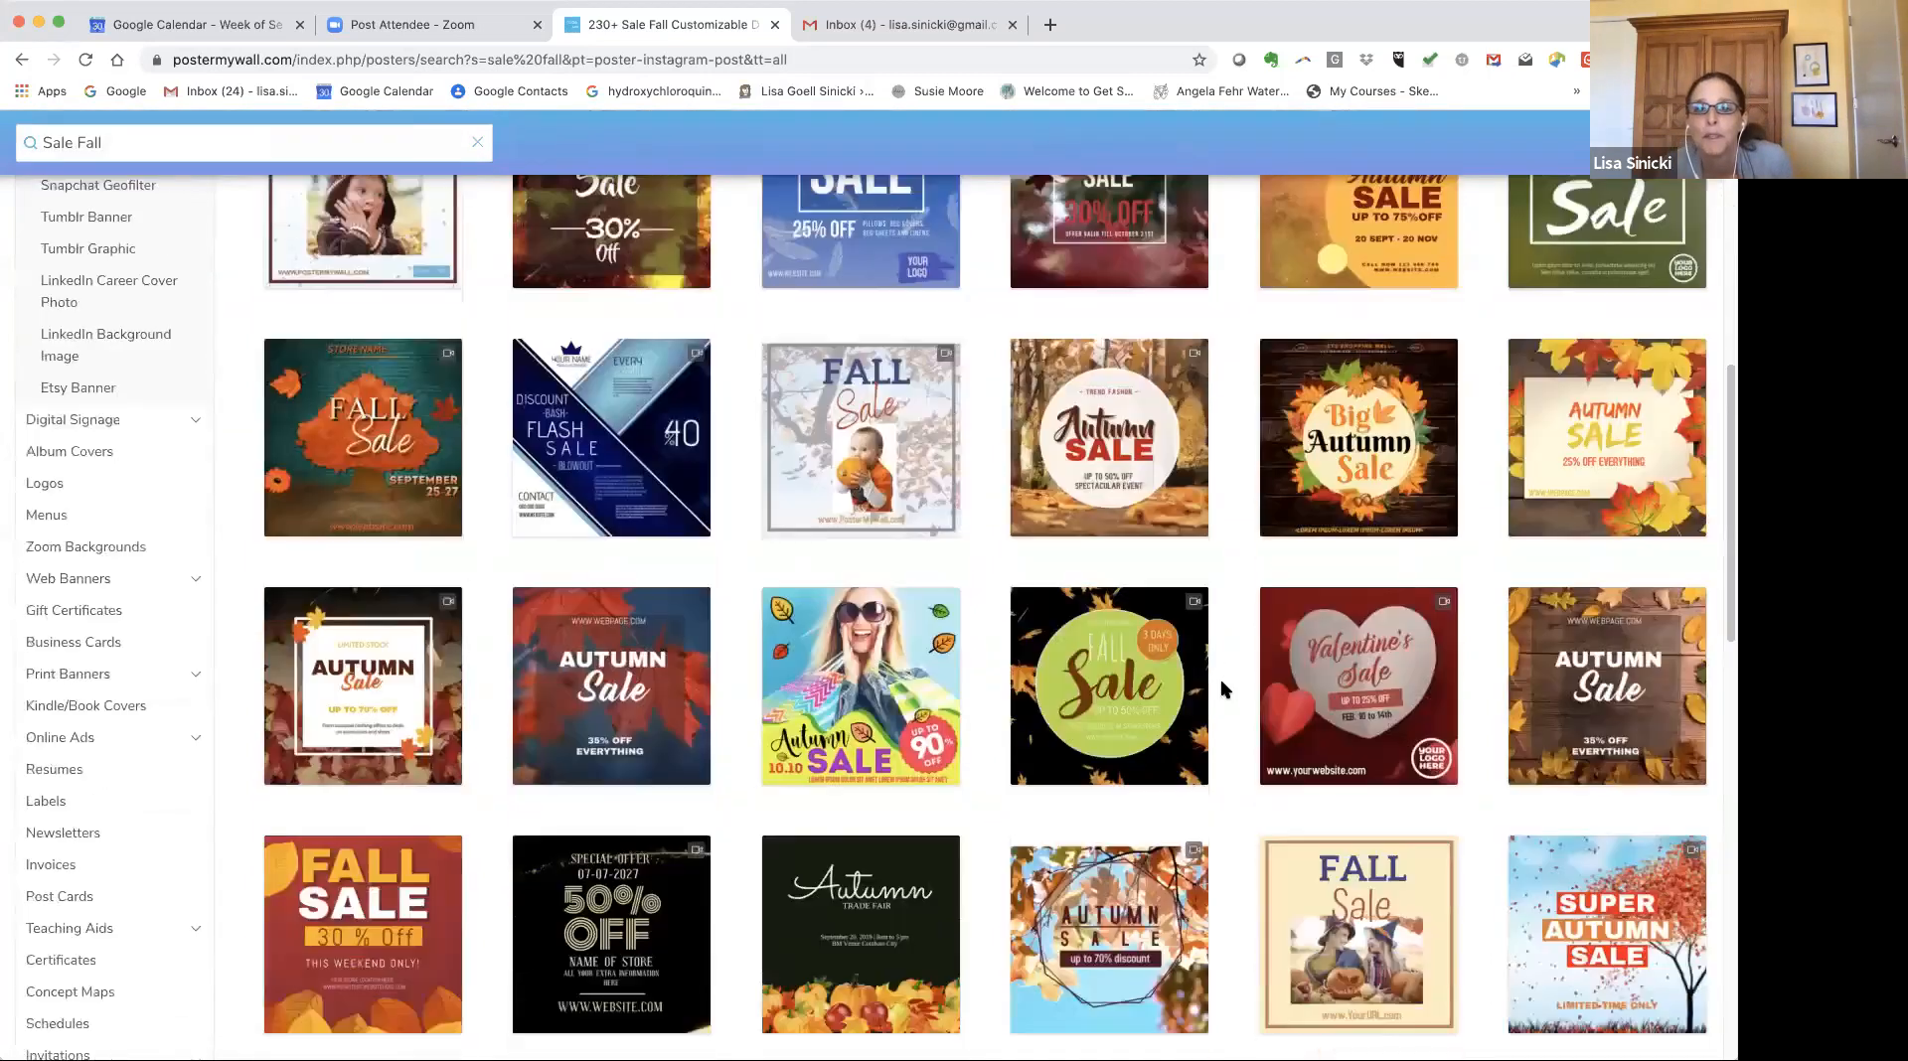
pyautogui.scroll(-4, 1220, 678)
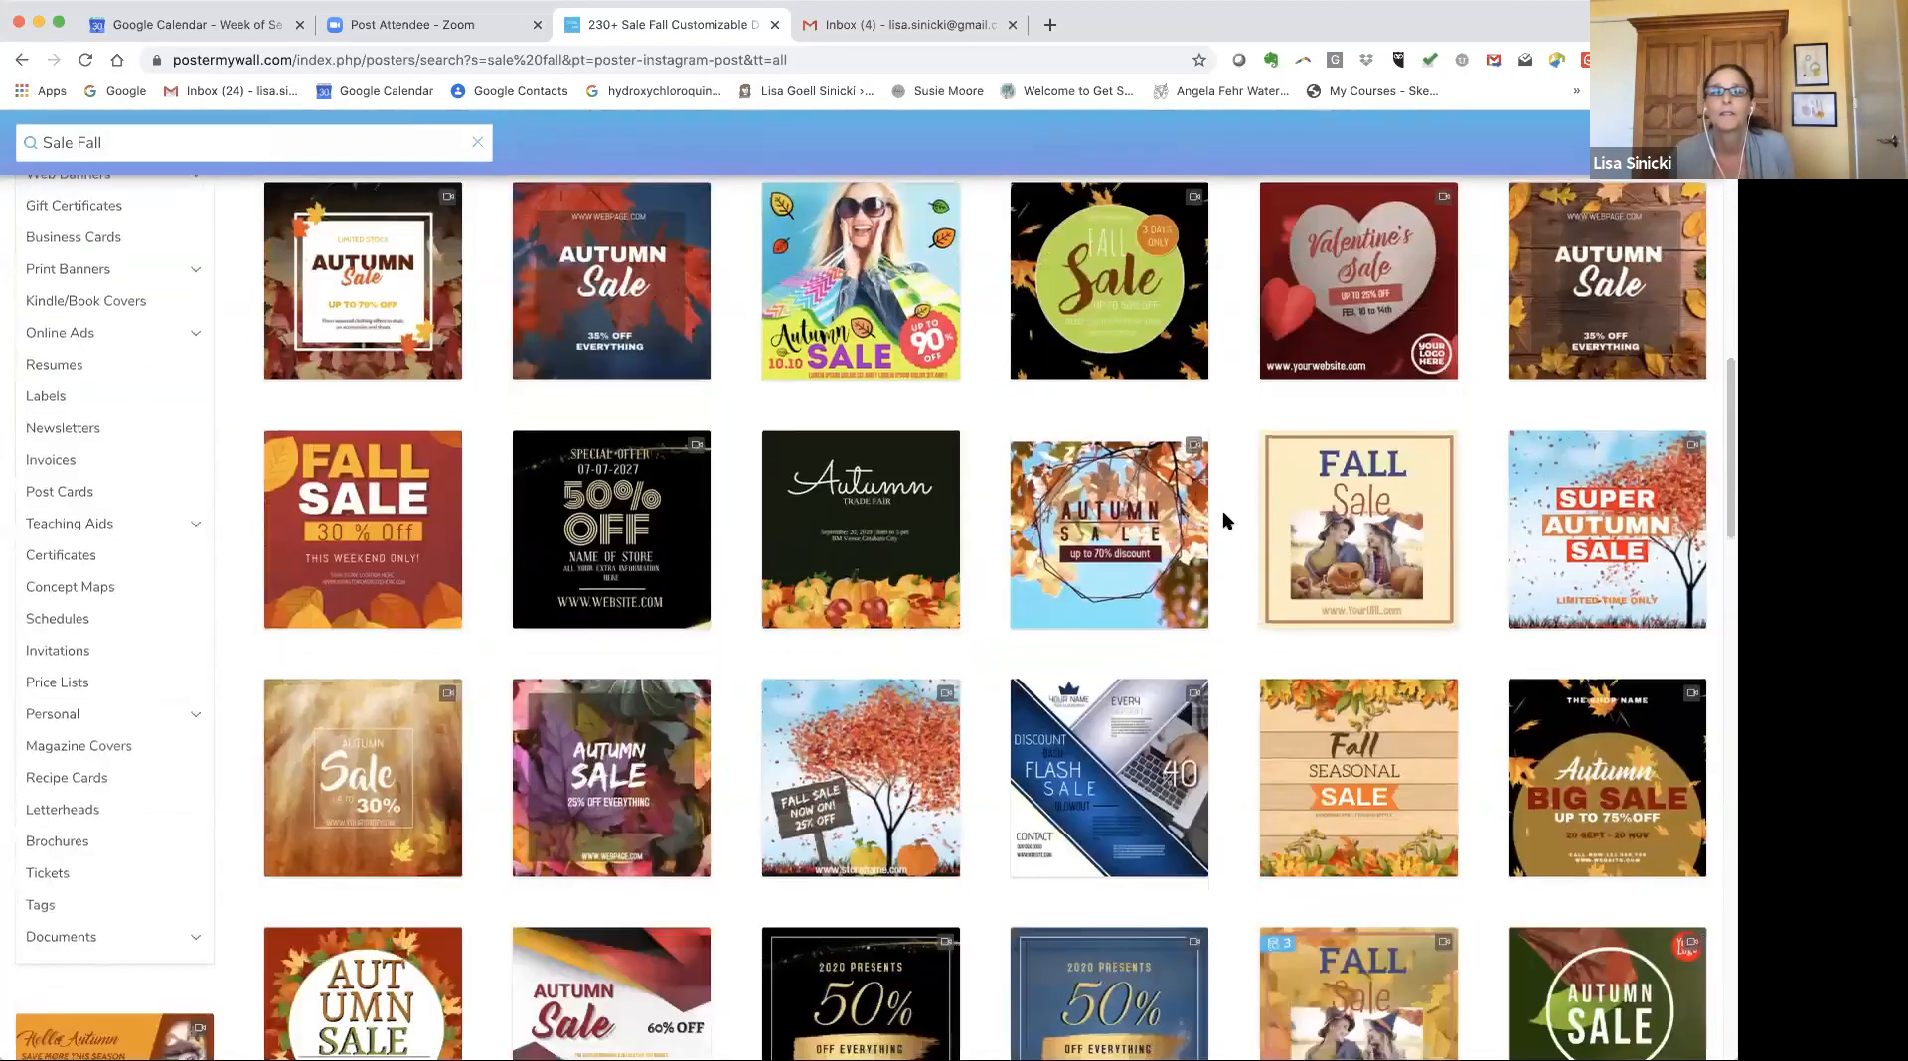
pyautogui.click(938, 485)
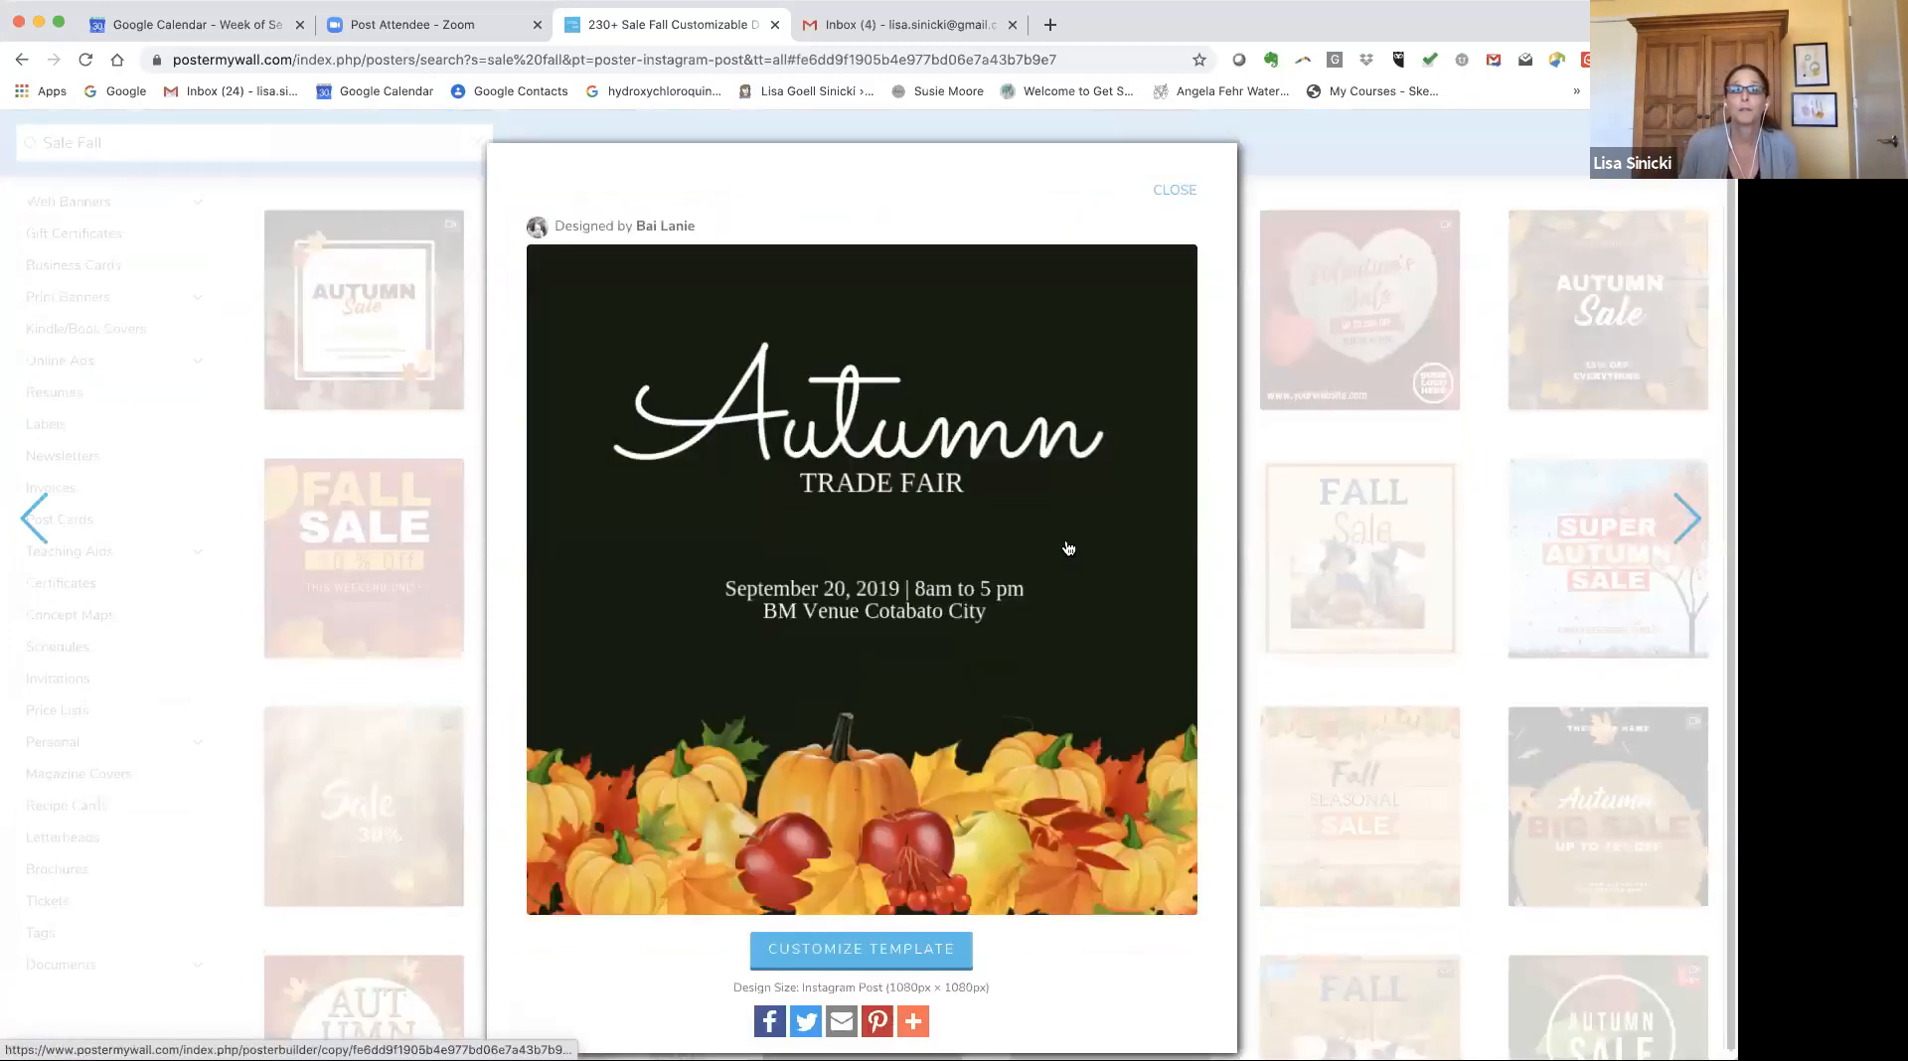
pyautogui.click(1172, 191)
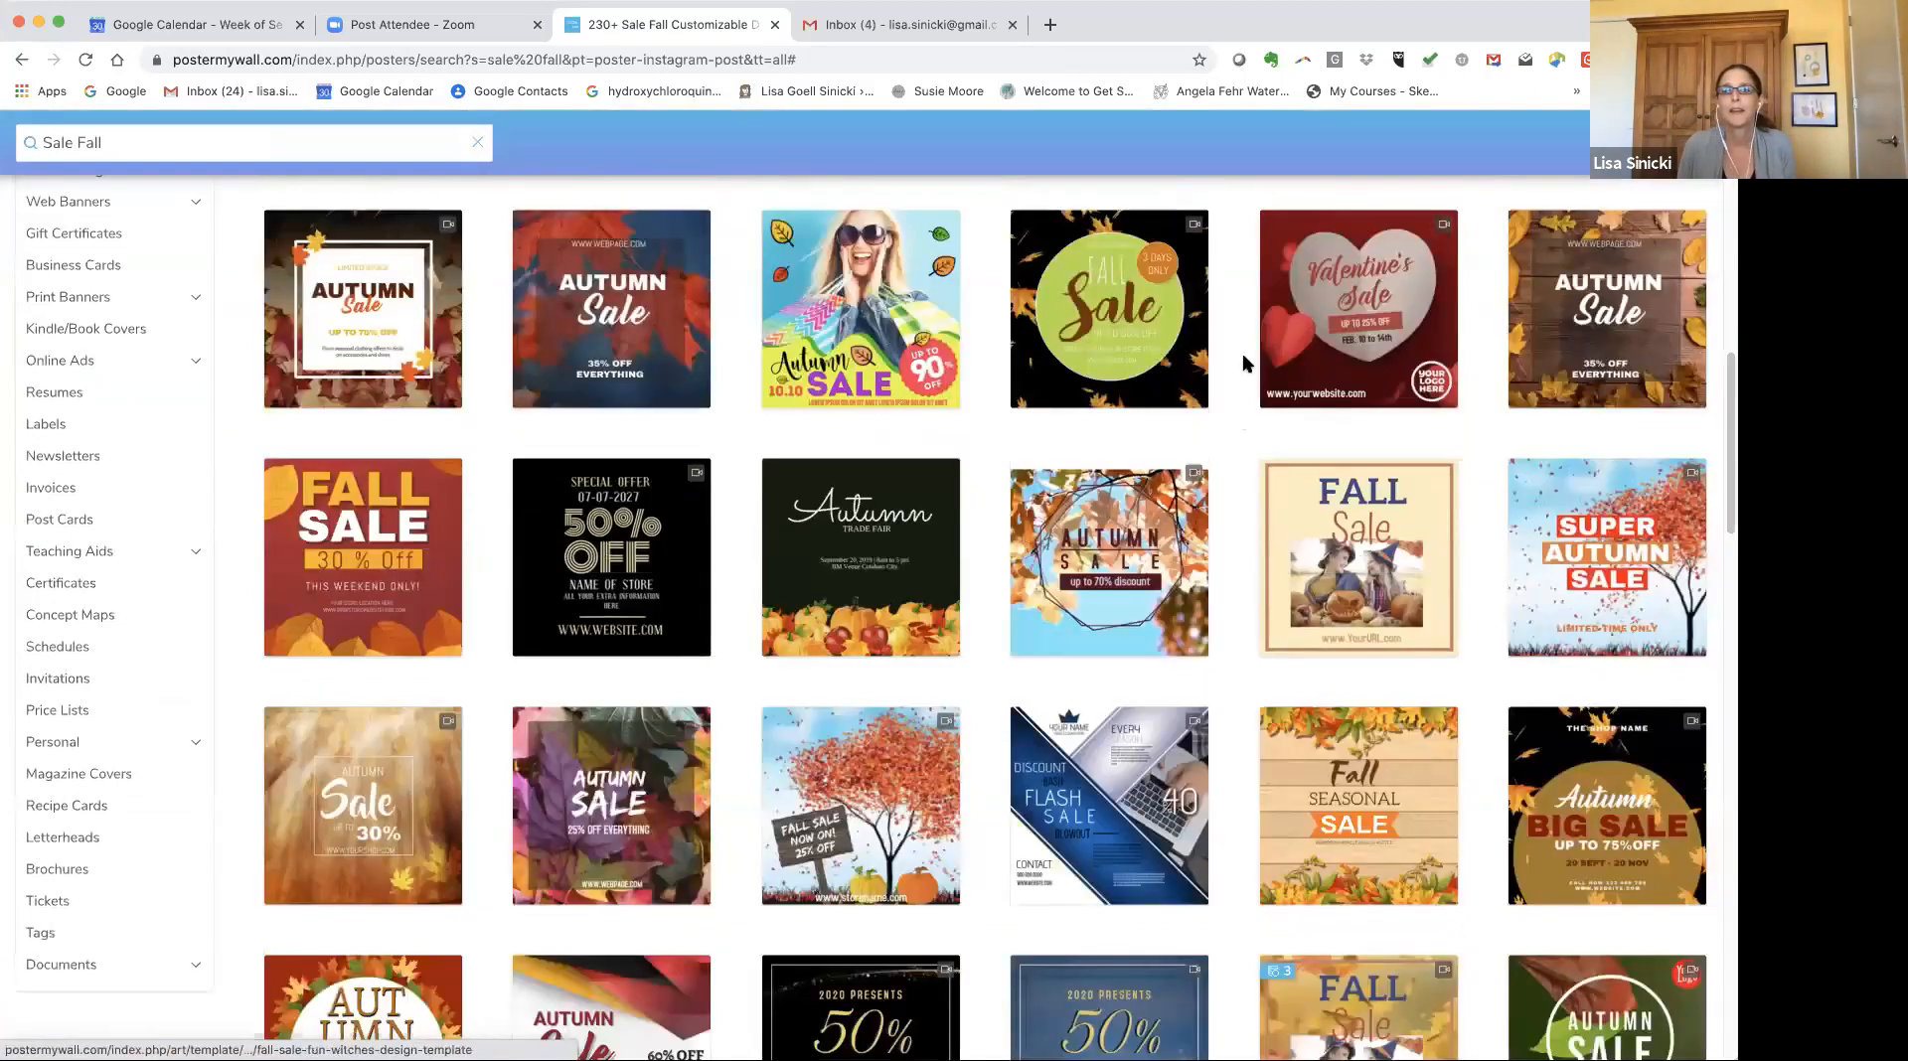
# Open the Fall Sale template with the two children and pumpkins and customize it.
pyautogui.click(1289, 512)
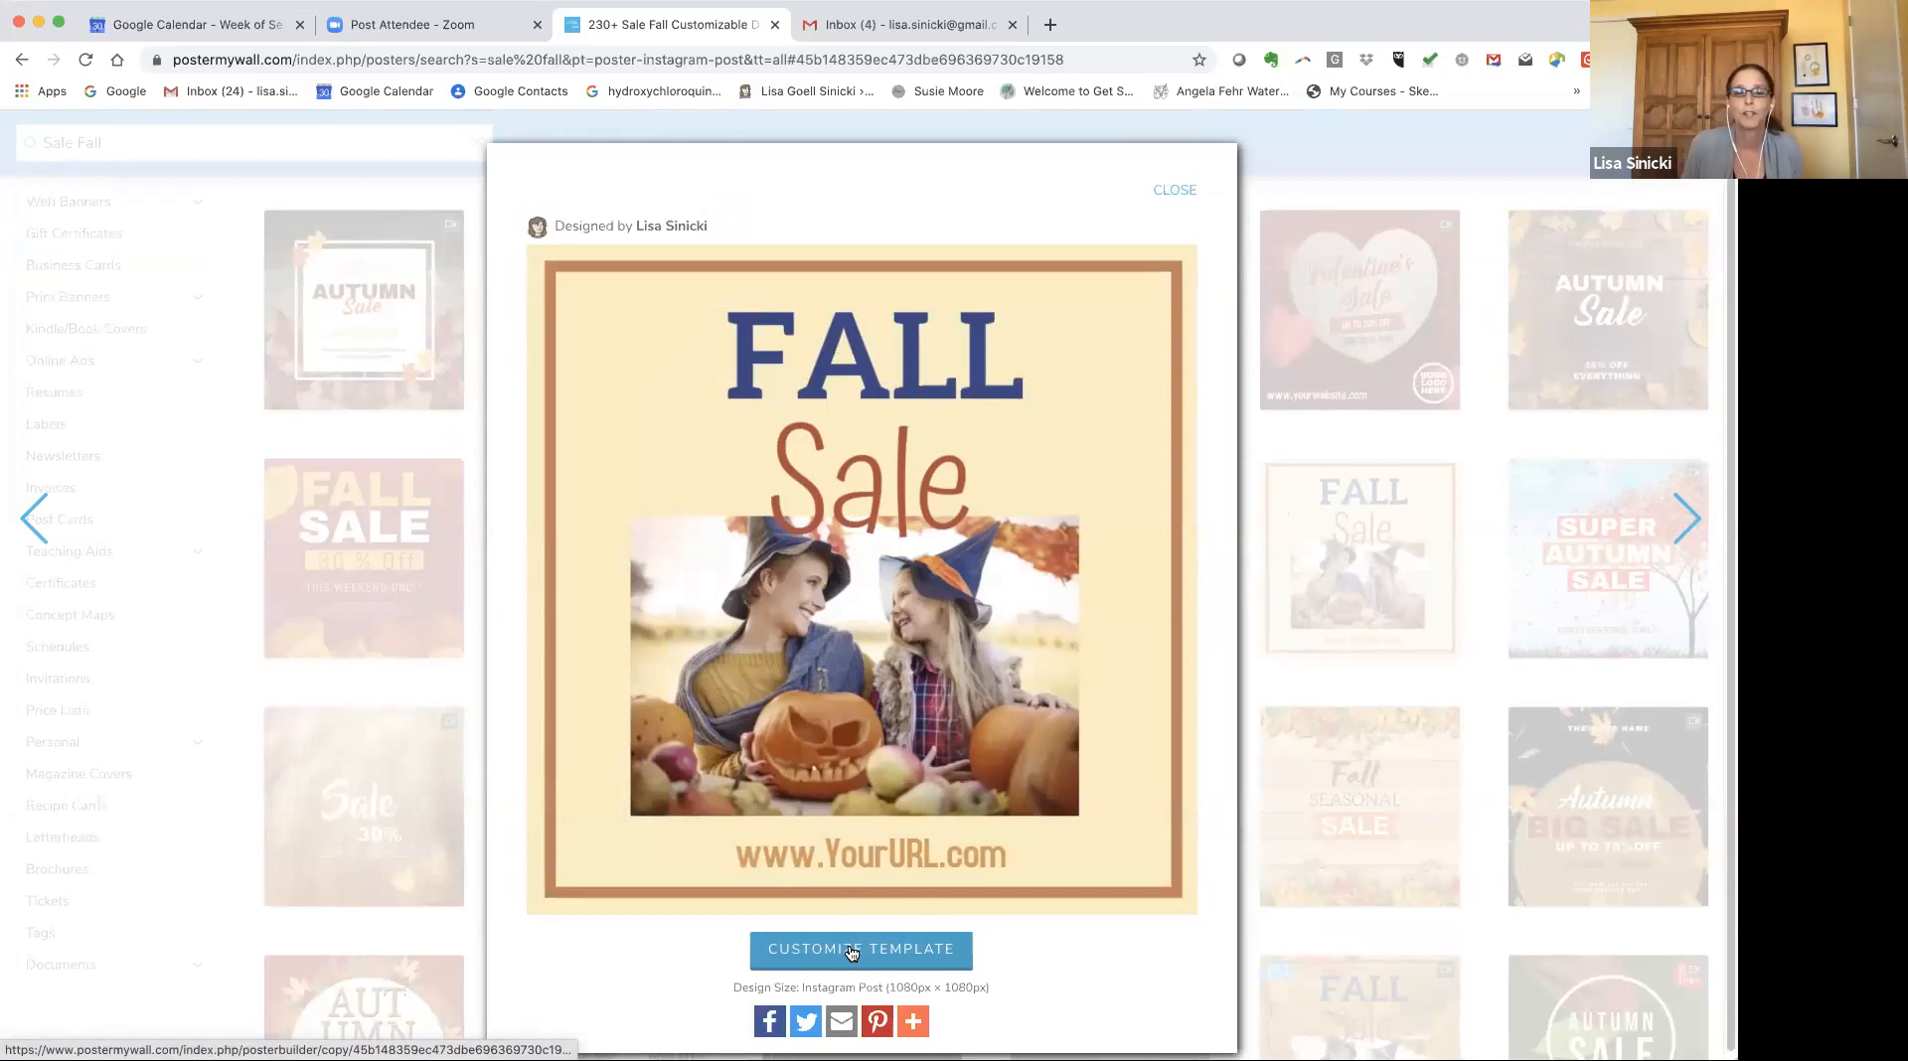
pyautogui.click(851, 953)
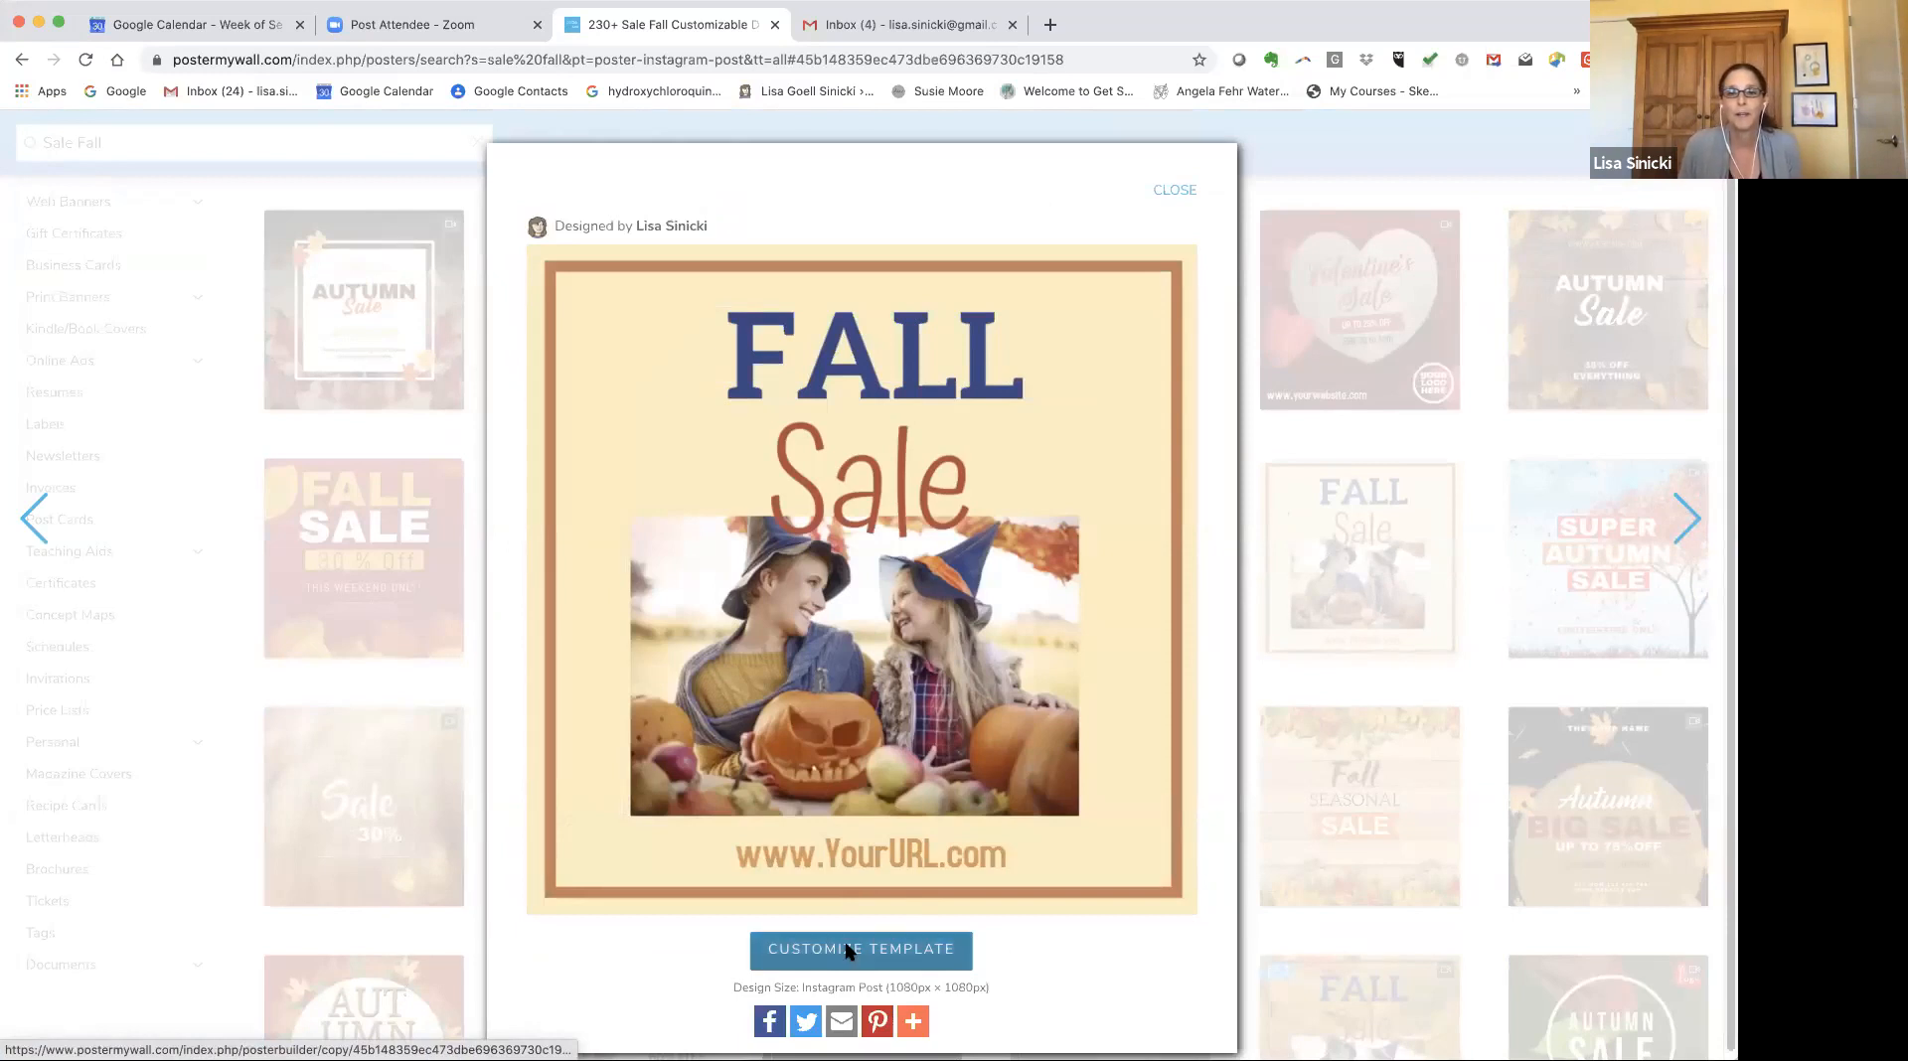
pyautogui.click(848, 953)
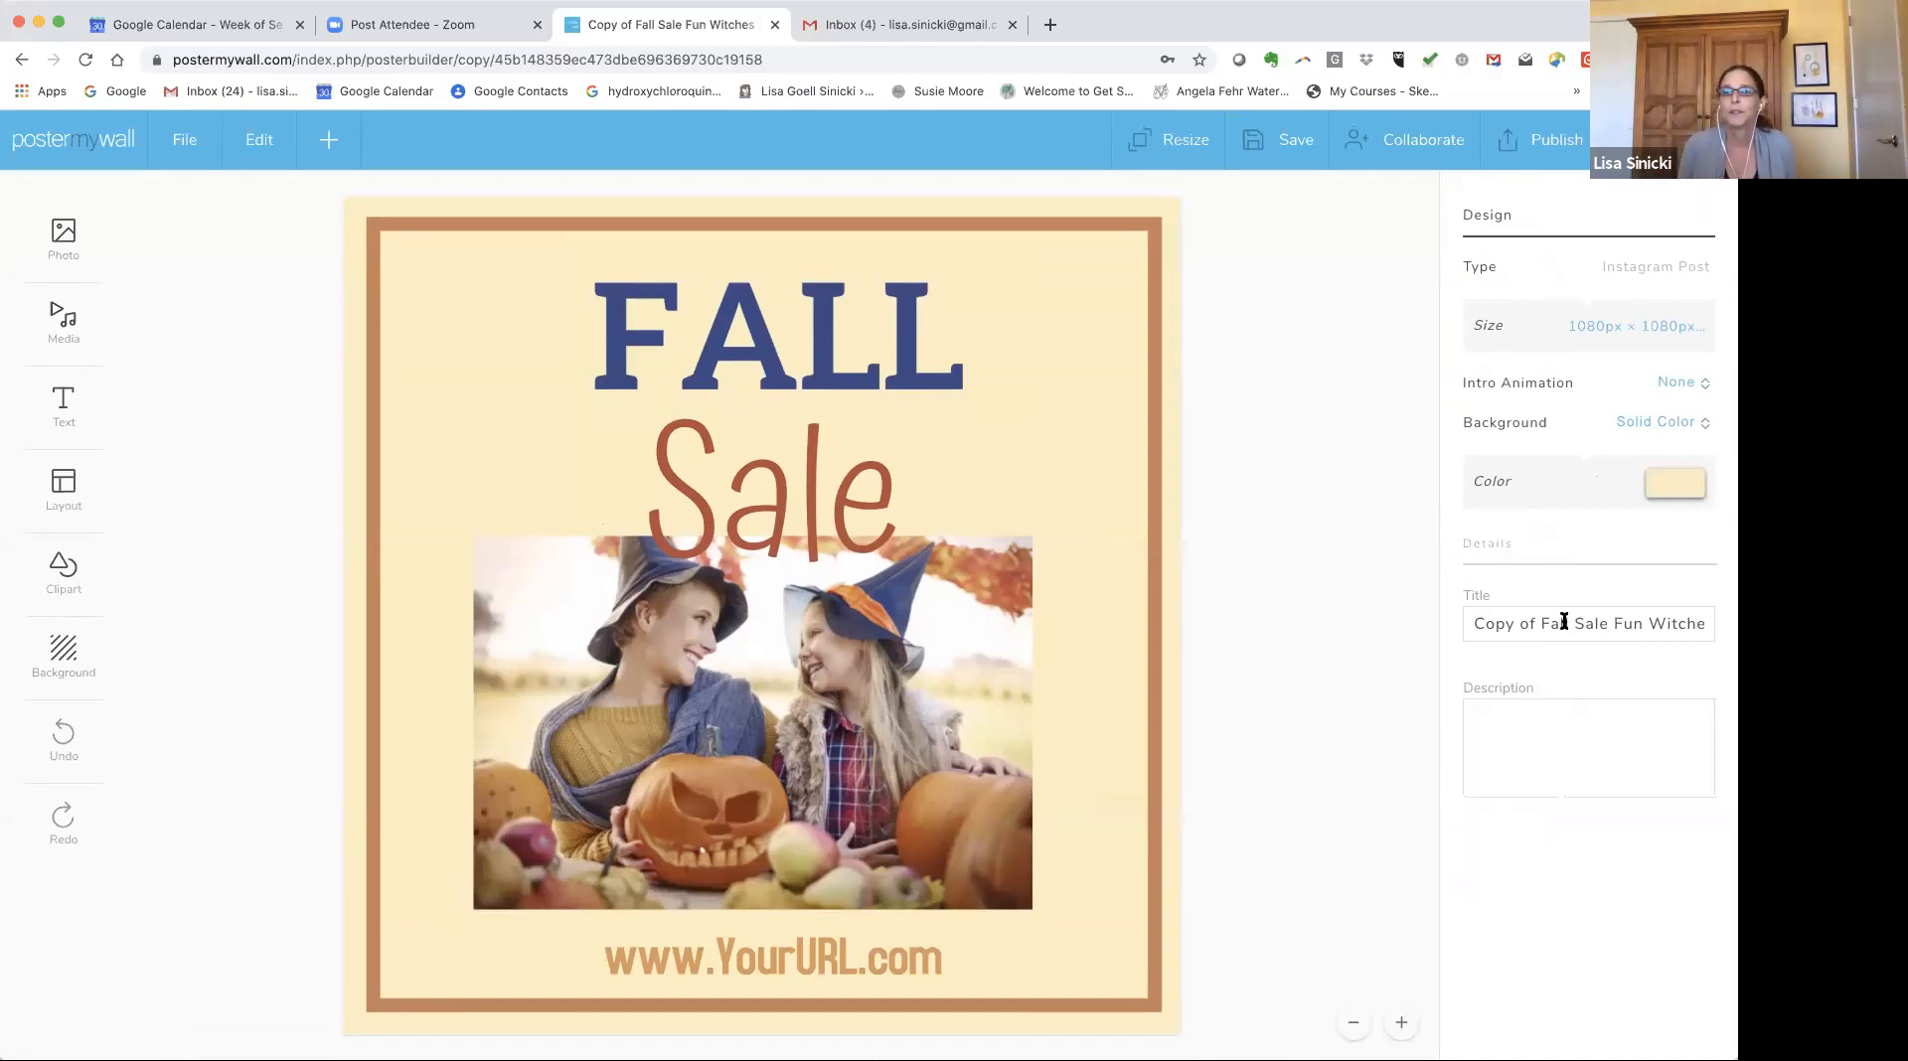
# Rename the design's title to "sale flier".
pyautogui.press('super+a')
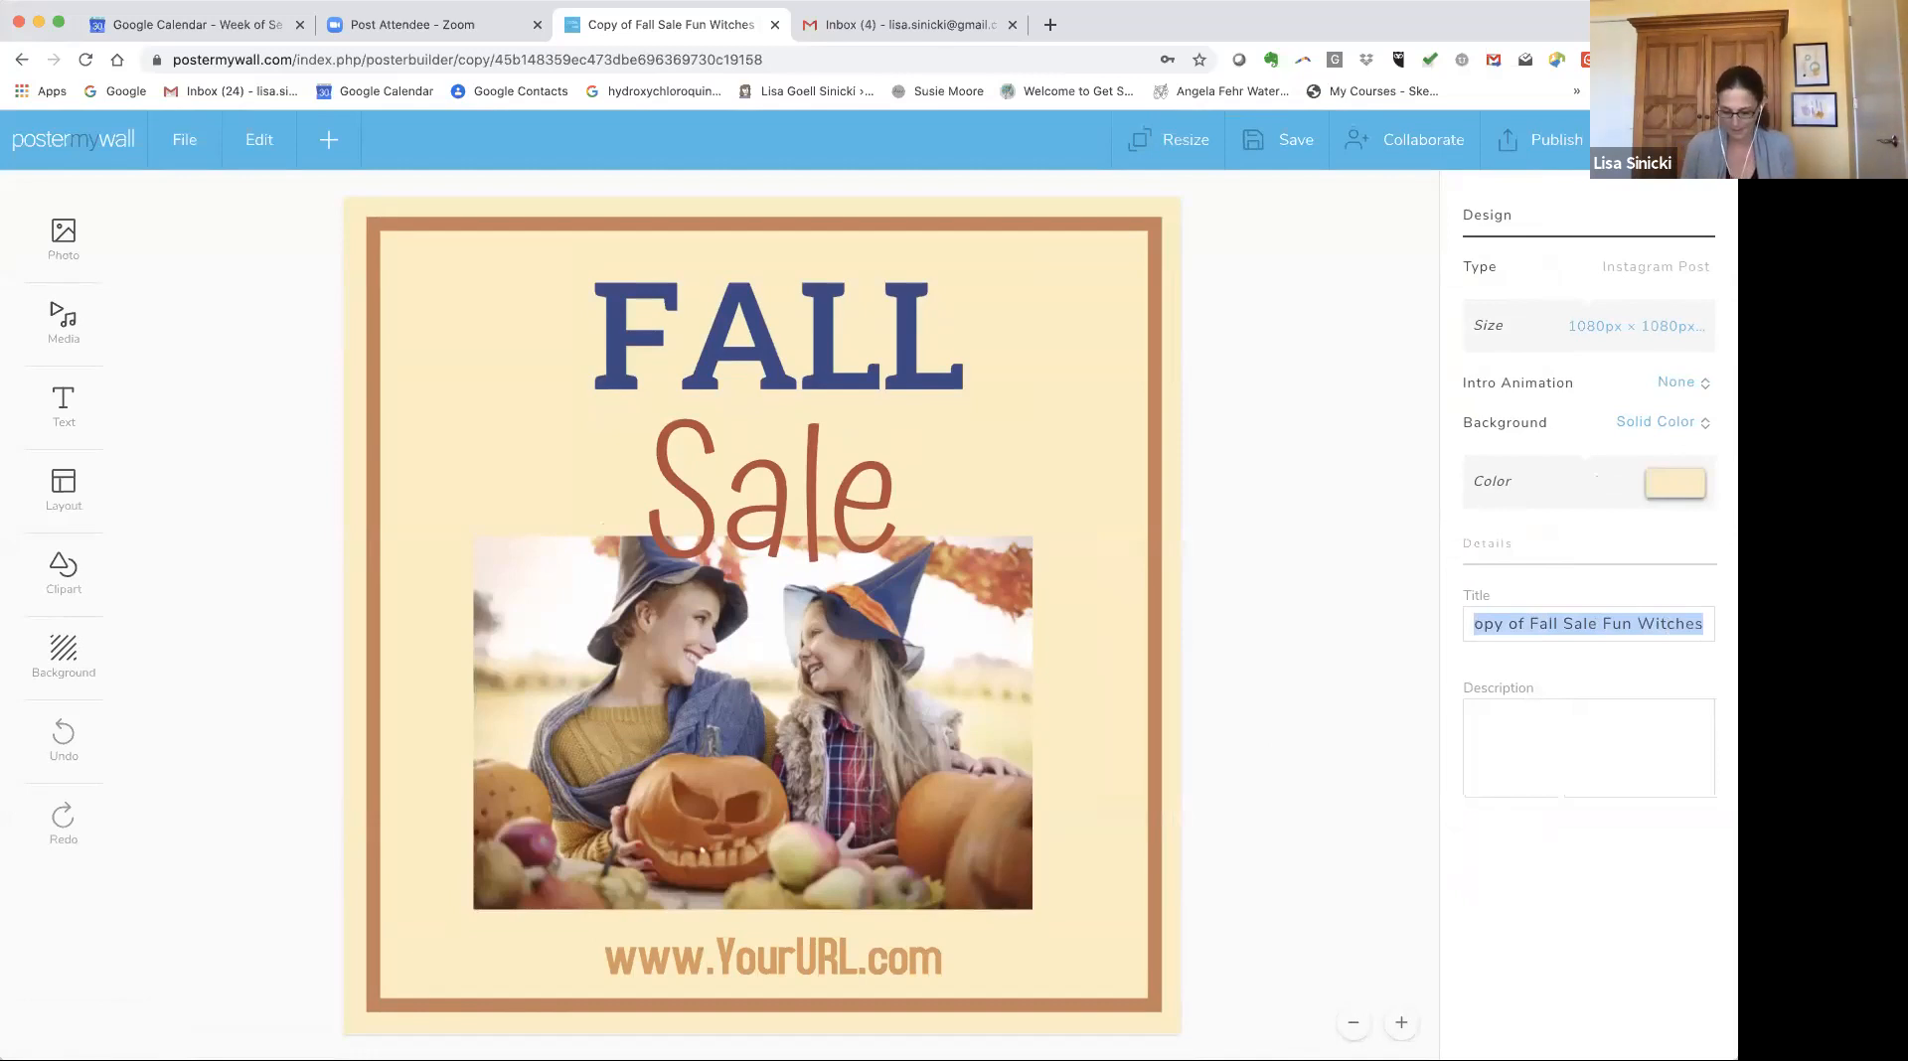
pyautogui.write('sale flier')
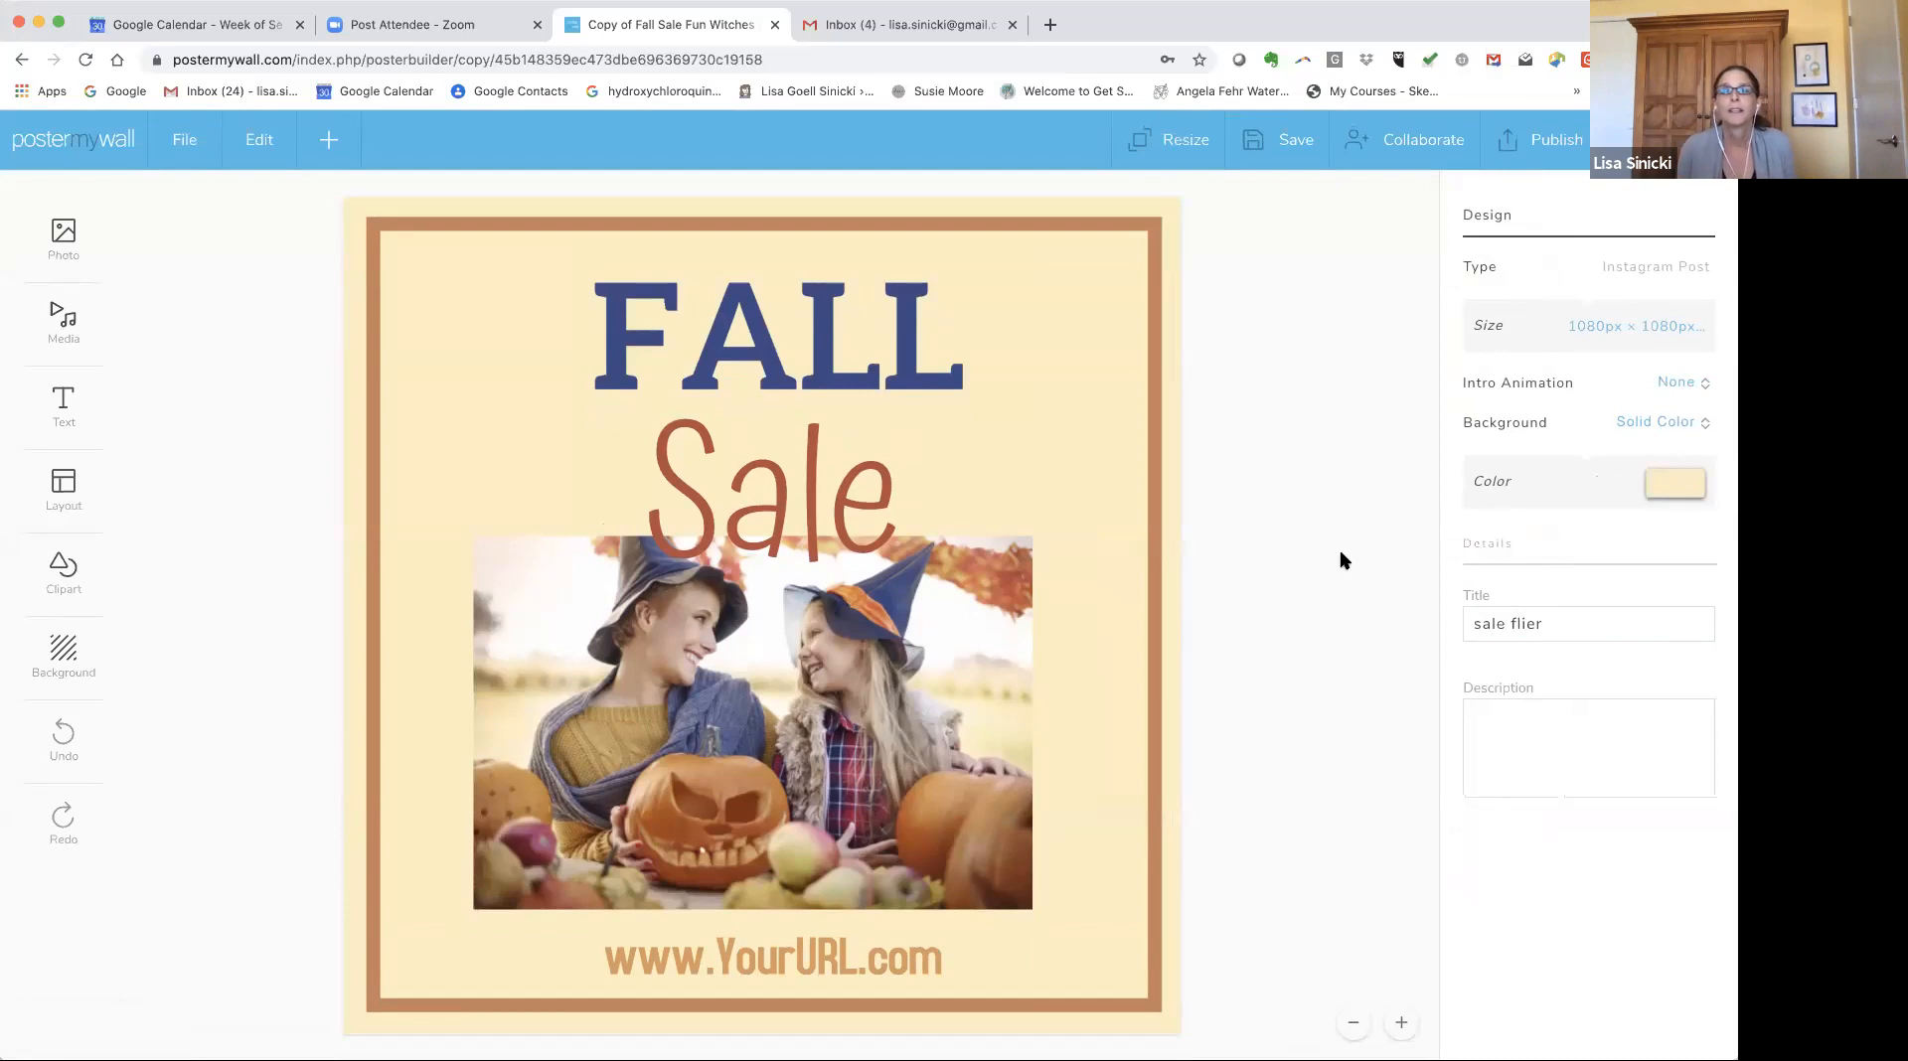
# Nudge the outer border frame slightly left and the photo slightly up and to the right.
pyautogui.click(786, 340)
pyautogui.click(403, 421)
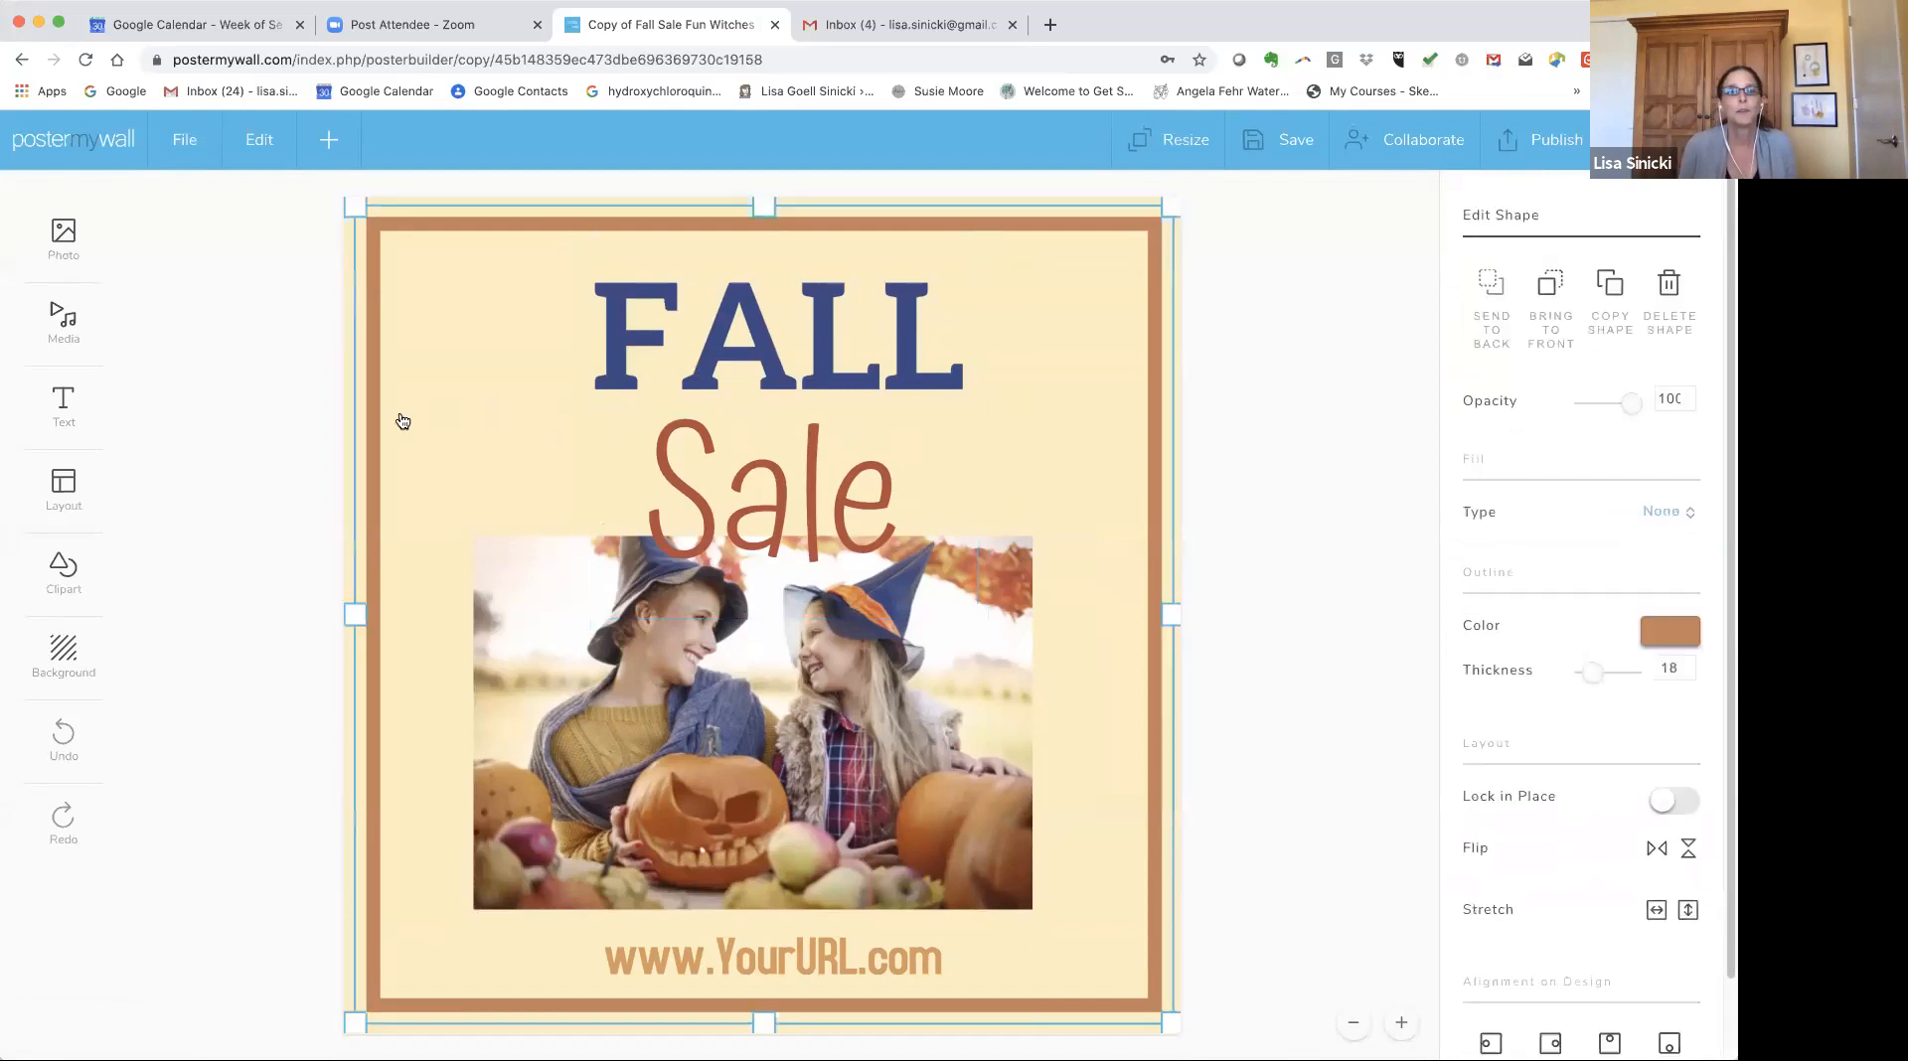
pyautogui.moveTo(427, 415); pyautogui.dragTo(376, 405)
pyautogui.click(798, 305)
pyautogui.moveTo(636, 697)
pyautogui.mouseDown()
pyautogui.moveTo(686, 688)
pyautogui.moveTo(632, 685)
pyautogui.moveTo(605, 559)
pyautogui.moveTo(652, 678)
pyautogui.mouseUp()
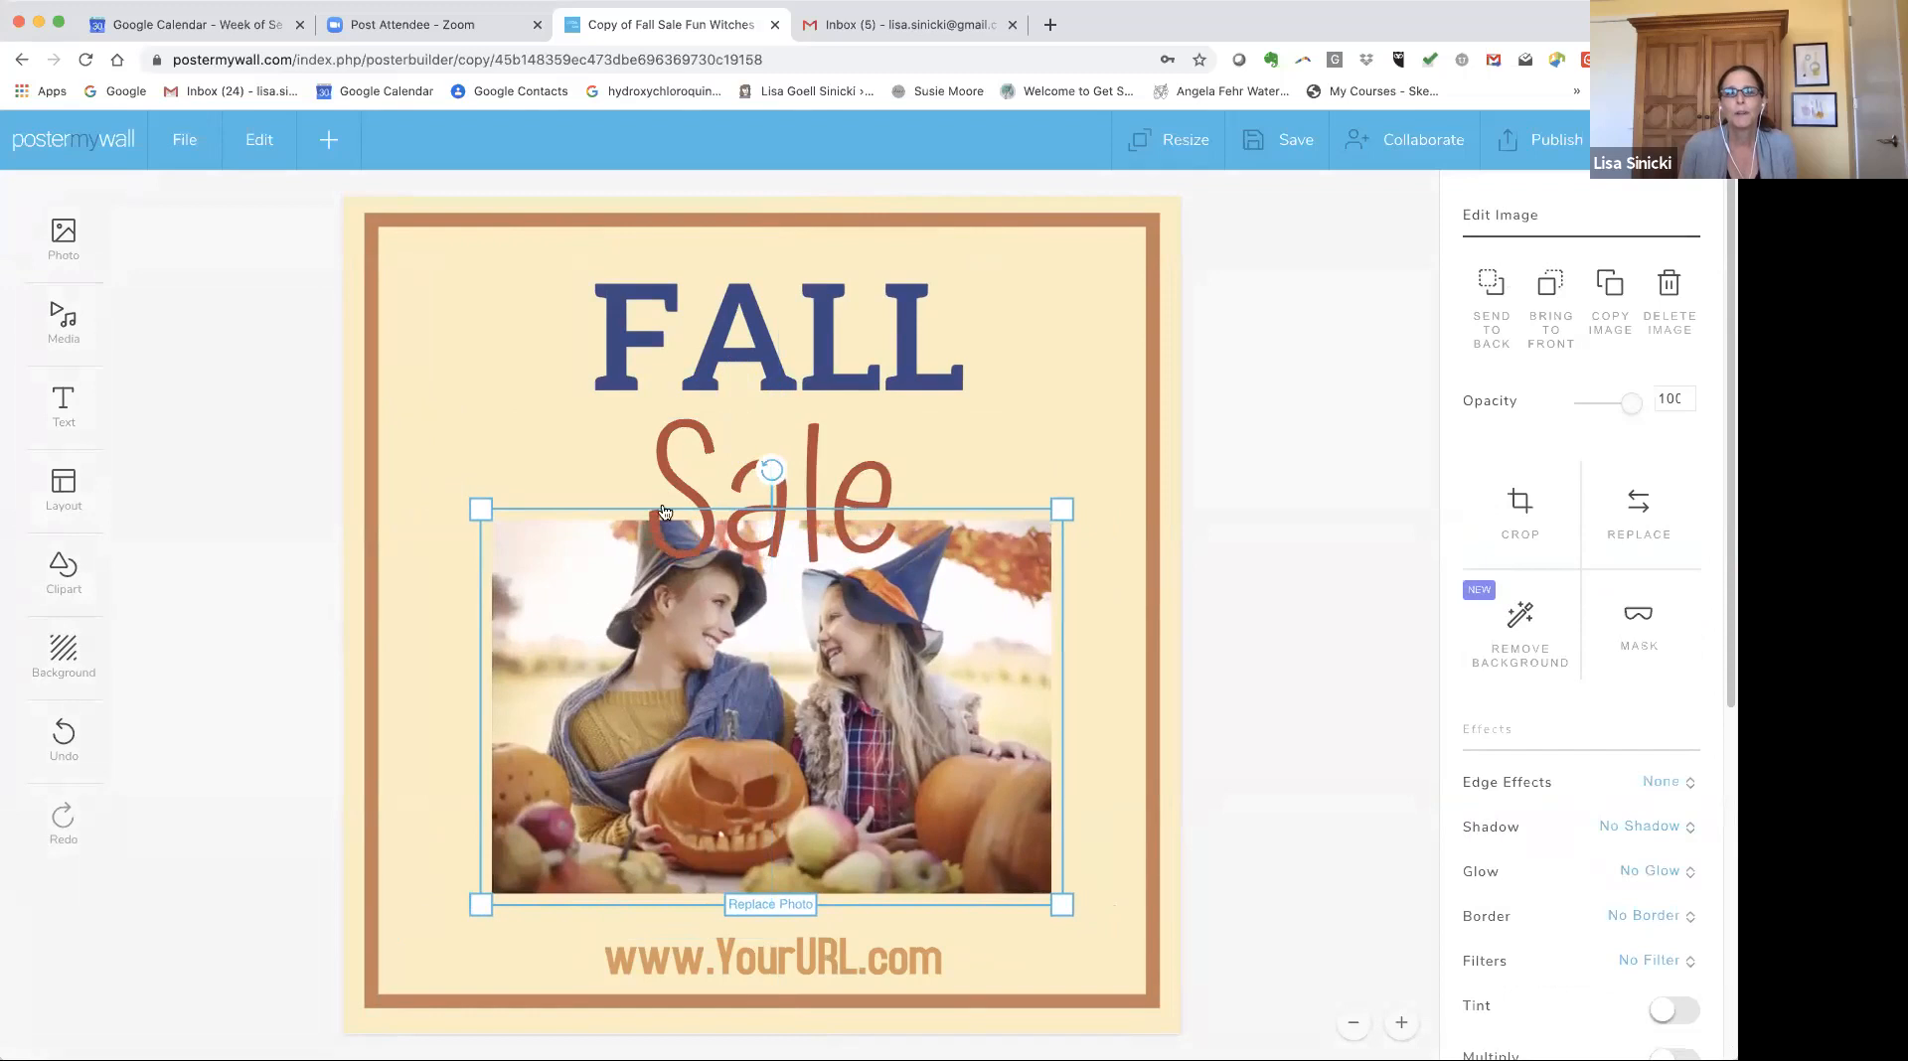
# Slightly enlarge the Sale text and select the web address, photo and border frame.
pyautogui.click(782, 470)
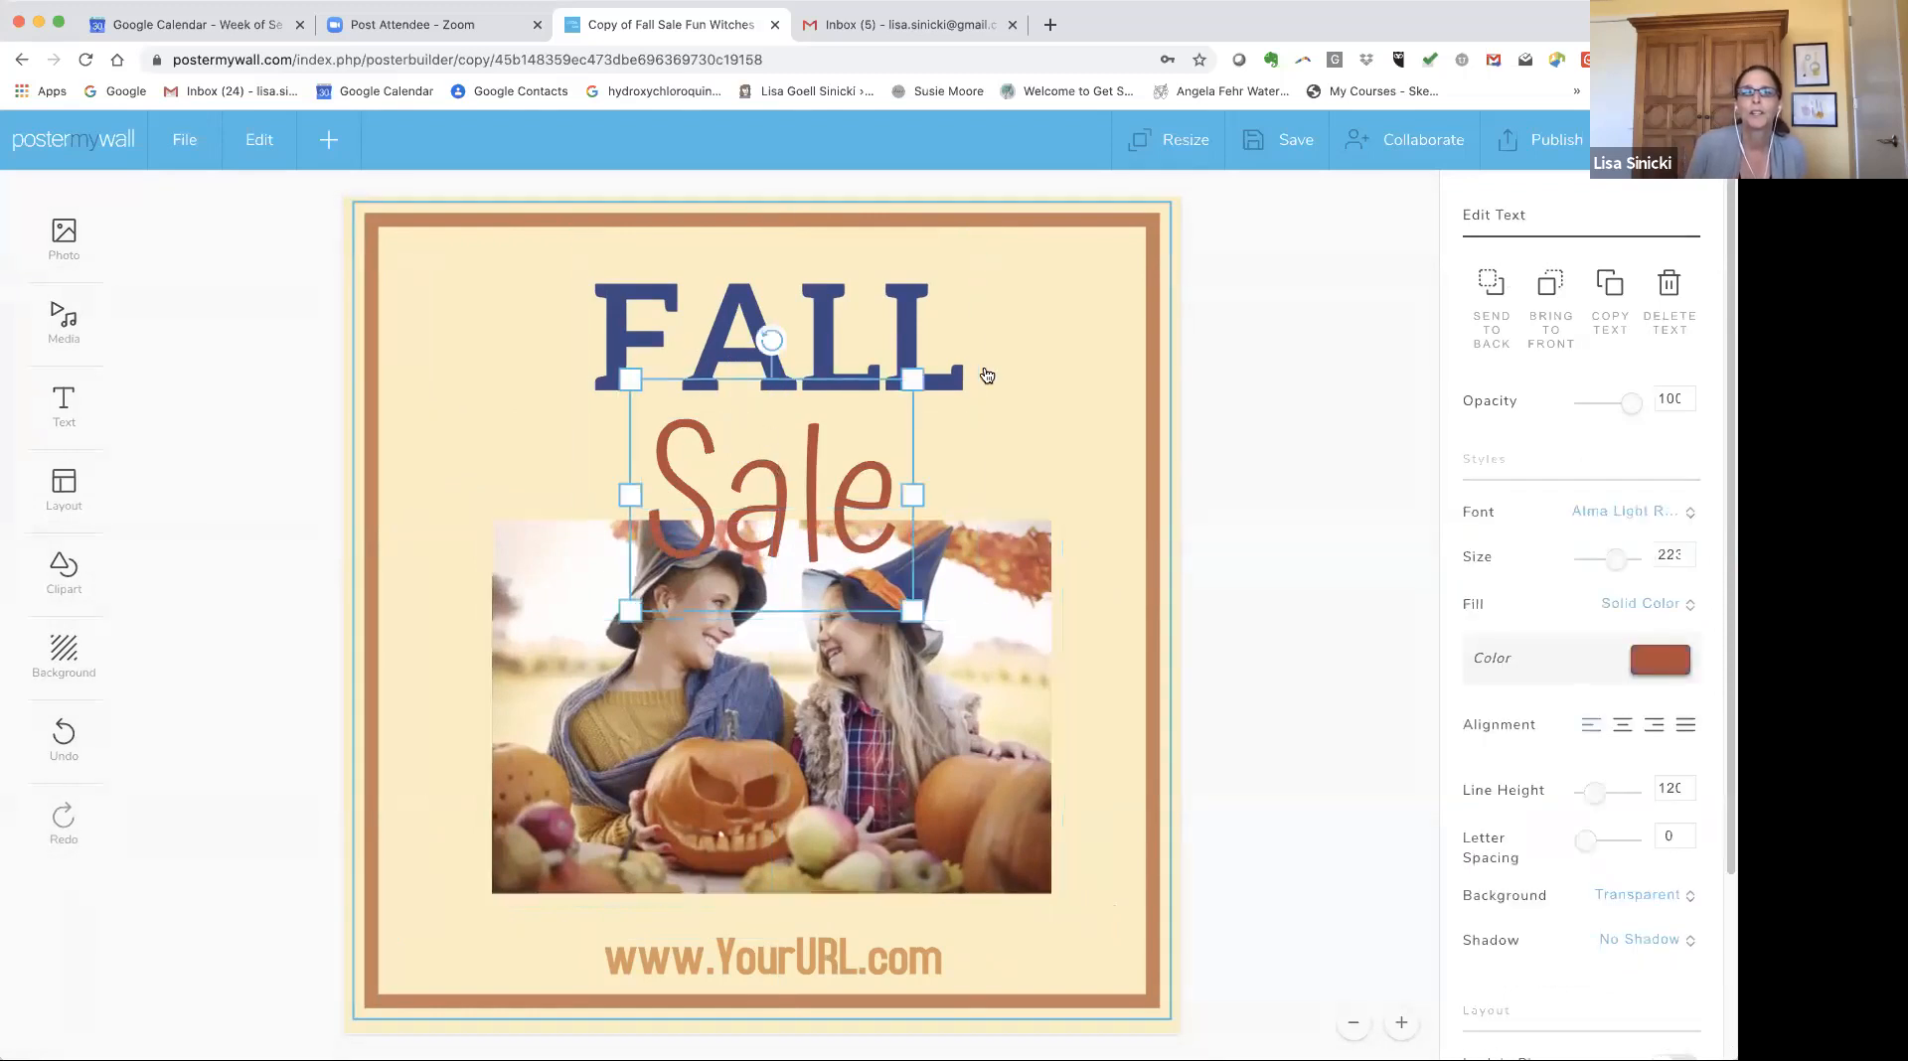
pyautogui.moveTo(912, 380)
pyautogui.mouseDown()
pyautogui.moveTo(1103, 308)
pyautogui.moveTo(908, 391)
pyautogui.moveTo(1090, 311)
pyautogui.moveTo(1044, 278)
pyautogui.moveTo(952, 371)
pyautogui.moveTo(984, 343)
pyautogui.moveTo(917, 377)
pyautogui.mouseUp()
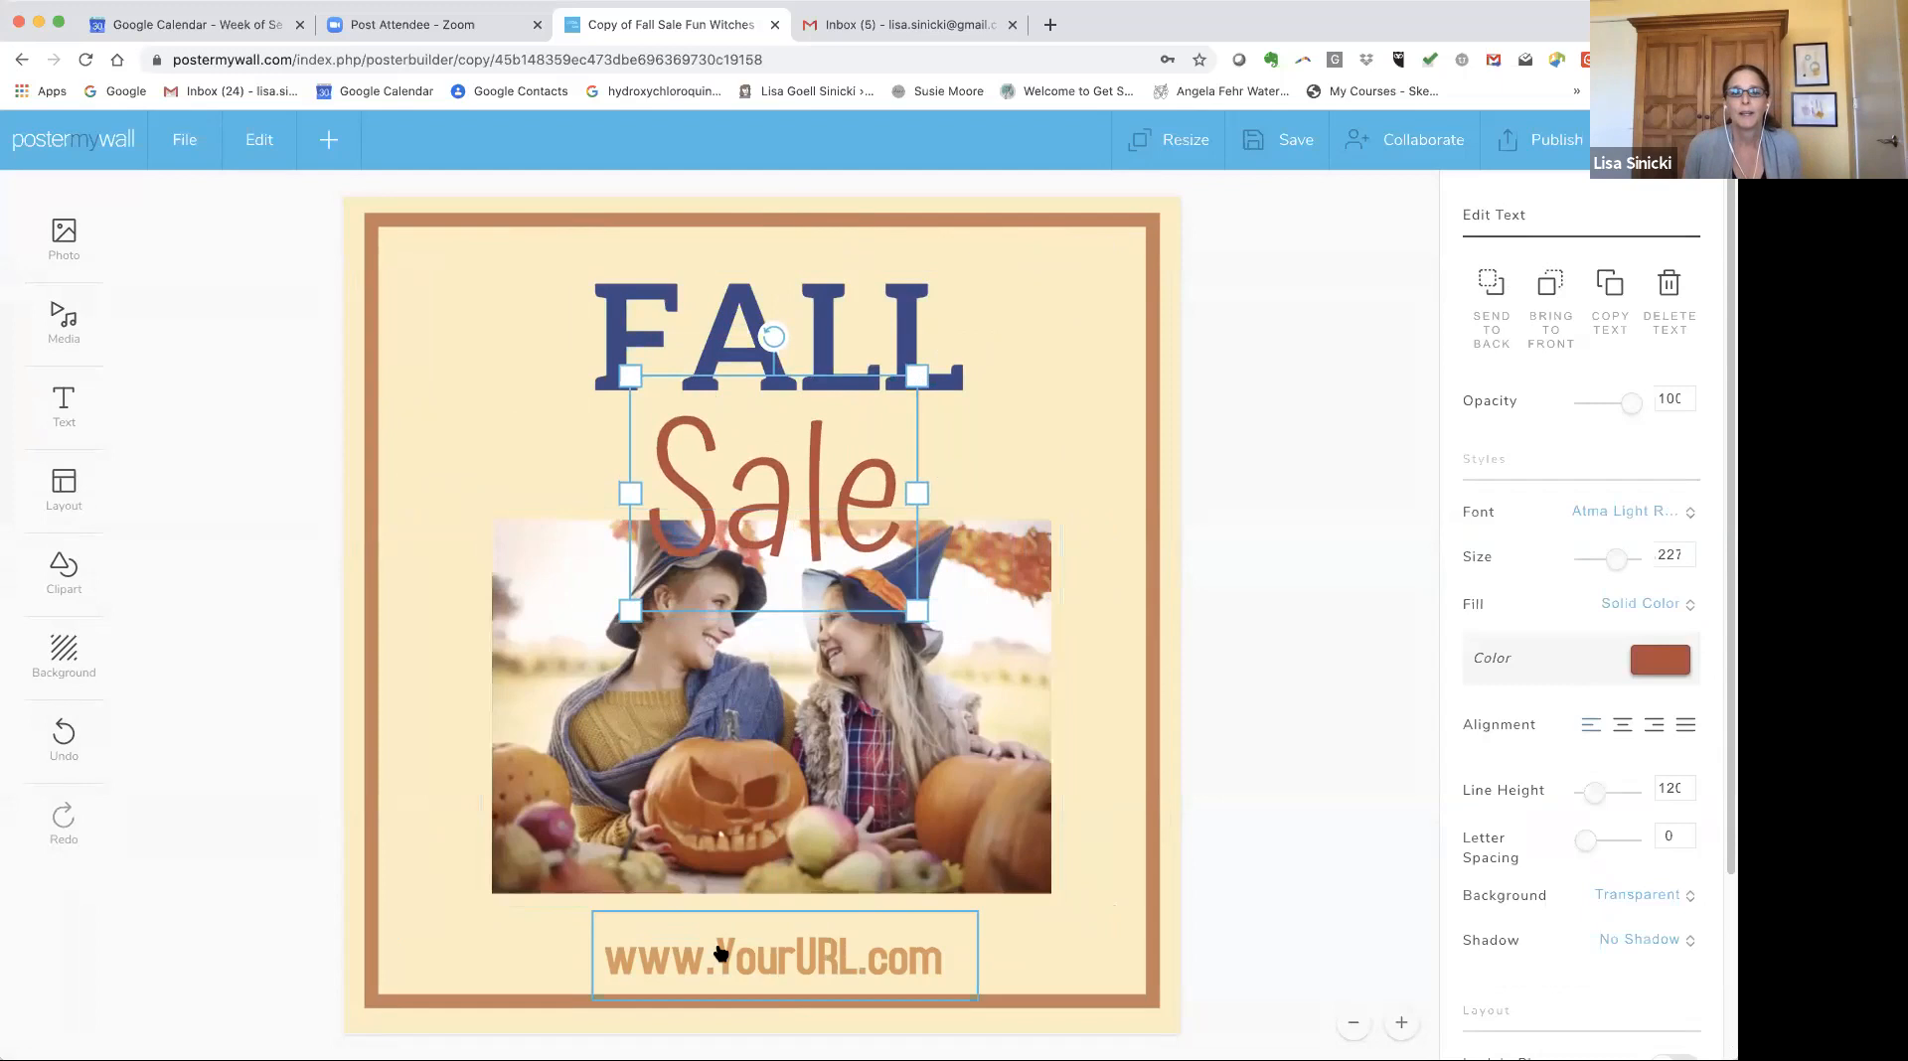
pyautogui.click(722, 954)
pyautogui.click(623, 665)
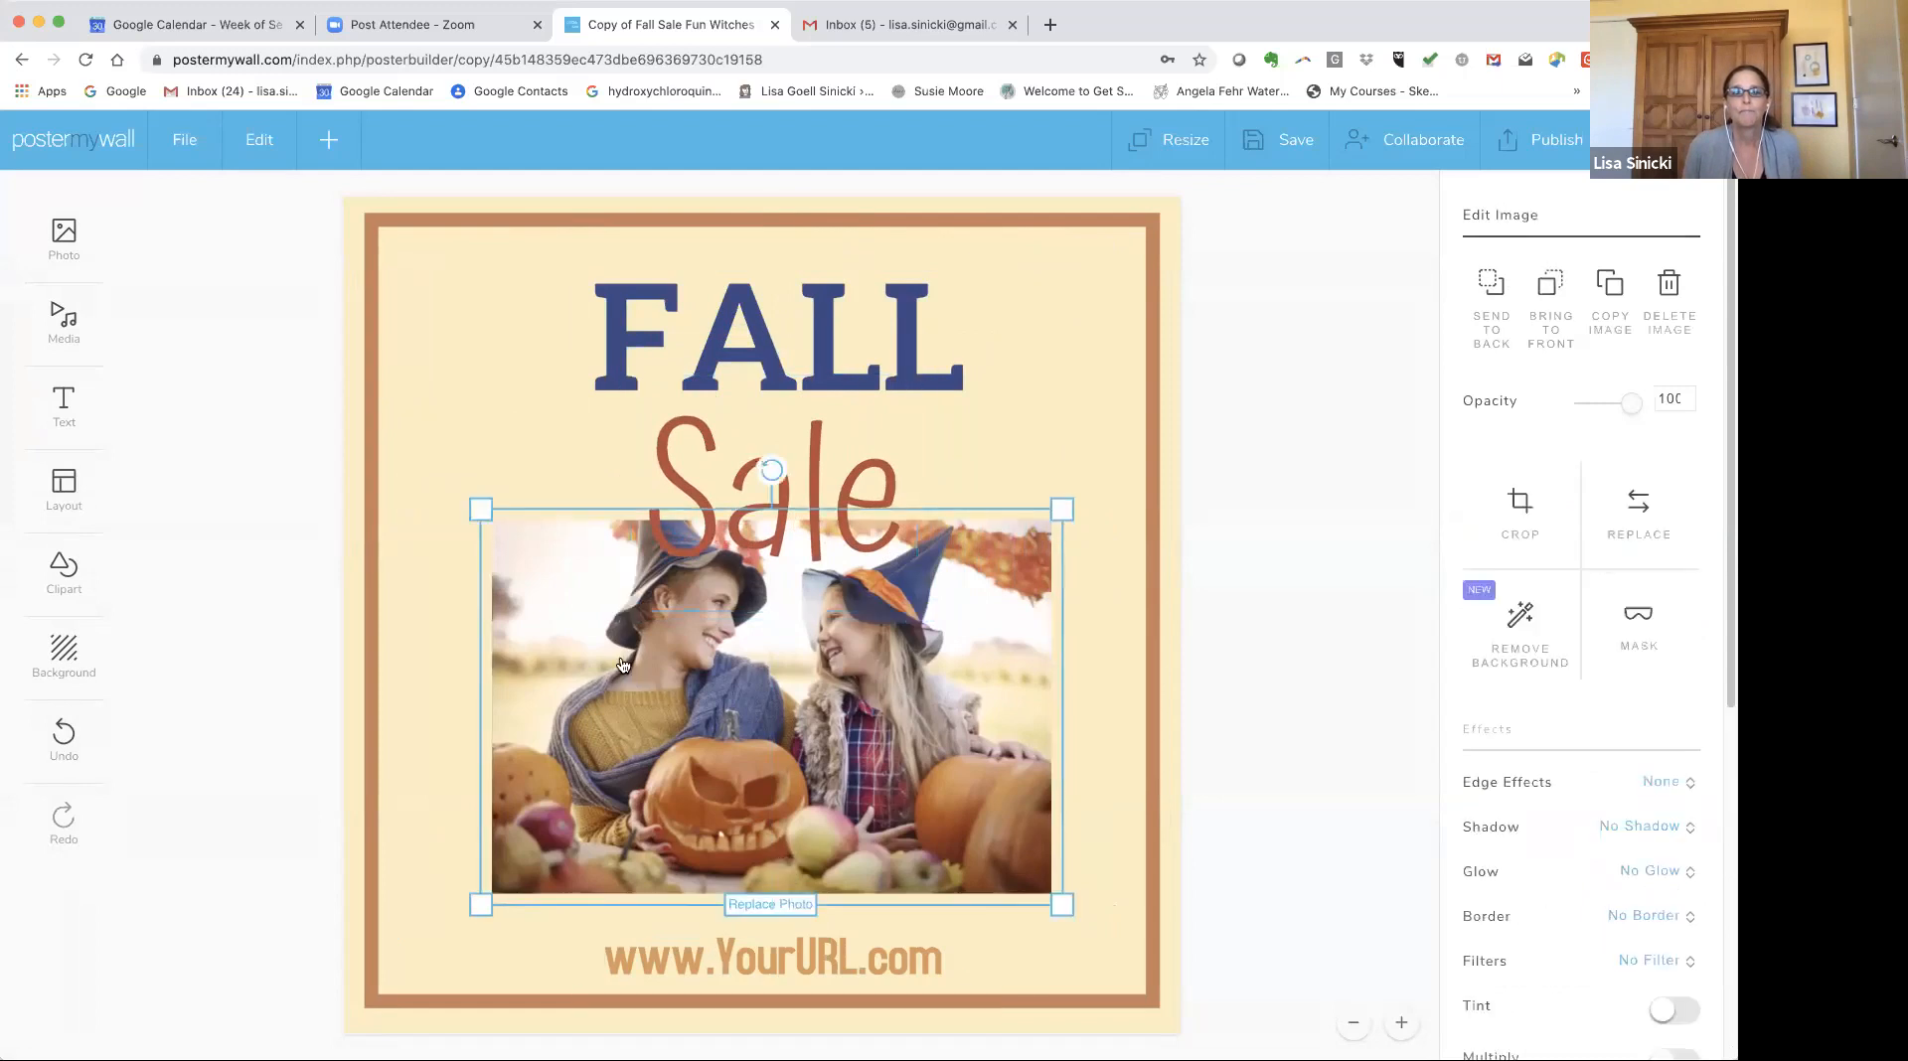
pyautogui.click(440, 323)
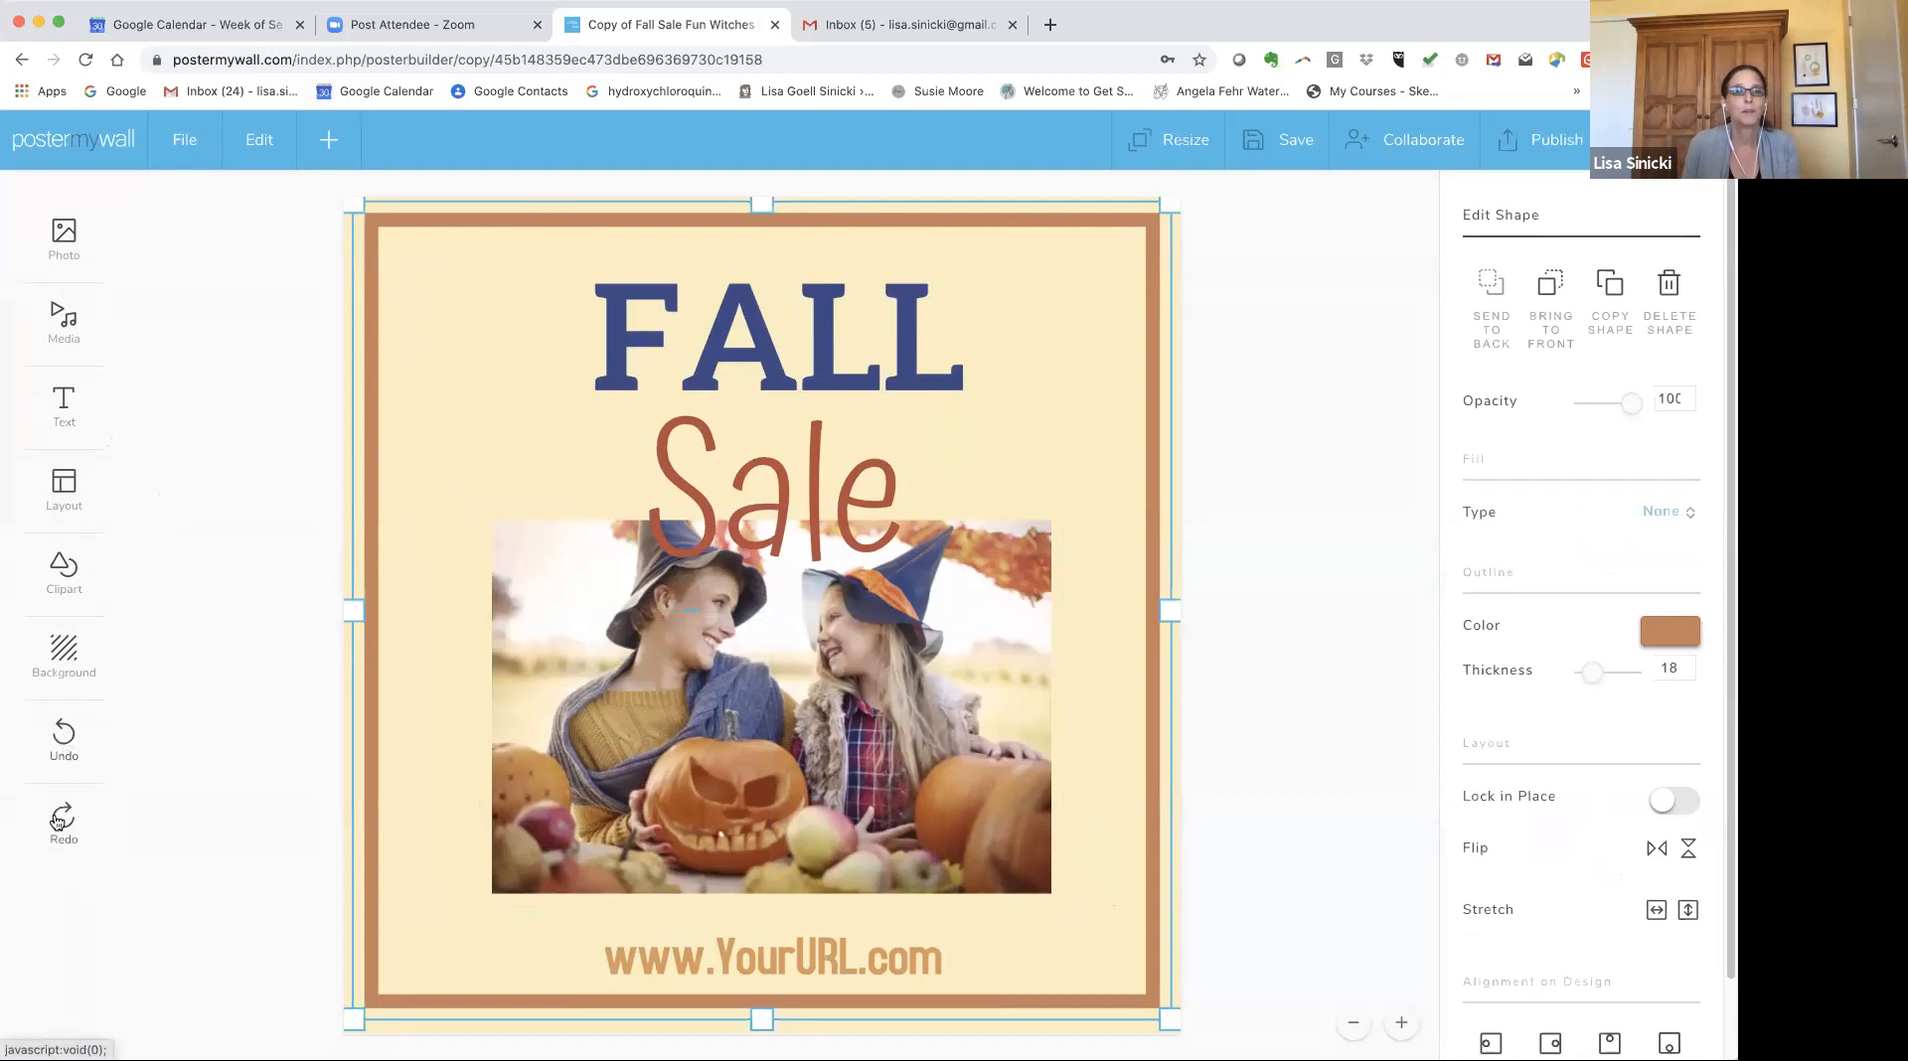
# Undo the last three changes to the design.
pyautogui.click(63, 736)
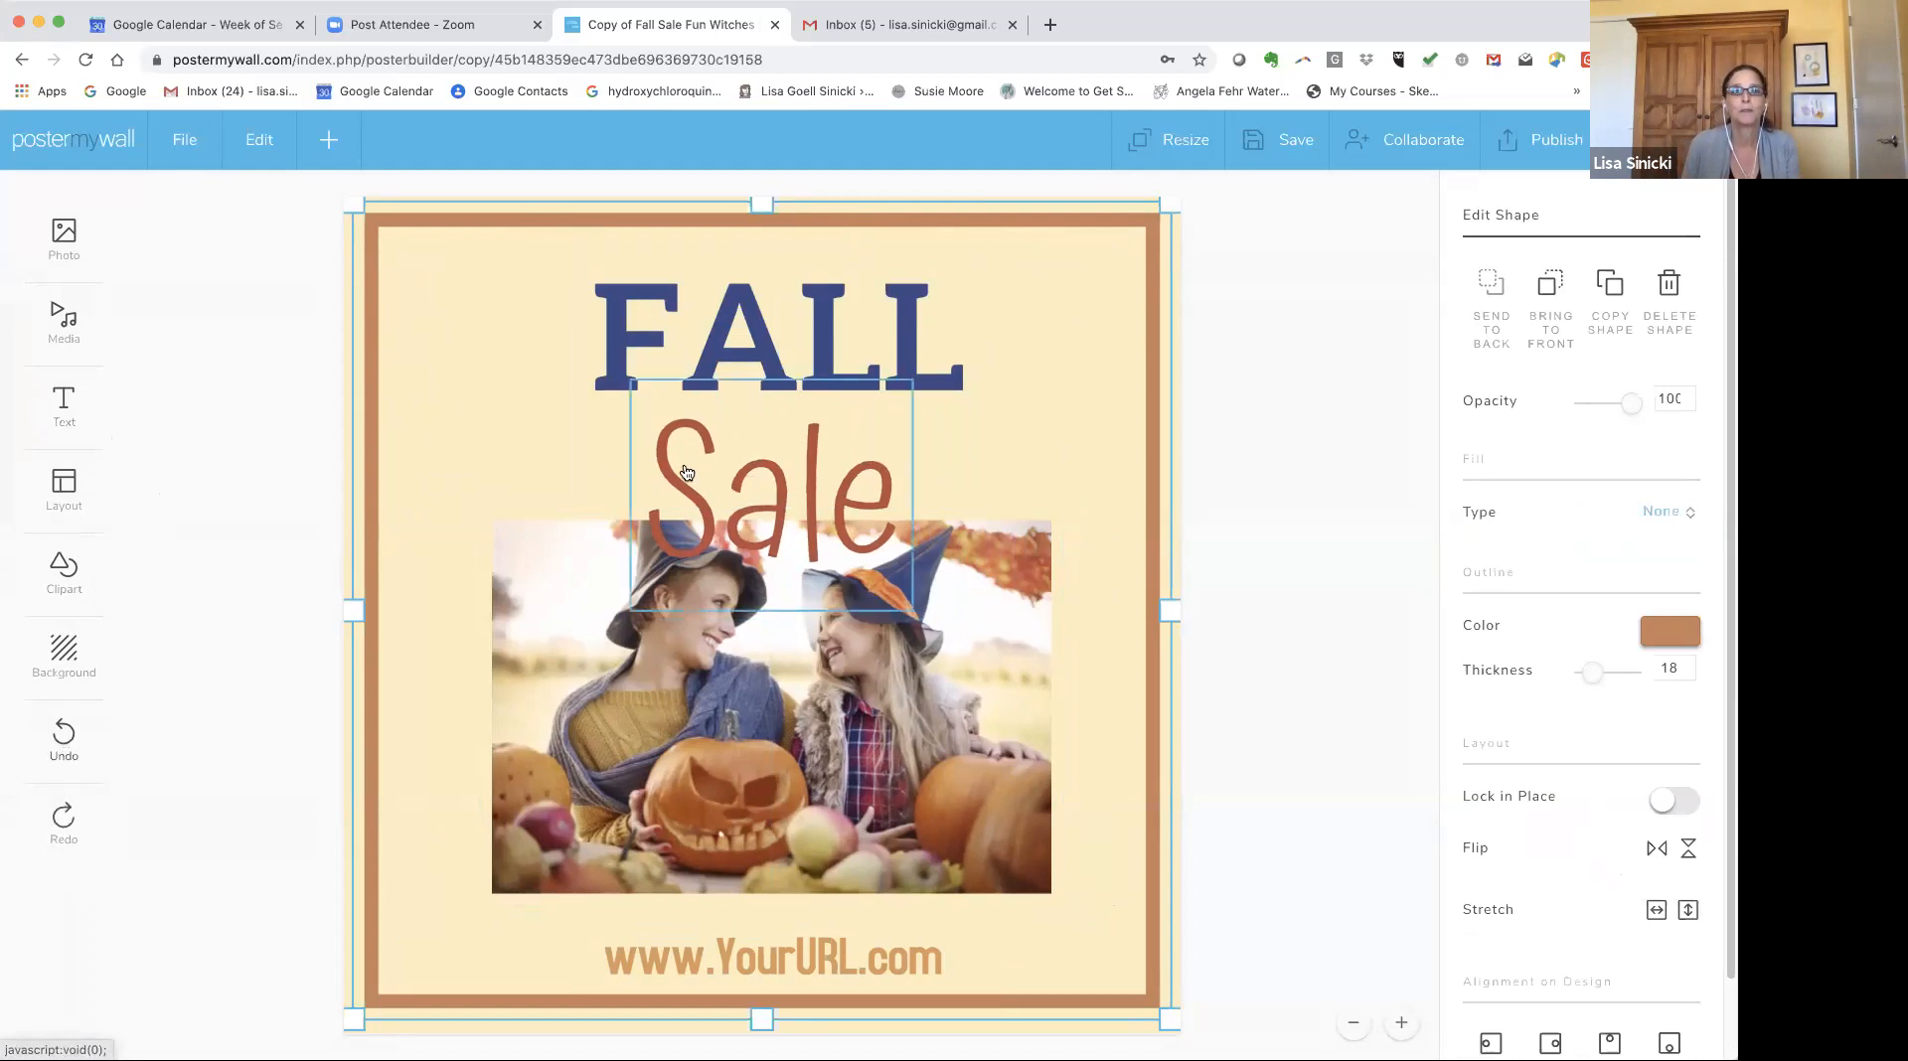
pyautogui.click(63, 737)
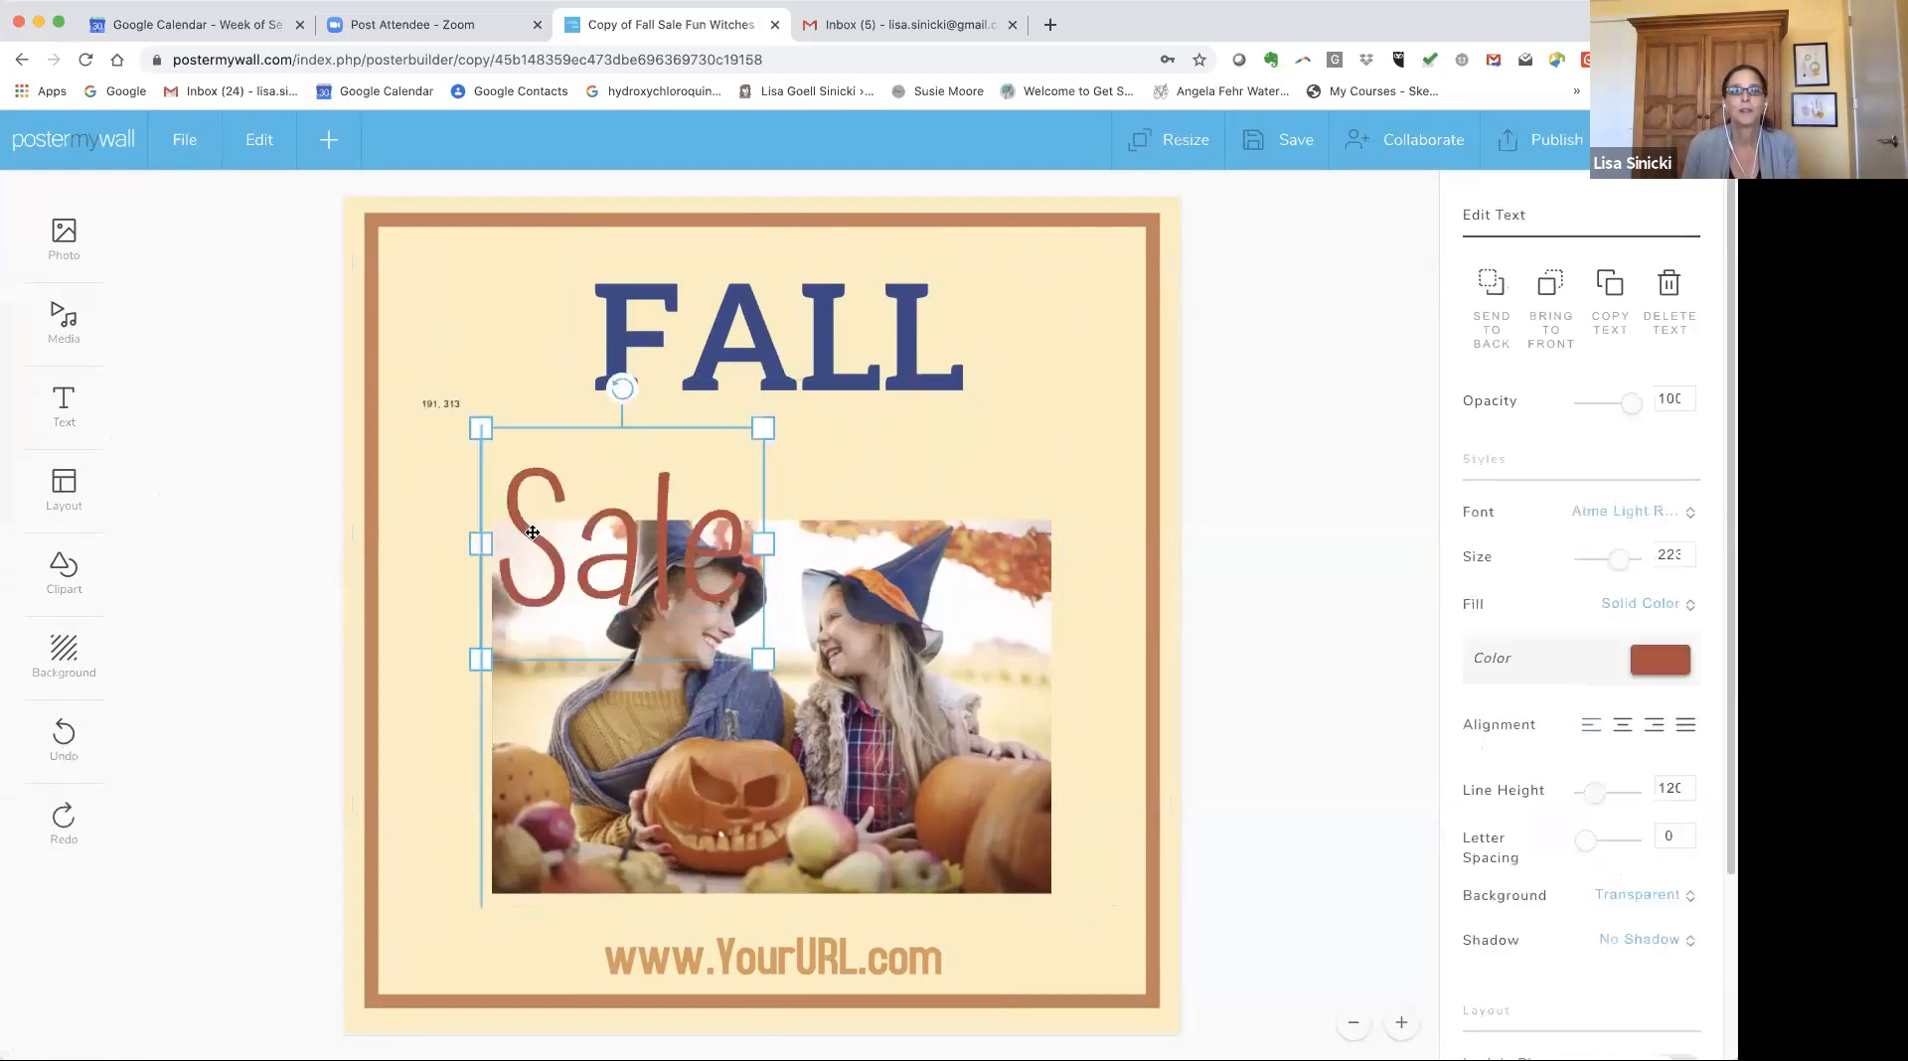
pyautogui.click(69, 740)
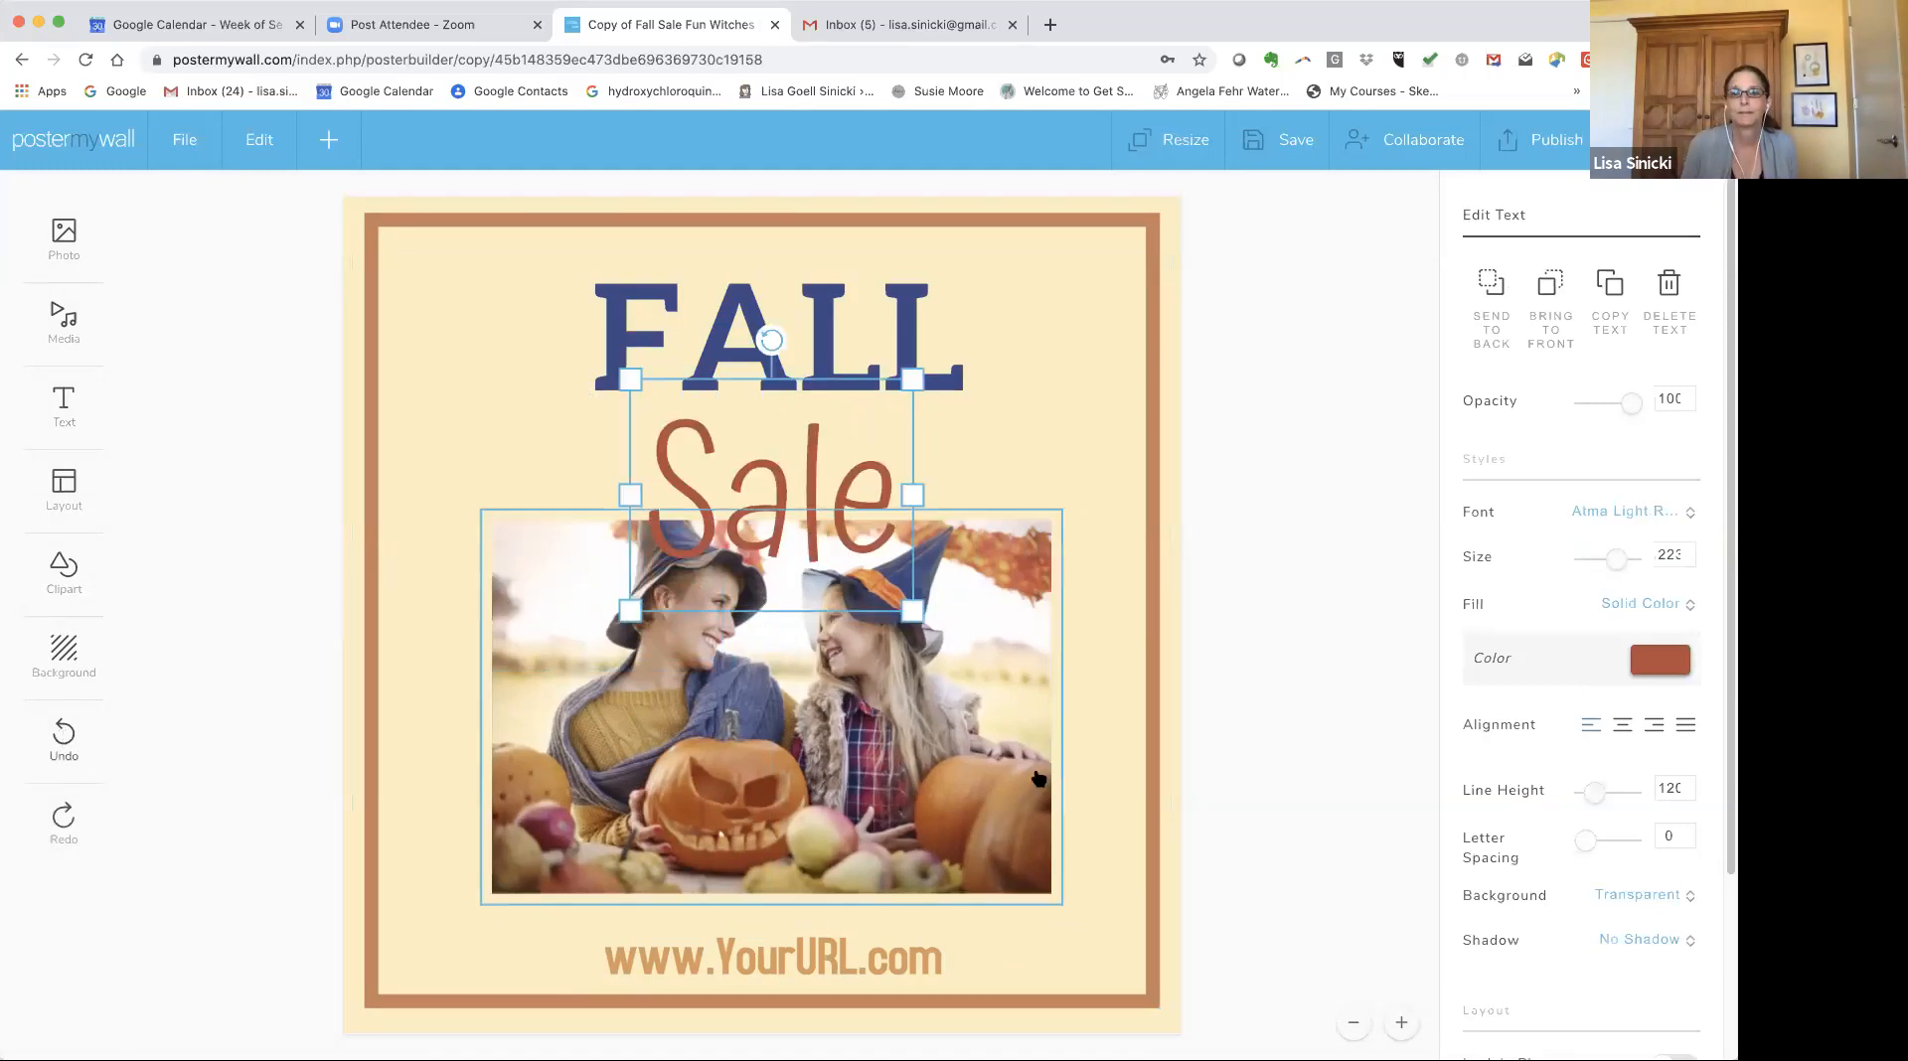
pyautogui.click(1401, 1024)
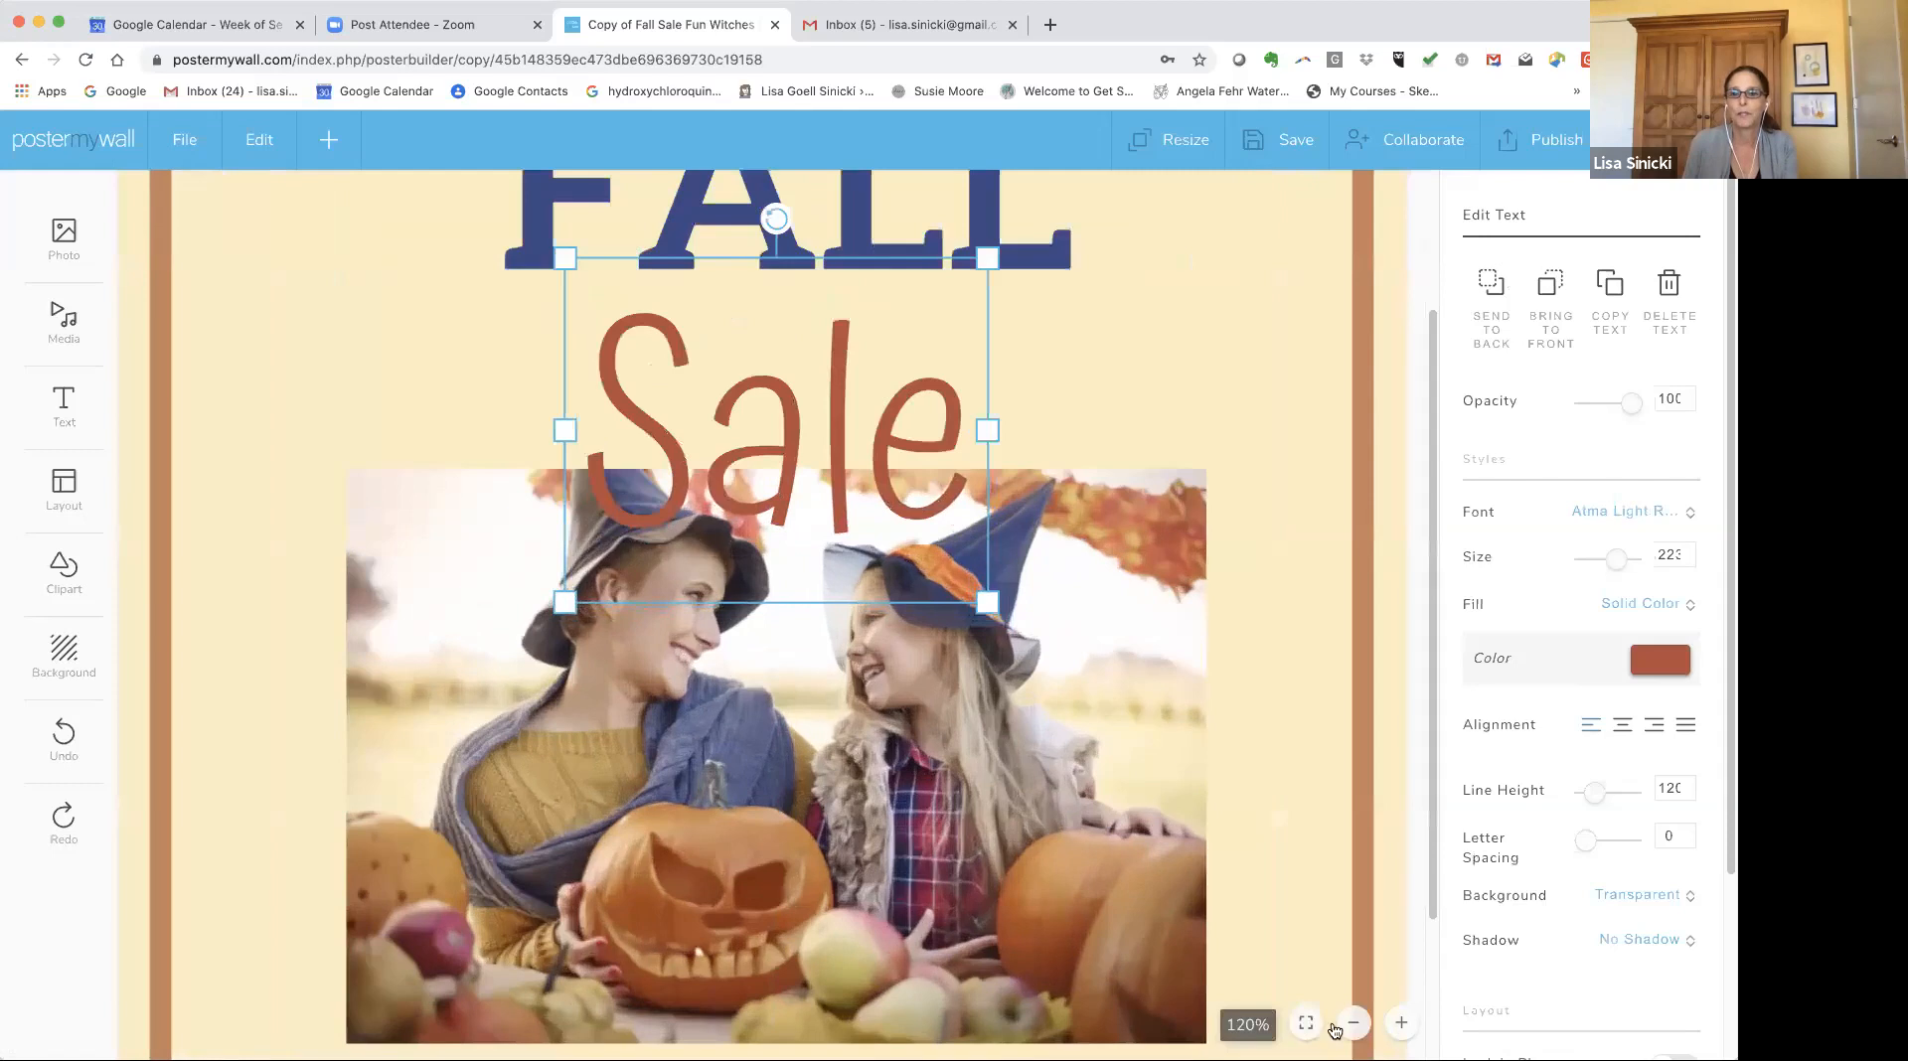
pyautogui.click(1352, 1023)
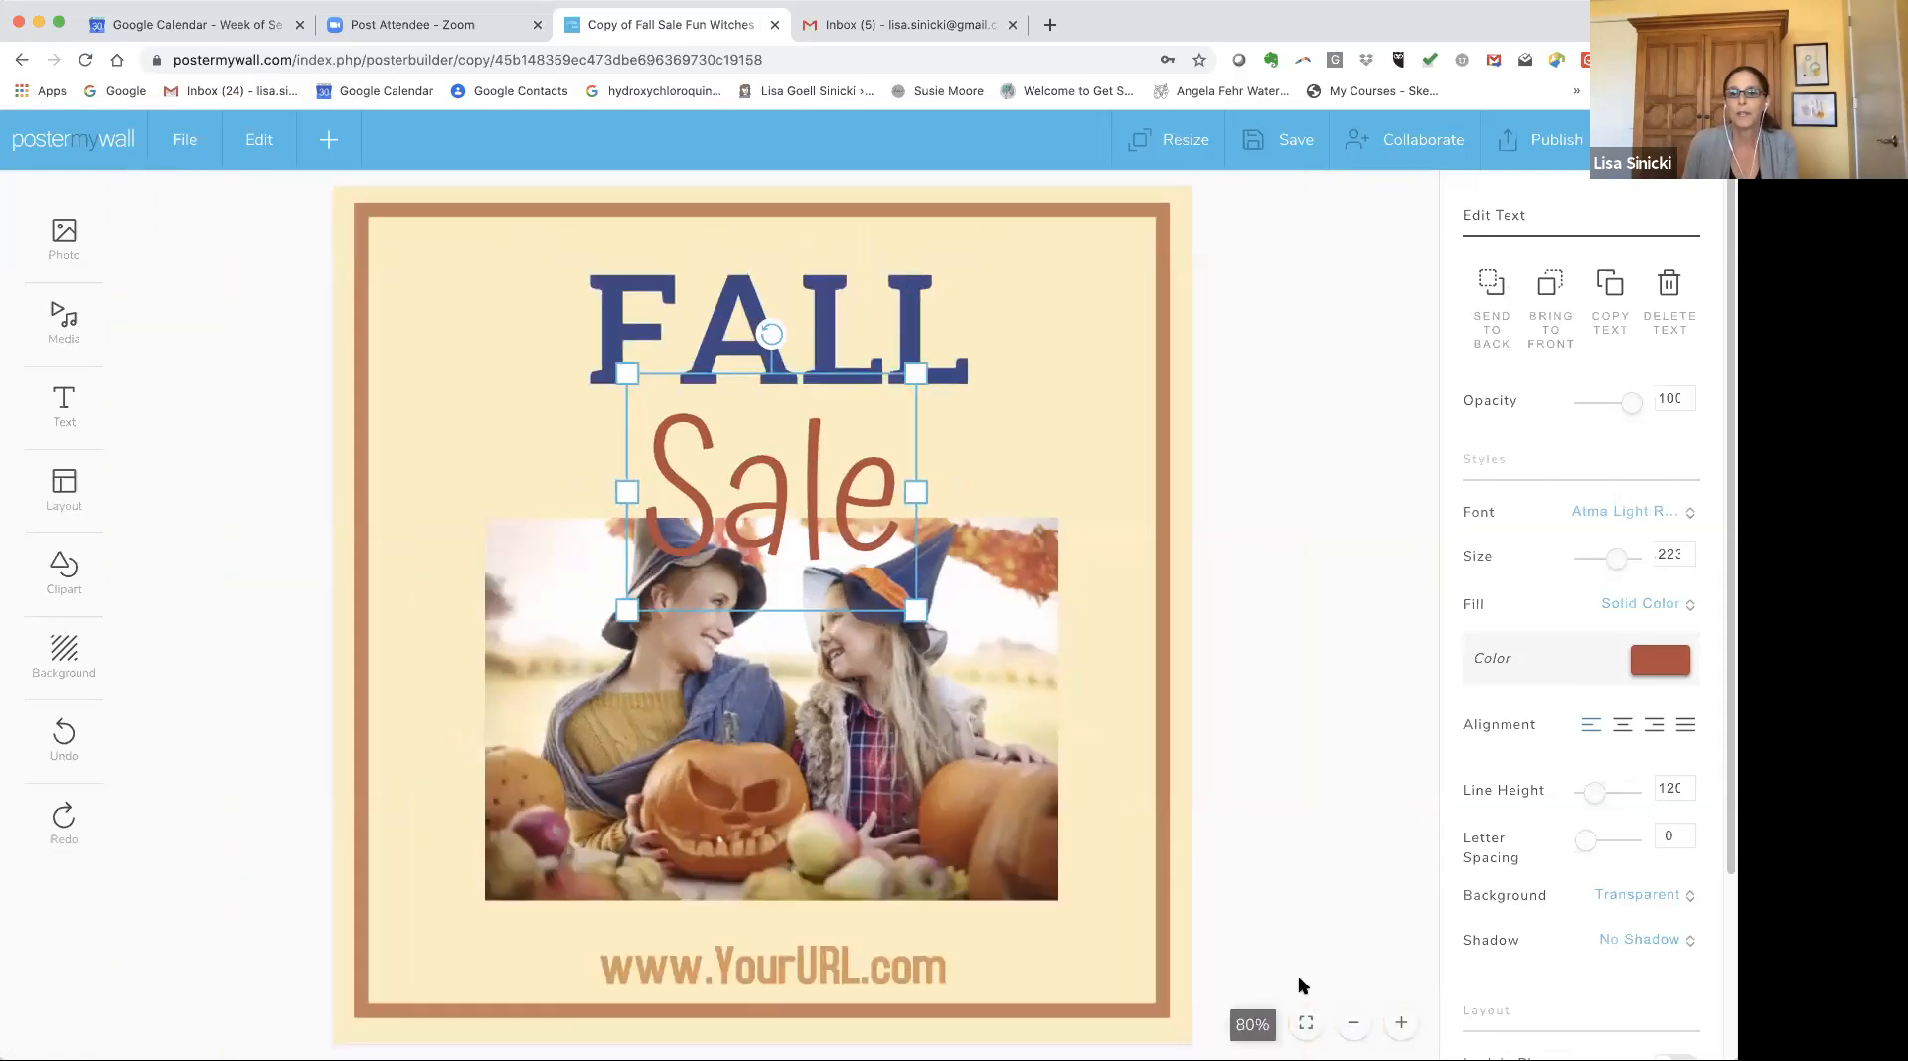
pyautogui.click(1307, 1026)
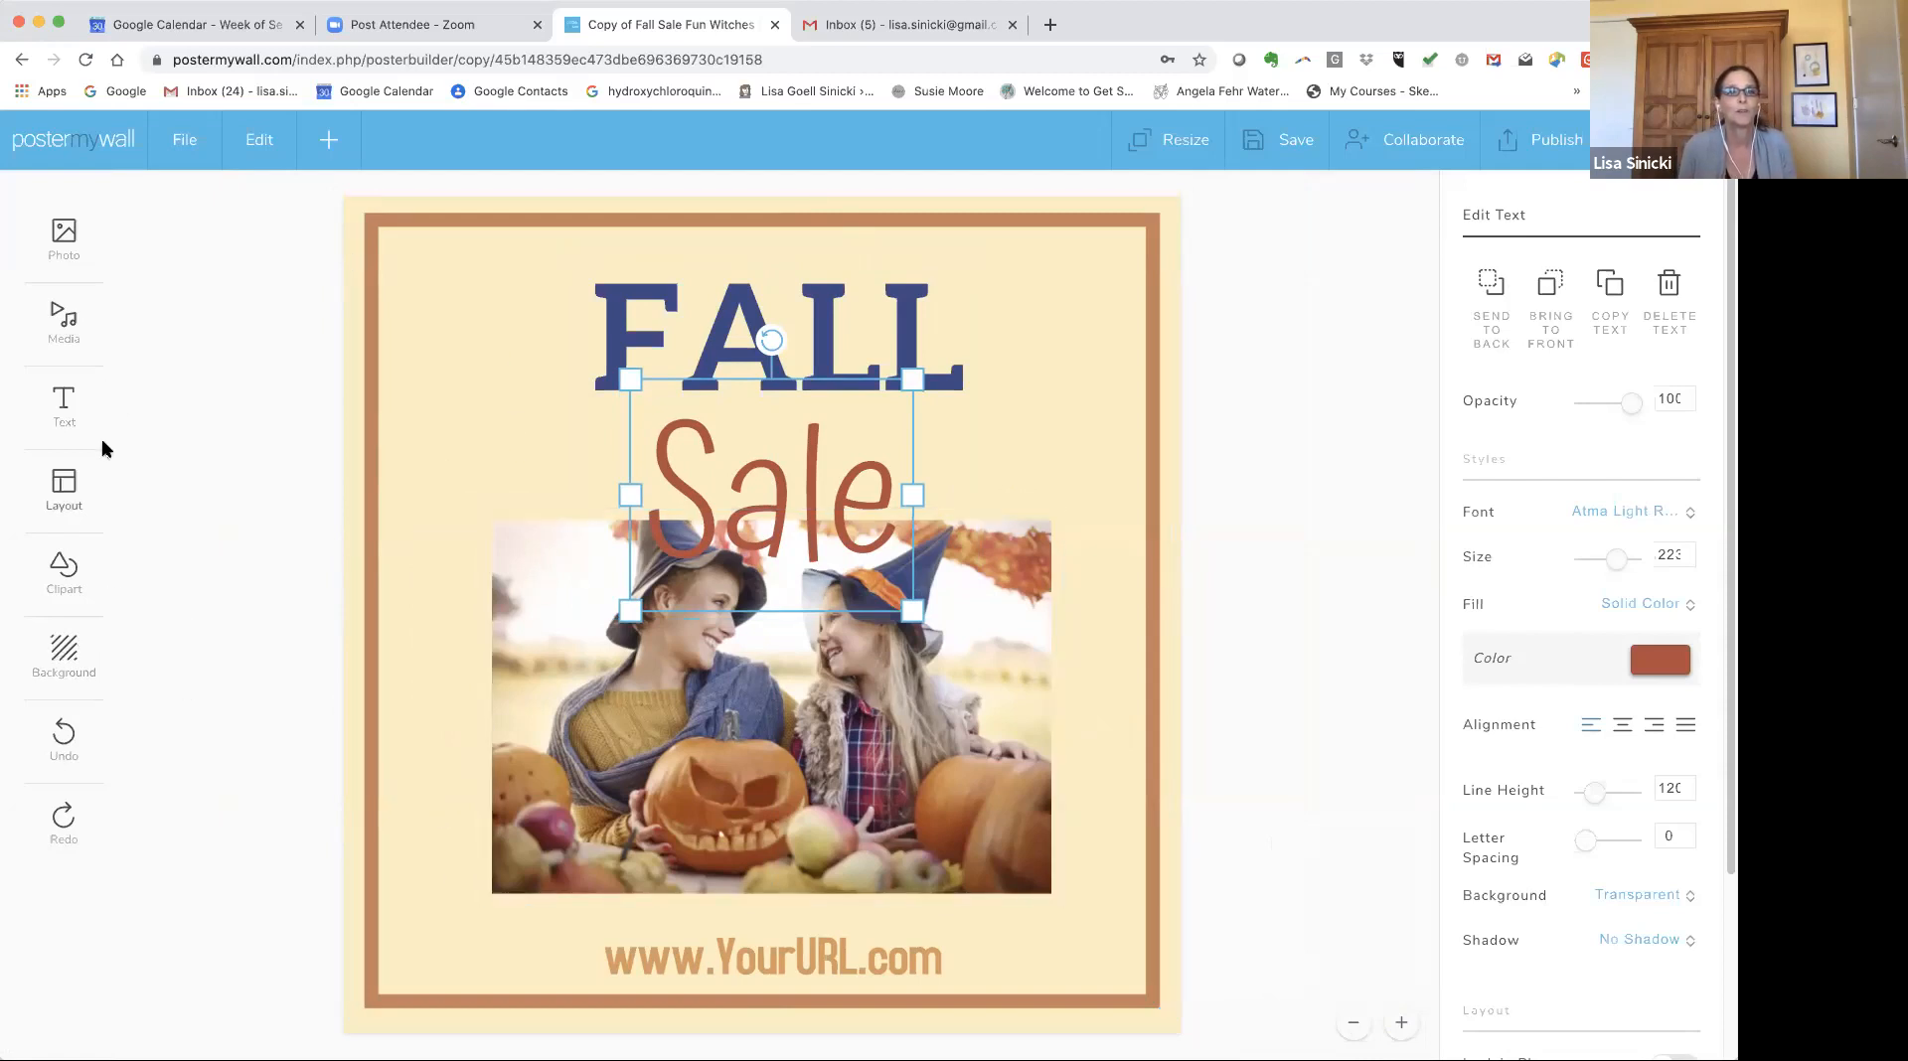
# Change the design's background colour to white, keeping the outer border frame at full width.
pyautogui.click(63, 658)
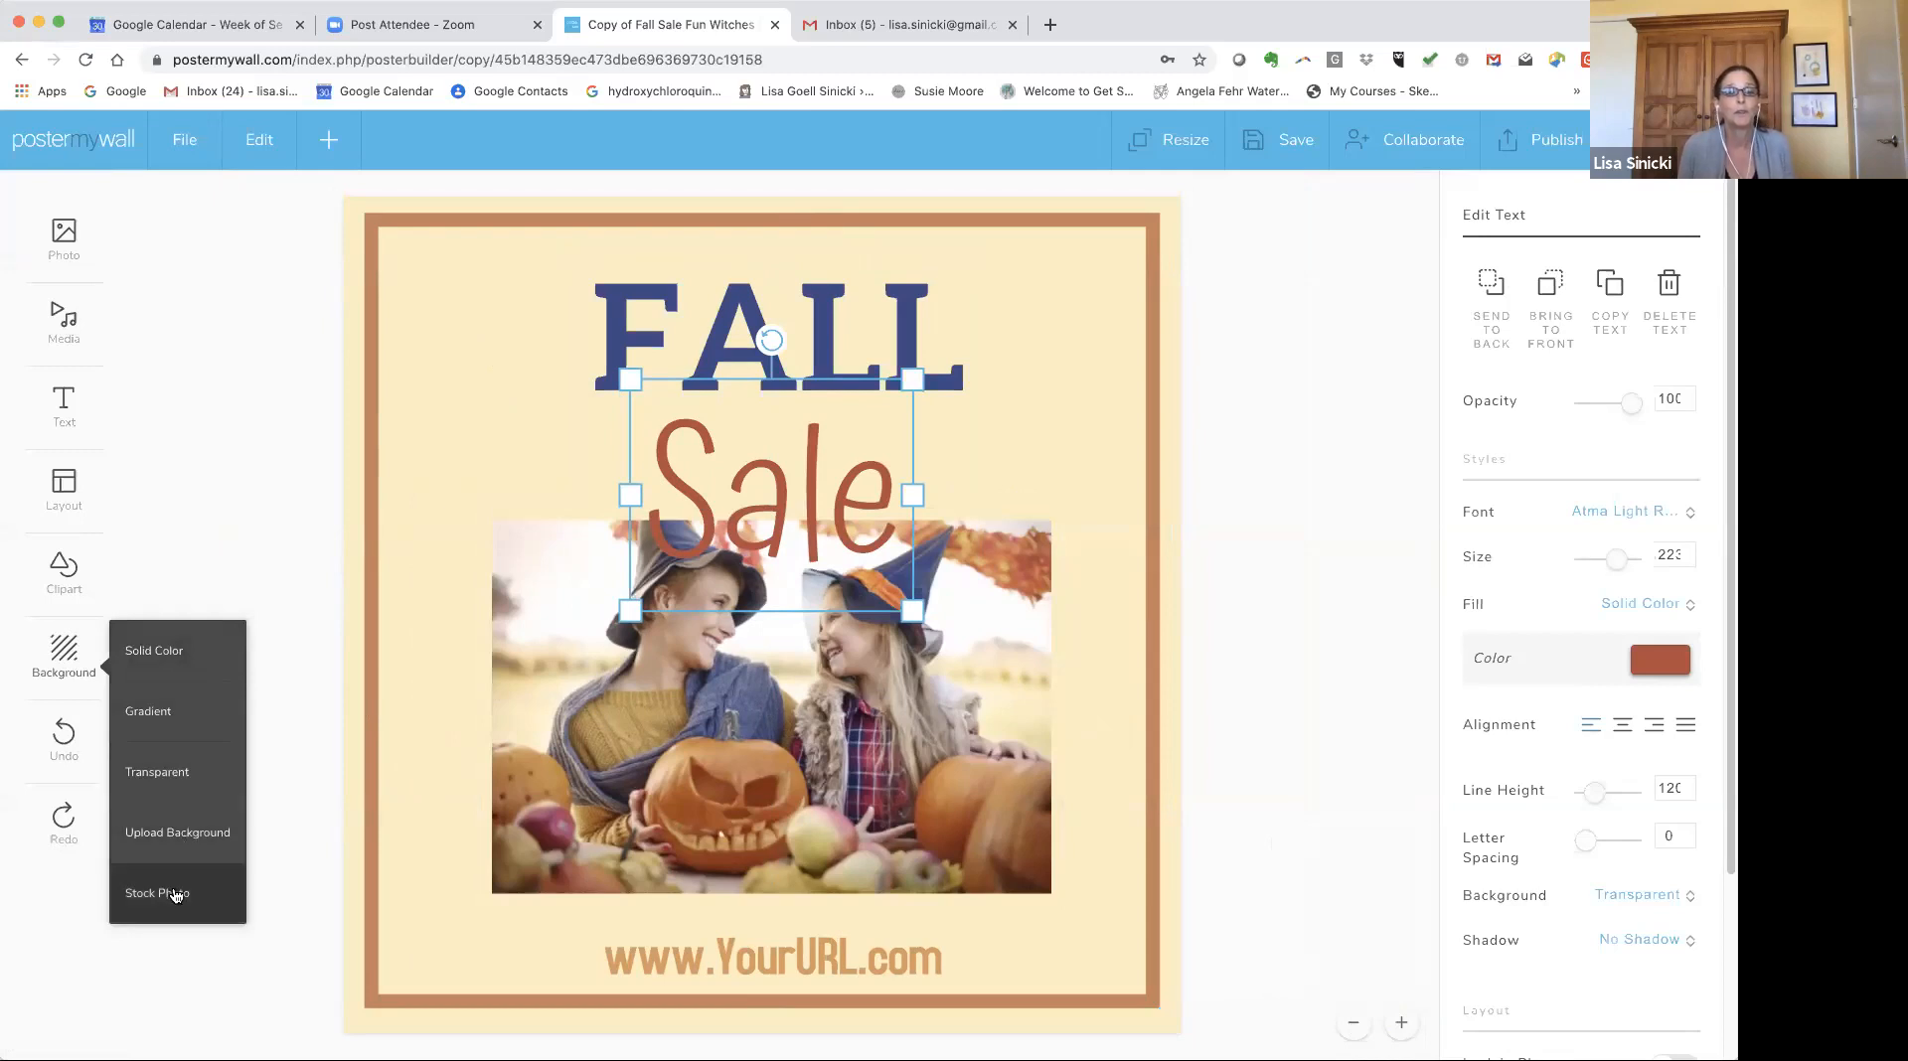
pyautogui.click(195, 474)
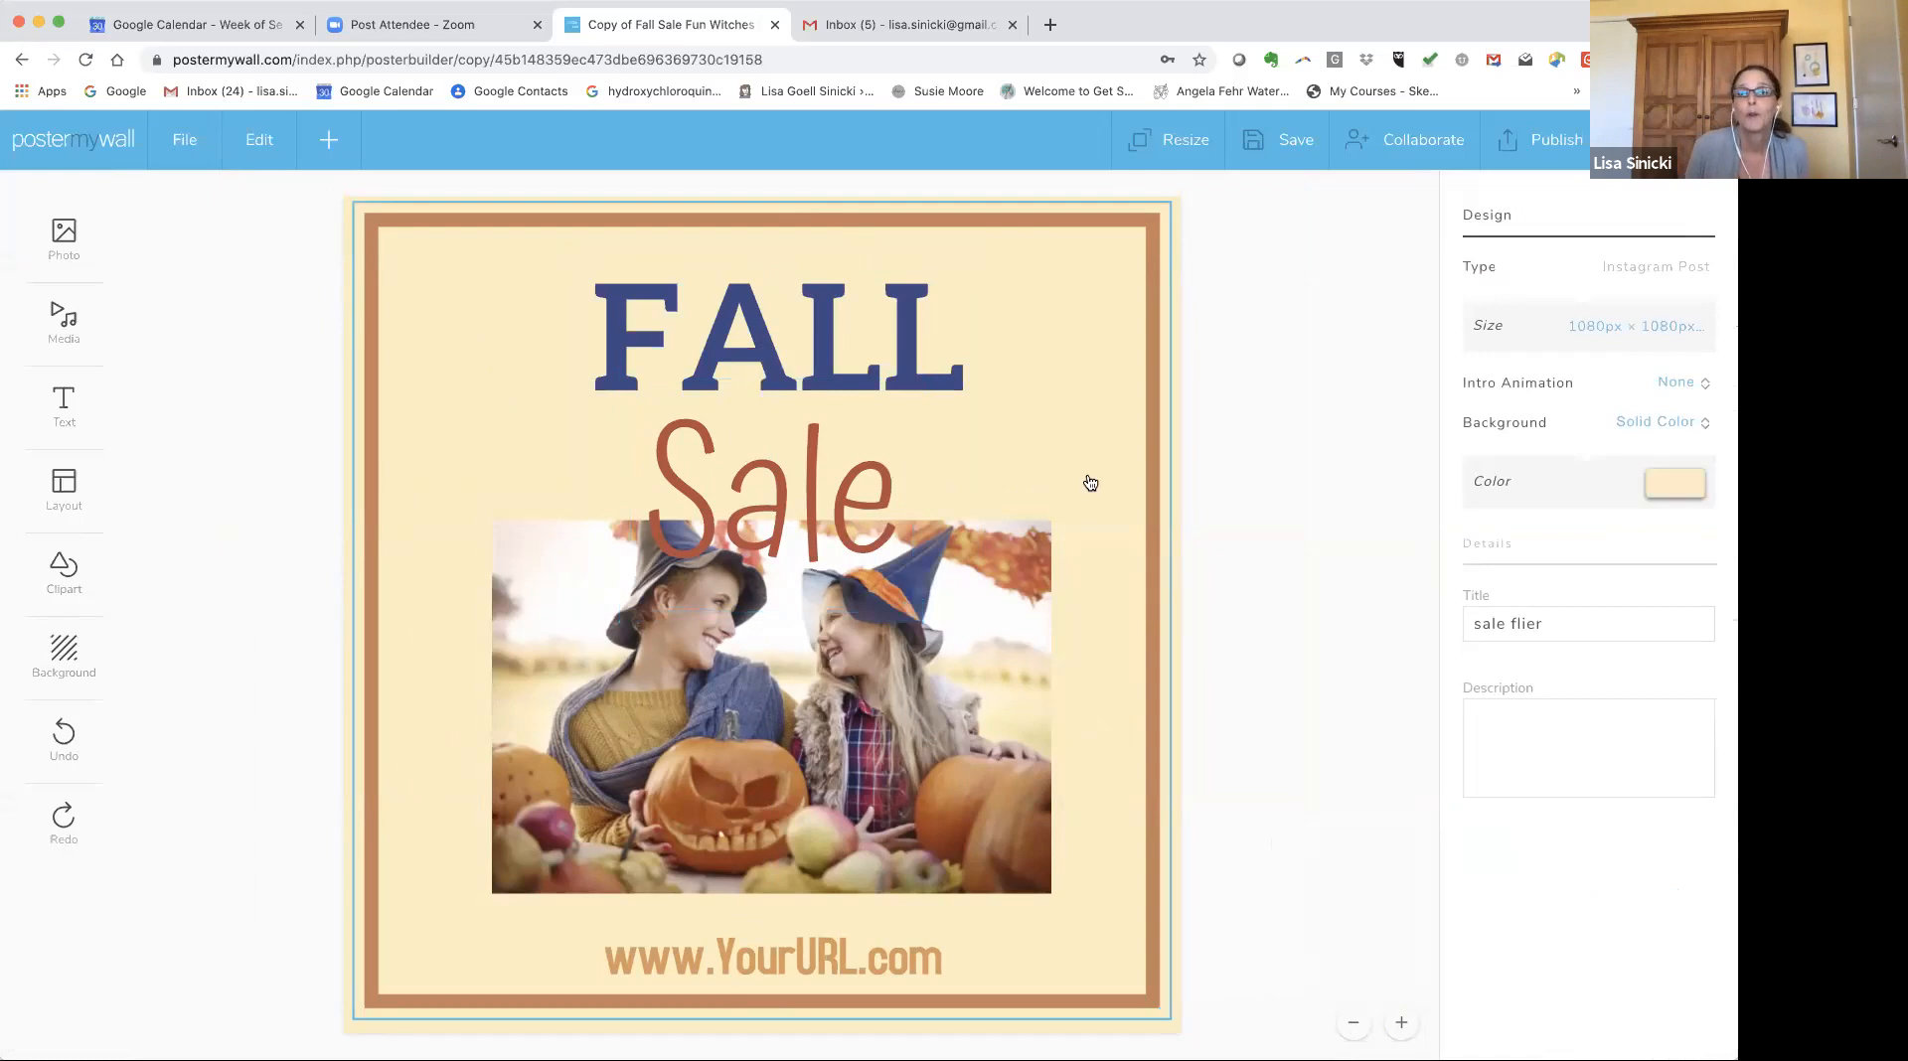
pyautogui.moveTo(1144, 458); pyautogui.dragTo(1079, 463)
pyautogui.click(1160, 439)
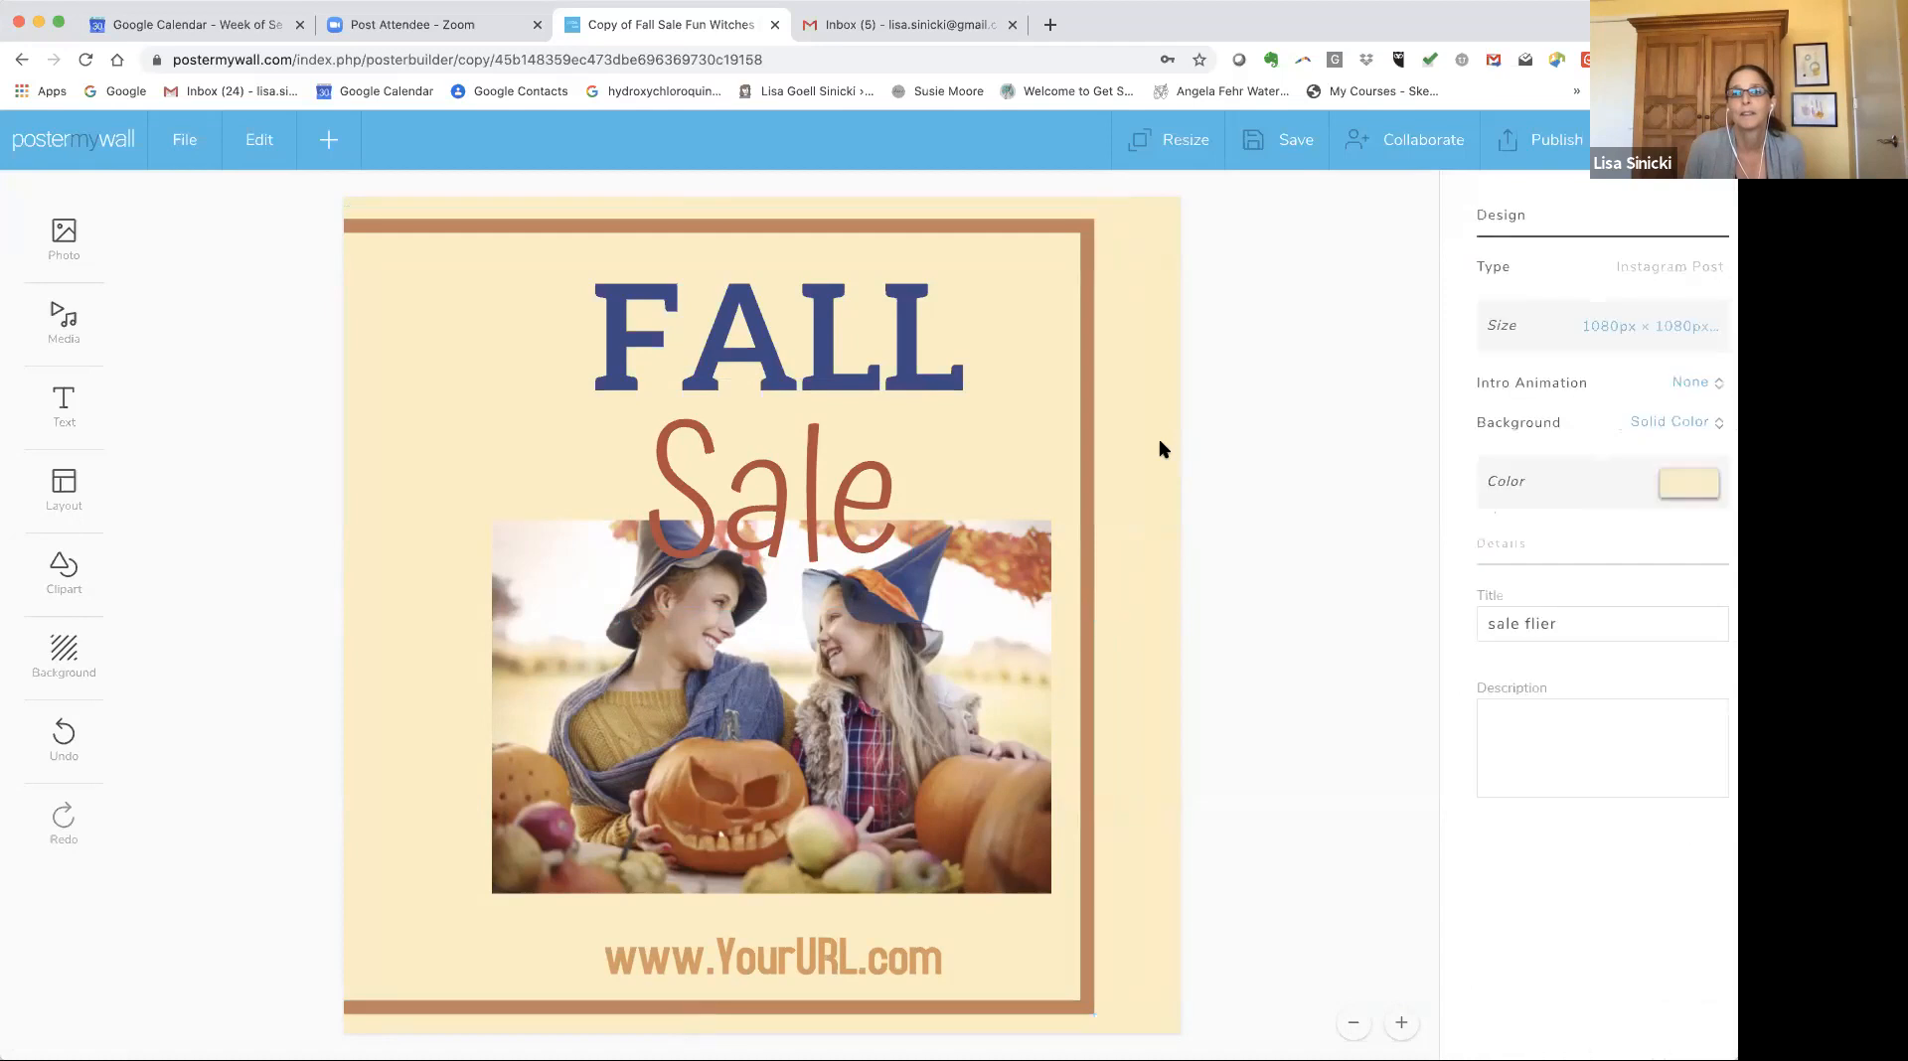
pyautogui.click(1675, 485)
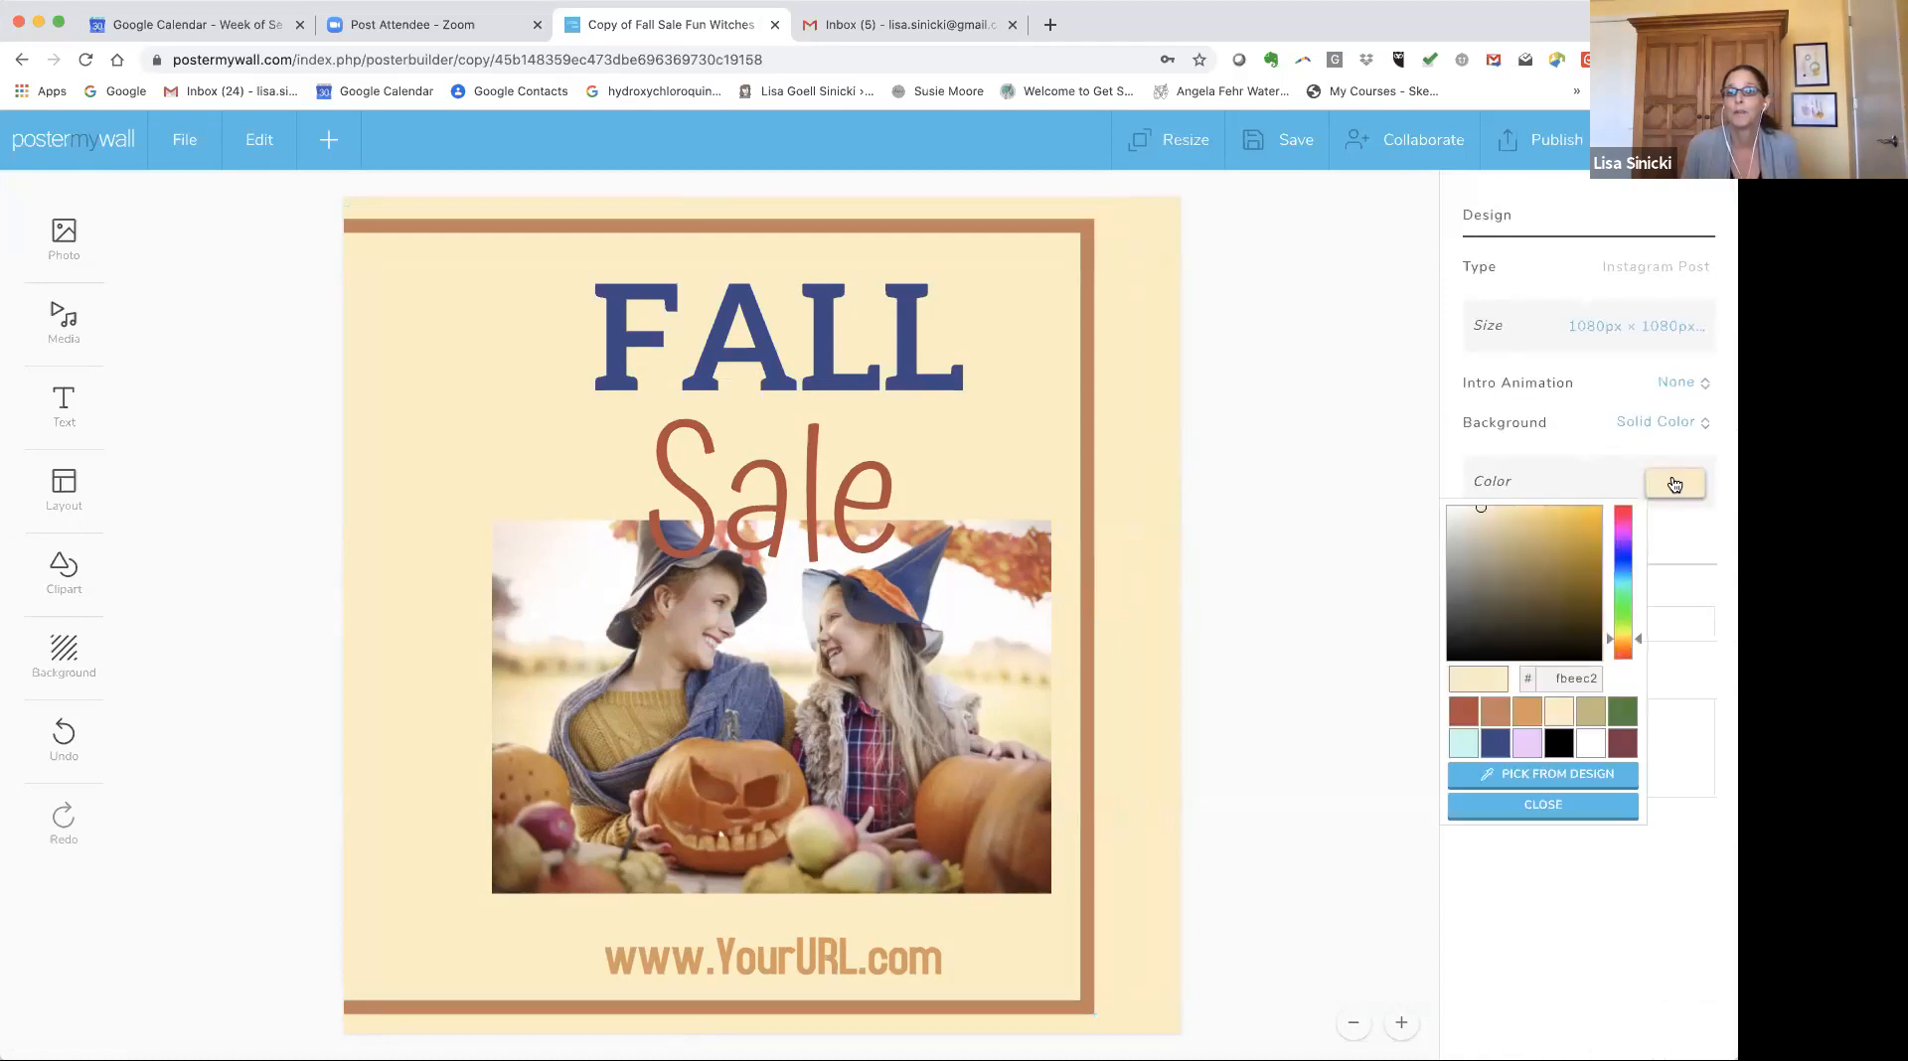
pyautogui.click(1591, 752)
pyautogui.click(1113, 481)
pyautogui.moveTo(1113, 481); pyautogui.dragTo(1157, 481)
pyautogui.click(1235, 433)
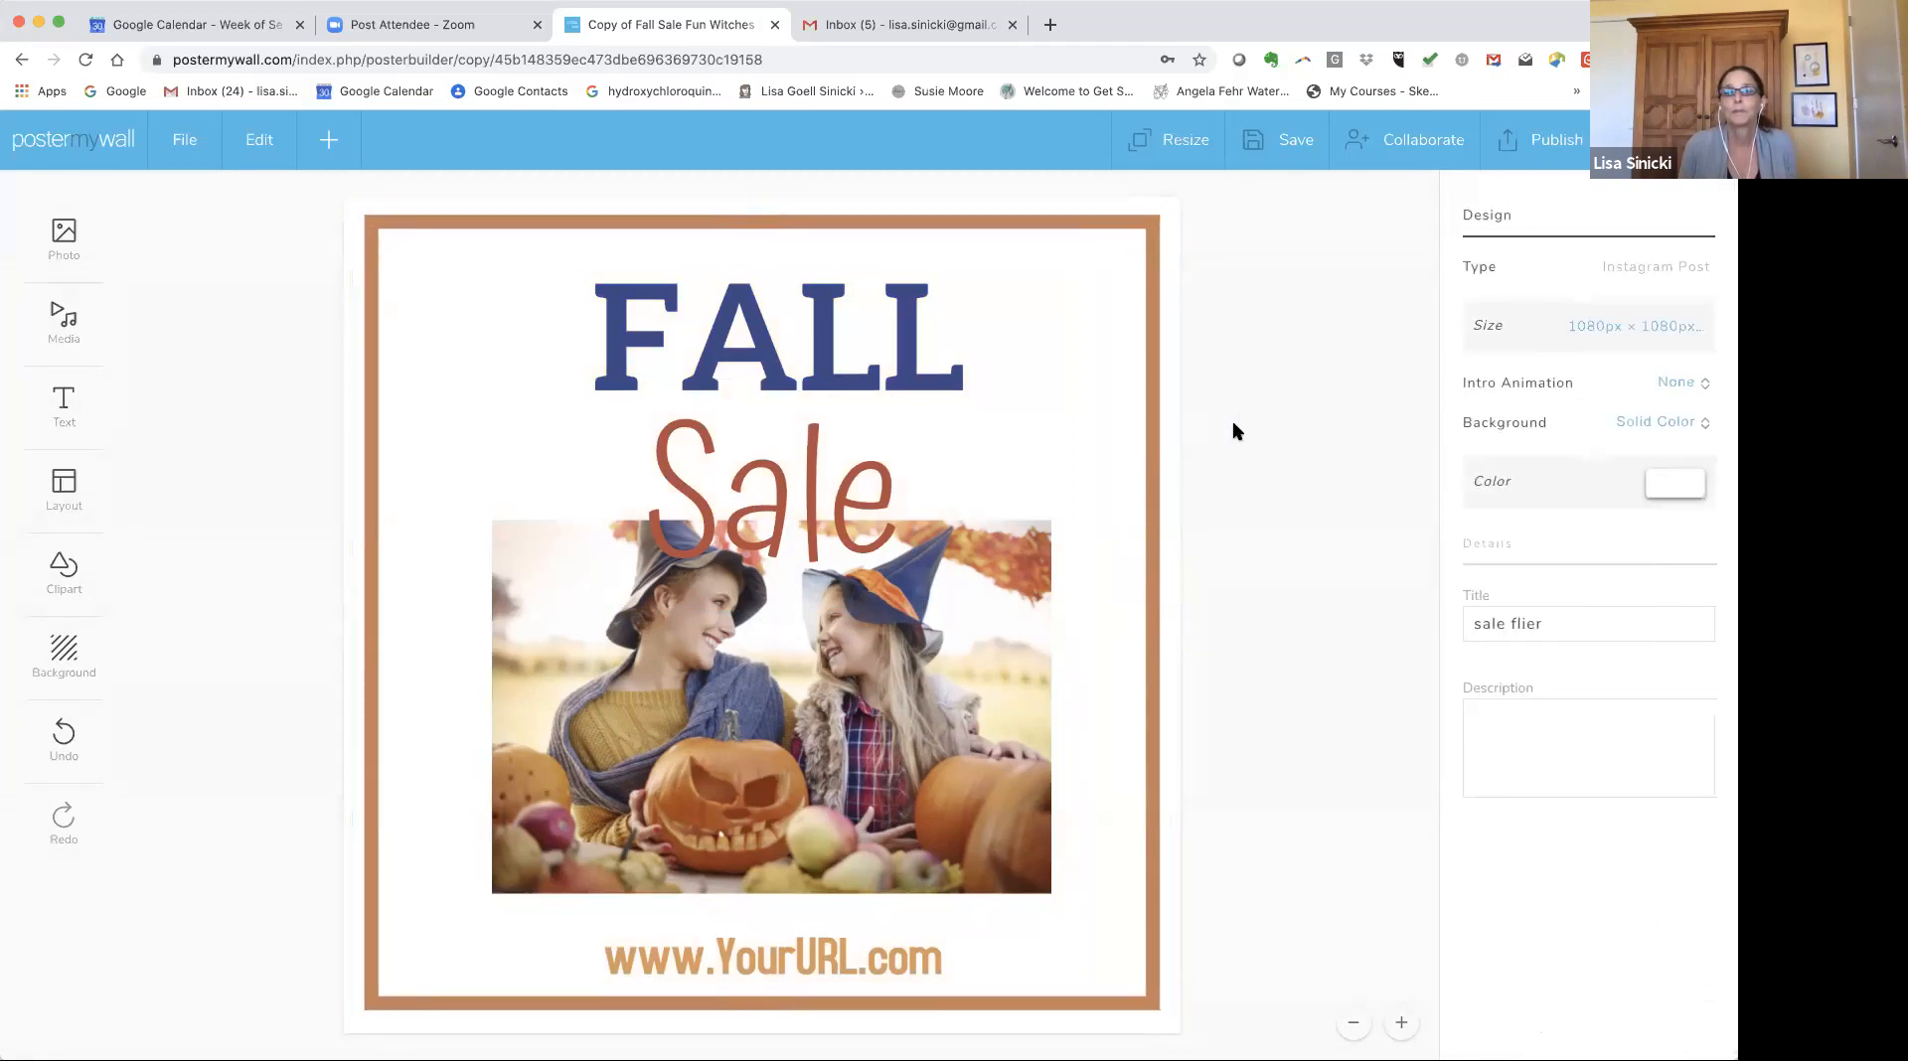
# Try purple, orange and a colour picked from the photo as the background colour.
pyautogui.click(1660, 485)
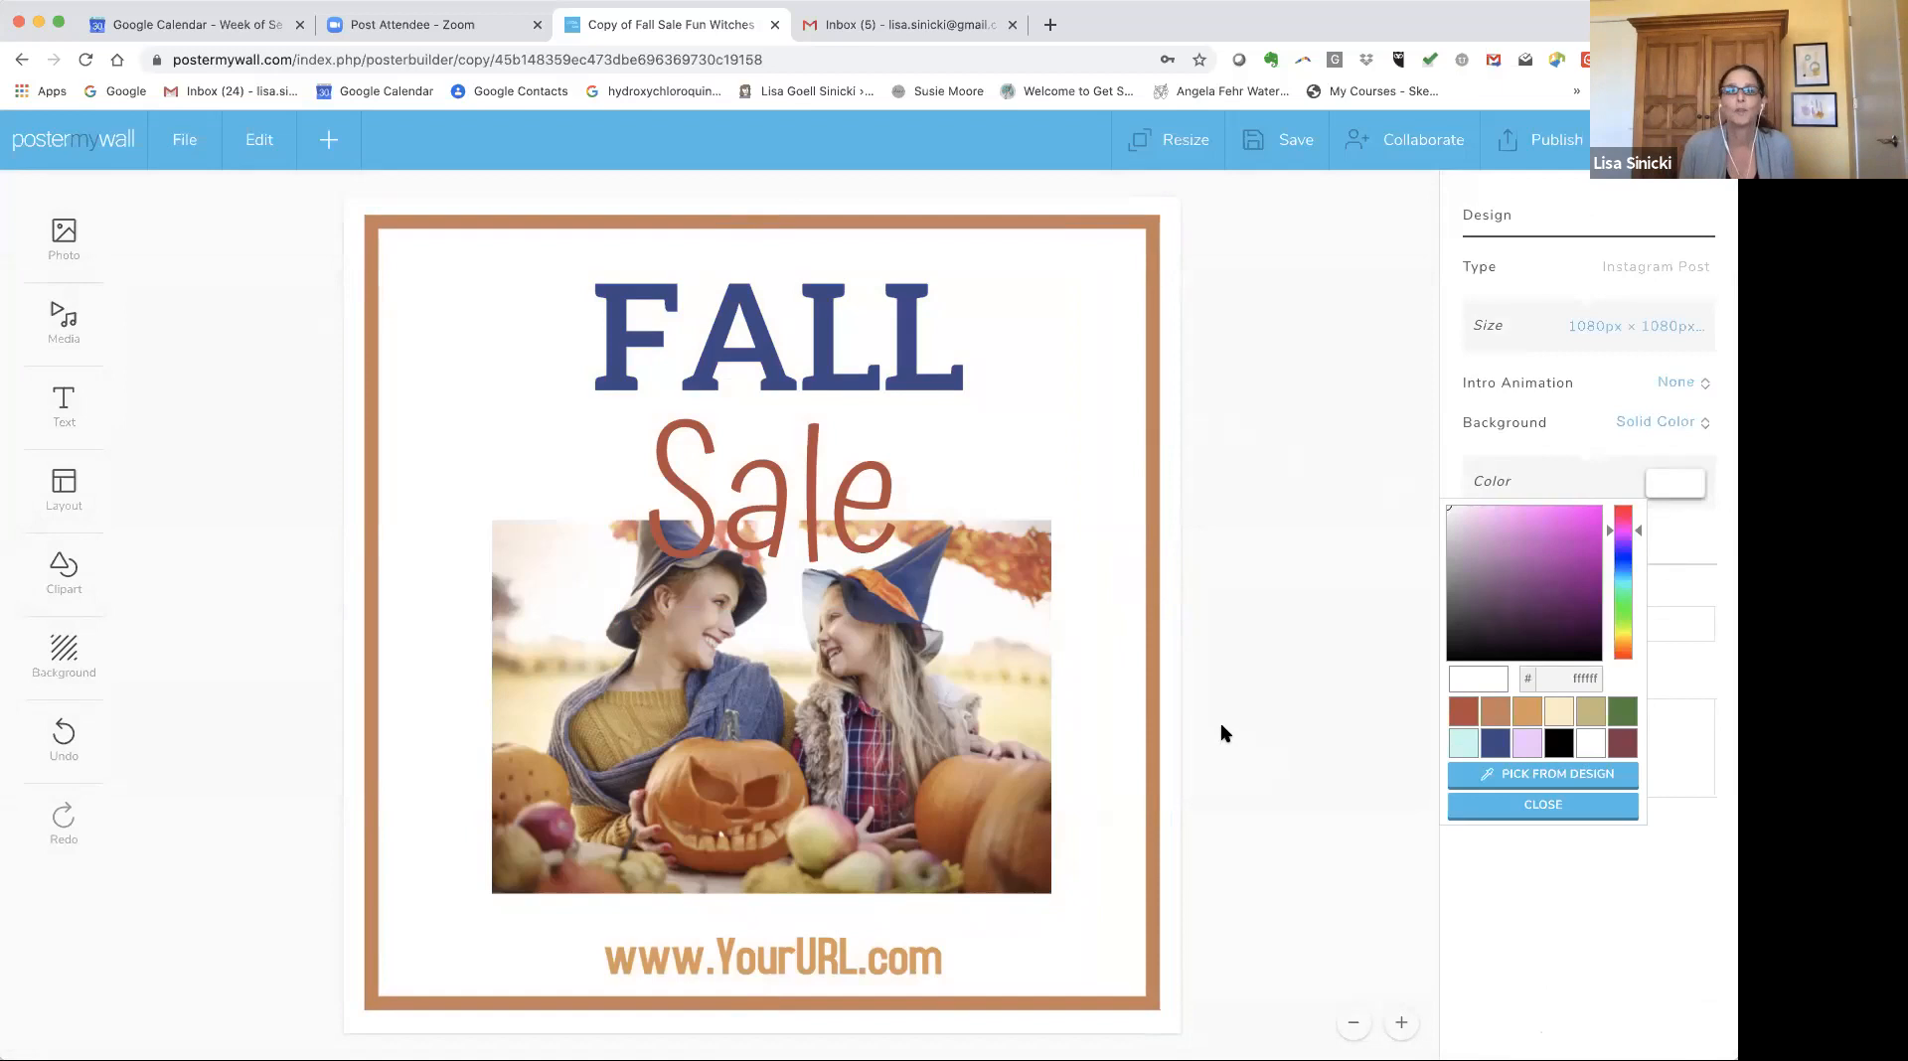
pyautogui.click(1516, 540)
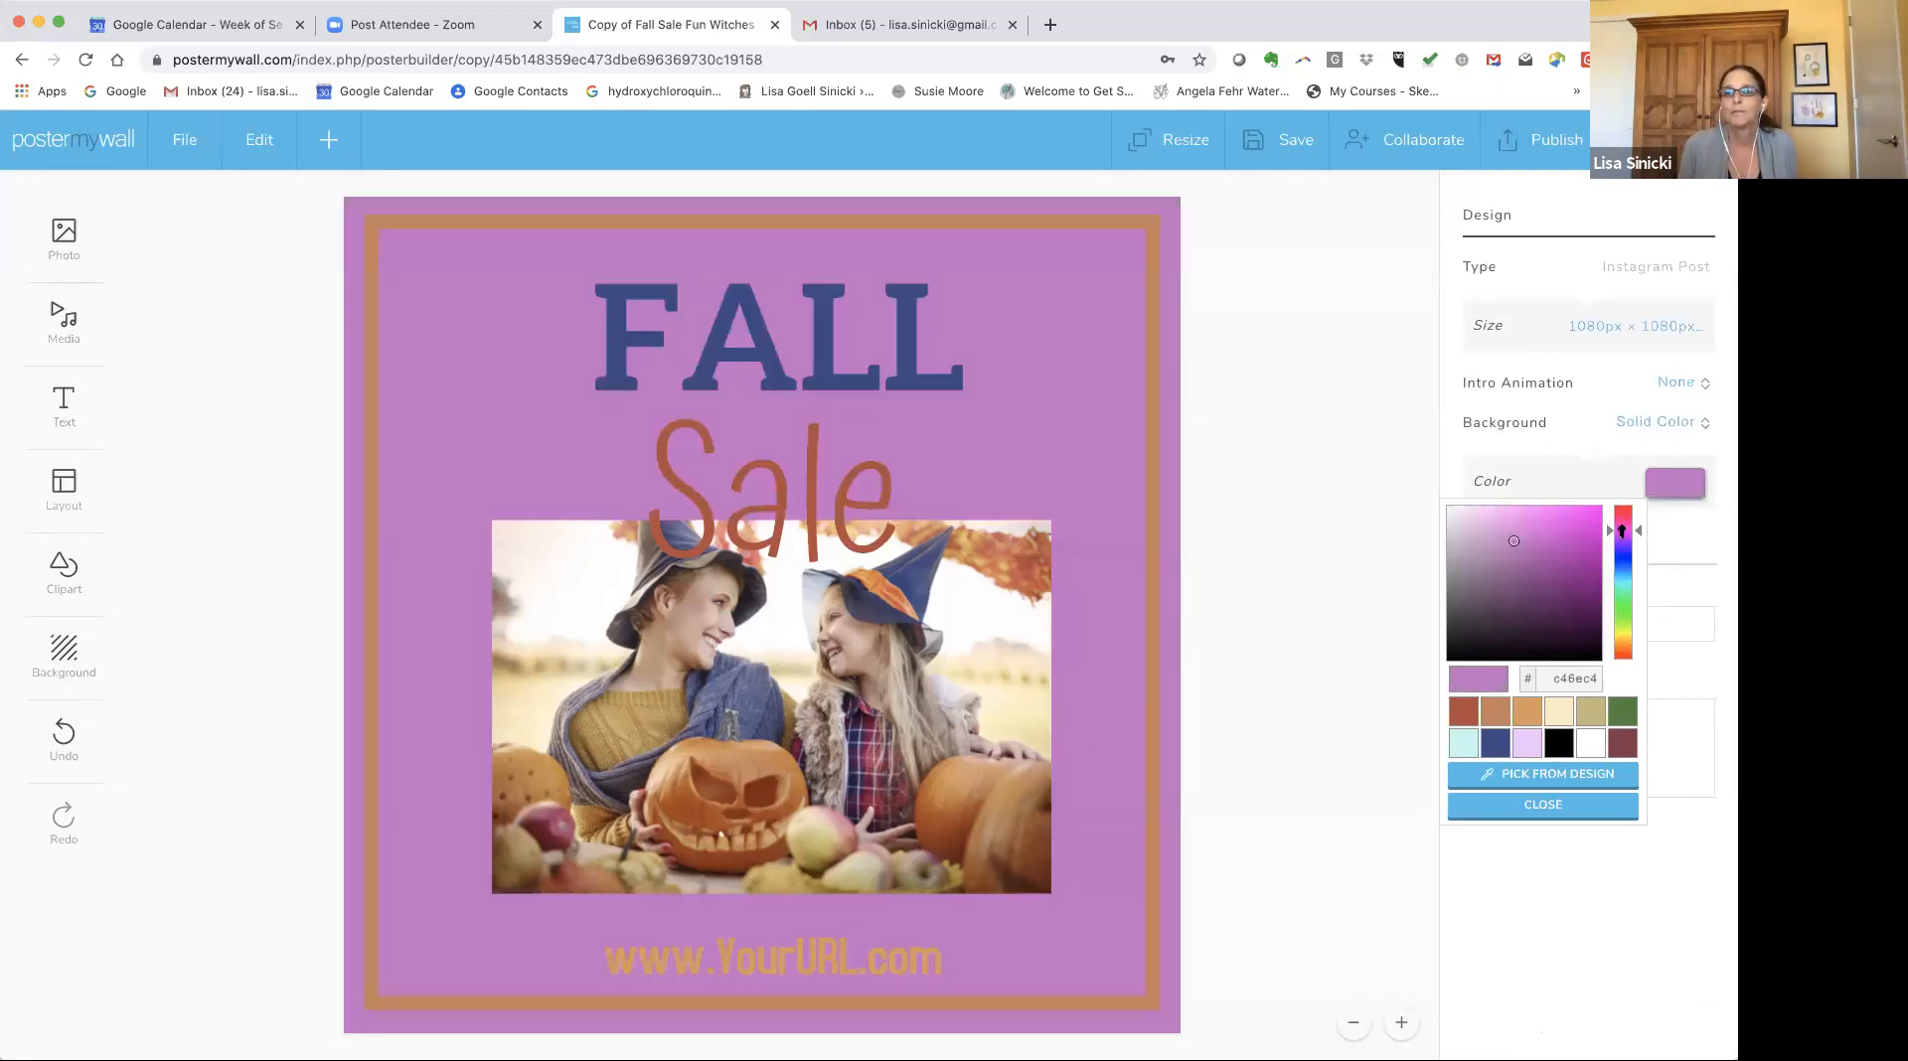
pyautogui.moveTo(1638, 532); pyautogui.dragTo(1636, 577)
pyautogui.moveTo(1516, 540)
pyautogui.mouseDown()
pyautogui.moveTo(1501, 519)
pyautogui.moveTo(1461, 537)
pyautogui.moveTo(1511, 564)
pyautogui.mouseUp()
pyautogui.click(1591, 713)
pyautogui.click(1528, 712)
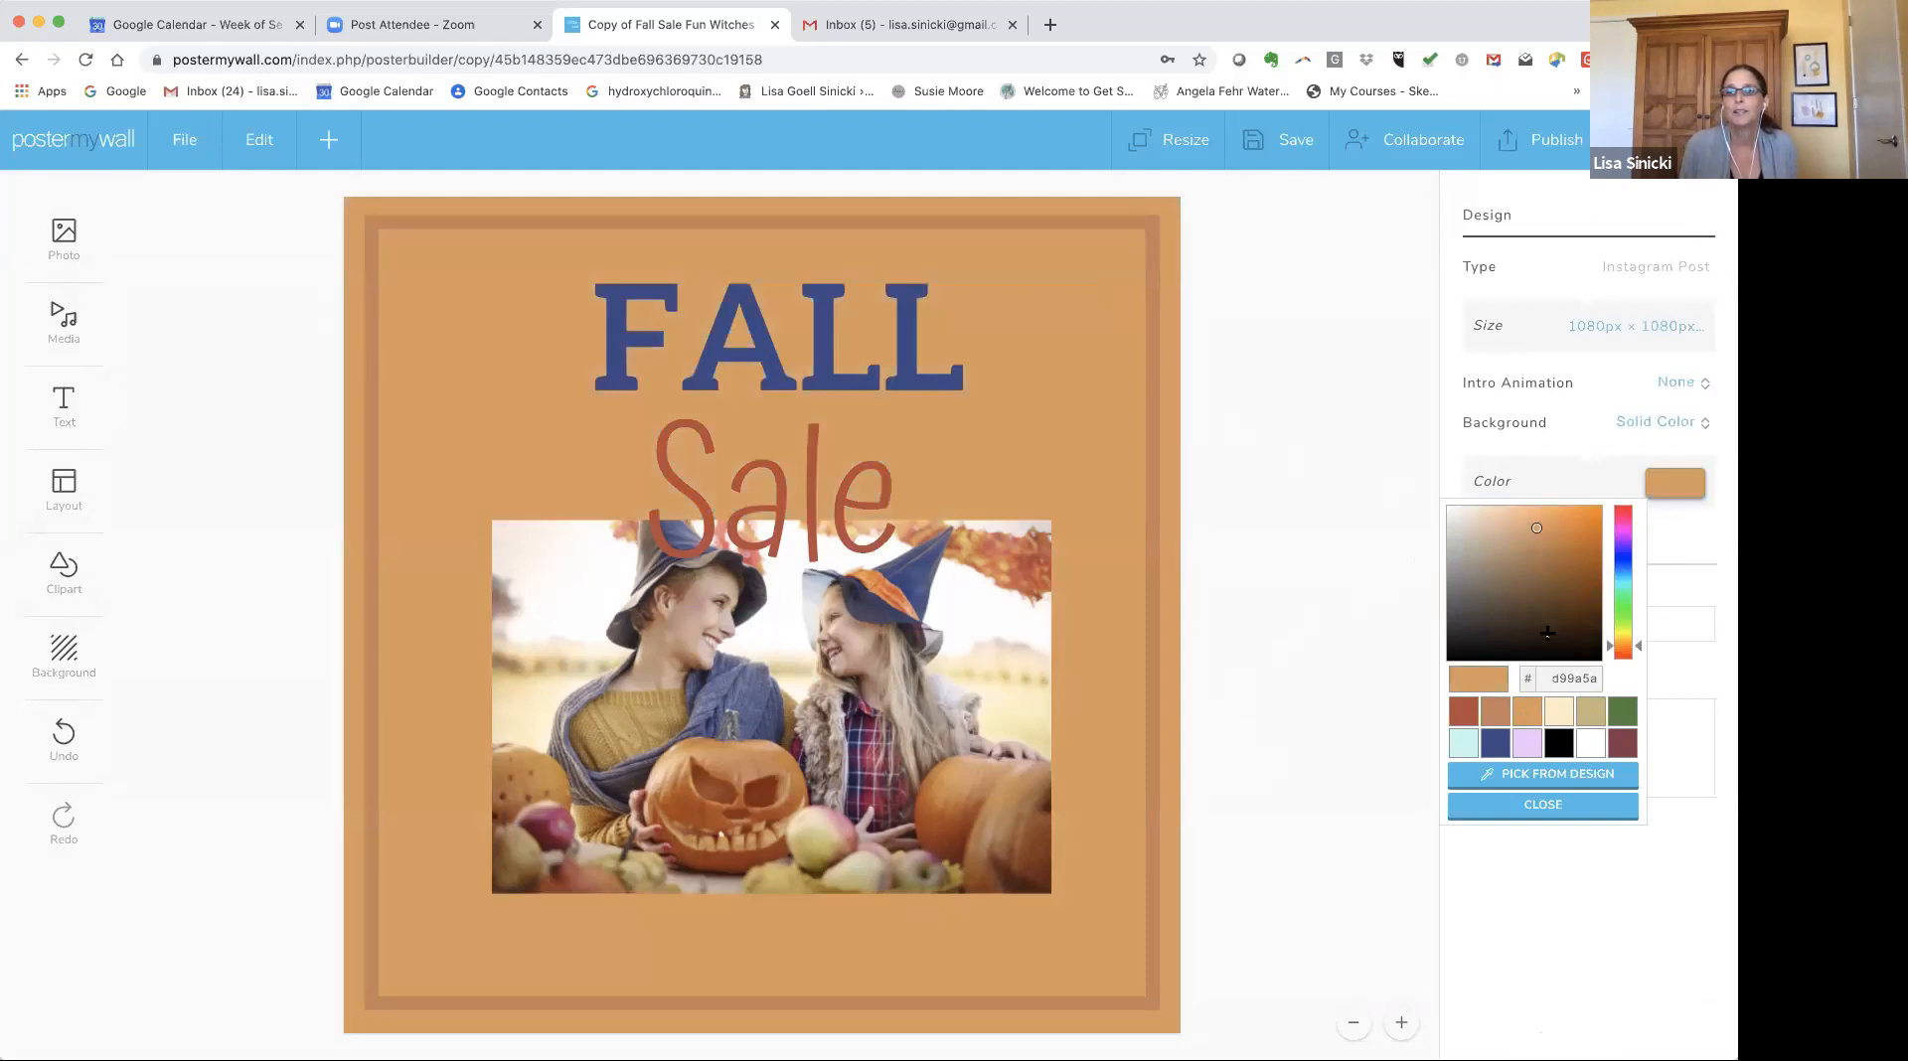
pyautogui.click(1541, 779)
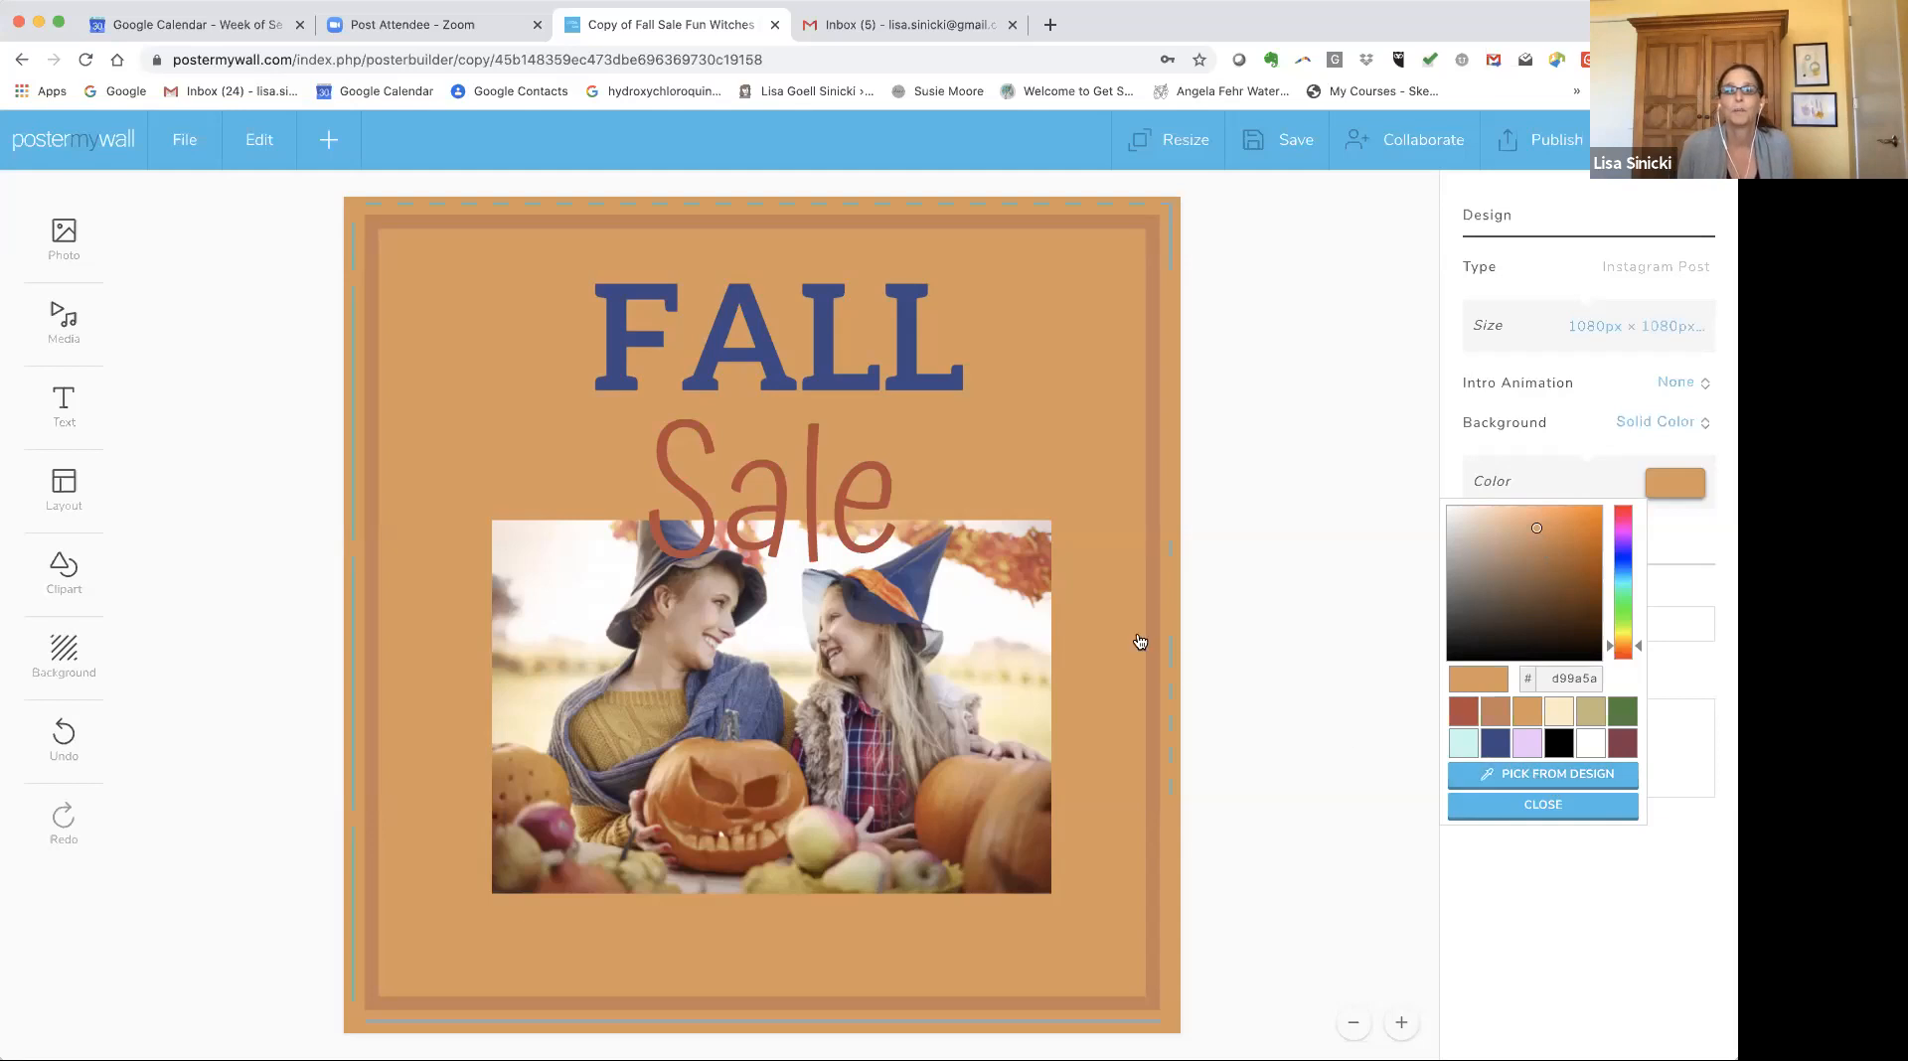
pyautogui.click(1588, 782)
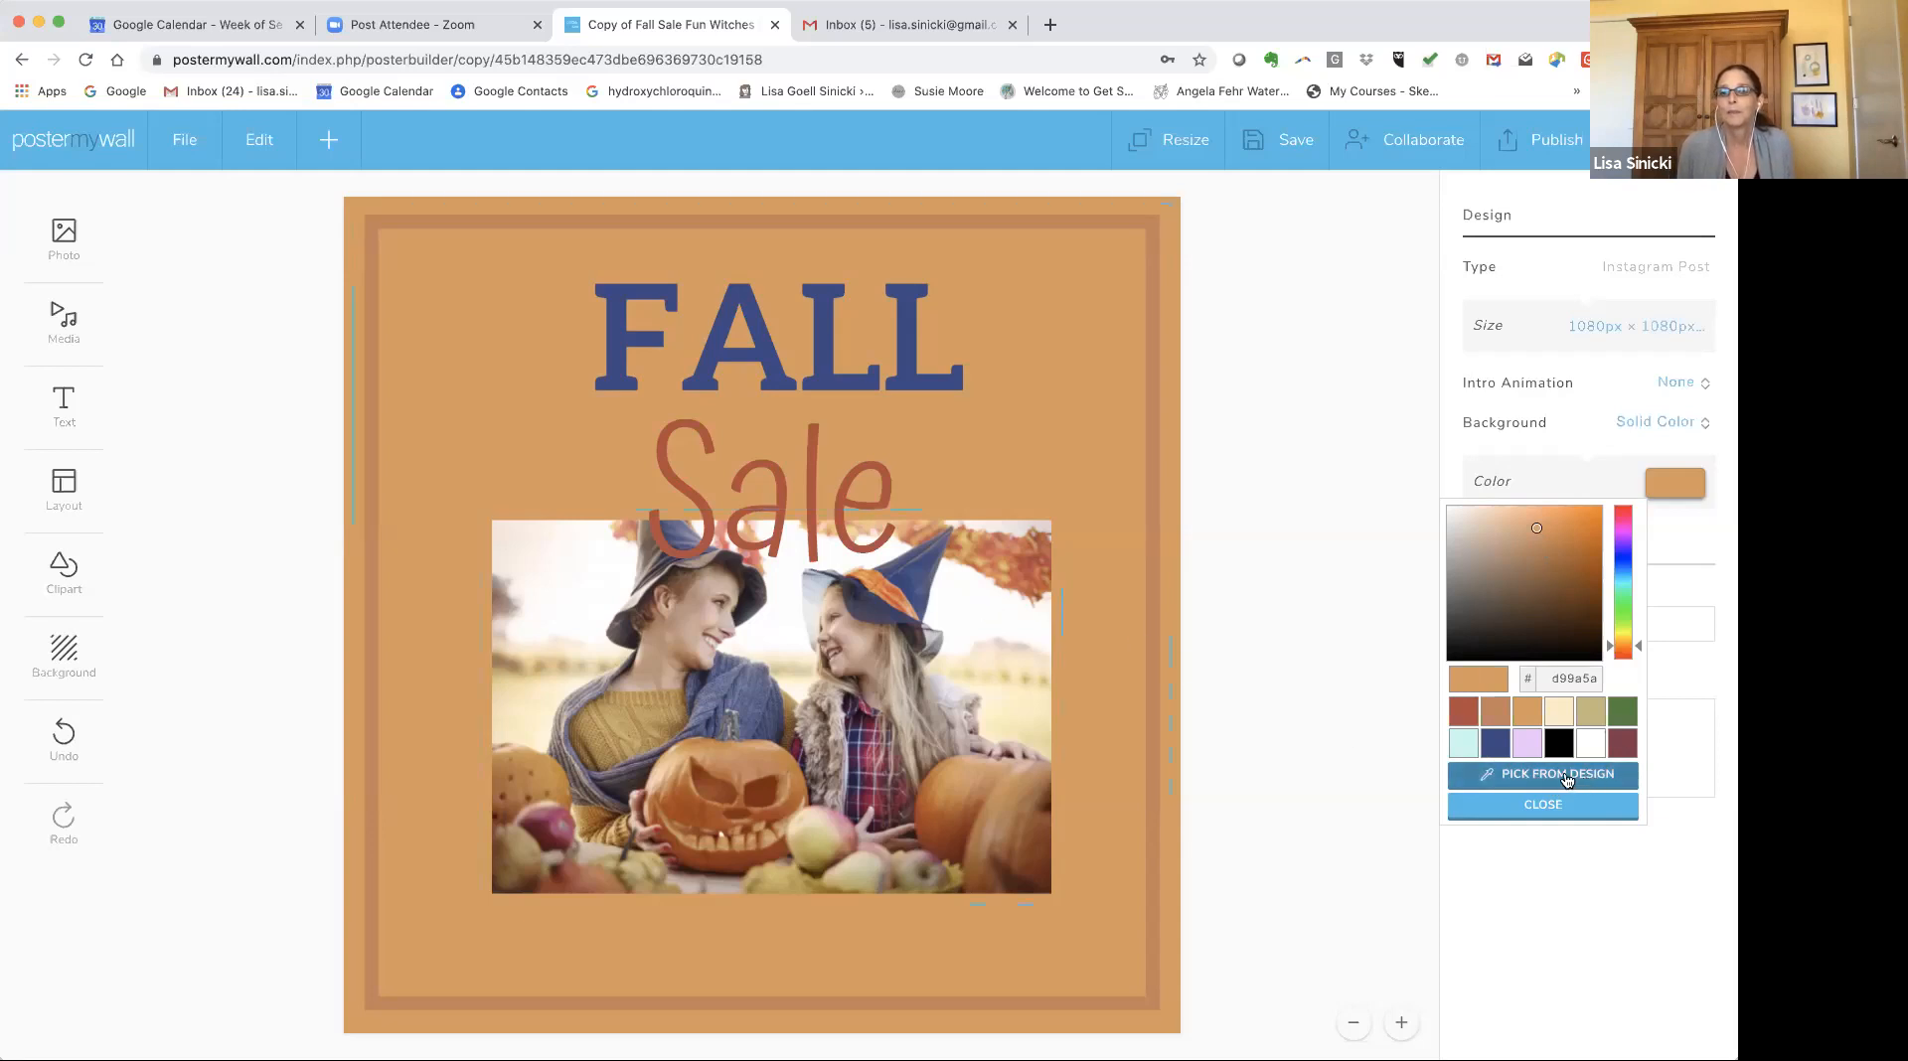
pyautogui.click(978, 611)
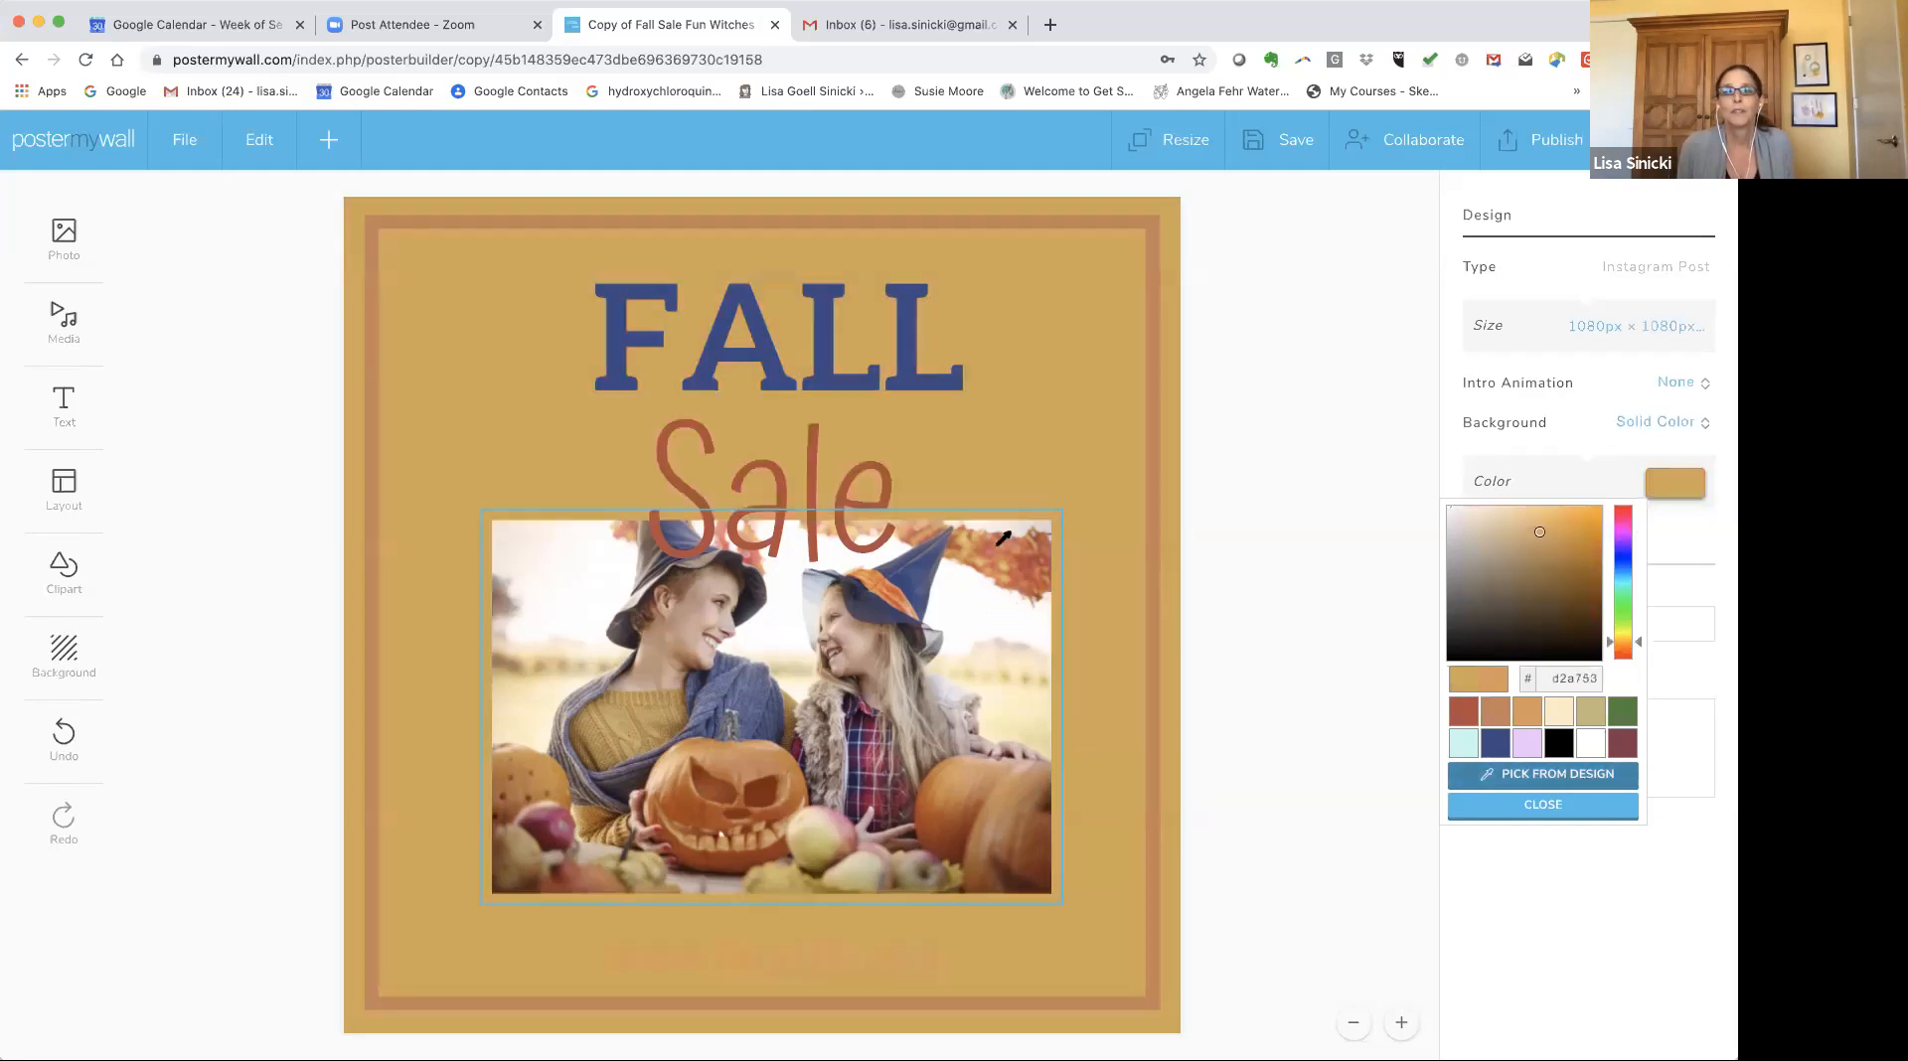
pyautogui.click(795, 630)
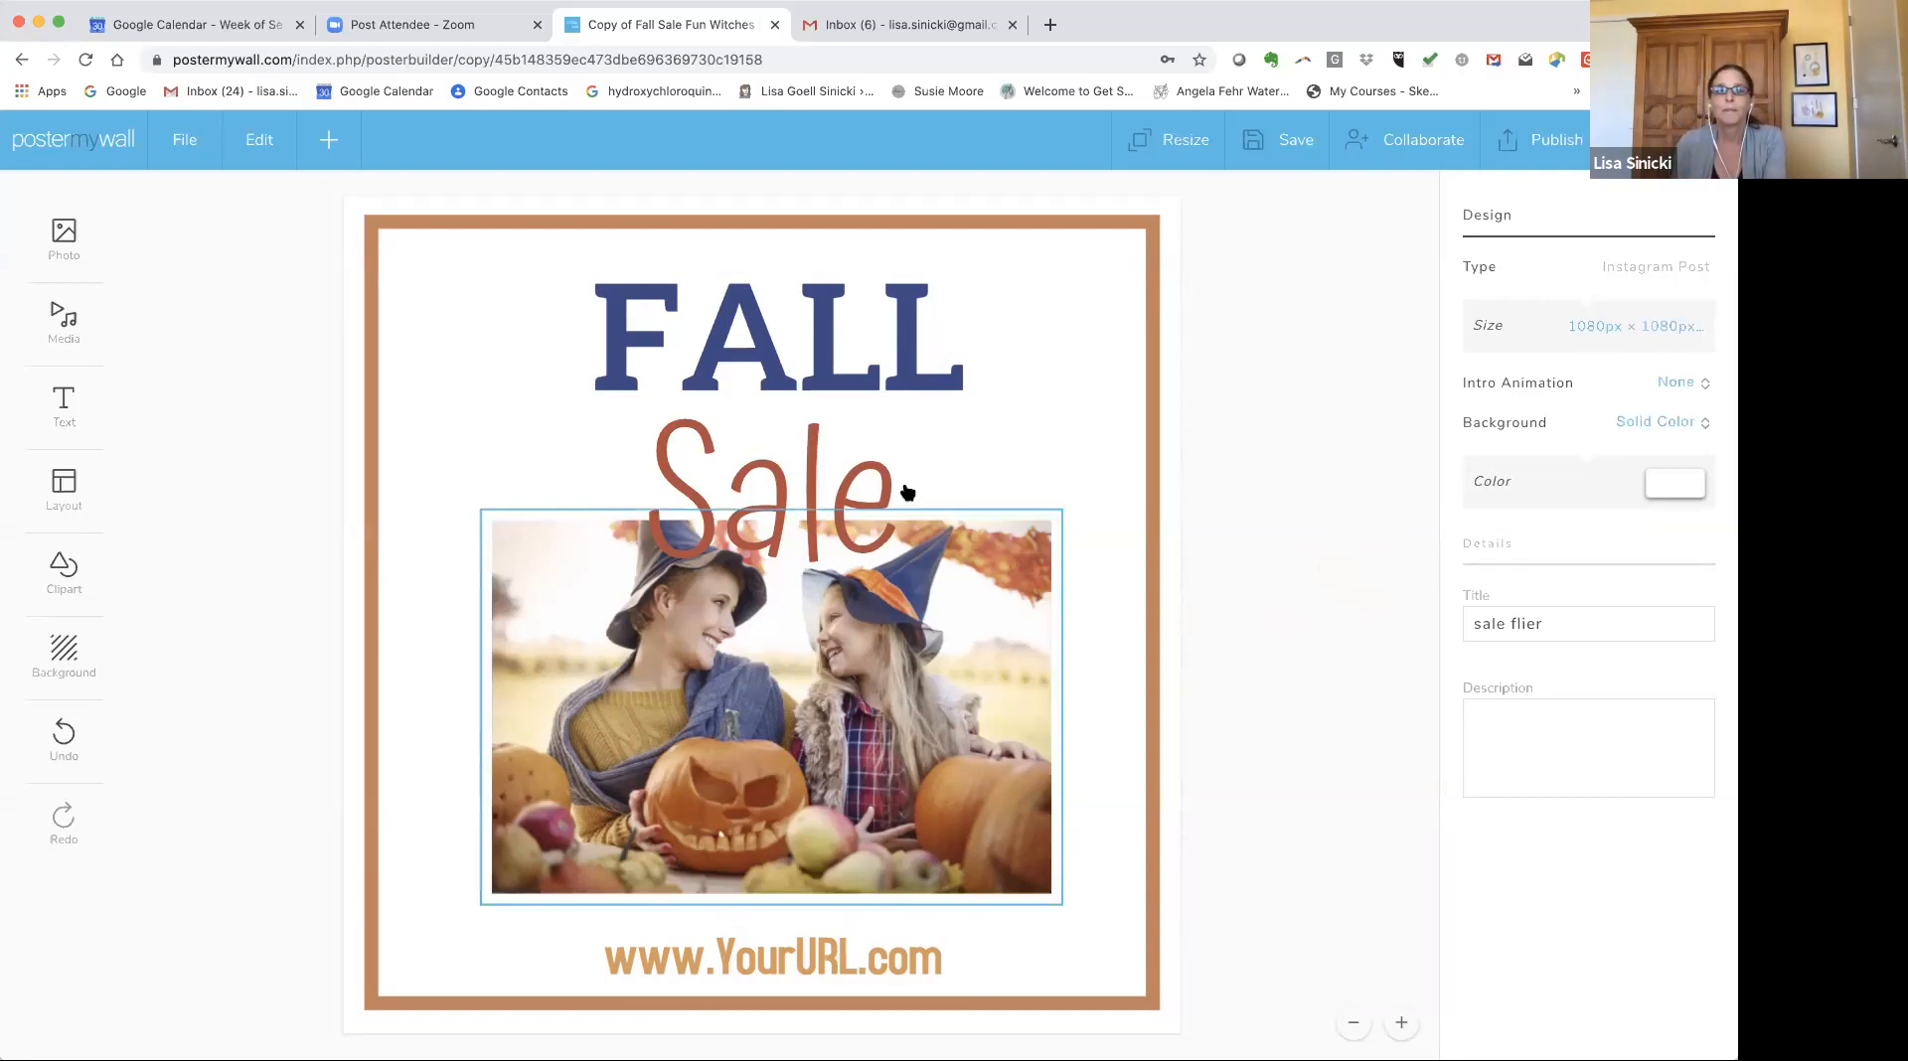
# Change the FALL text colour to the lighter blue 5a6ebf.
pyautogui.click(794, 335)
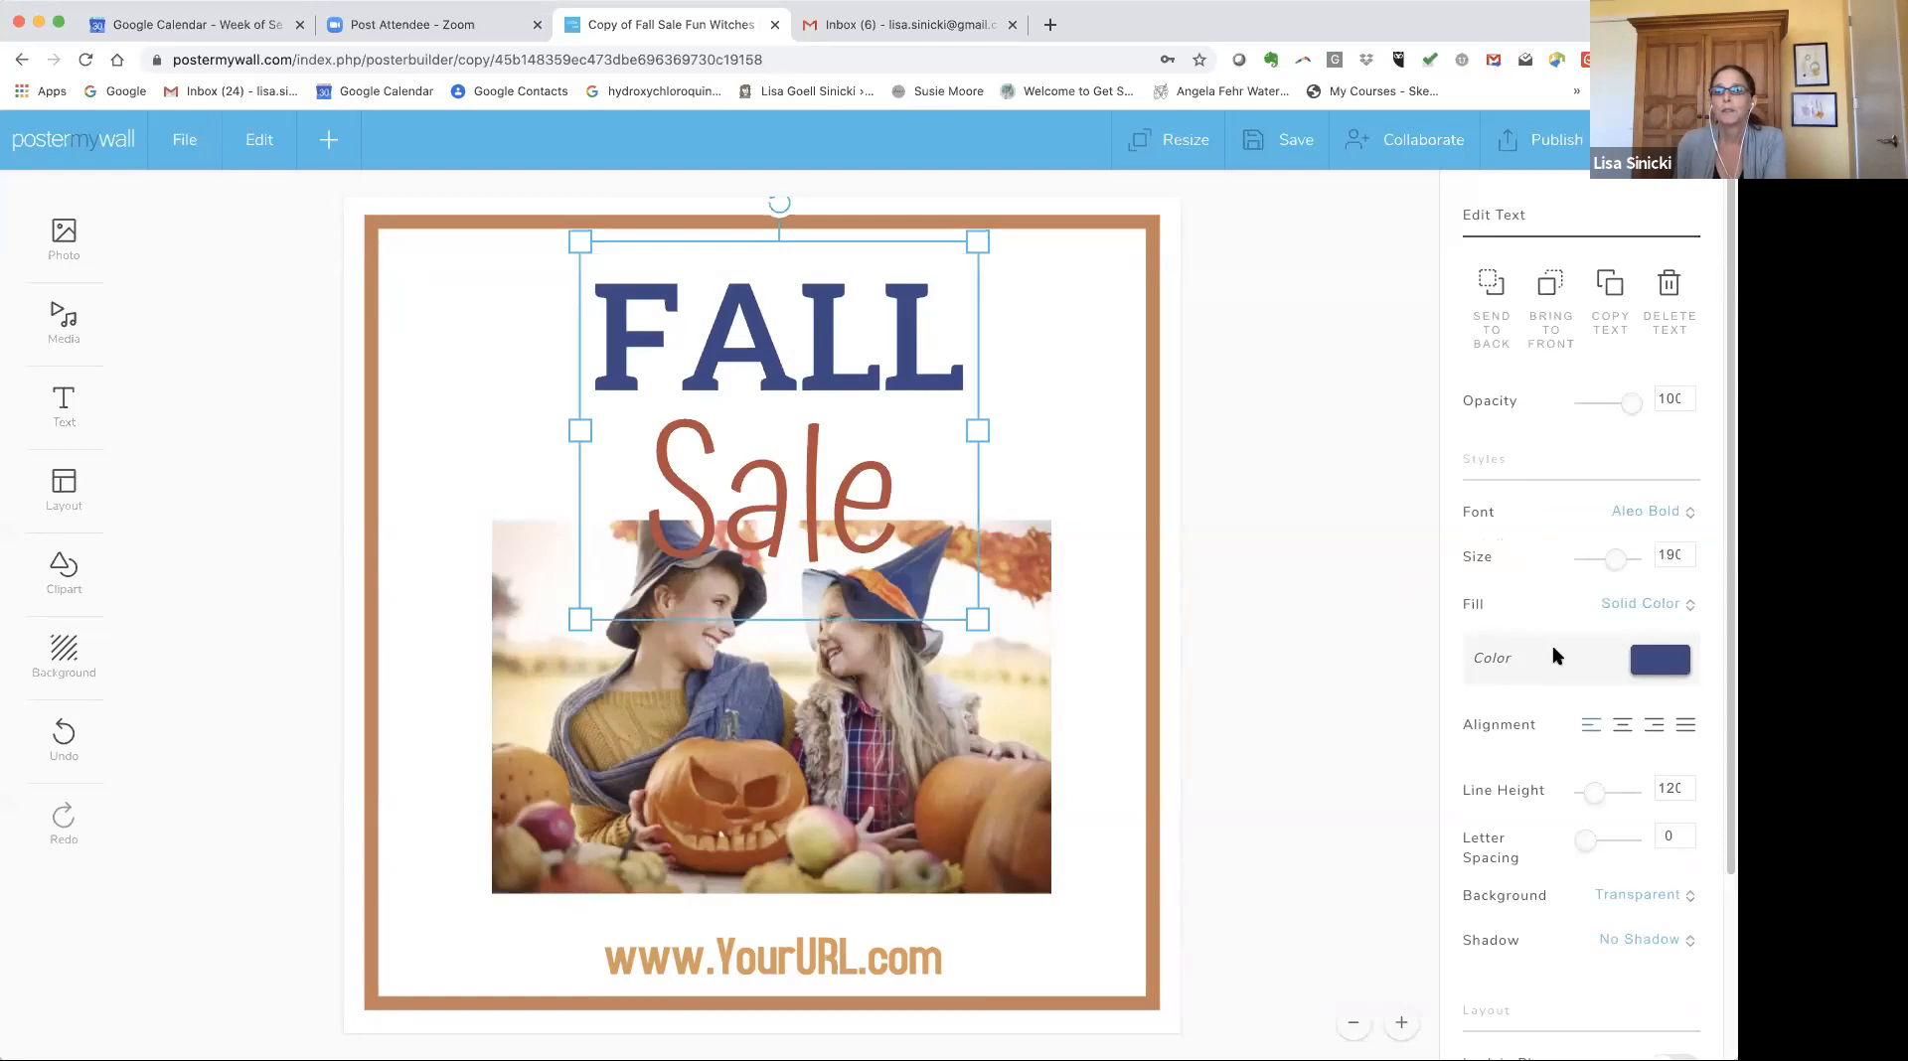
pyautogui.click(1676, 668)
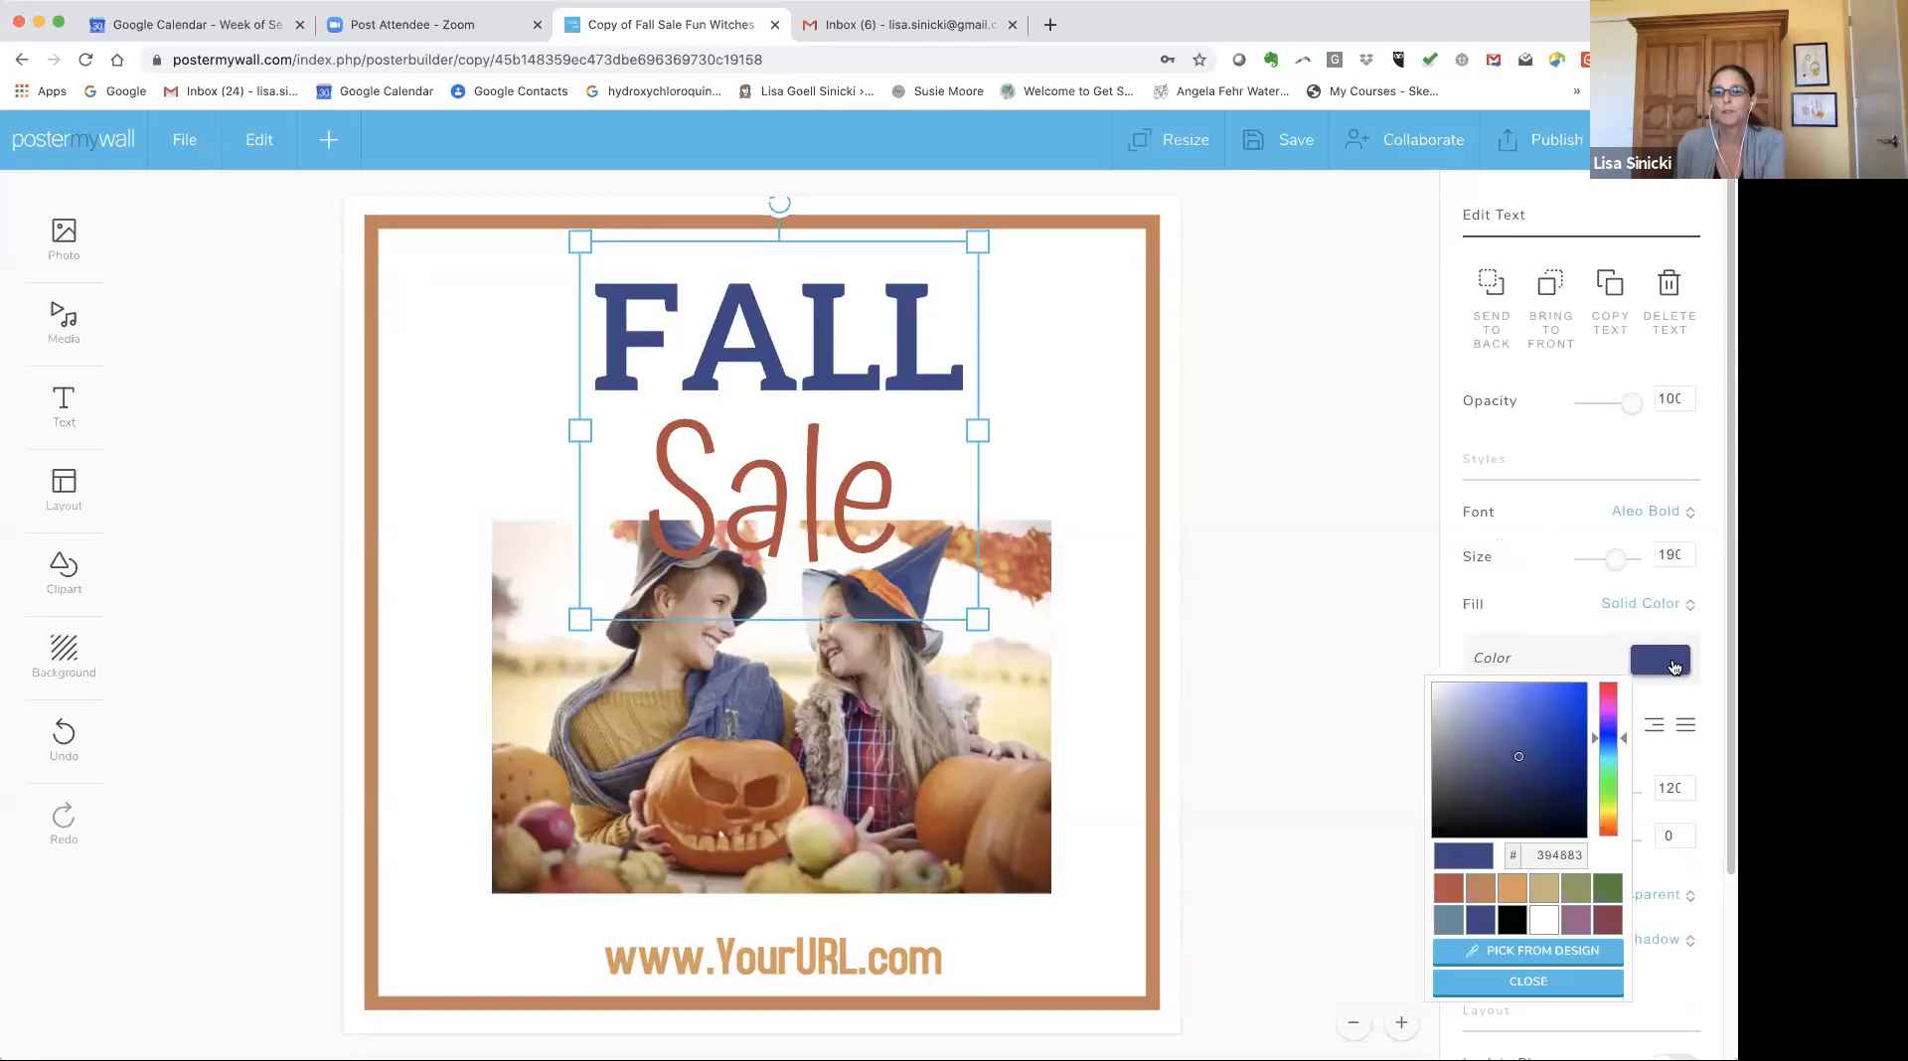
pyautogui.click(1515, 720)
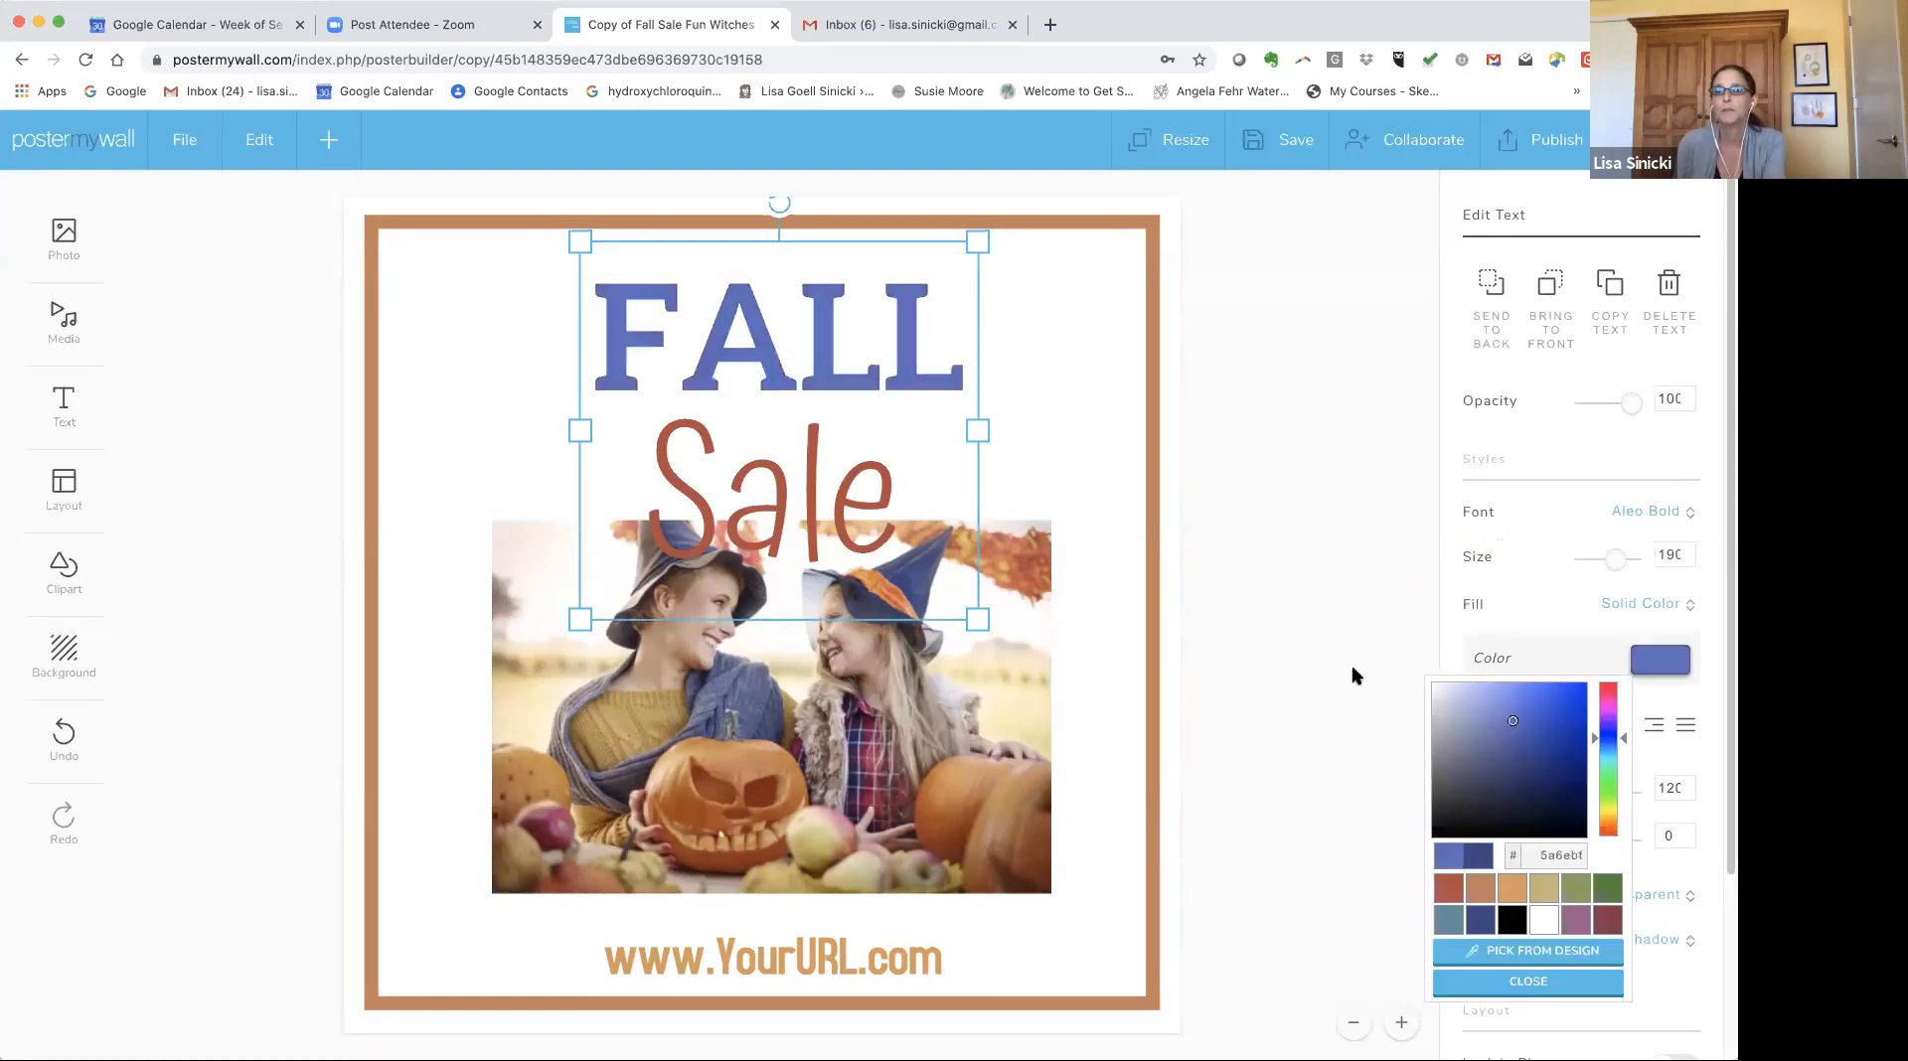
pyautogui.click(1320, 626)
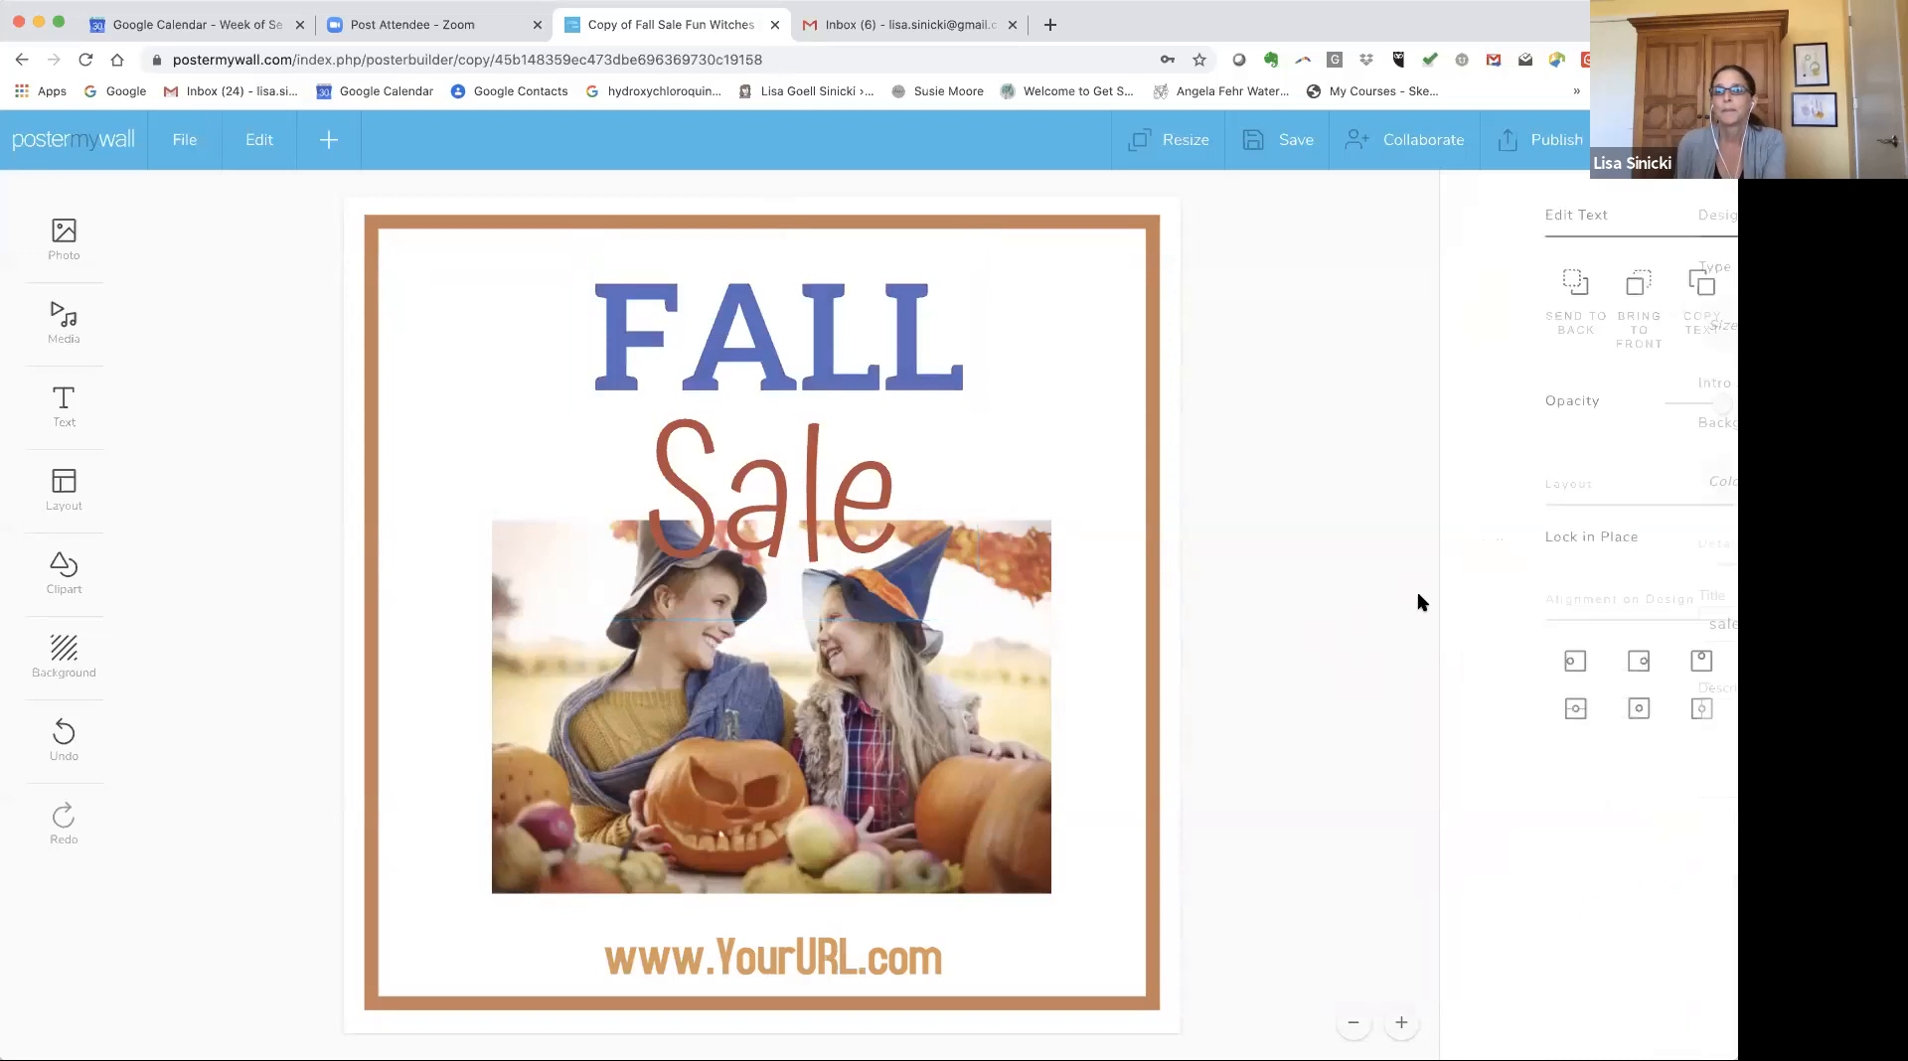
pyautogui.click(848, 384)
pyautogui.click(719, 324)
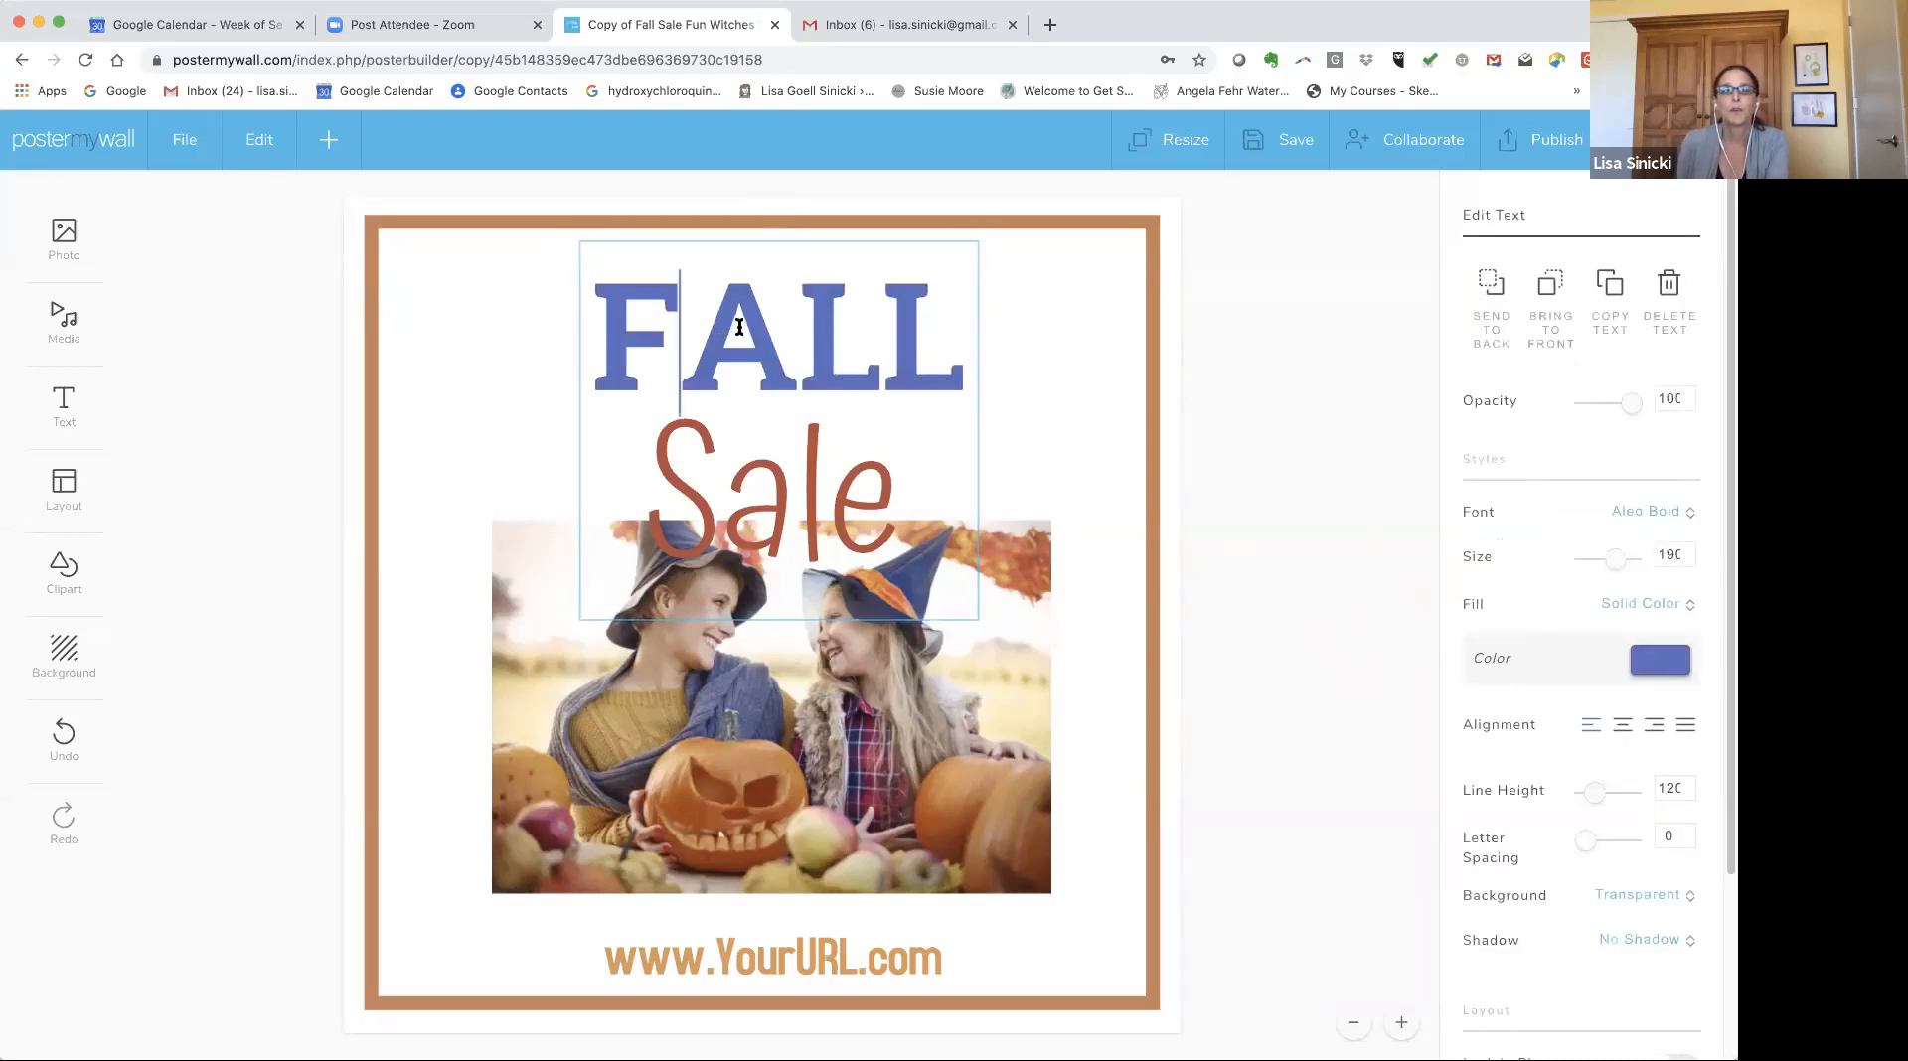
pyautogui.click(903, 307)
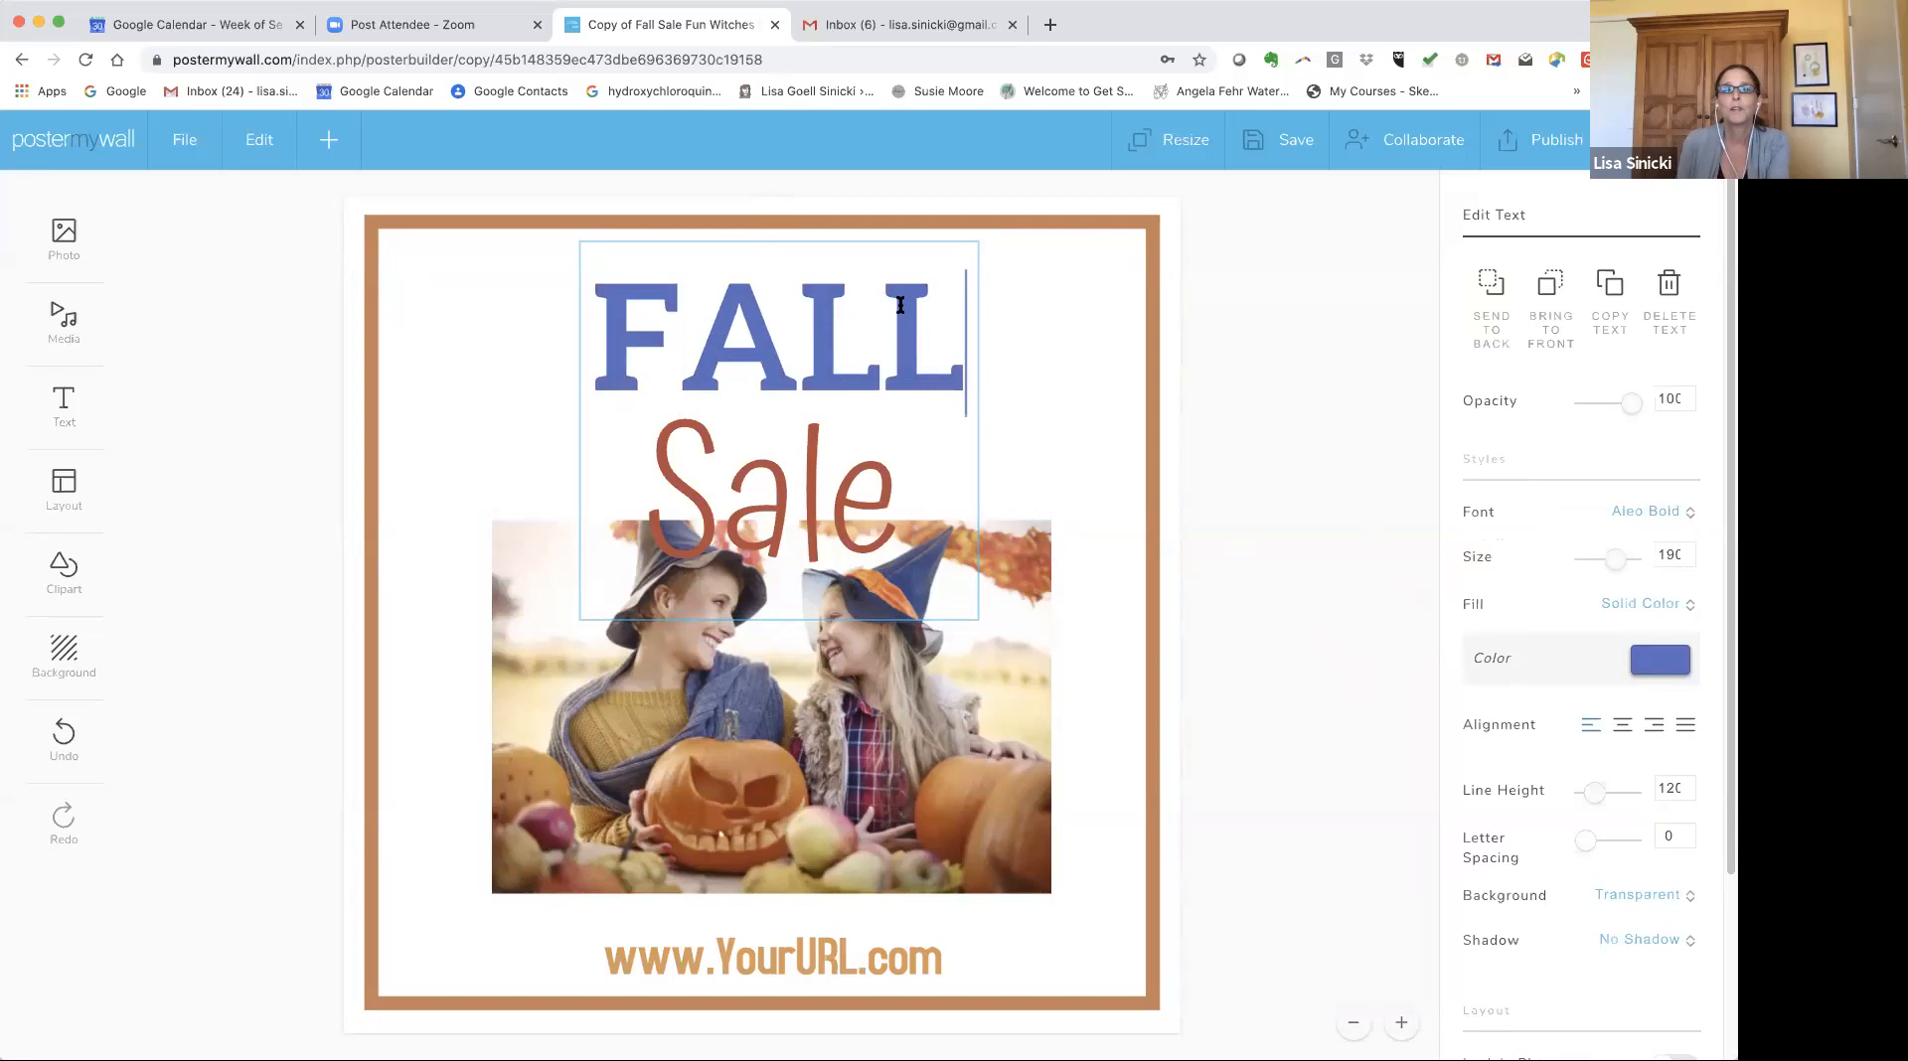
pyautogui.click(793, 337)
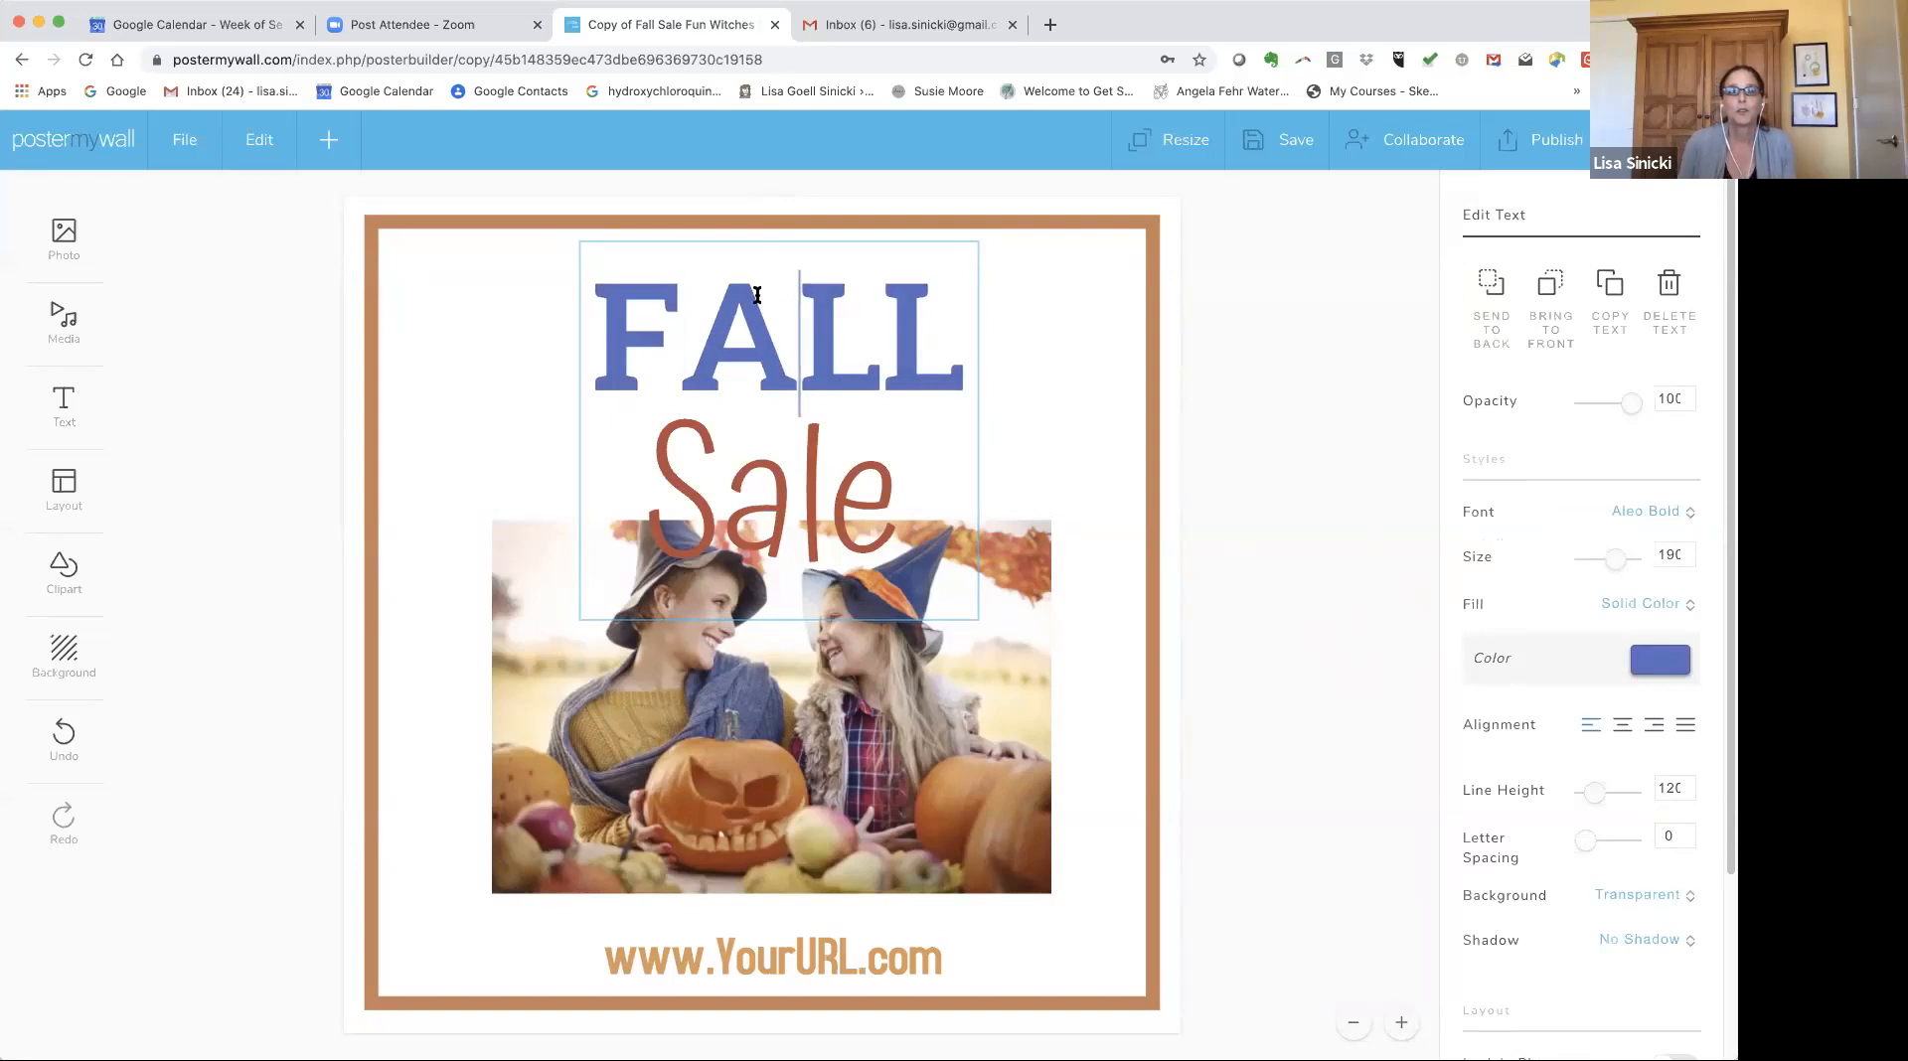
pyautogui.click(781, 956)
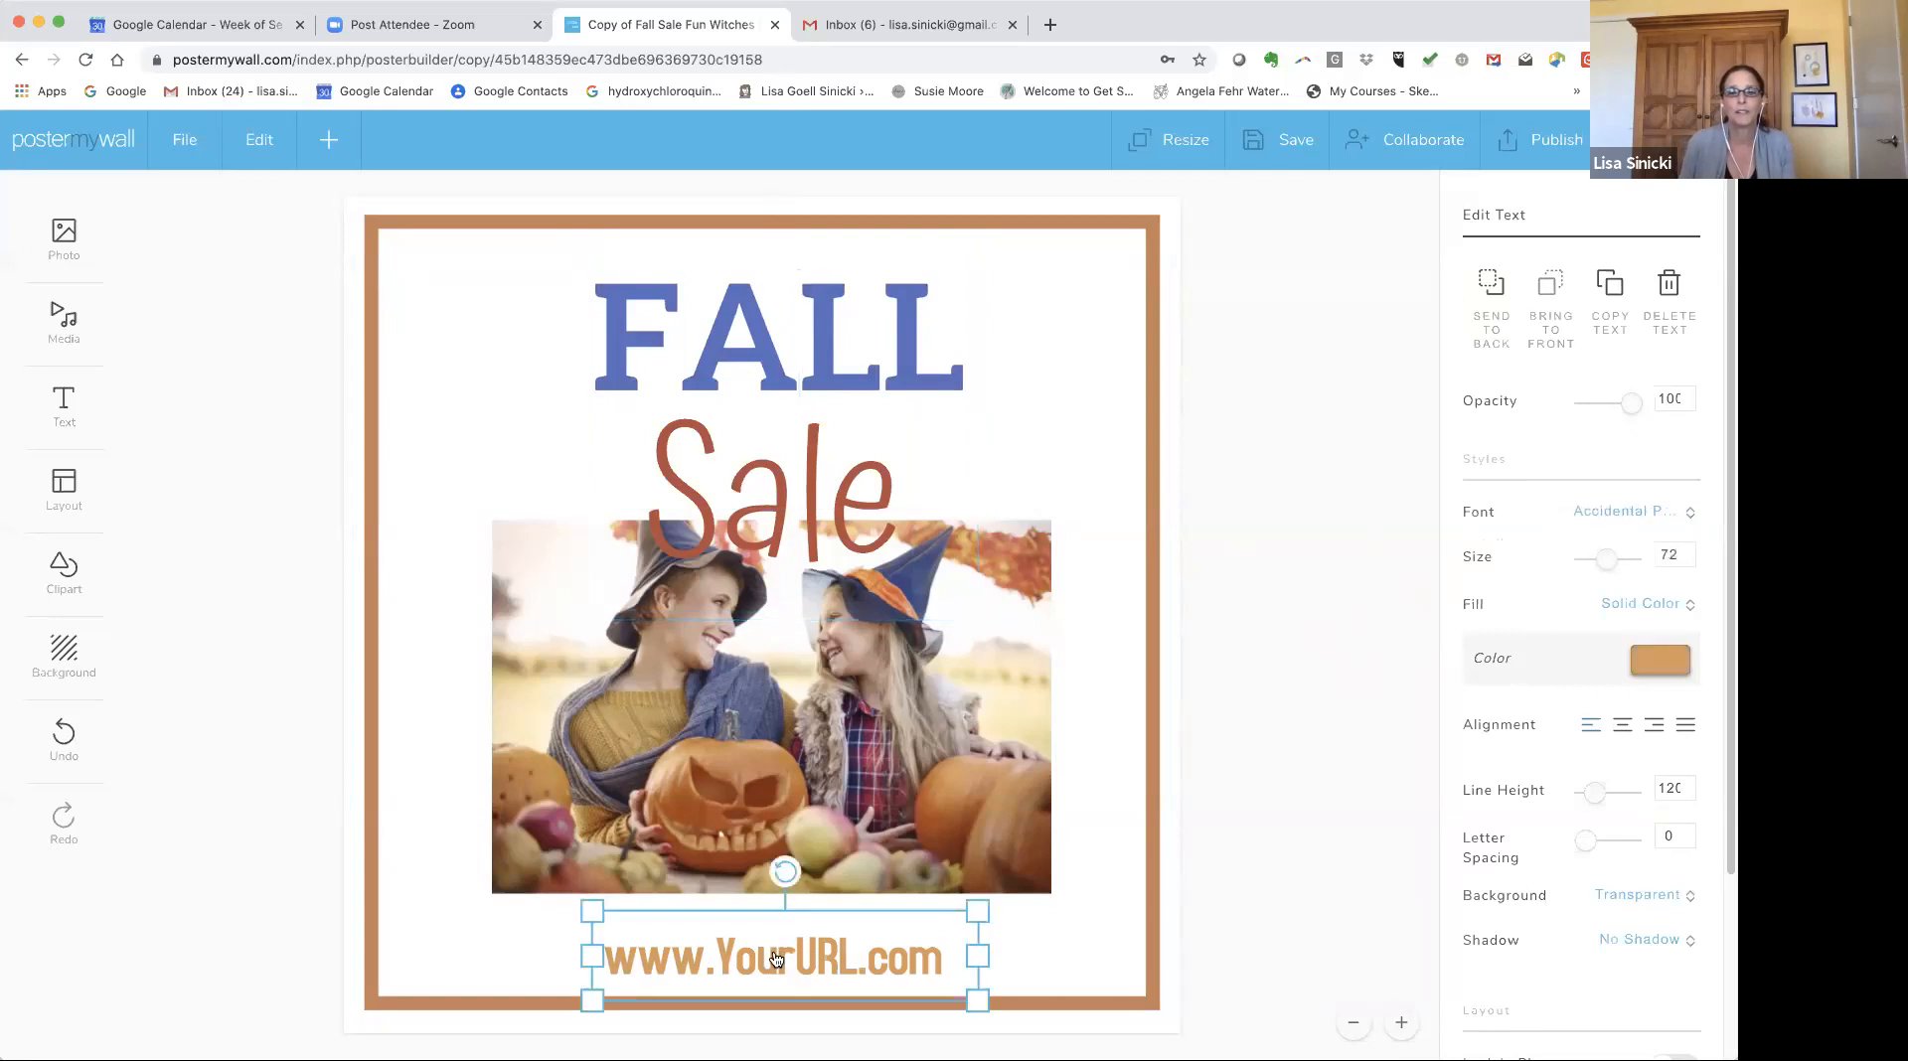
pyautogui.doubleClick(775, 953)
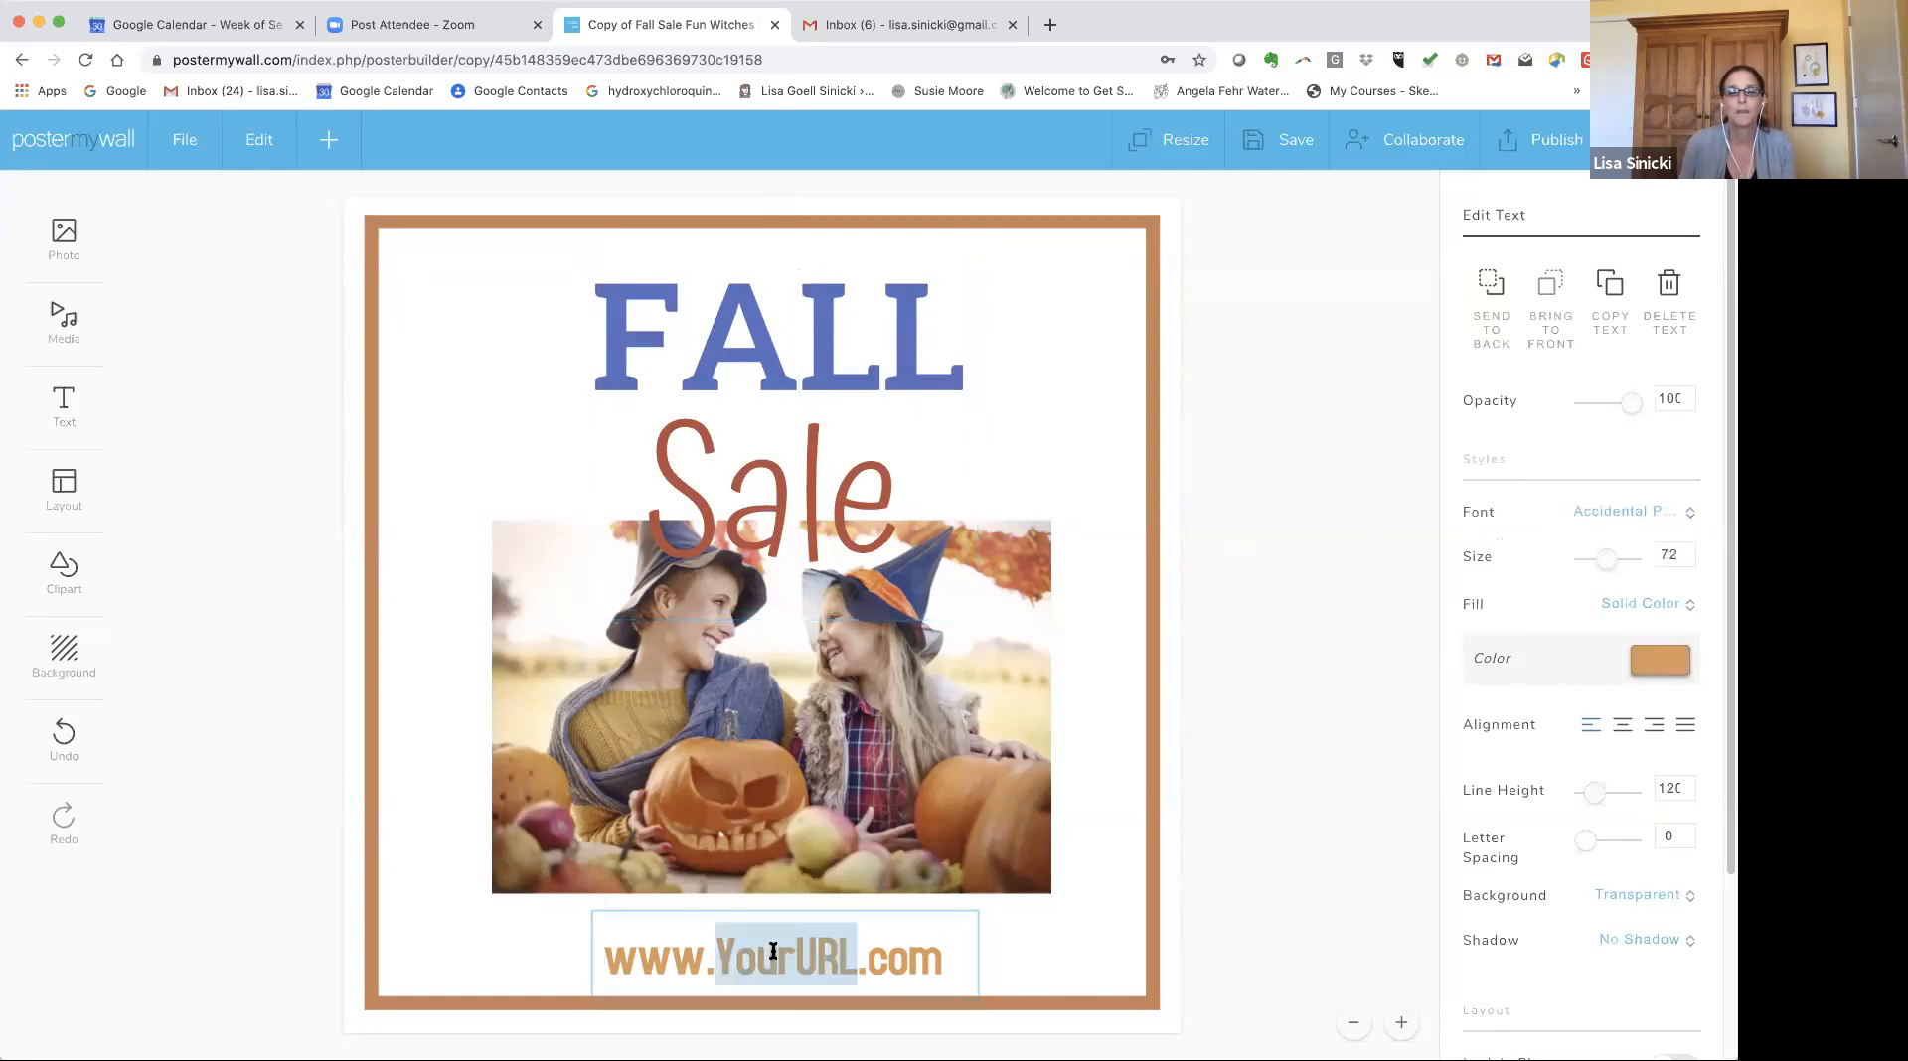
pyautogui.click(1213, 879)
pyautogui.click(737, 962)
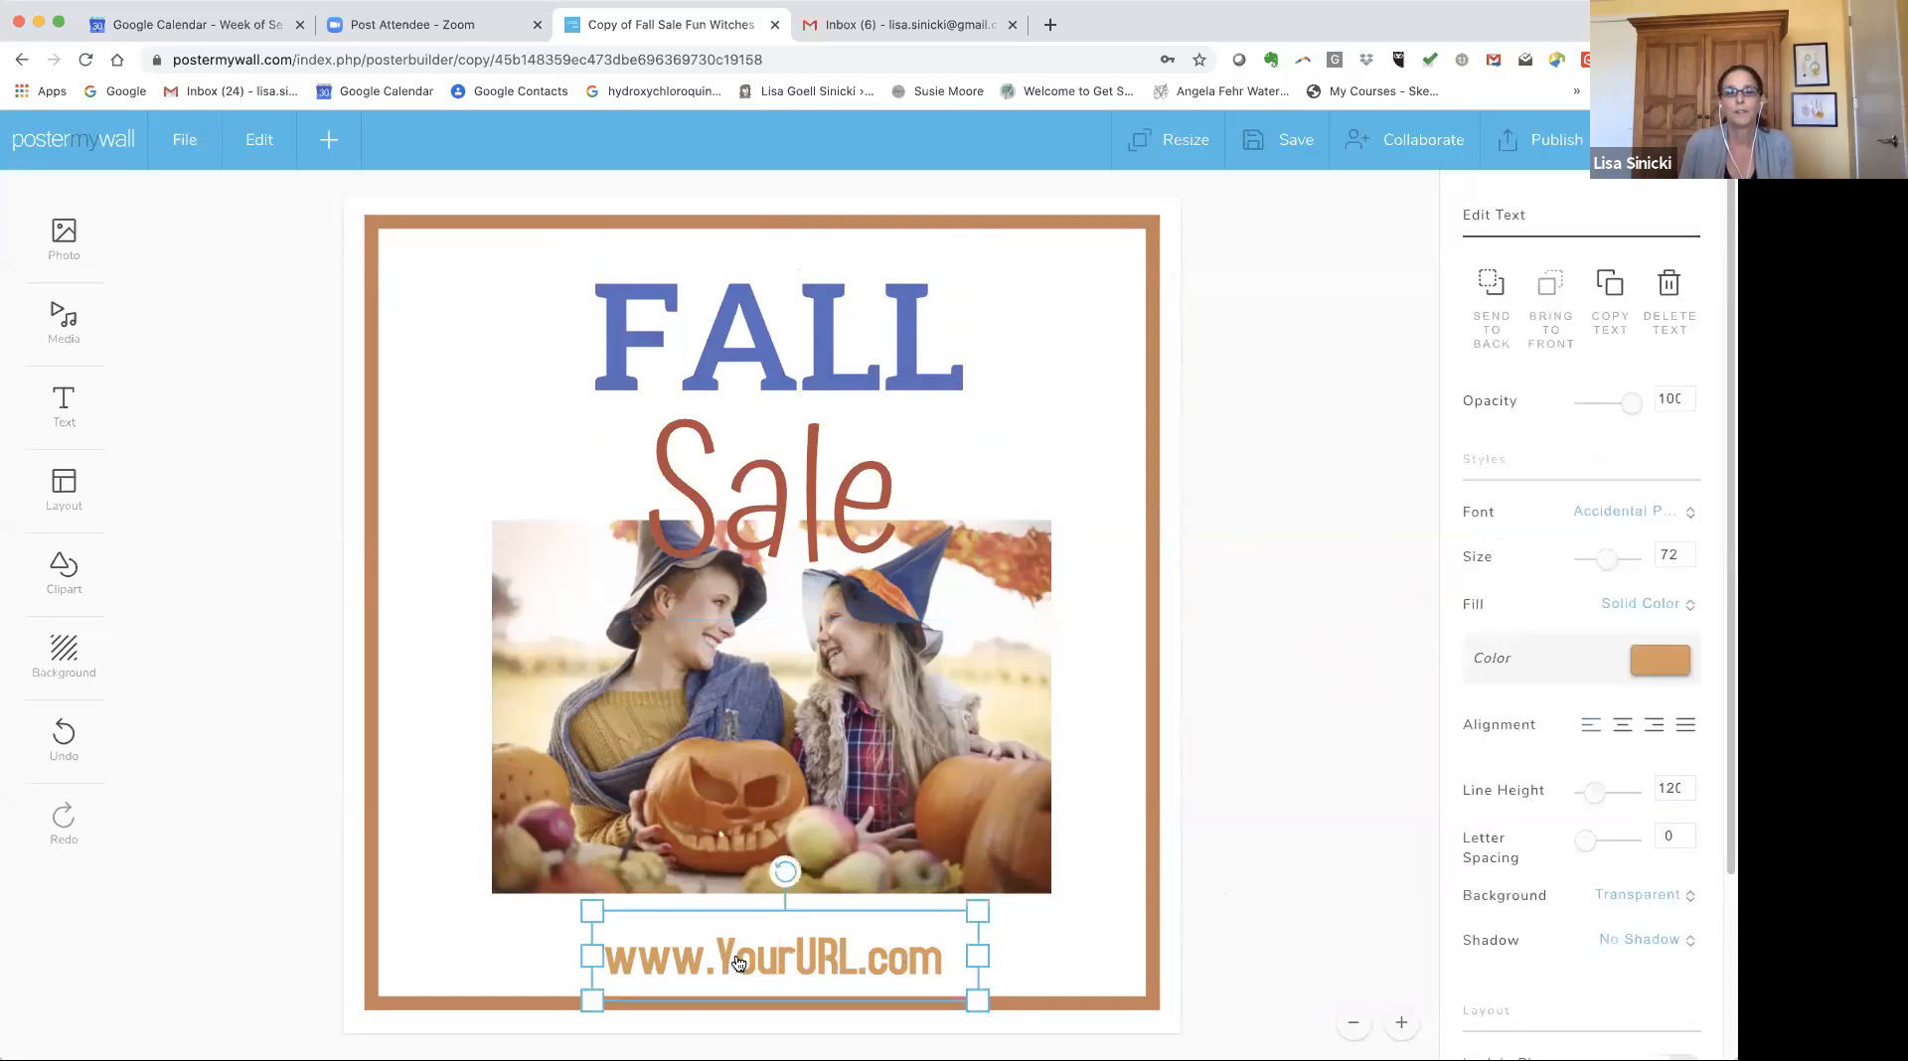
pyautogui.click(750, 957)
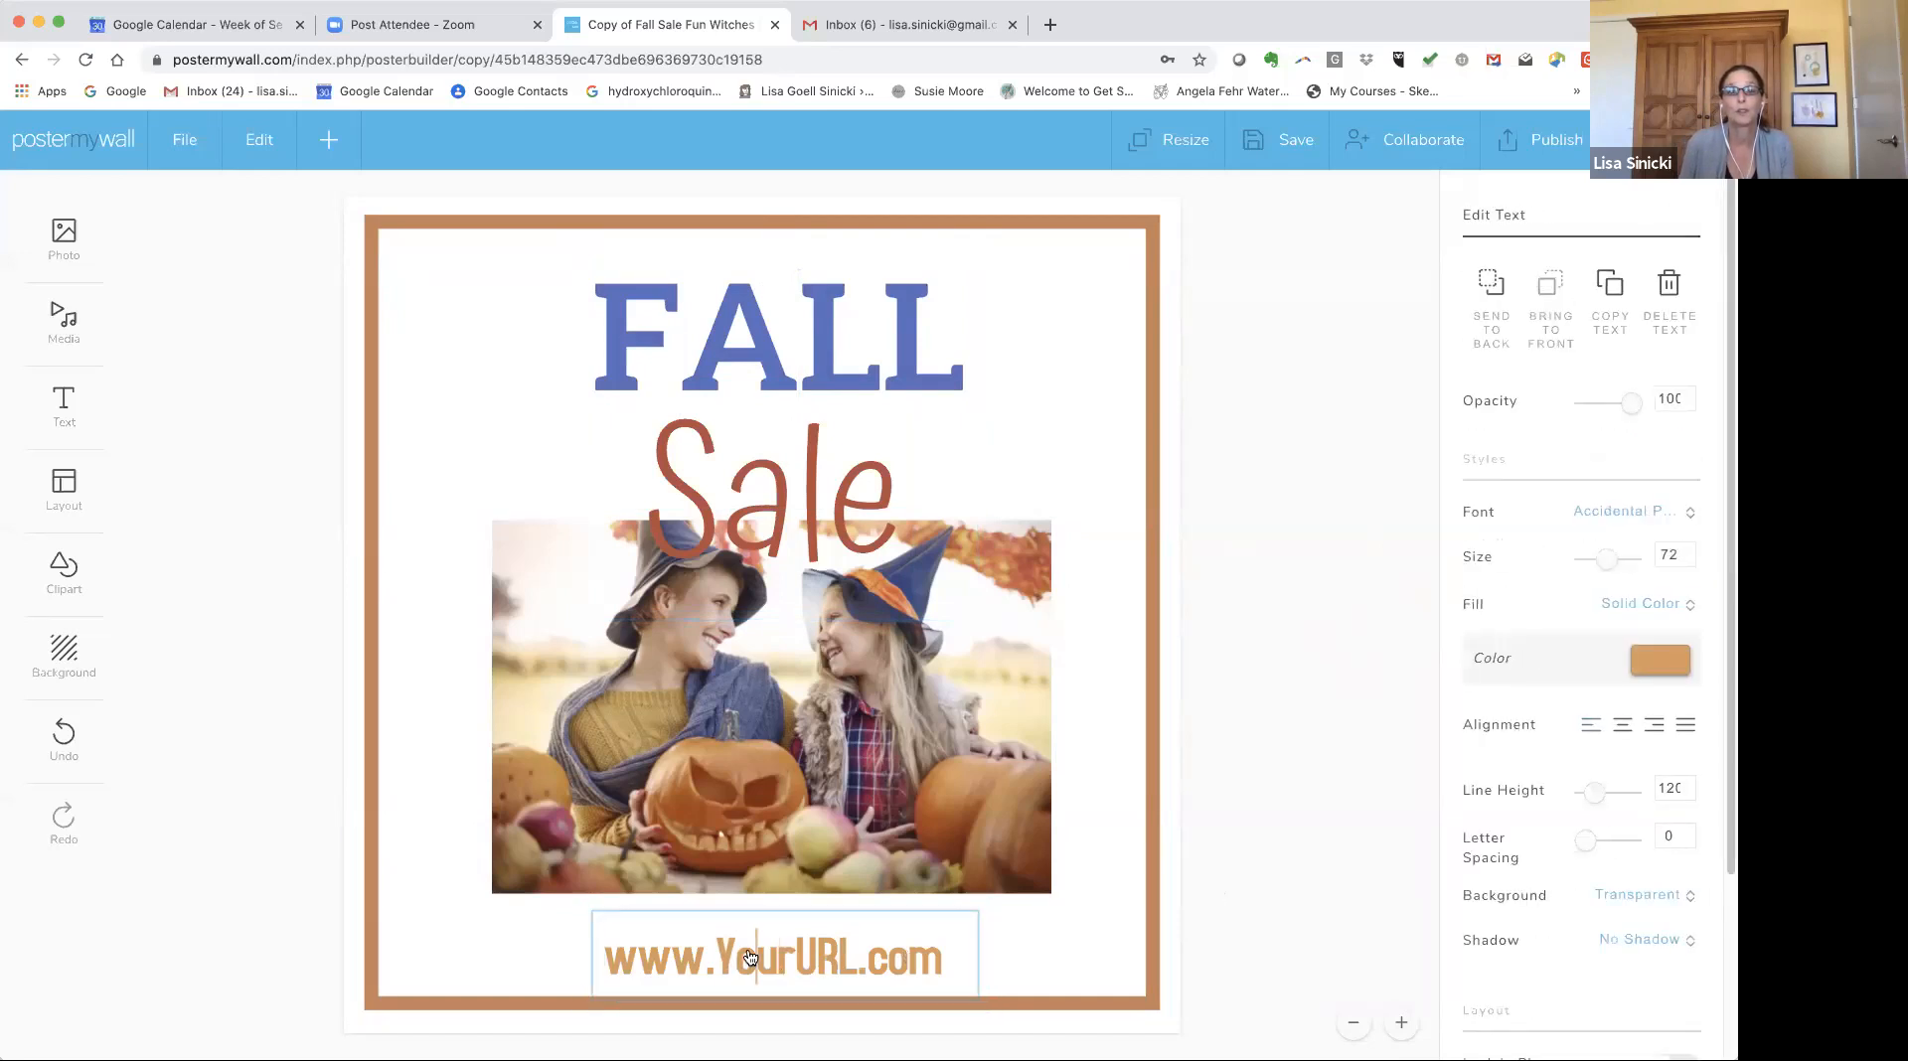
pyautogui.doubleClick(745, 949)
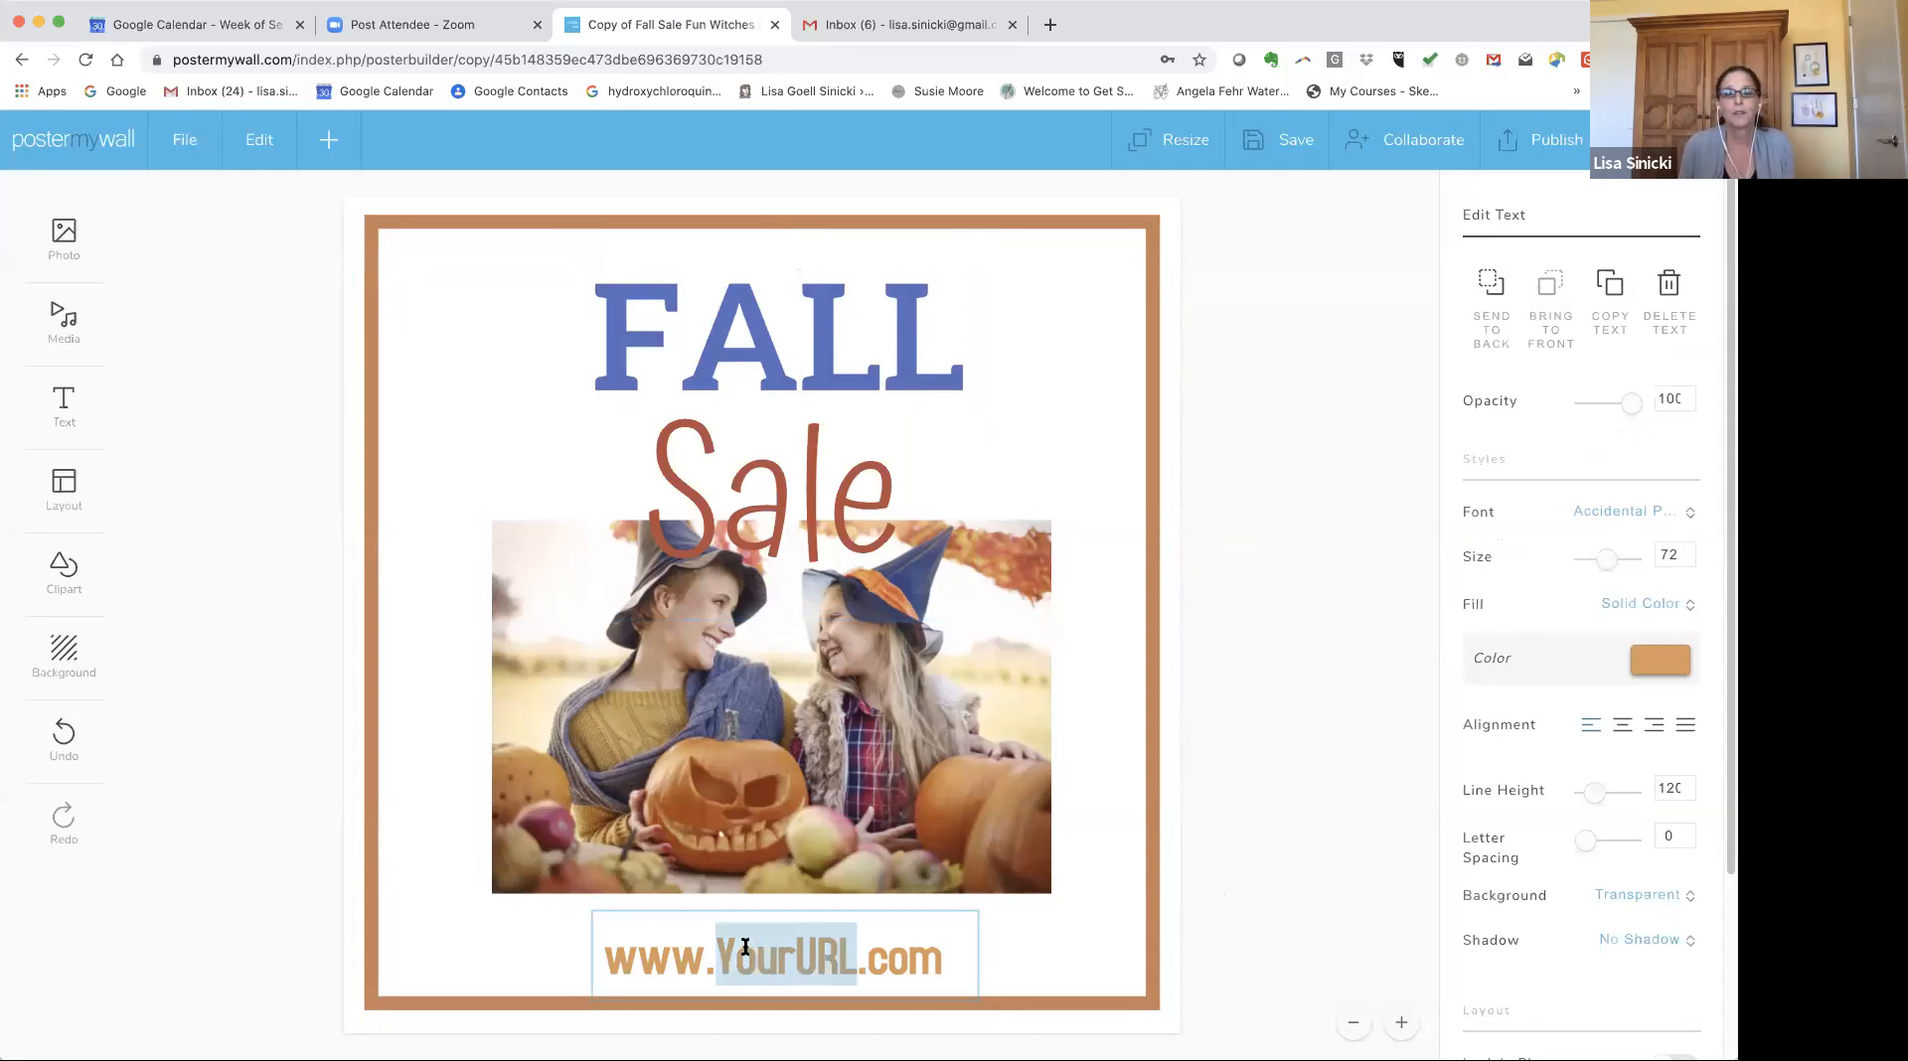
pyautogui.write('poster')
pyautogui.press('BackSpace')
pyautogui.press('BackSpace')
pyautogui.write('ermywall')
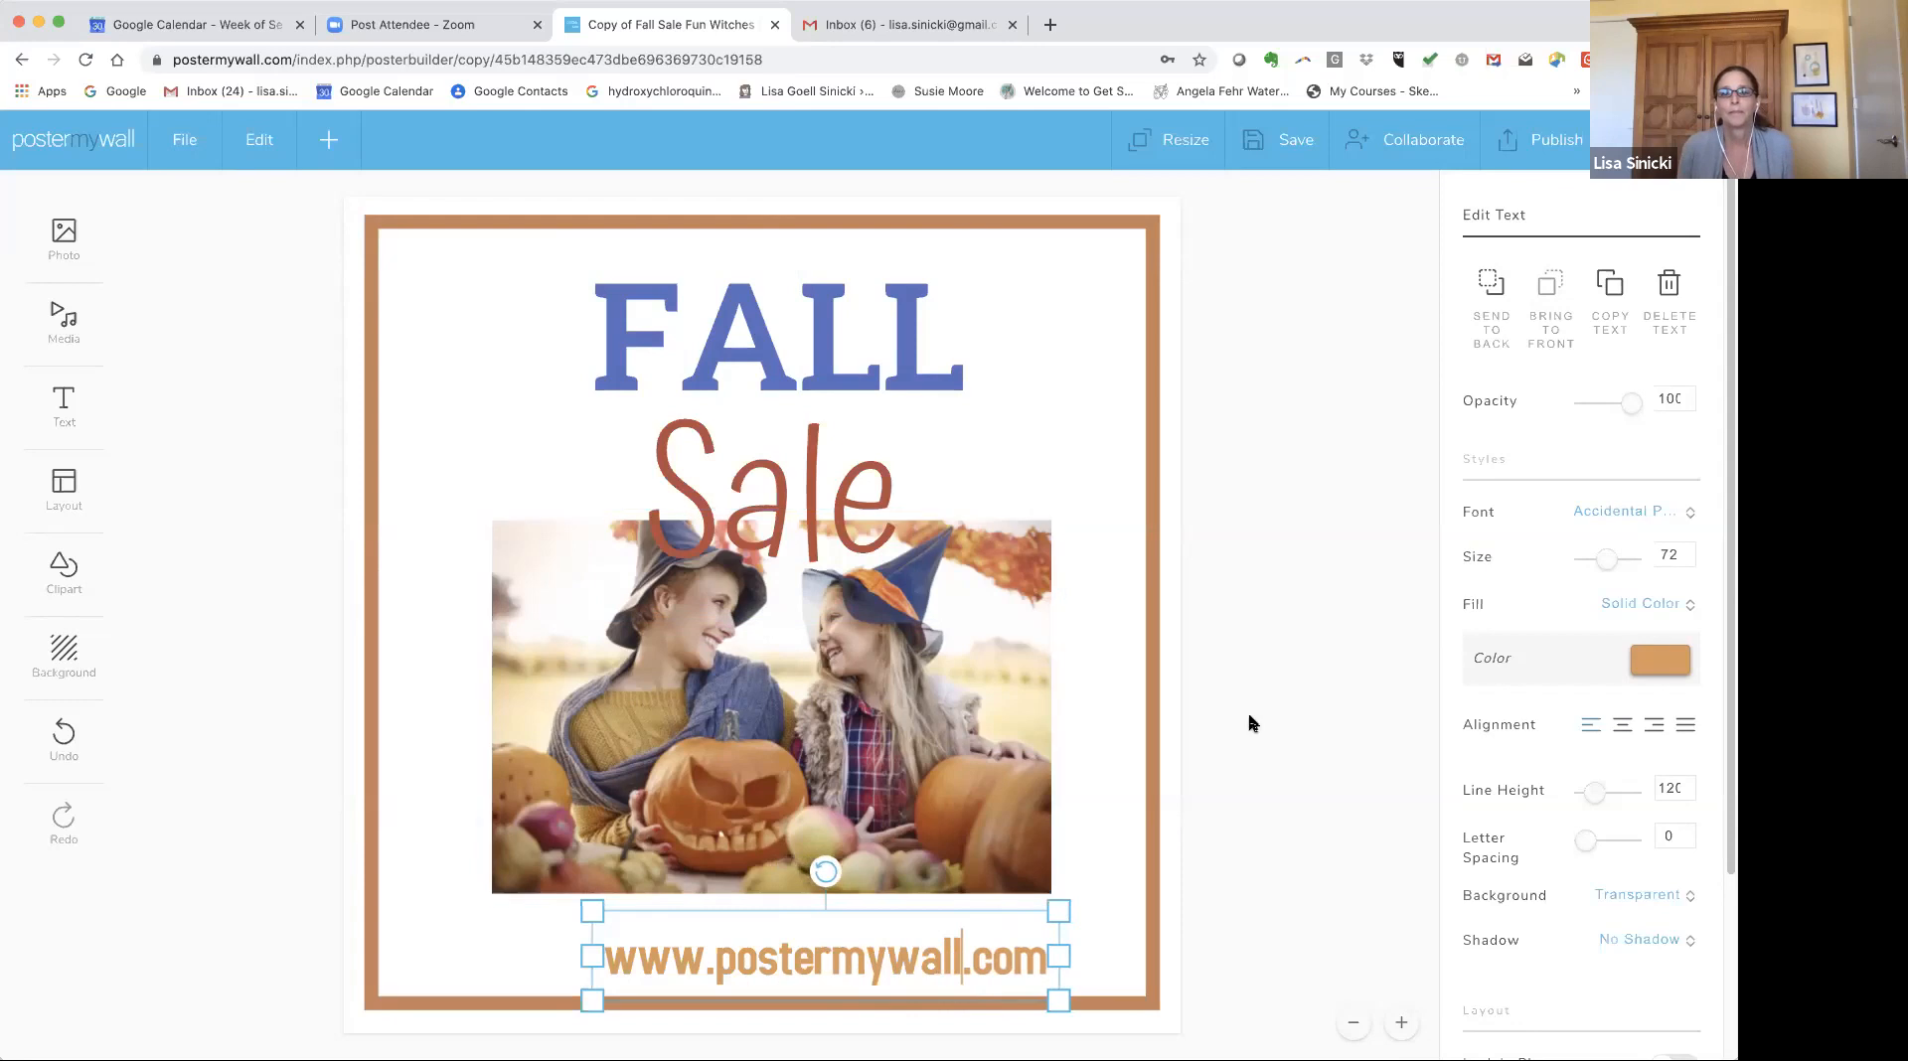
# Shift the web address text slightly left so it sits centred at the bottom of the frame.
pyautogui.click(1137, 831)
pyautogui.moveTo(851, 934); pyautogui.dragTo(831, 922)
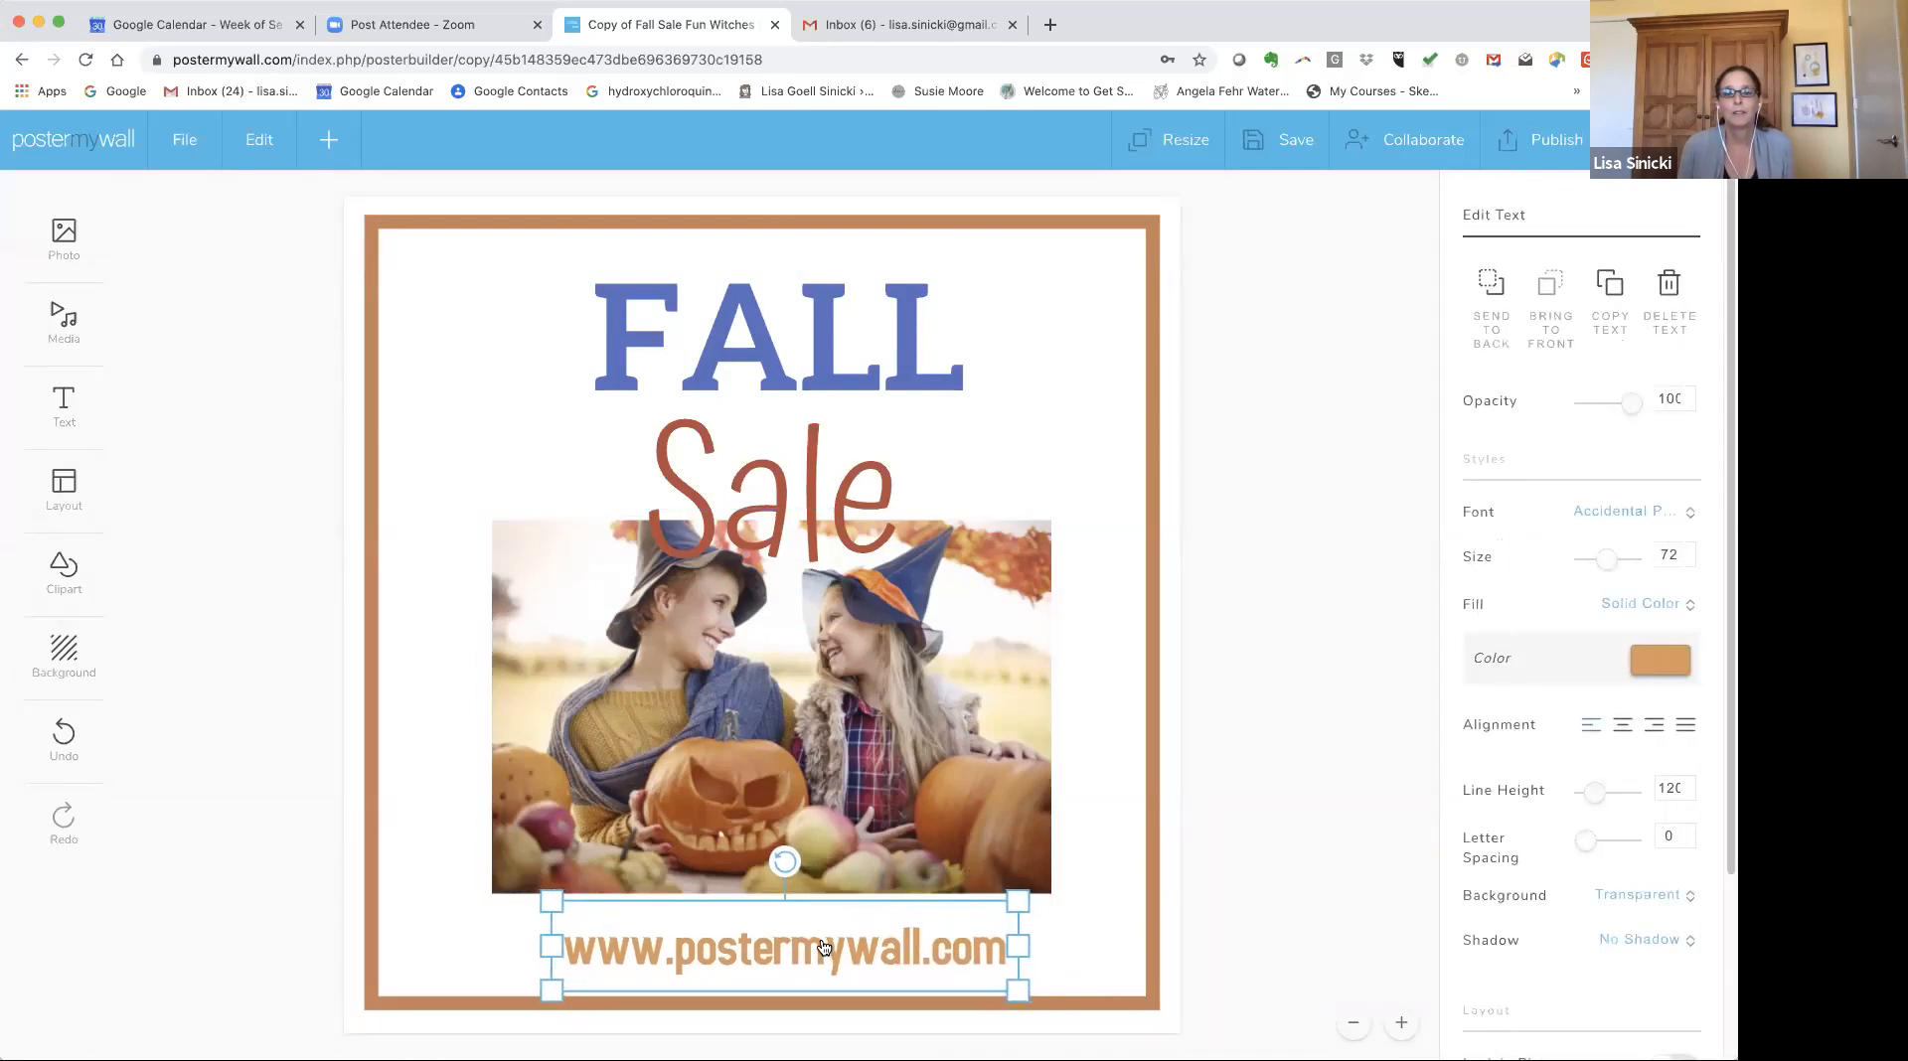
pyautogui.doubleClick(800, 947)
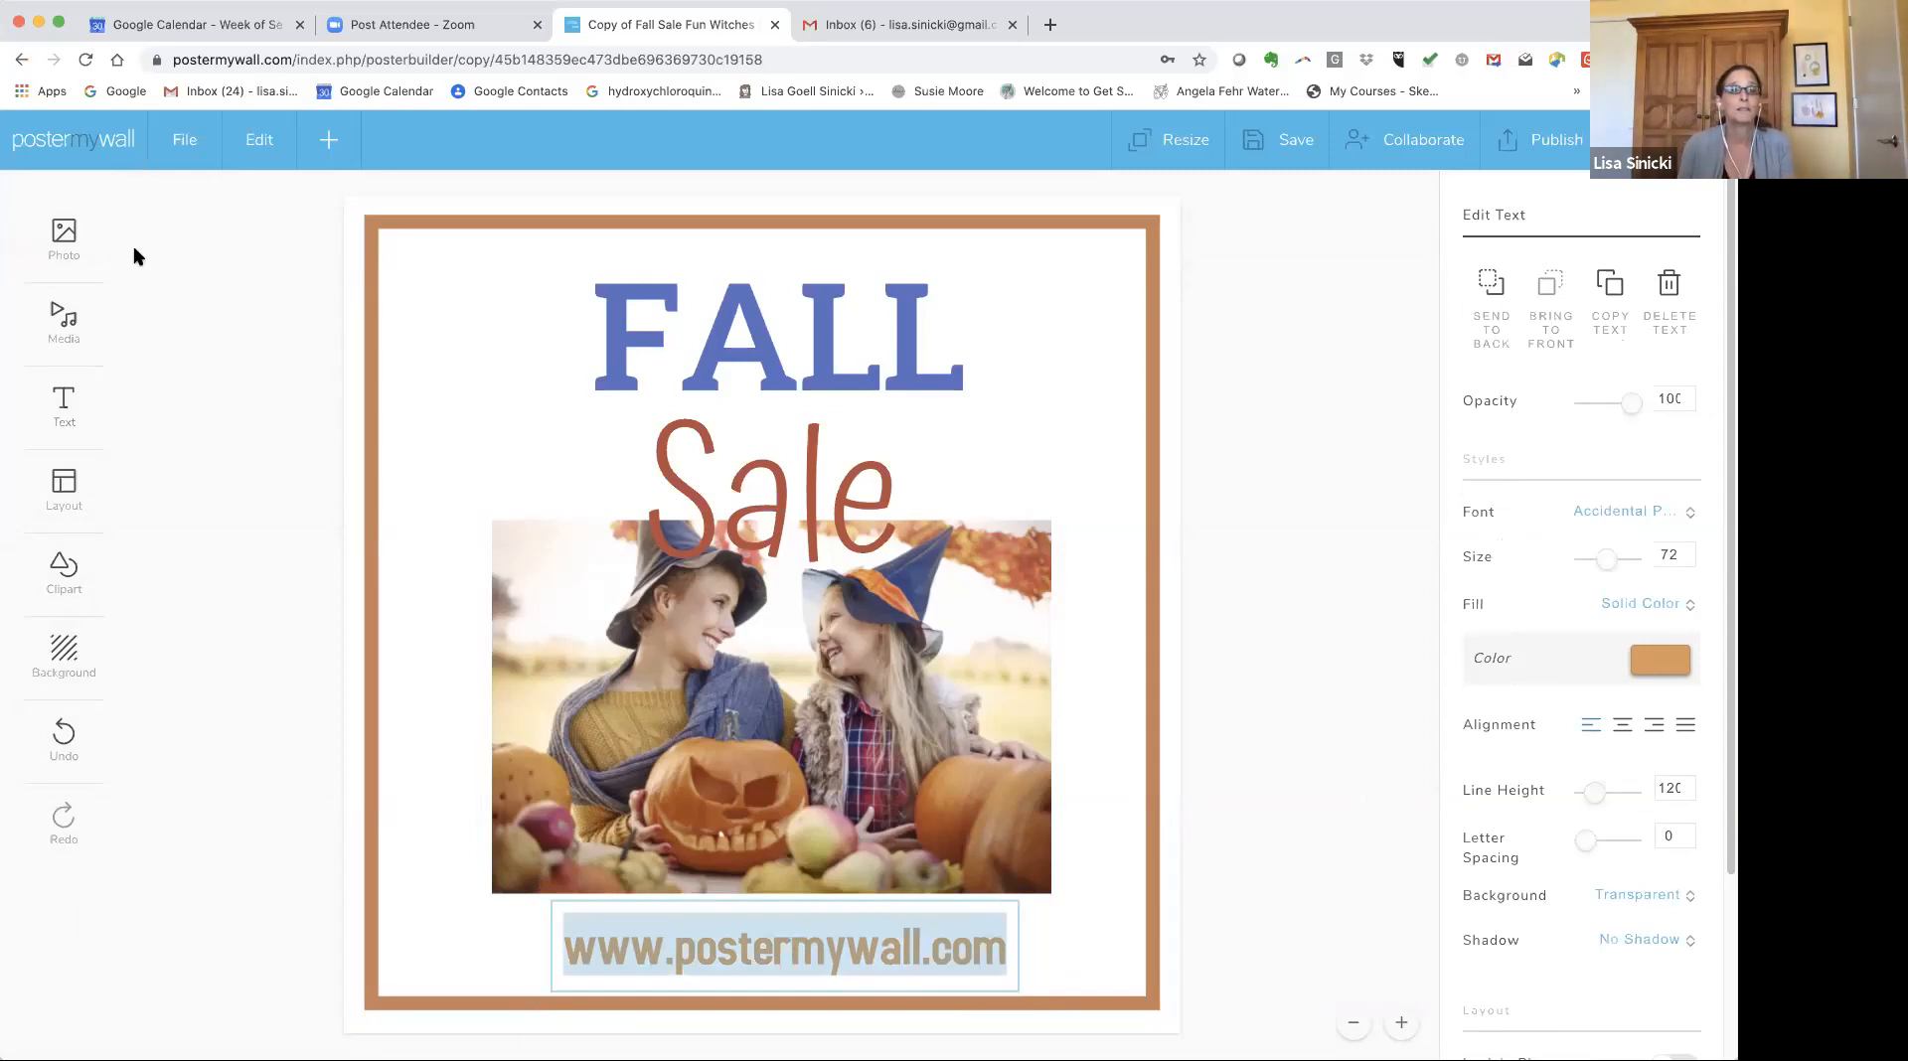
# Add a plain text box and move it just below the FALL title.
pyautogui.click(61, 402)
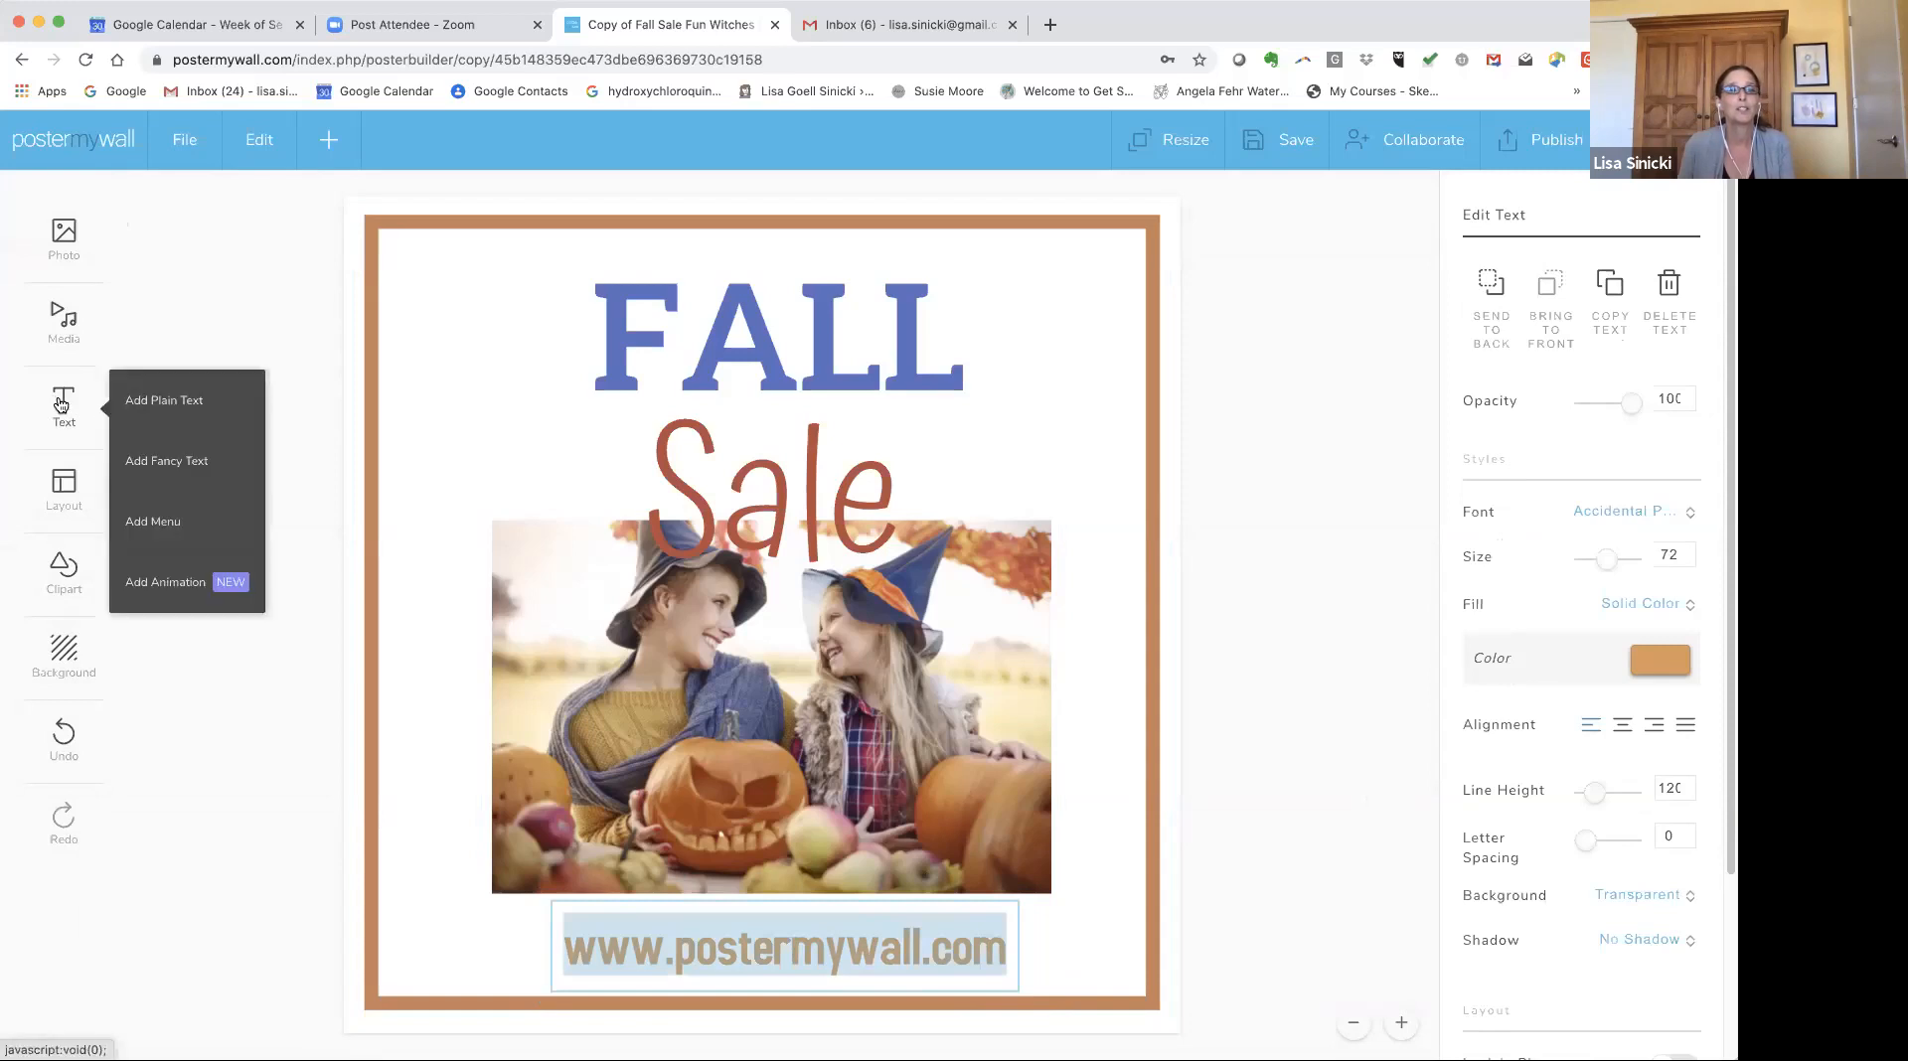
pyautogui.click(151, 400)
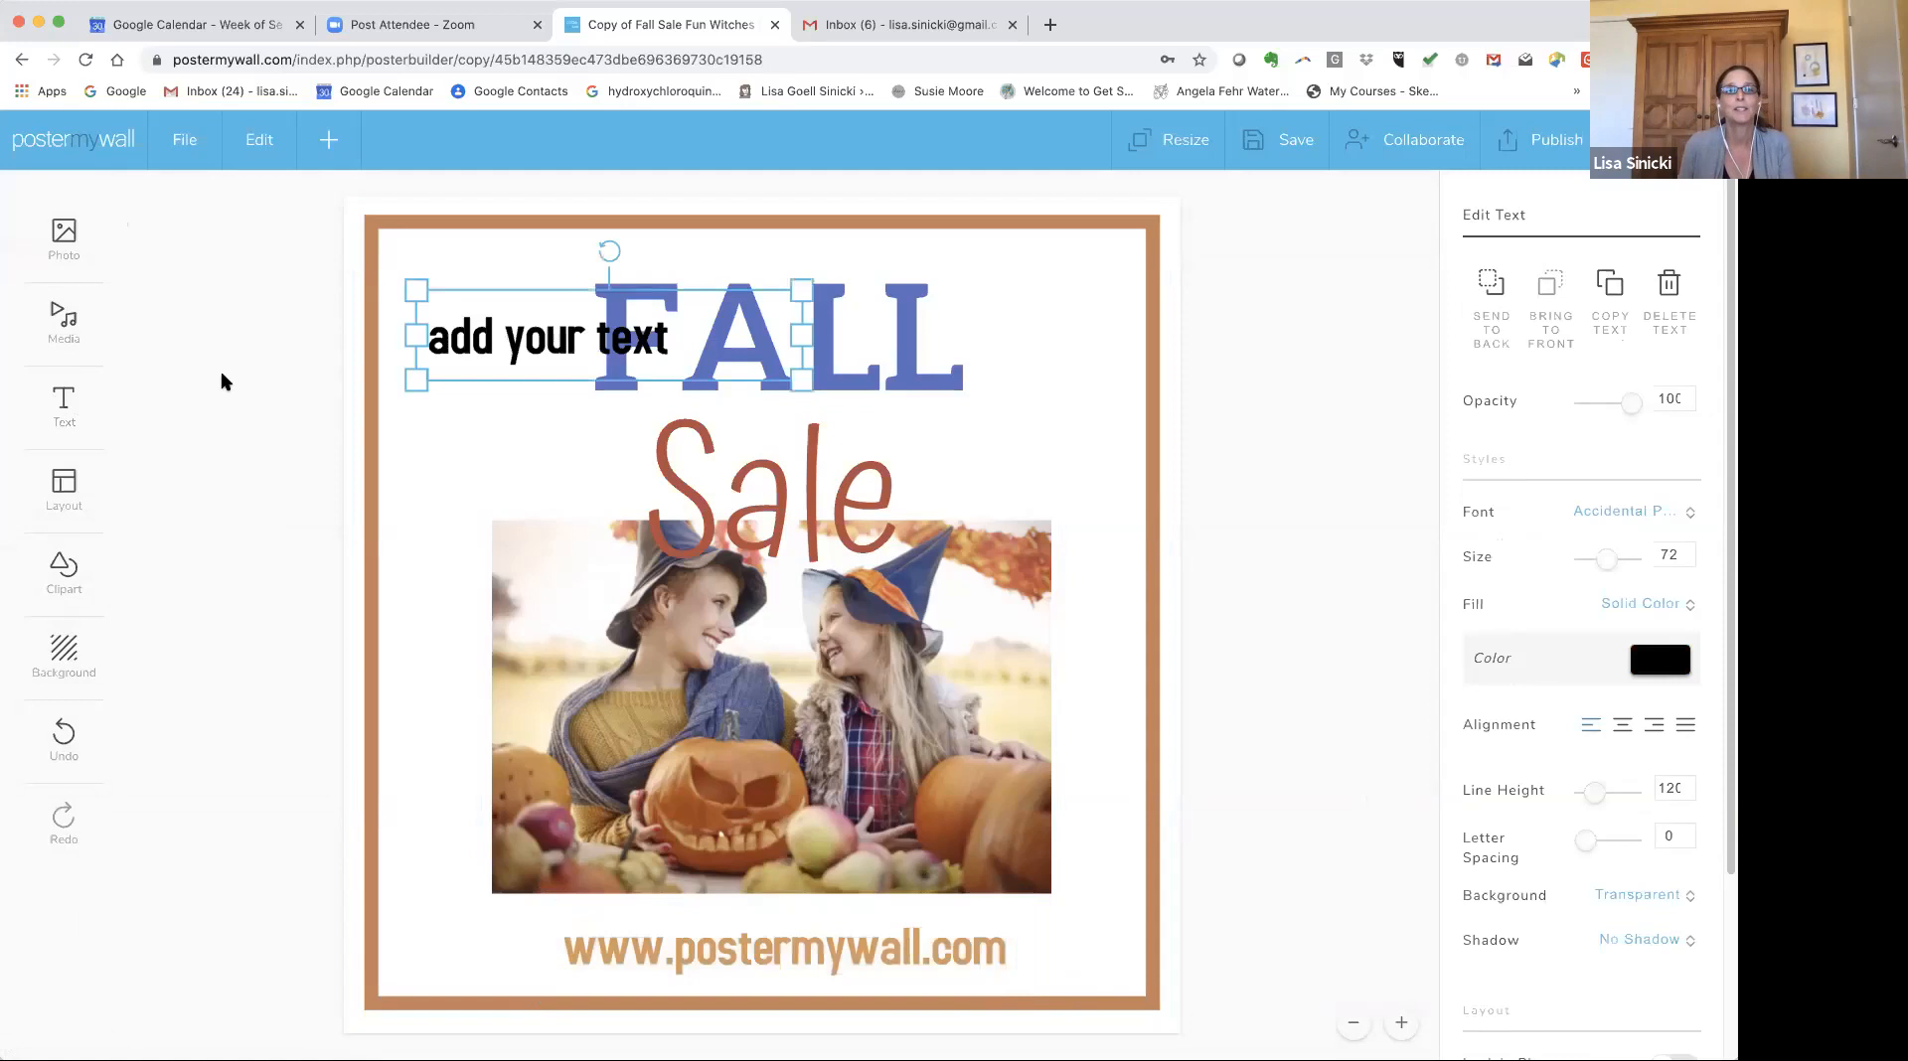
pyautogui.moveTo(498, 307); pyautogui.dragTo(482, 415)
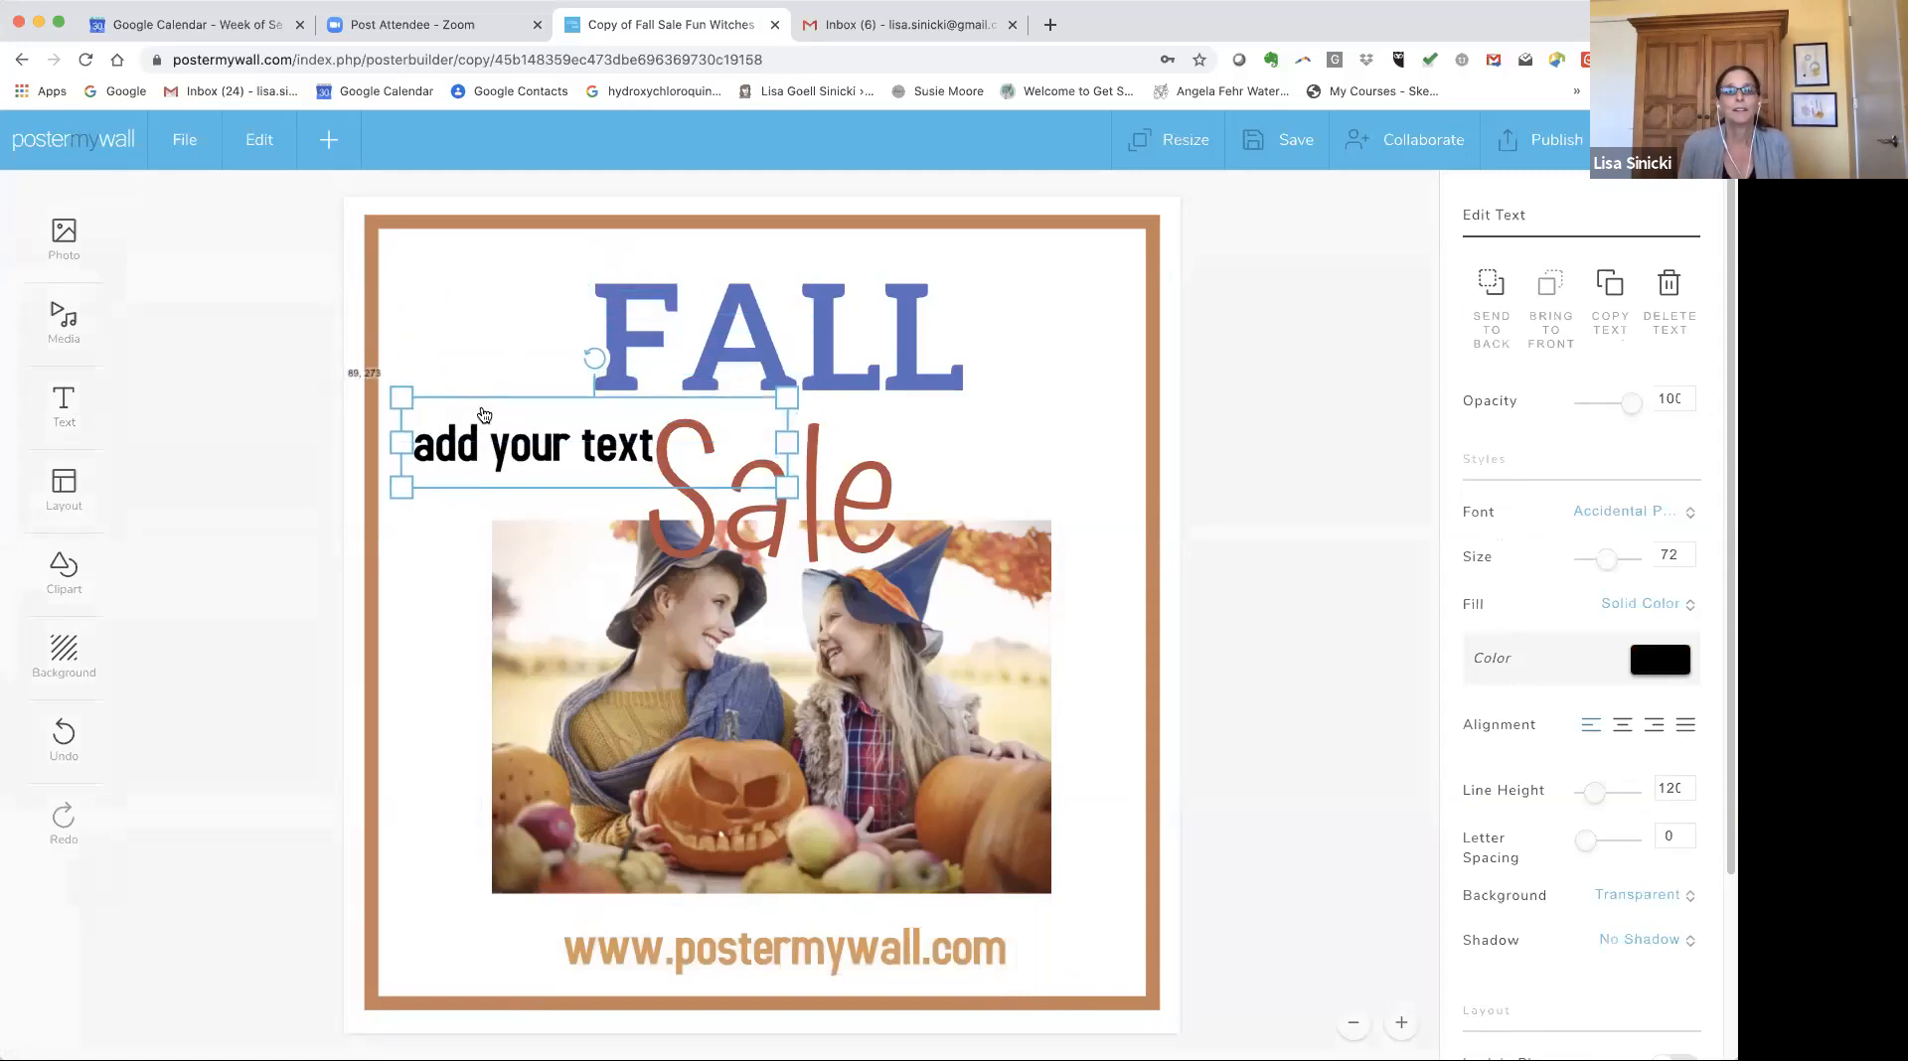
# Replace the word your with blue in the new text so it reads add blue text.
pyautogui.click(516, 450)
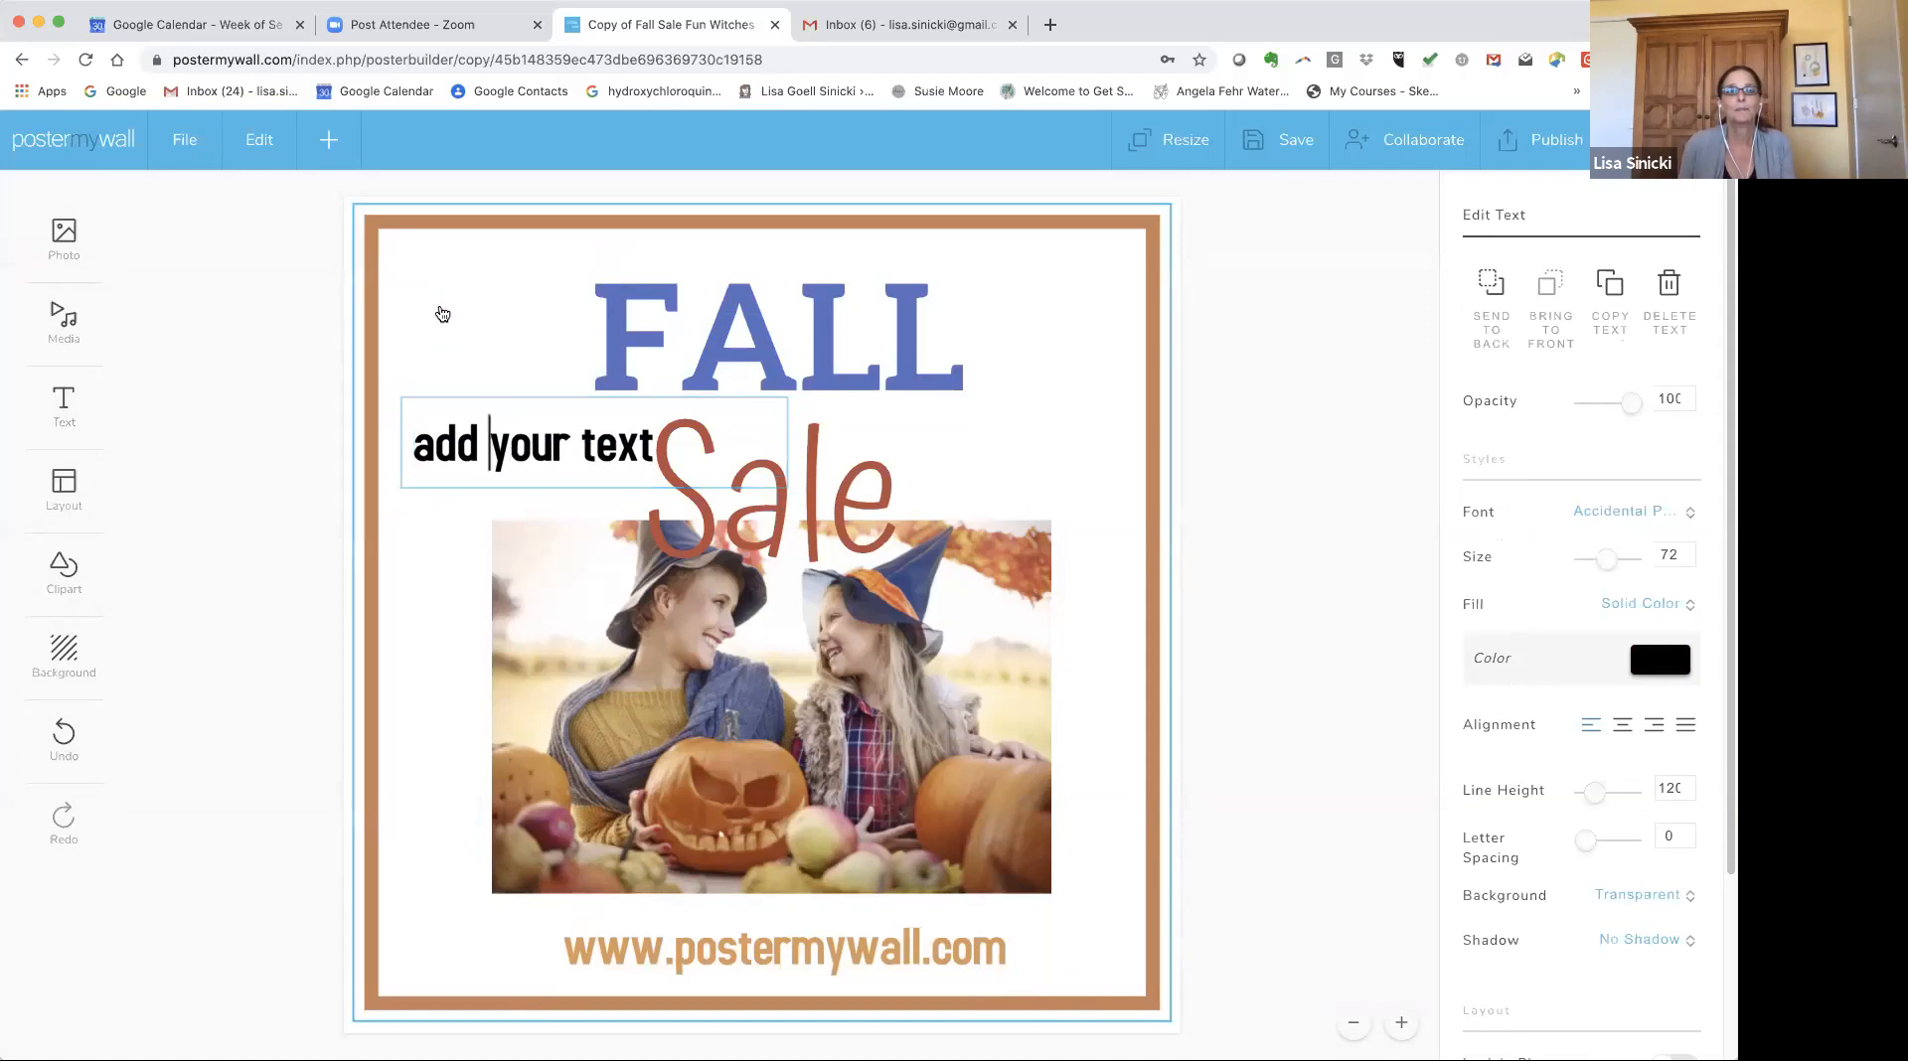
pyautogui.click(133, 354)
pyautogui.click(512, 447)
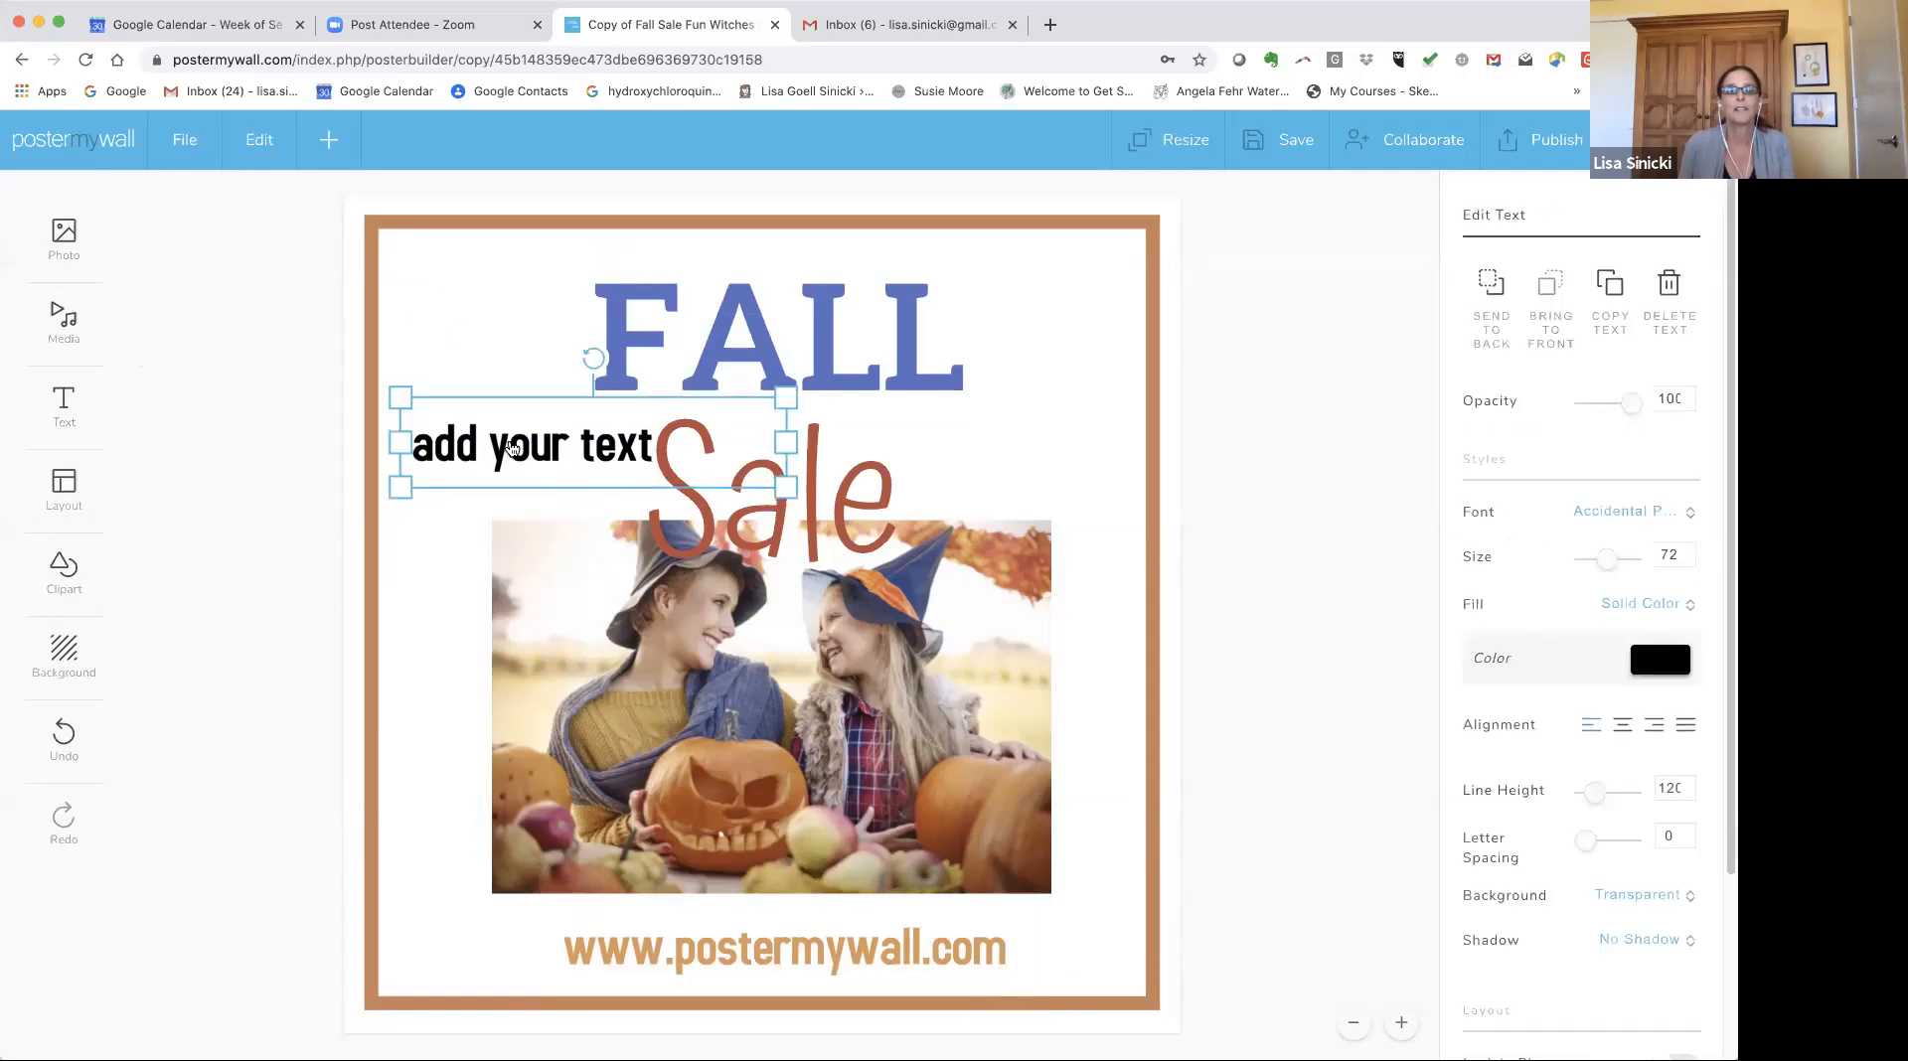
pyautogui.doubleClick(514, 451)
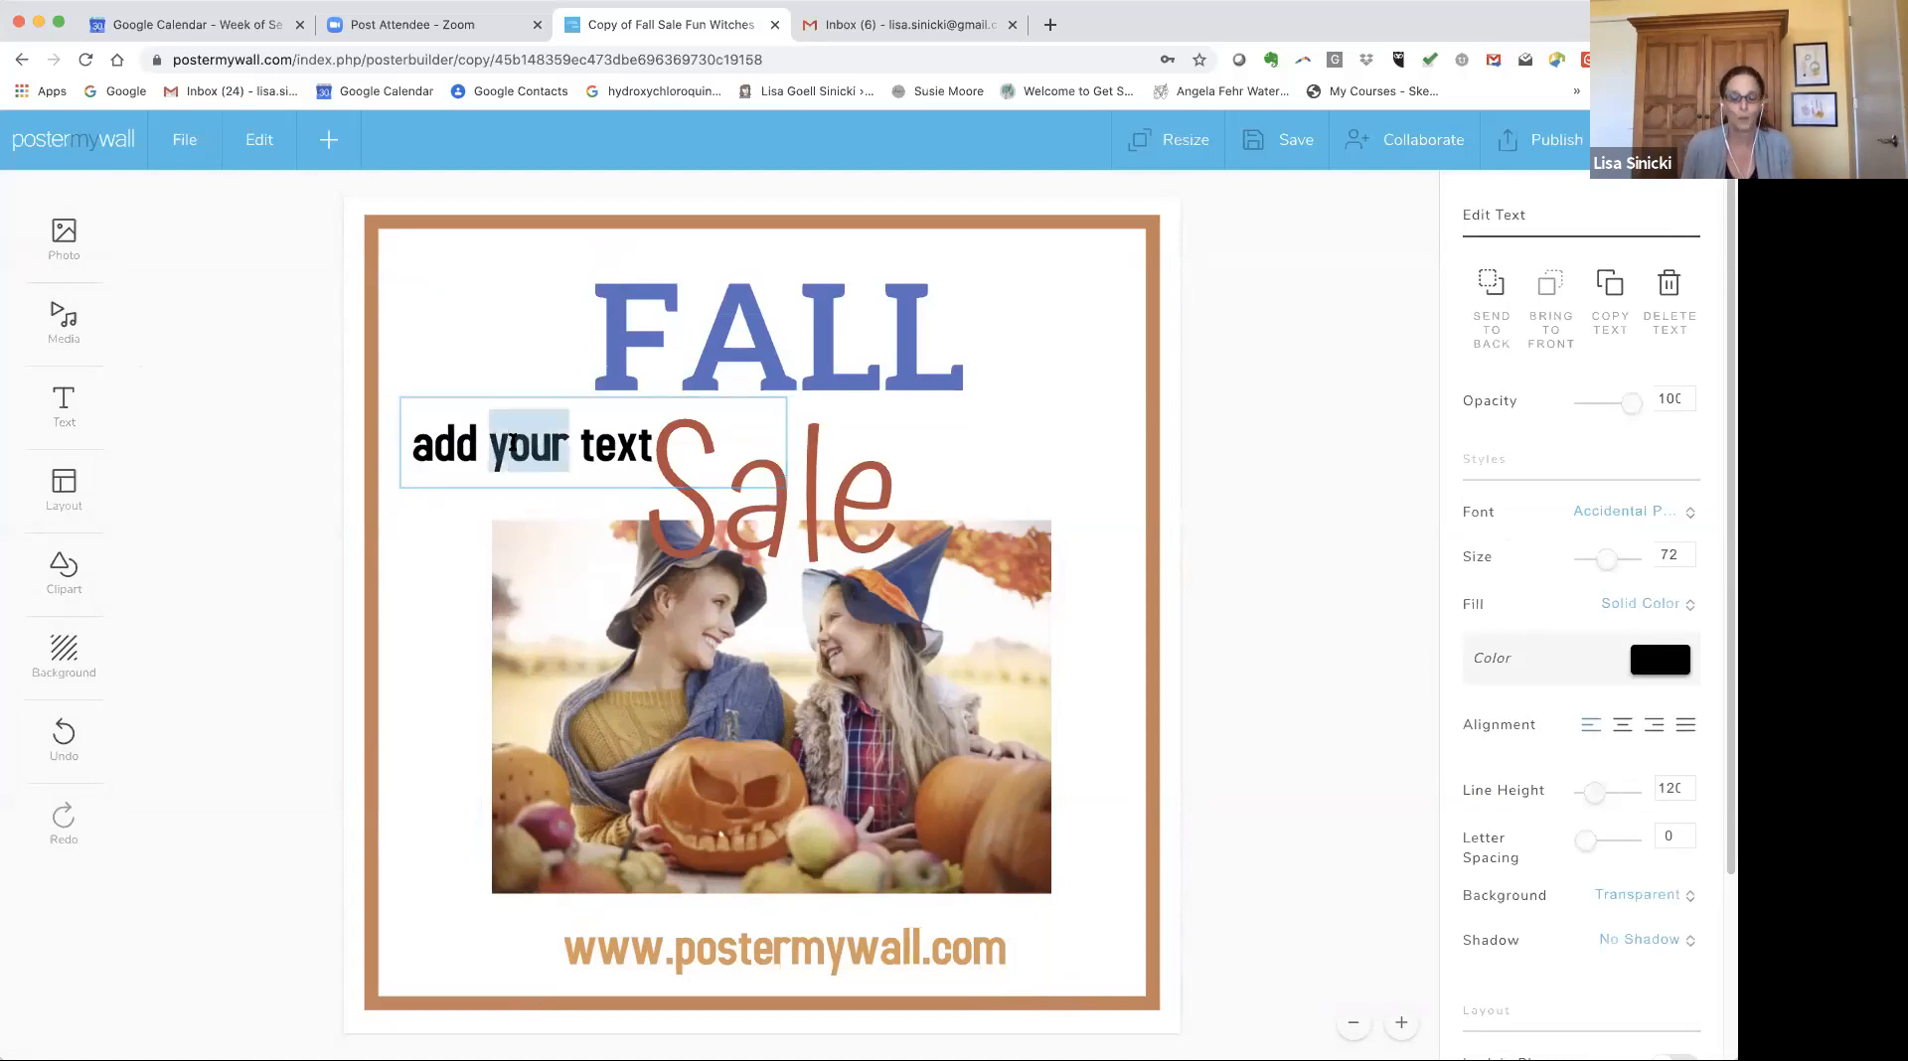
pyautogui.write('blue')
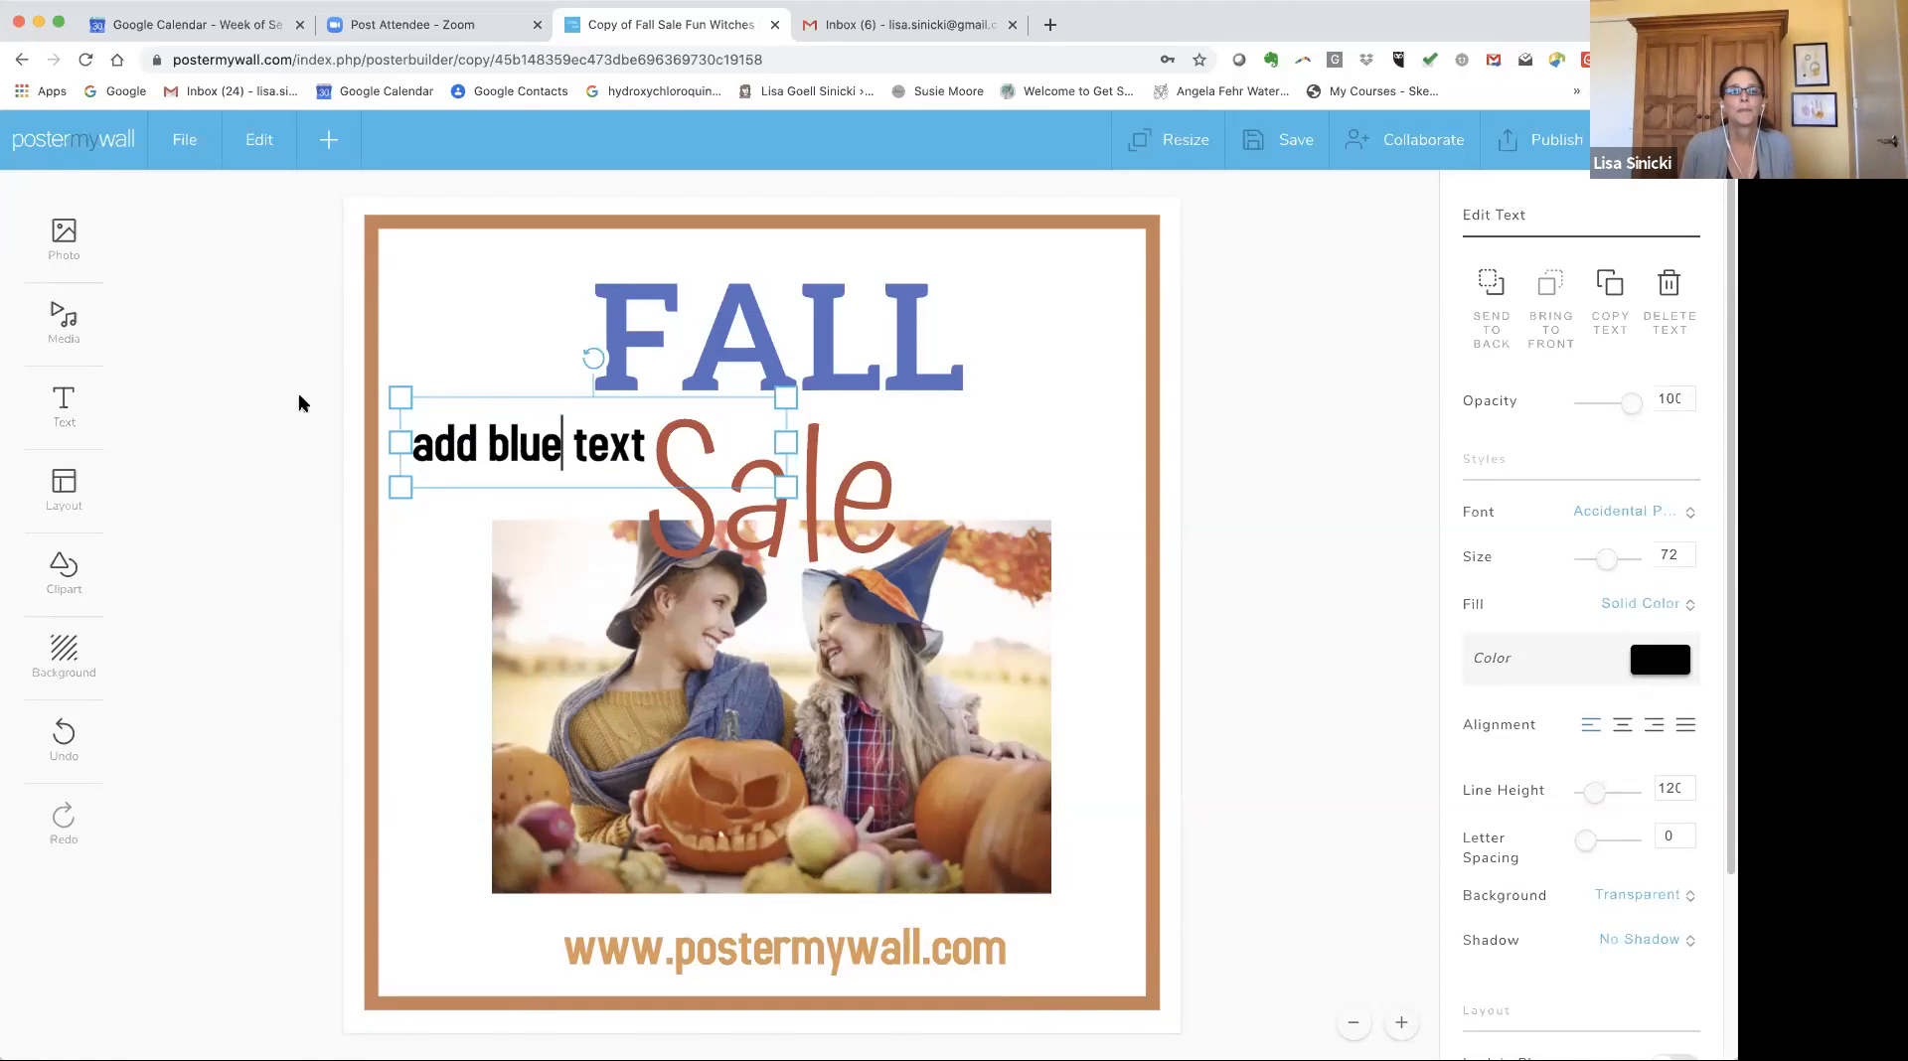
# Adjust the new text's size, trying 32 and ending at about 51 by resizing its box.
pyautogui.click(520, 422)
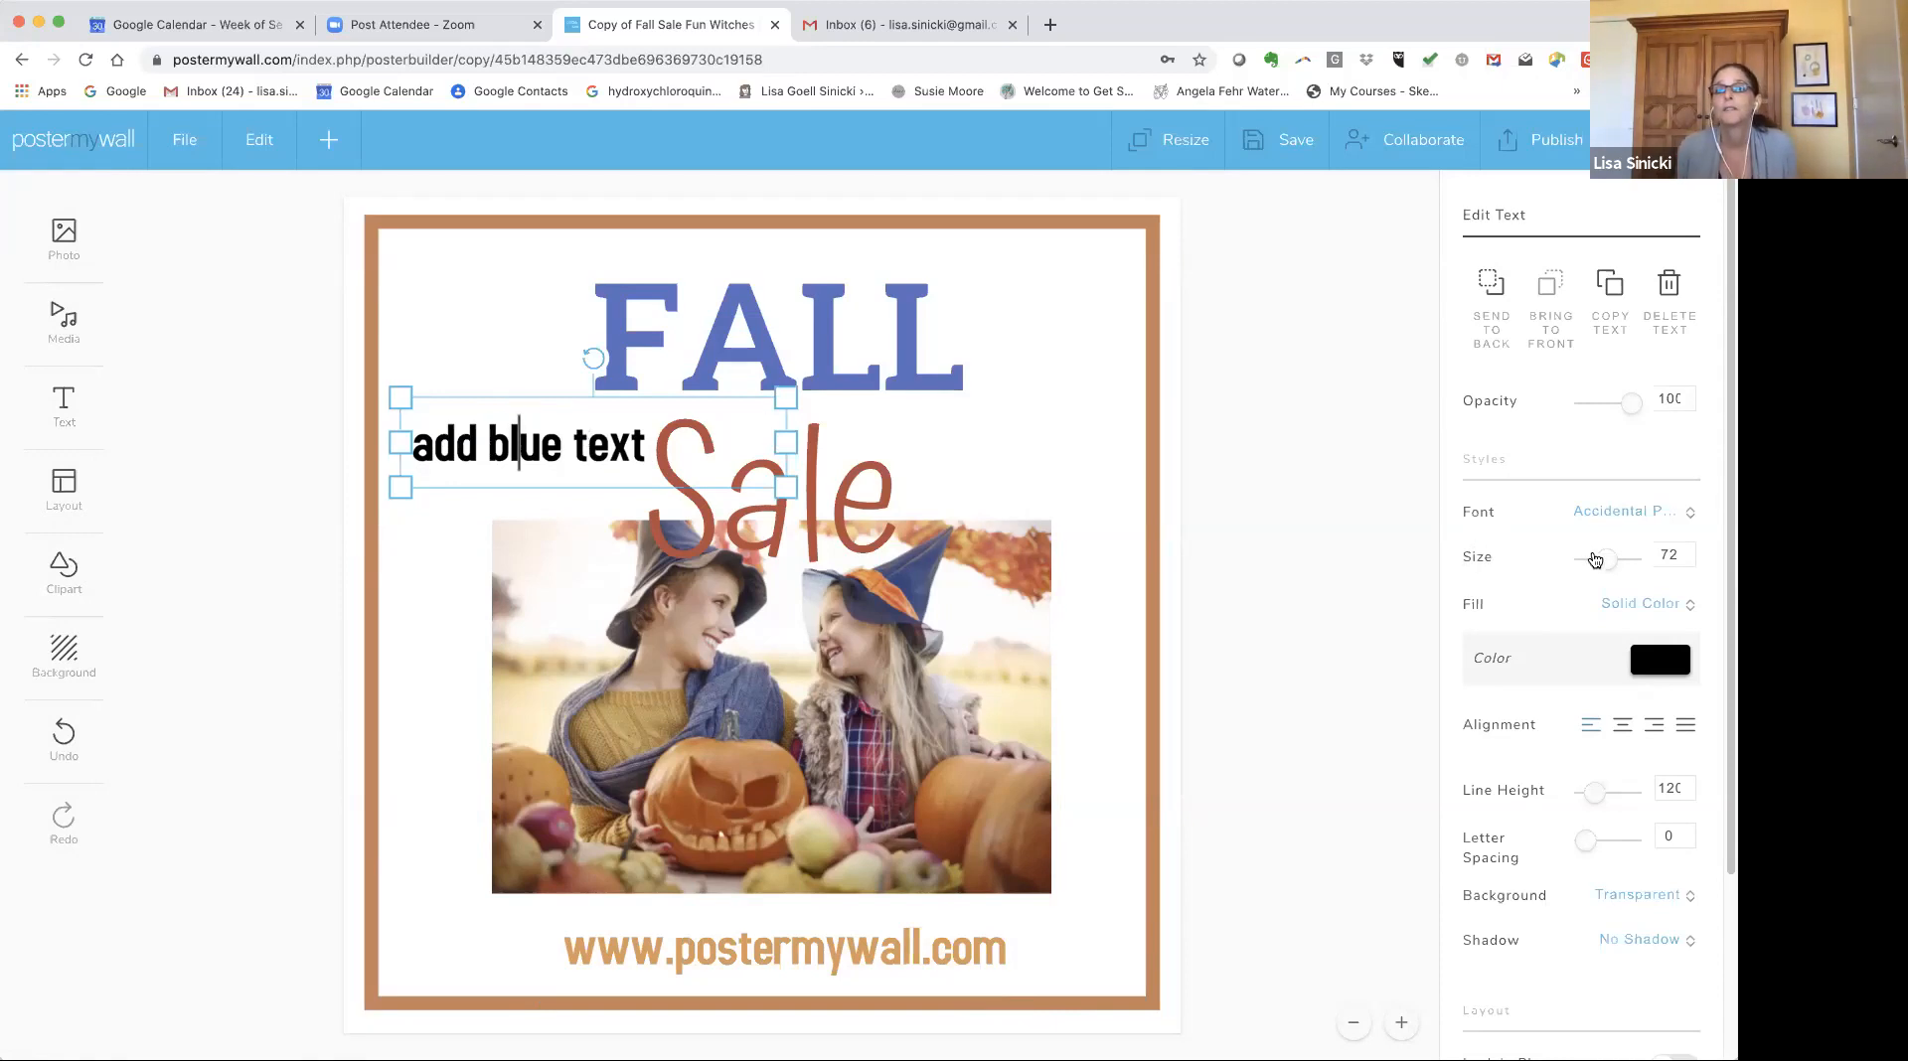
pyautogui.moveTo(1600, 555)
pyautogui.mouseDown()
pyautogui.moveTo(1623, 557)
pyautogui.moveTo(1602, 557)
pyautogui.mouseUp()
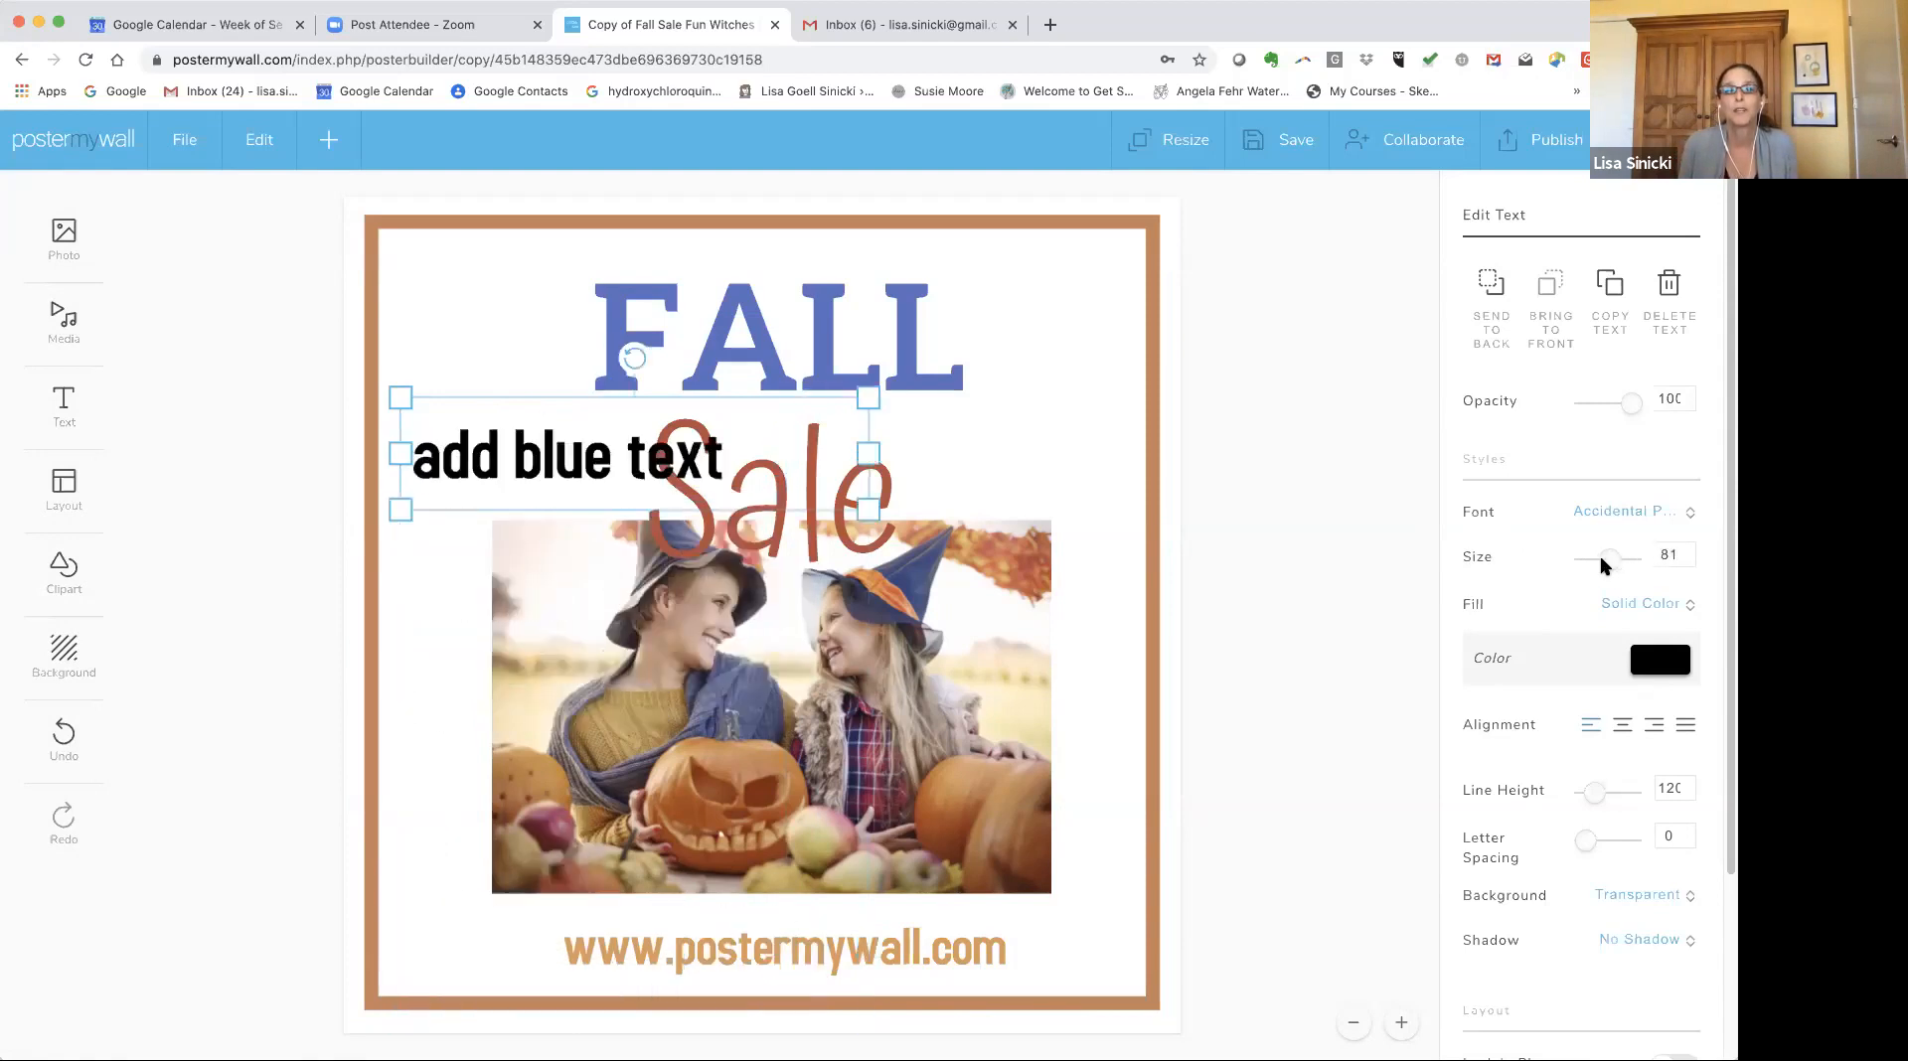
pyautogui.click(1678, 557)
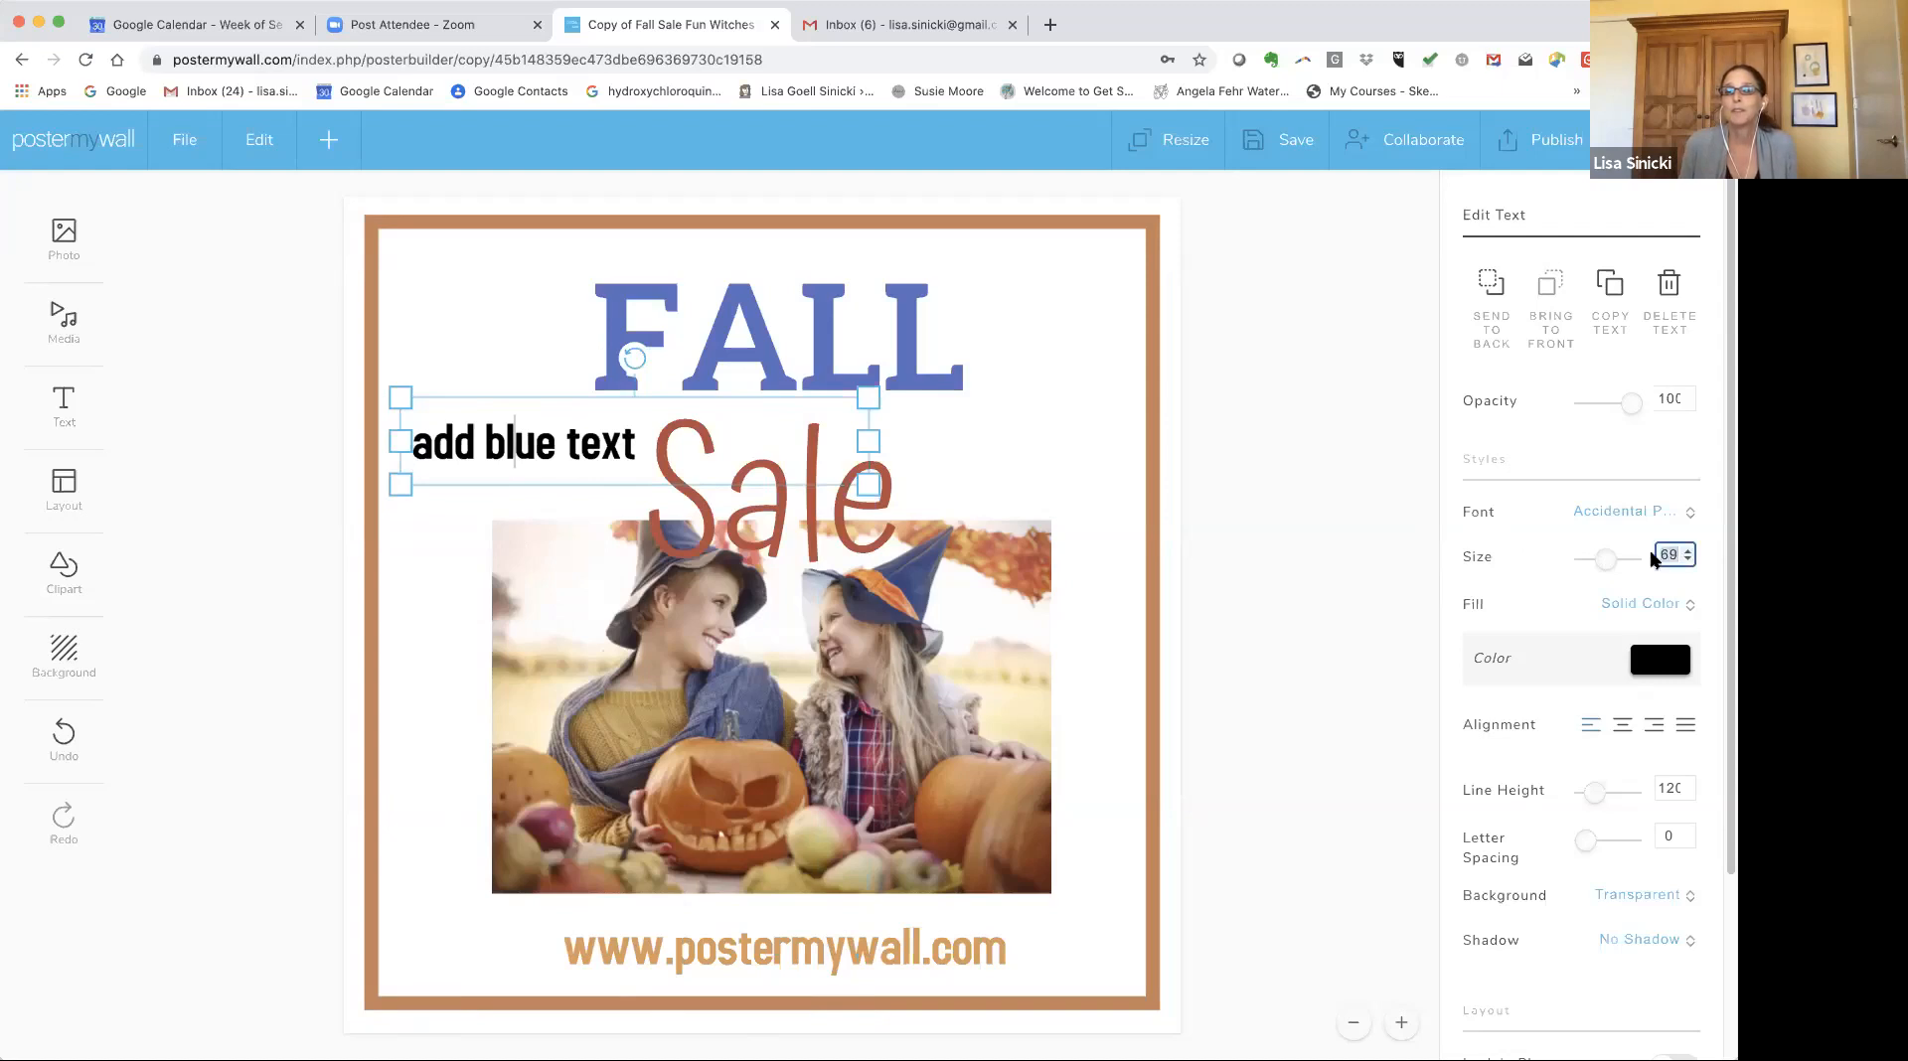
pyautogui.write('32')
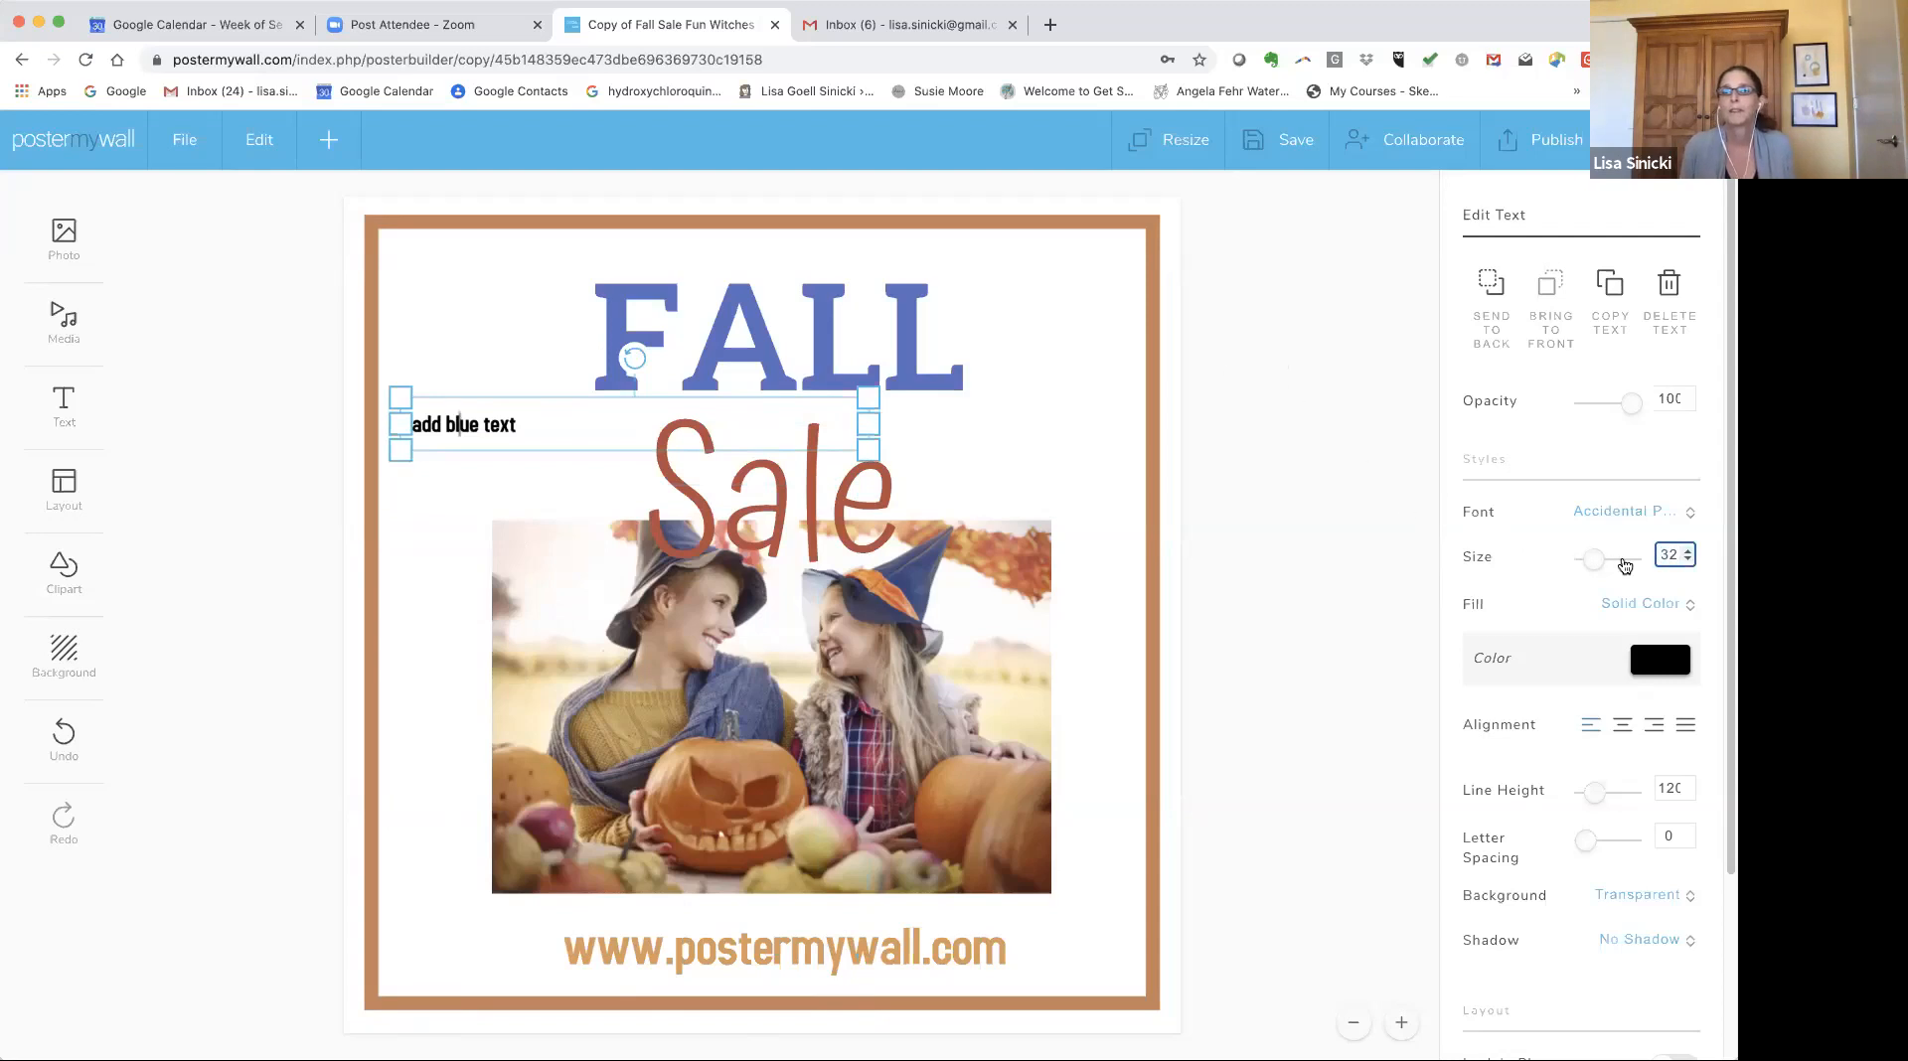
pyautogui.click(1688, 548)
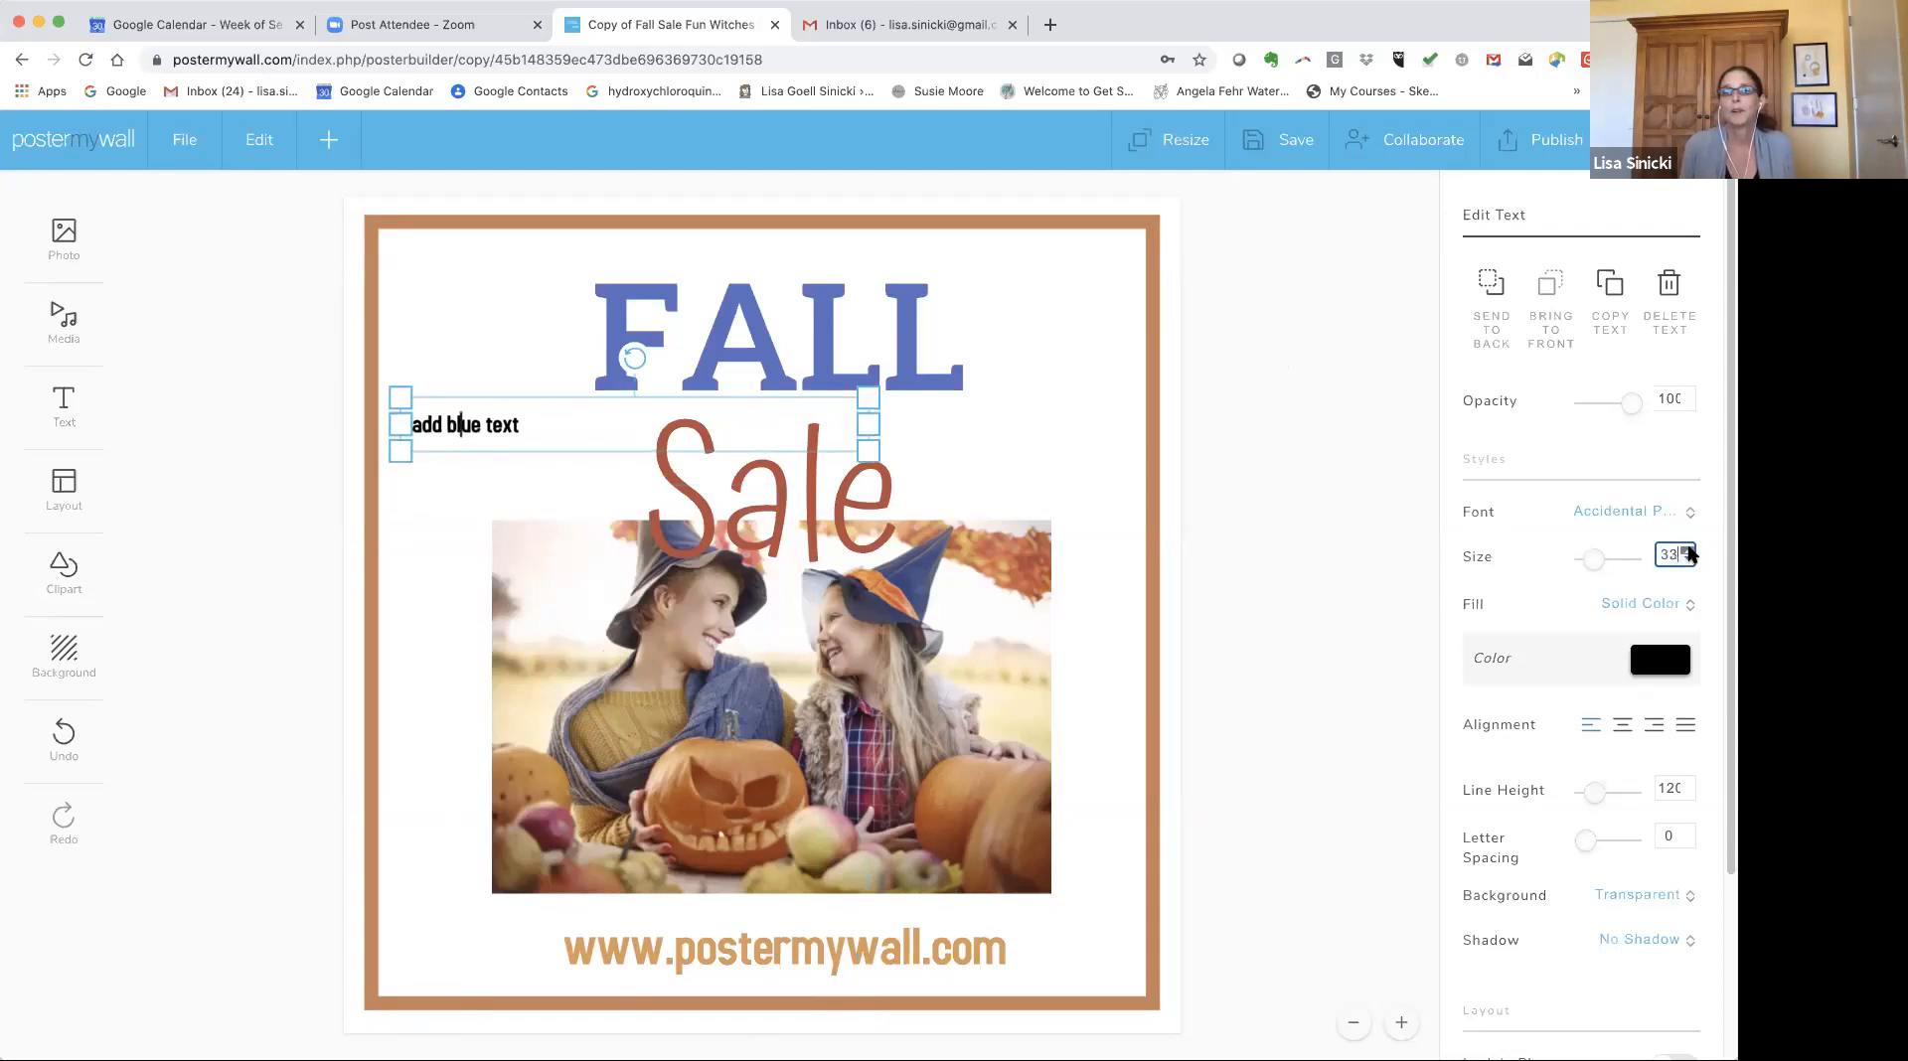
pyautogui.click(1688, 550)
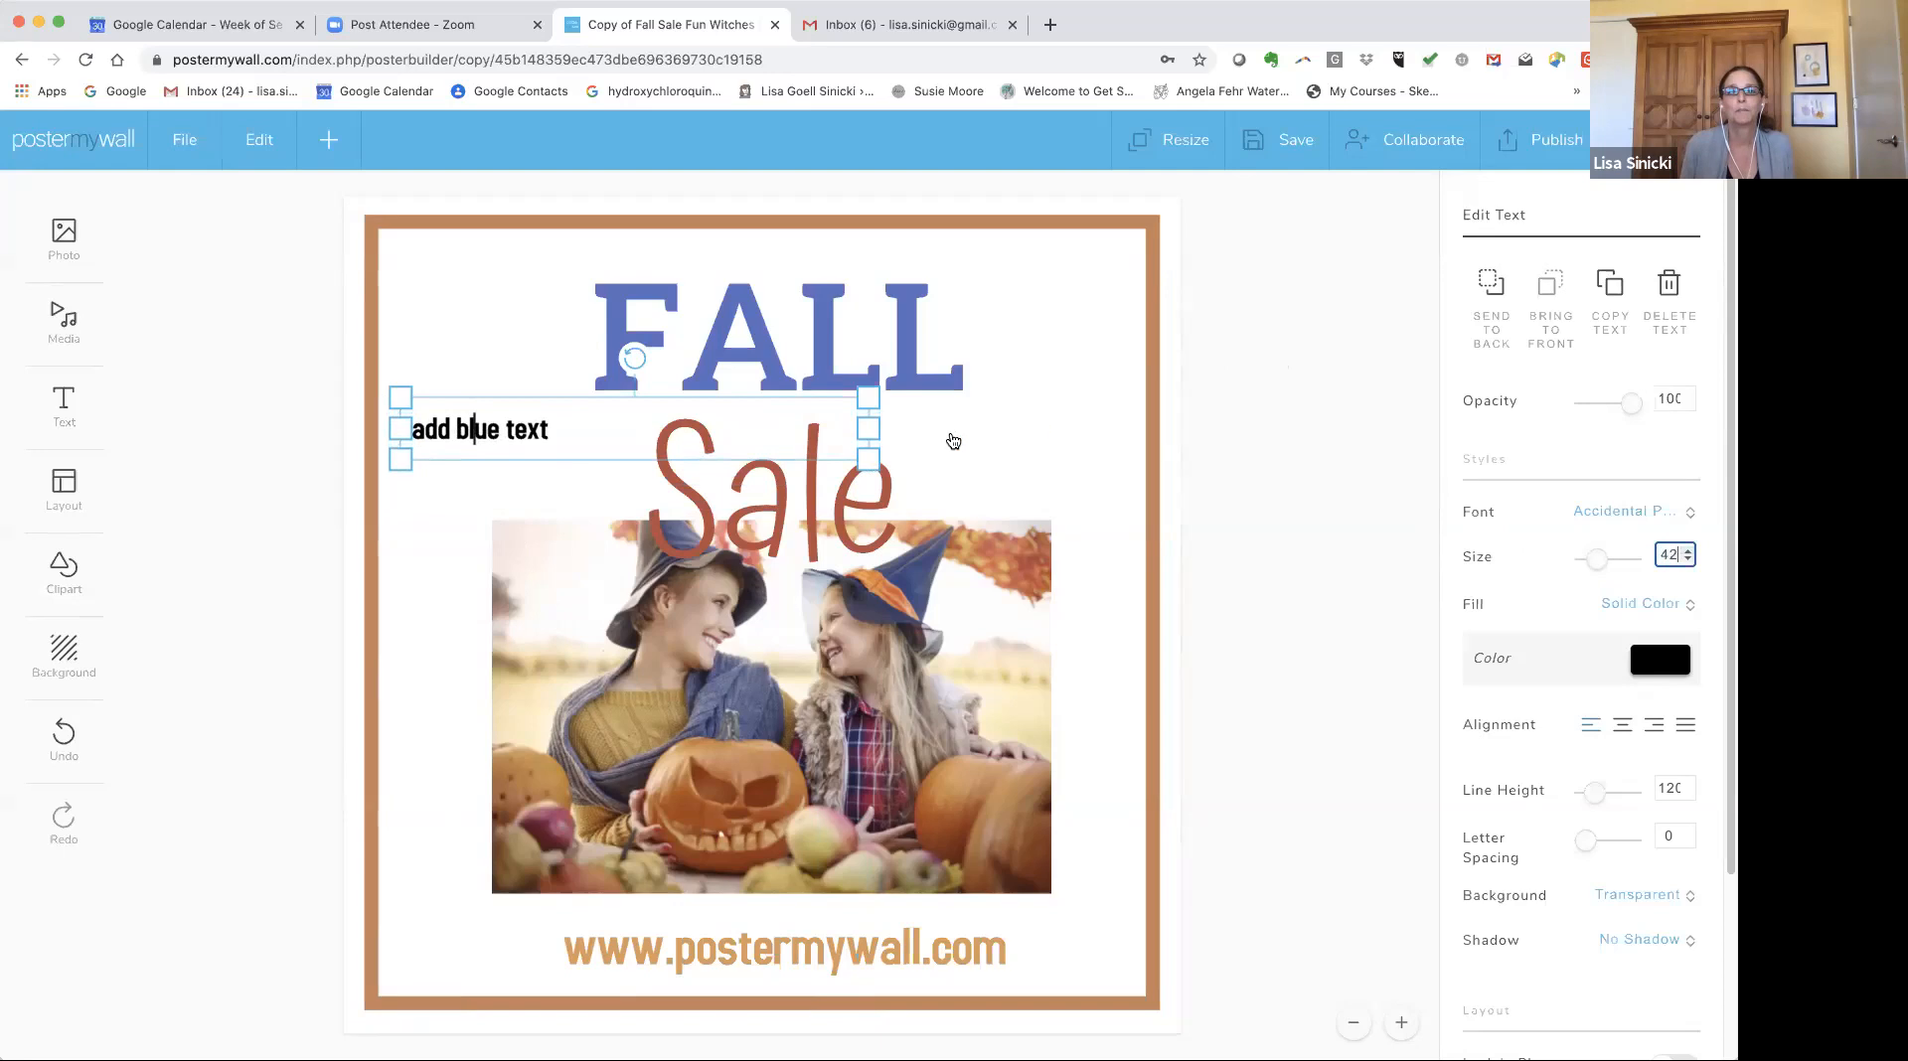
pyautogui.moveTo(865, 458); pyautogui.dragTo(910, 519)
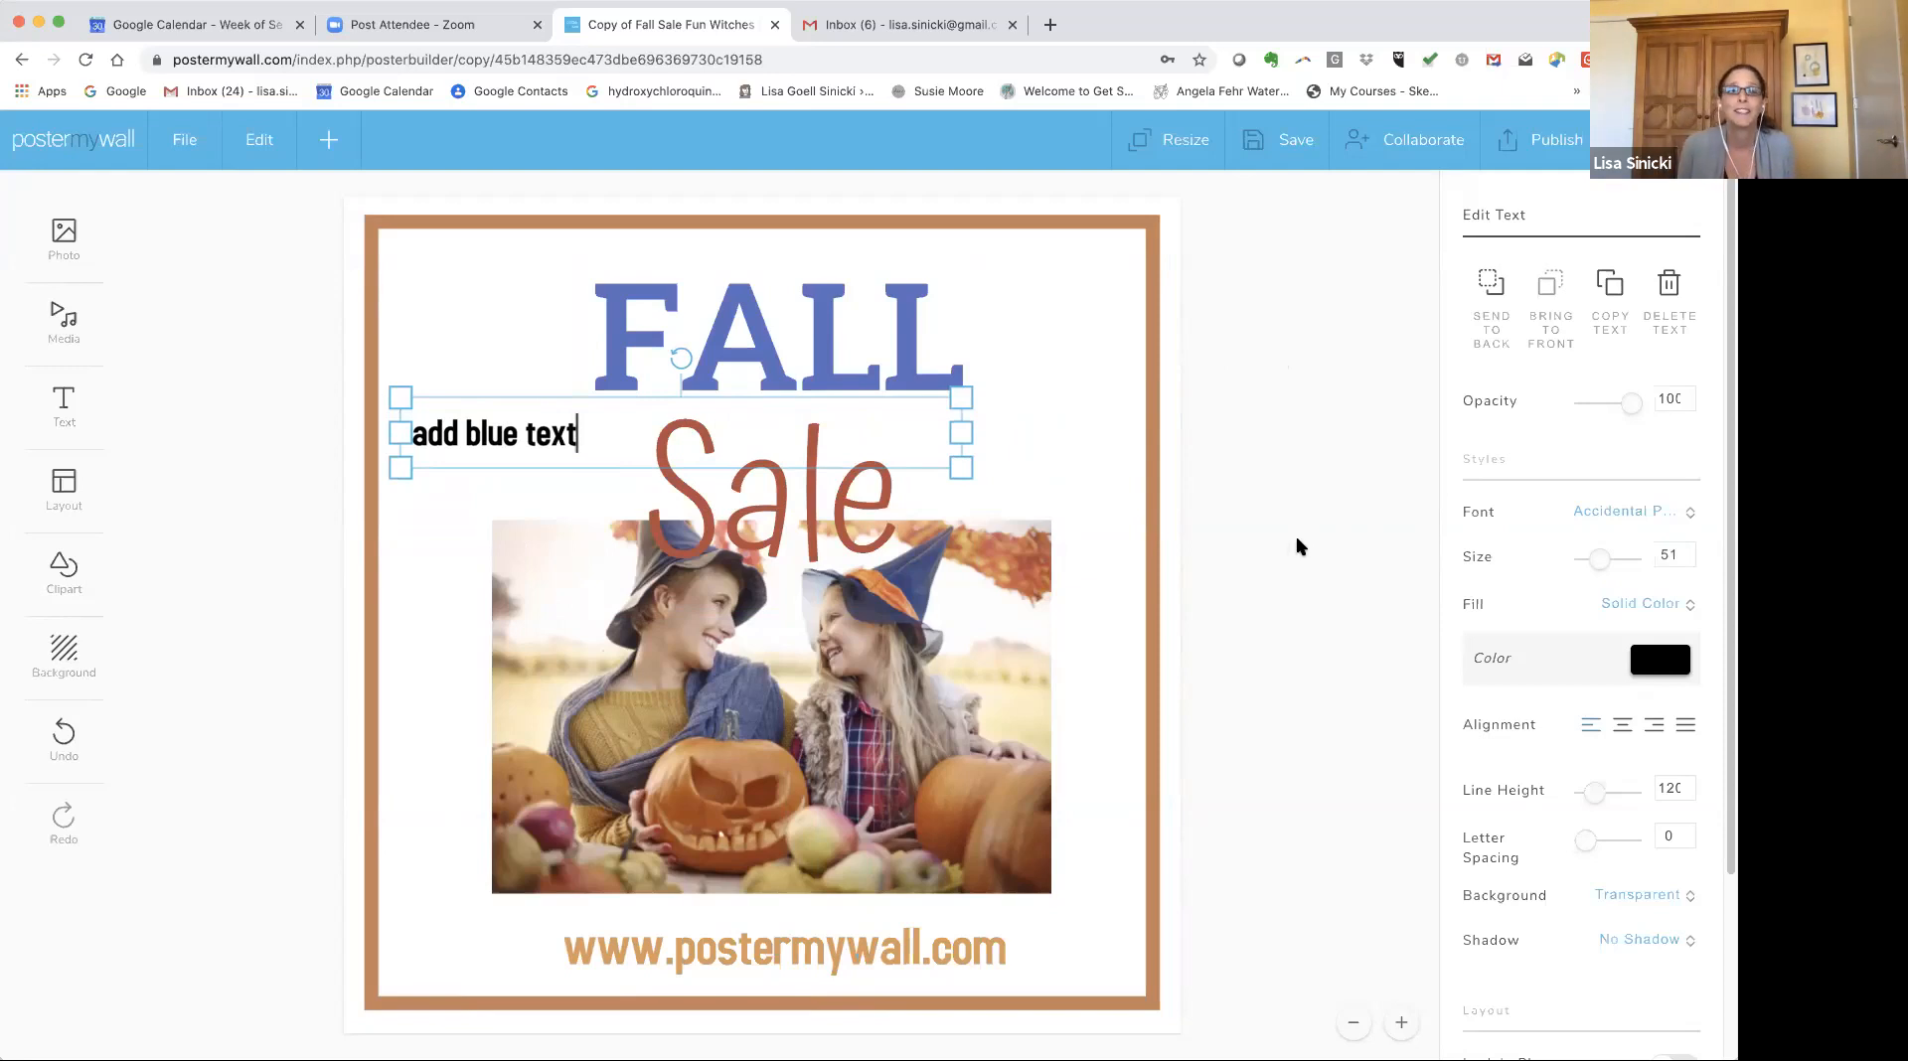
# Change the new text's font to Agent Orange and enlarge it to about size 66.
pyautogui.click(1622, 516)
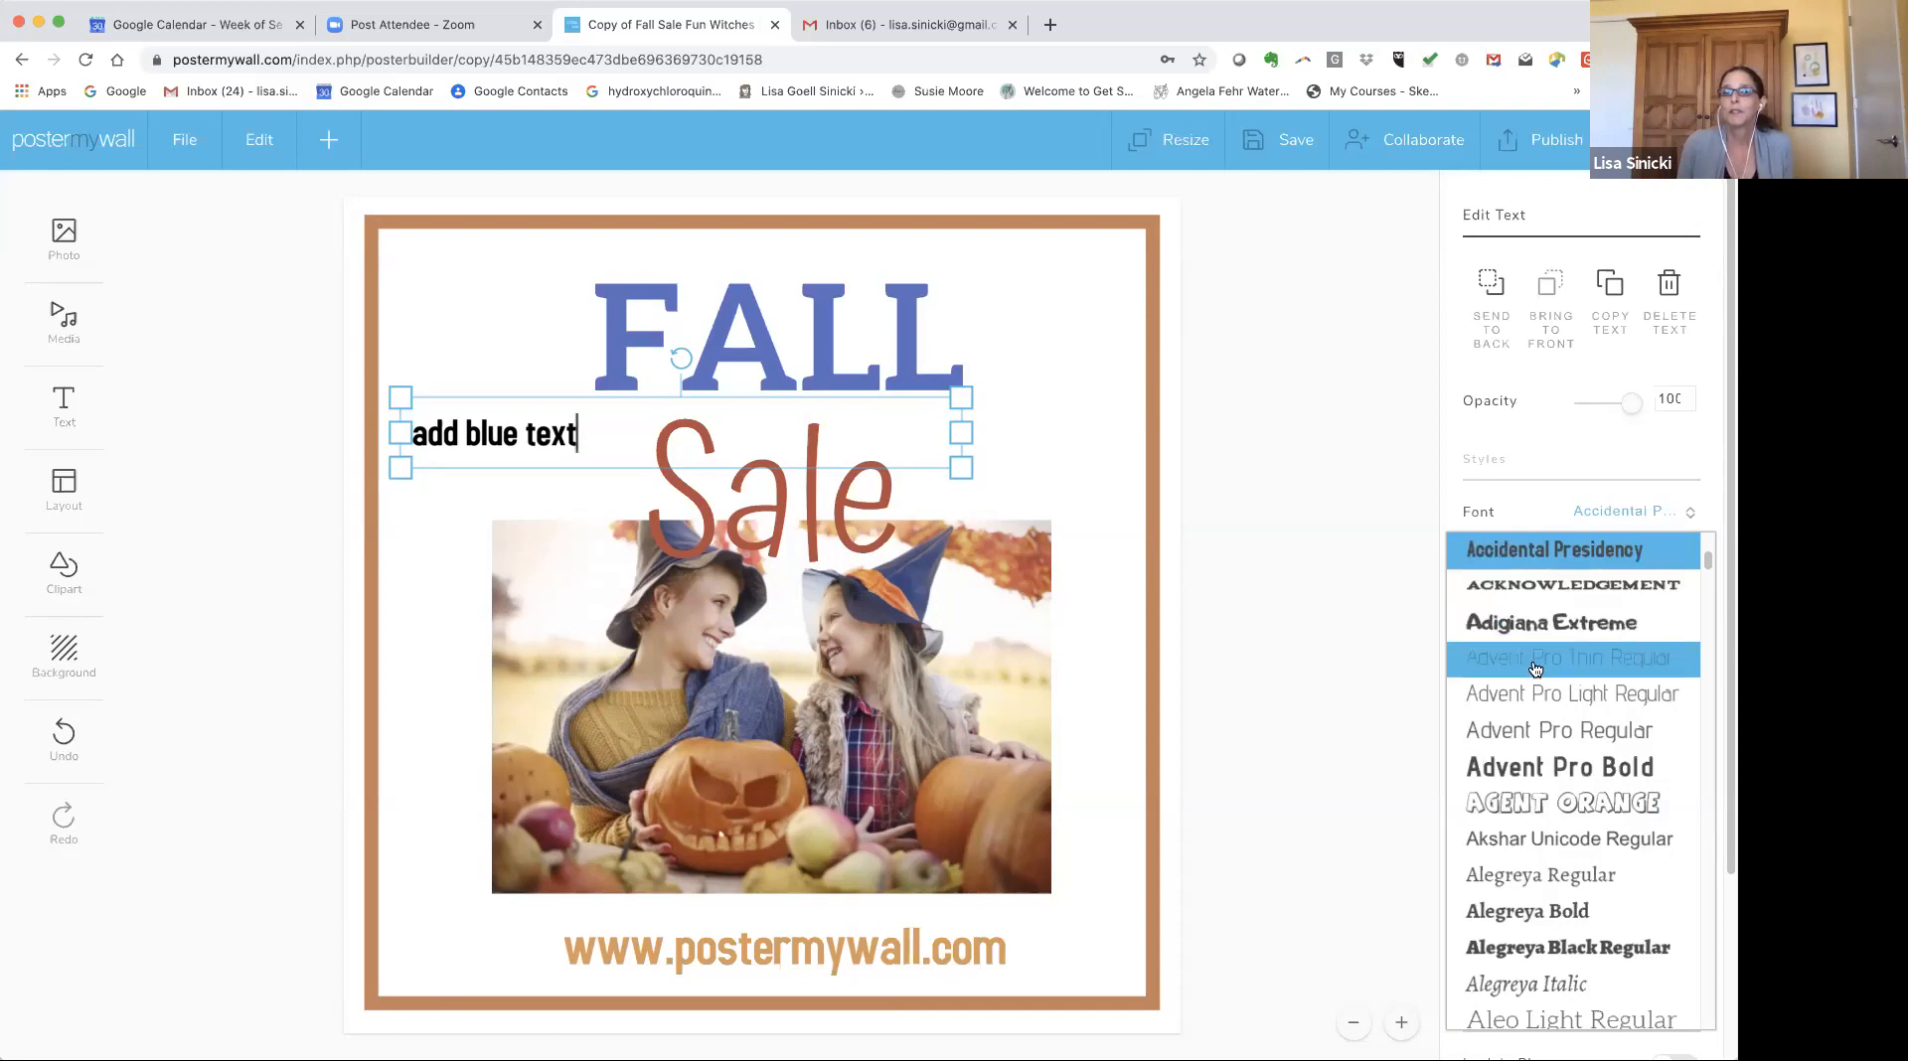
pyautogui.click(1567, 807)
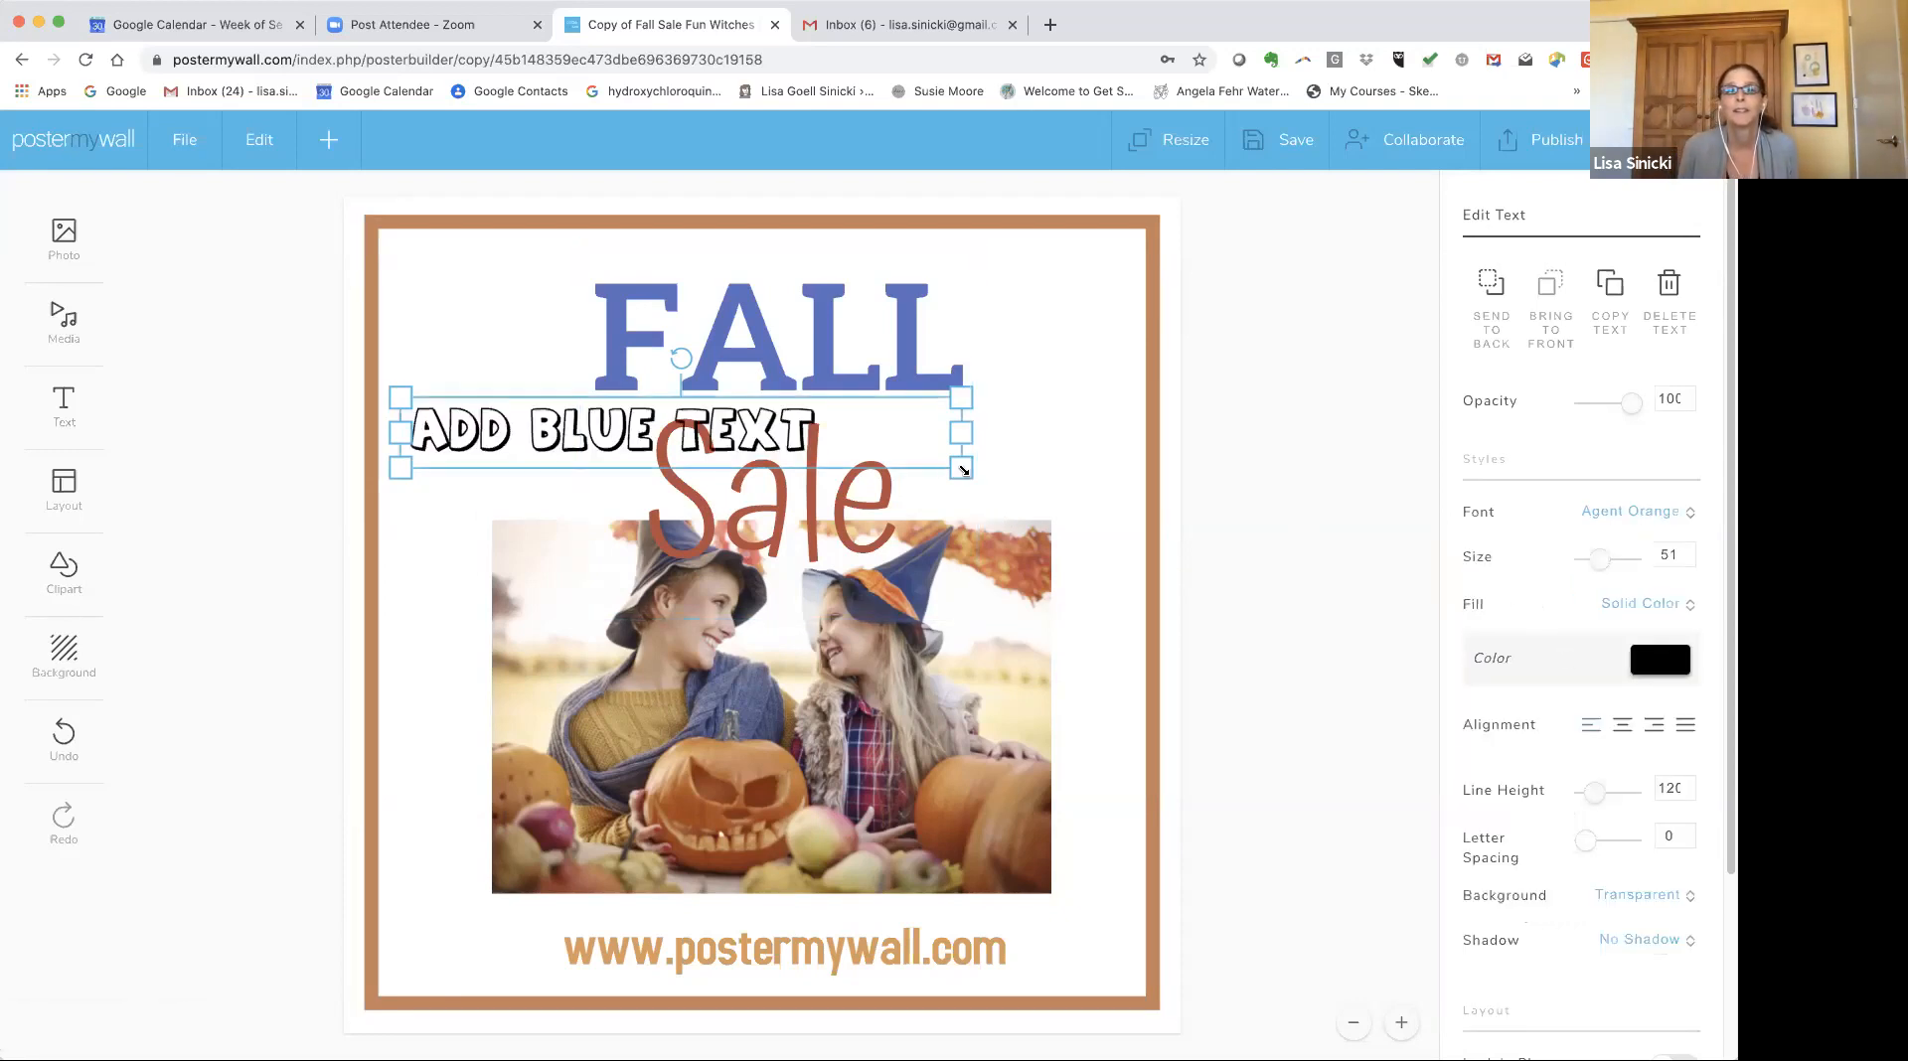
pyautogui.moveTo(960, 468); pyautogui.dragTo(1148, 494)
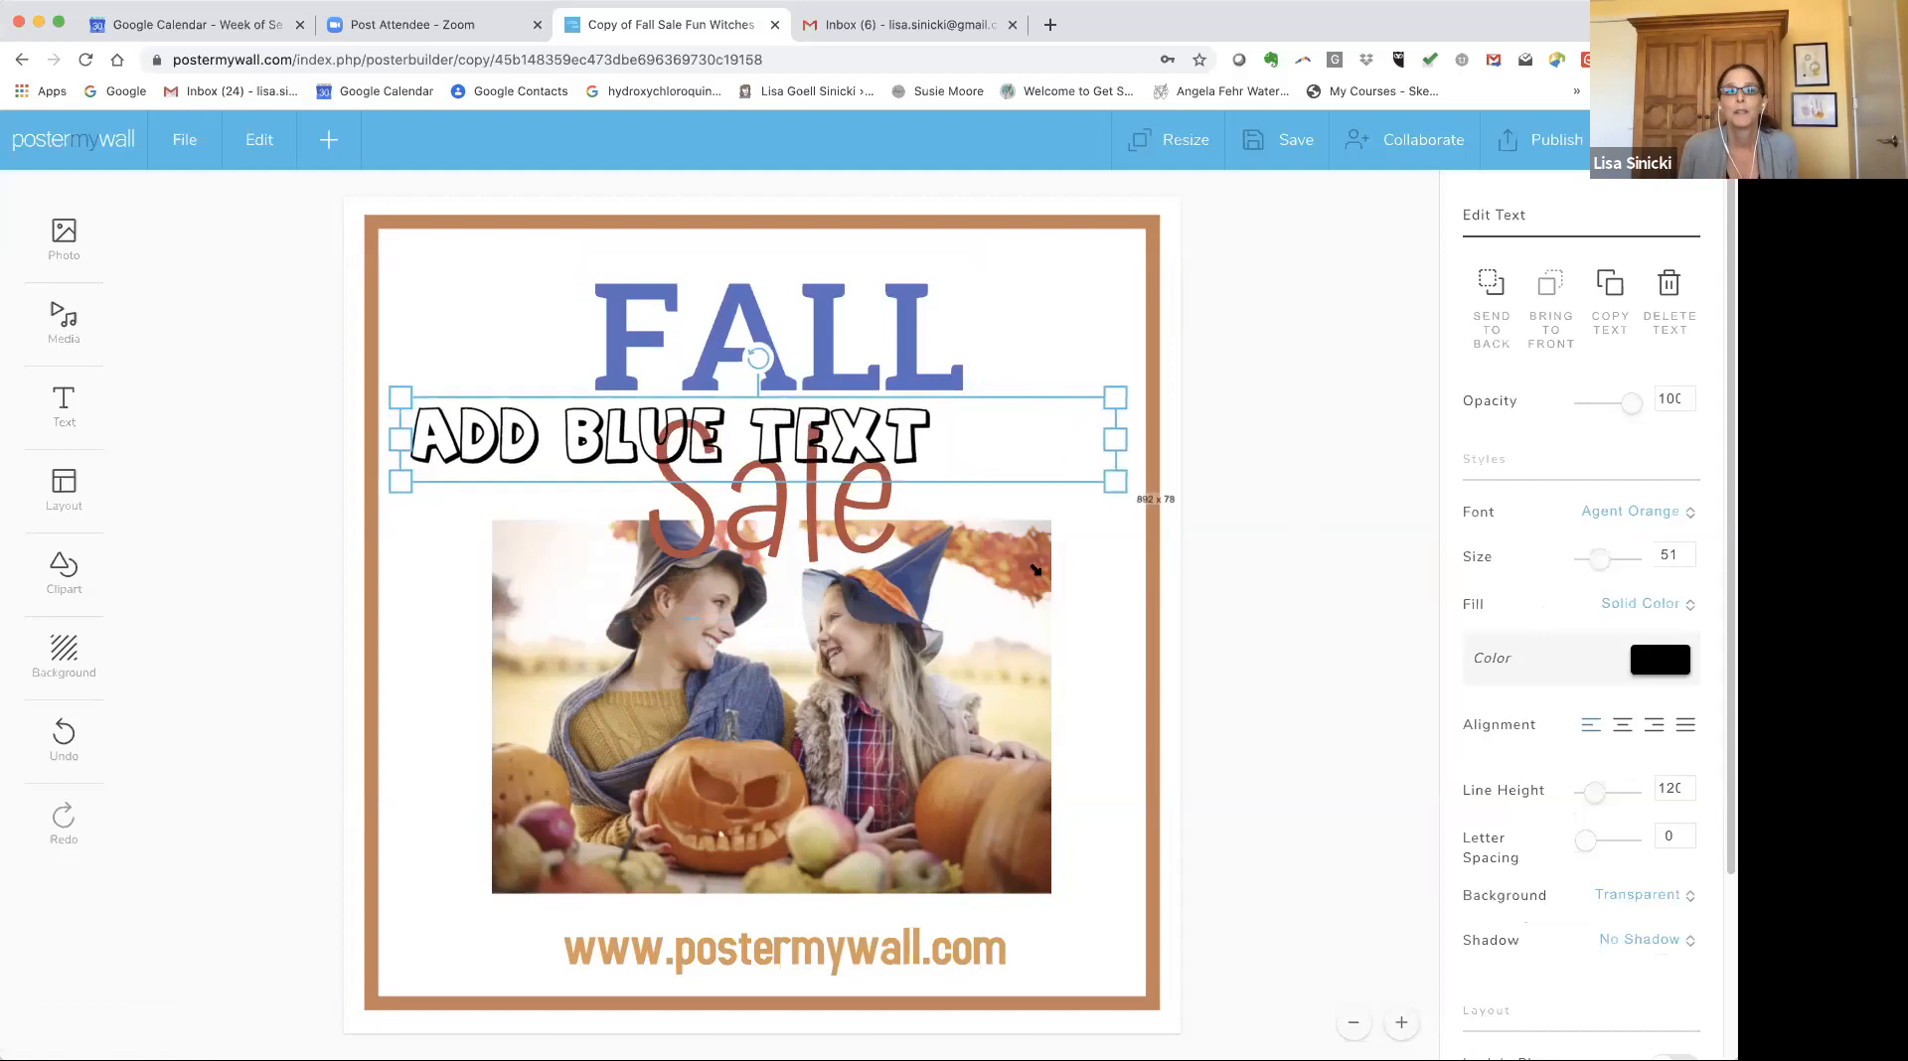
# Delete the Sale text from the design.
pyautogui.click(780, 504)
pyautogui.press('Delete')
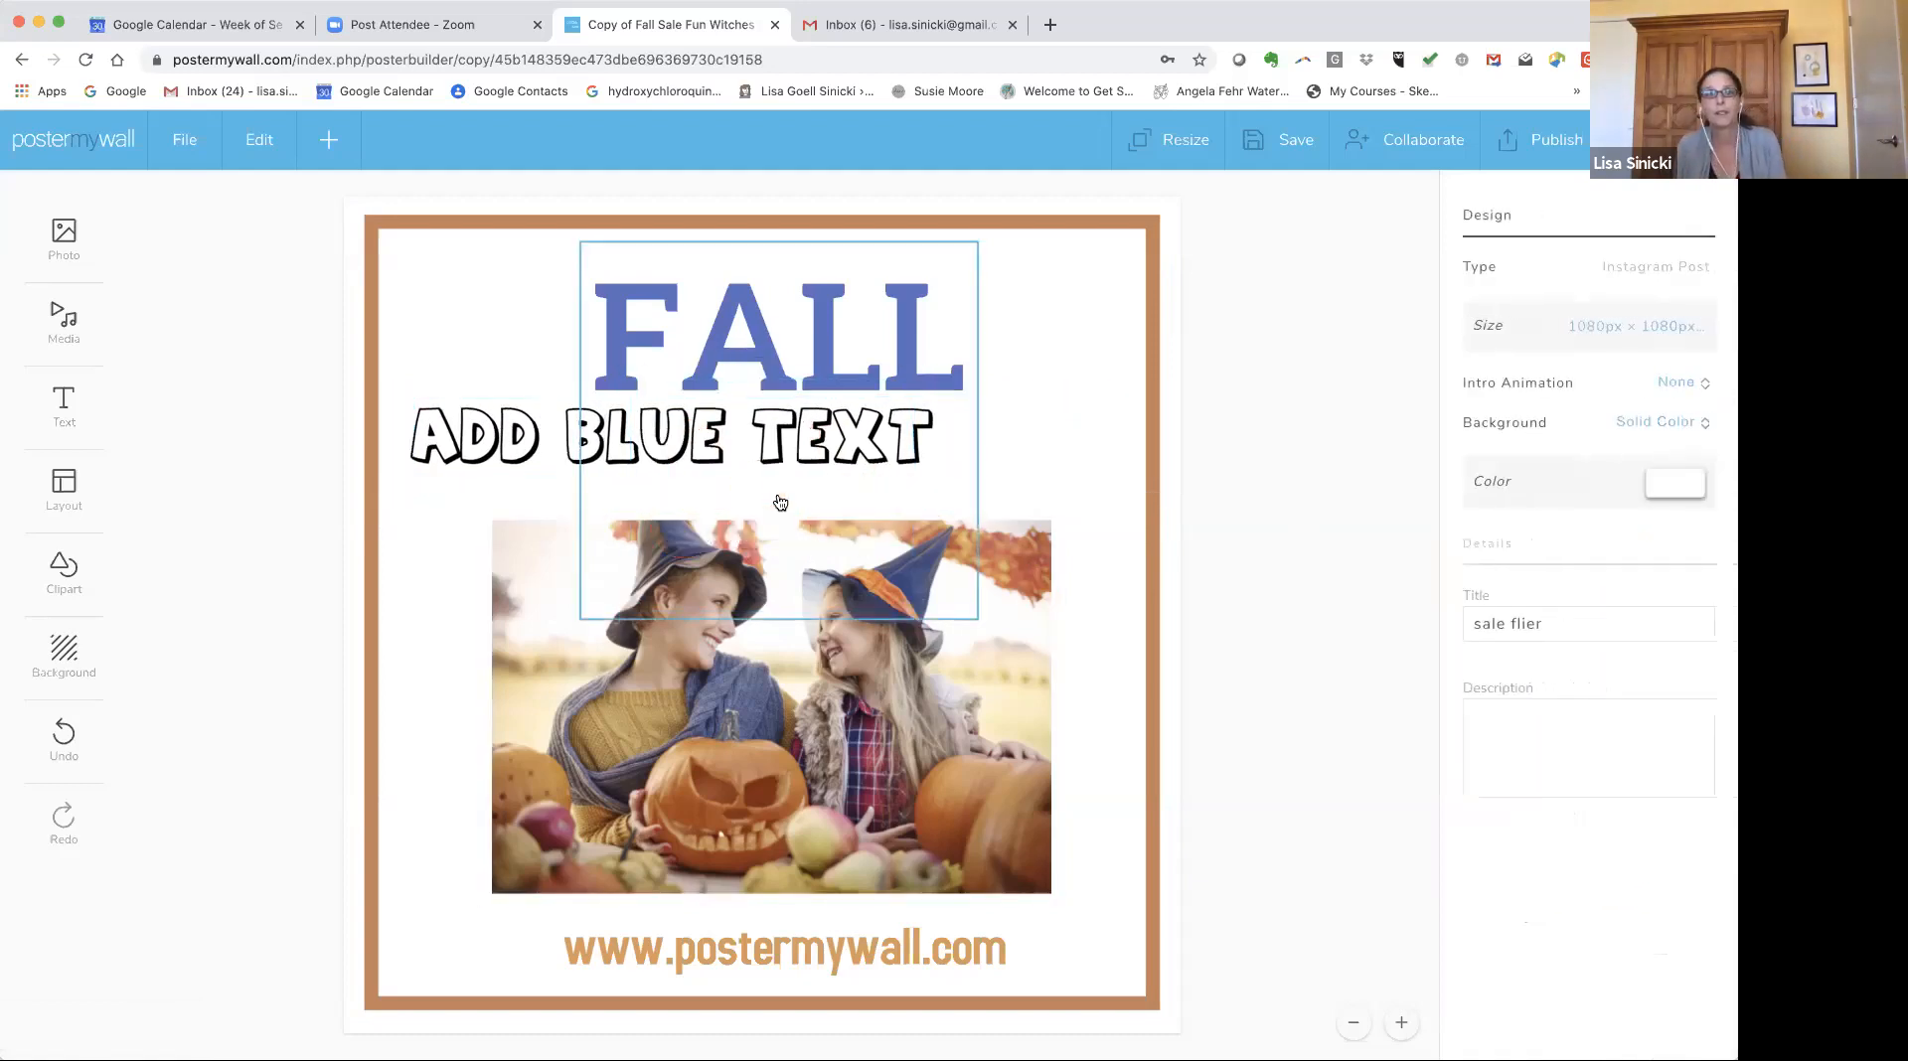
# Move the new text below FALL and try the fonts Alegreya Bold and Alex Brush on it.
pyautogui.moveTo(637, 431); pyautogui.dragTo(744, 453)
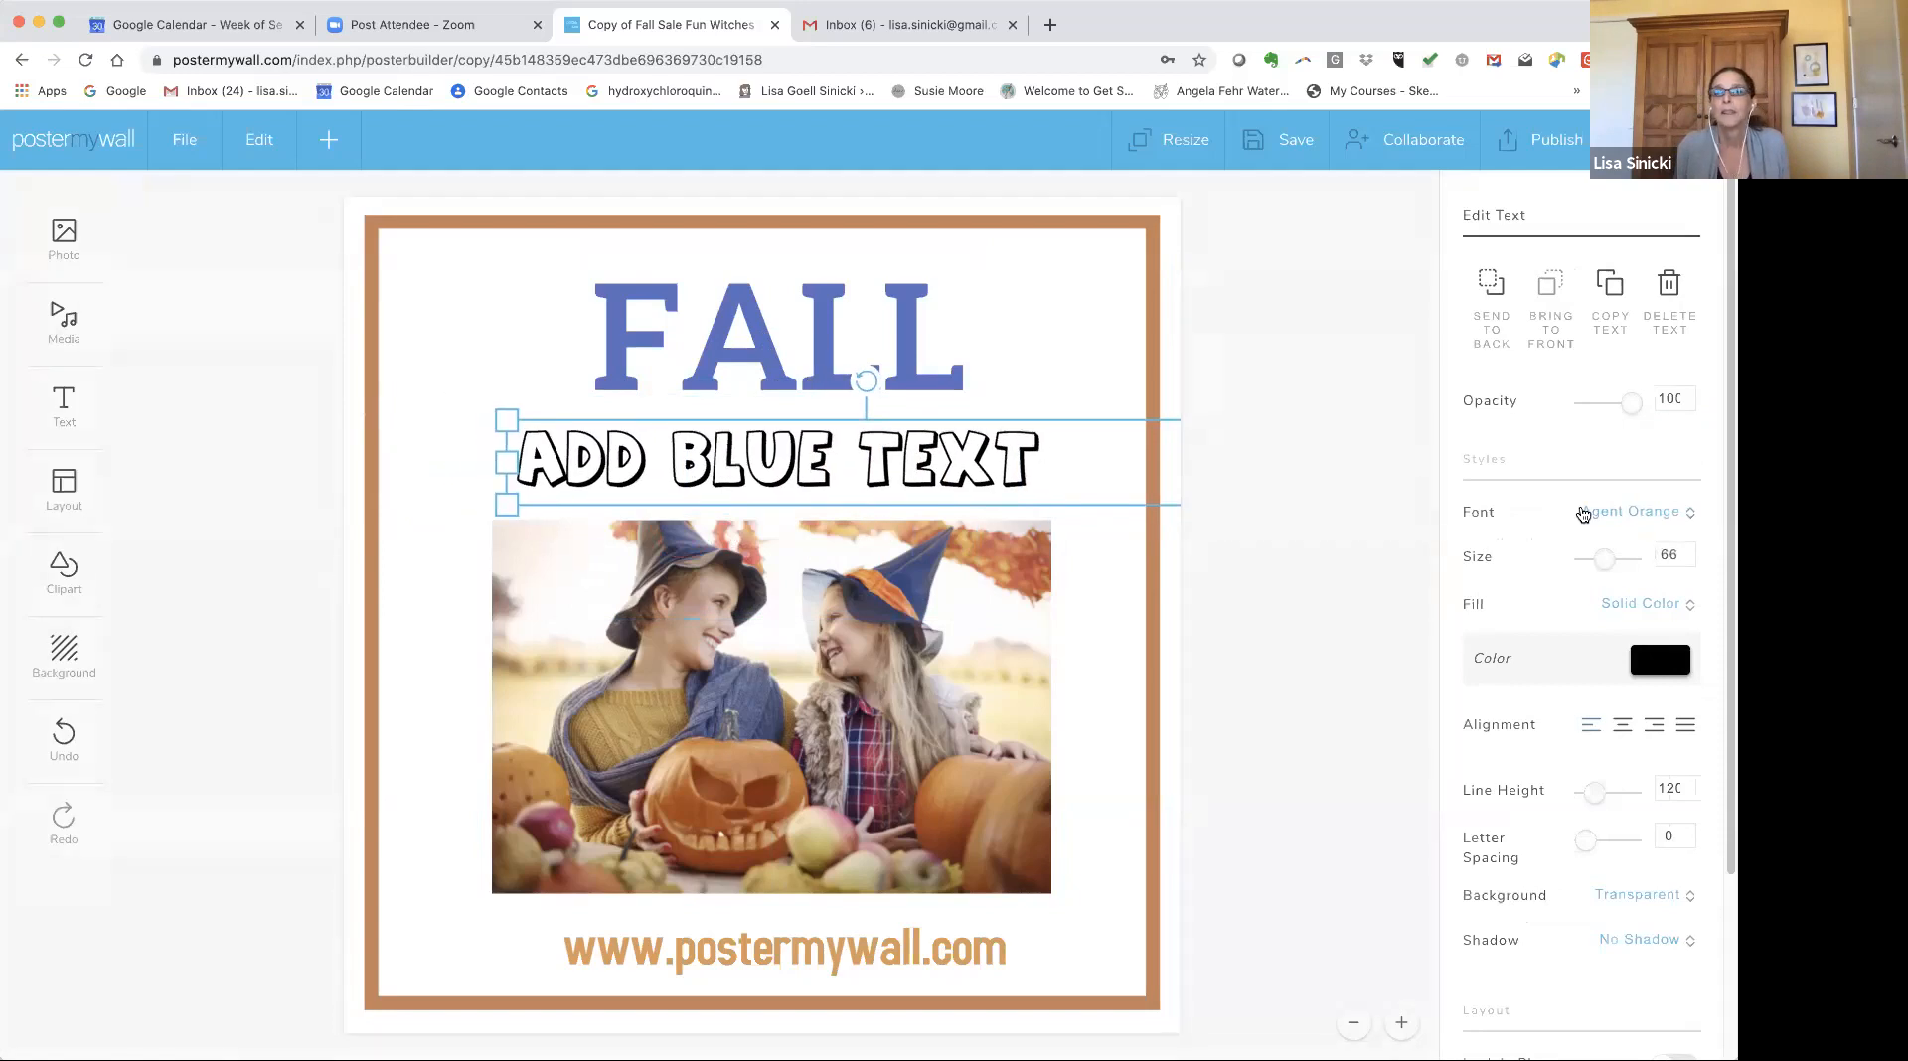
pyautogui.click(1655, 512)
pyautogui.click(1573, 662)
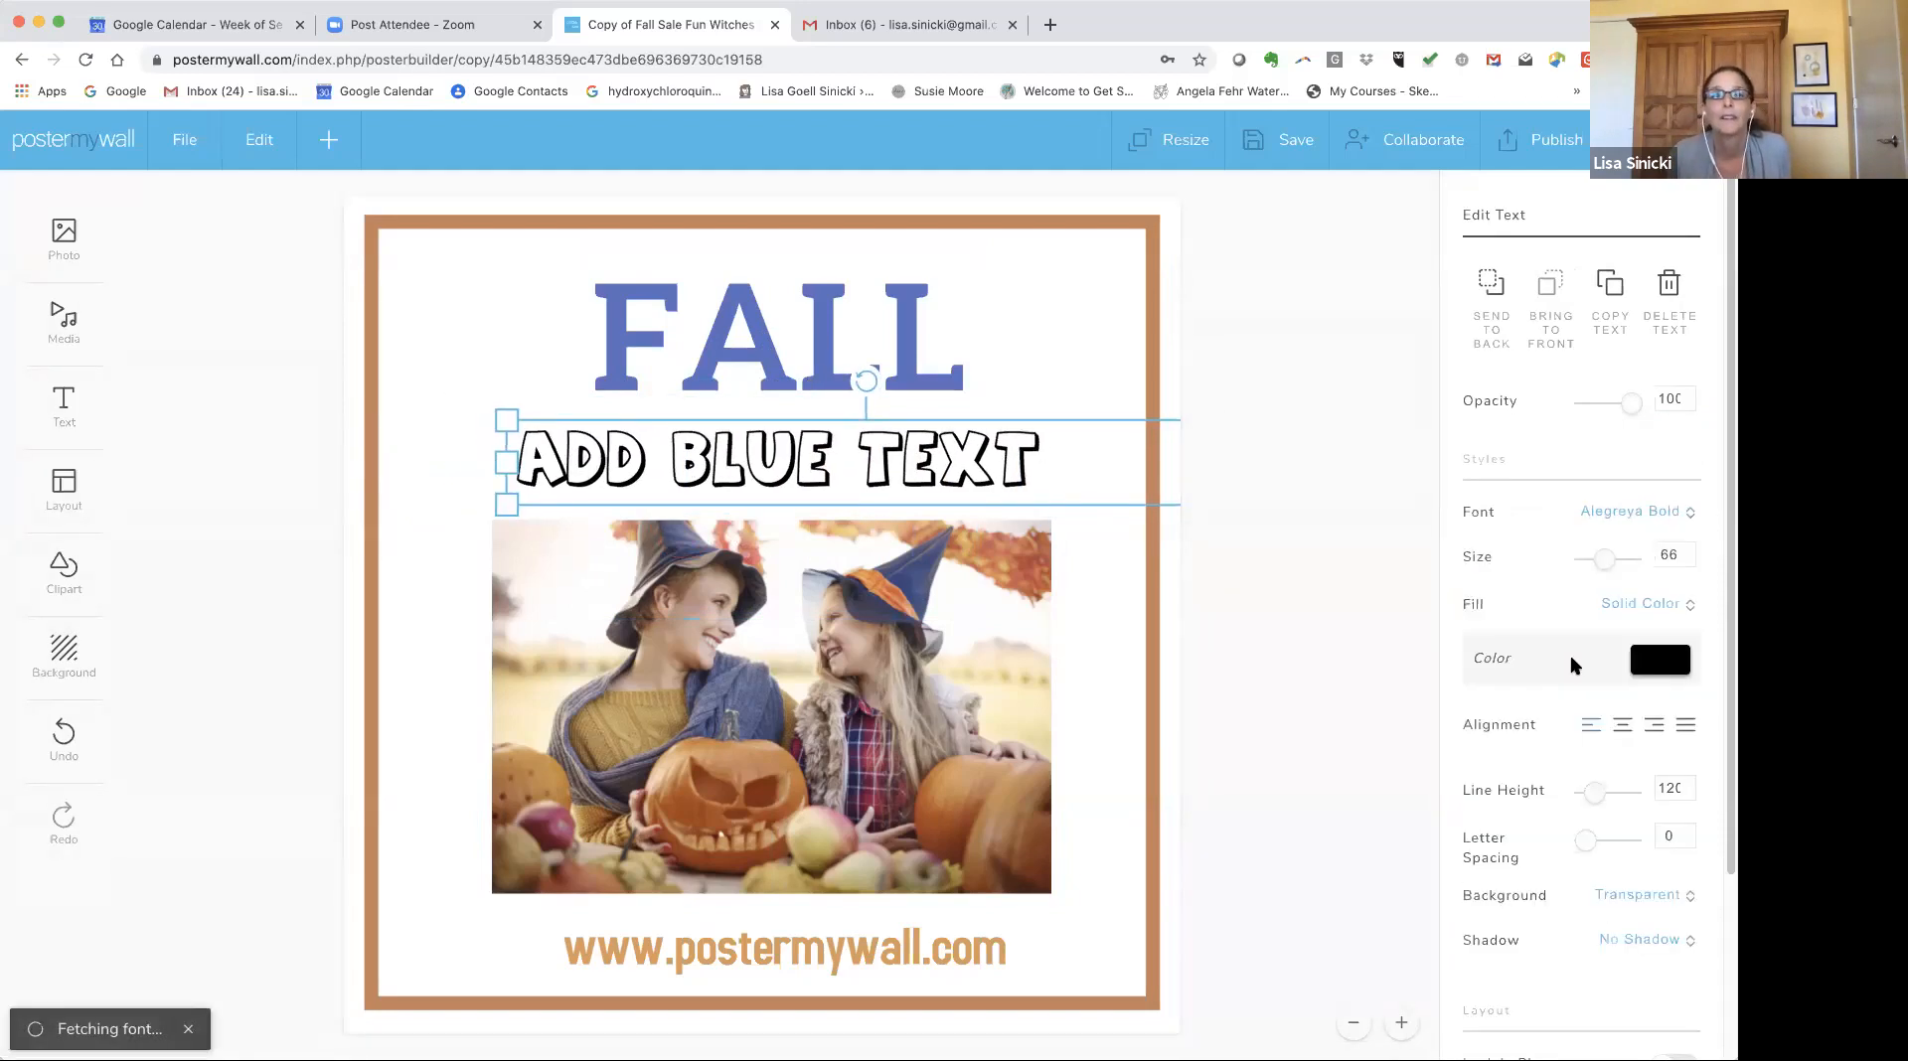
pyautogui.click(1651, 513)
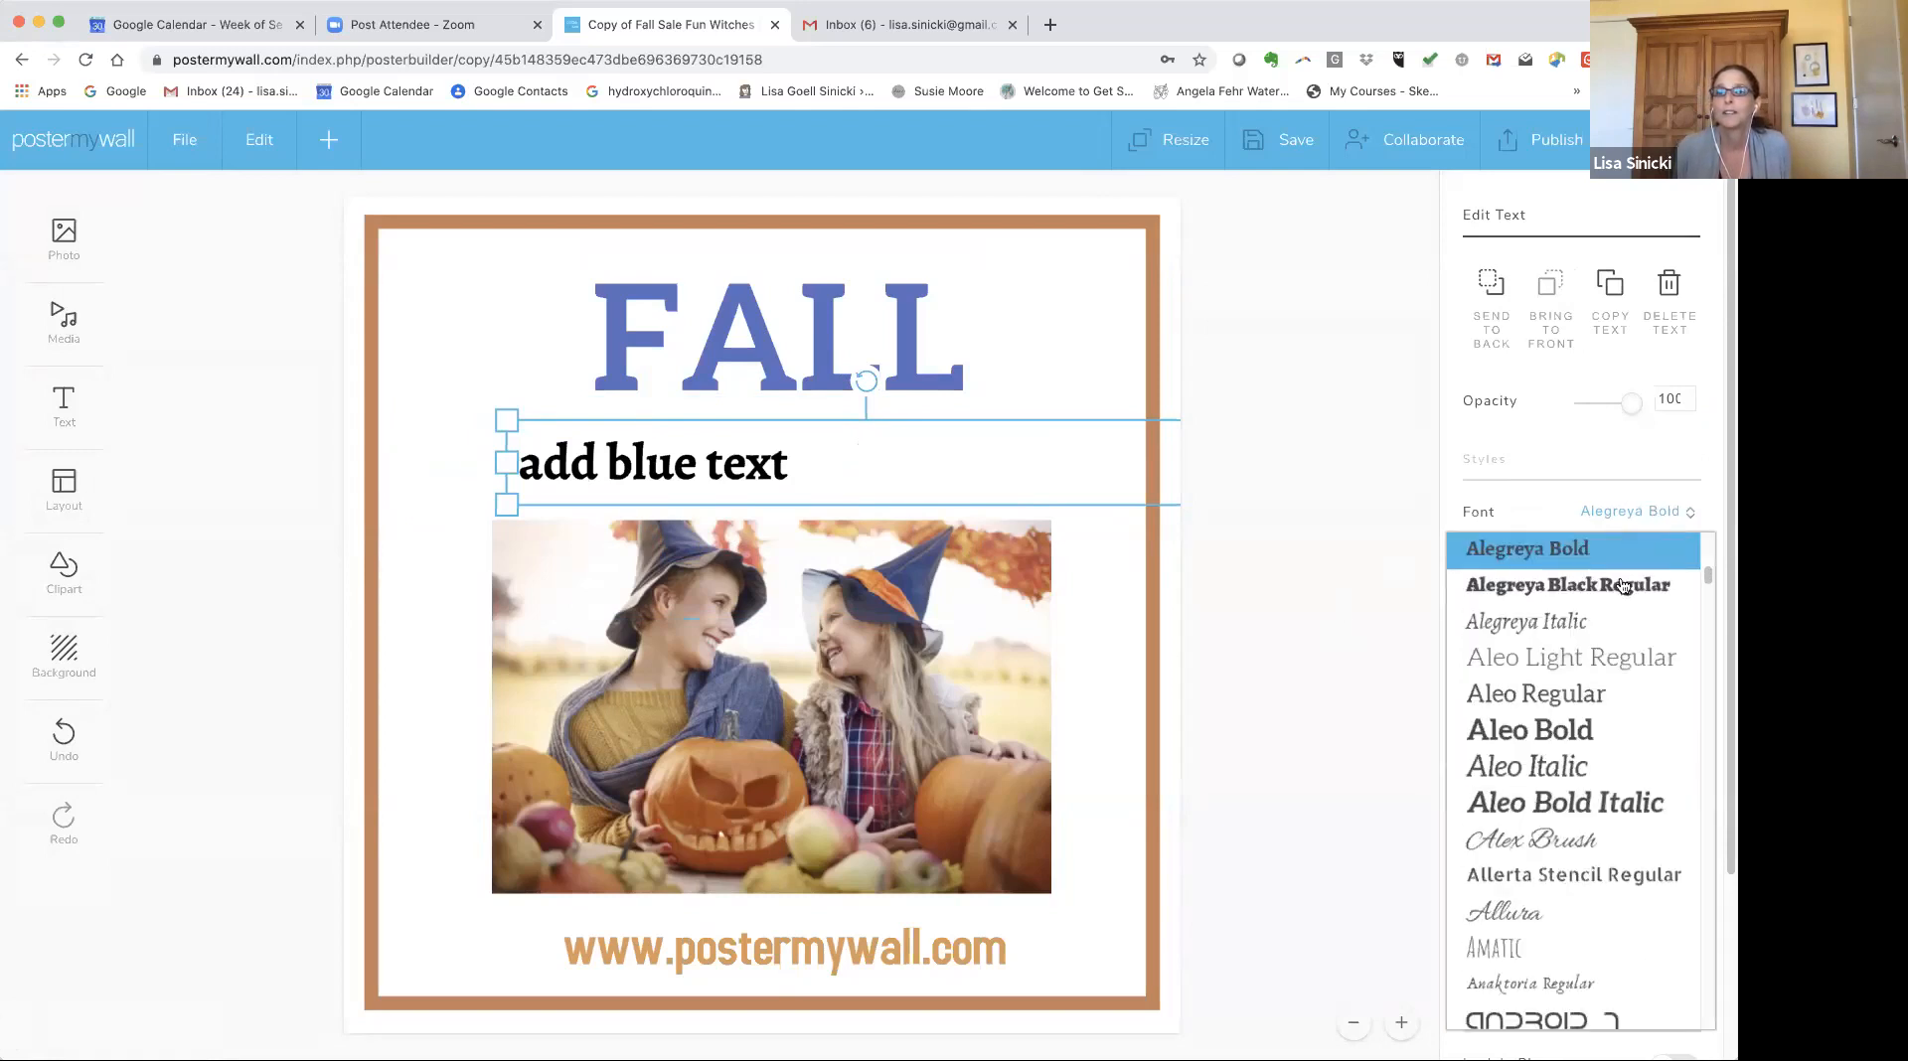
pyautogui.click(1583, 843)
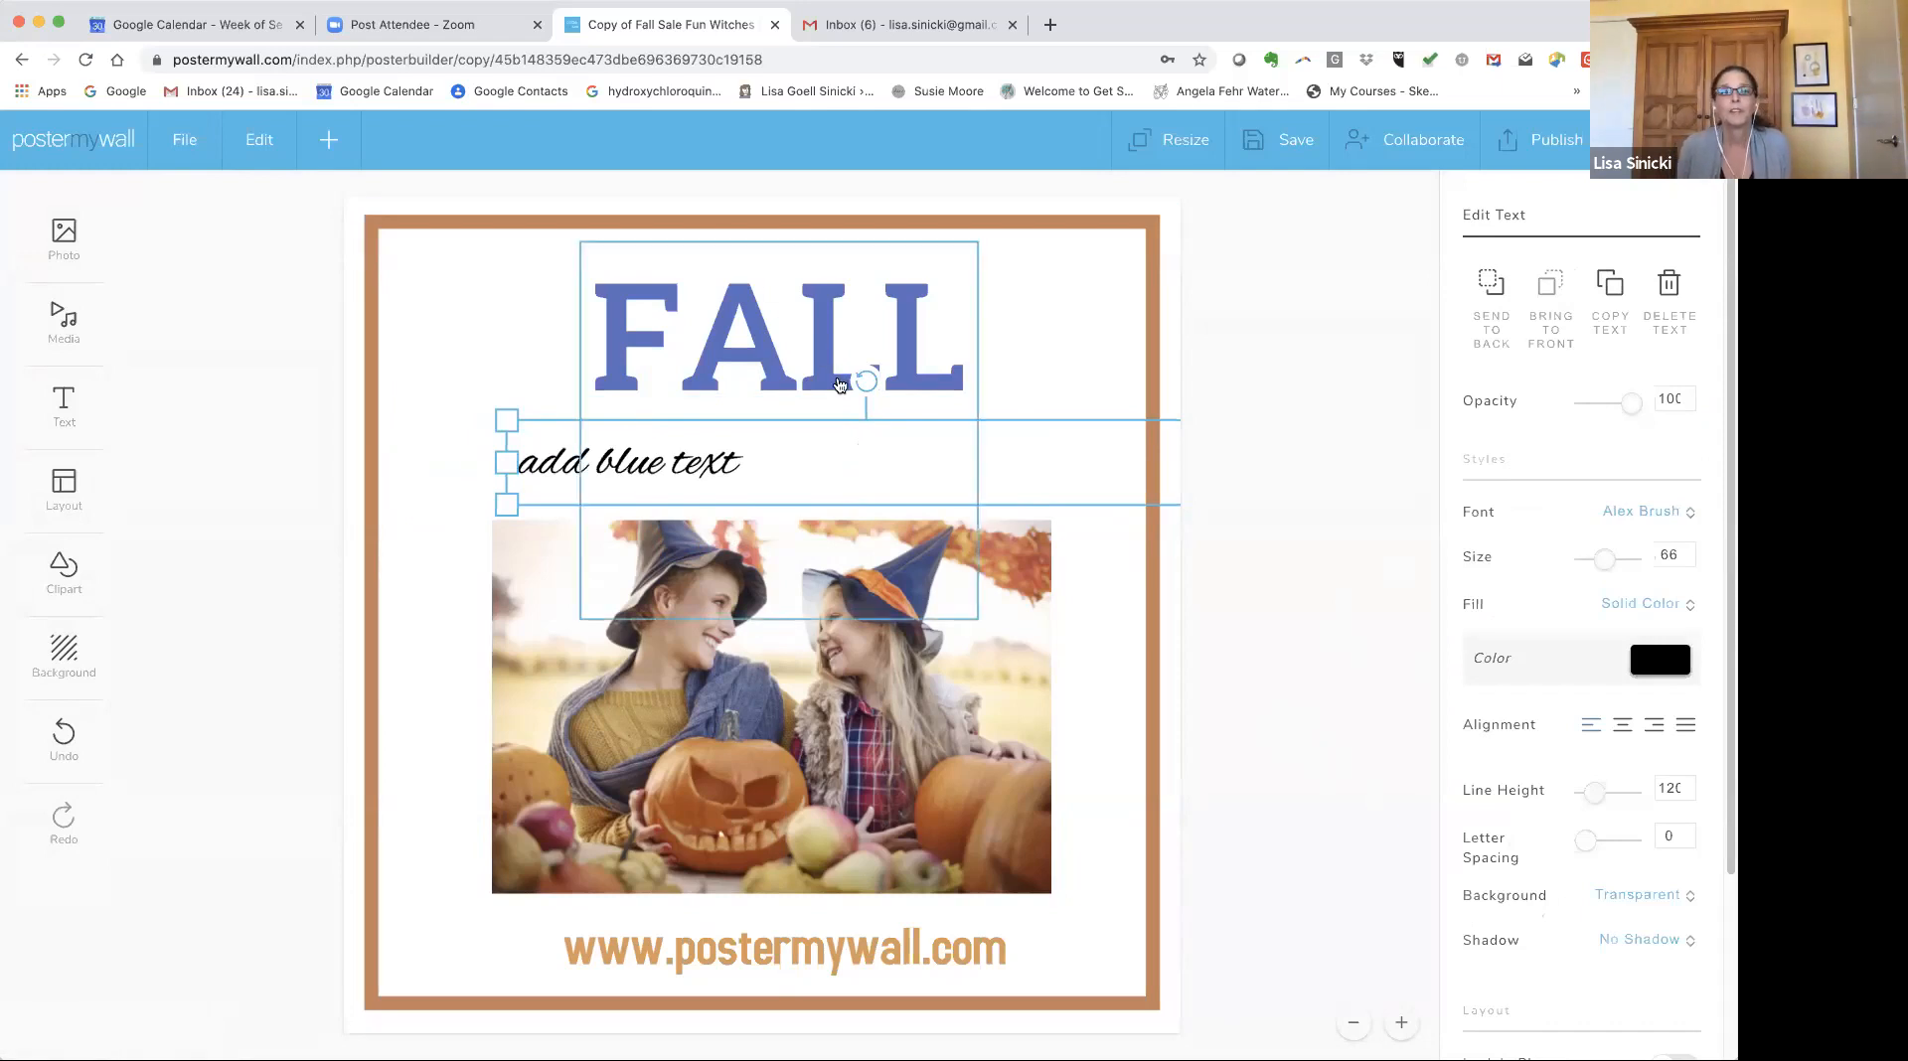
# Delete the added text box.
pyautogui.moveTo(865, 380); pyautogui.dragTo(864, 258)
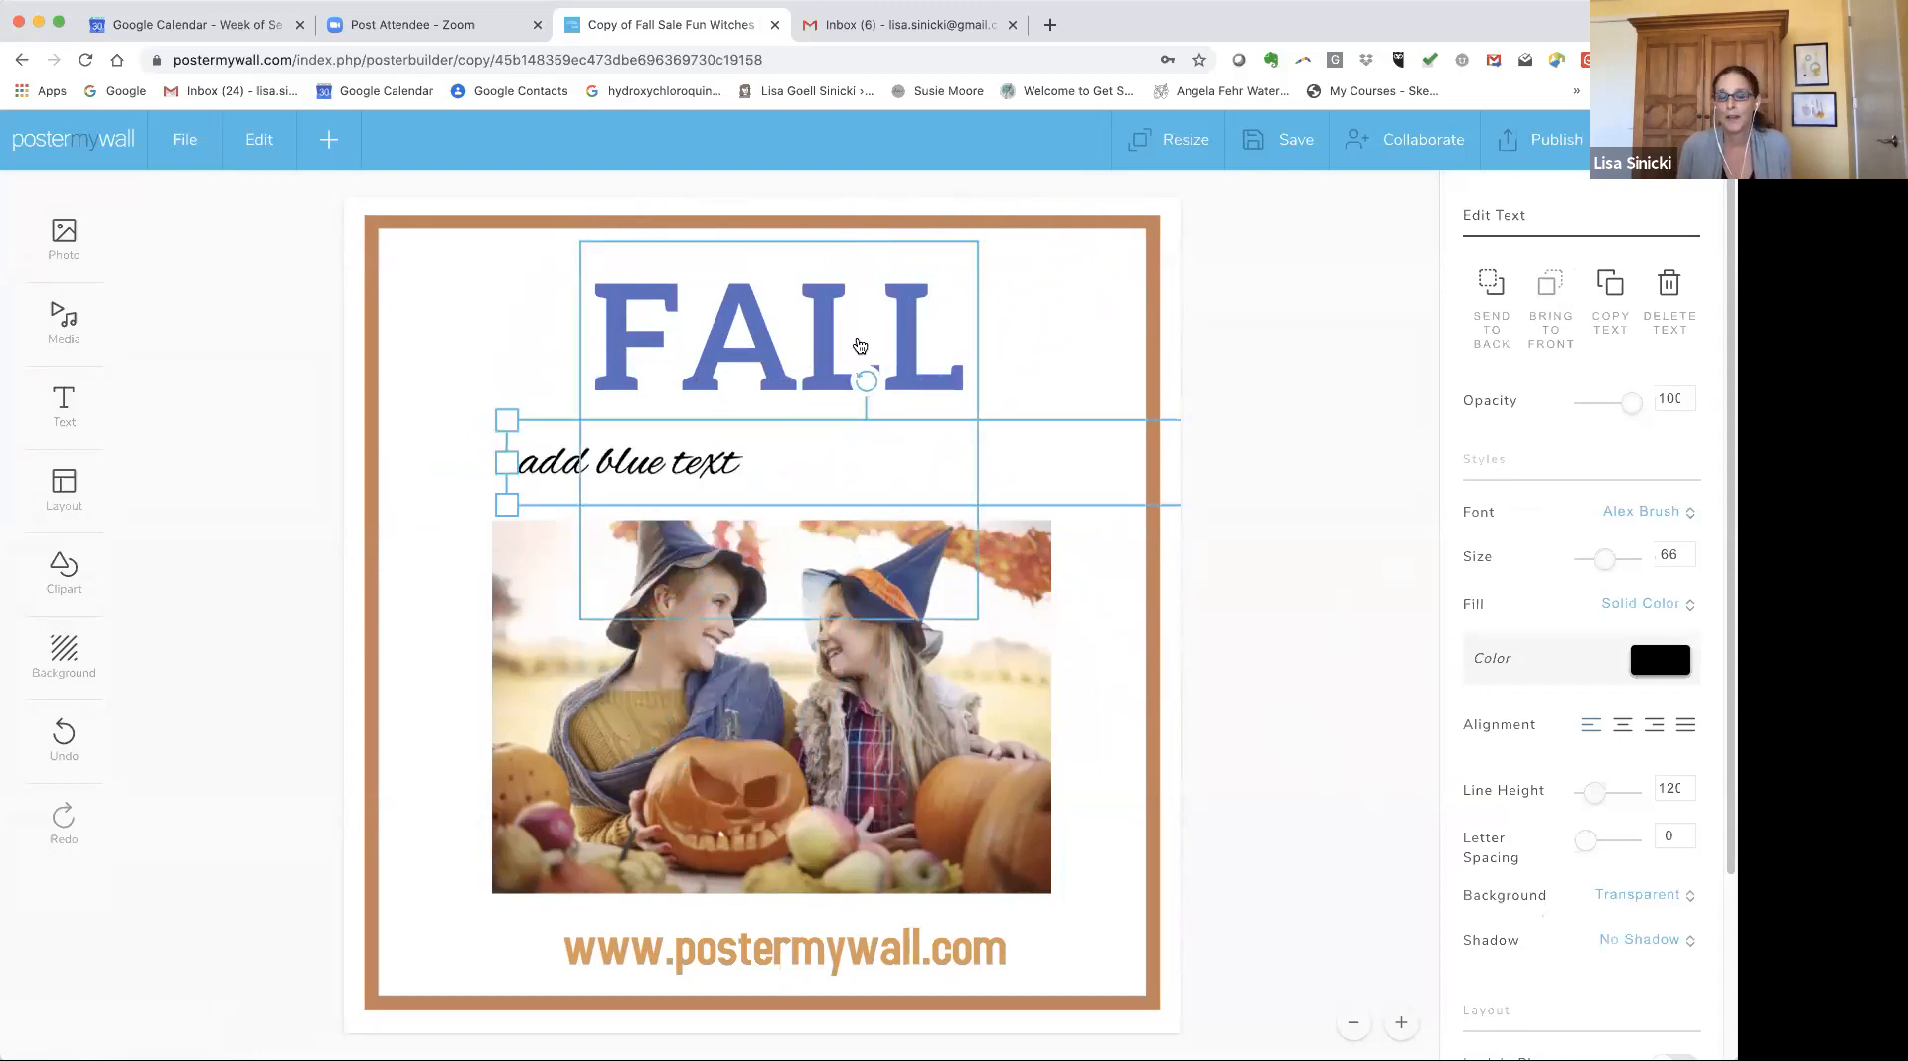
pyautogui.press('Delete')
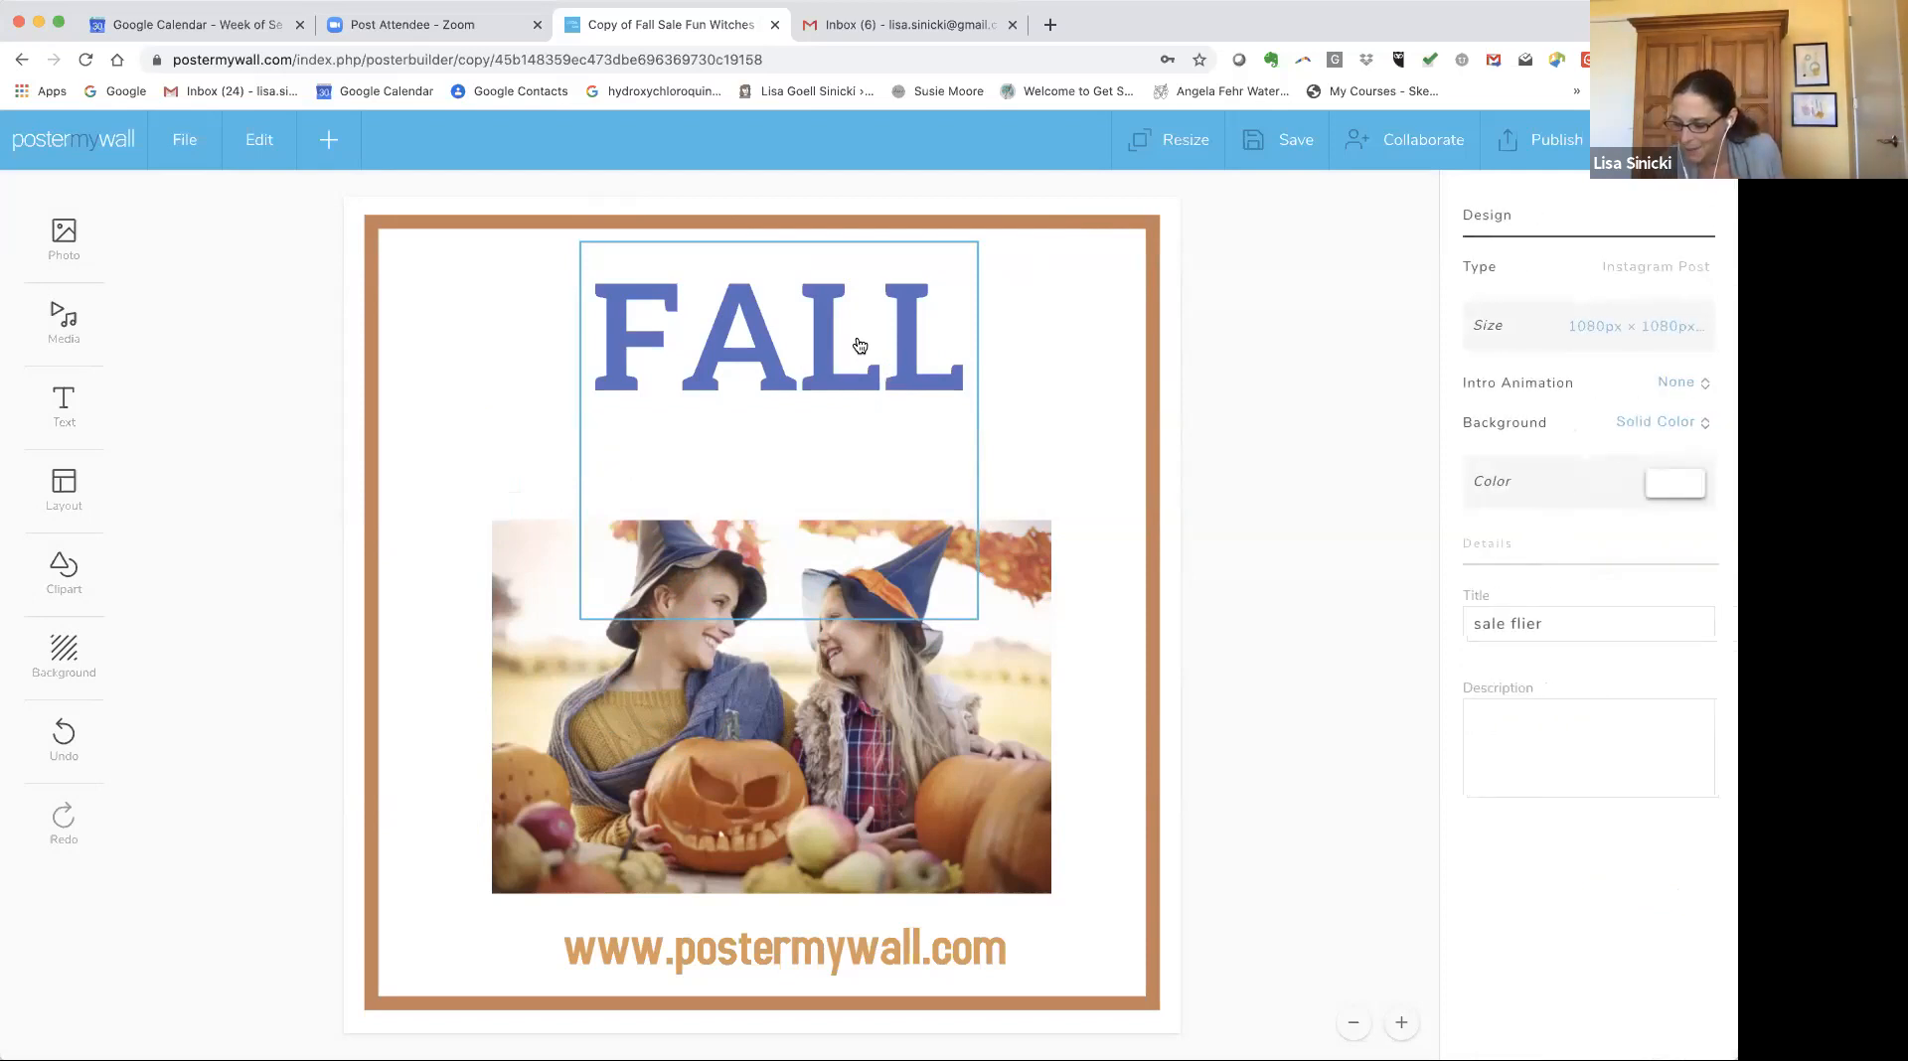
# Change the border frame's outline colour to dark blue 2c4699.
pyautogui.click(1153, 289)
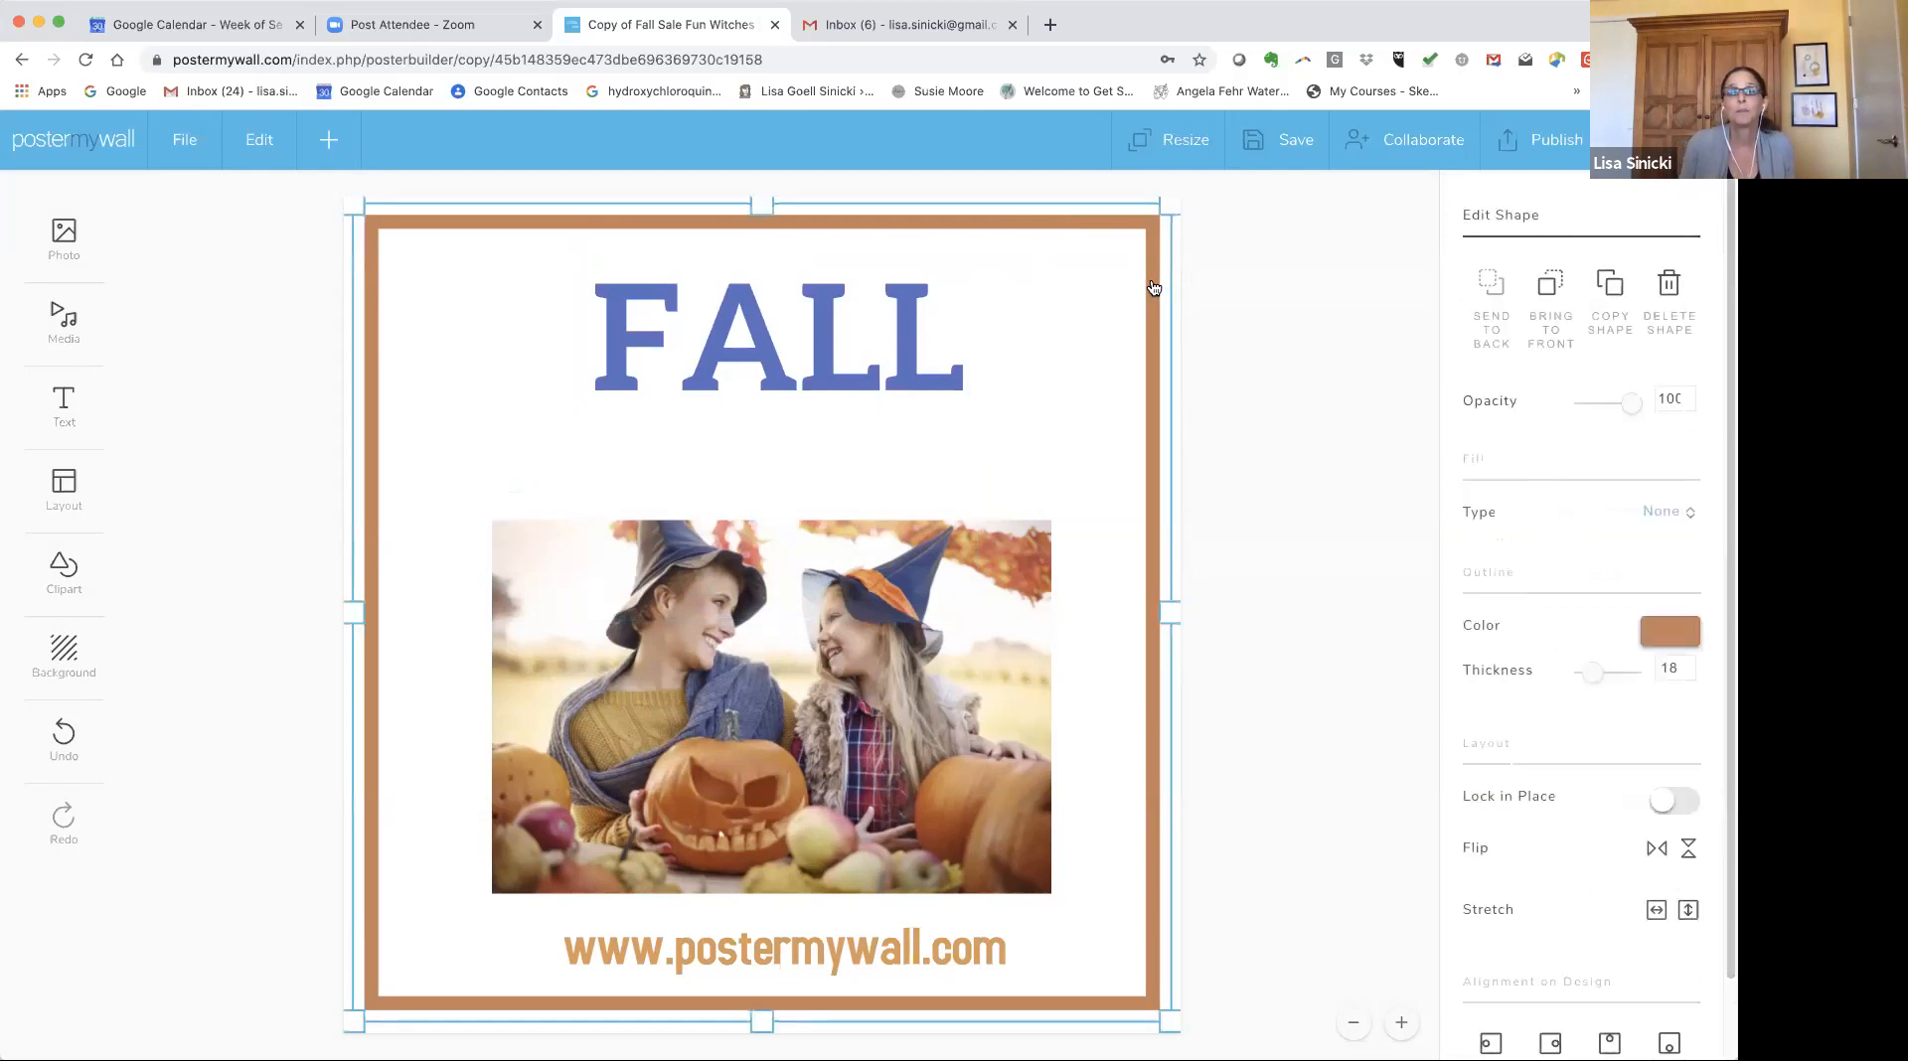
pyautogui.click(1666, 637)
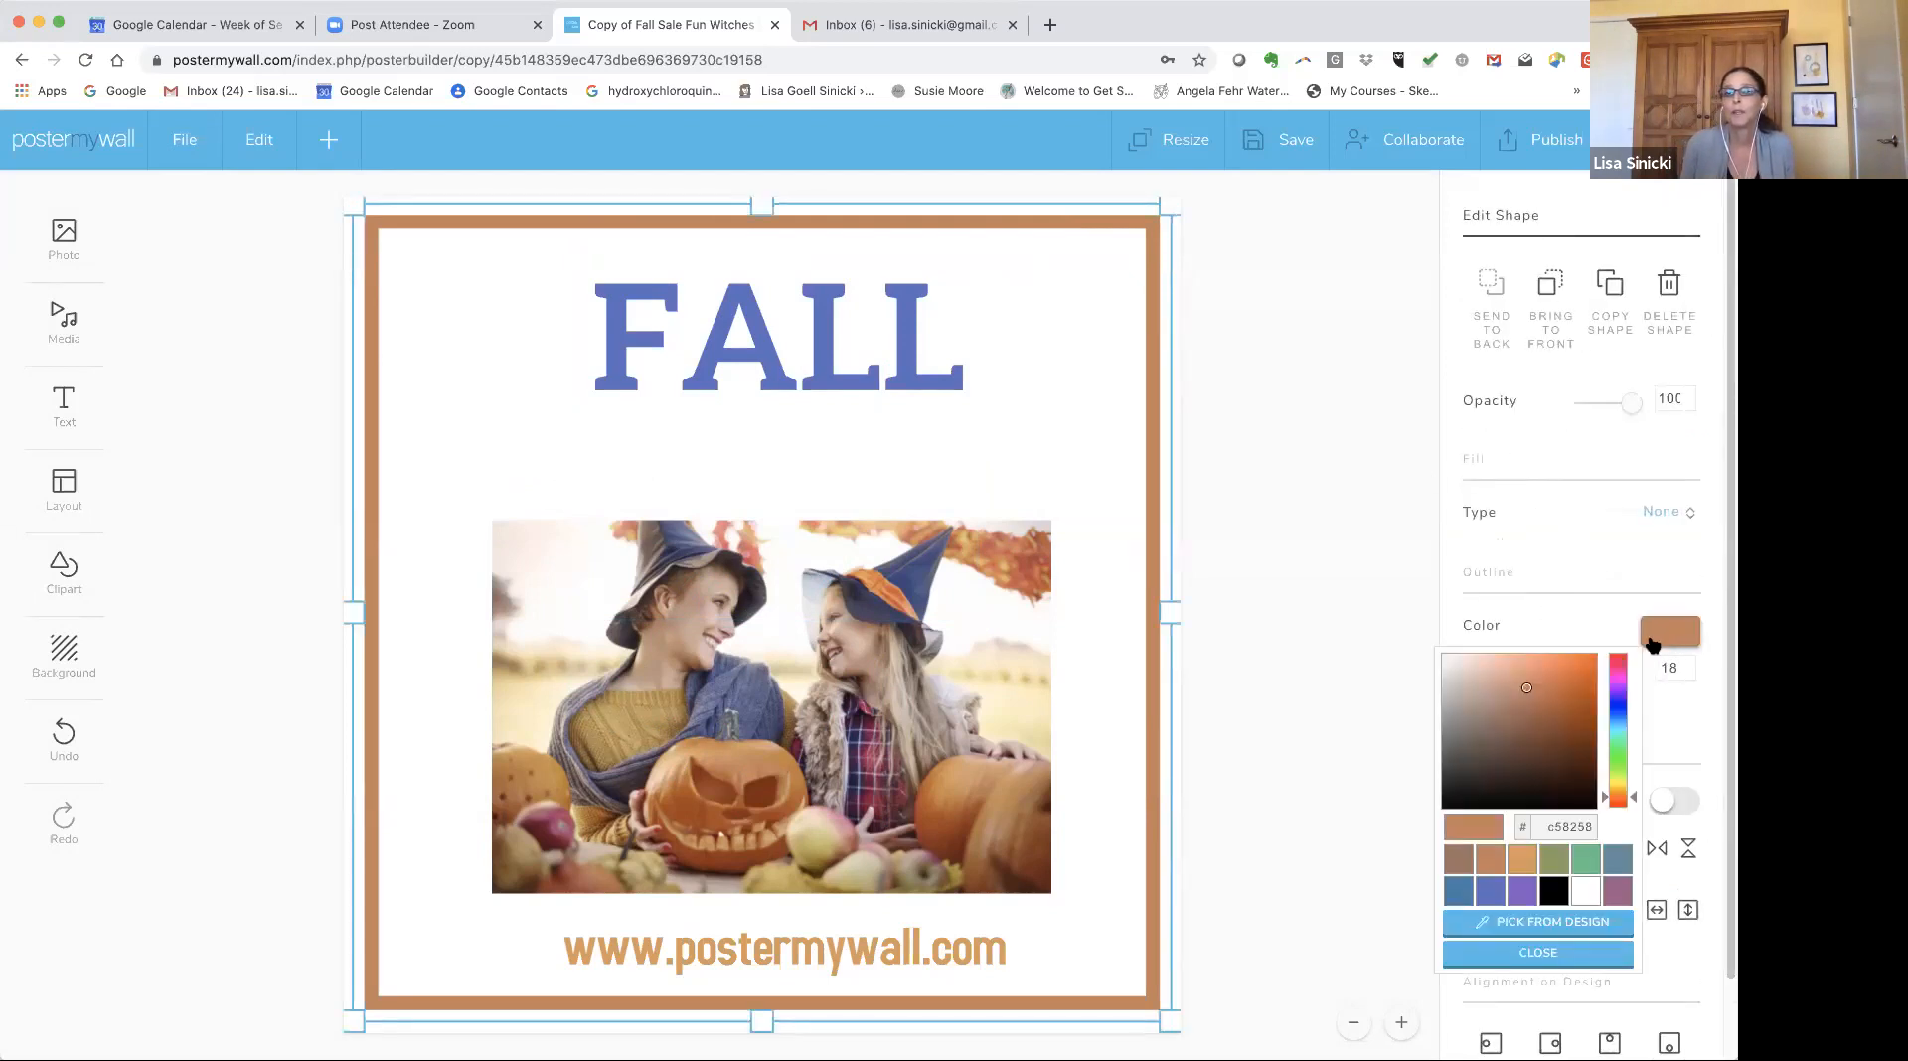
pyautogui.click(1551, 716)
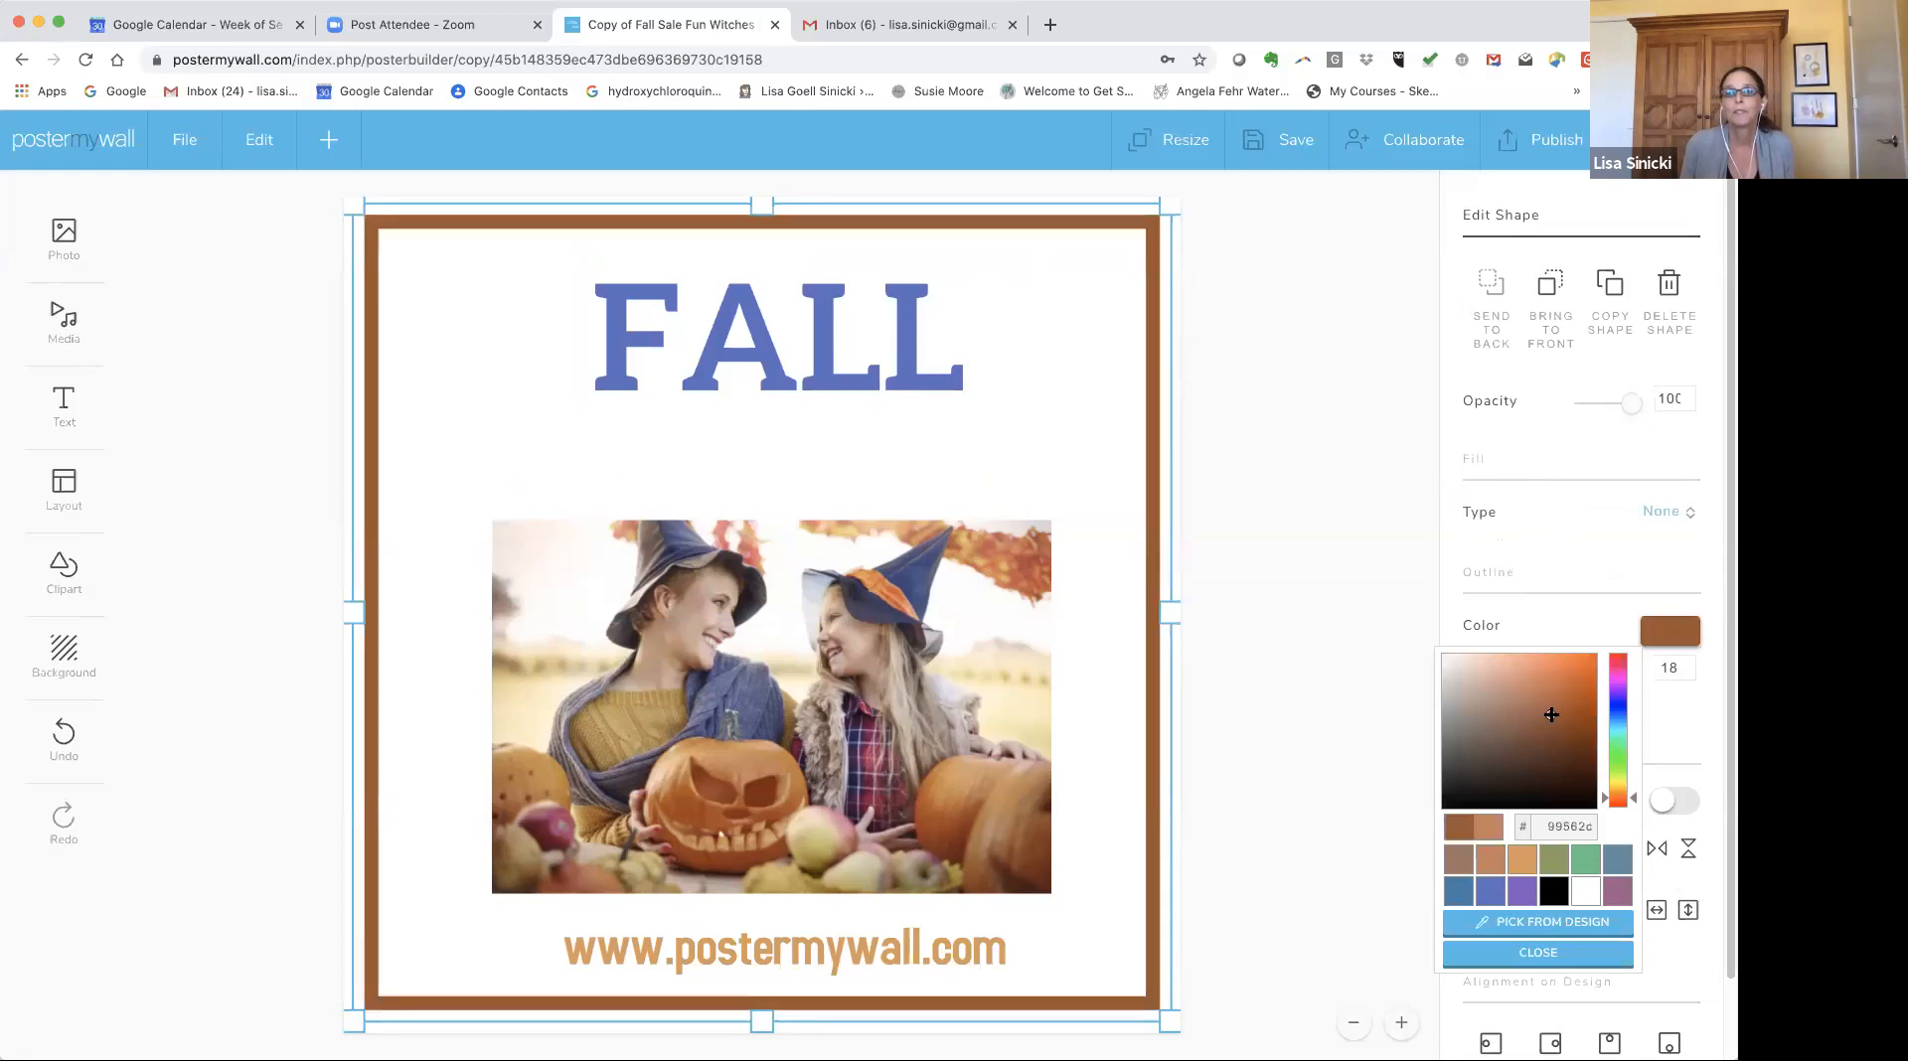
pyautogui.click(1616, 709)
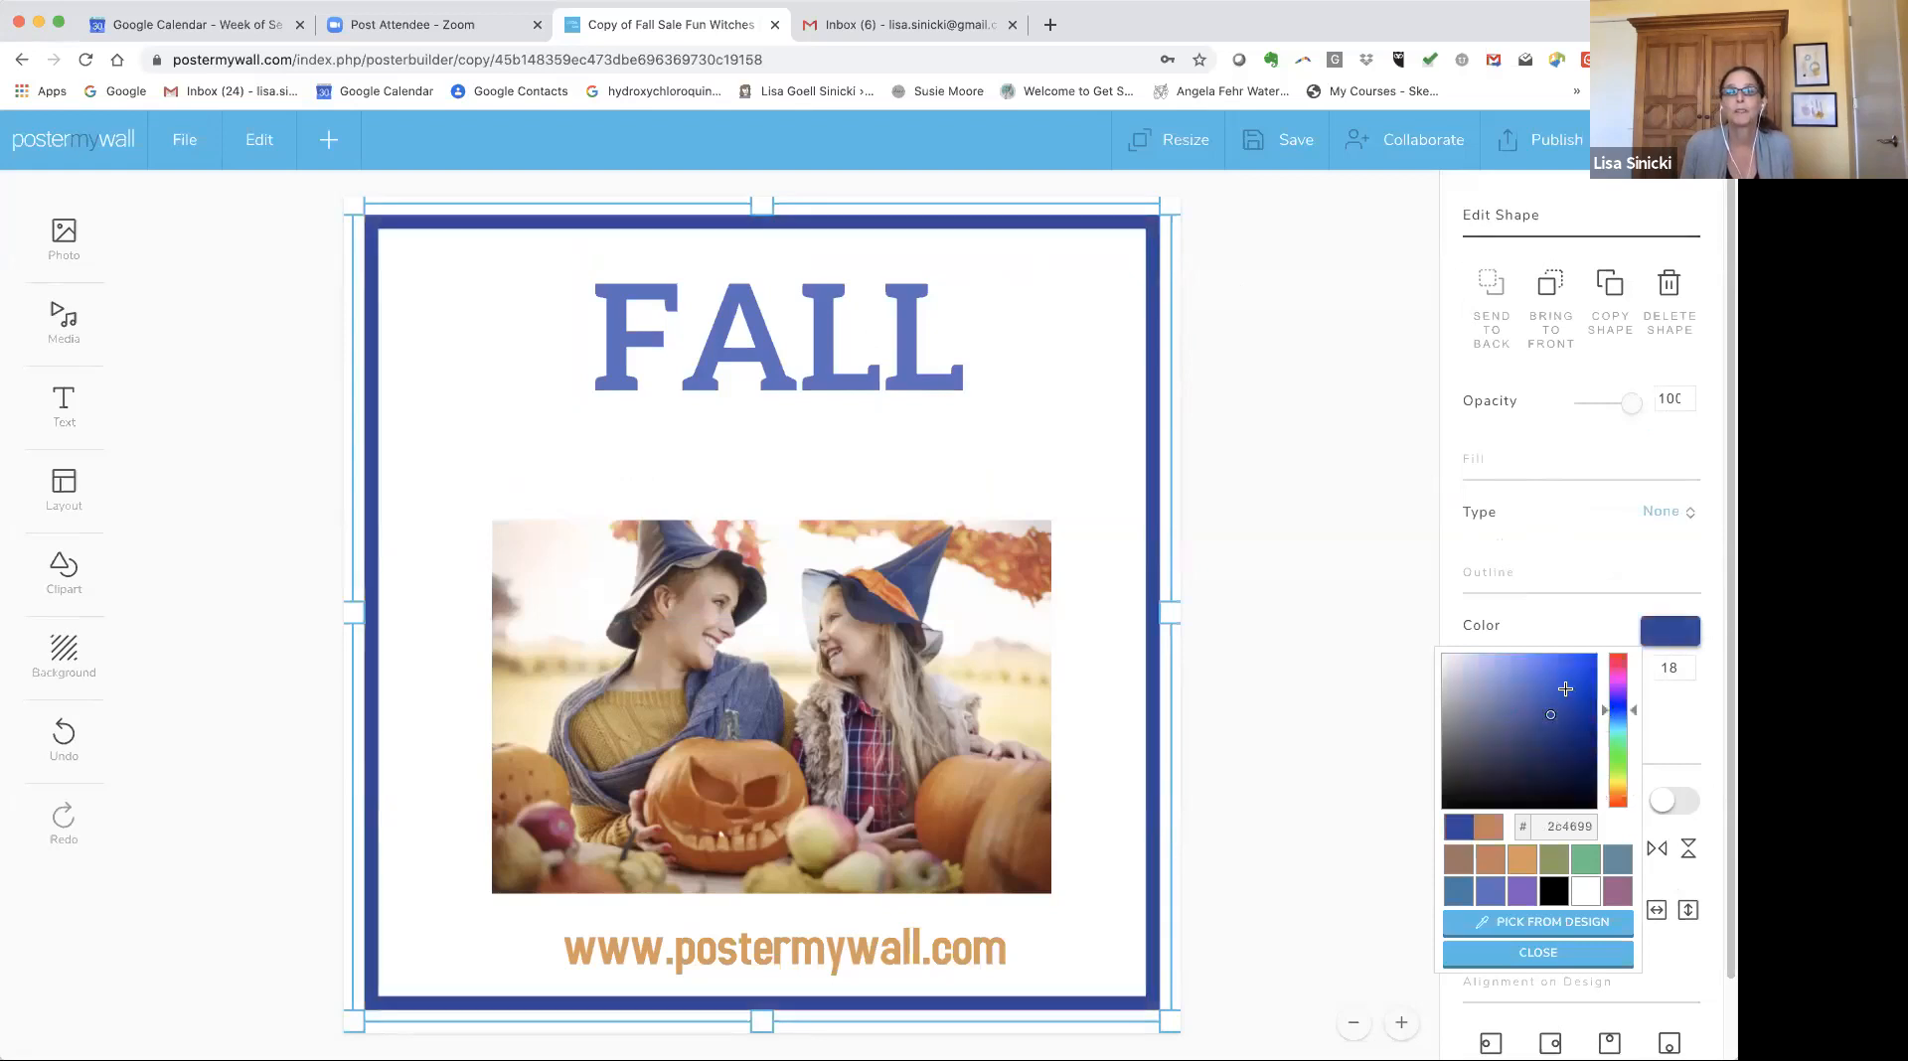
pyautogui.click(1276, 553)
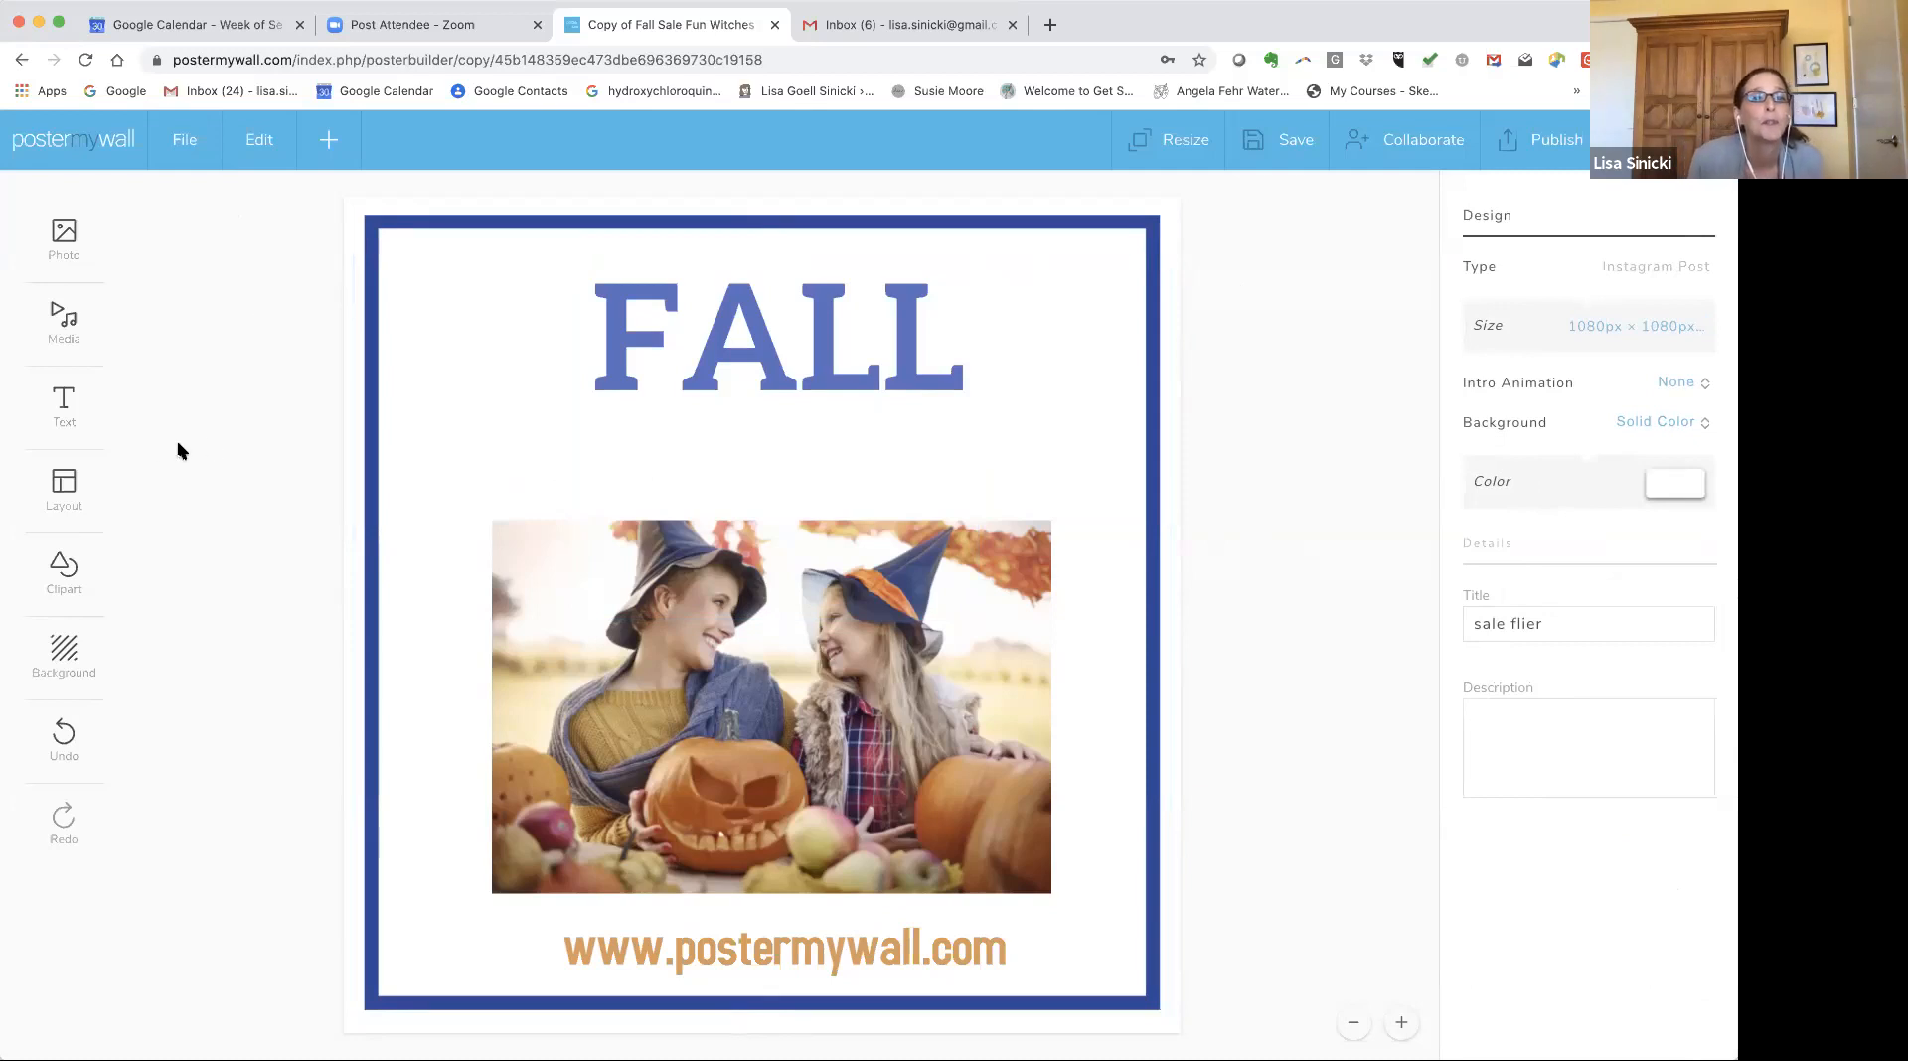
# Add a green up-arrow shape from the shape library to the design.
pyautogui.click(66, 574)
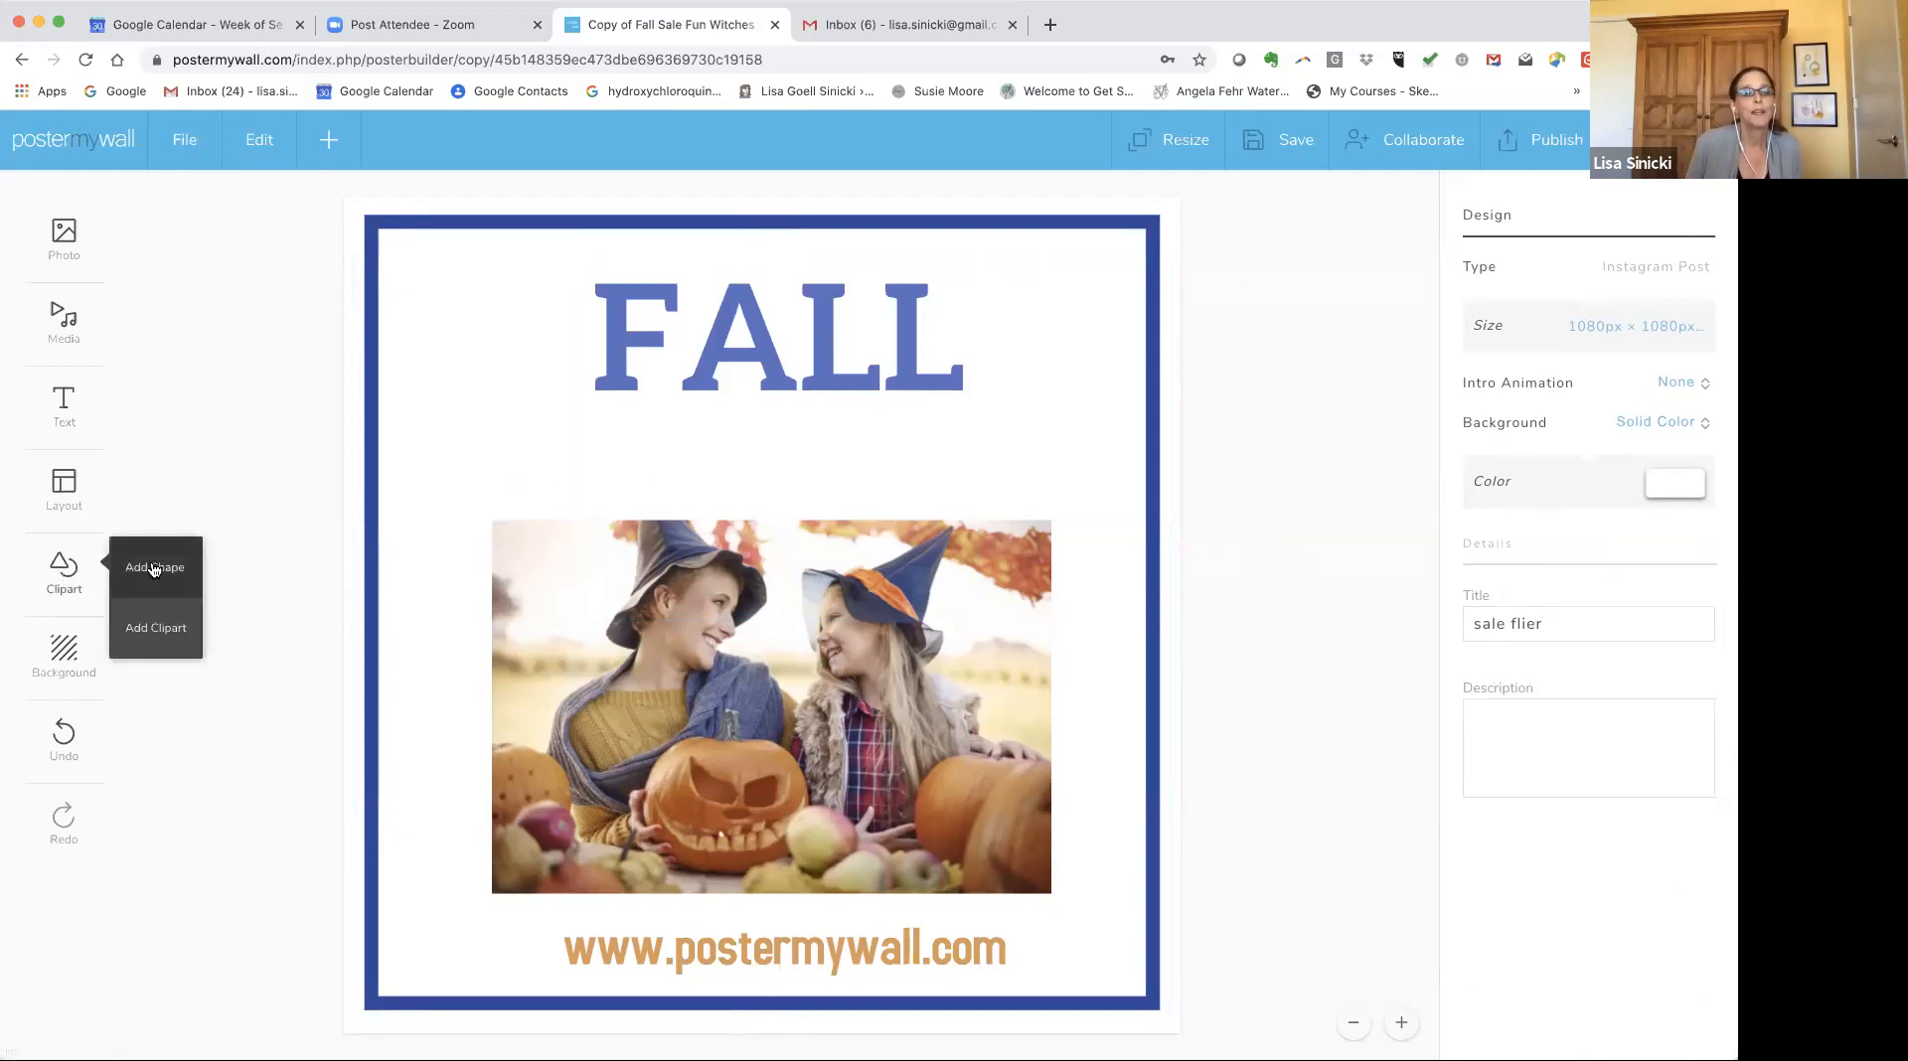
pyautogui.click(154, 567)
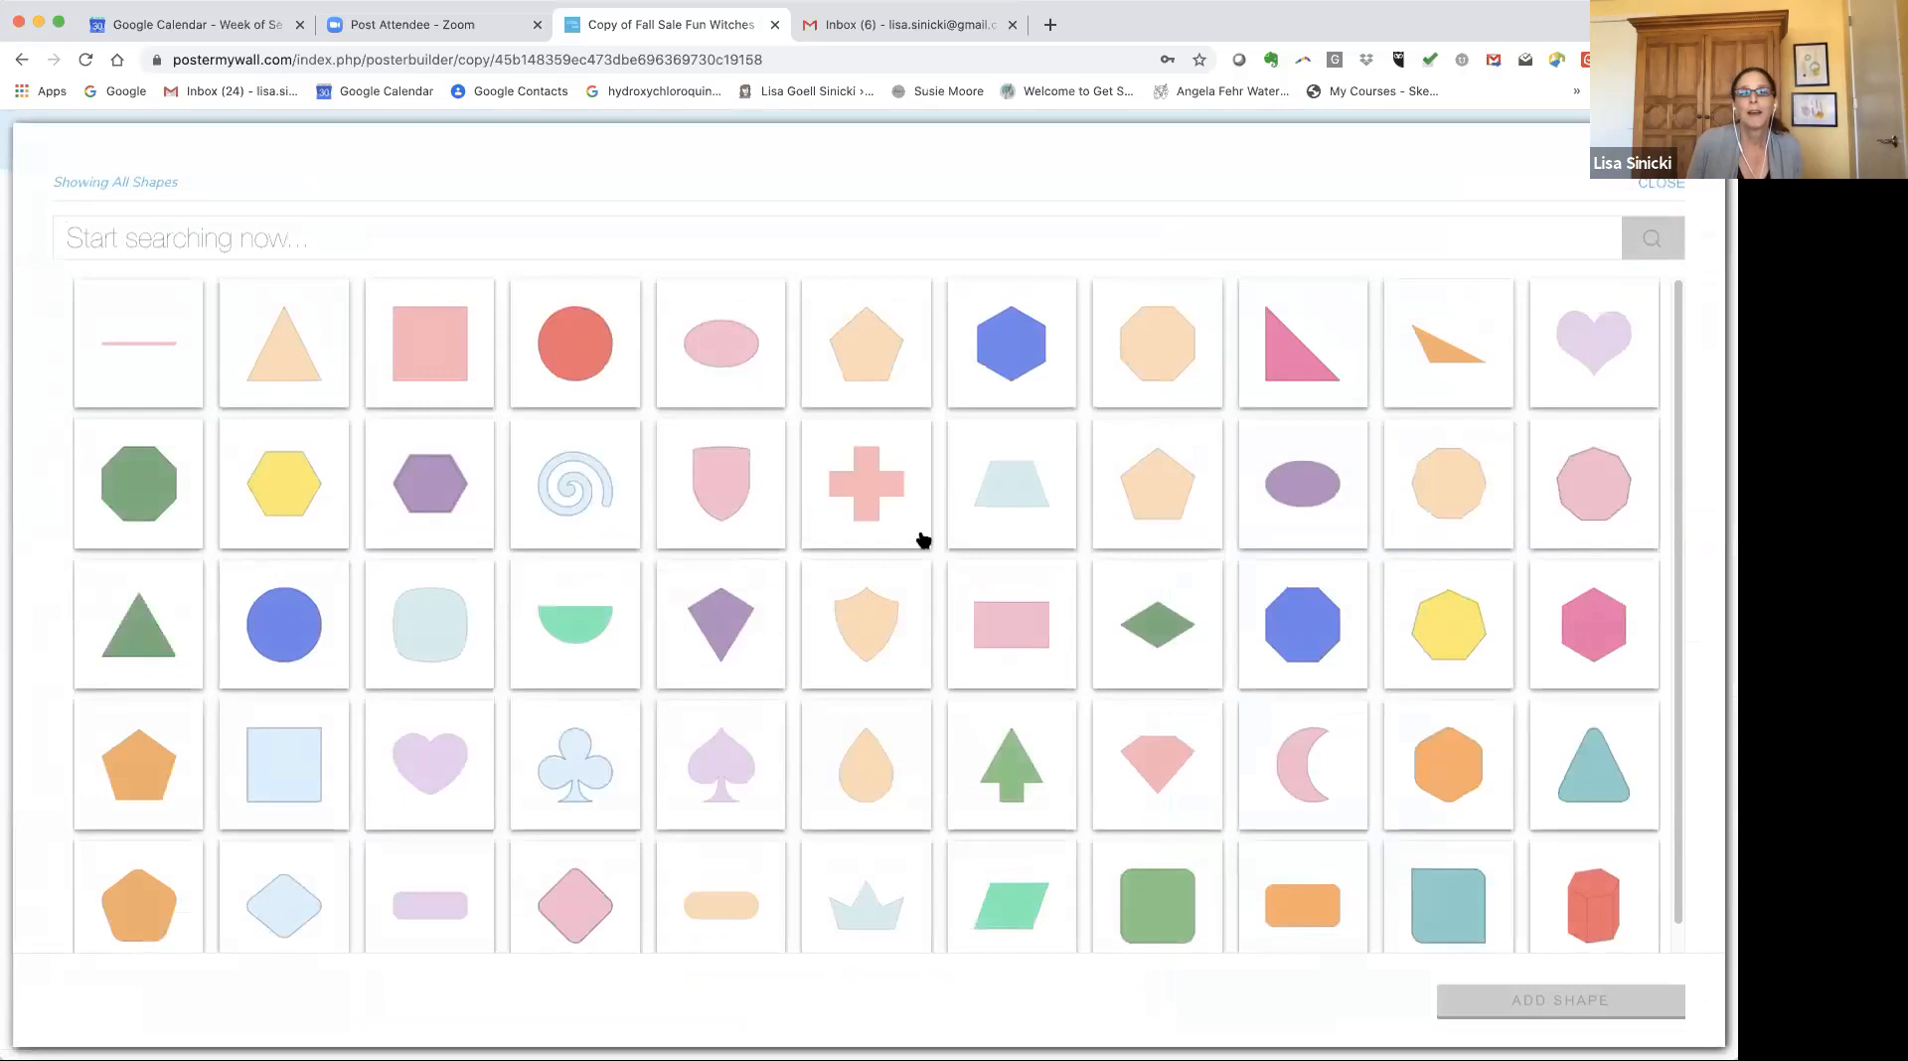
pyautogui.scroll(-5, 874, 586)
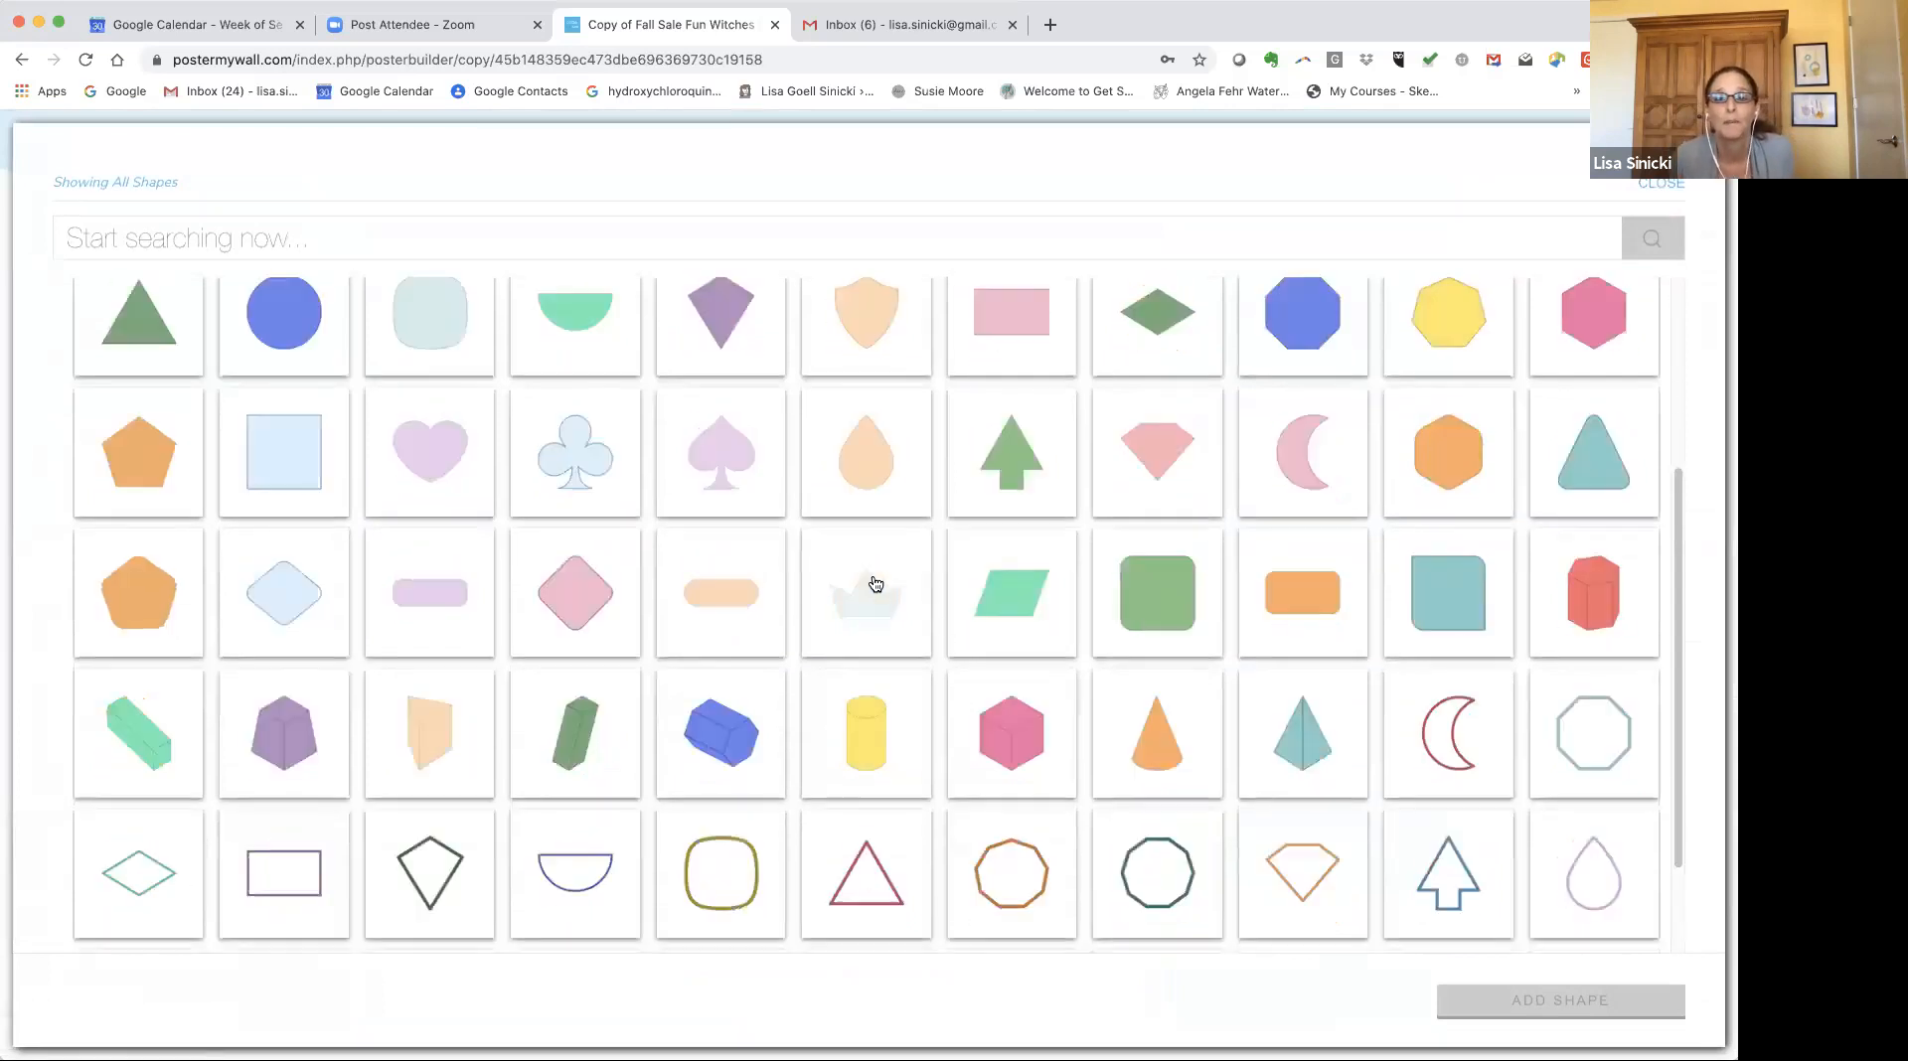
pyautogui.scroll(-3, 868, 583)
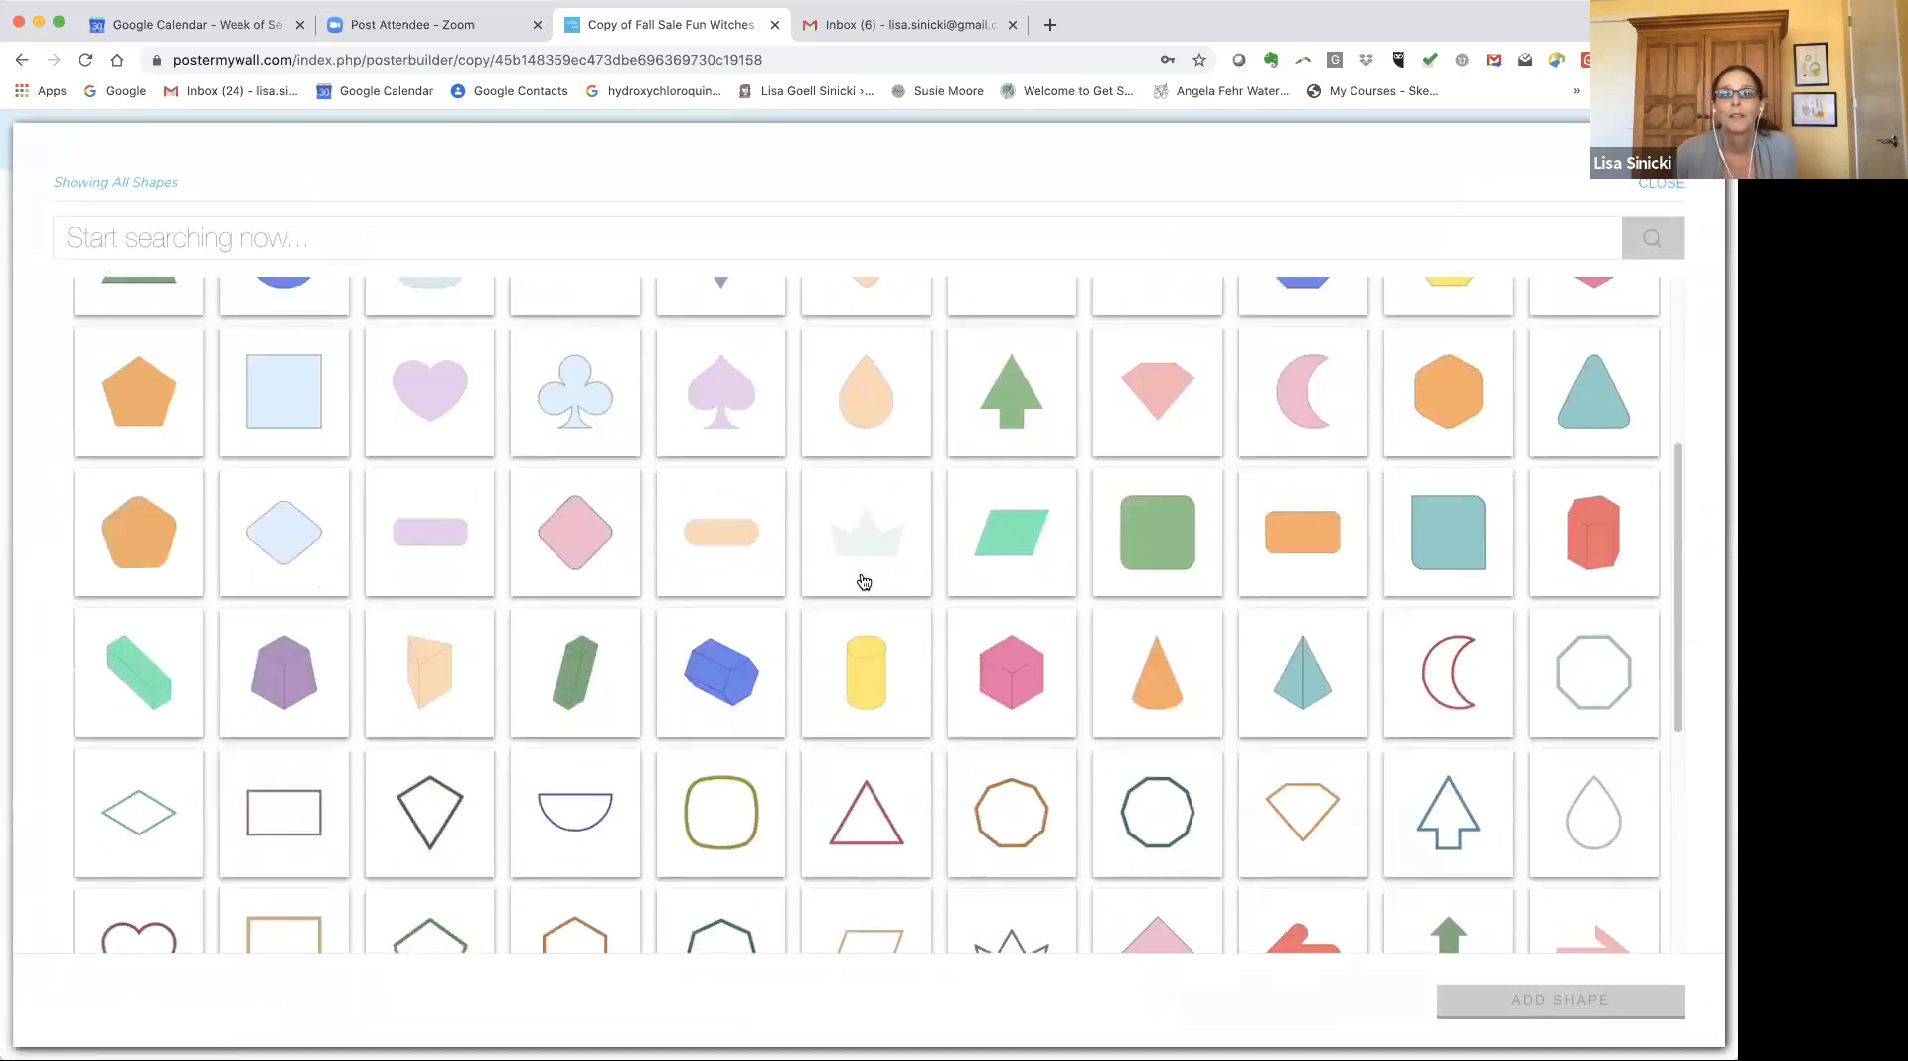
pyautogui.scroll(-3, 862, 584)
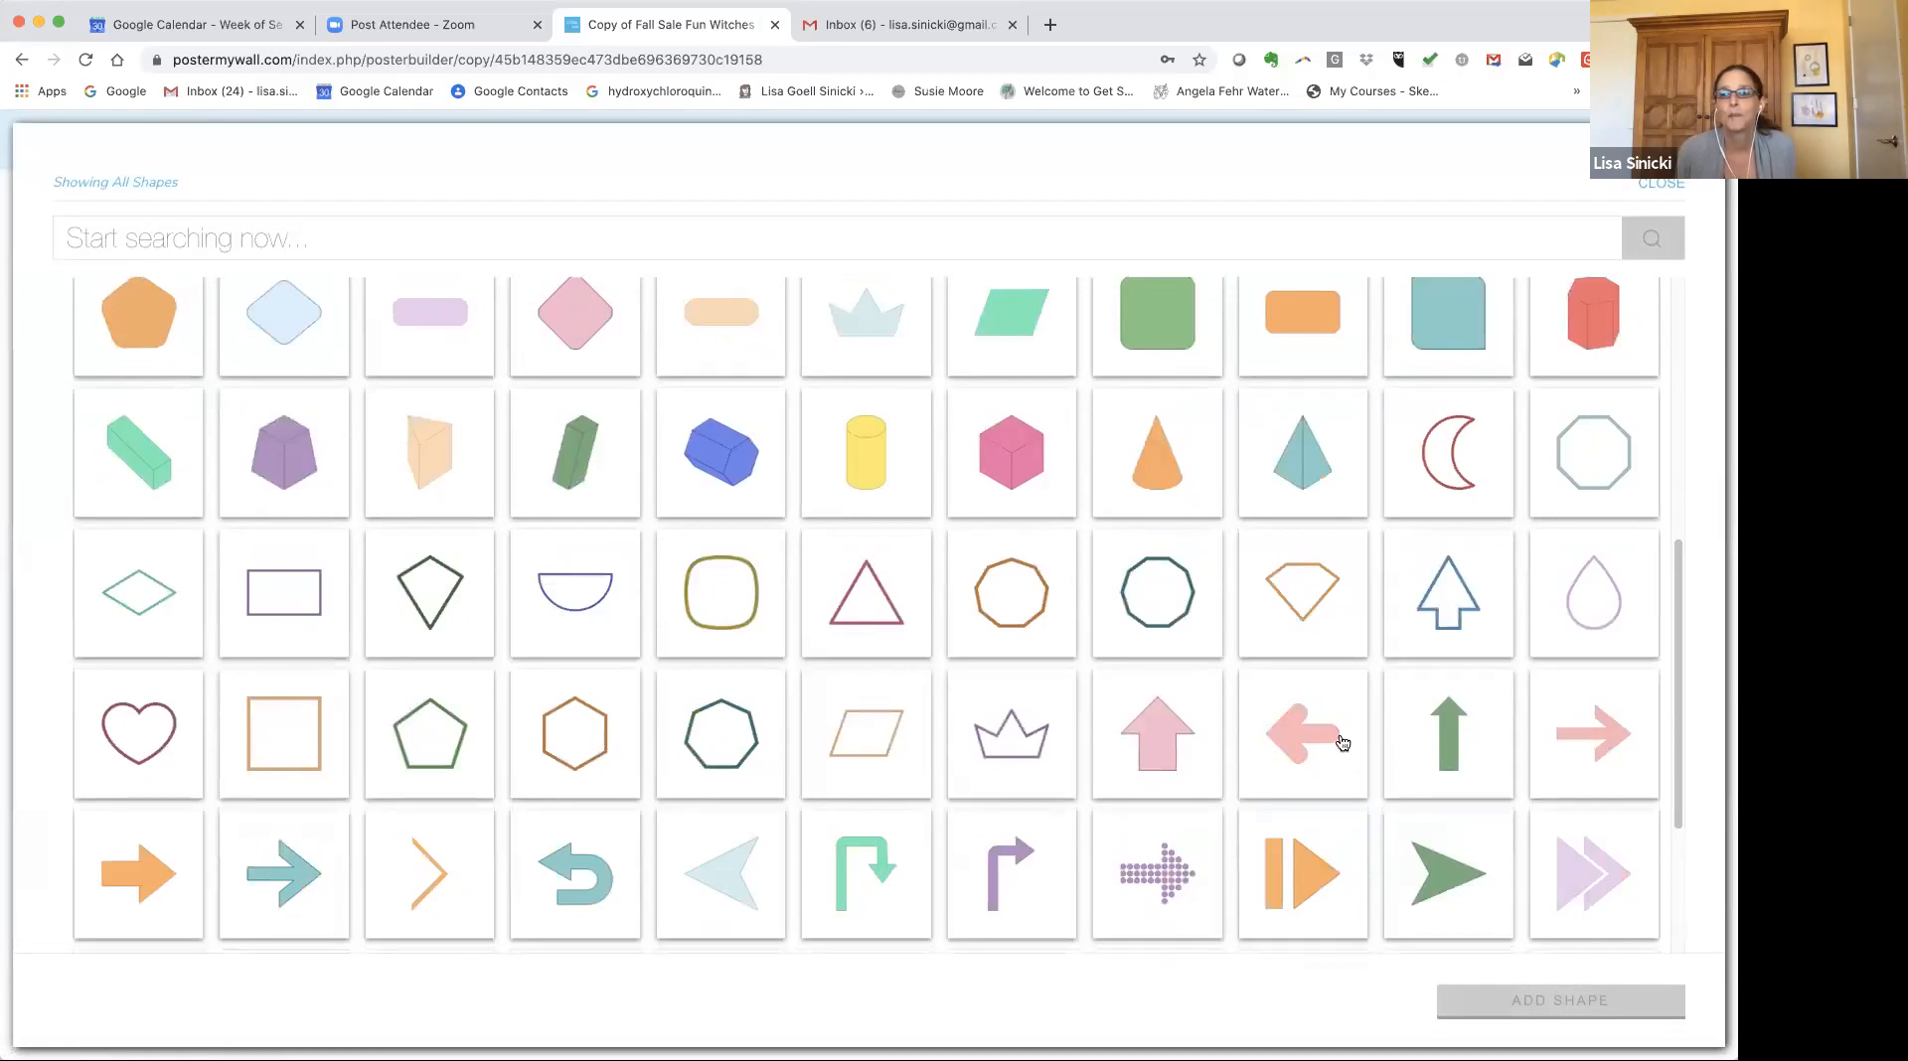
pyautogui.click(1452, 736)
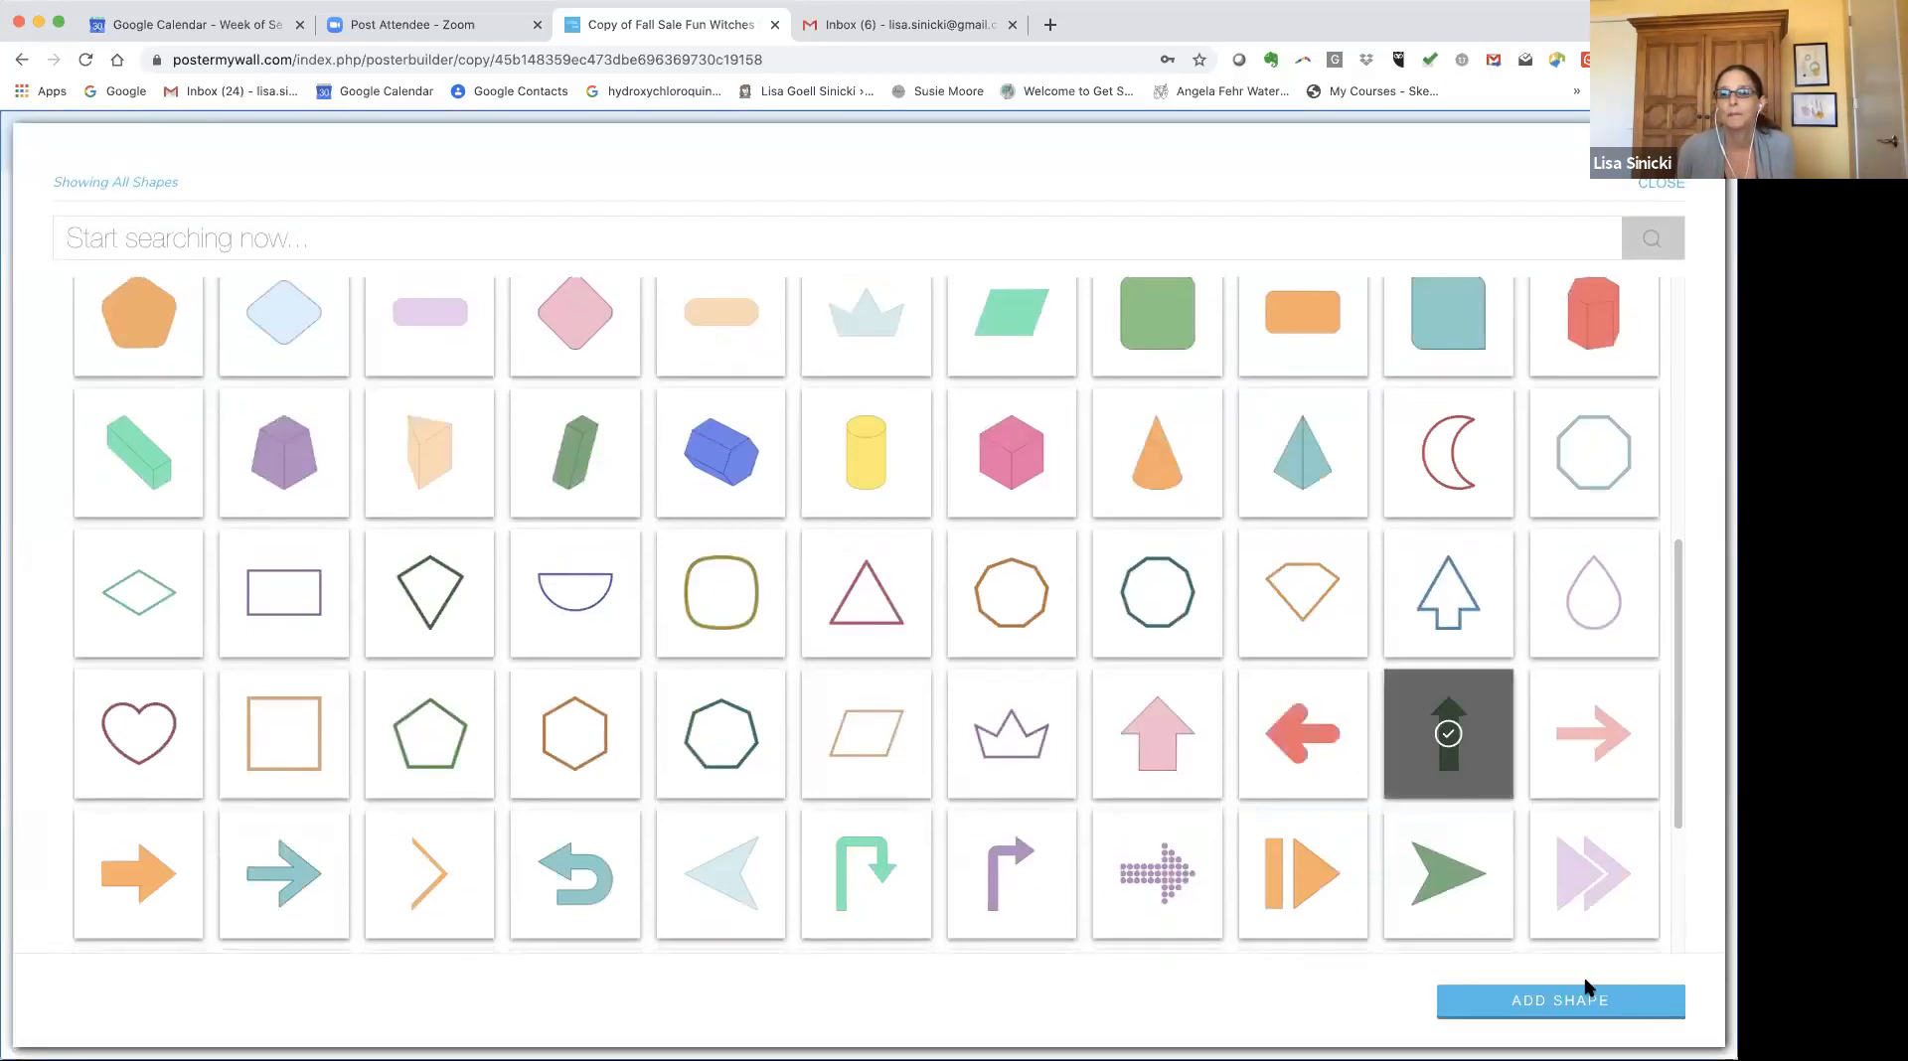
pyautogui.click(1538, 991)
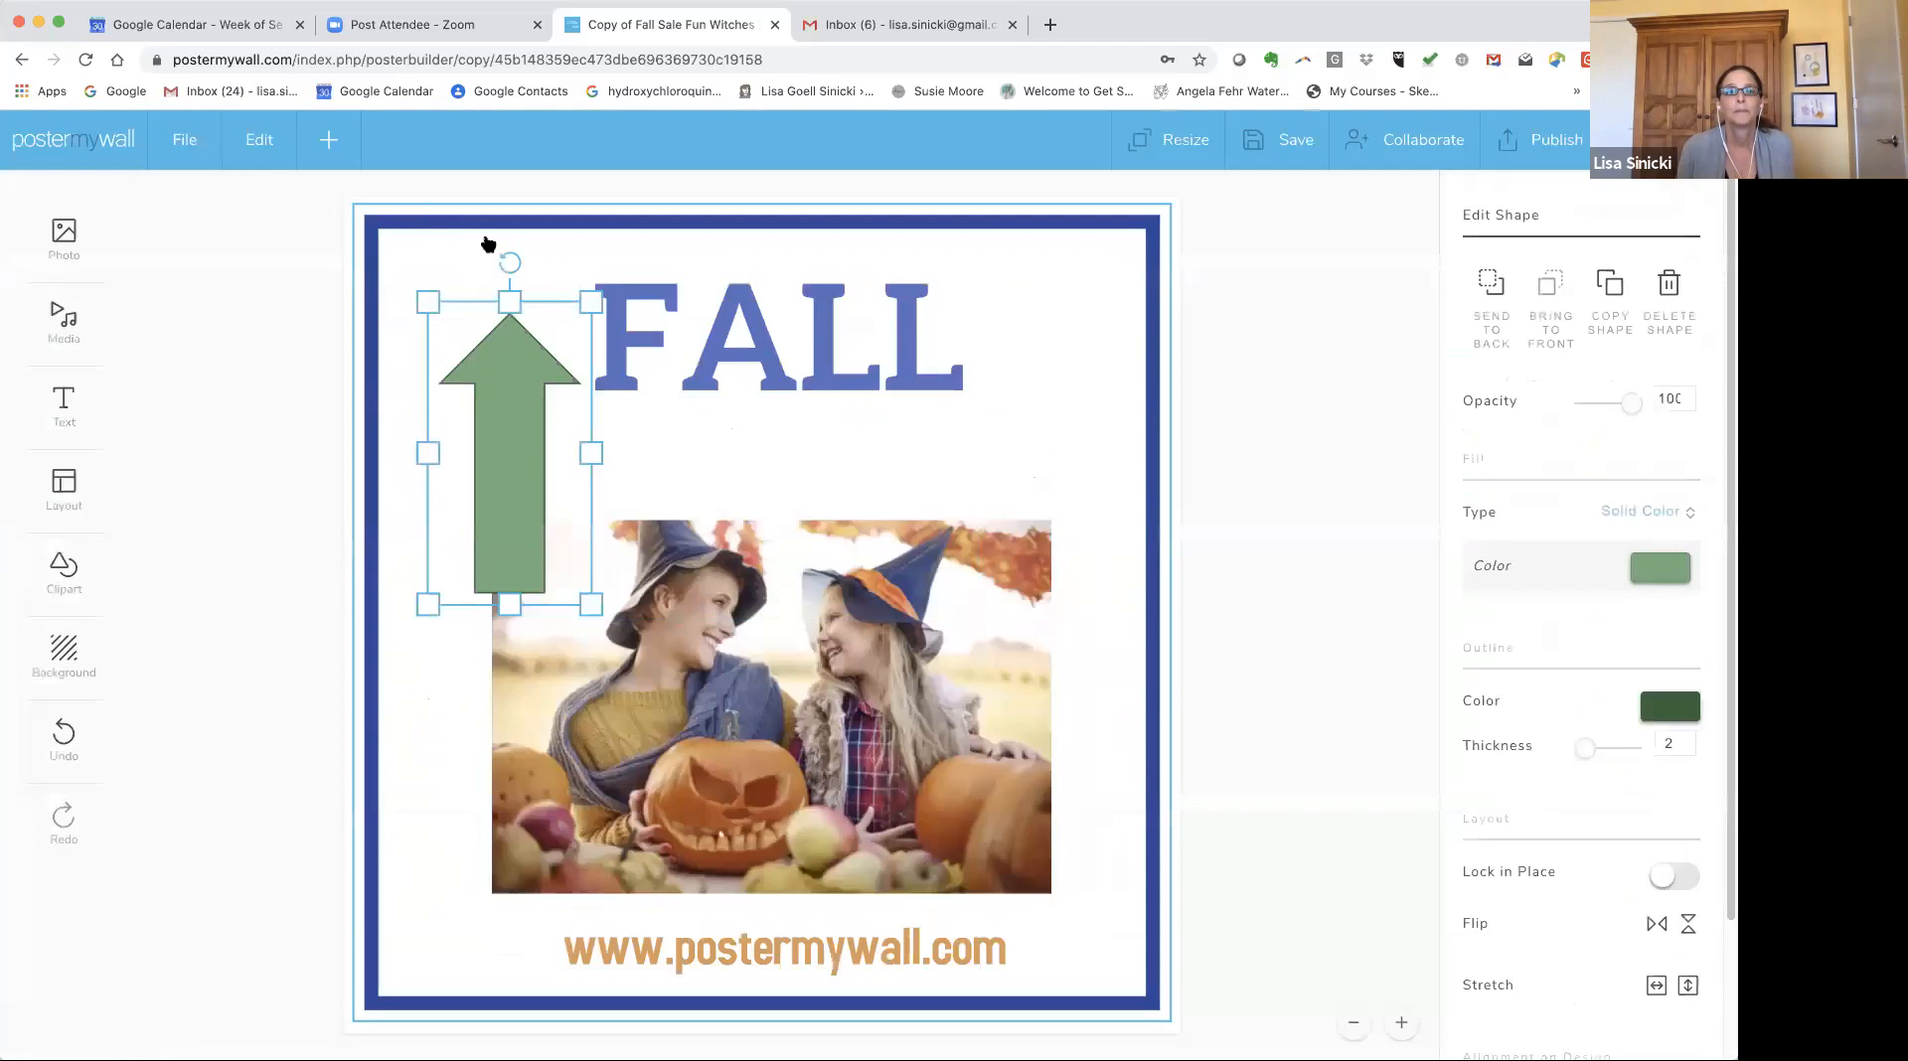
# Rotate the arrow diagonally across the photo, narrow it, then delete it.
pyautogui.moveTo(484, 252); pyautogui.dragTo(926, 844)
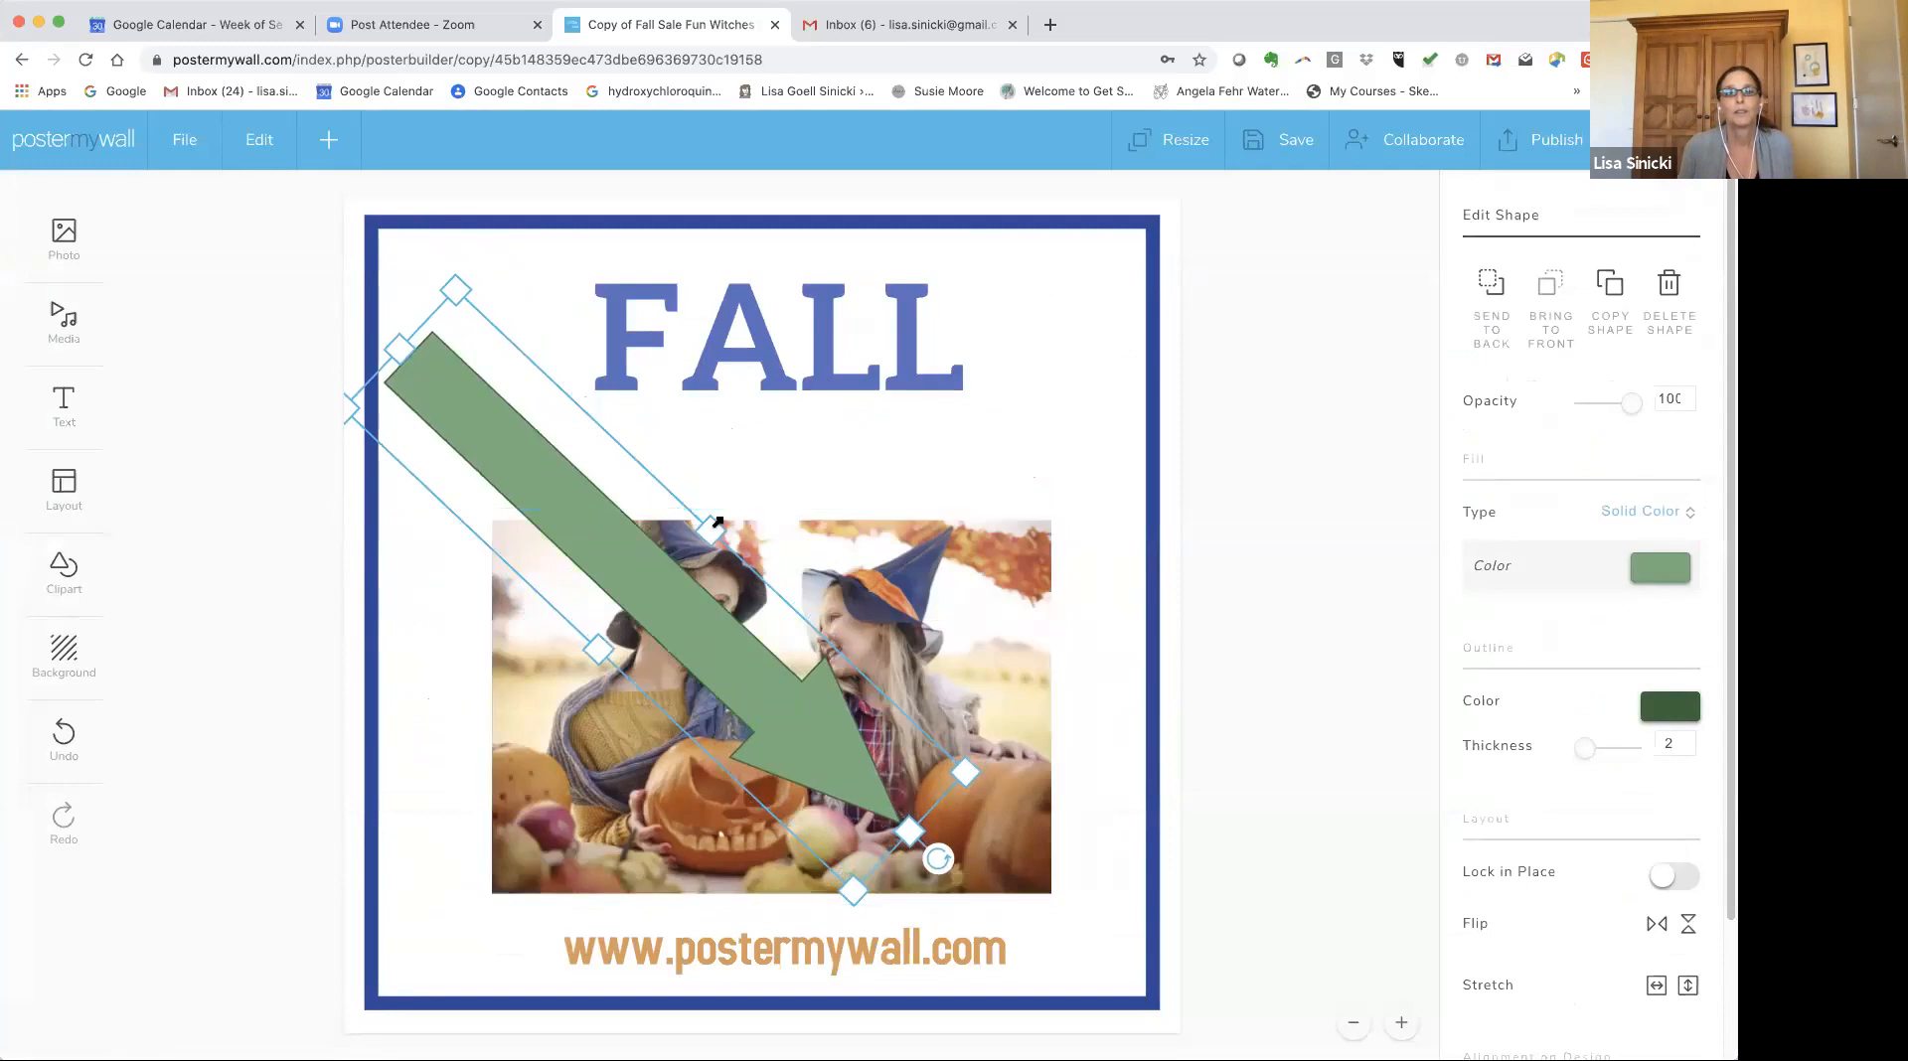
pyautogui.moveTo(650, 552); pyautogui.dragTo(588, 617)
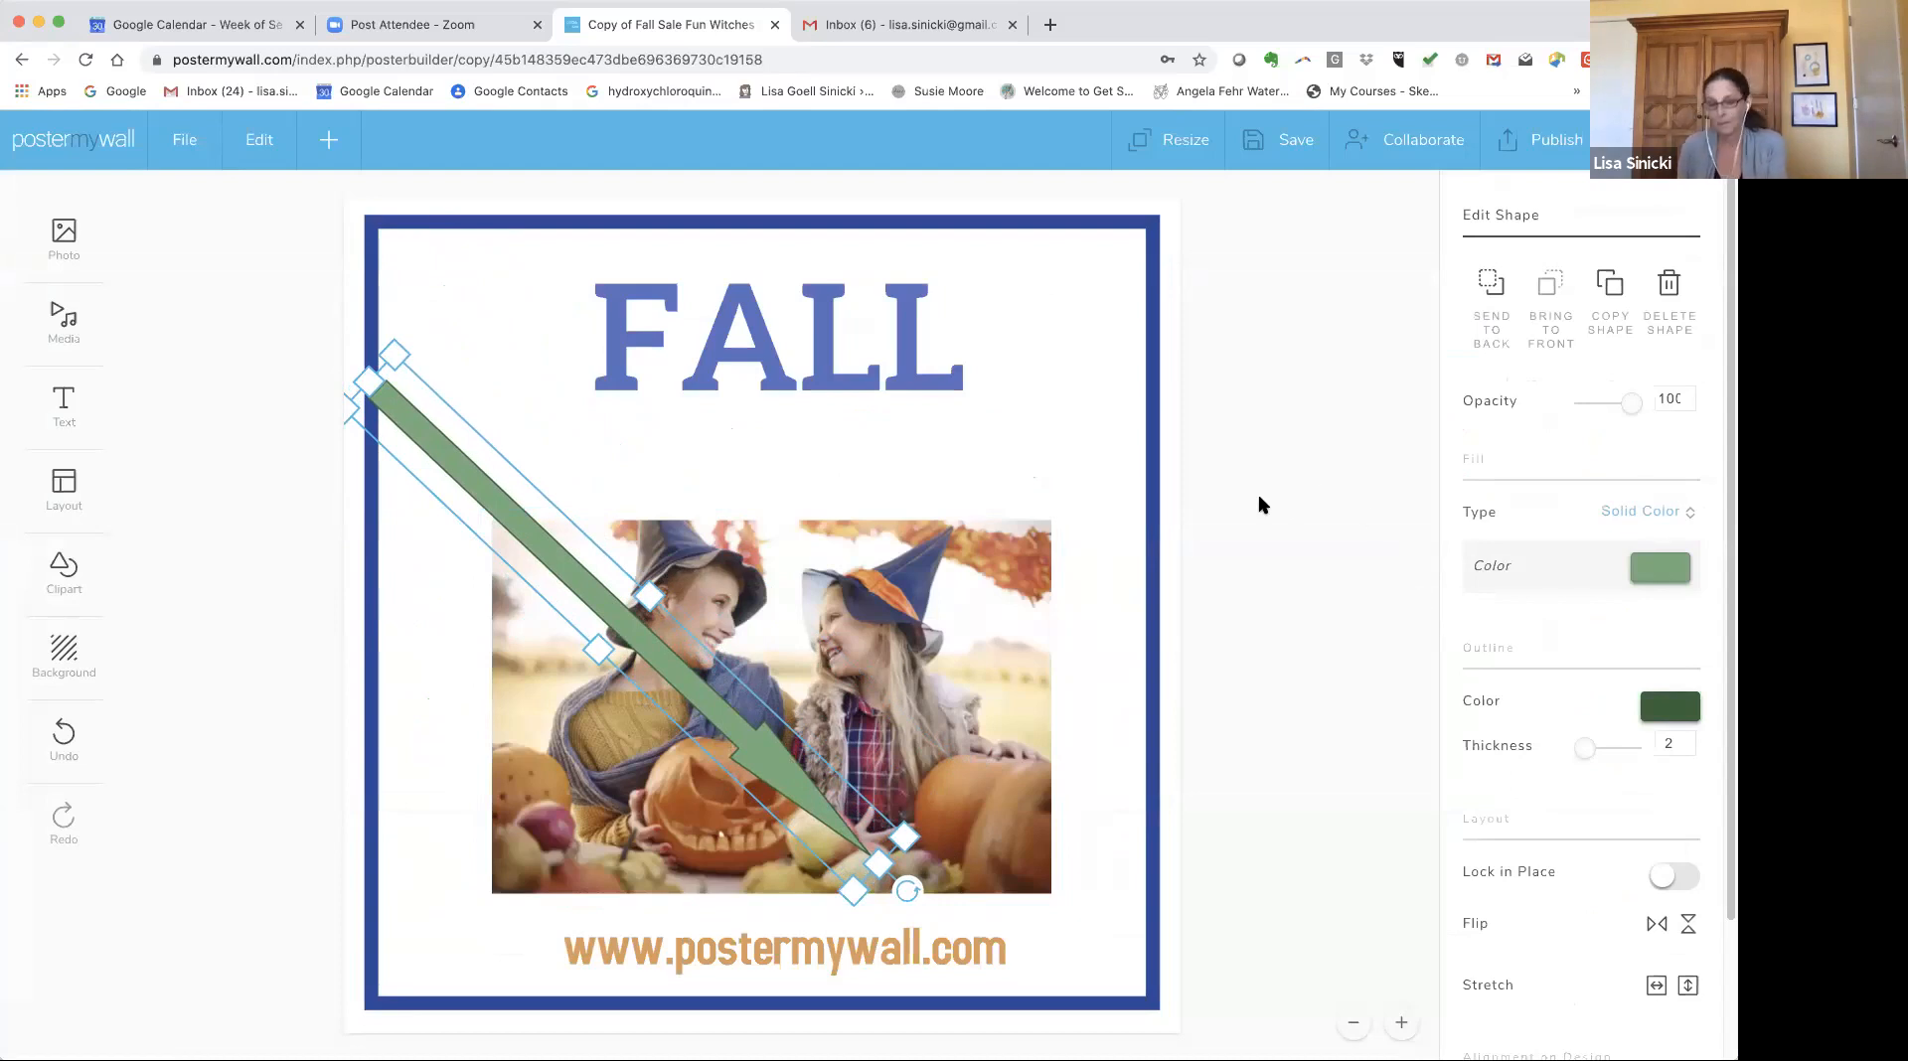
pyautogui.press('Delete')
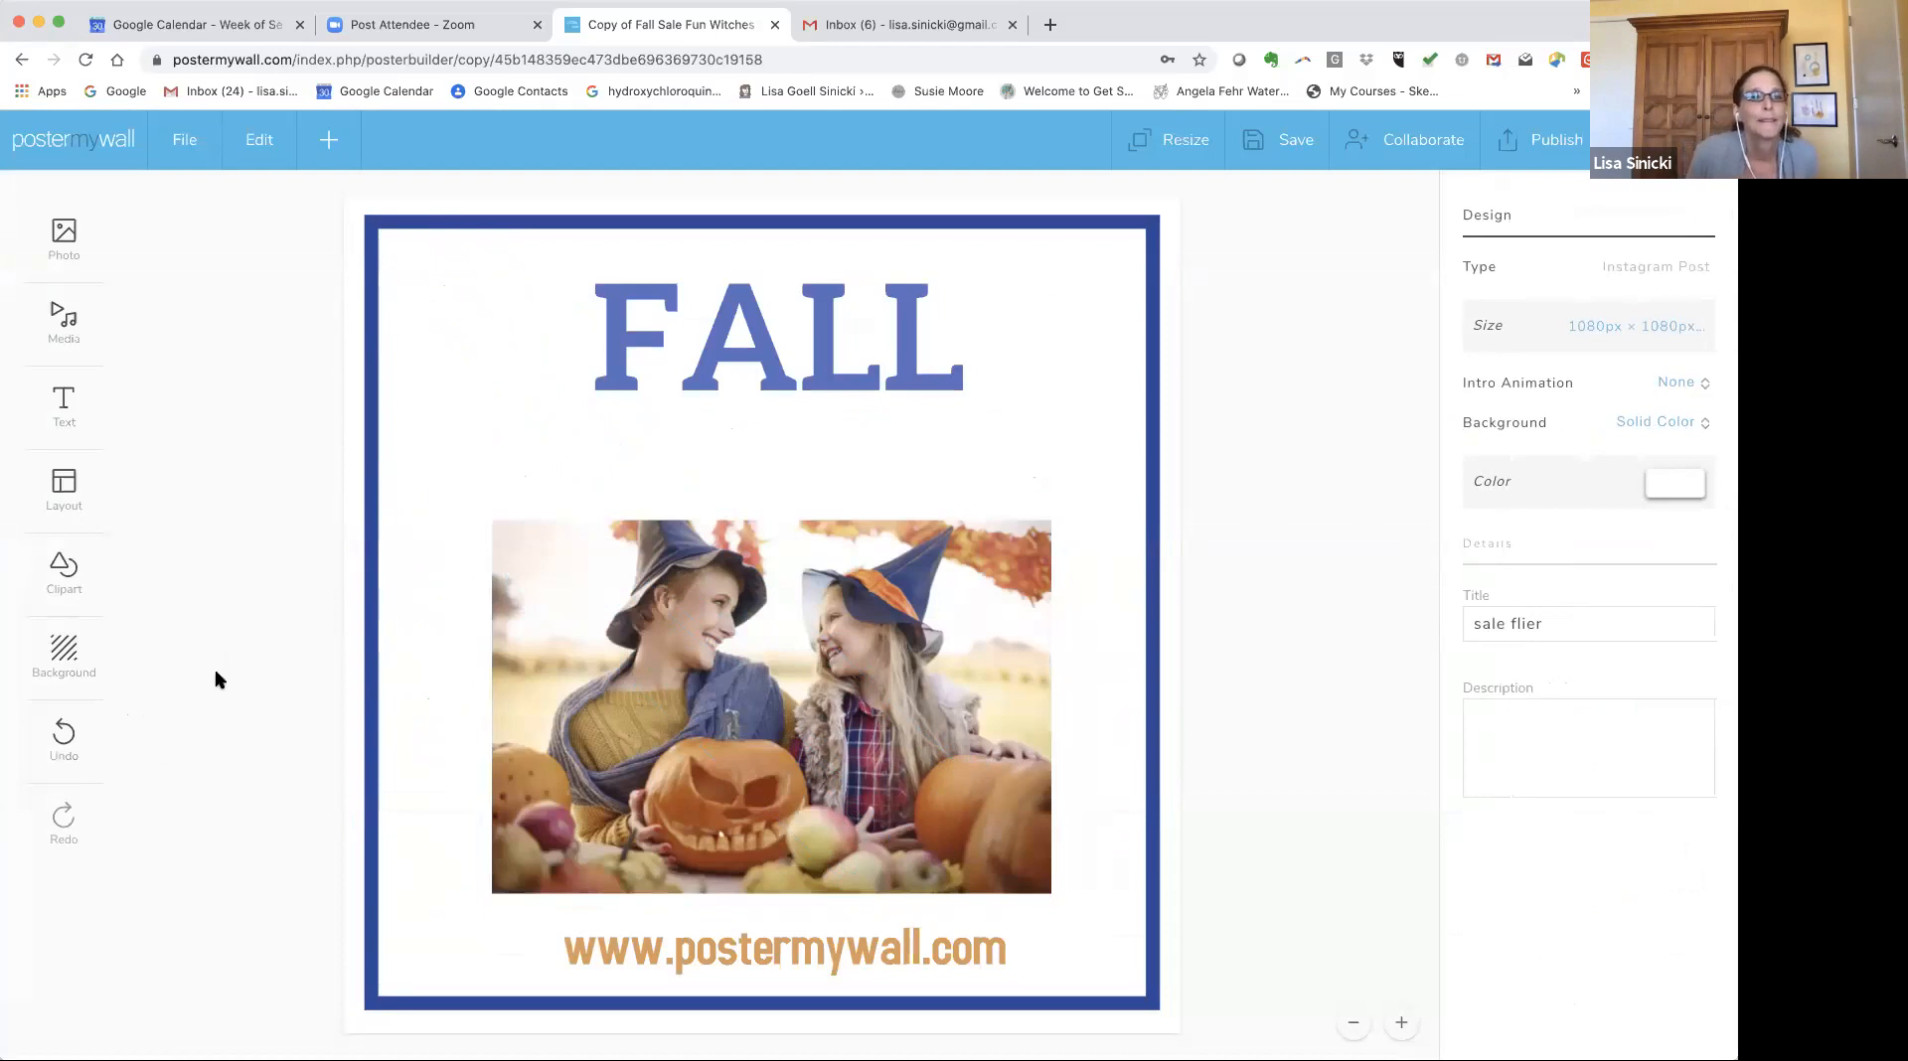
# Search pixabay clipart for bat and add a black bat clipart to the design.
pyautogui.click(64, 571)
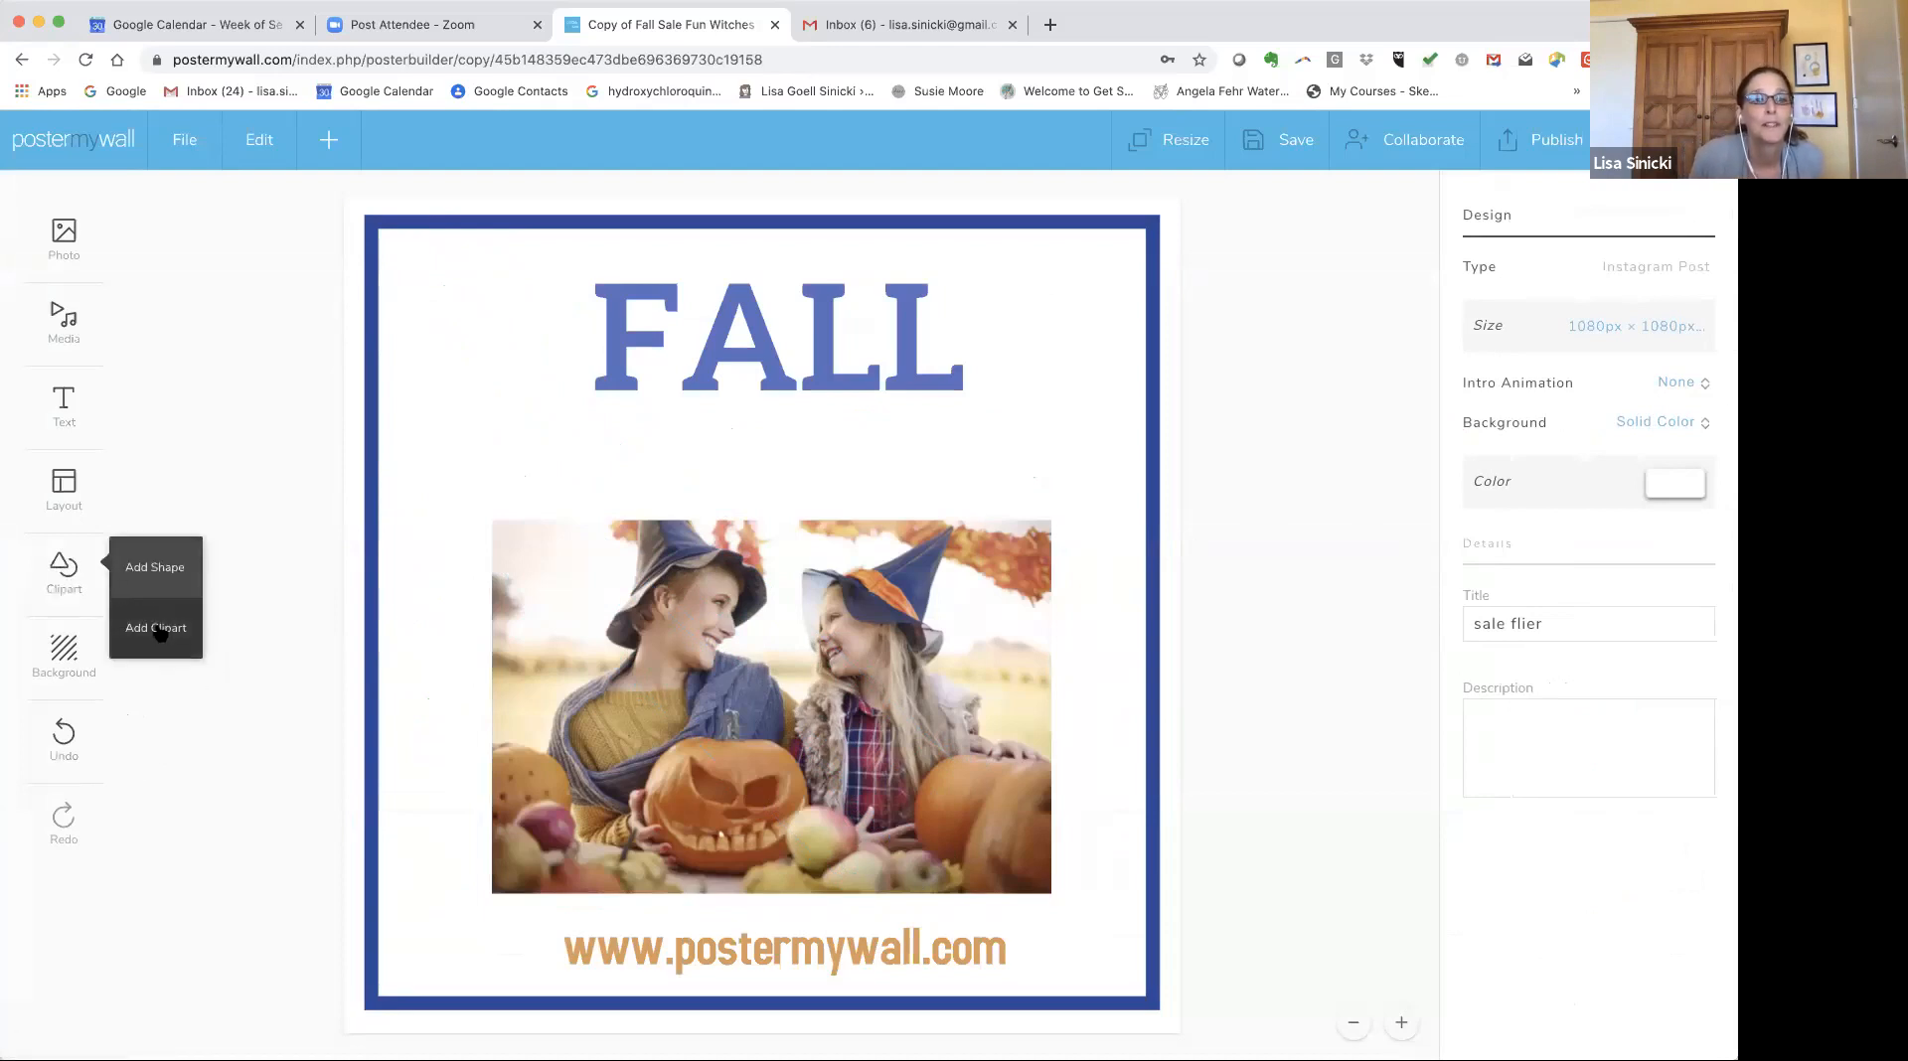
pyautogui.click(157, 626)
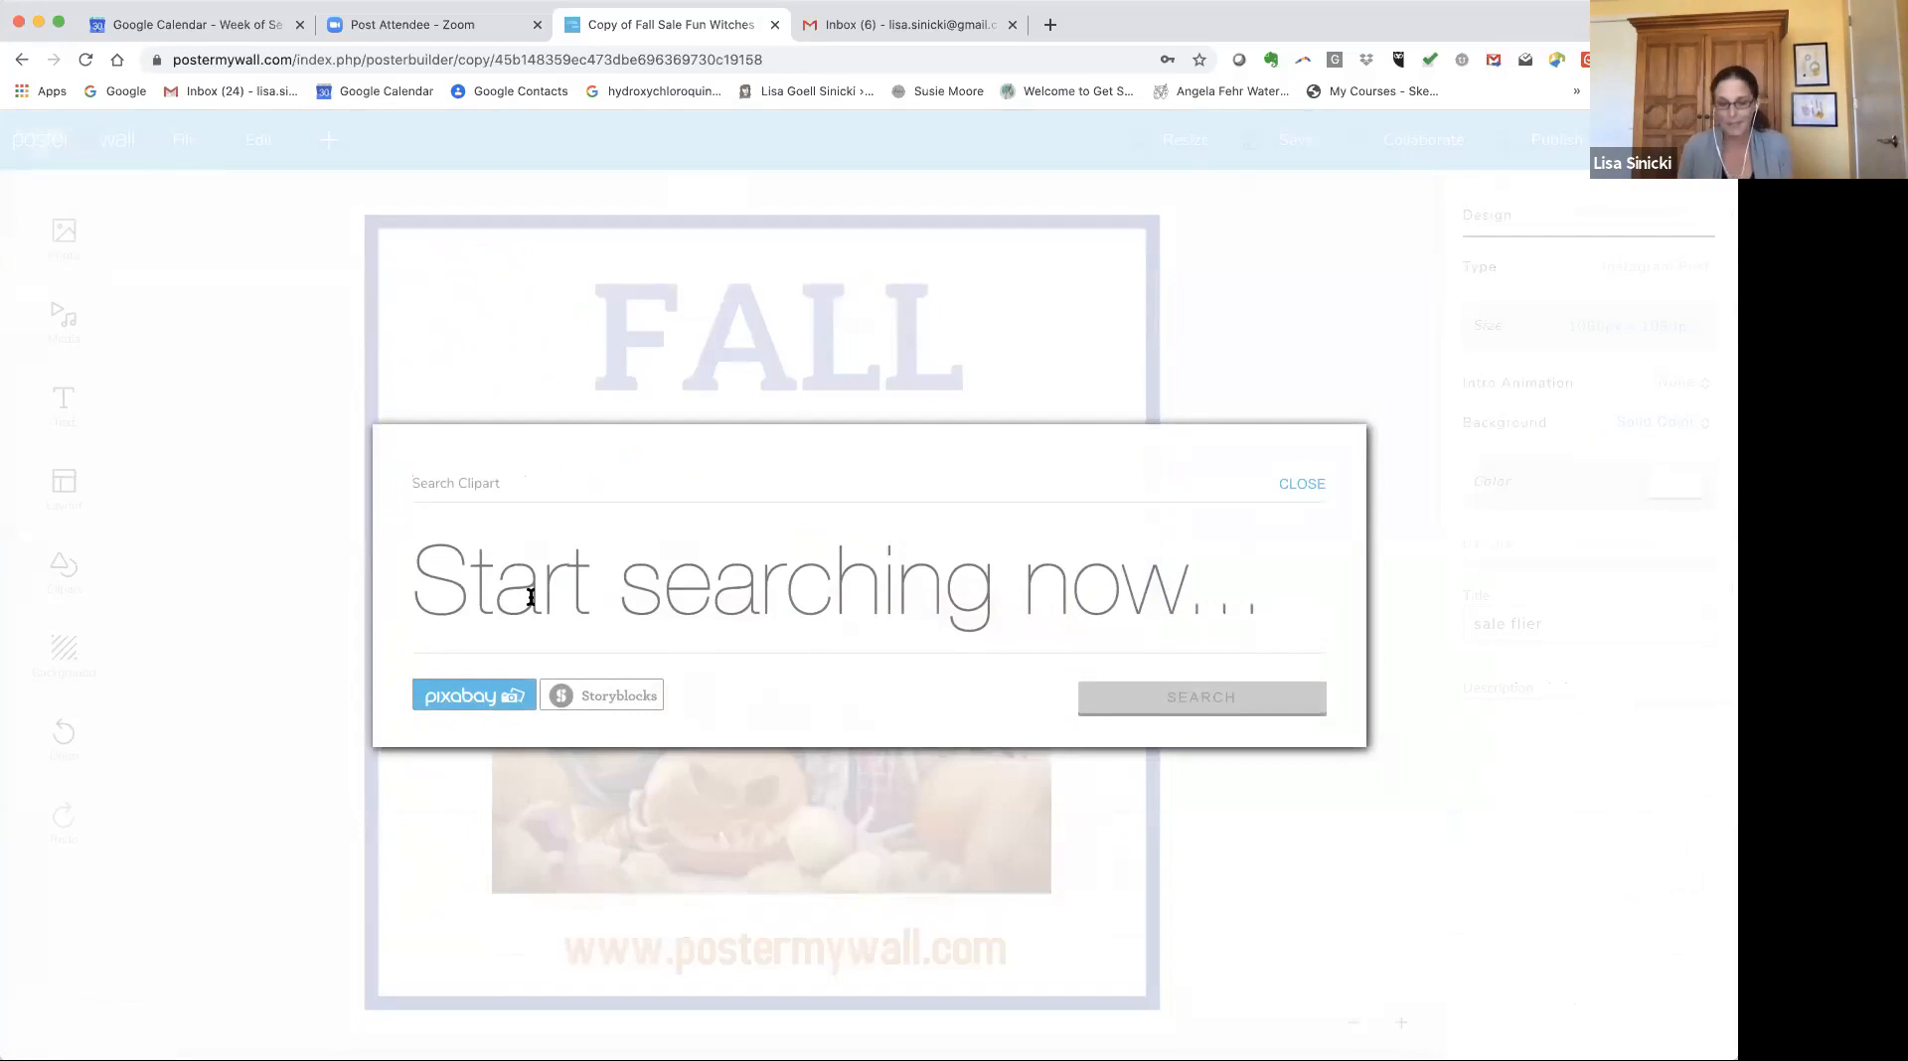
pyautogui.write('bat')
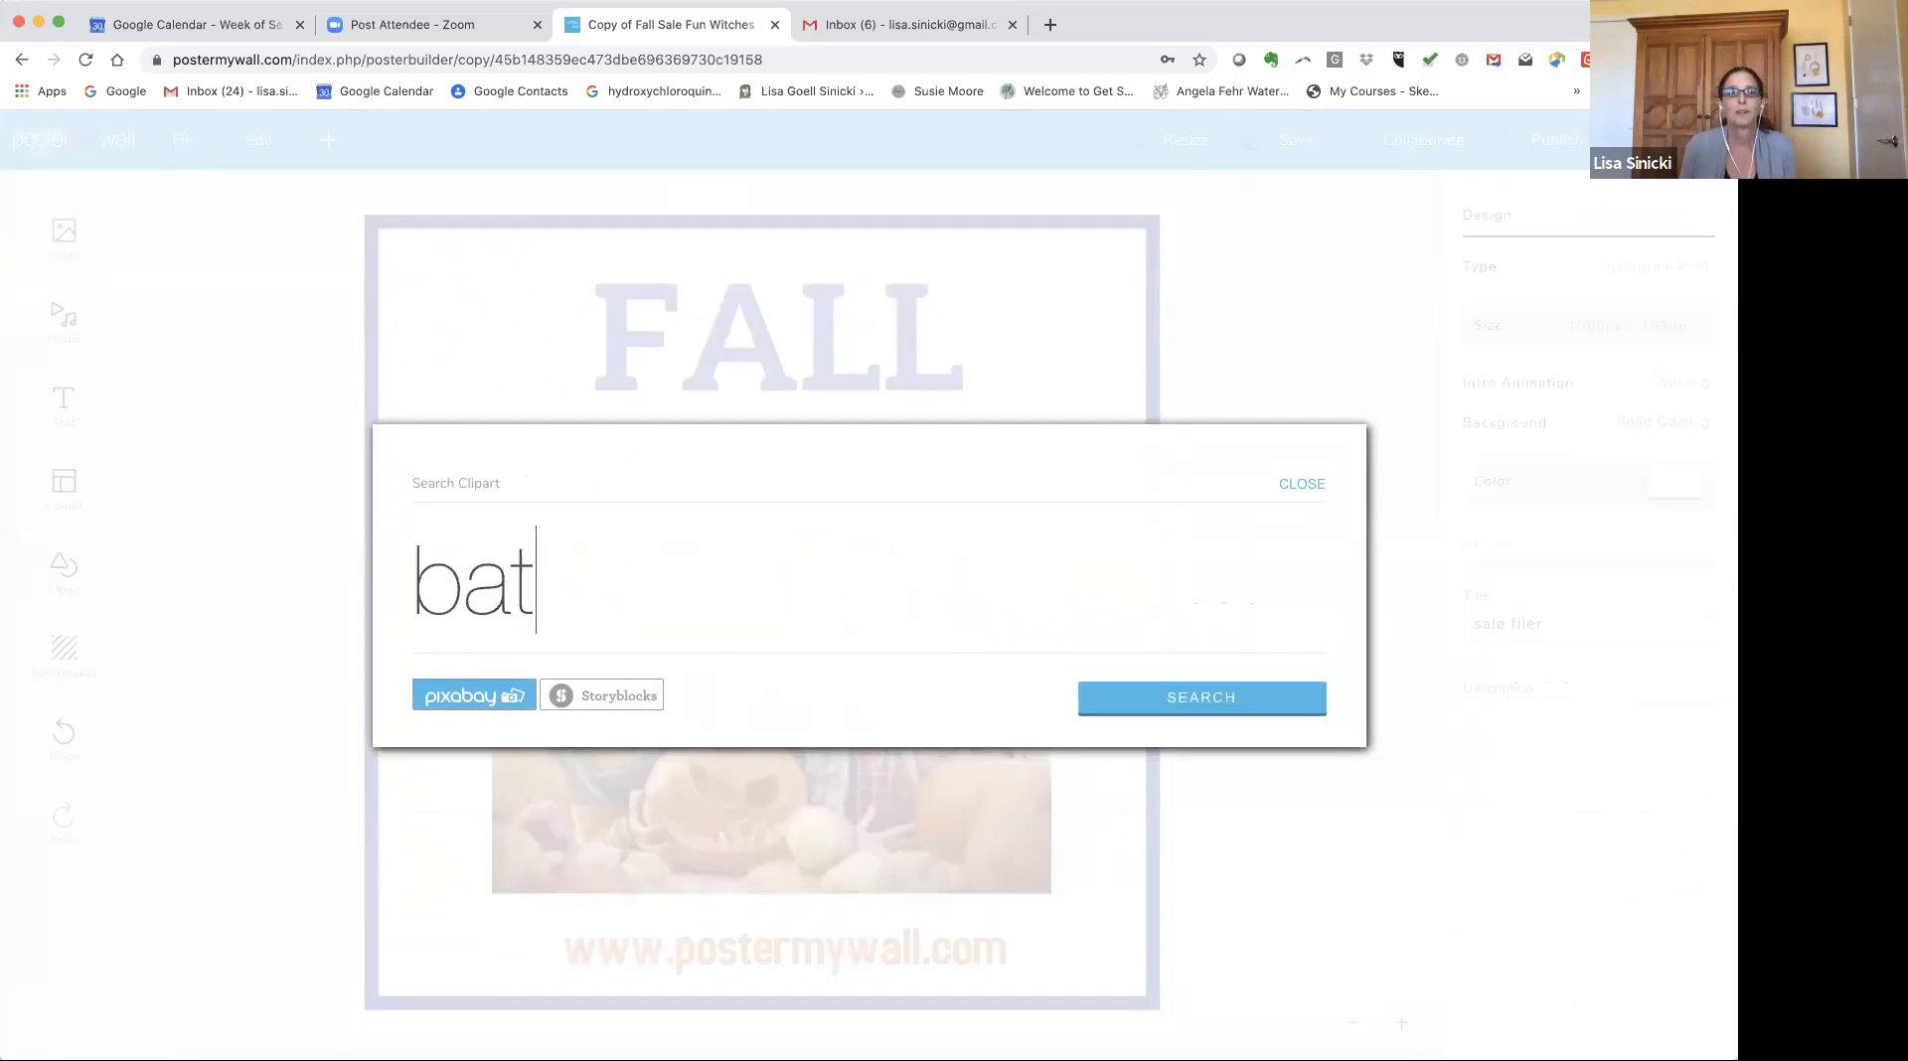
pyautogui.click(588, 699)
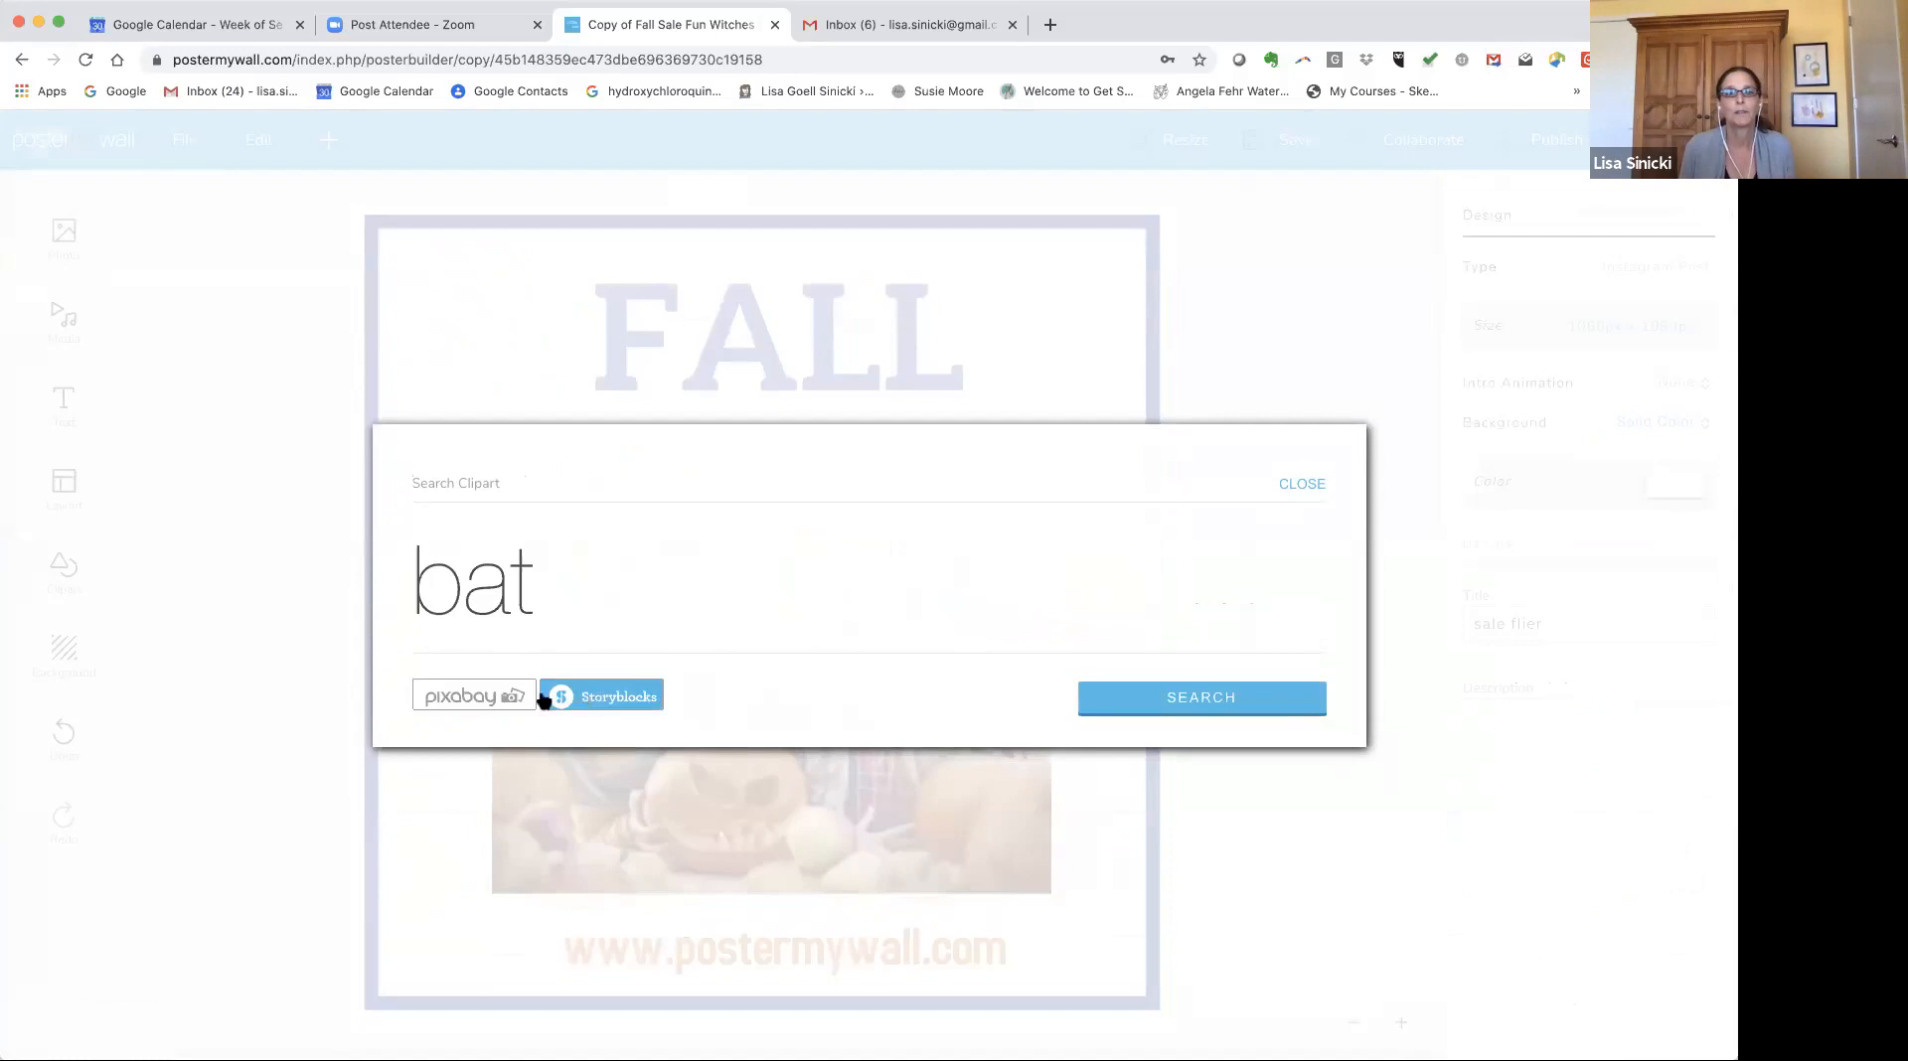
pyautogui.click(457, 698)
pyautogui.click(1244, 696)
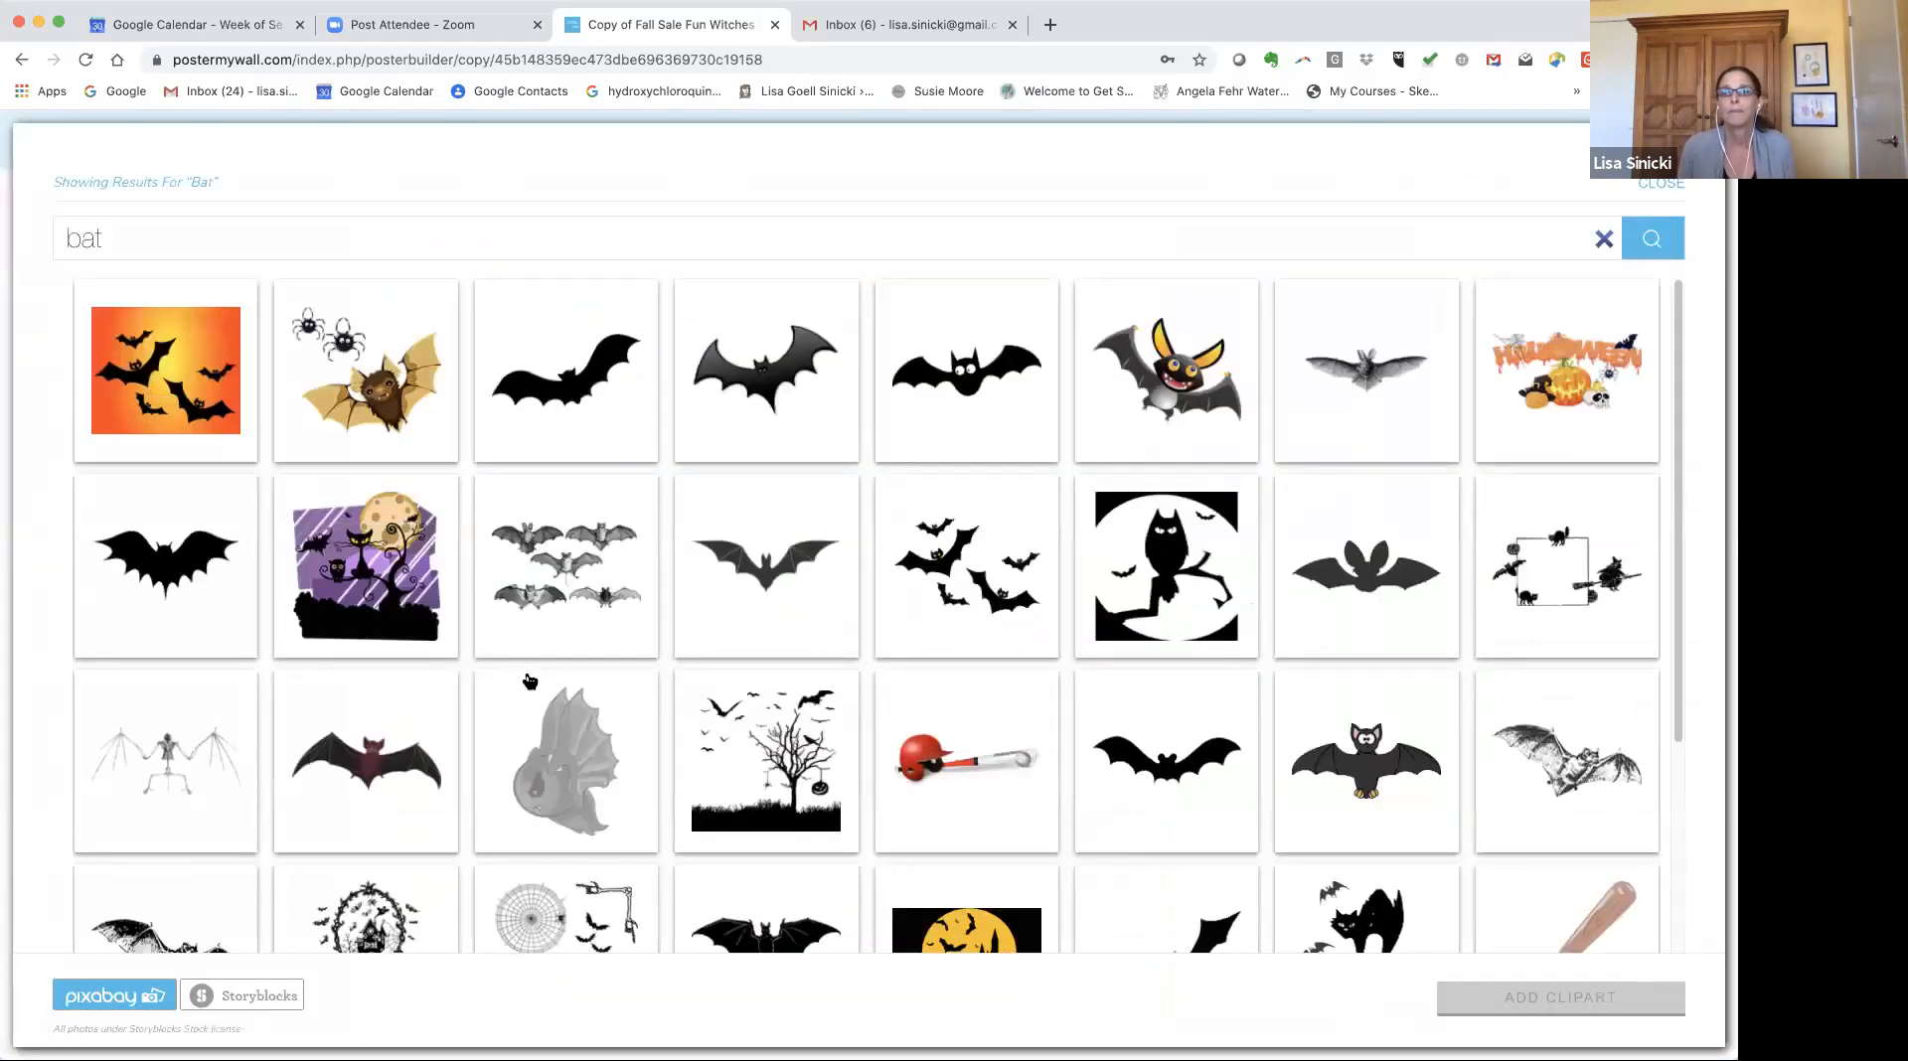
pyautogui.click(1159, 756)
pyautogui.click(1524, 999)
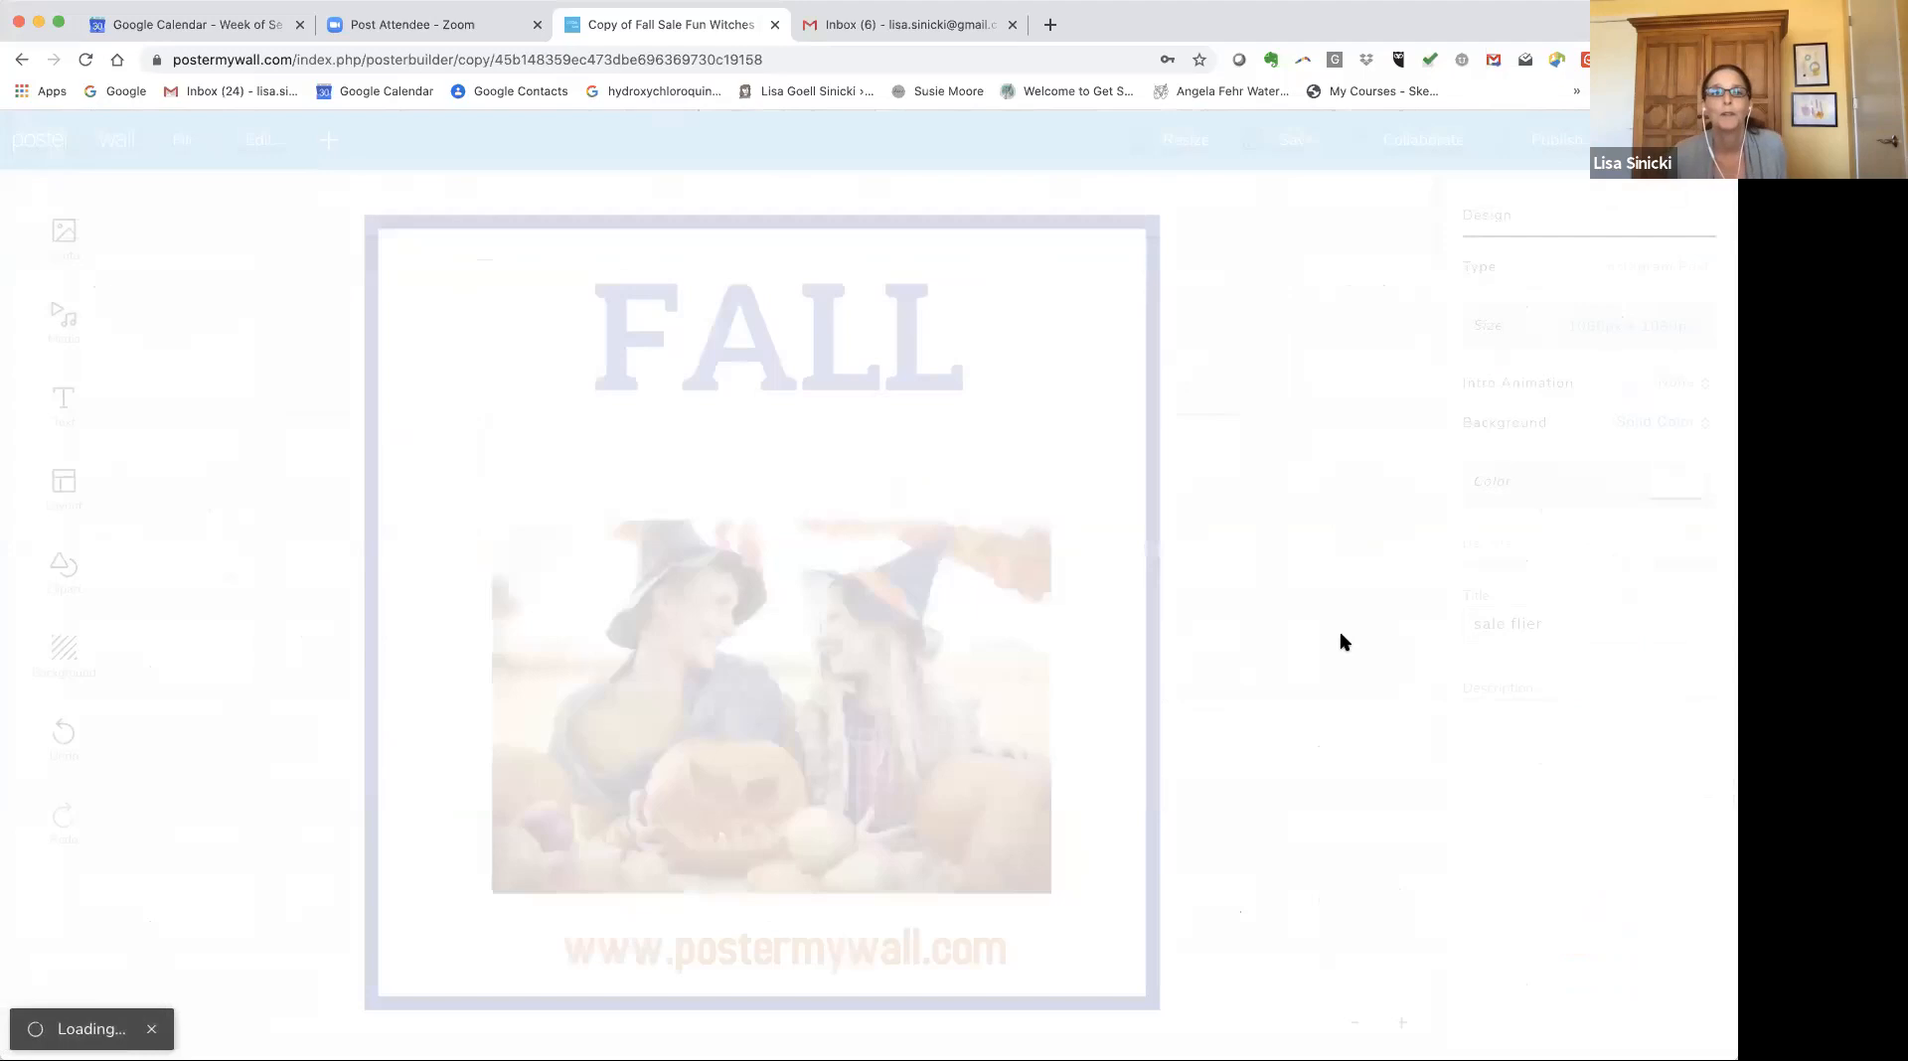
# Rotate, resize and reposition the bat so it overlaps the photo's top-left corner.
pyautogui.moveTo(582, 353)
pyautogui.mouseDown()
pyautogui.moveTo(576, 407)
pyautogui.moveTo(576, 368)
pyautogui.mouseUp()
pyautogui.moveTo(640, 292); pyautogui.dragTo(573, 305)
pyautogui.moveTo(639, 438); pyautogui.dragTo(549, 544)
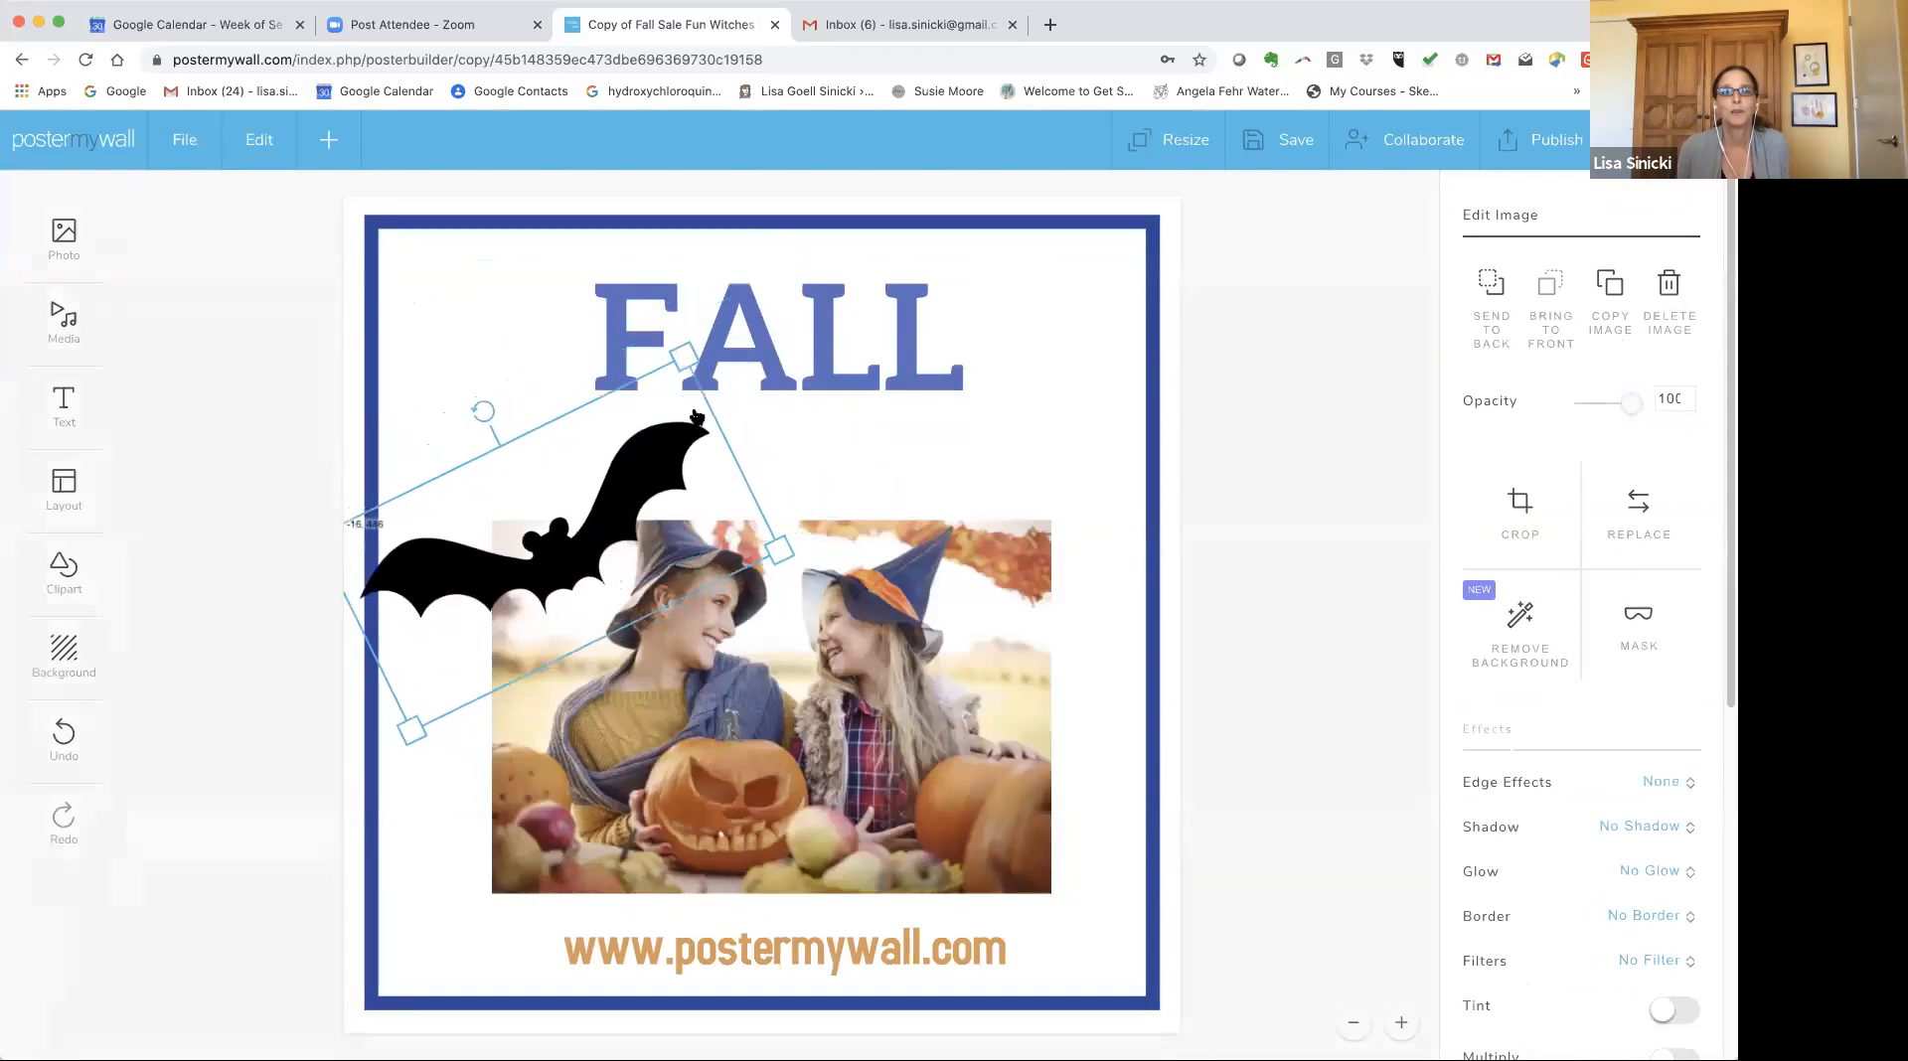
pyautogui.moveTo(683, 356); pyautogui.dragTo(713, 317)
pyautogui.moveTo(683, 489); pyautogui.dragTo(640, 487)
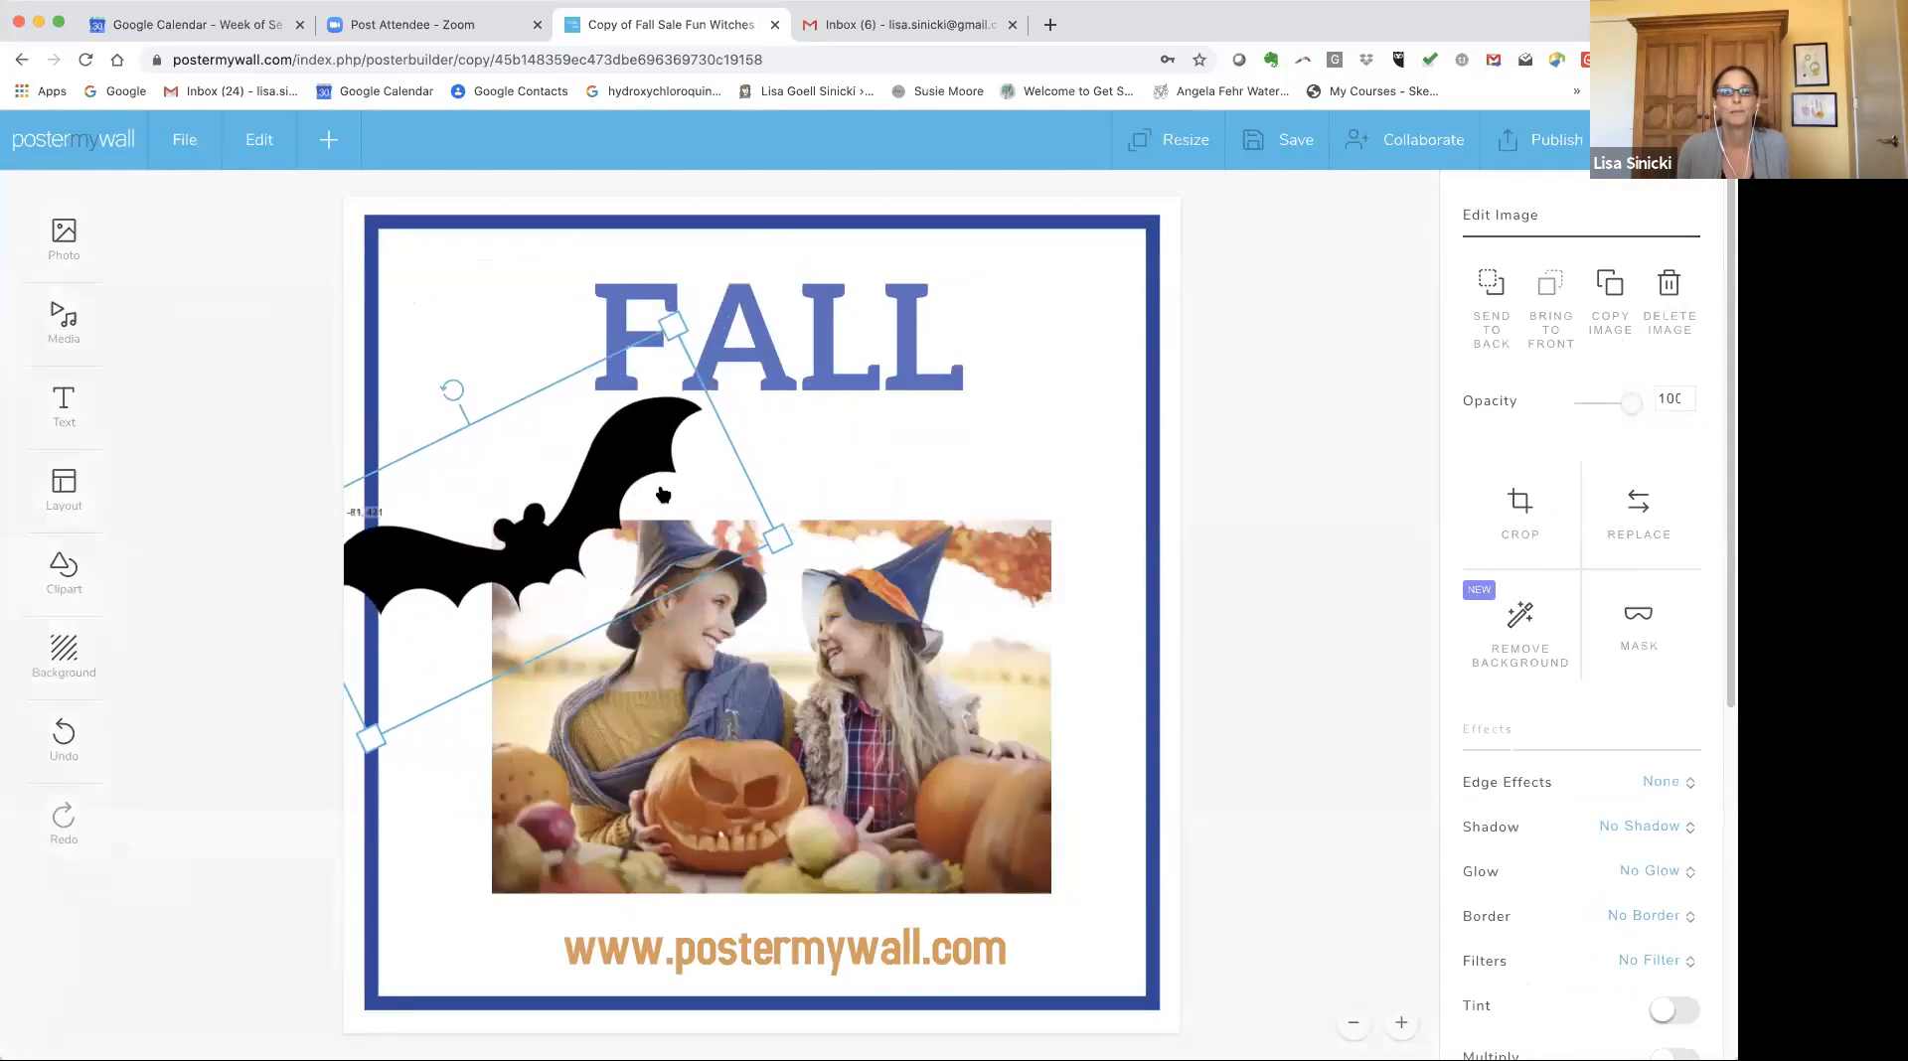
pyautogui.click(1271, 481)
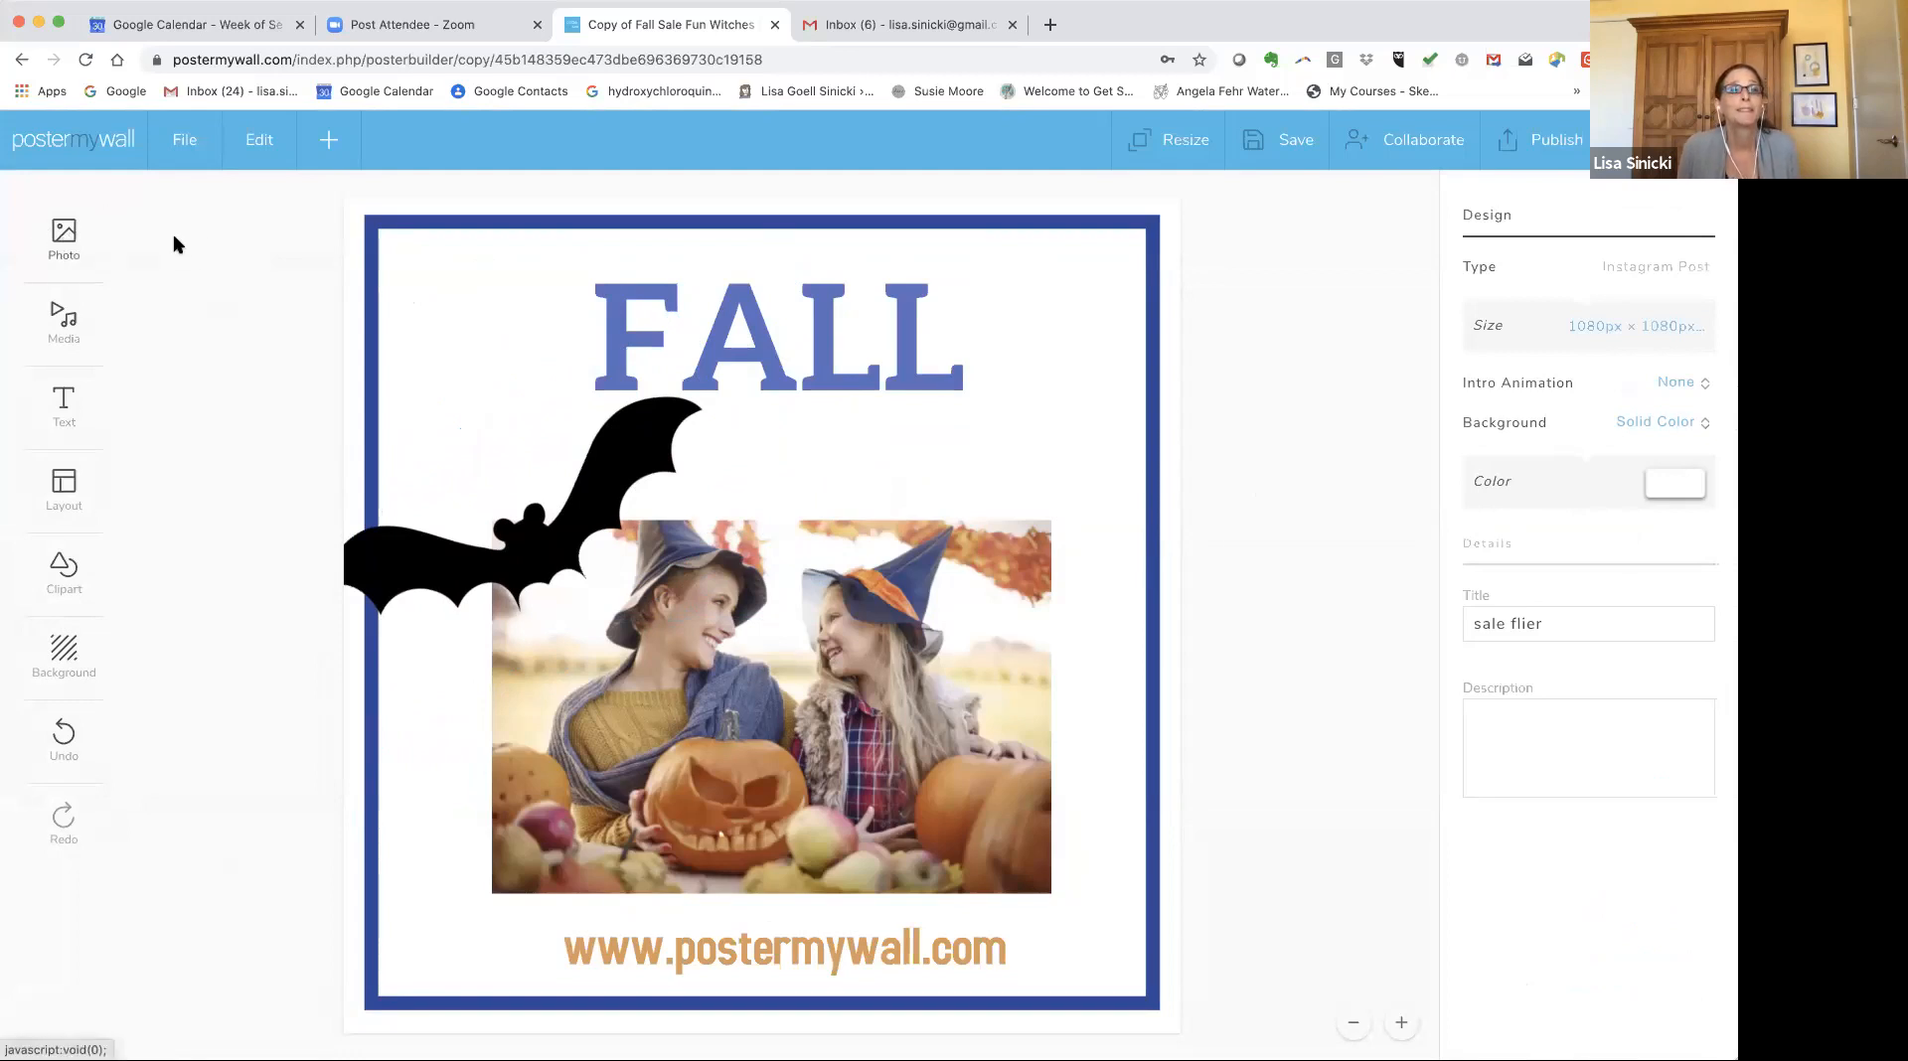
# Add the PosterMyWall logo from My Photos and place it in the bottom-right corner.
pyautogui.click(65, 234)
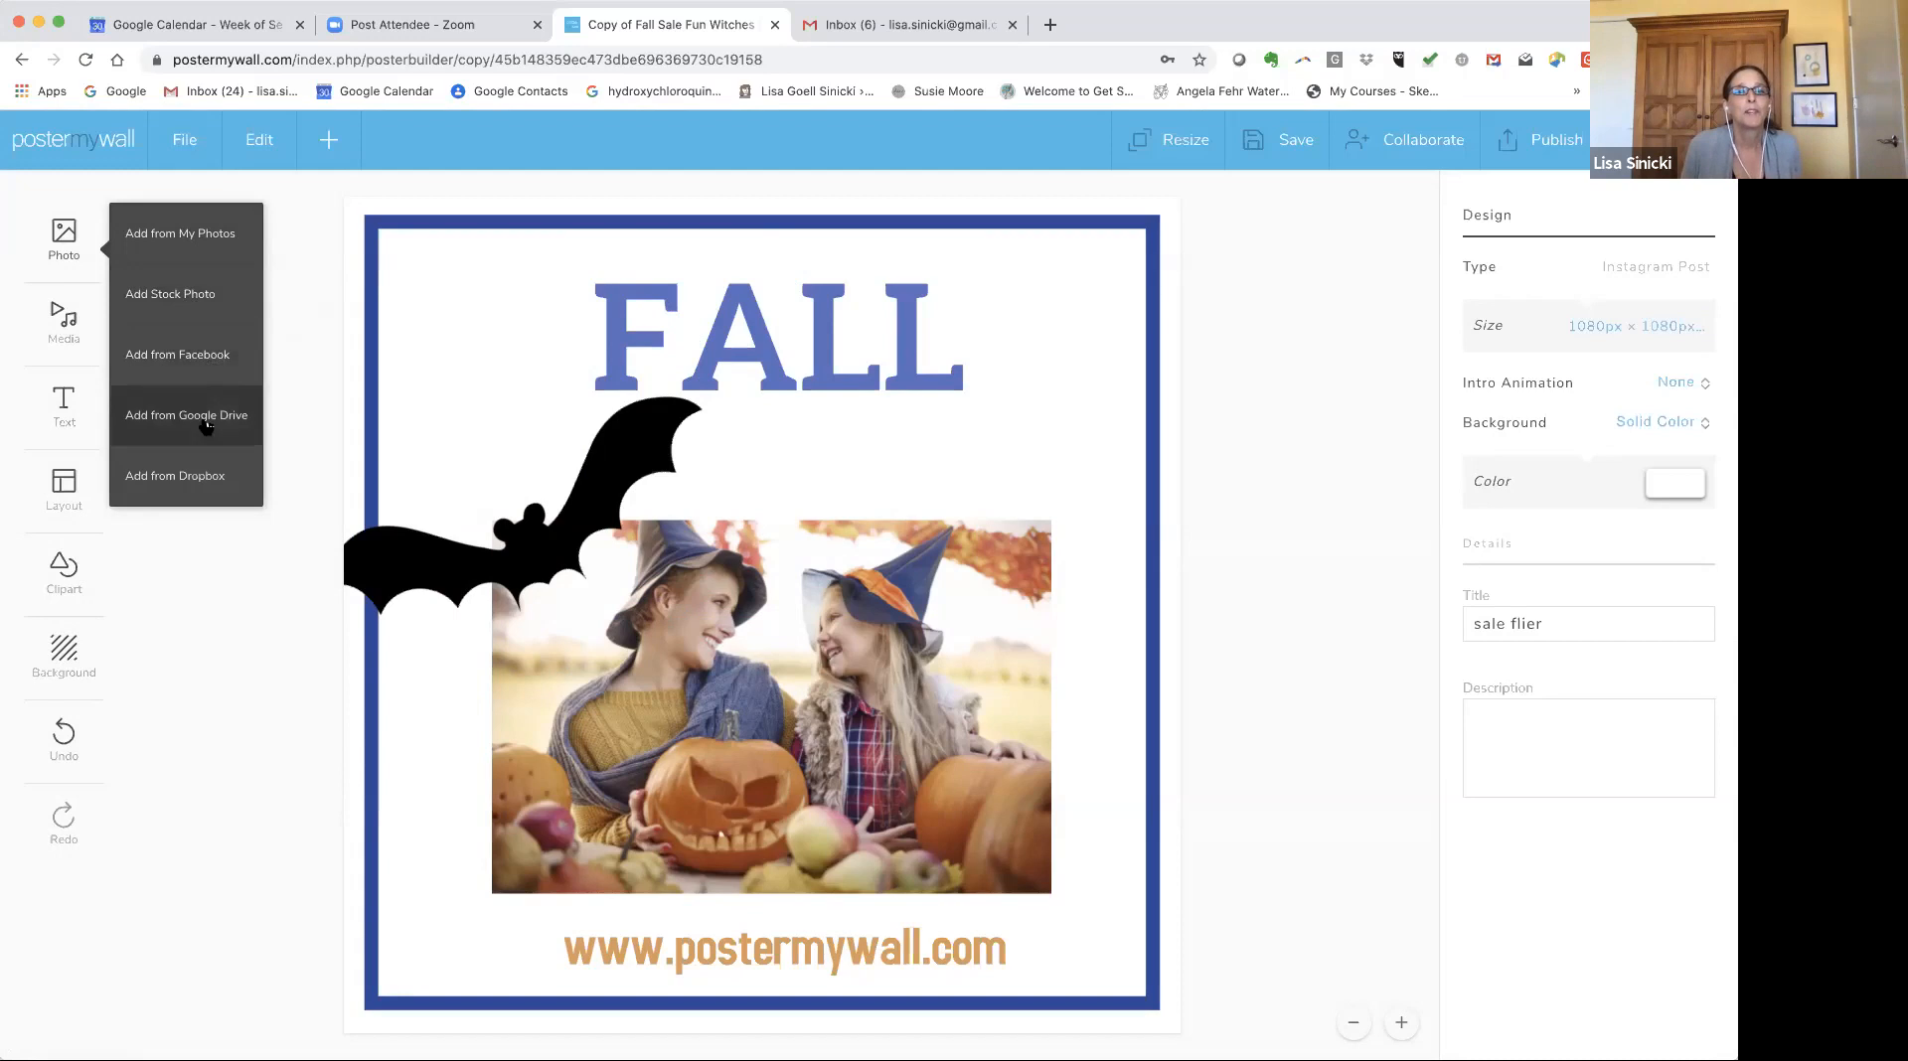
pyautogui.click(171, 241)
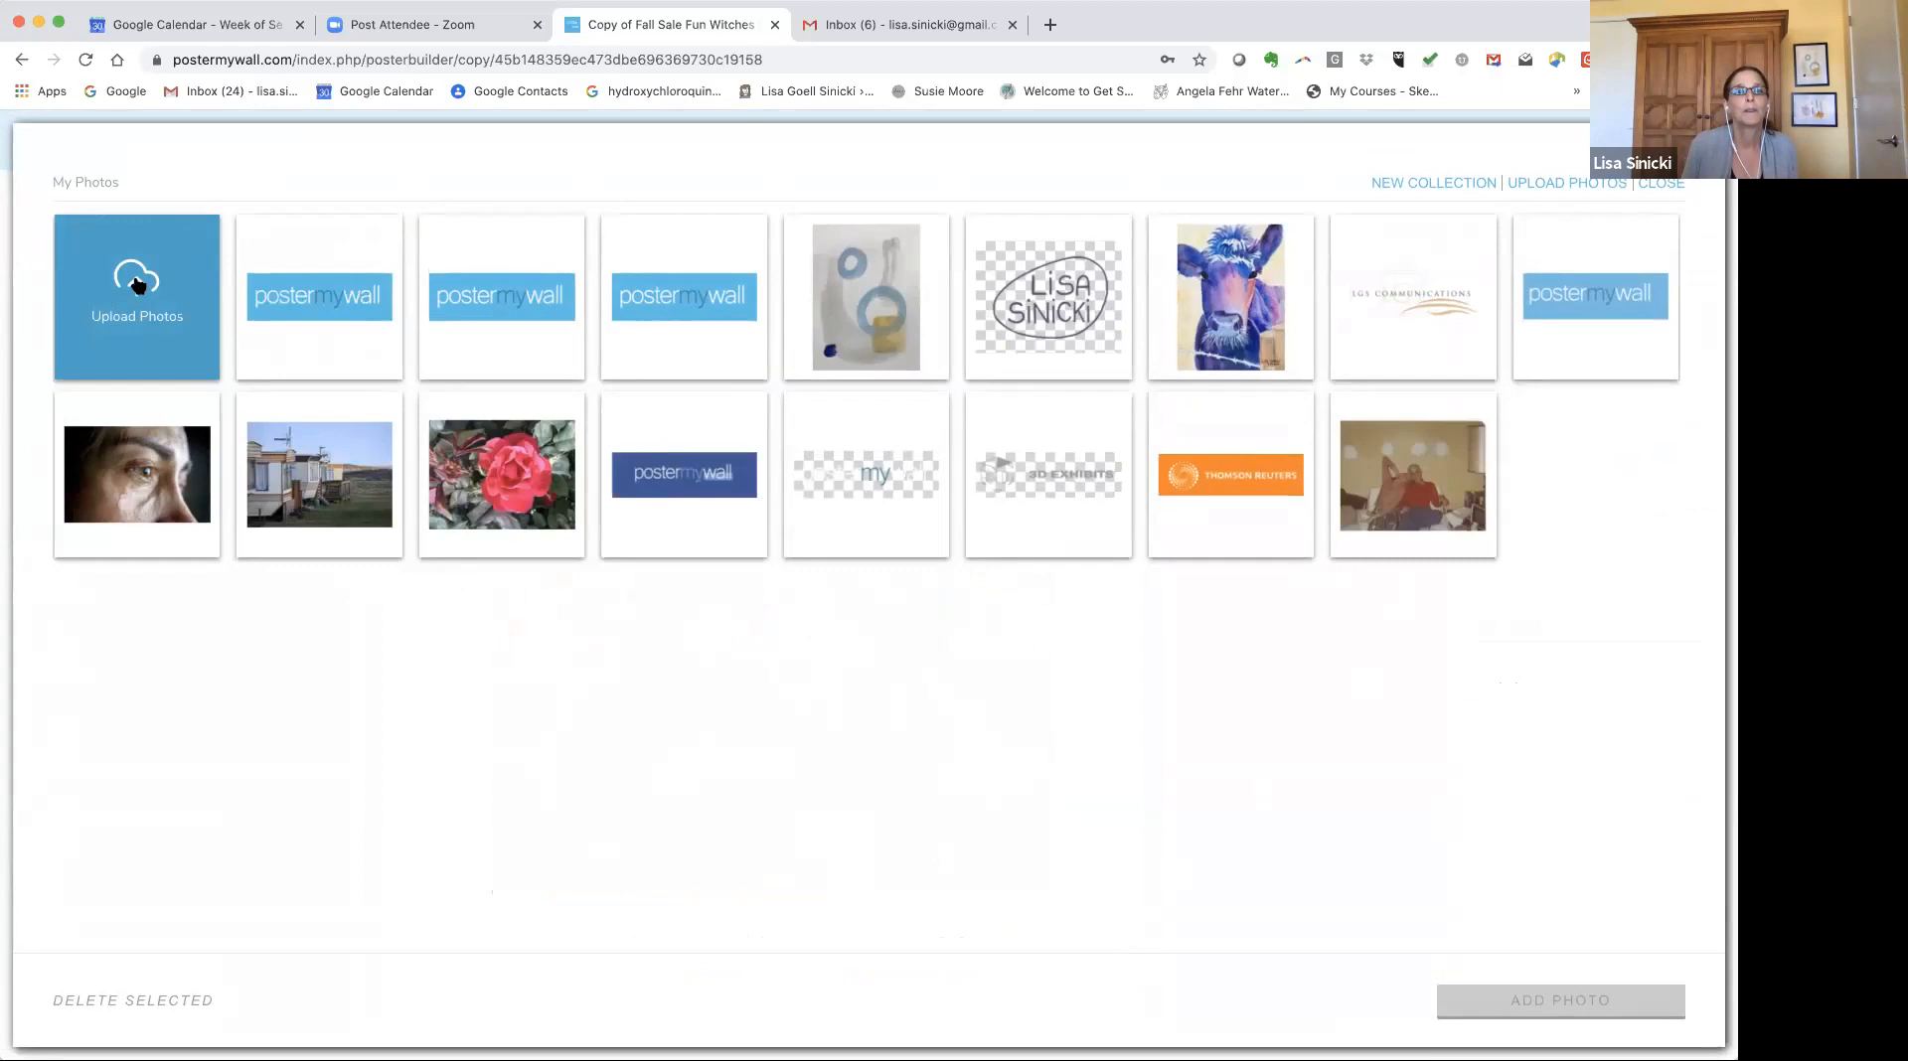
pyautogui.click(137, 285)
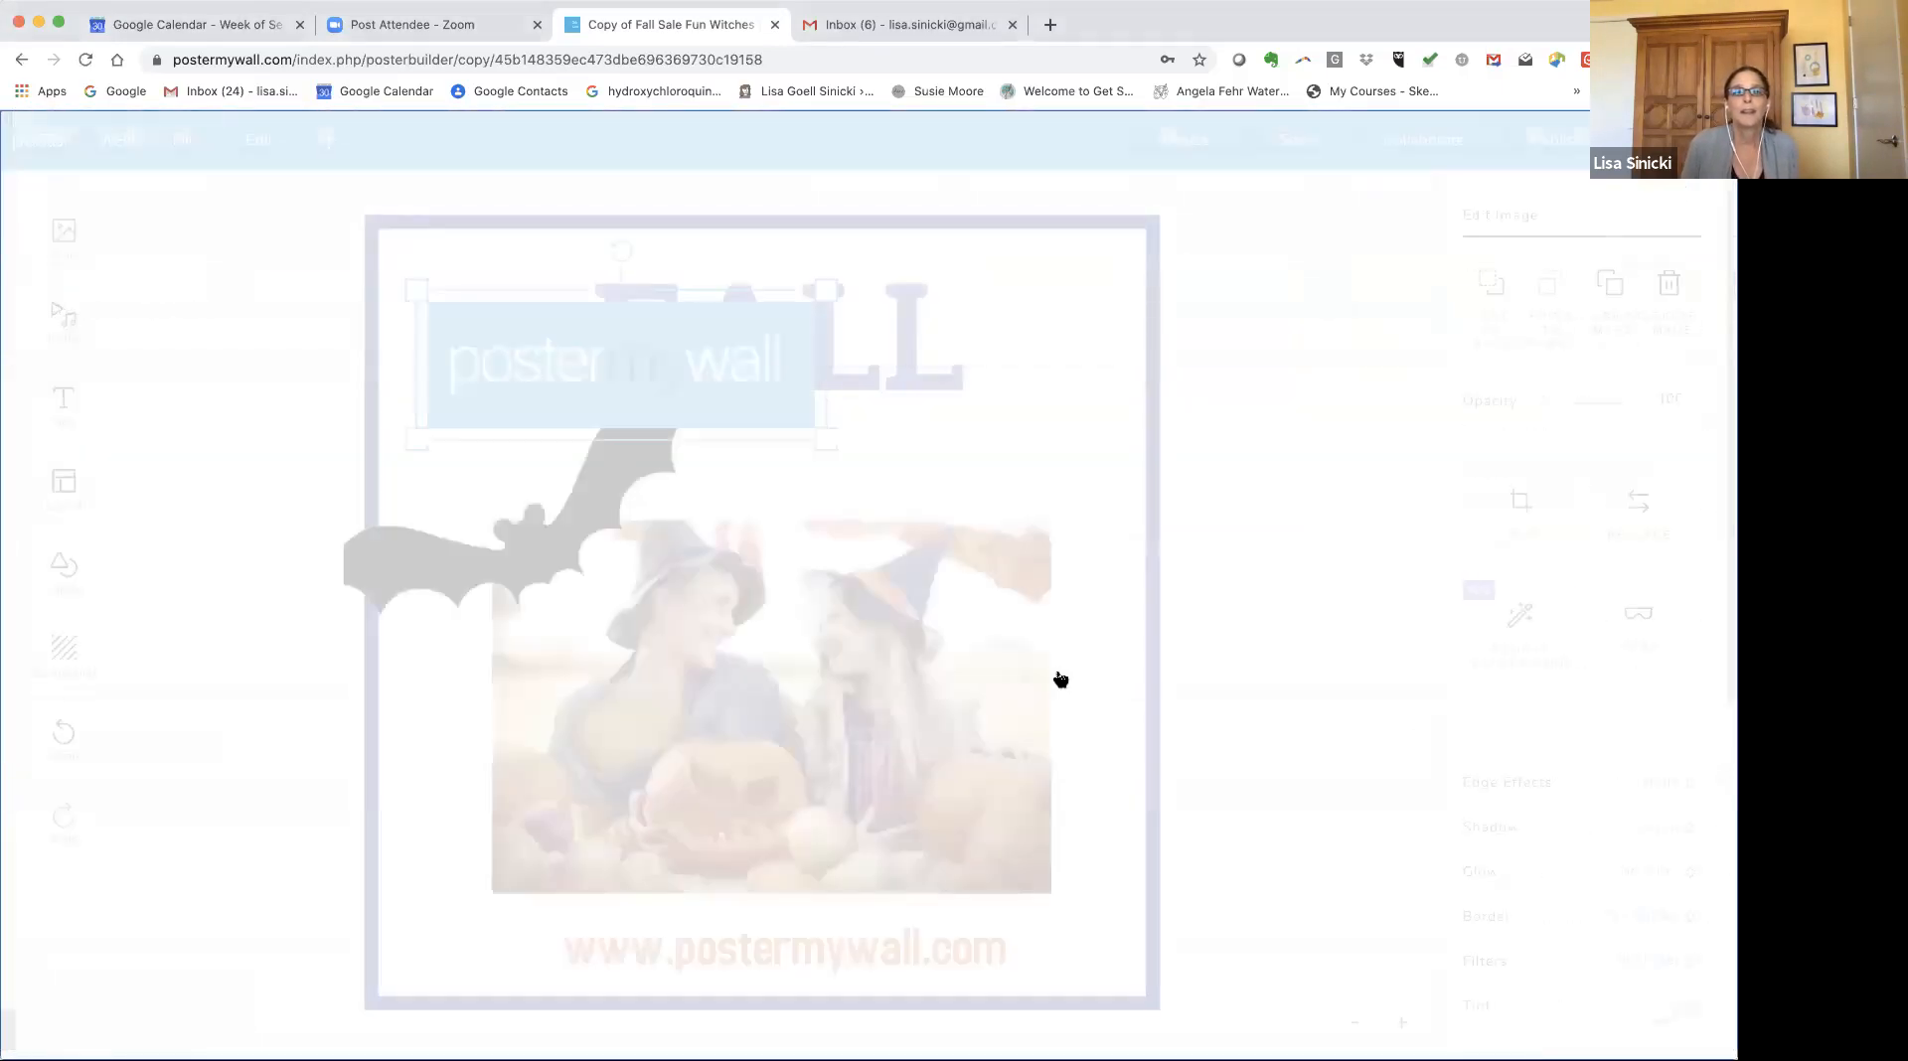
pyautogui.moveTo(795, 305); pyautogui.dragTo(682, 330)
pyautogui.moveTo(579, 386); pyautogui.dragTo(1014, 928)
pyautogui.click(620, 913)
pyautogui.moveTo(620, 914); pyautogui.dragTo(539, 907)
pyautogui.moveTo(852, 891); pyautogui.dragTo(760, 900)
pyautogui.moveTo(682, 954)
pyautogui.mouseDown()
pyautogui.moveTo(682, 937)
pyautogui.moveTo(677, 952)
pyautogui.mouseUp()
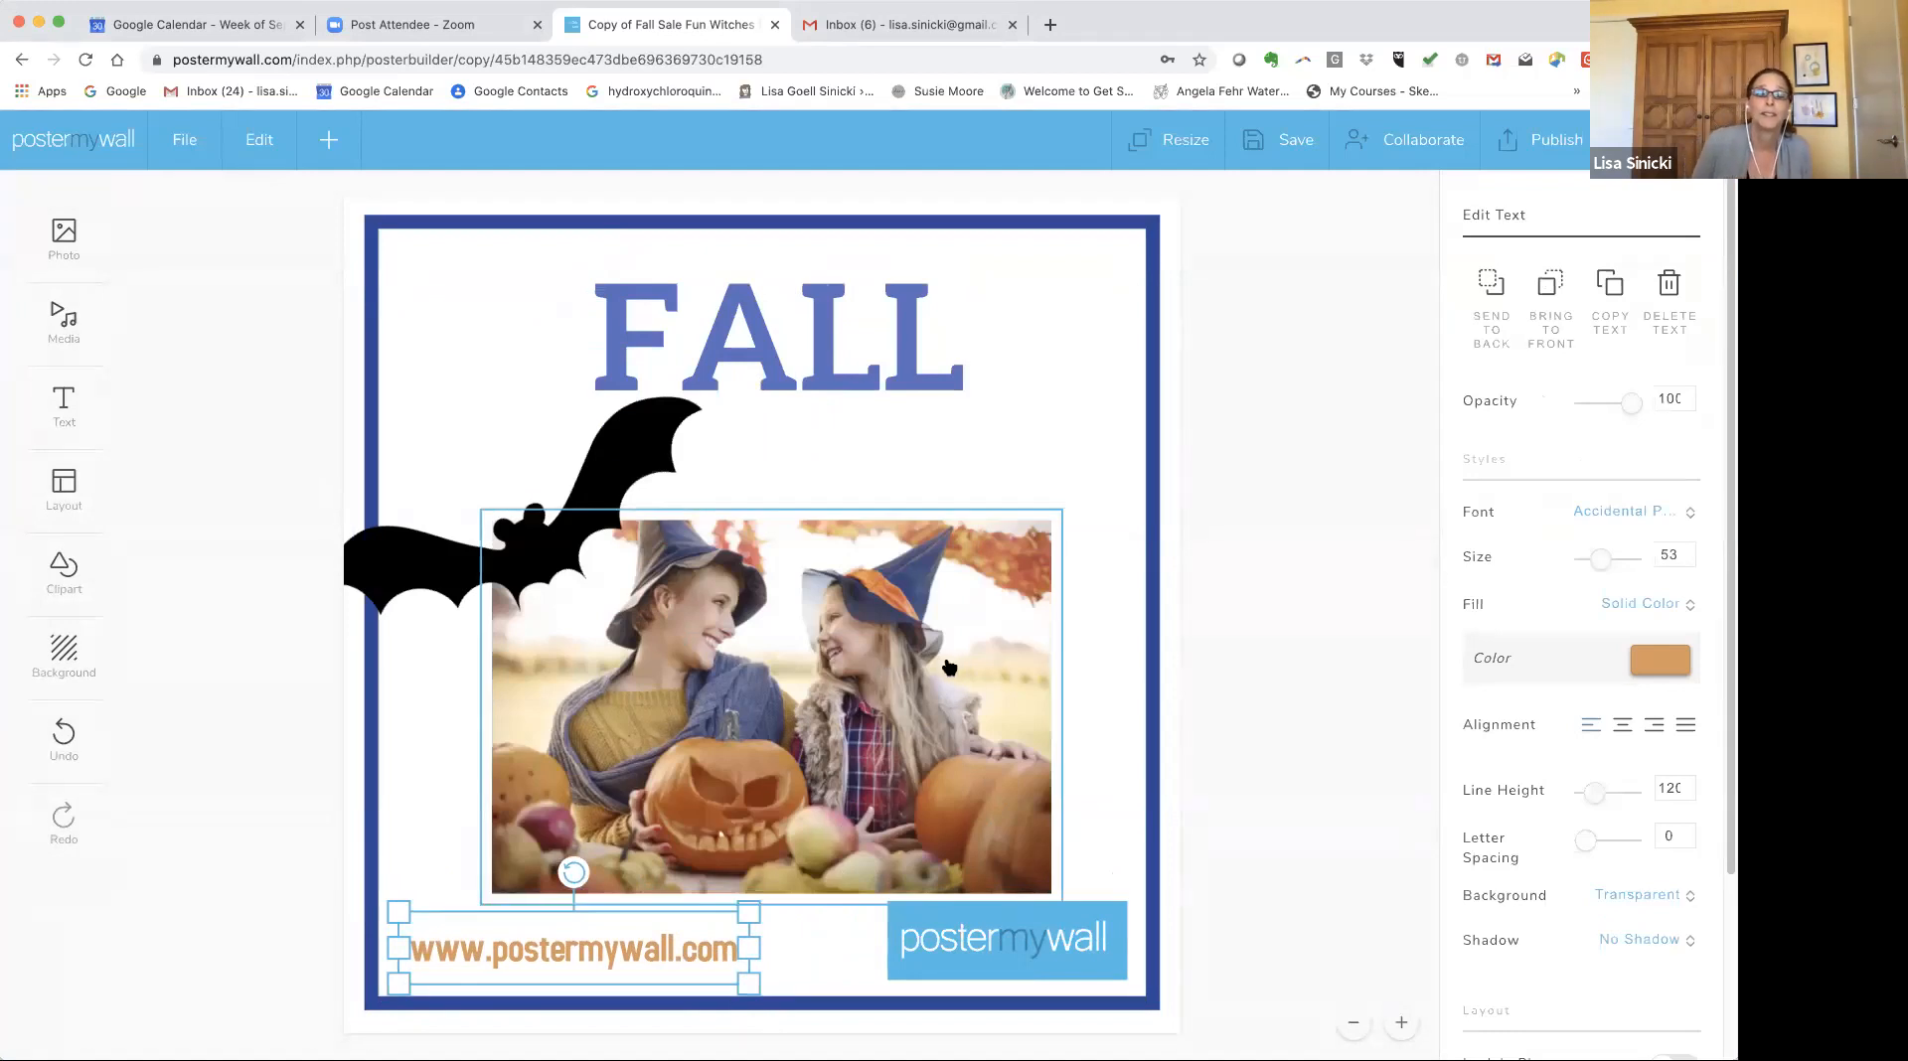
# Start replacing the main photo by searching stock photography for fall kids.
pyautogui.click(807, 666)
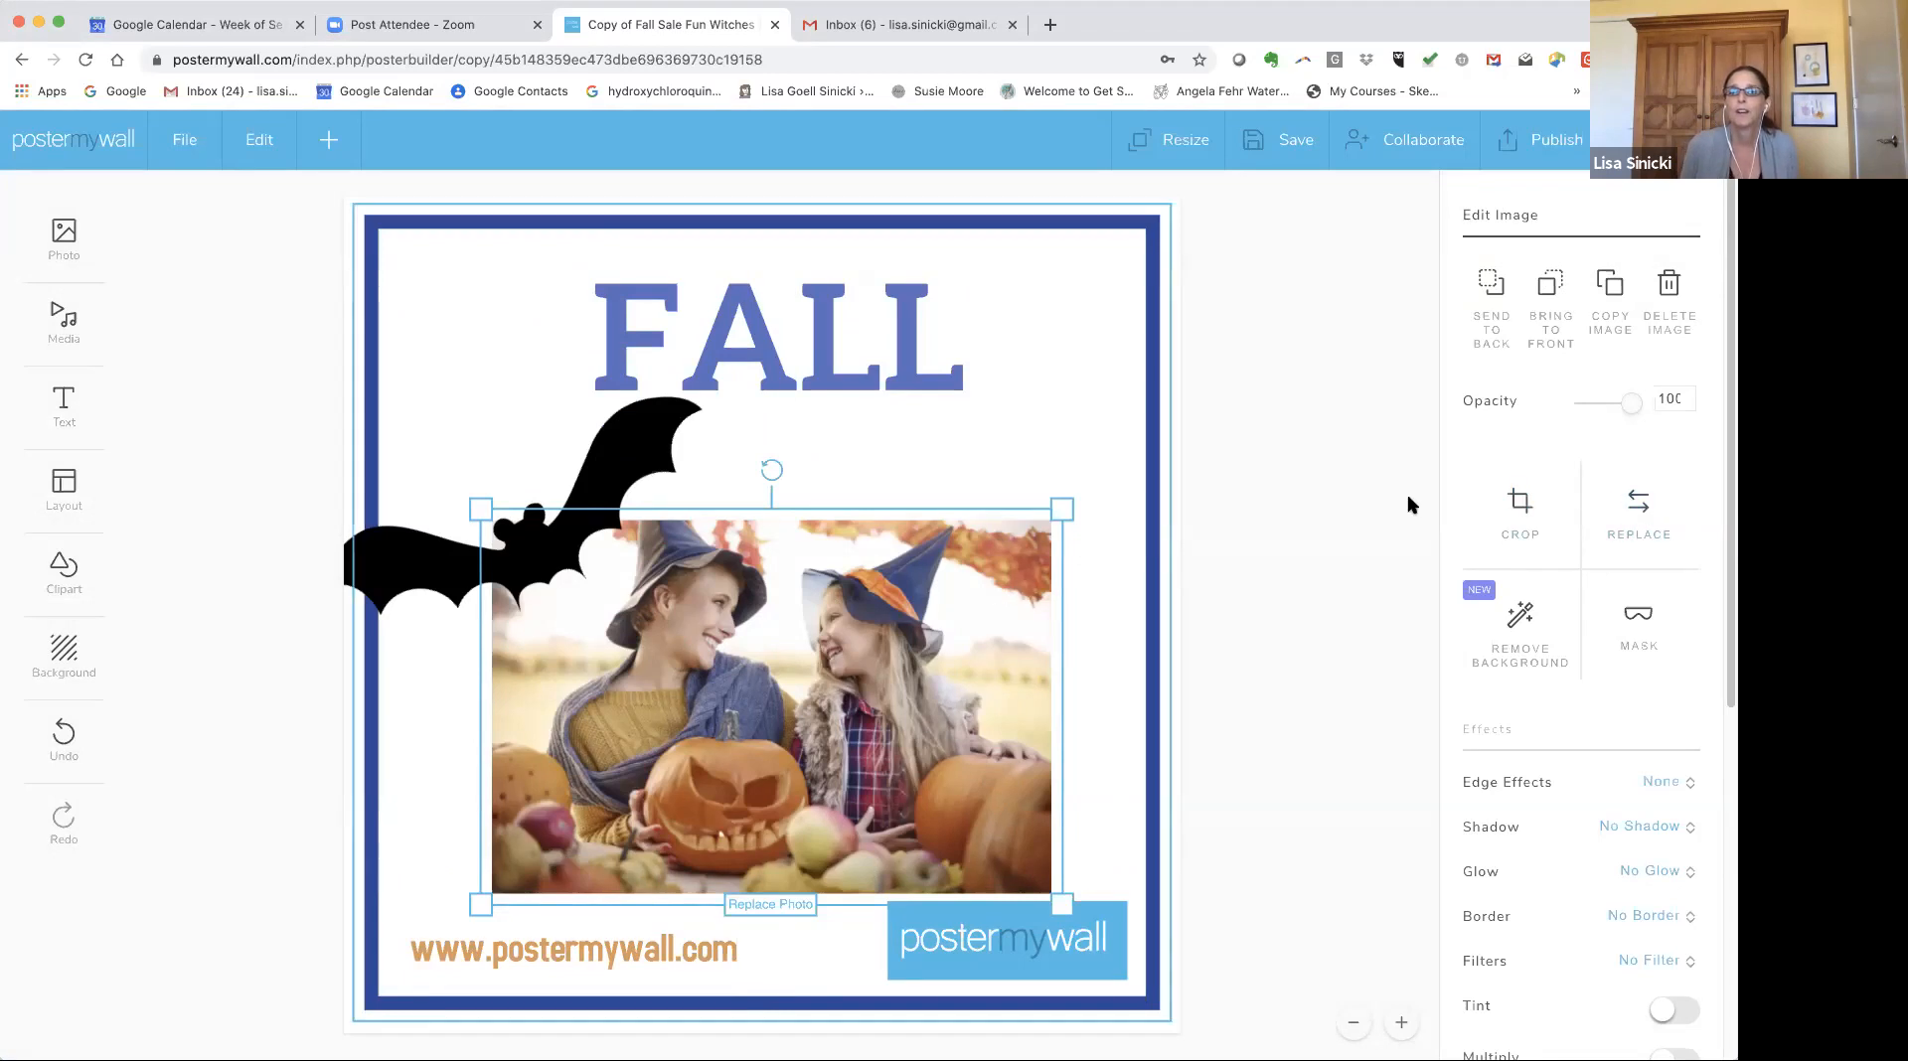
pyautogui.click(1639, 514)
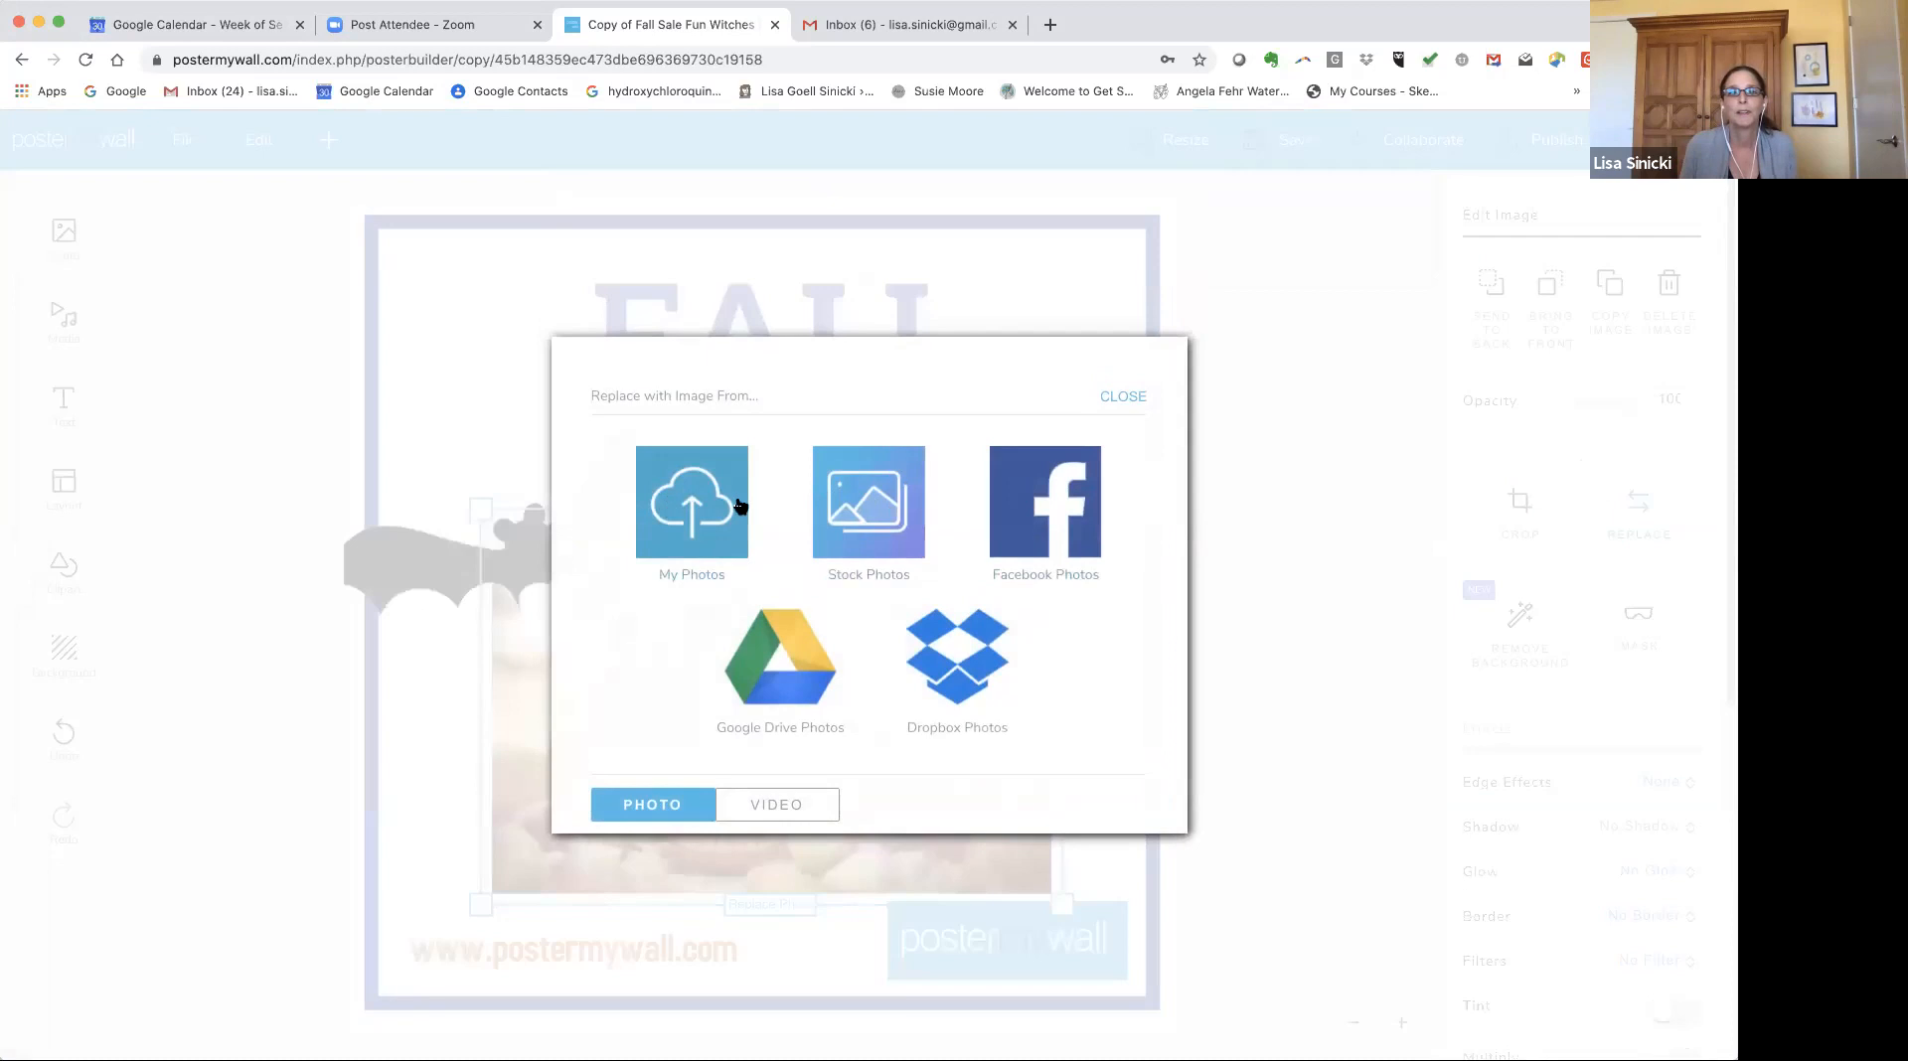
pyautogui.click(861, 507)
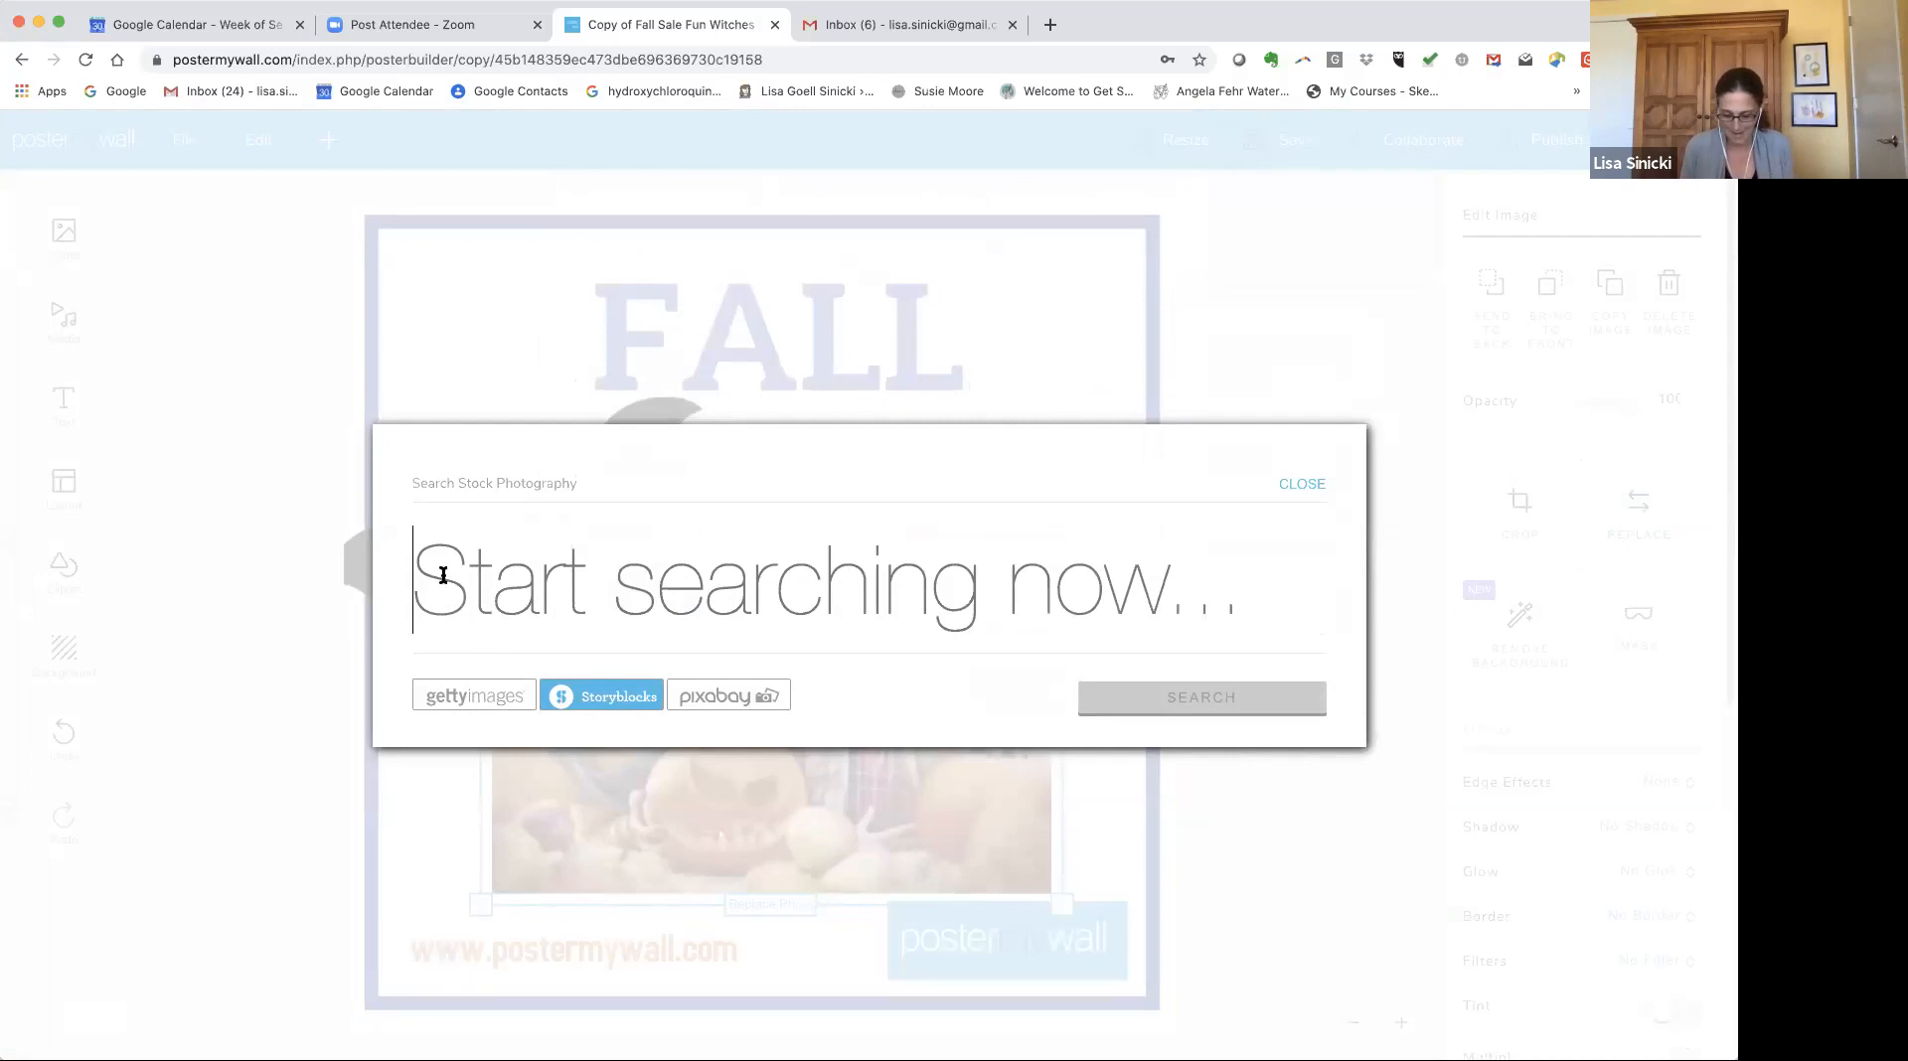
pyautogui.write('fall kids')
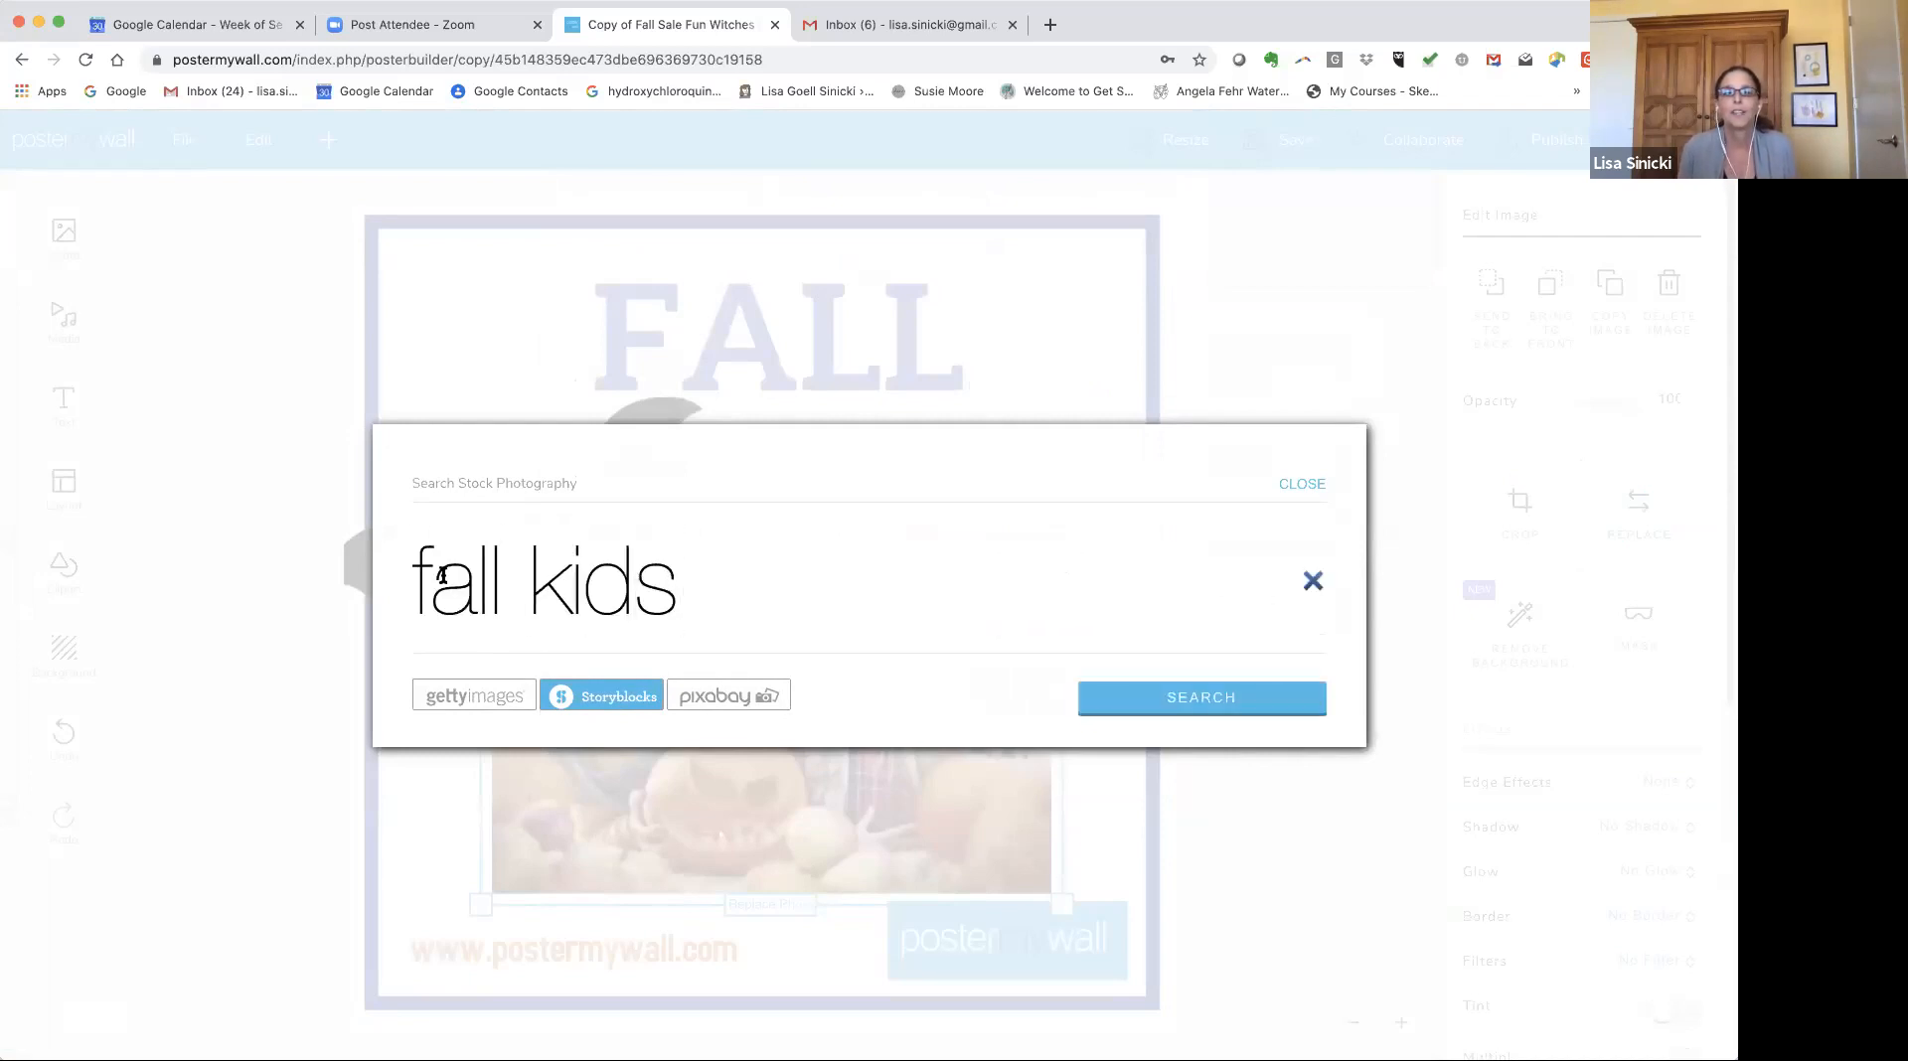
pyautogui.click(1204, 700)
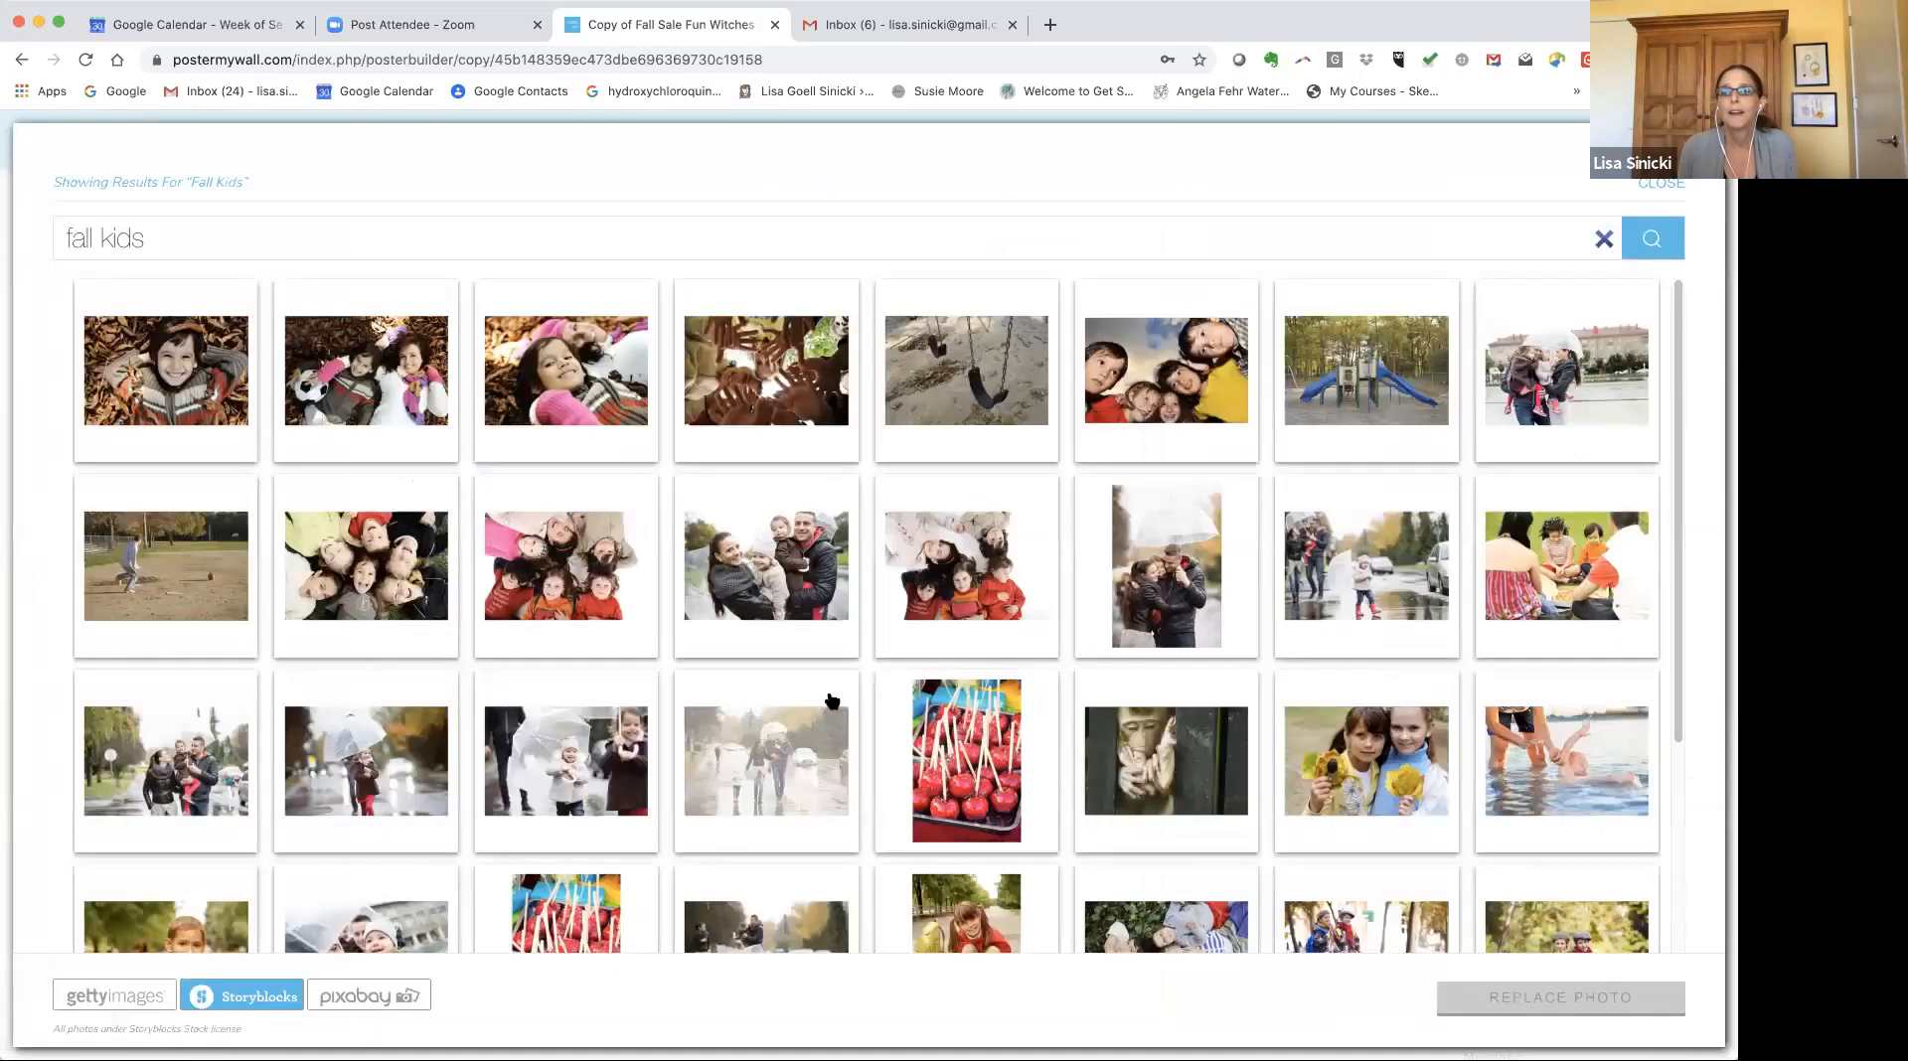
# Replace the main photo with a Pixabay fall kids image of a child holding a jack-o'-lantern, skipping the crop.
pyautogui.scroll(-5, 826, 696)
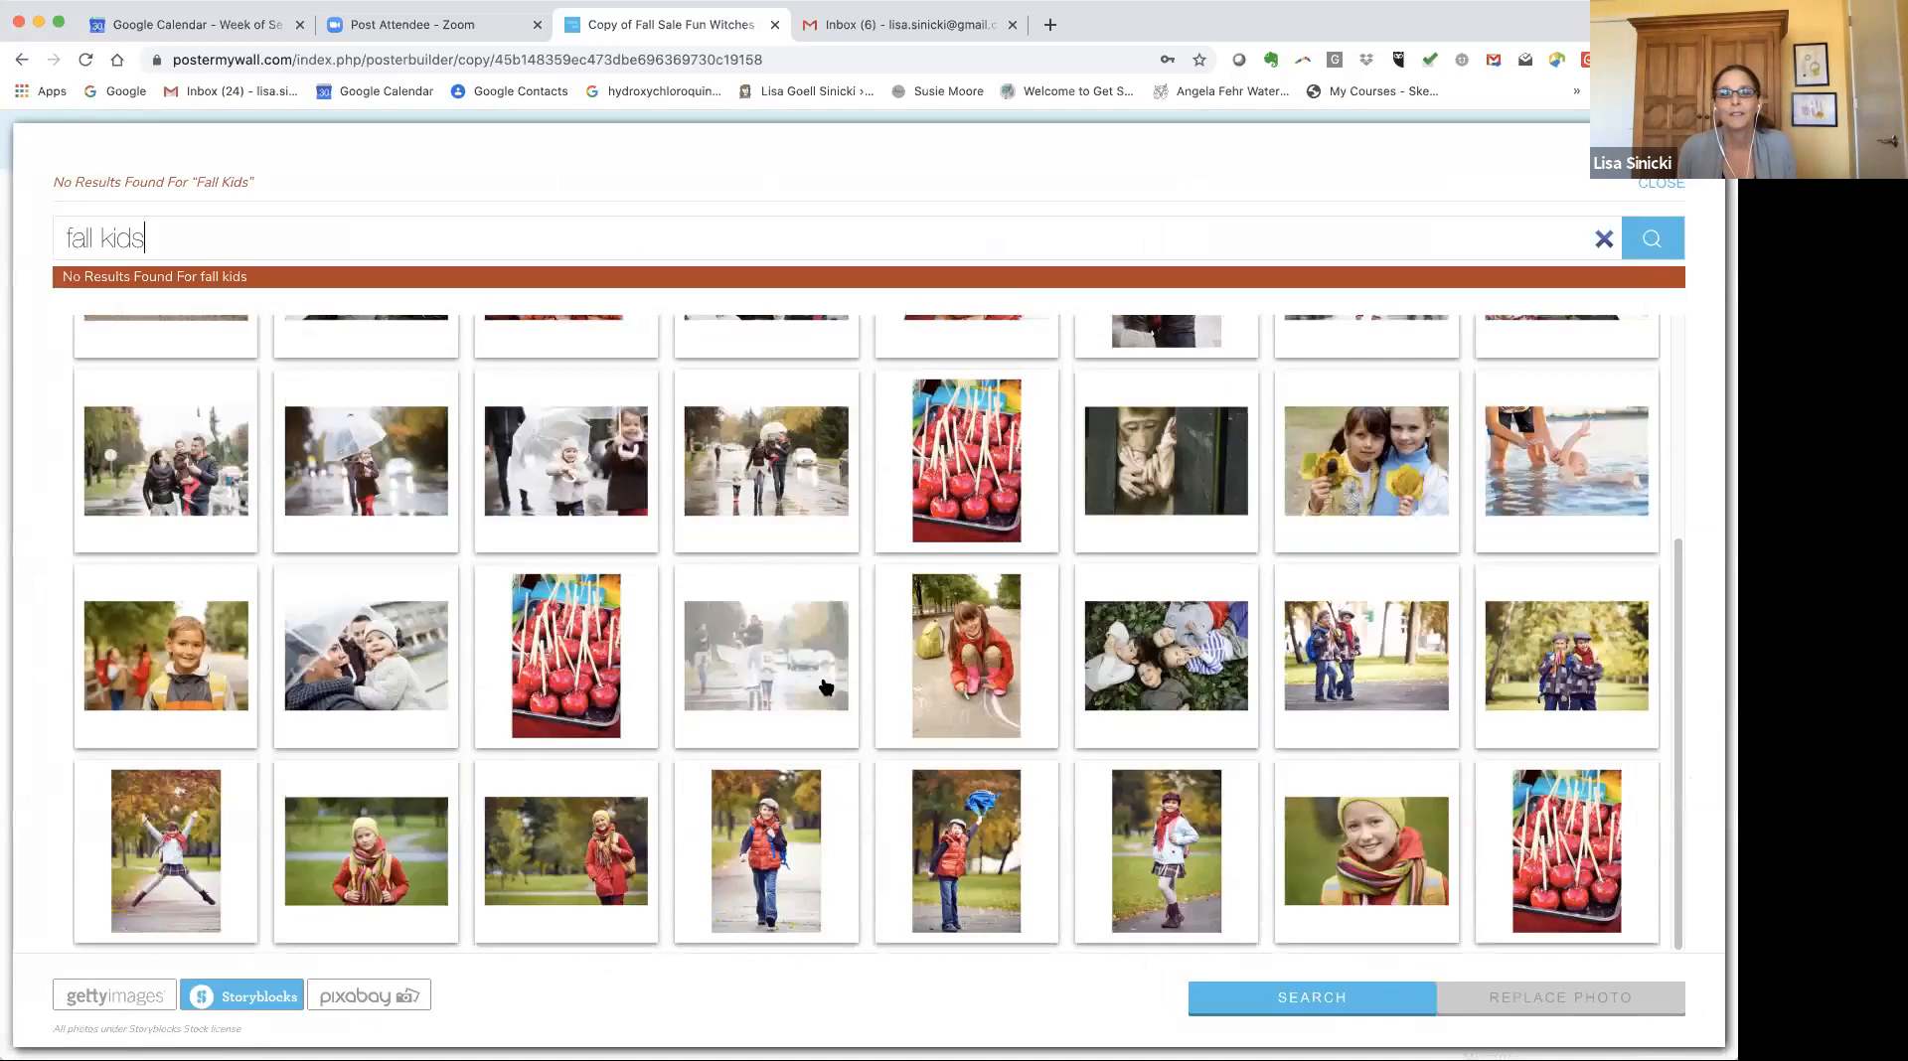
pyautogui.scroll(2, 826, 686)
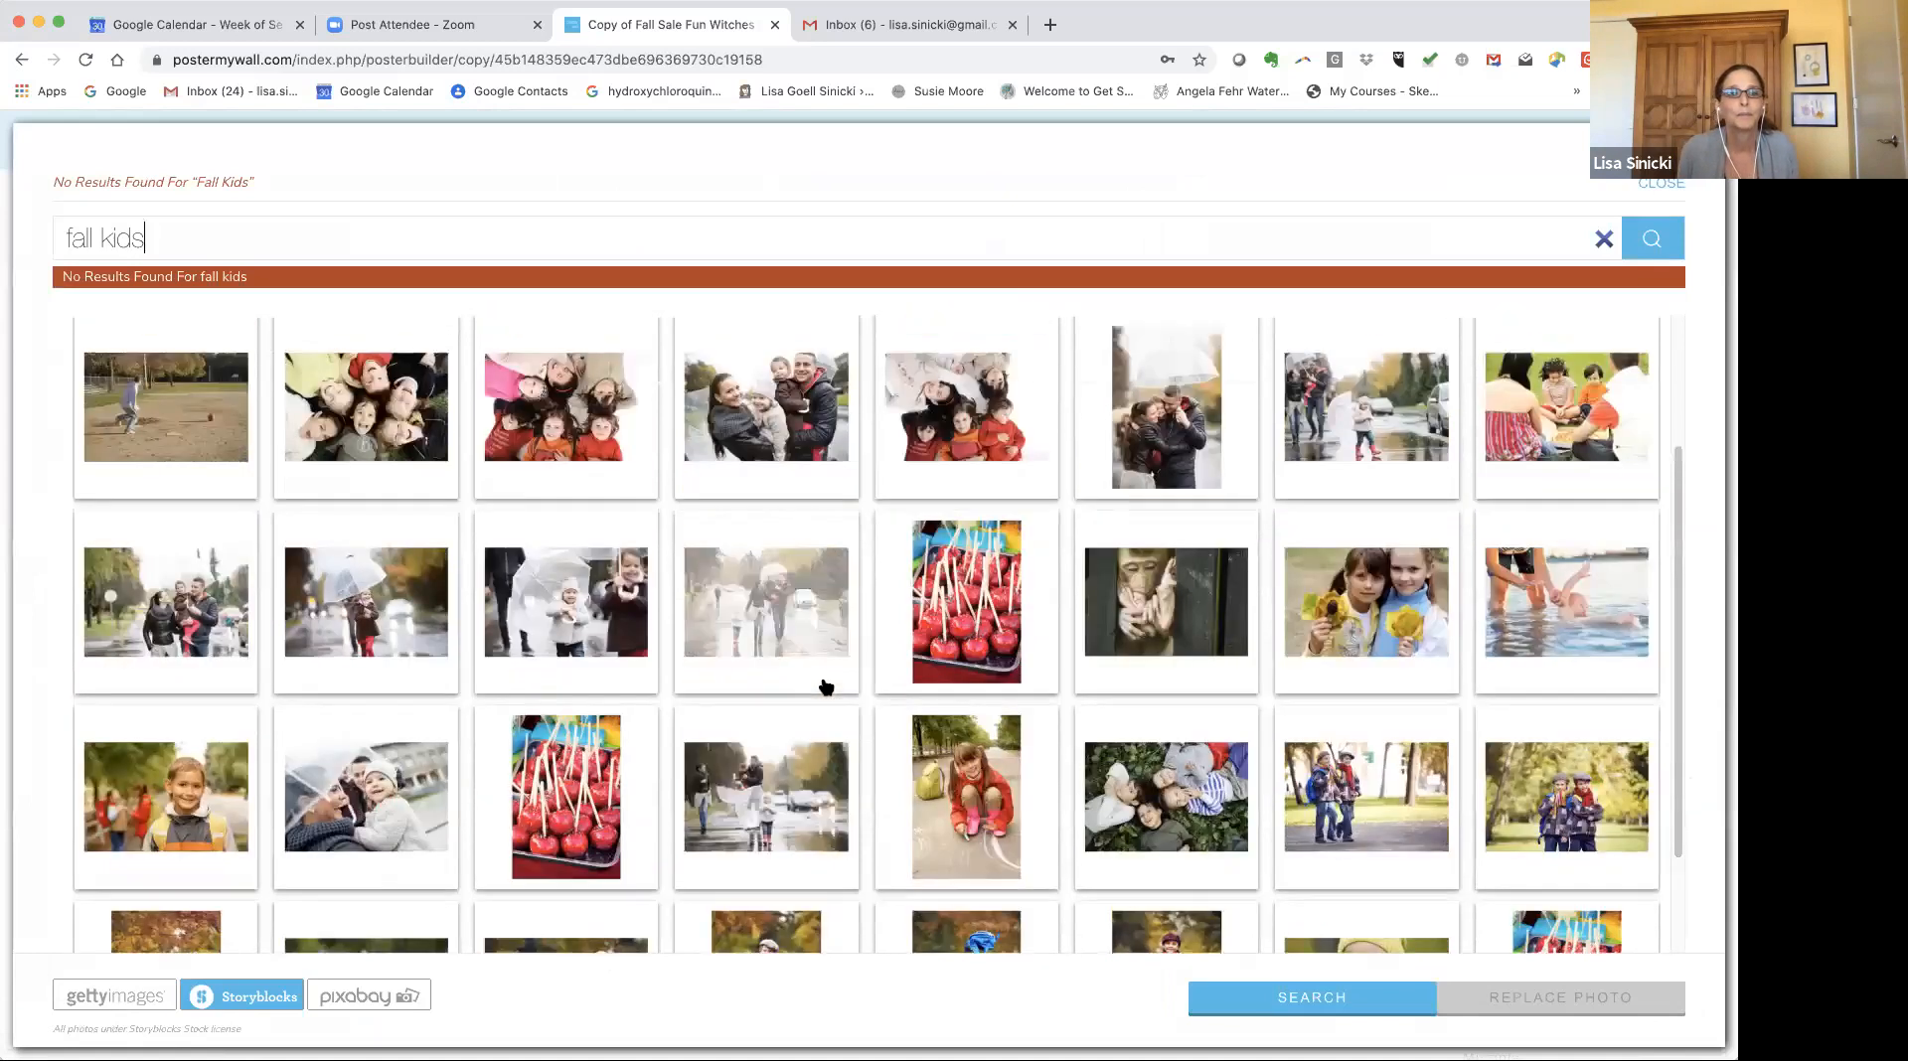
pyautogui.scroll(2, 826, 686)
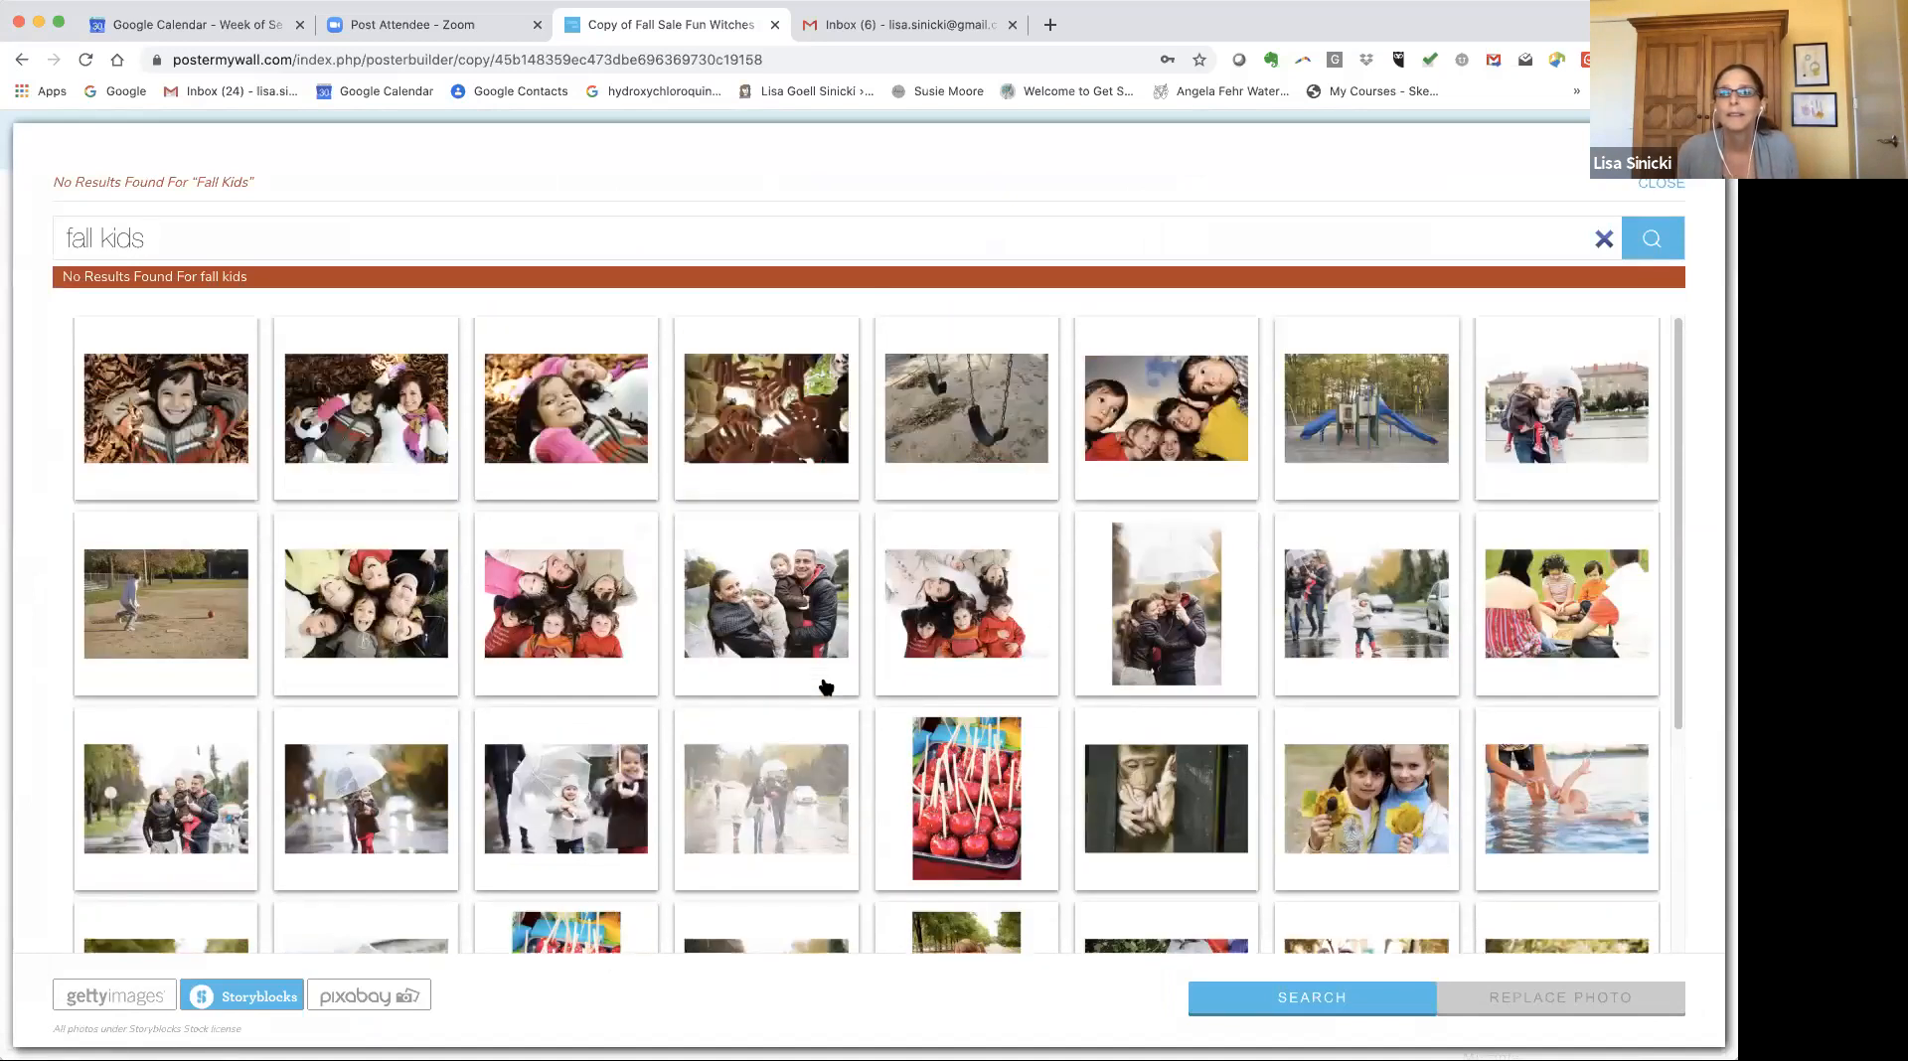
pyautogui.scroll(-3, 596, 845)
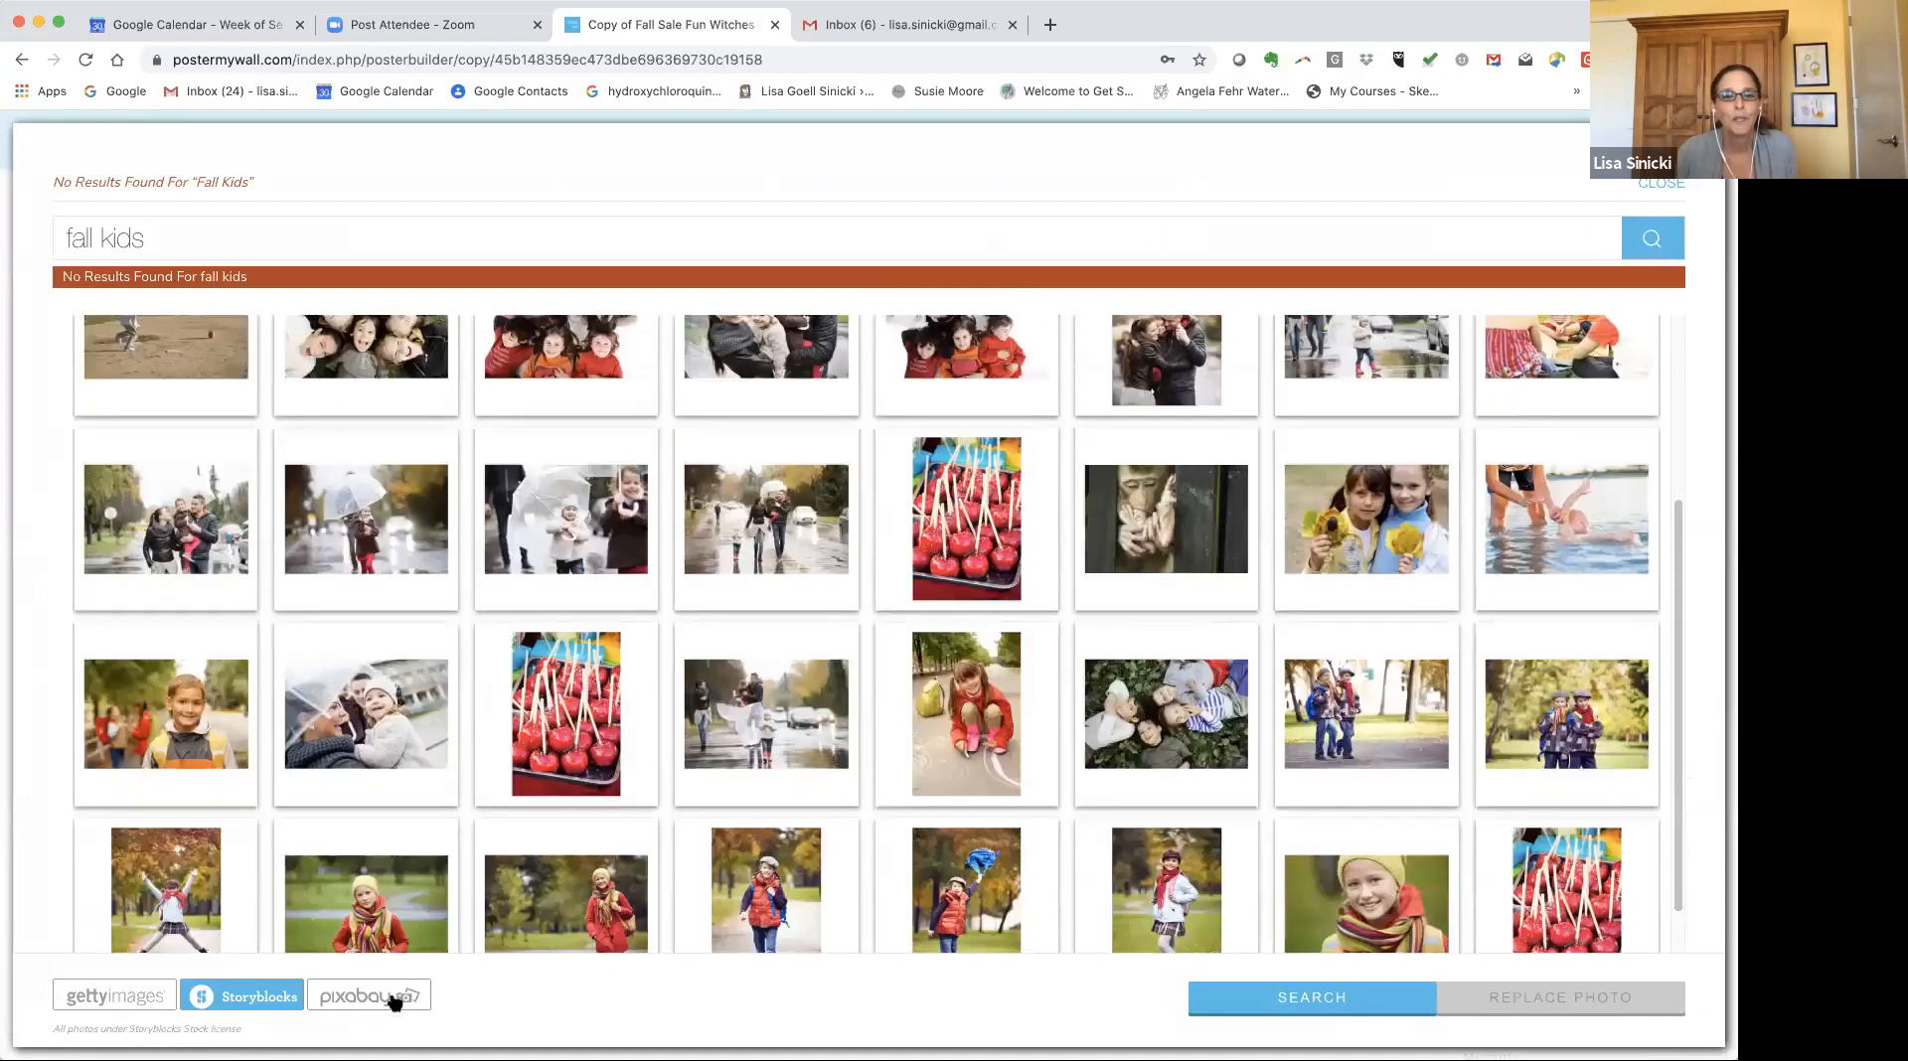
pyautogui.click(394, 999)
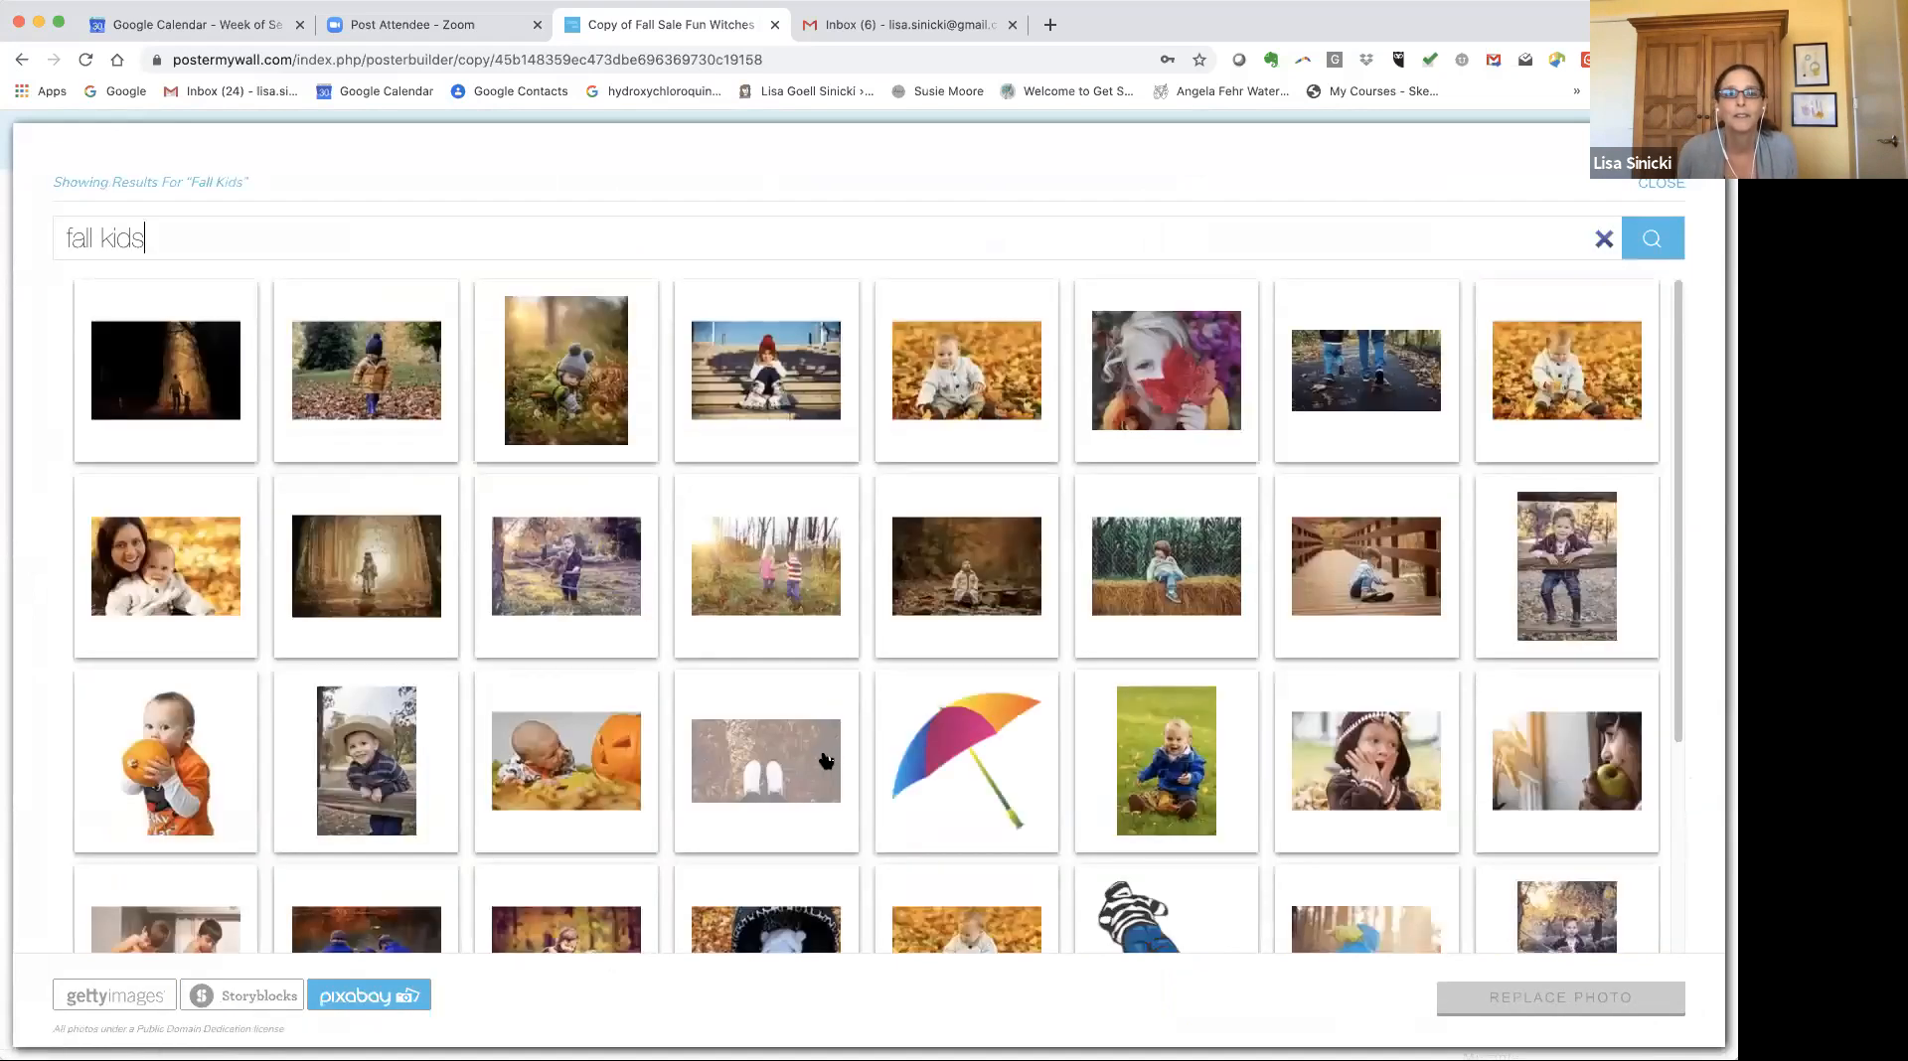
pyautogui.scroll(-2, 825, 760)
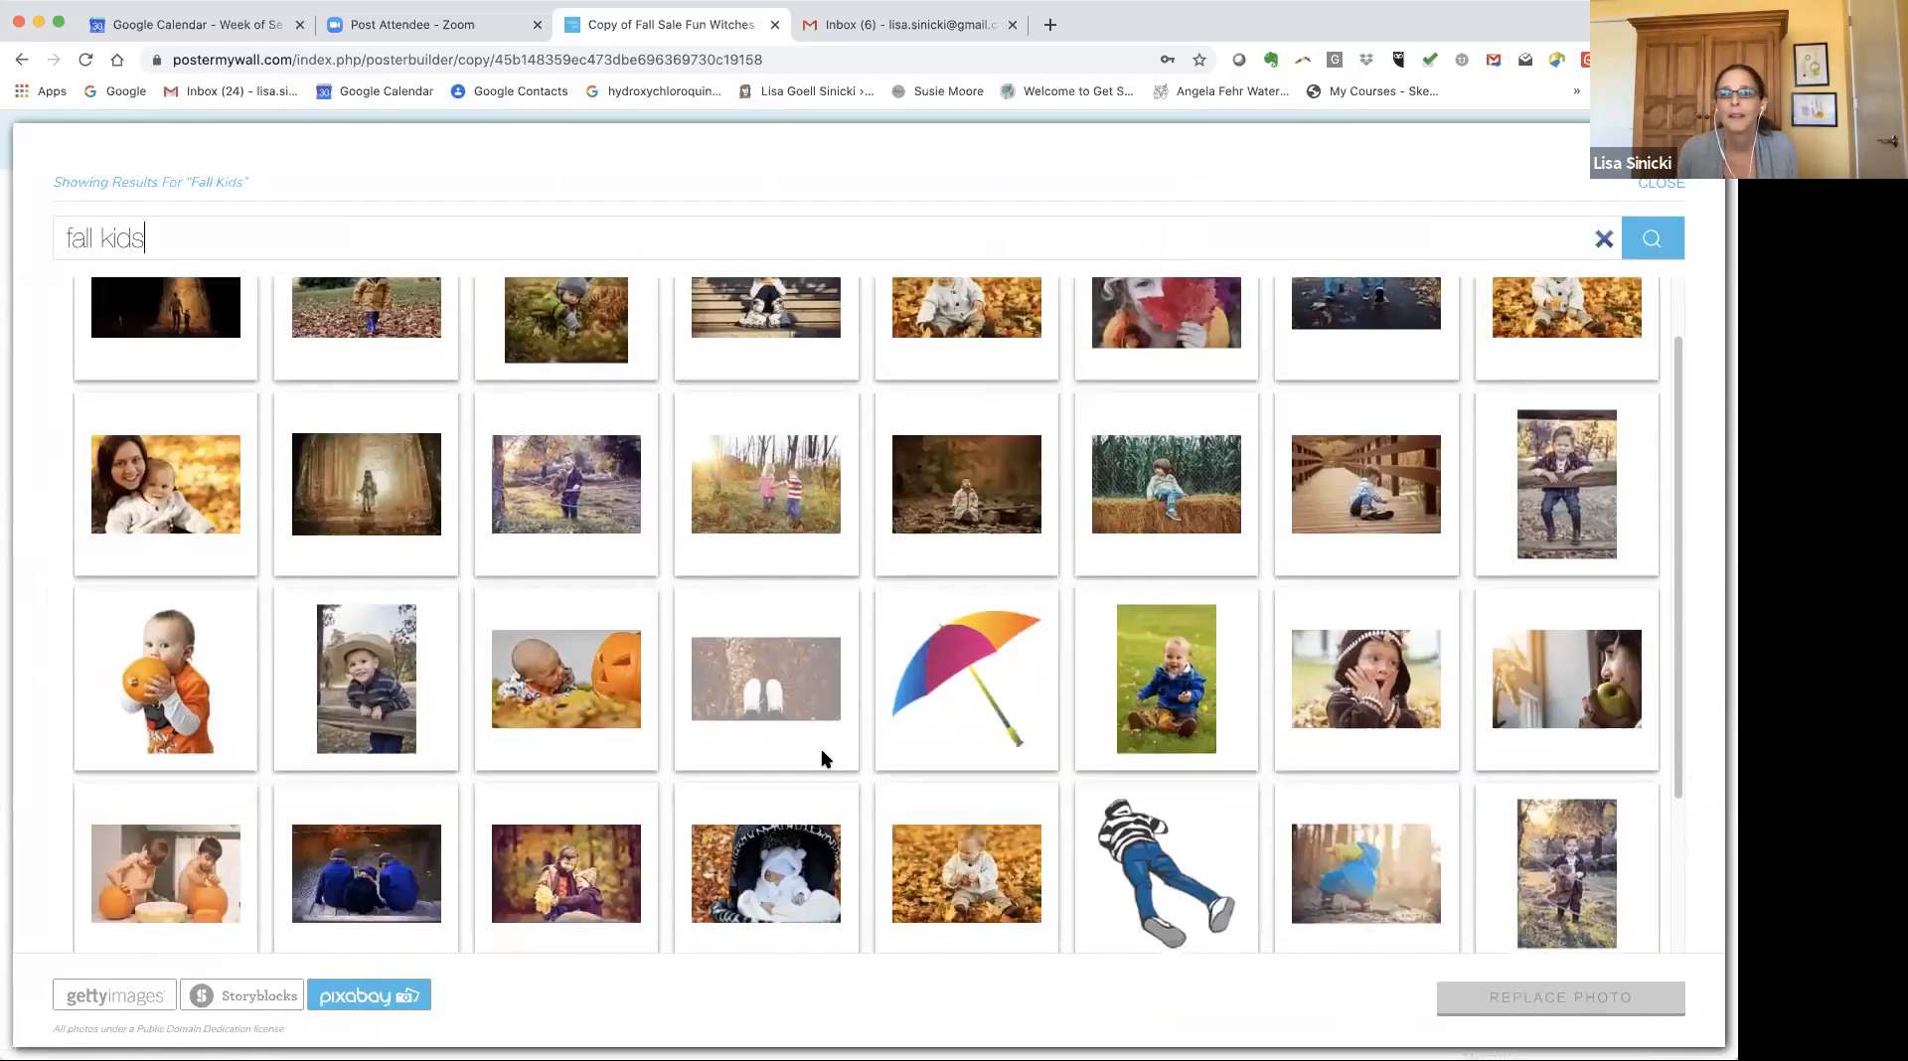
pyautogui.scroll(-3, 822, 757)
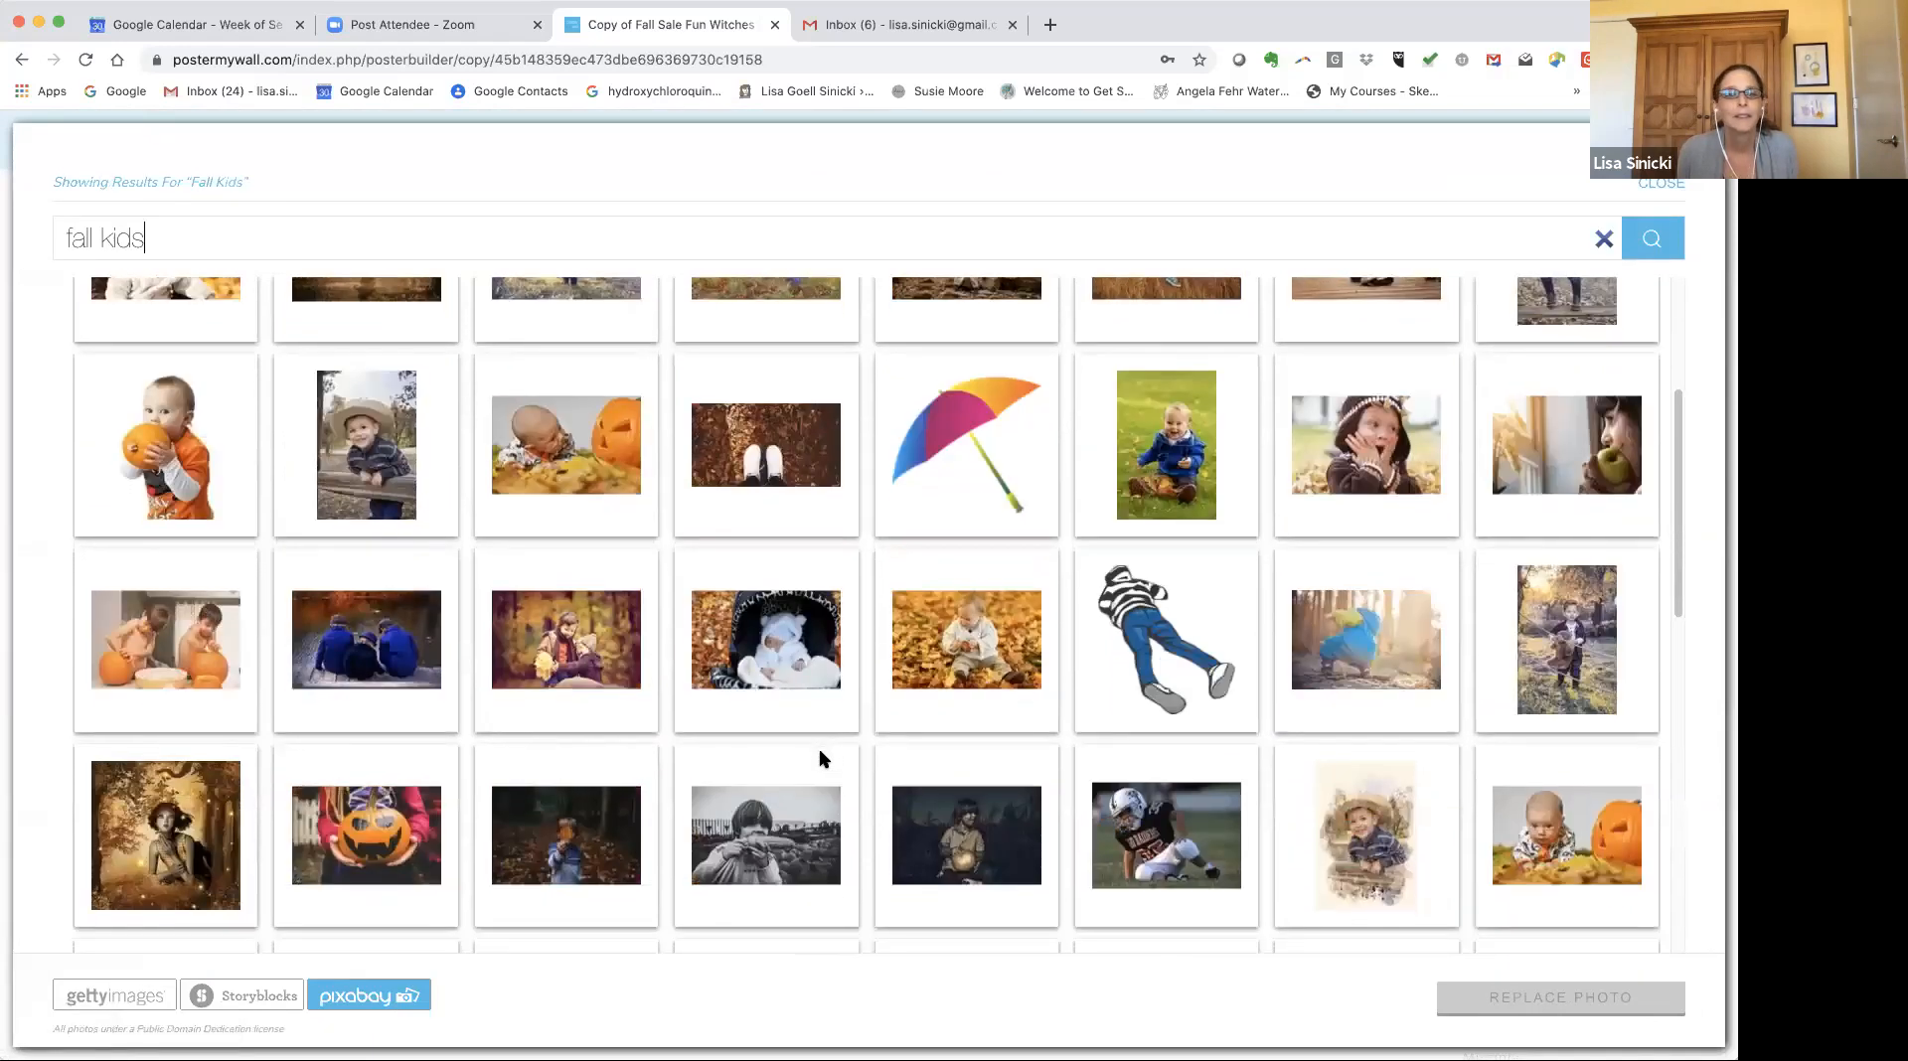
pyautogui.scroll(1, 822, 759)
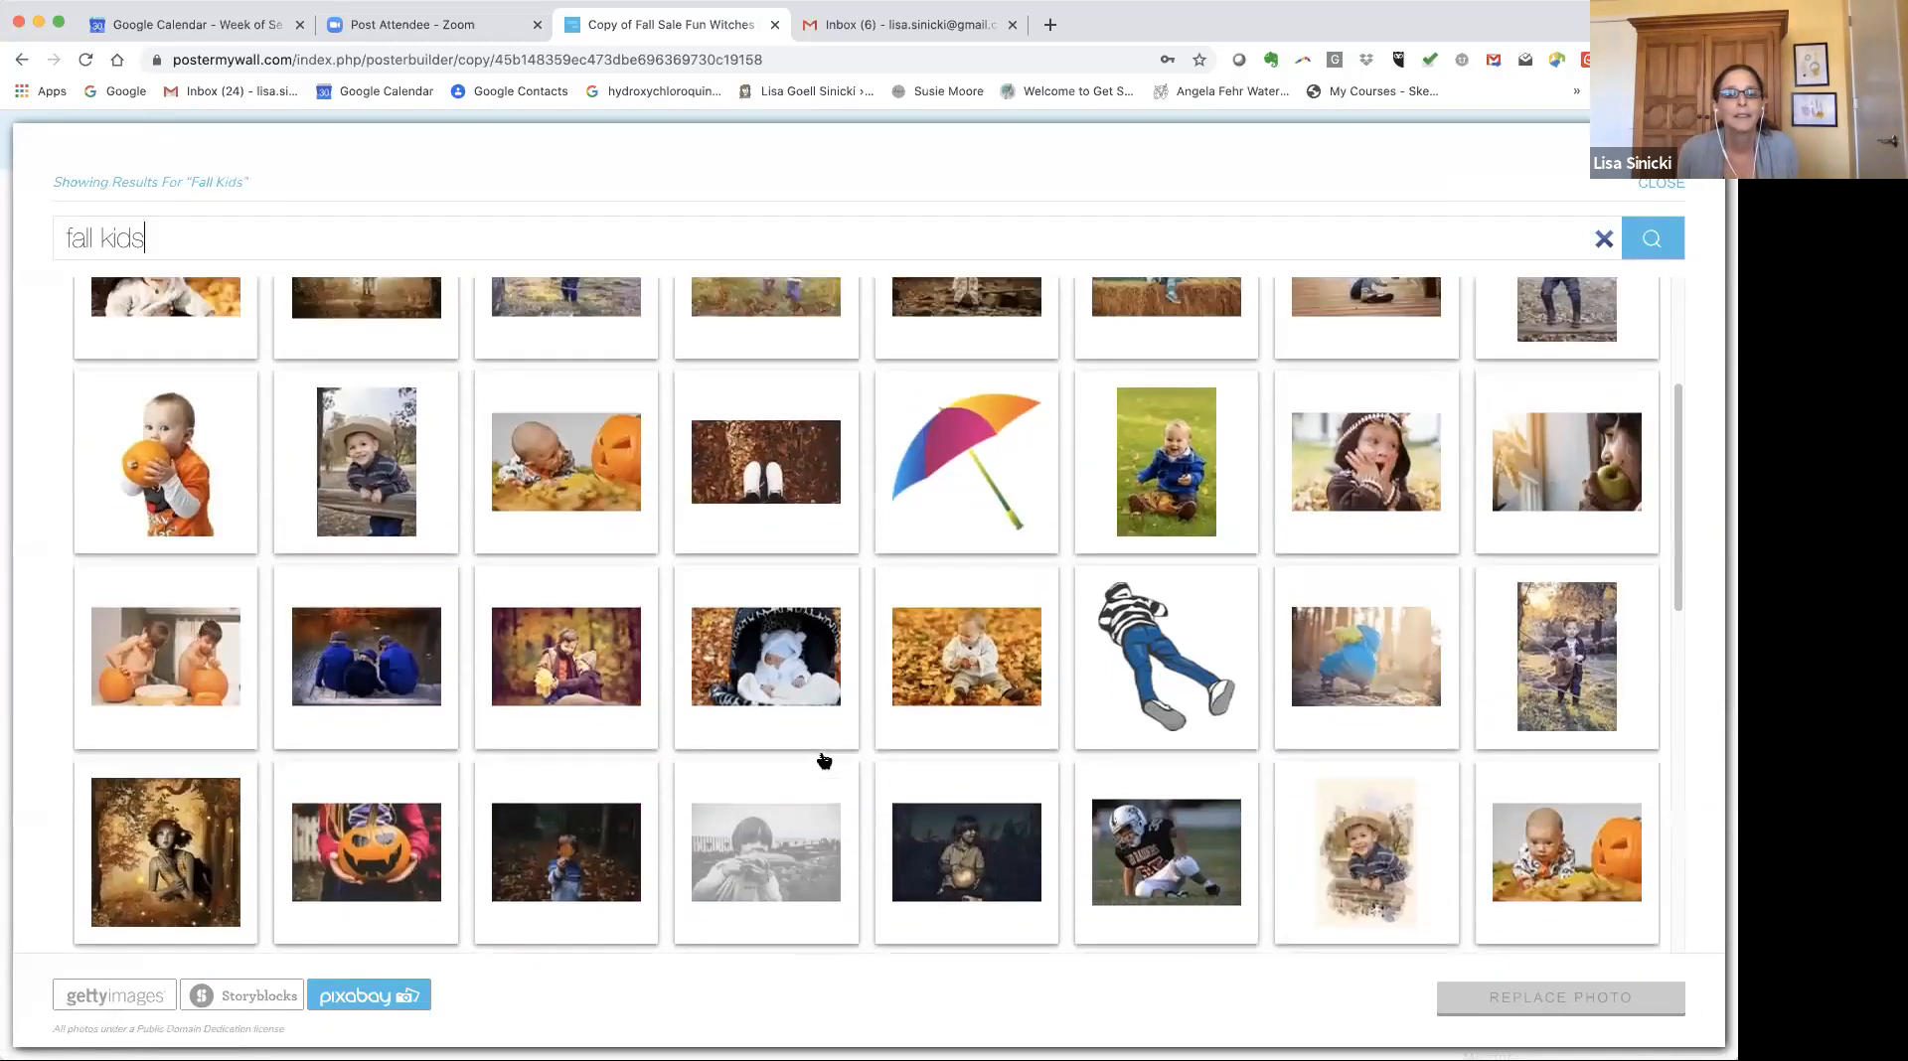
pyautogui.click(378, 867)
pyautogui.click(1583, 1003)
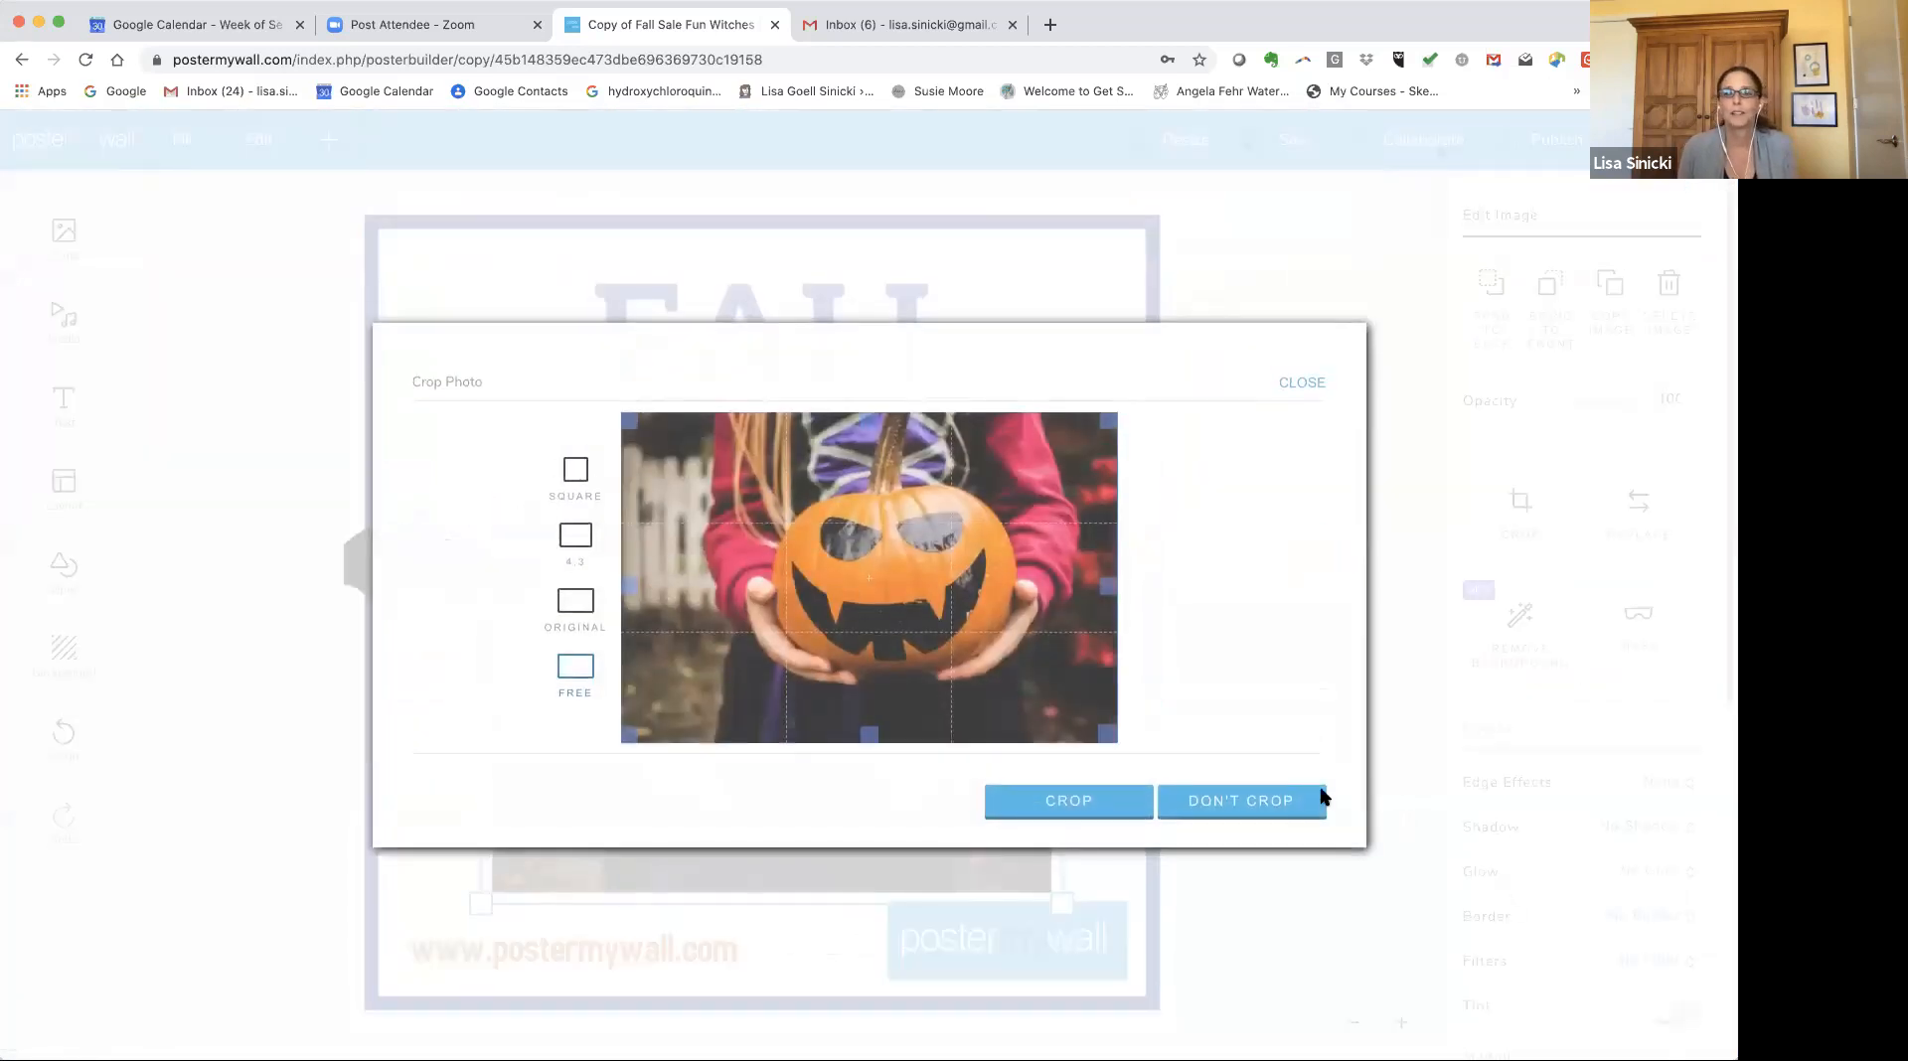
pyautogui.click(1242, 809)
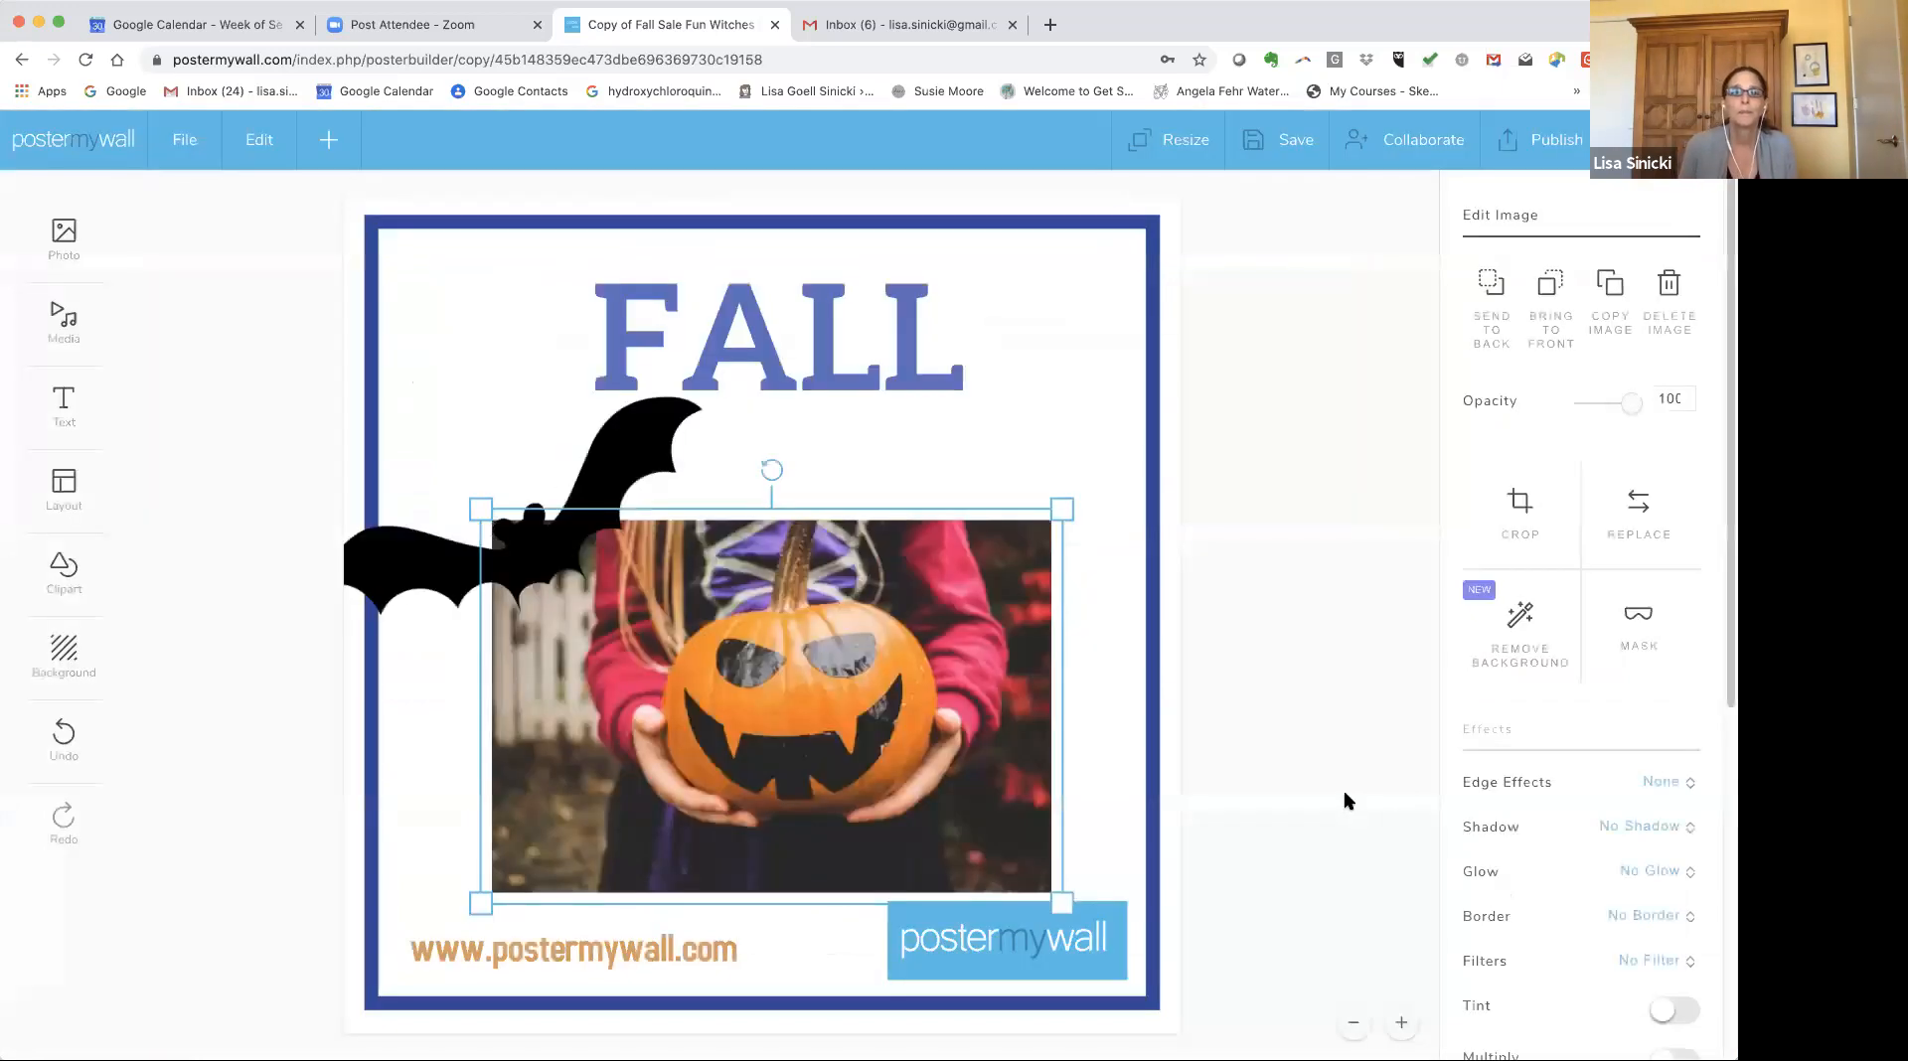
# Nudge the photo slightly and give it the Scratched edge effect.
pyautogui.moveTo(868, 754); pyautogui.dragTo(874, 727)
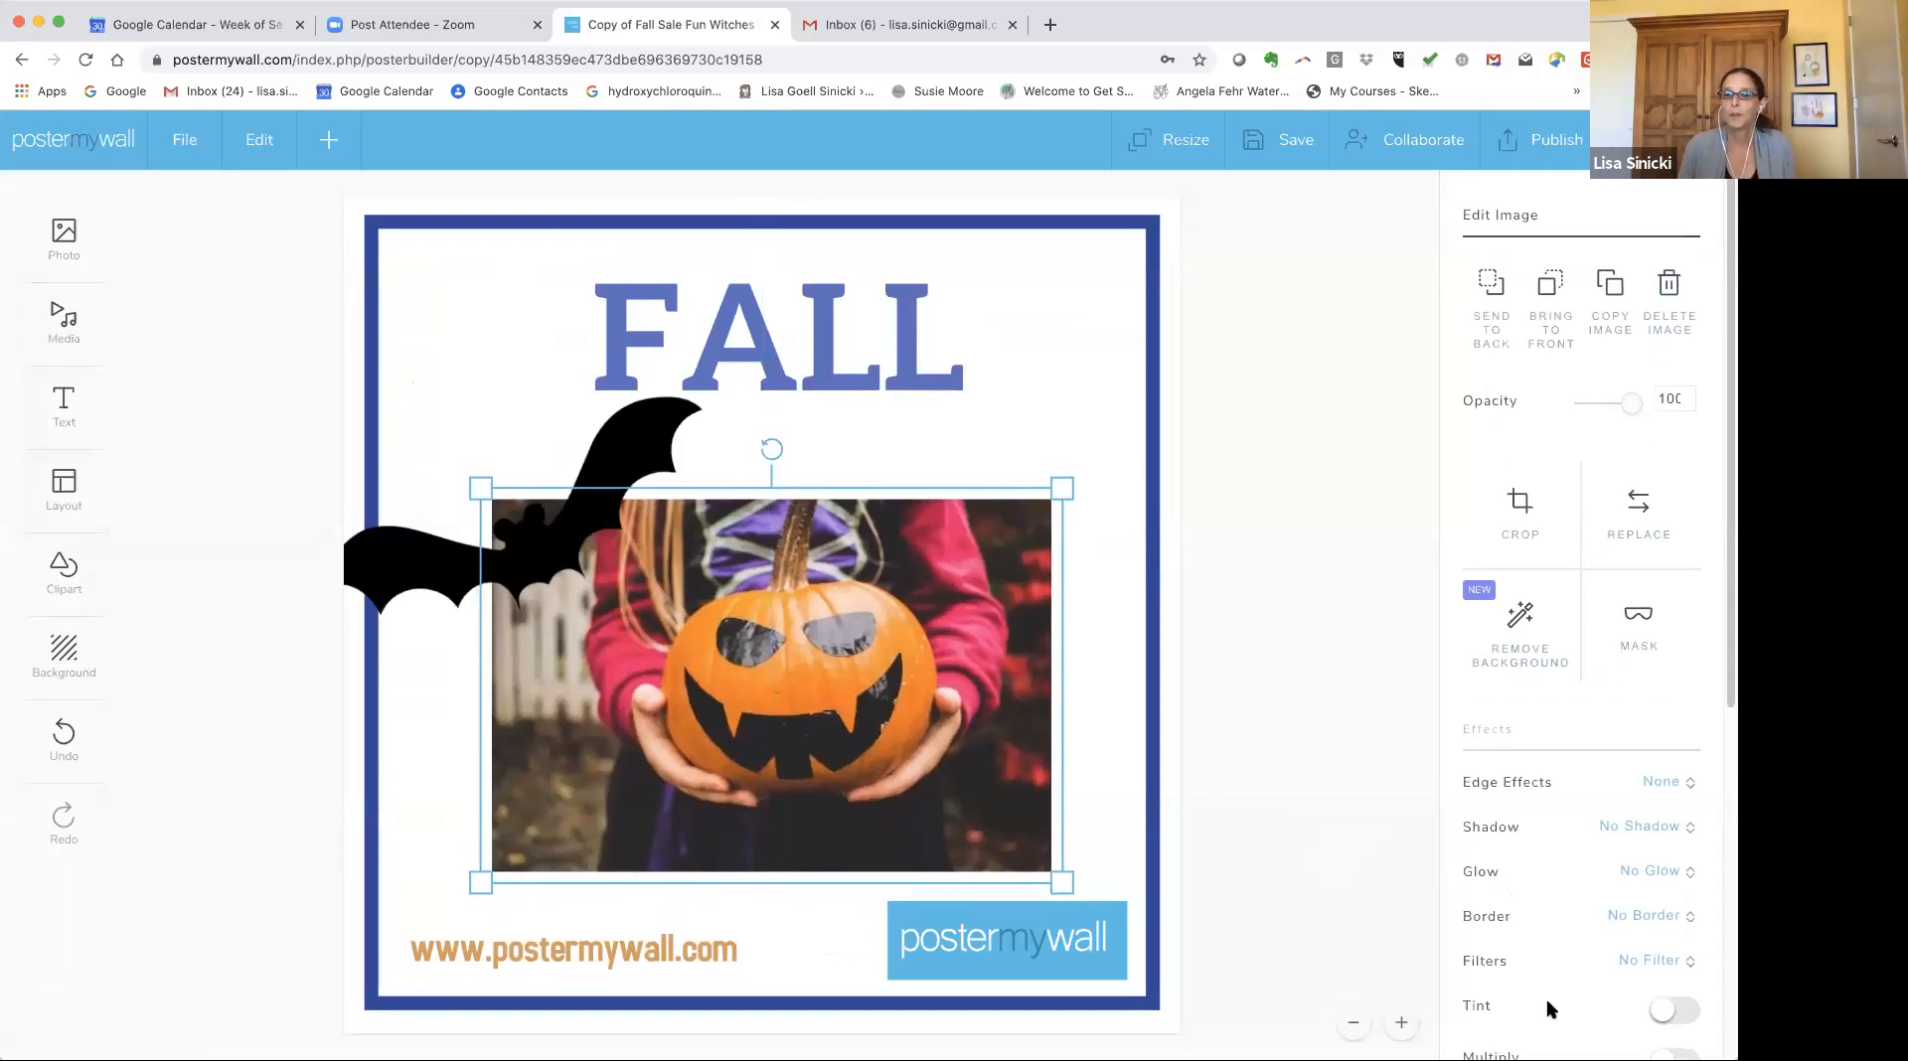
pyautogui.scroll(-3, 1537, 979)
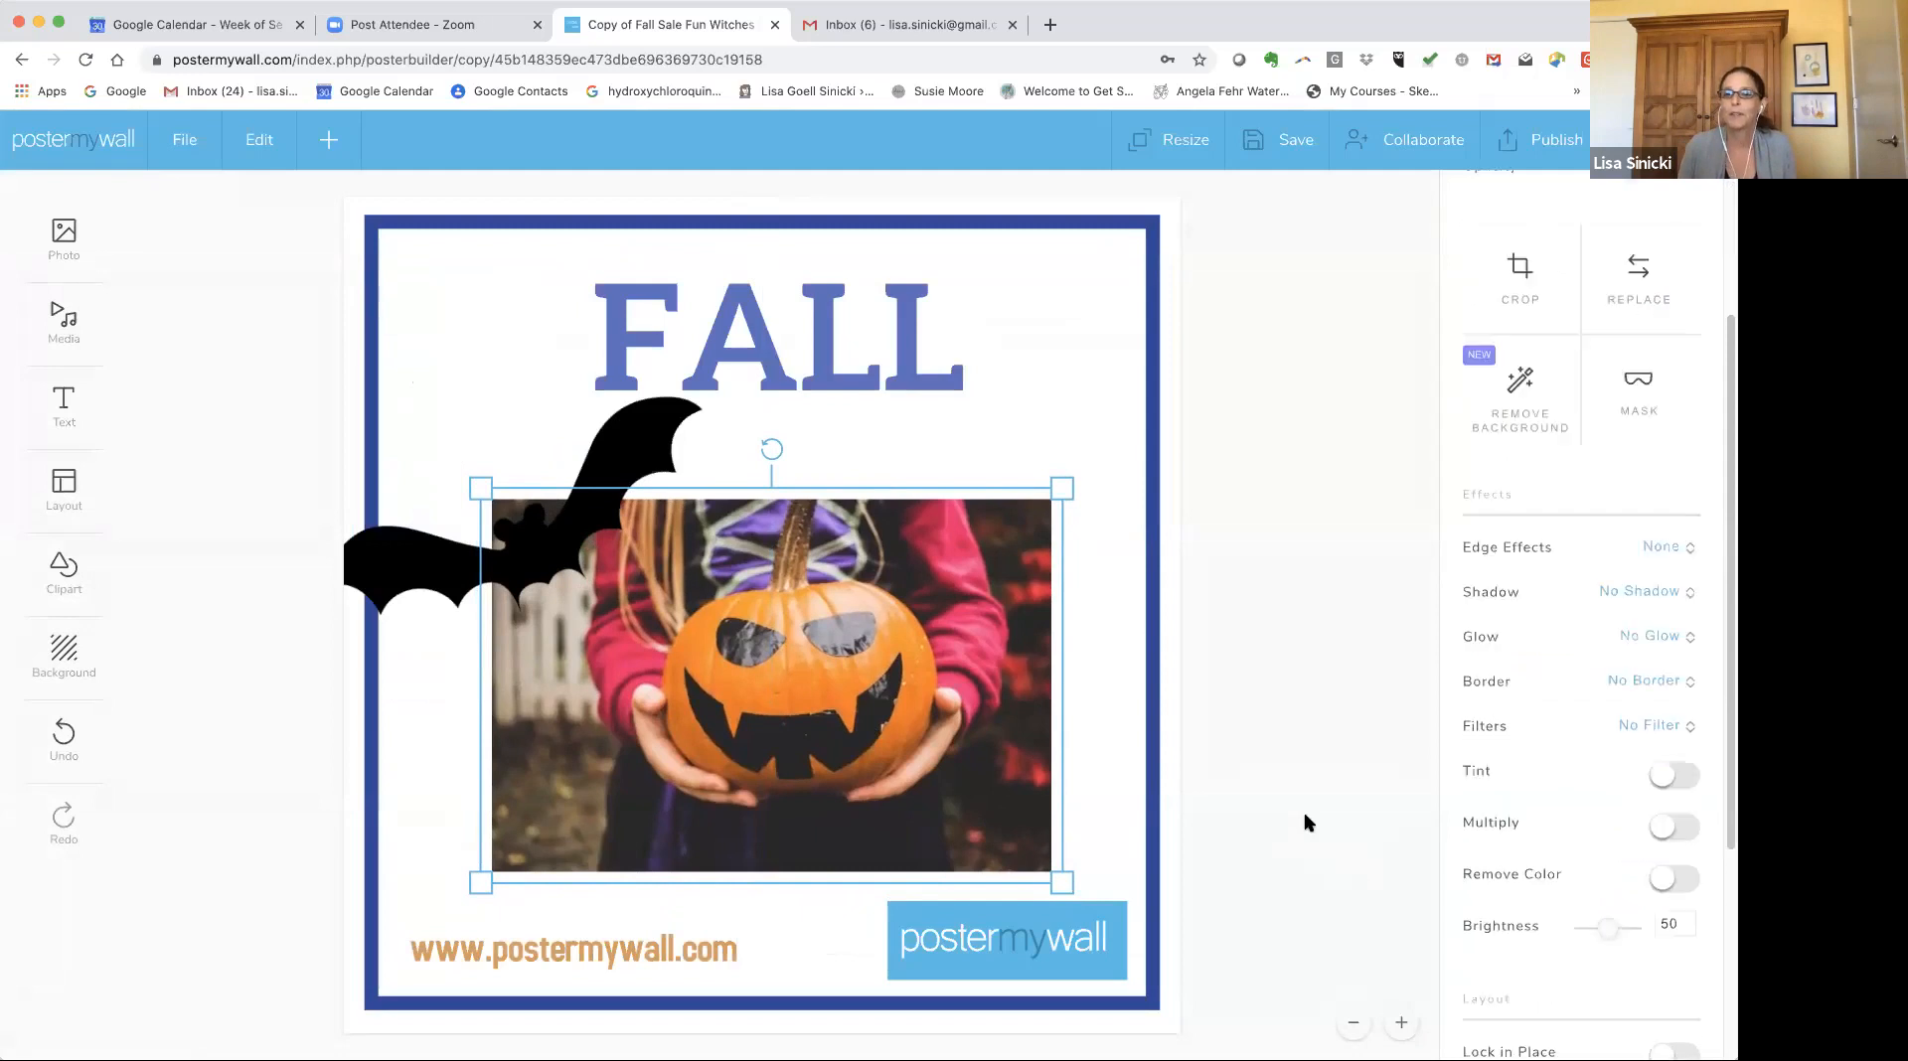
pyautogui.click(1690, 547)
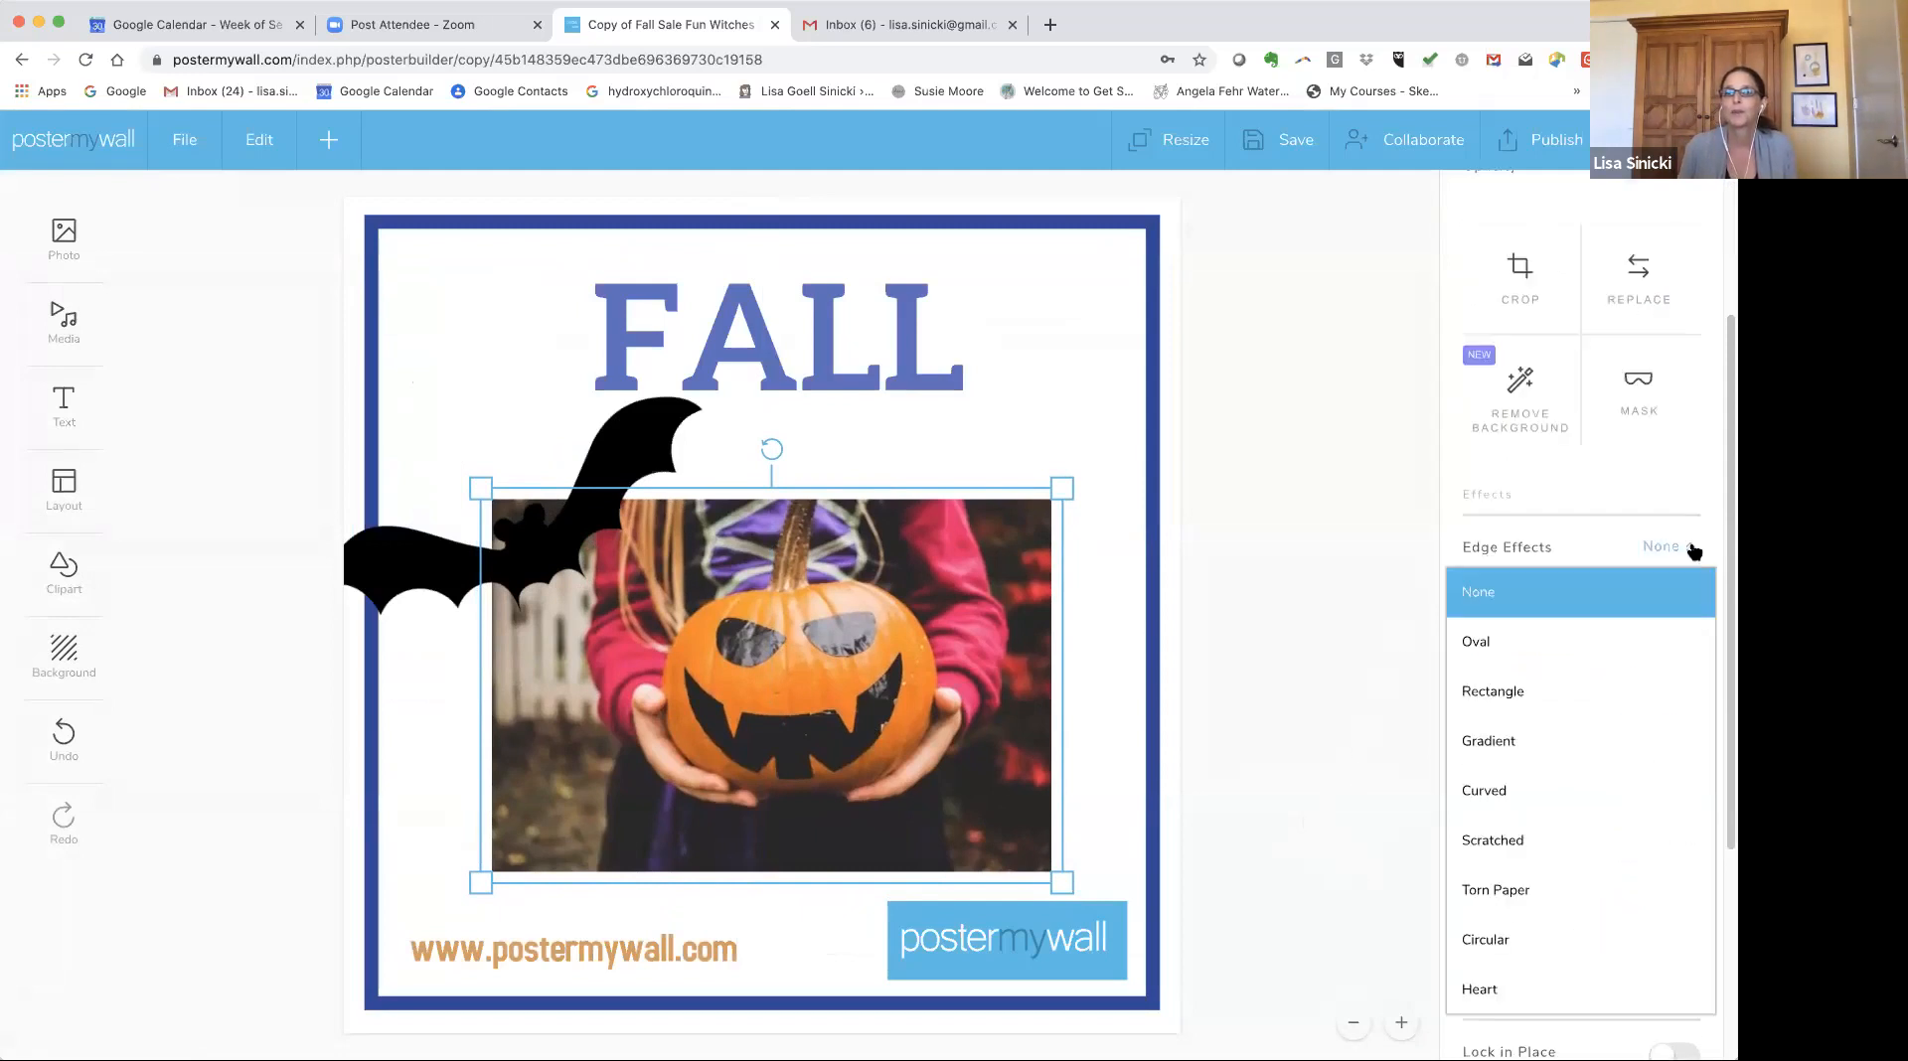
pyautogui.click(1496, 644)
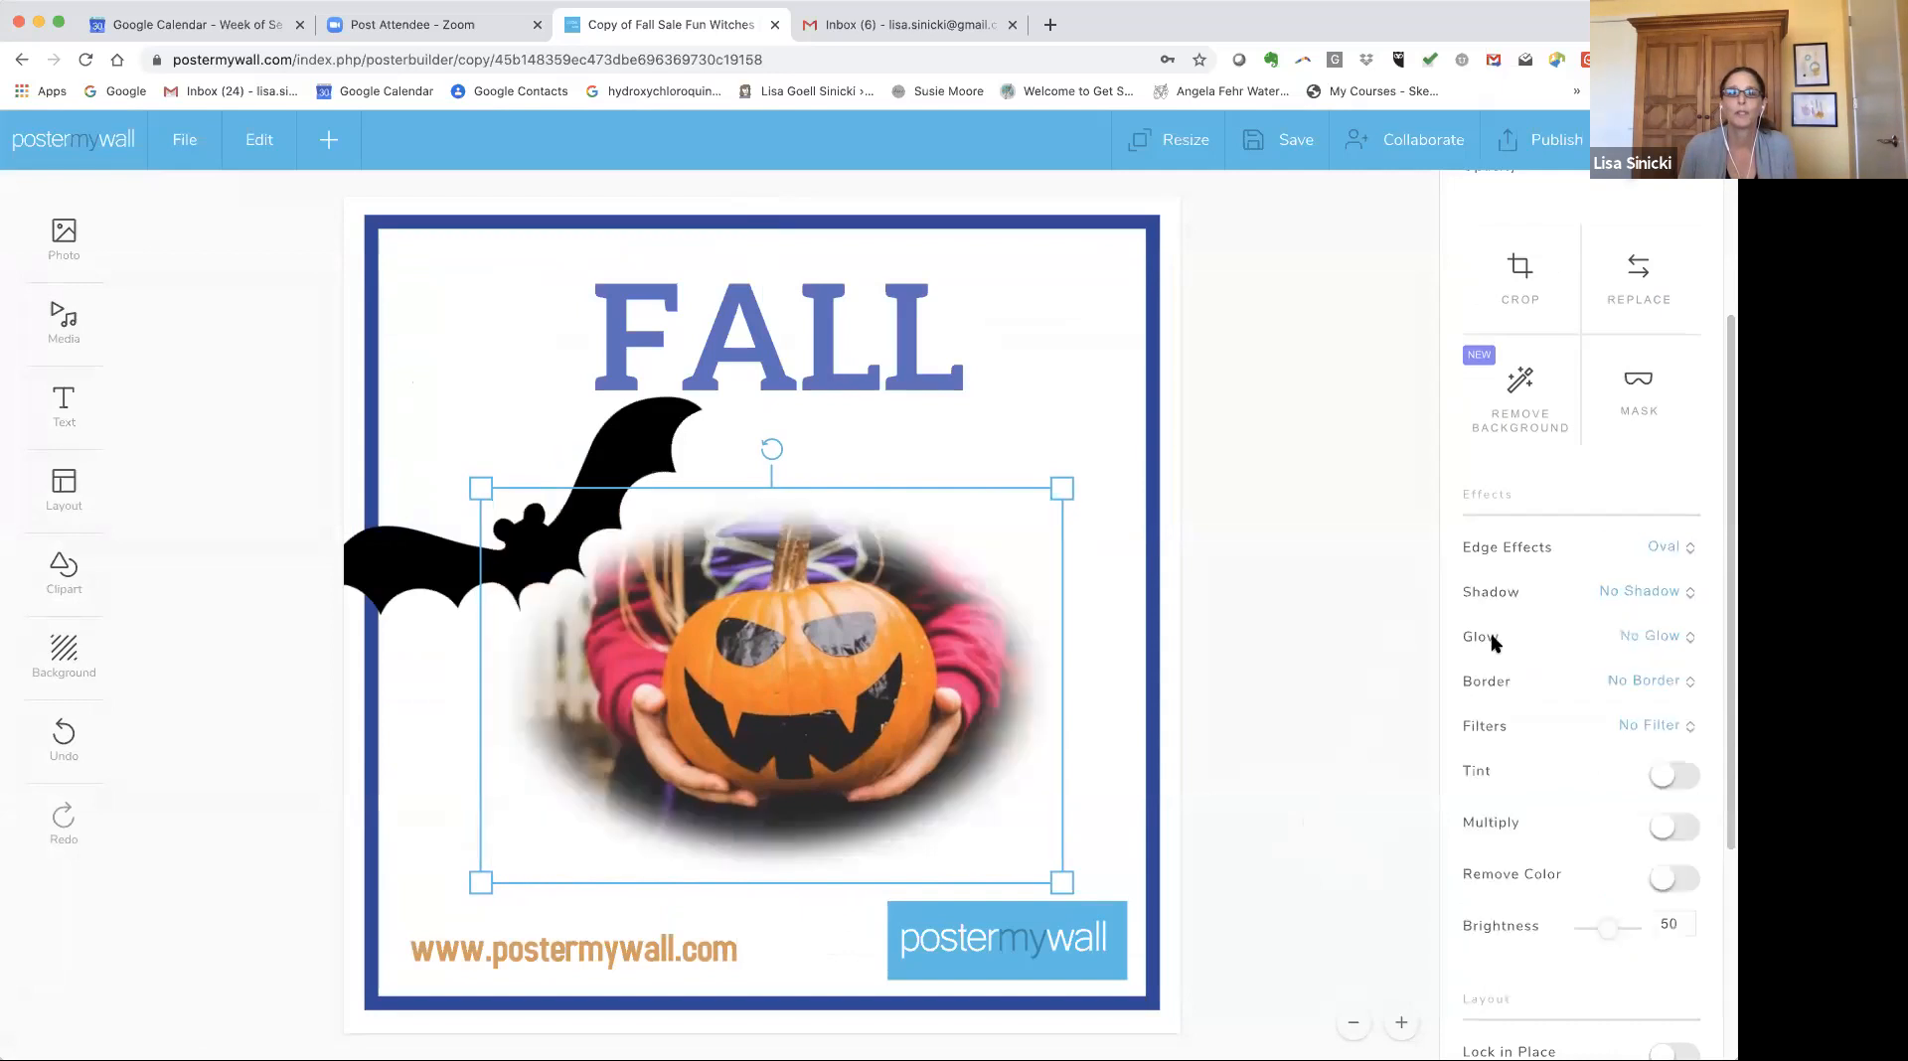
pyautogui.click(1664, 547)
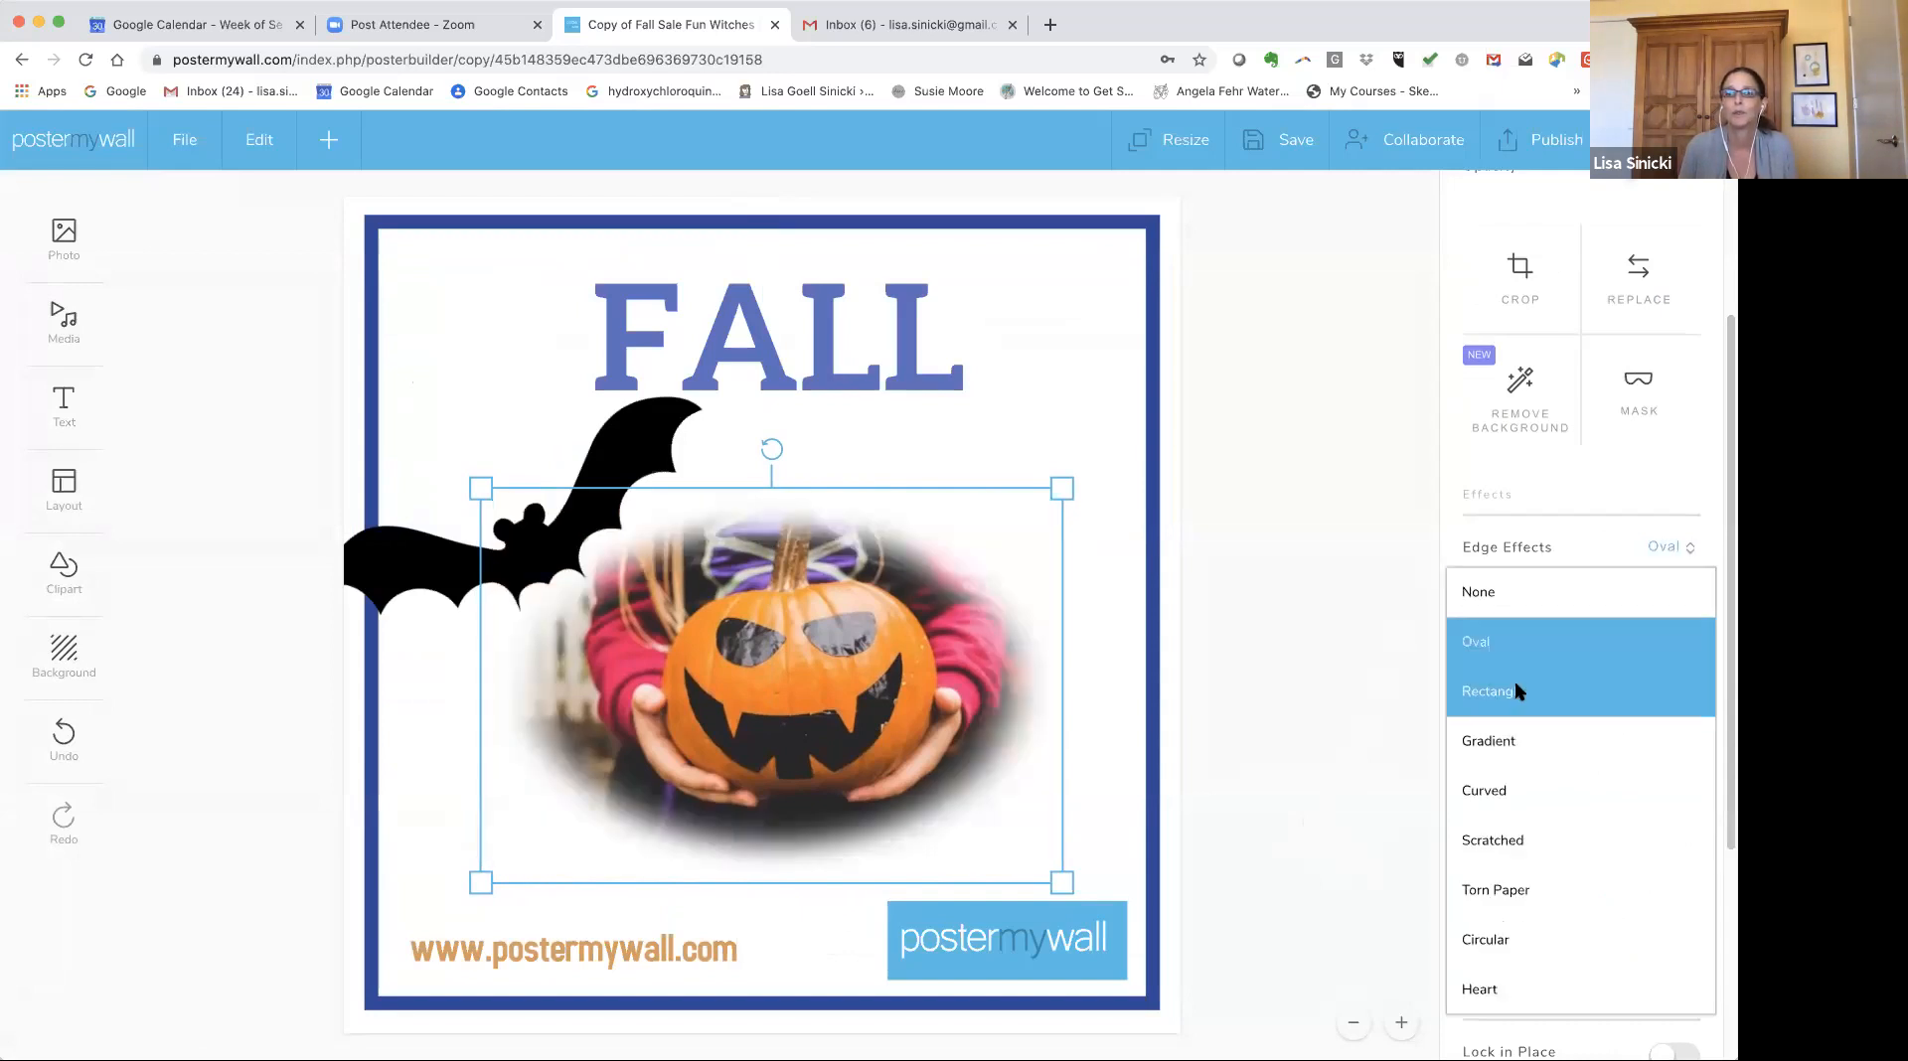
pyautogui.click(1519, 686)
pyautogui.click(1667, 549)
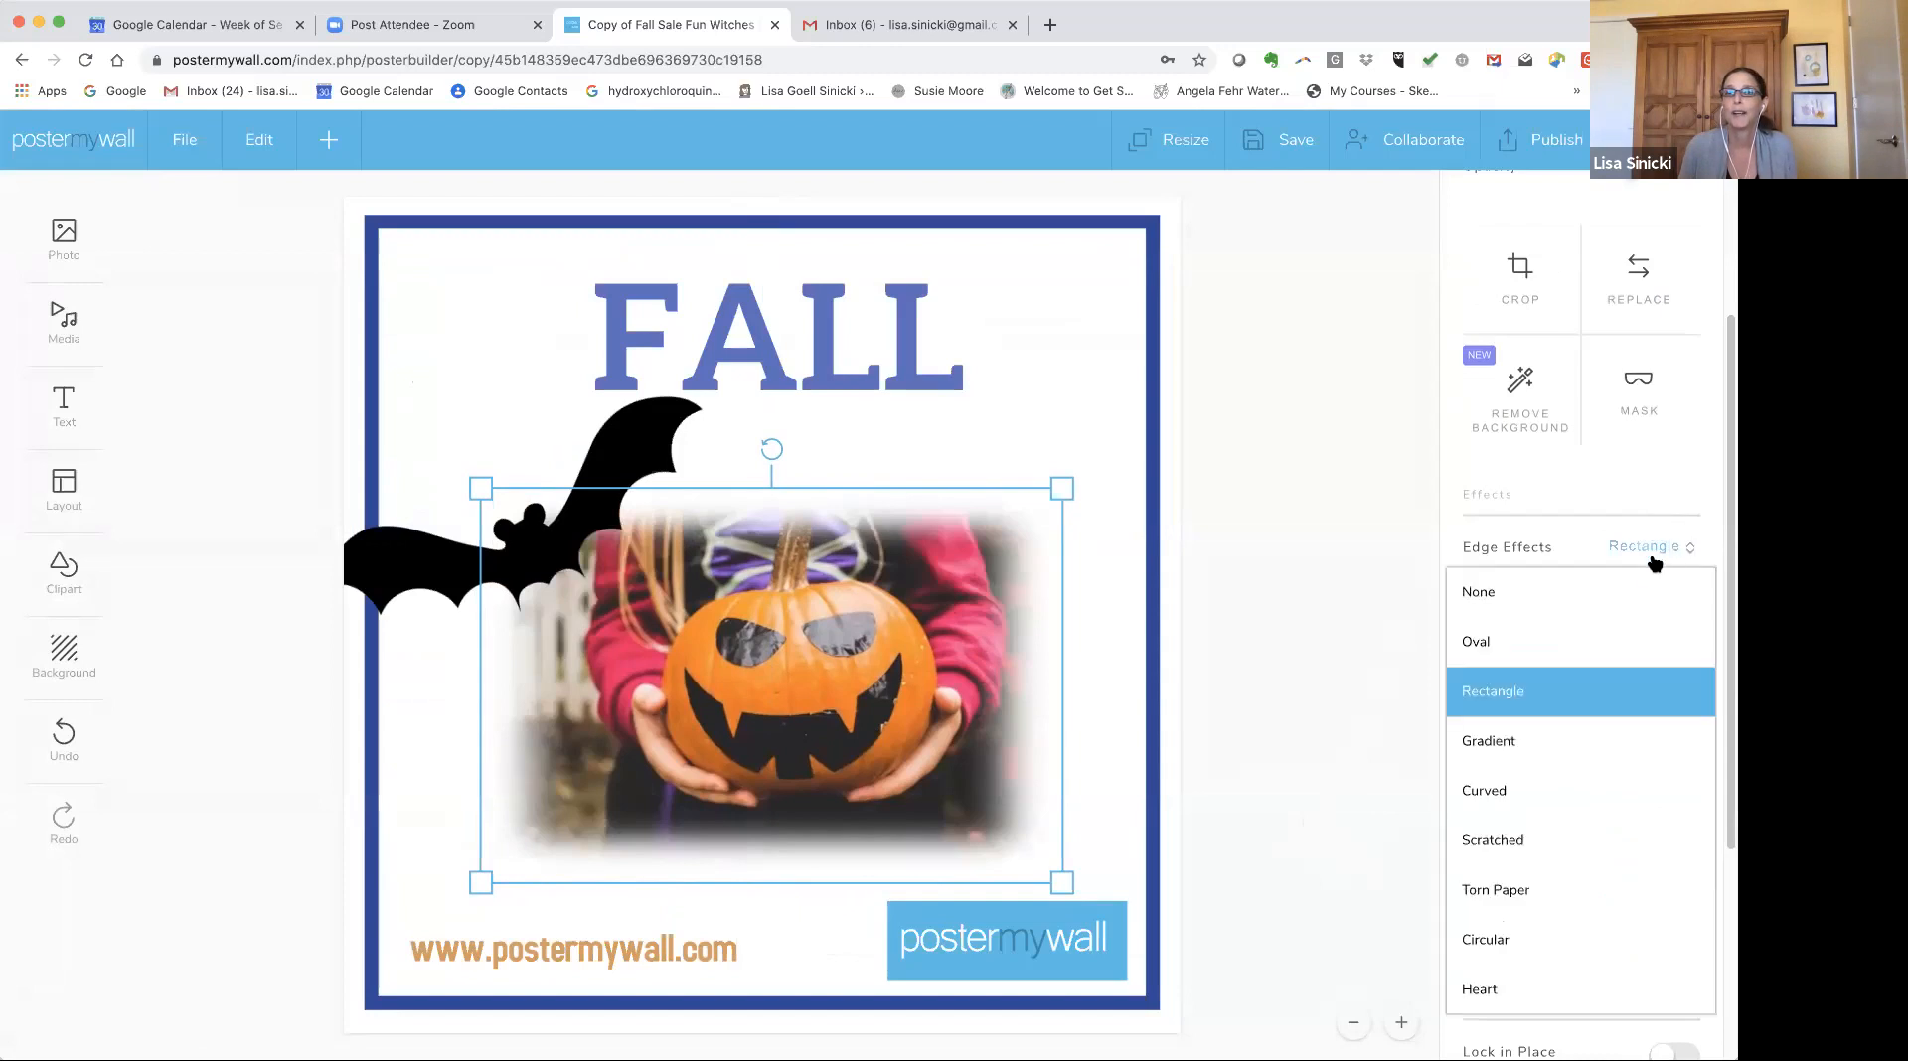
pyautogui.click(1583, 844)
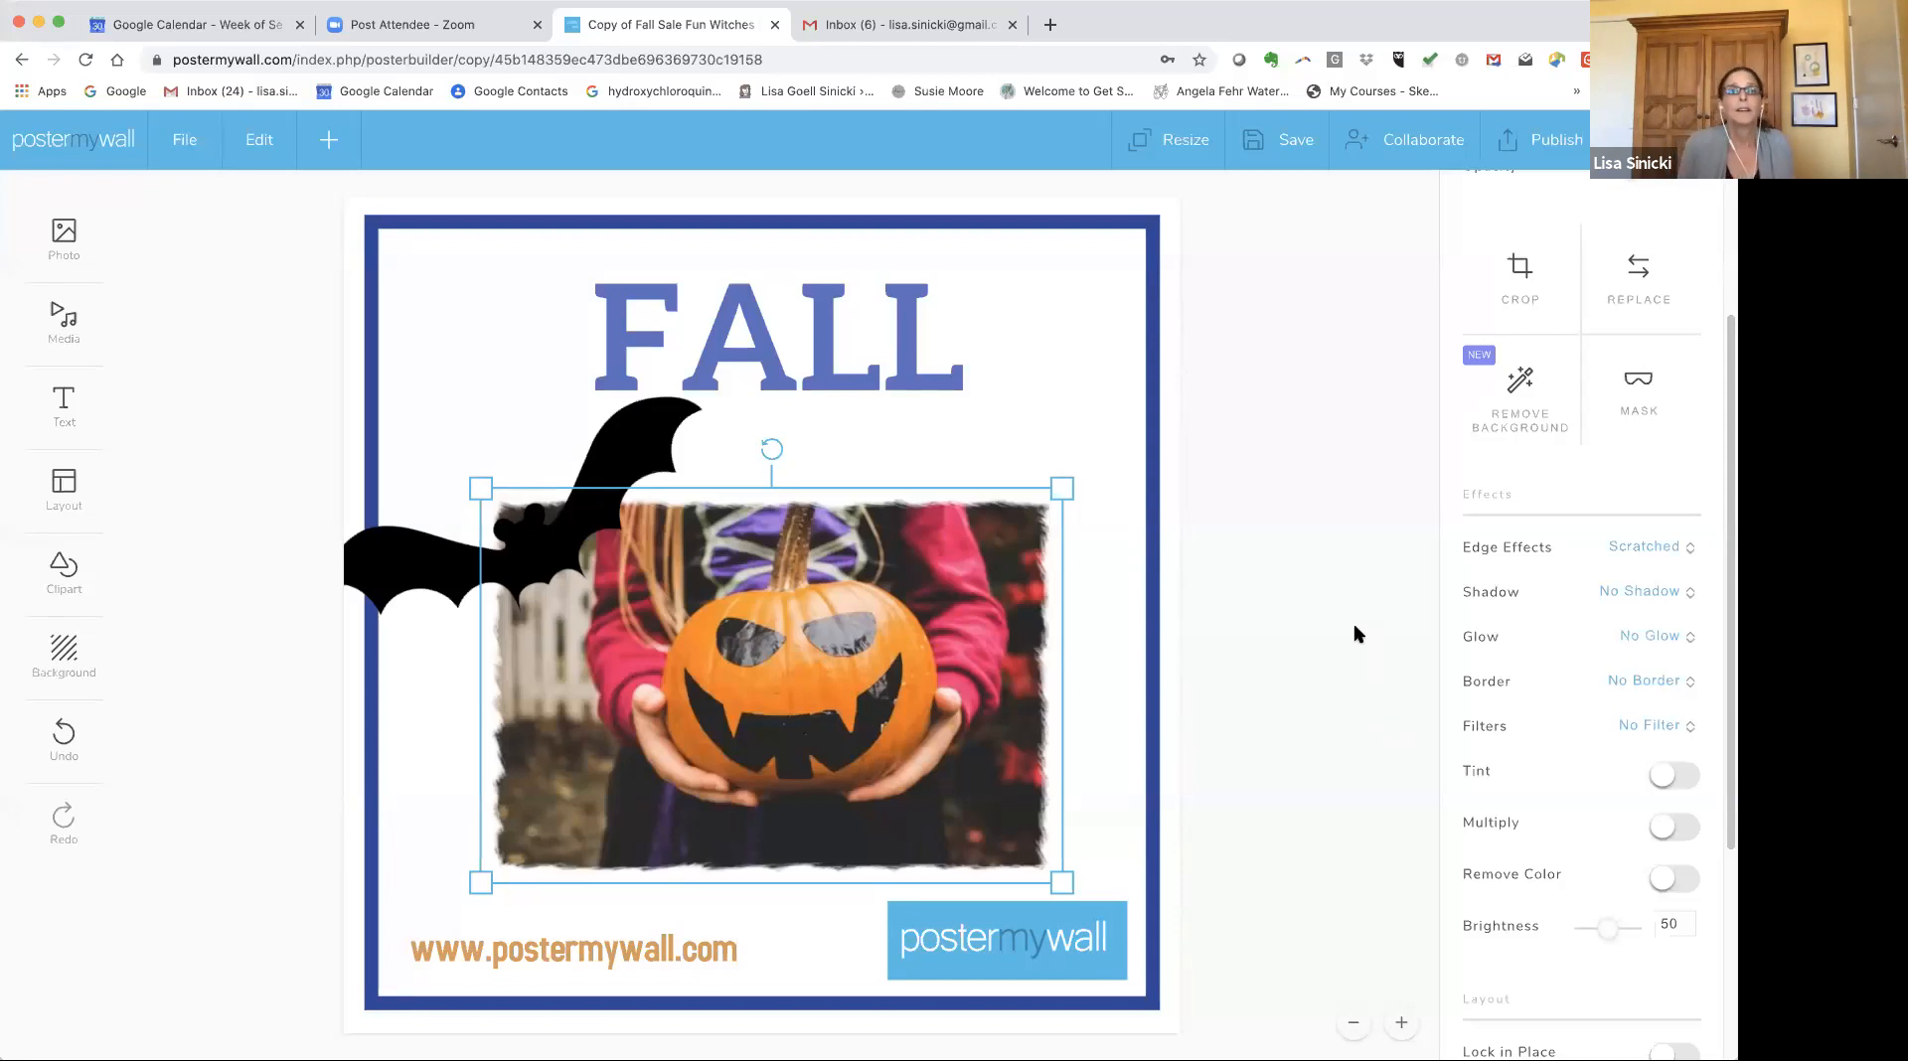
pyautogui.moveTo(674, 668); pyautogui.dragTo(679, 673)
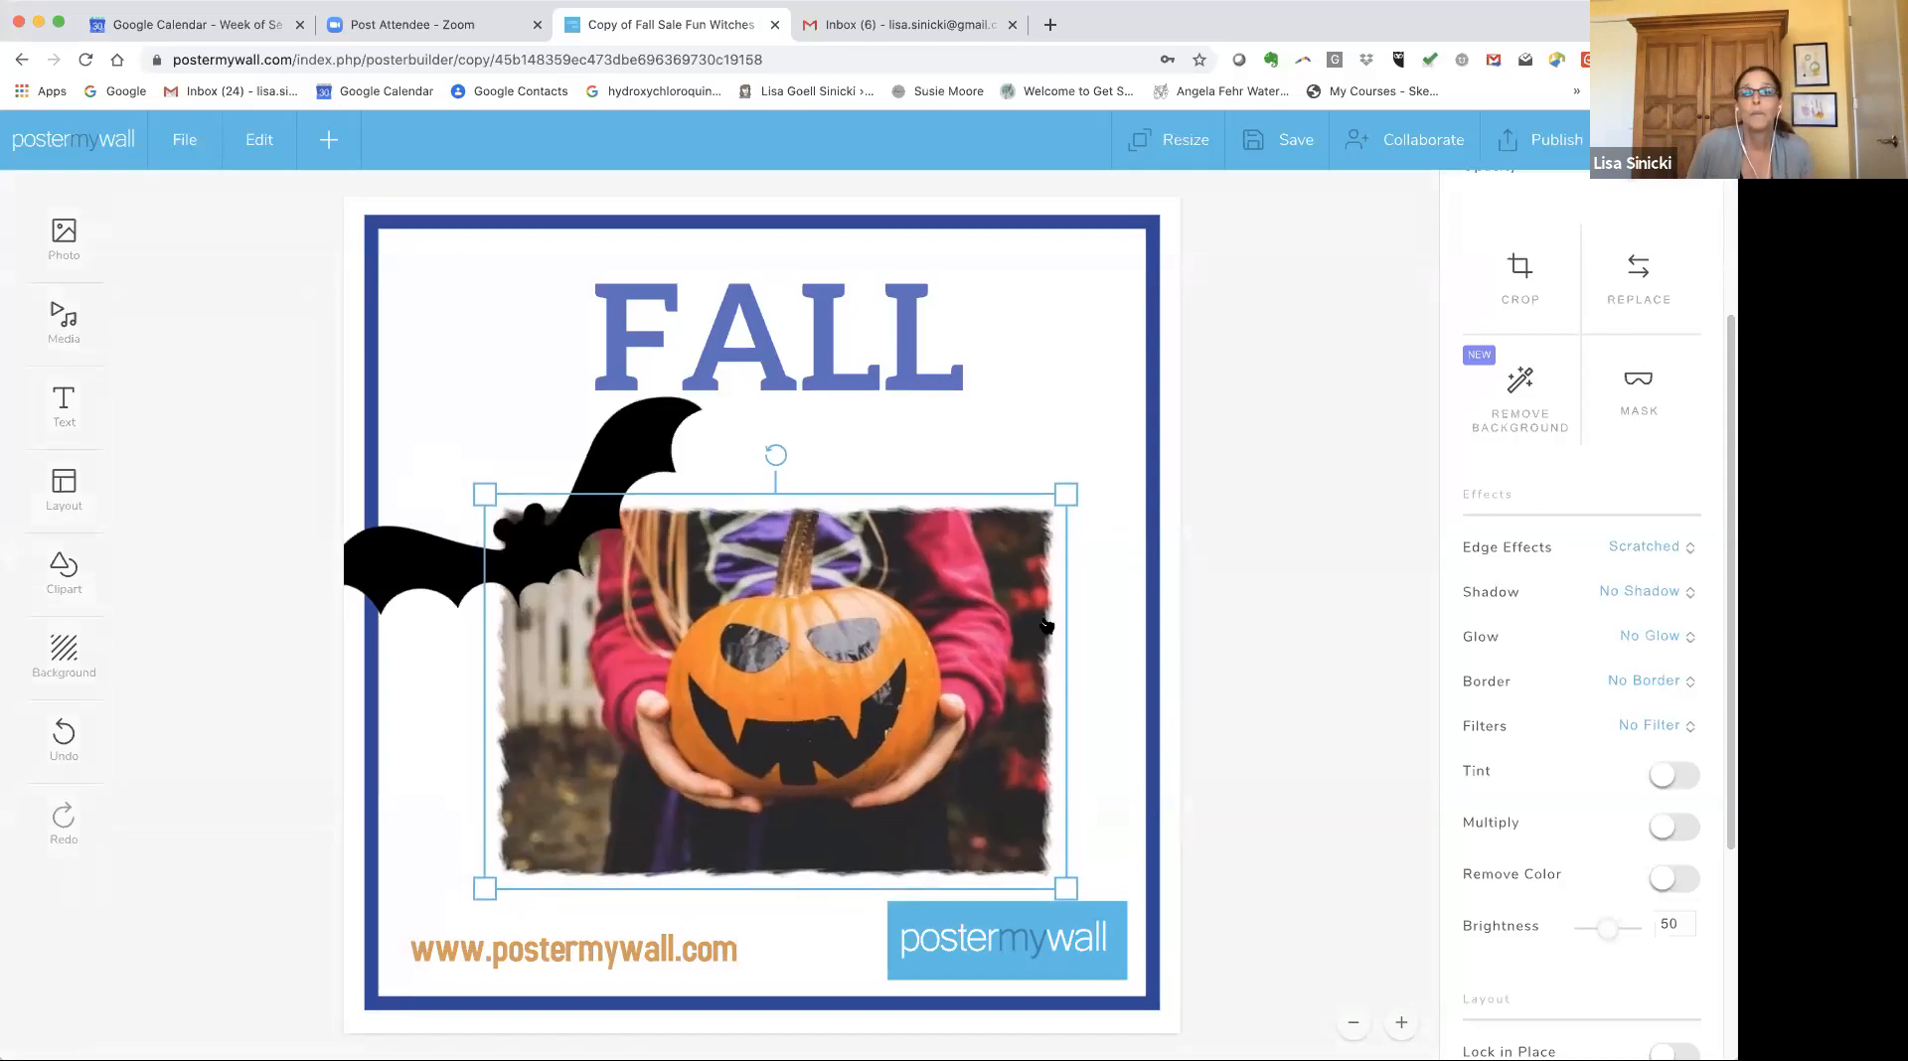
pyautogui.click(1259, 576)
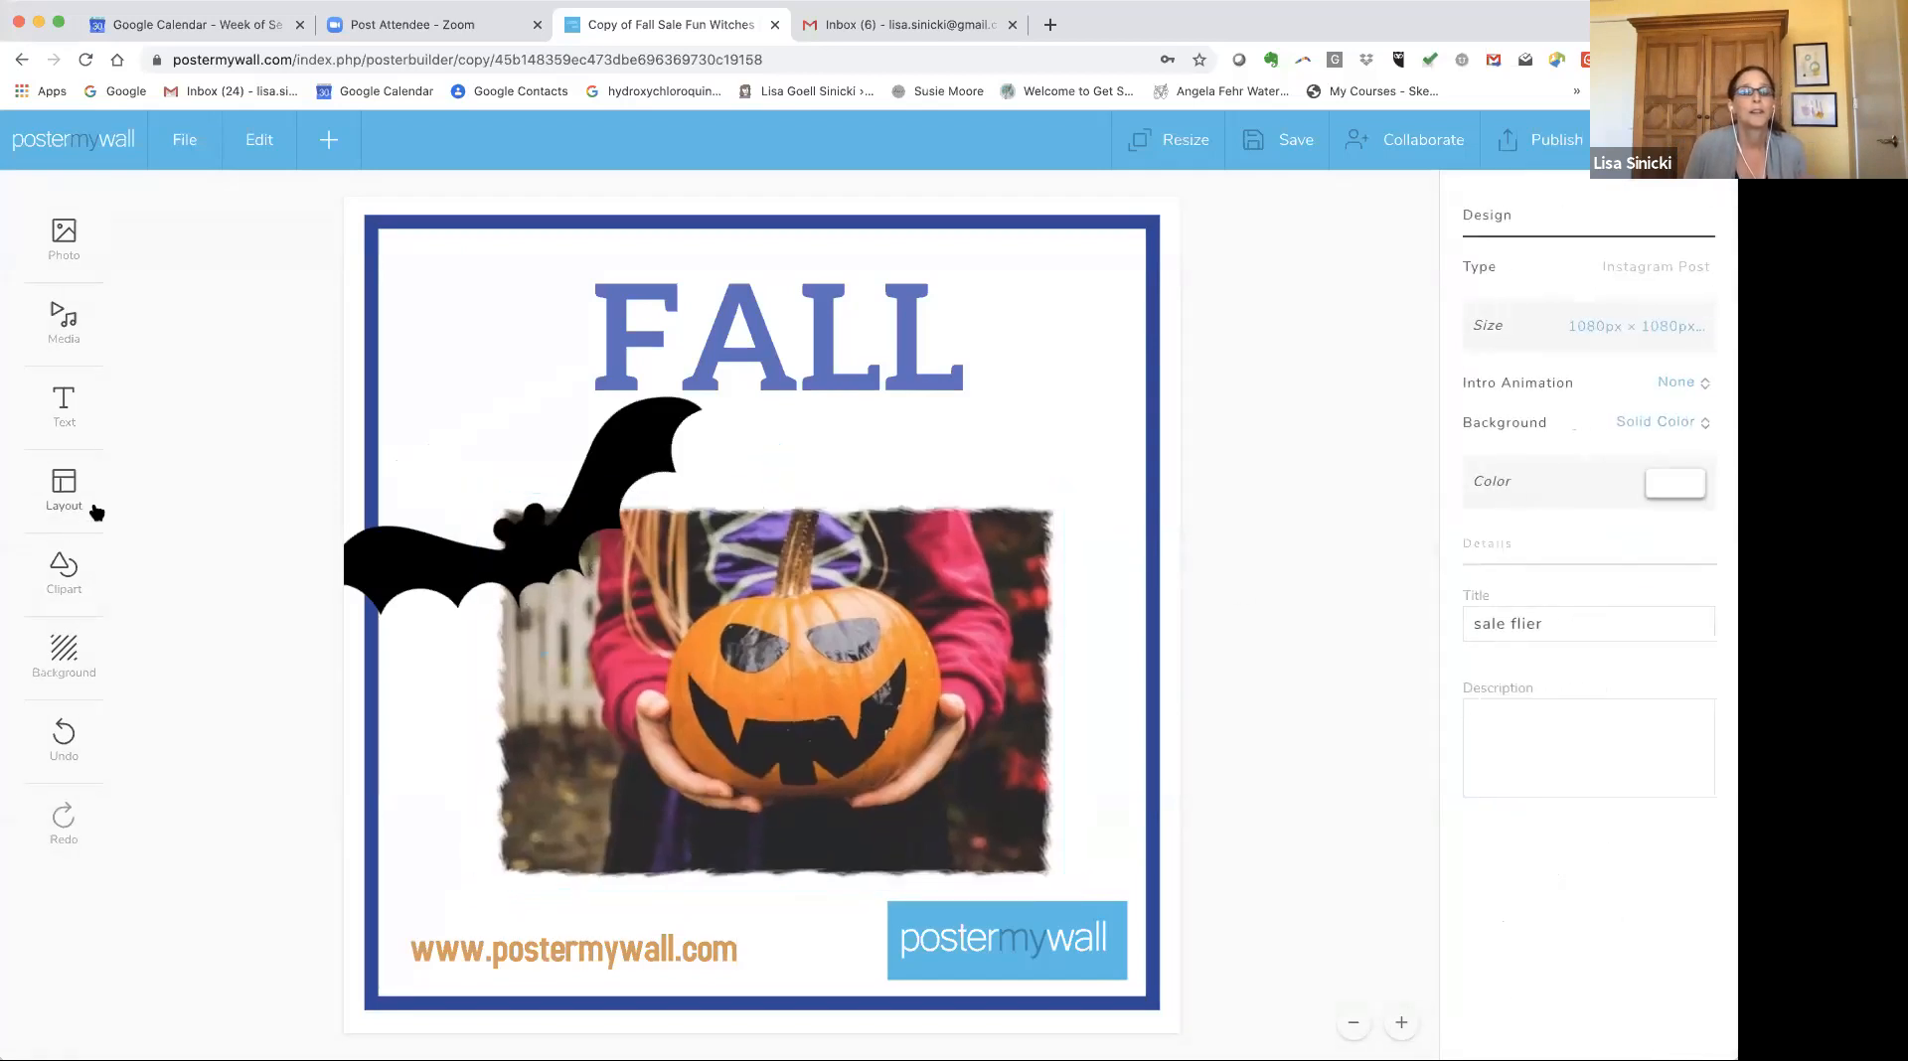
# Add an animated text box just below FALL and set its first slide to "Sale".
pyautogui.click(62, 402)
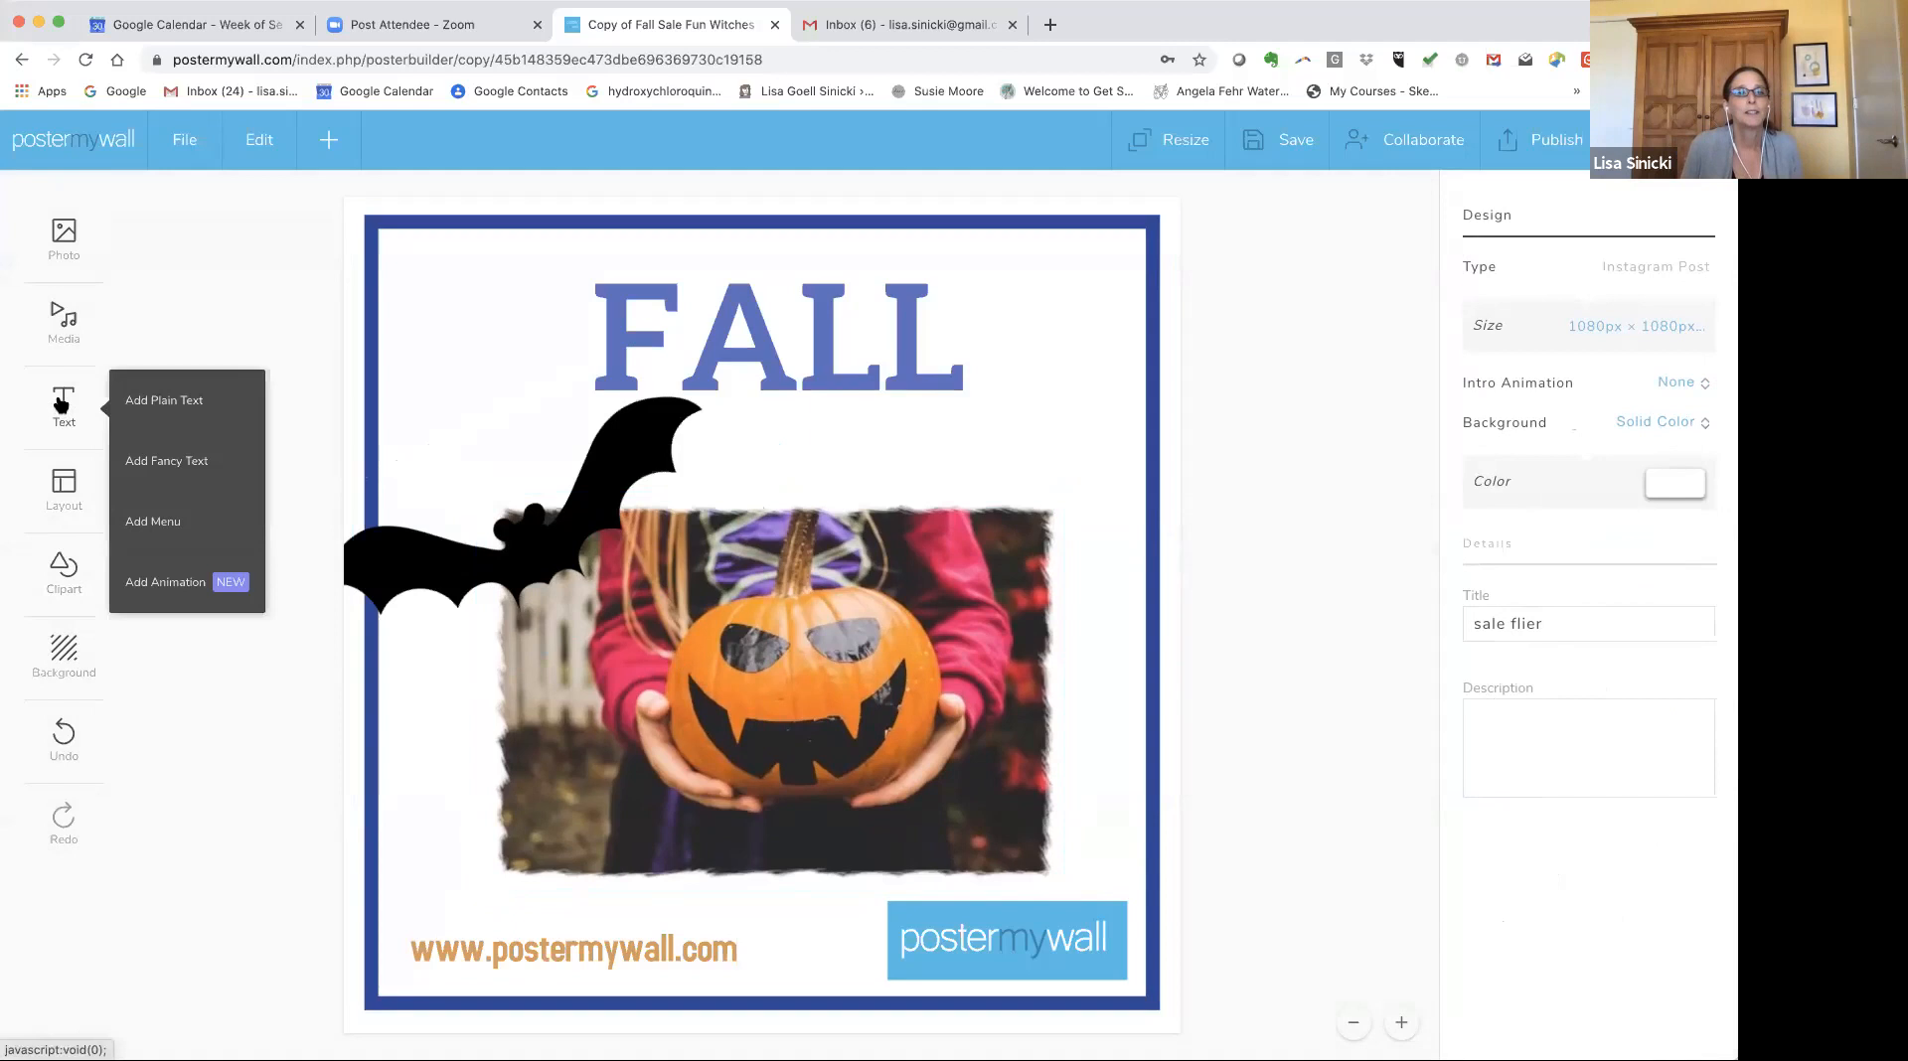
pyautogui.click(160, 586)
pyautogui.moveTo(516, 339); pyautogui.dragTo(766, 445)
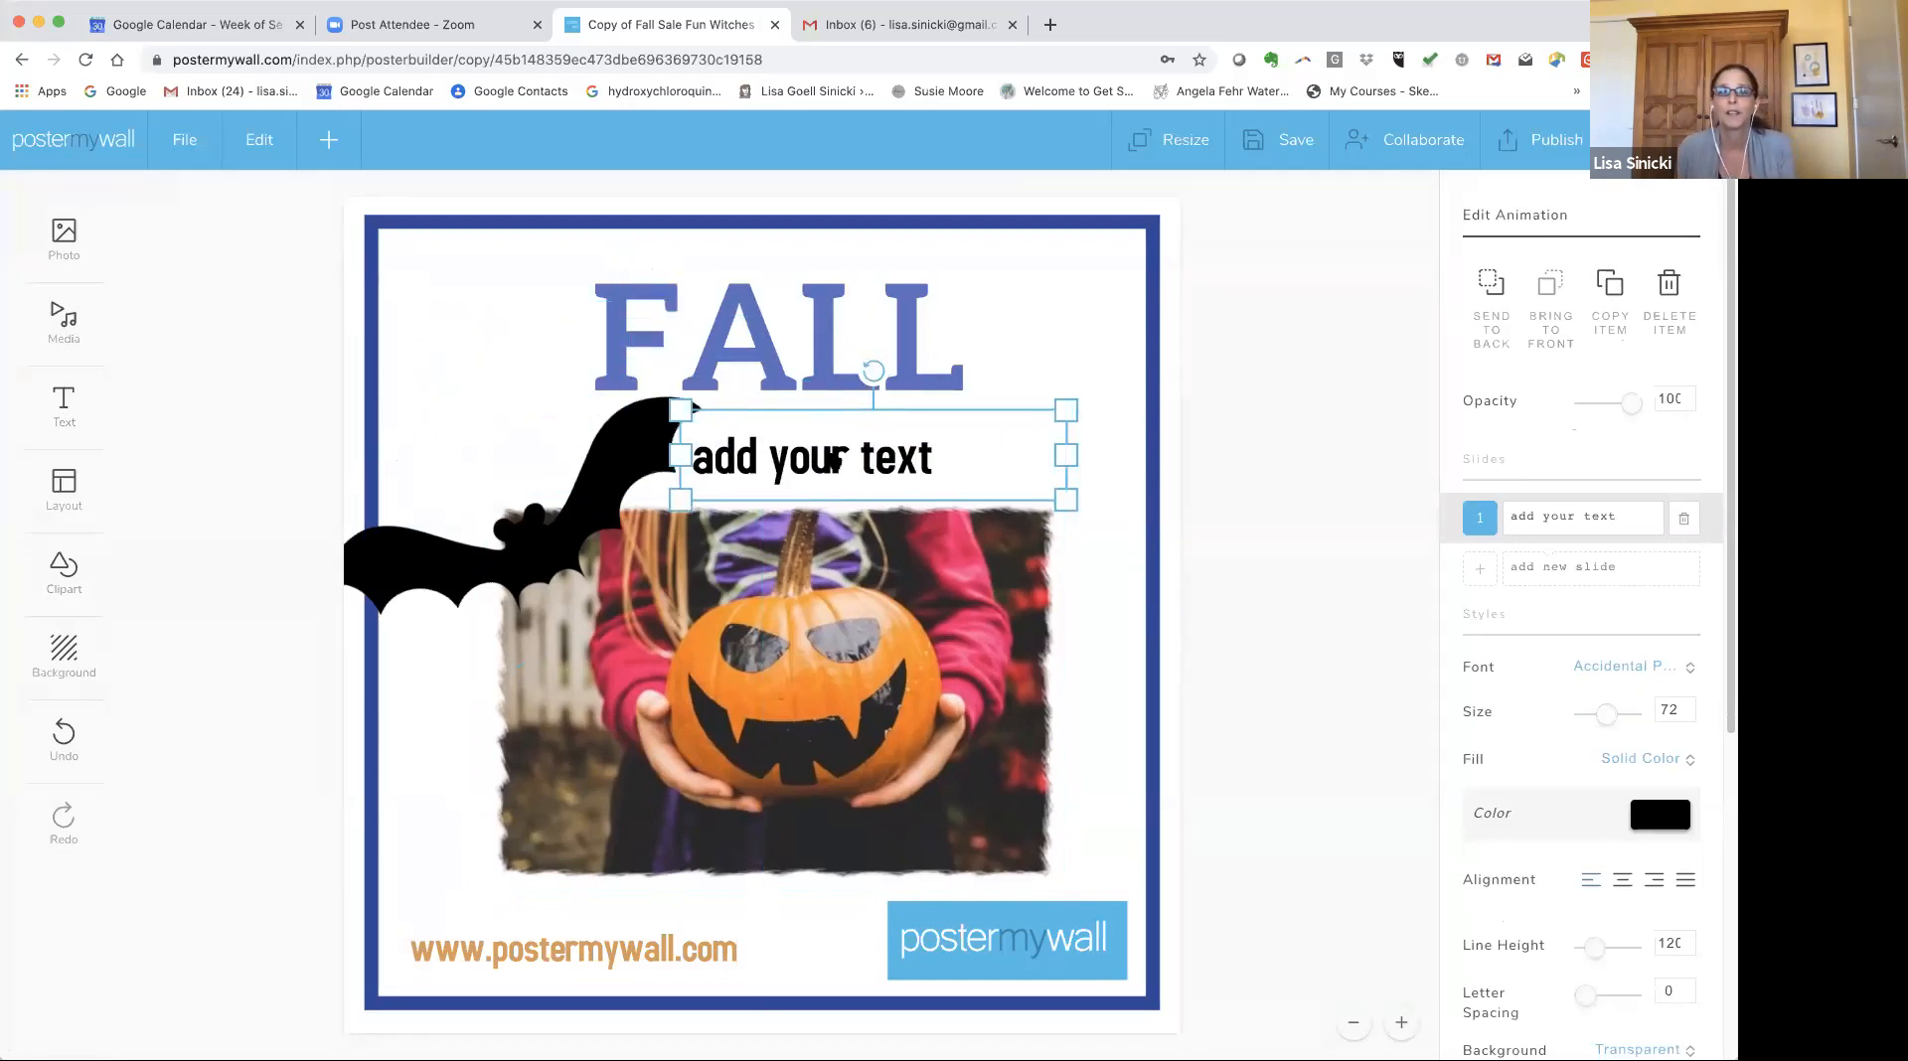
pyautogui.doubleClick(835, 459)
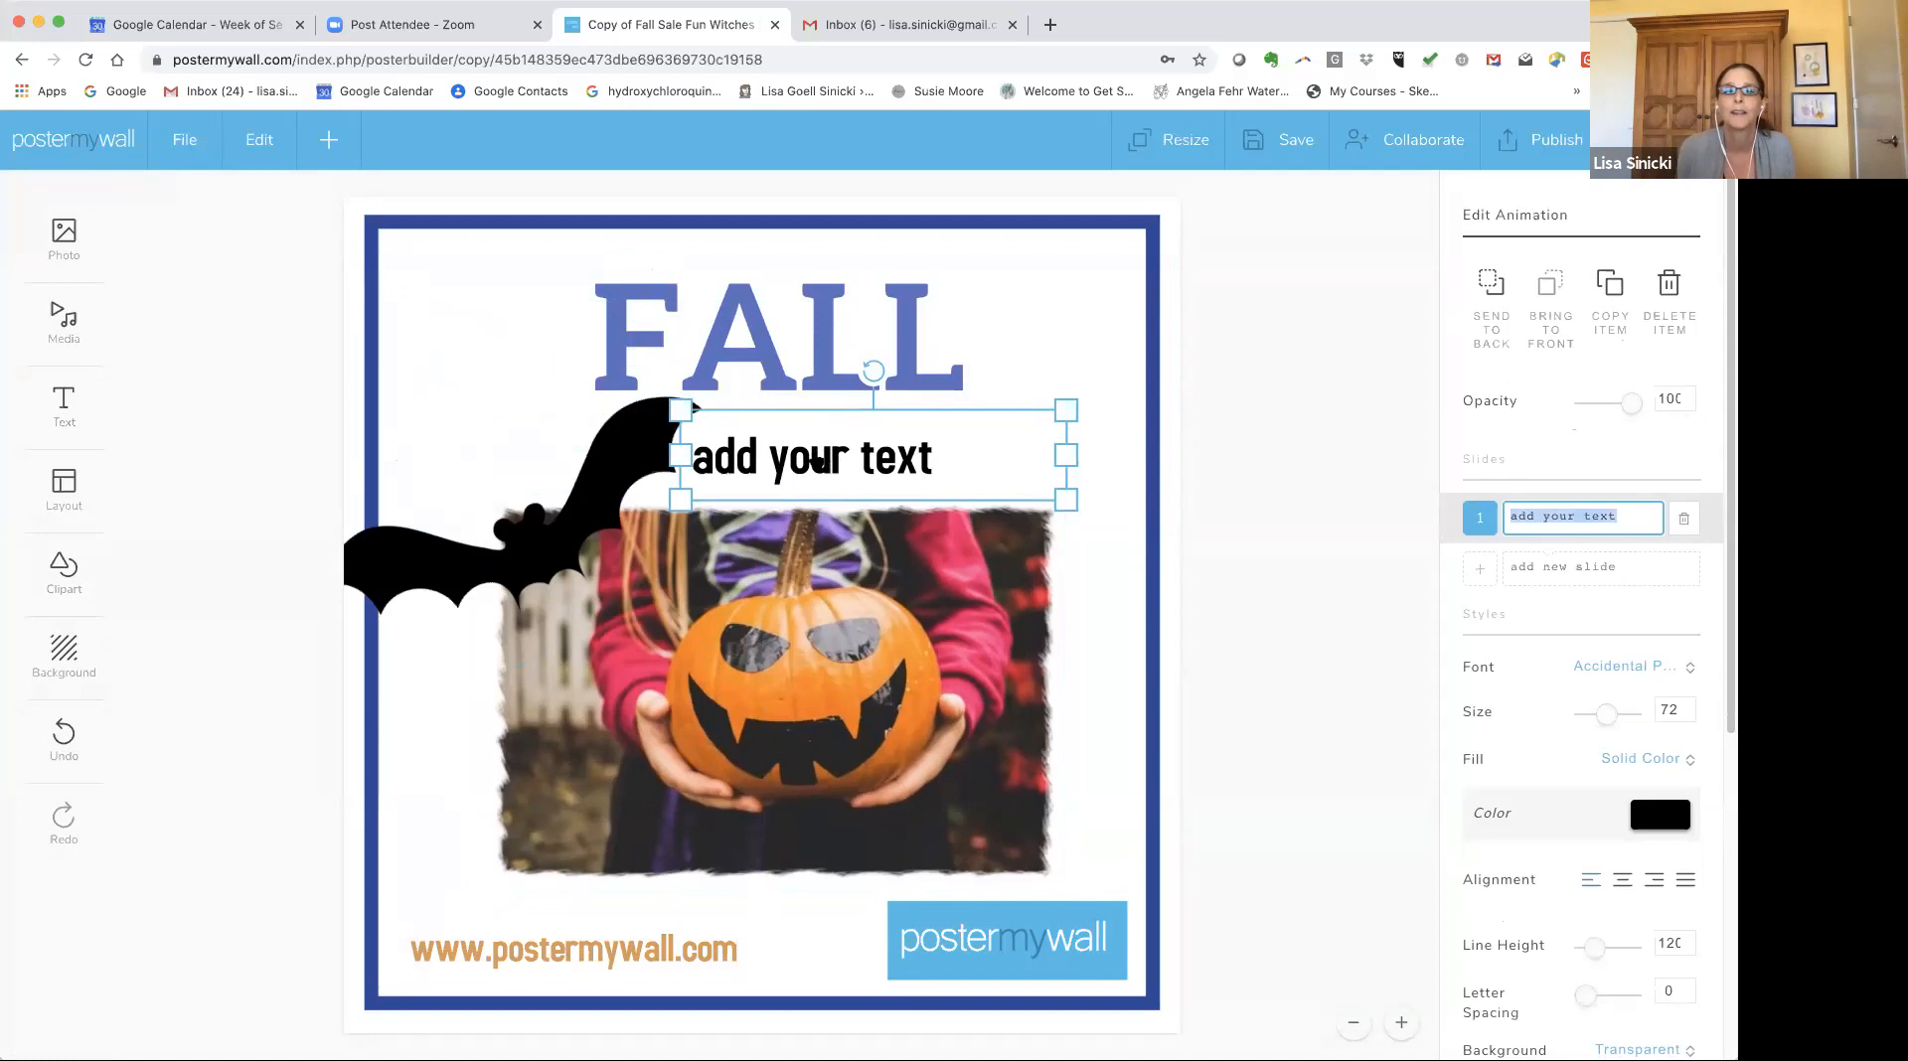
pyautogui.moveTo(1638, 512); pyautogui.dragTo(1455, 509)
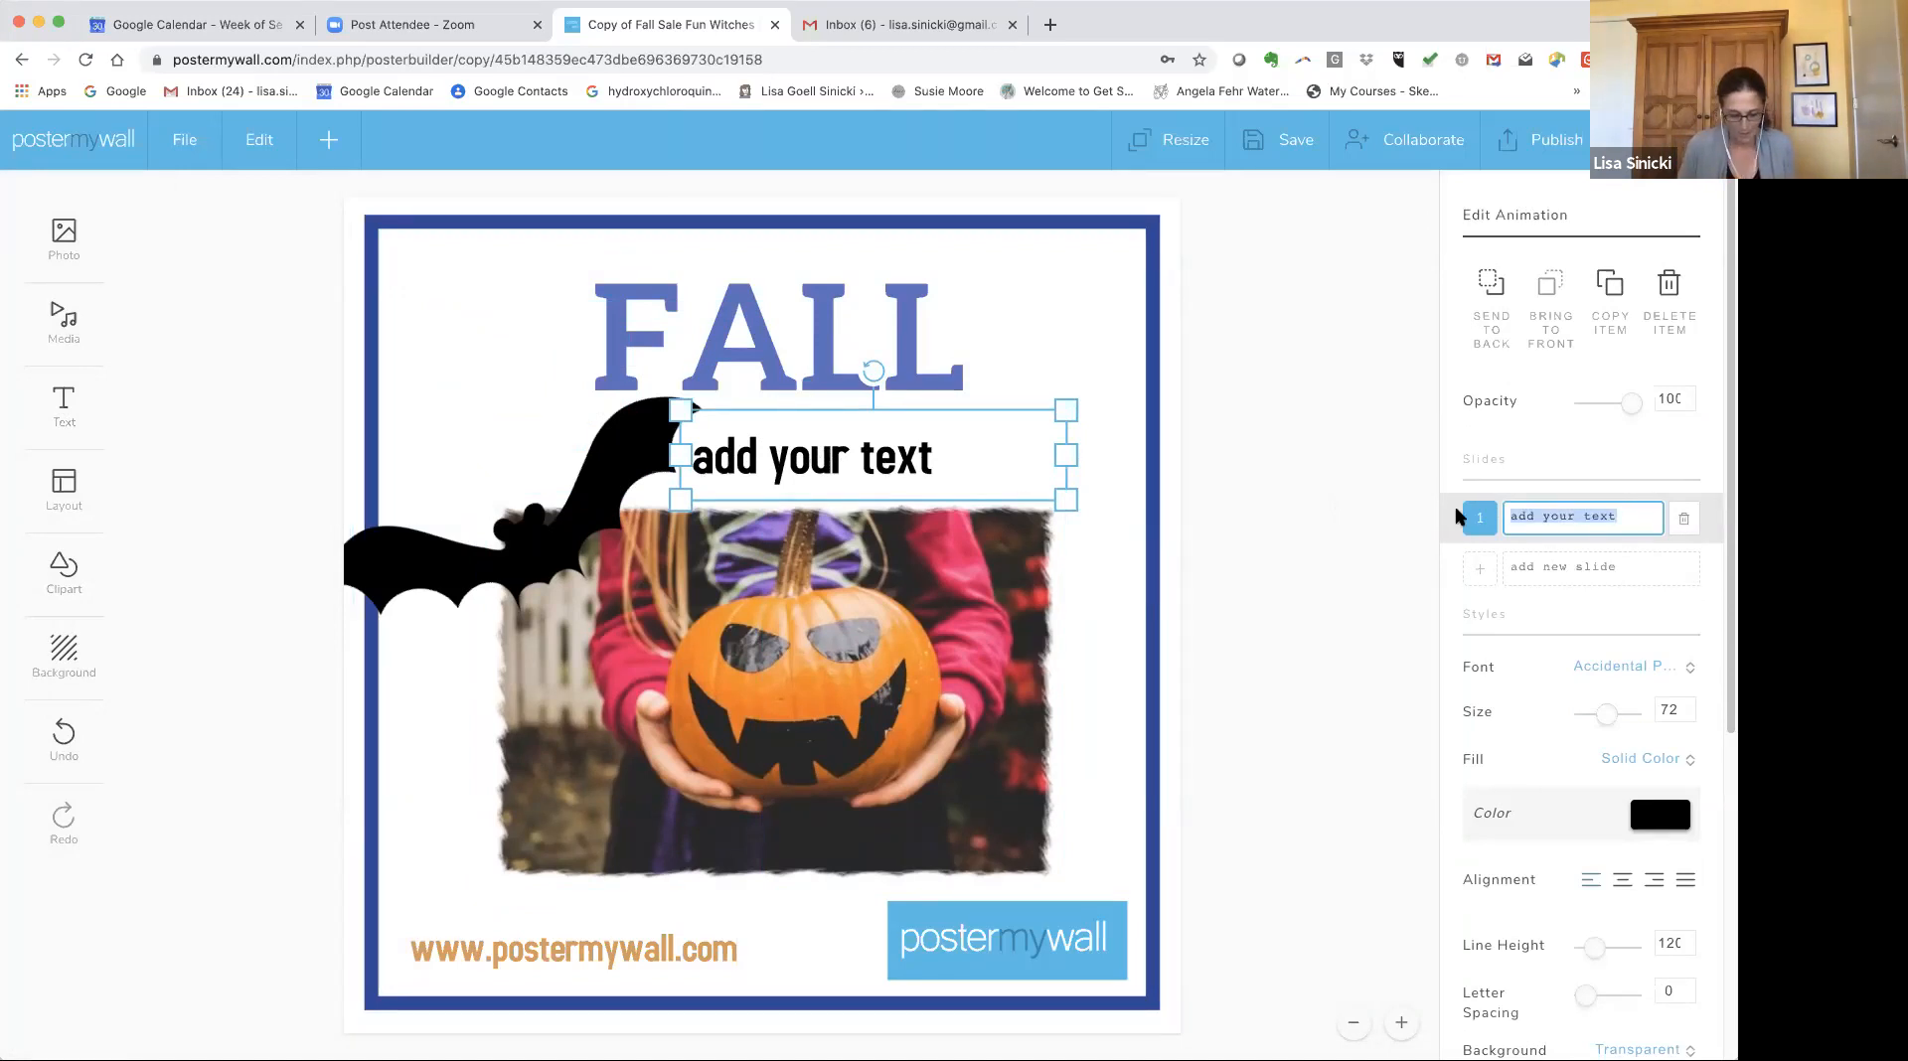
pyautogui.write('Sale')
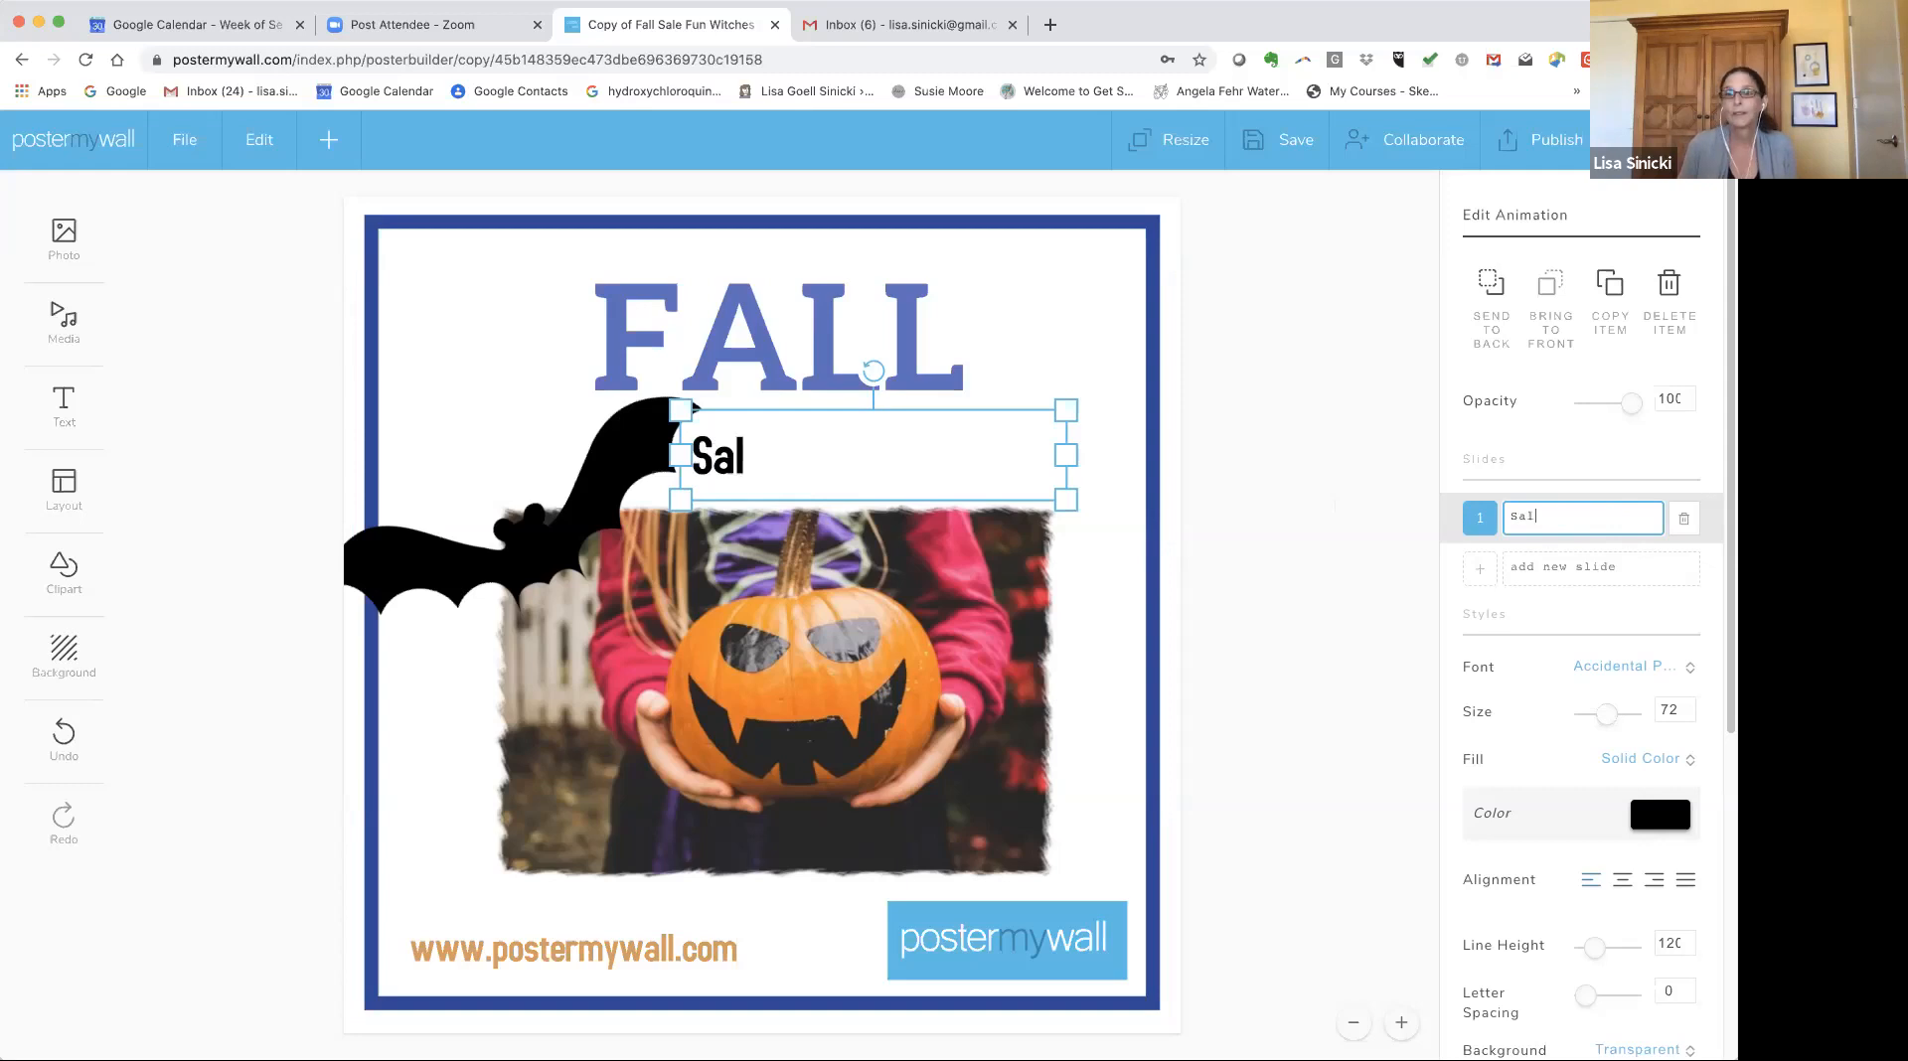
# Add a second animation slide reading "Today".
pyautogui.click(1478, 570)
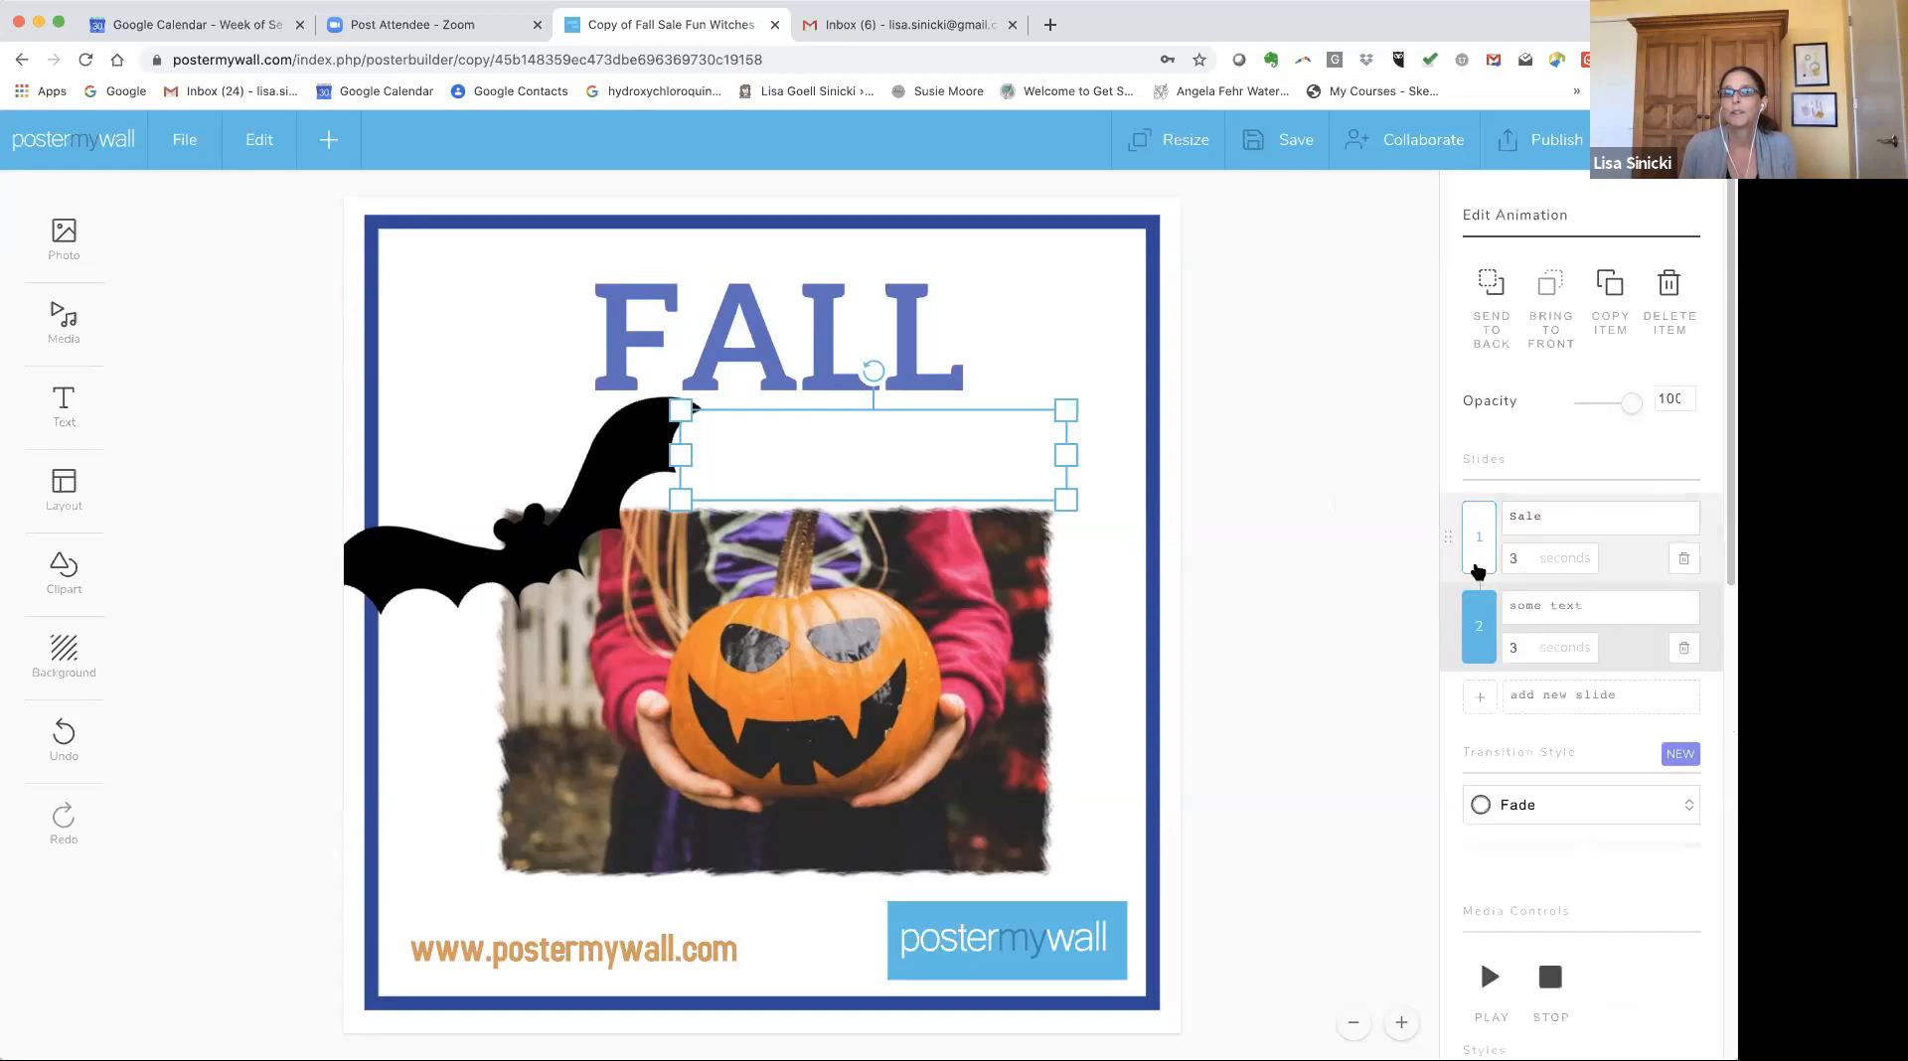
pyautogui.click(1632, 601)
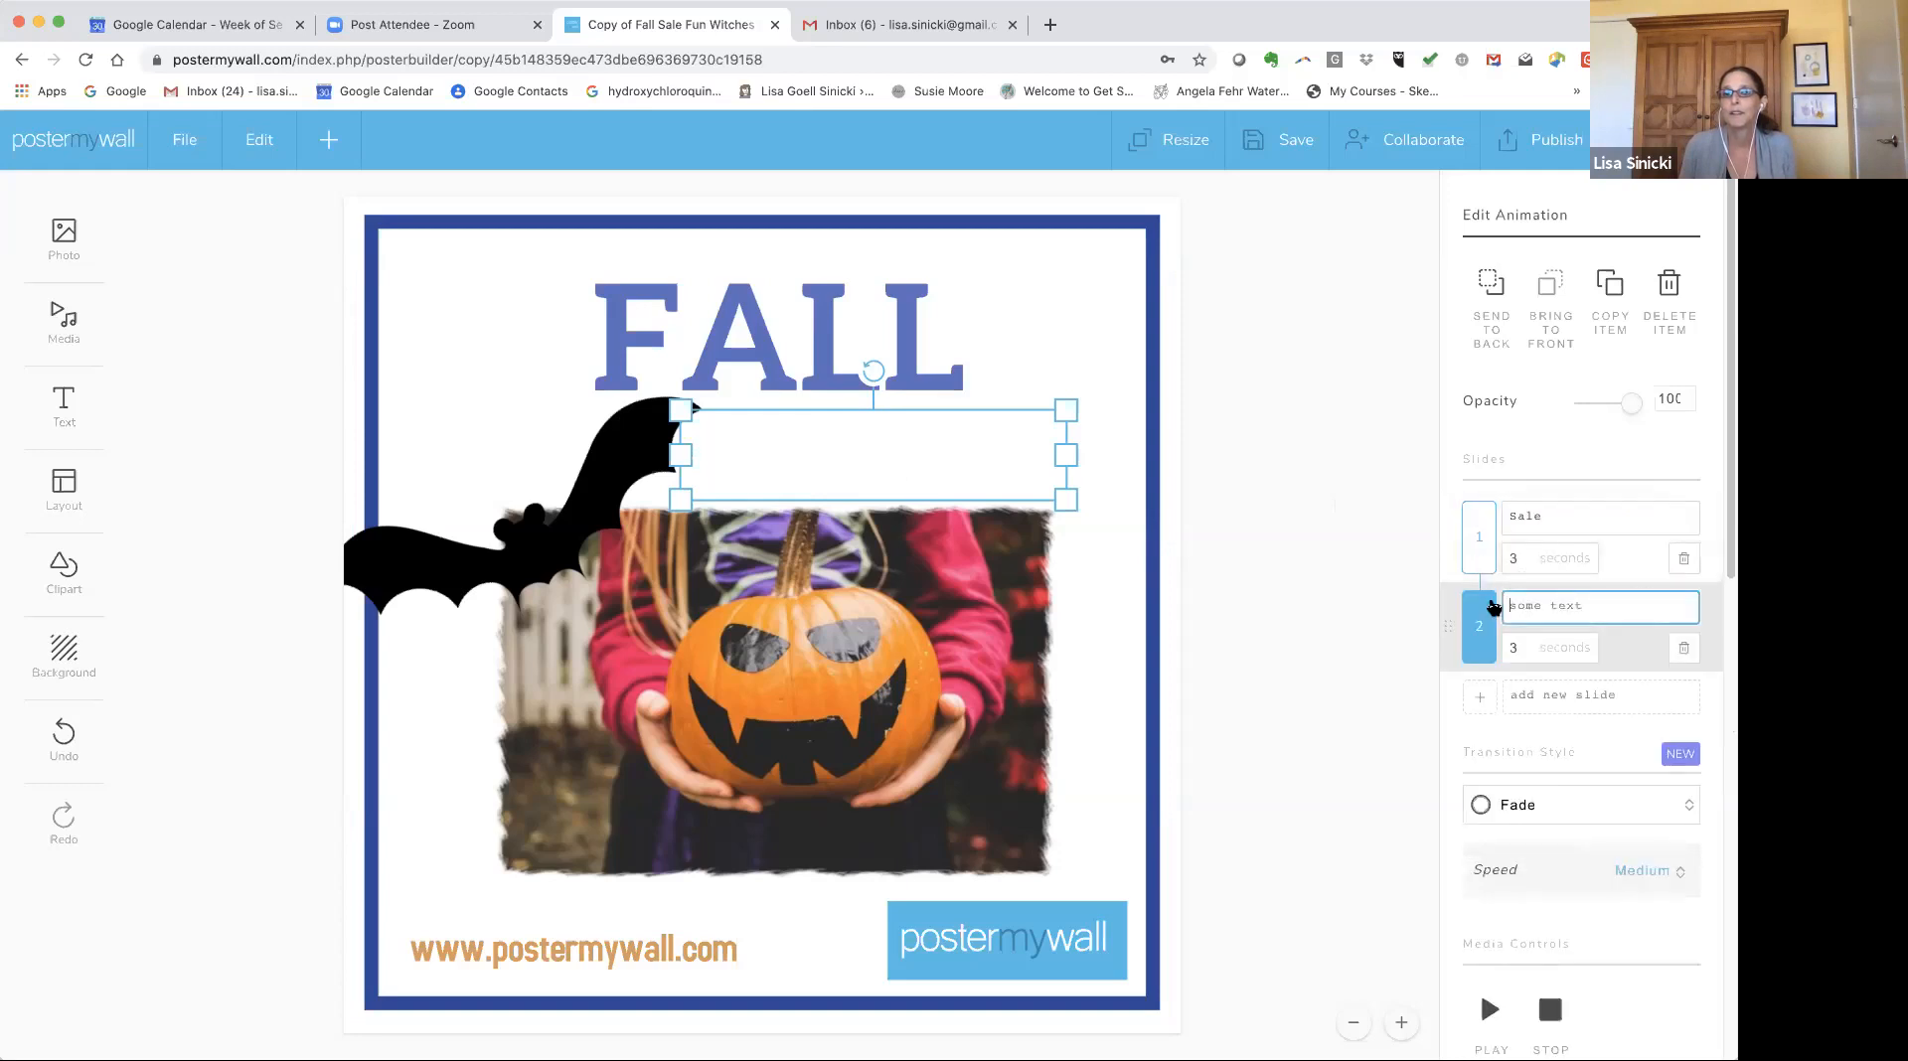
pyautogui.write('Tod')
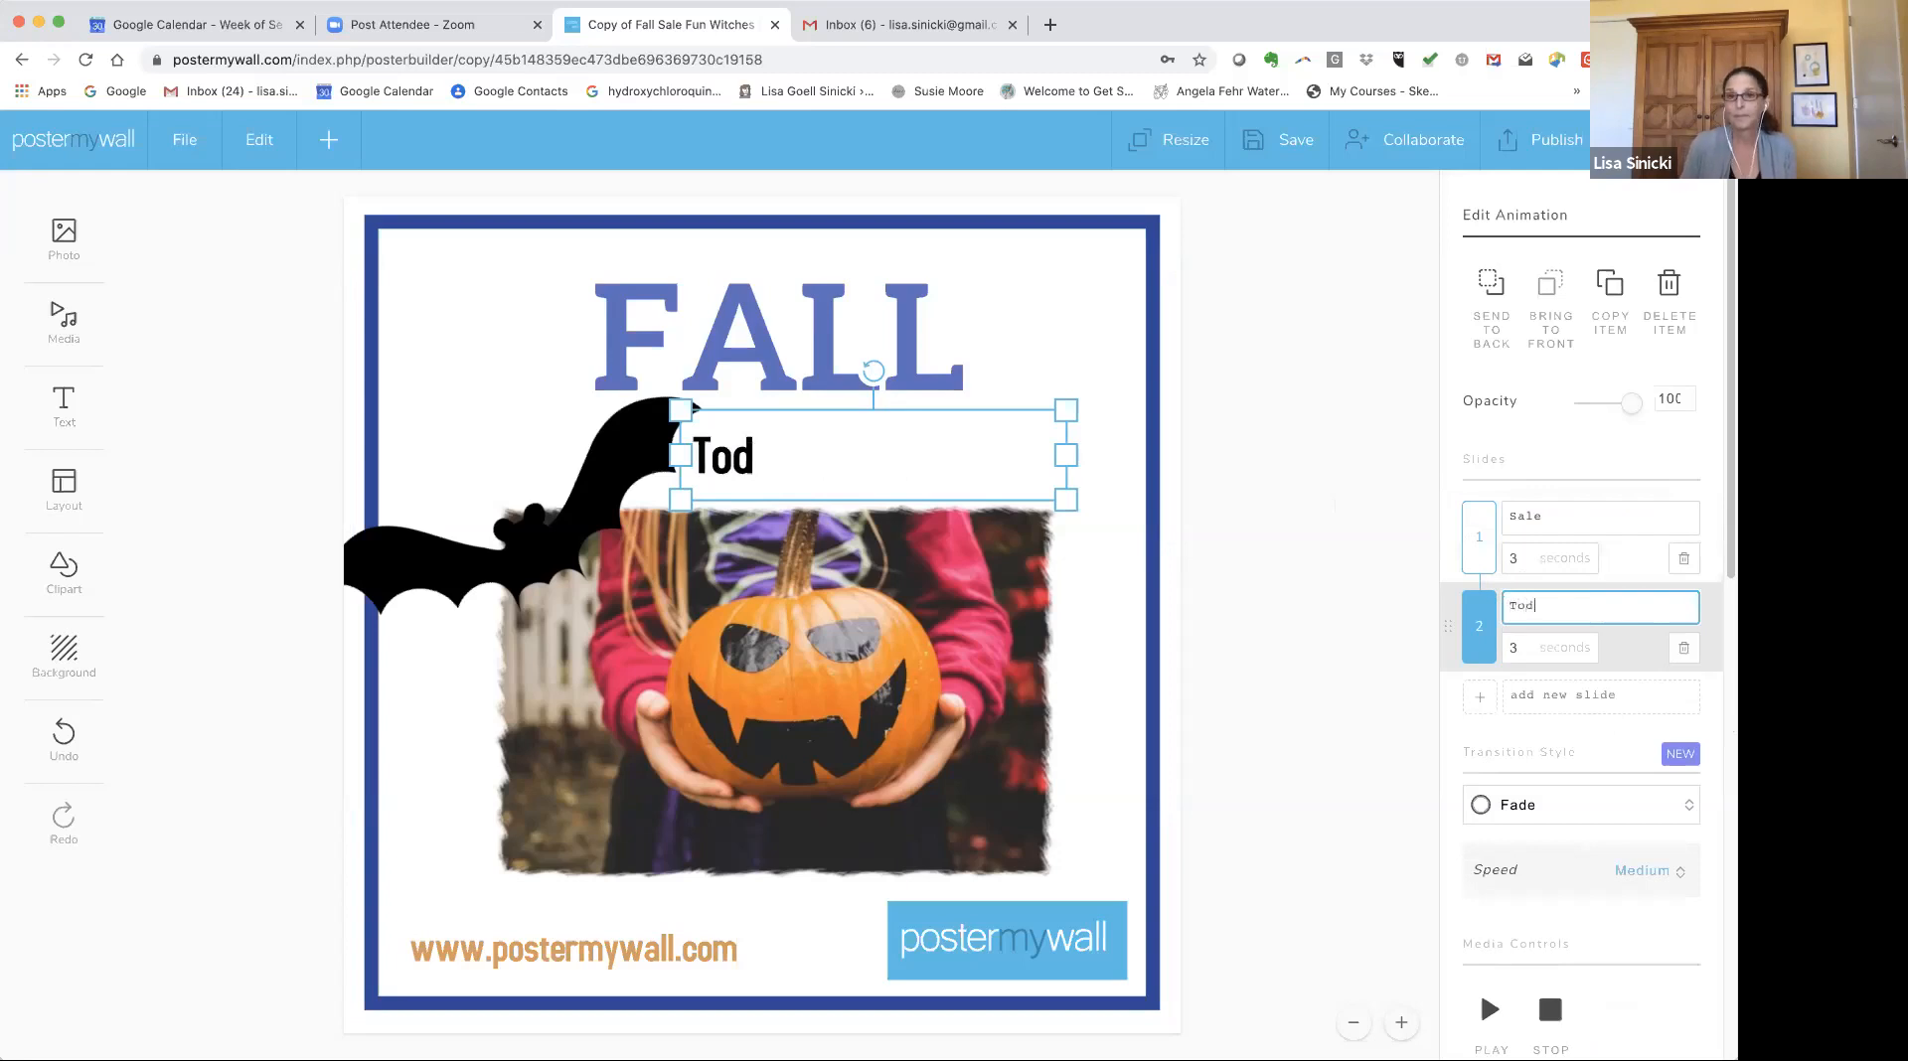
pyautogui.write('ay')
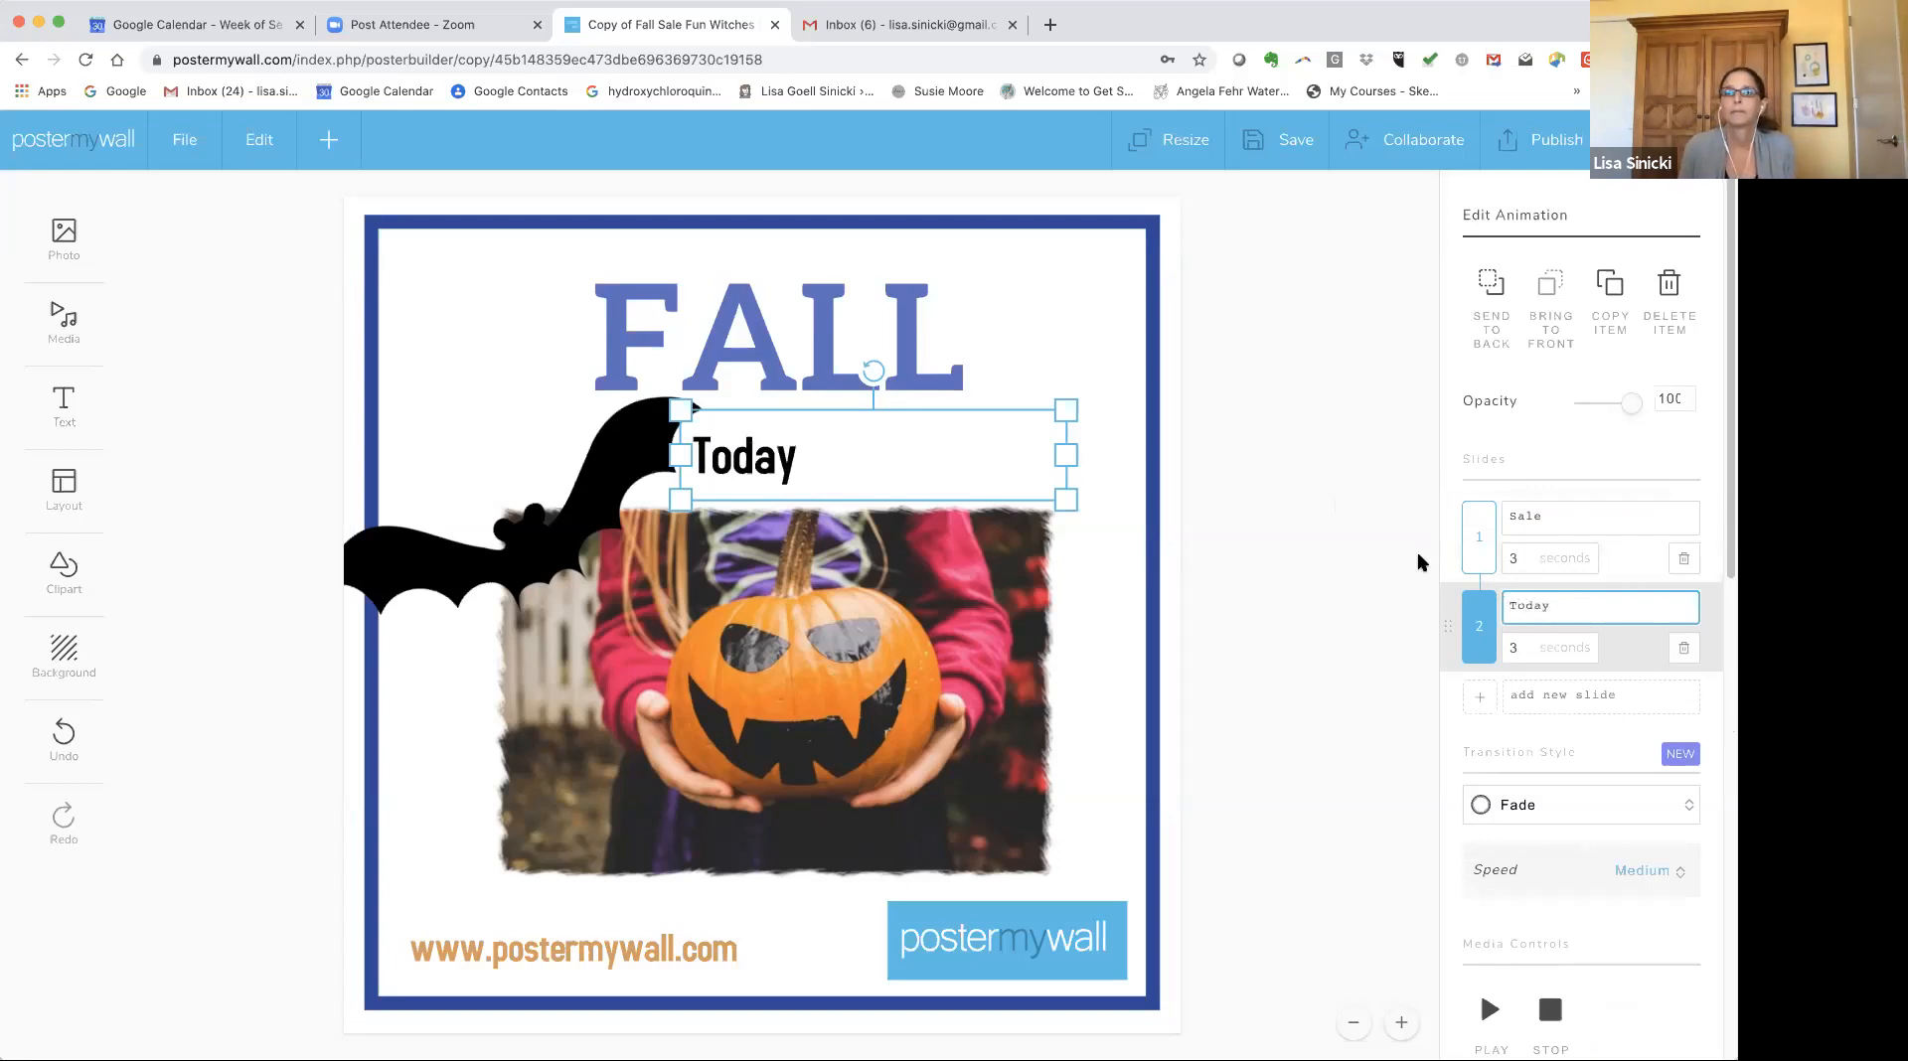
pyautogui.click(1213, 460)
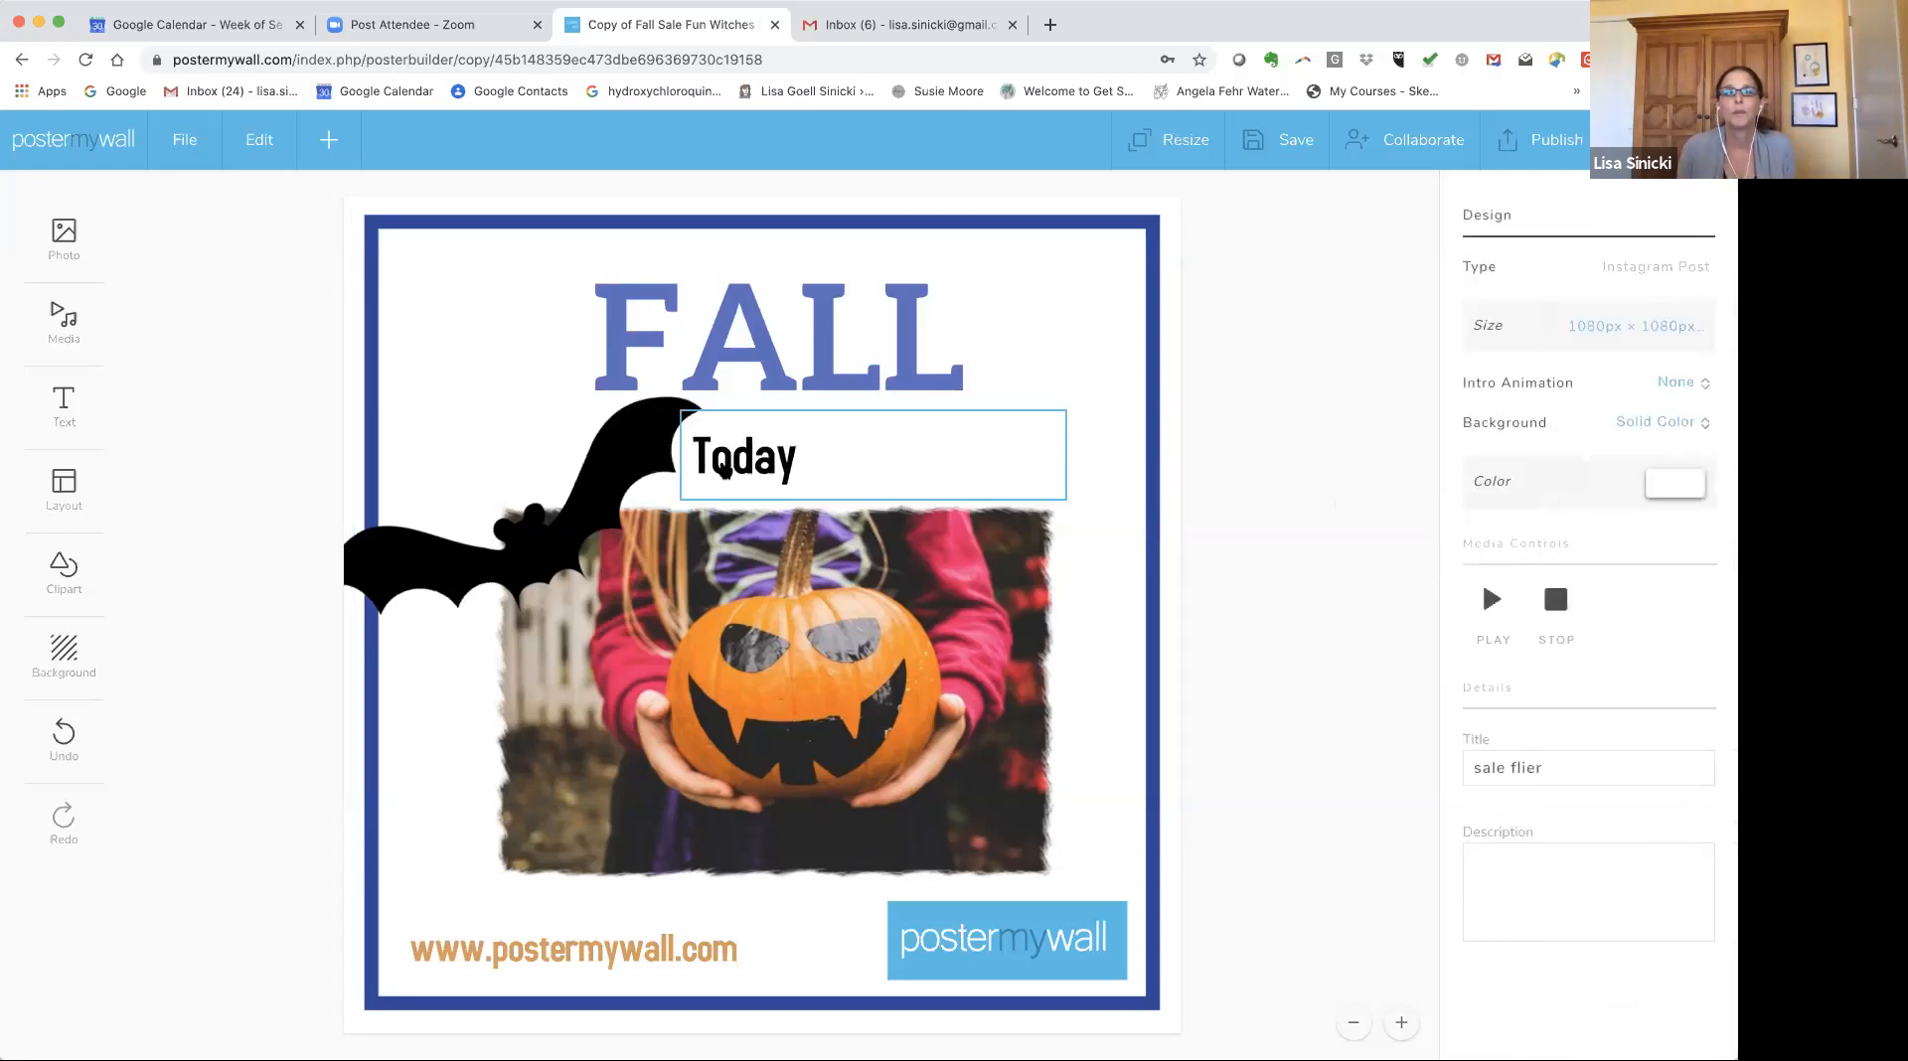
# Narrow the animated text box and center-align its text.
pyautogui.click(716, 462)
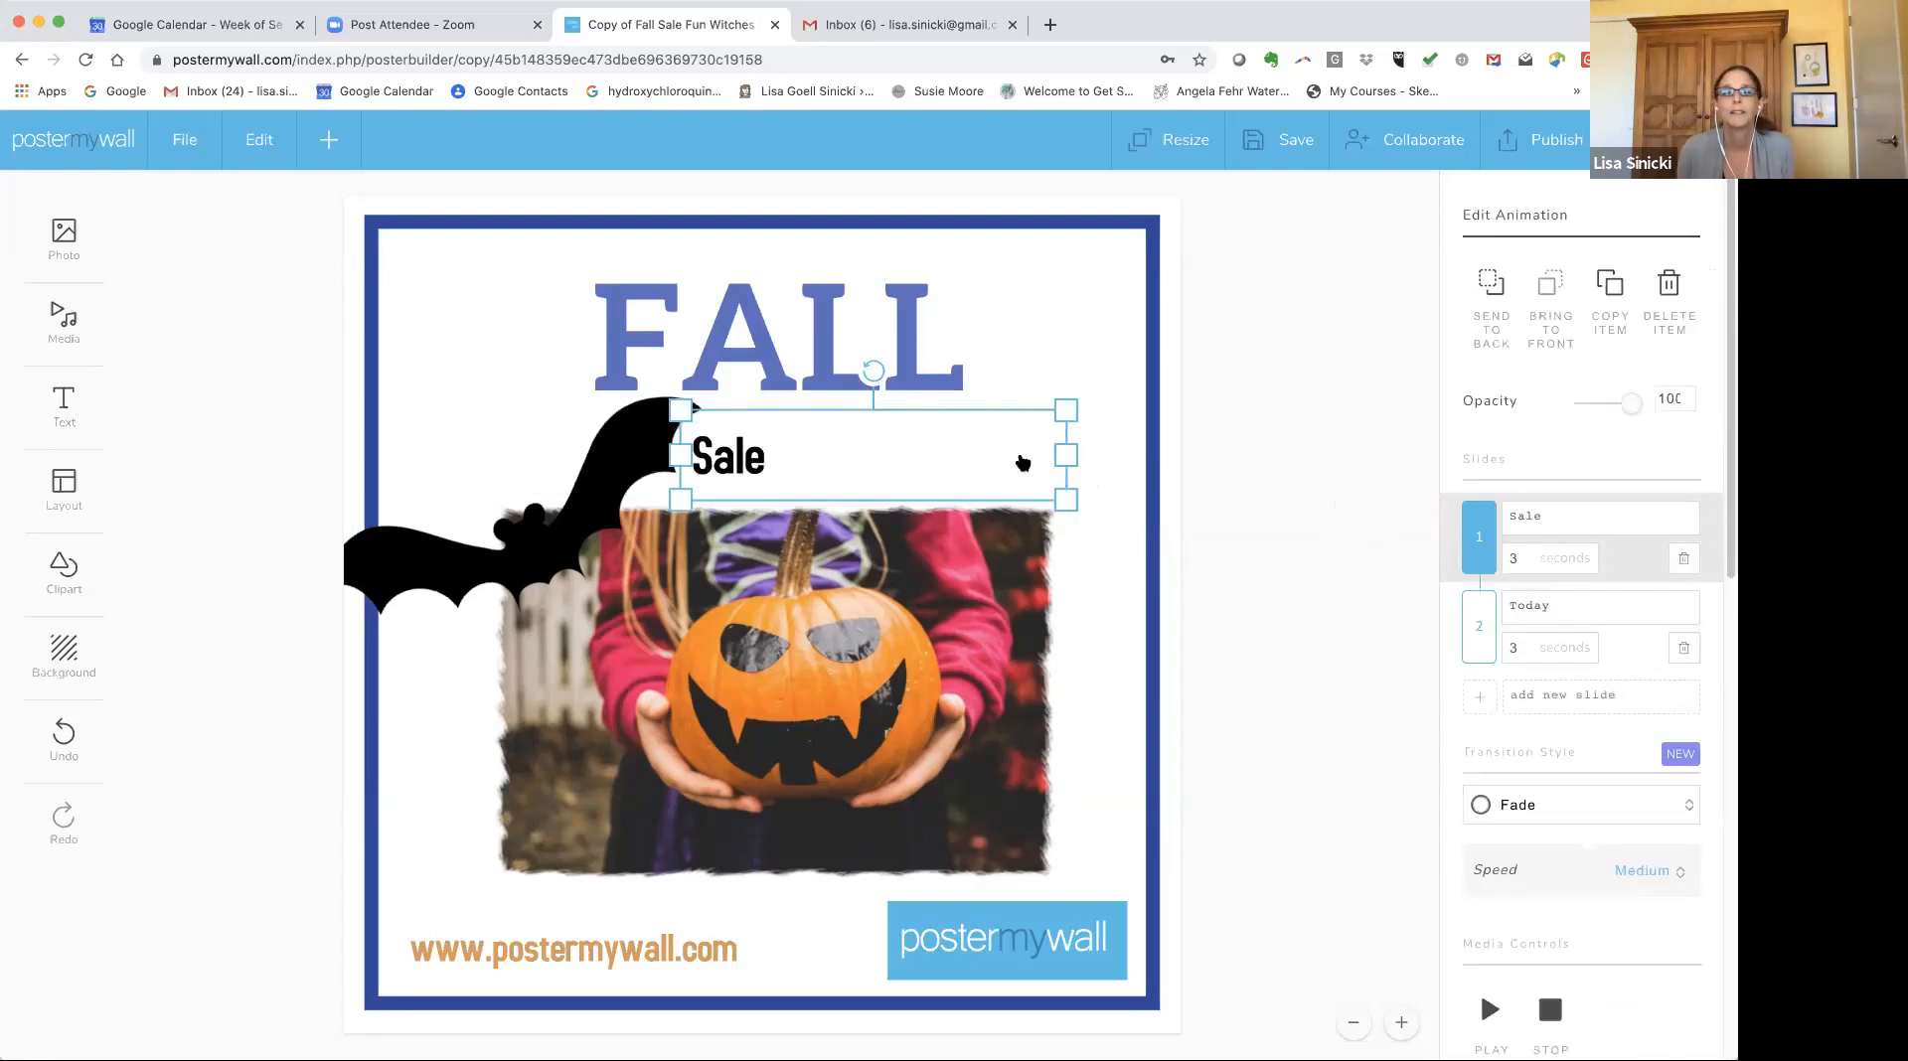
pyautogui.moveTo(1062, 456); pyautogui.dragTo(883, 471)
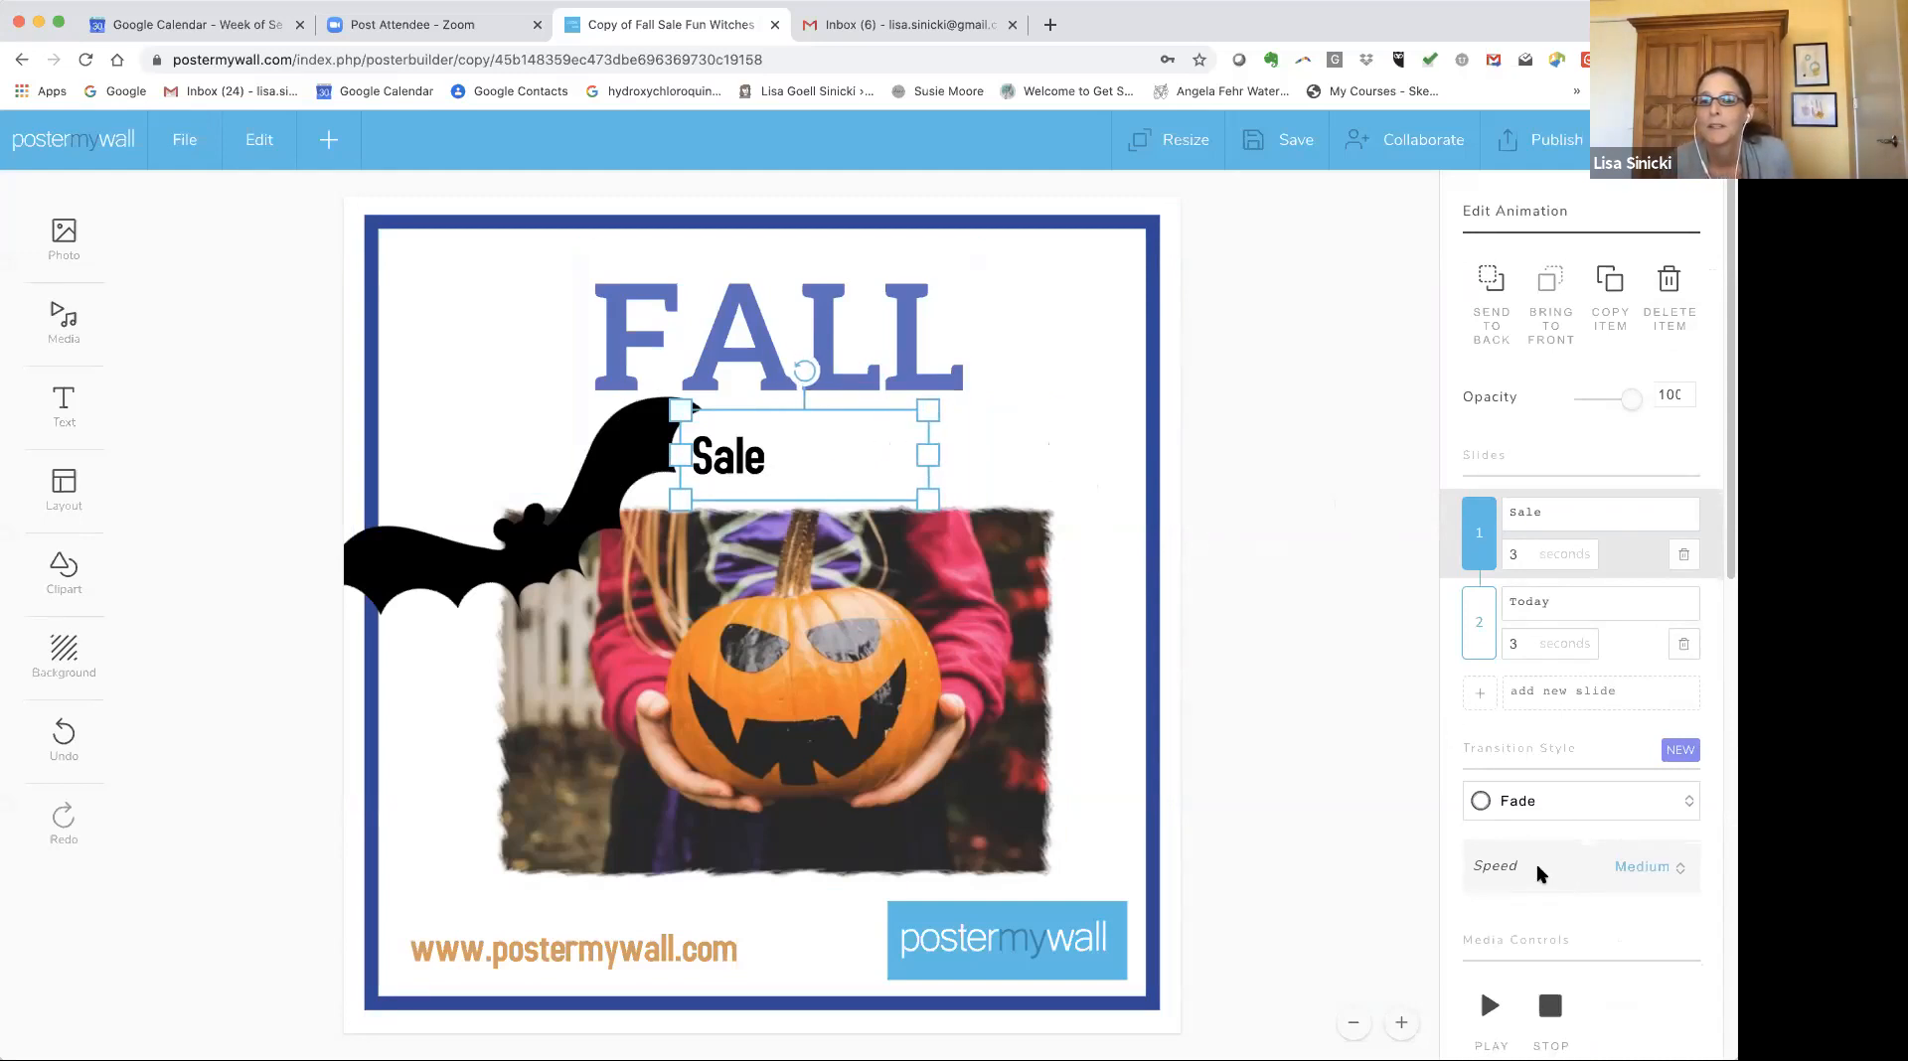
pyautogui.scroll(-5, 1536, 863)
pyautogui.scroll(-3, 1500, 844)
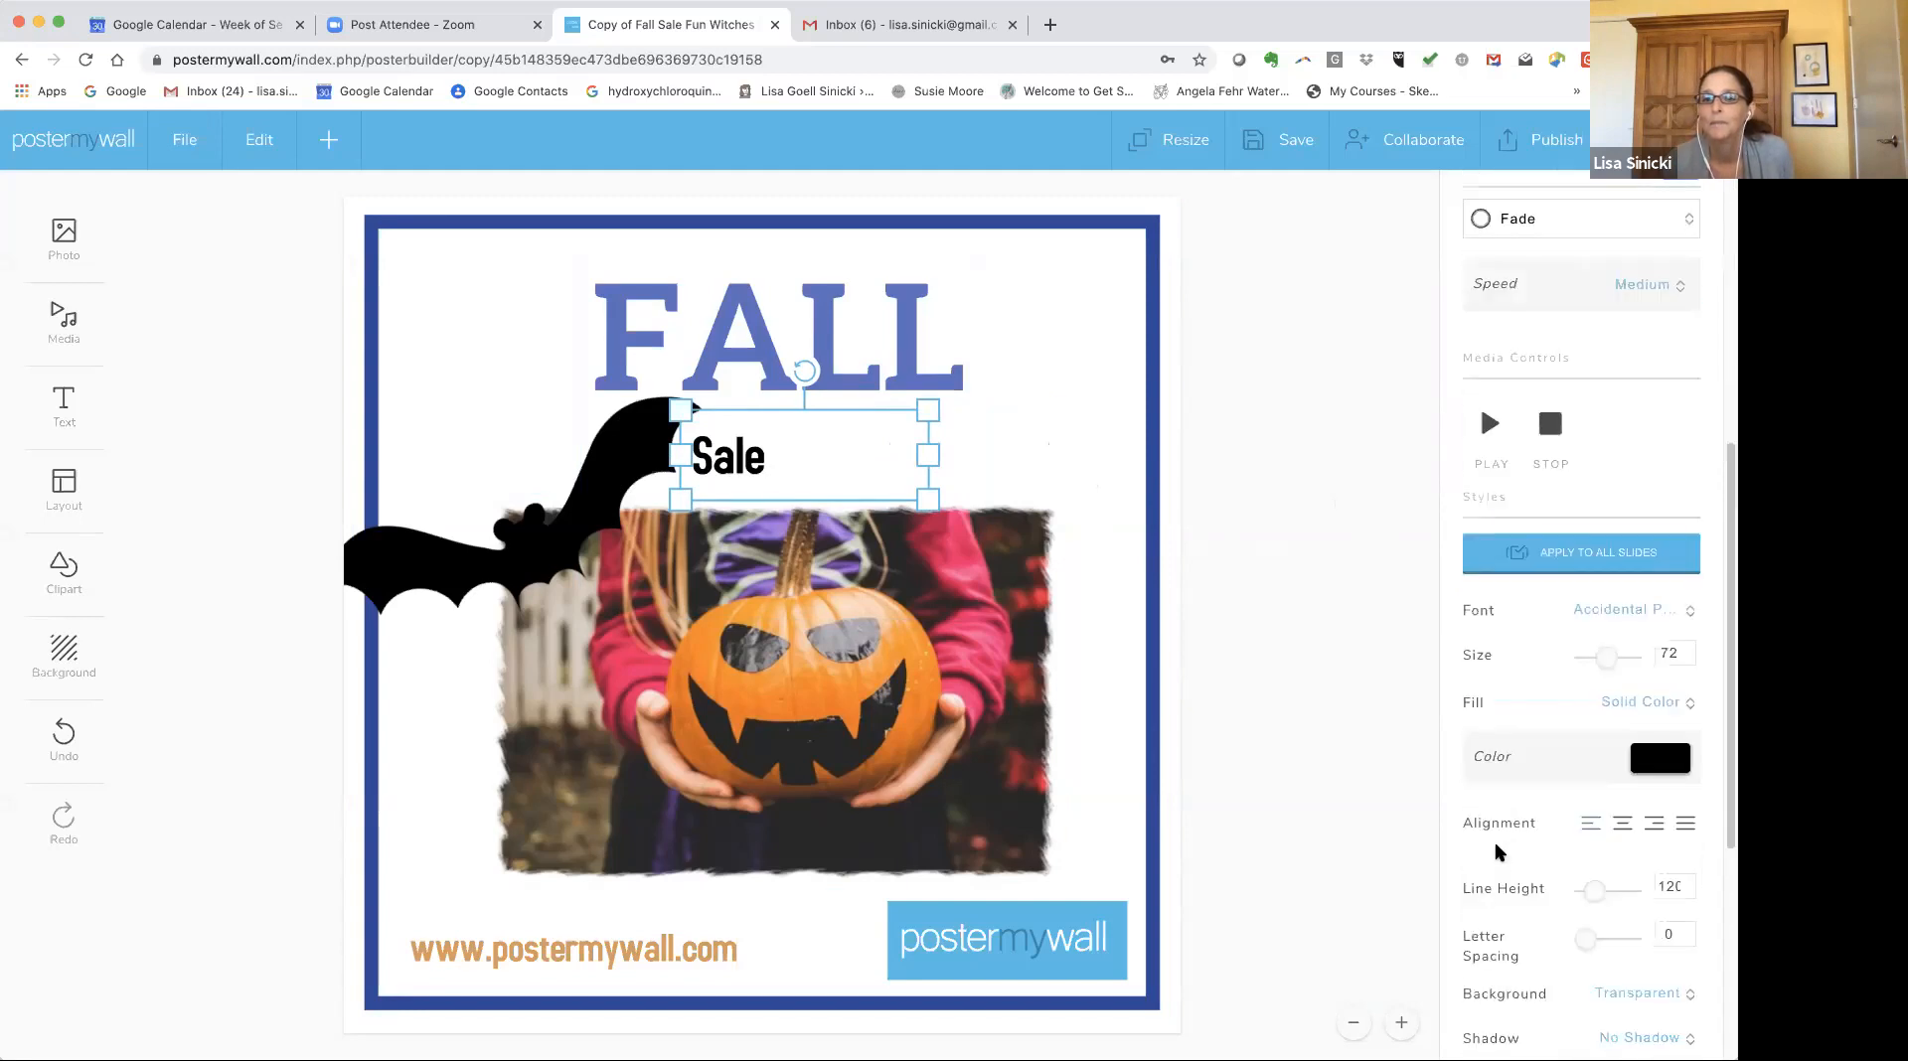
pyautogui.click(1622, 800)
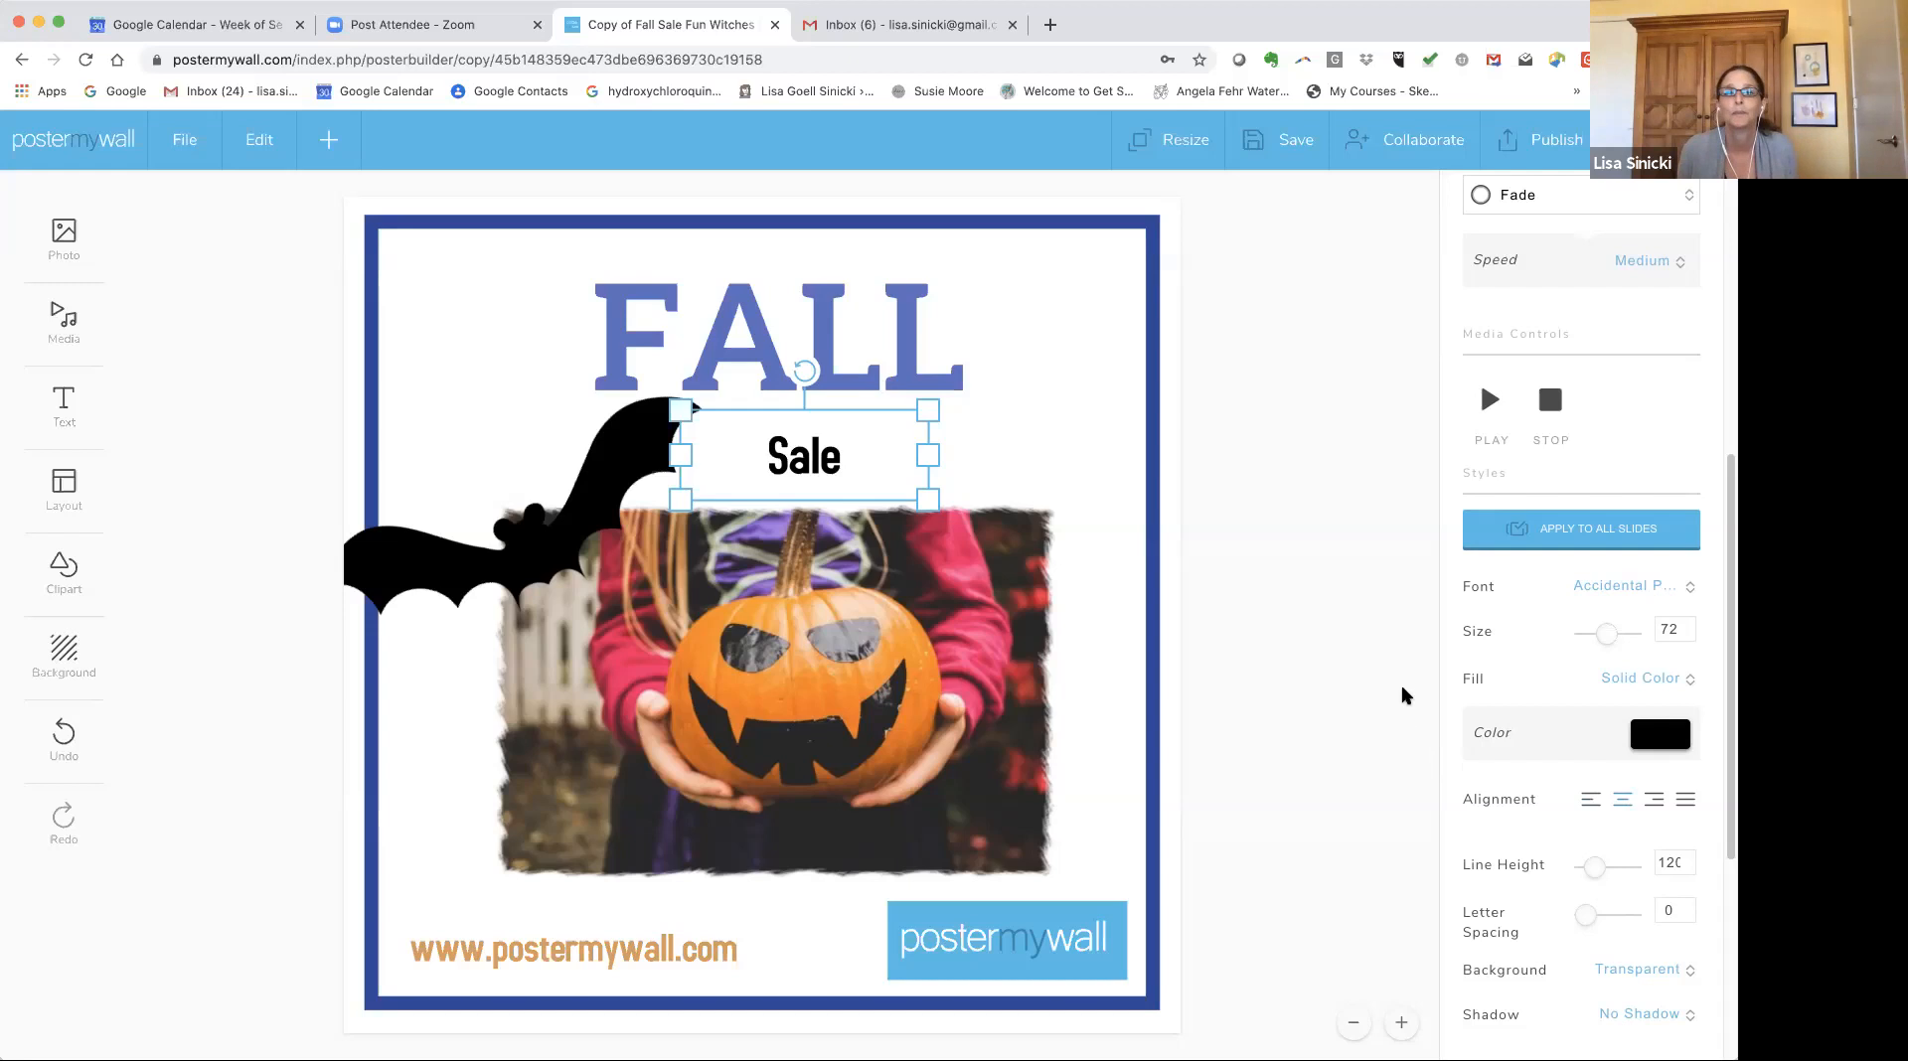
# Change the animated text's font to Benedict Regular.
pyautogui.click(1599, 593)
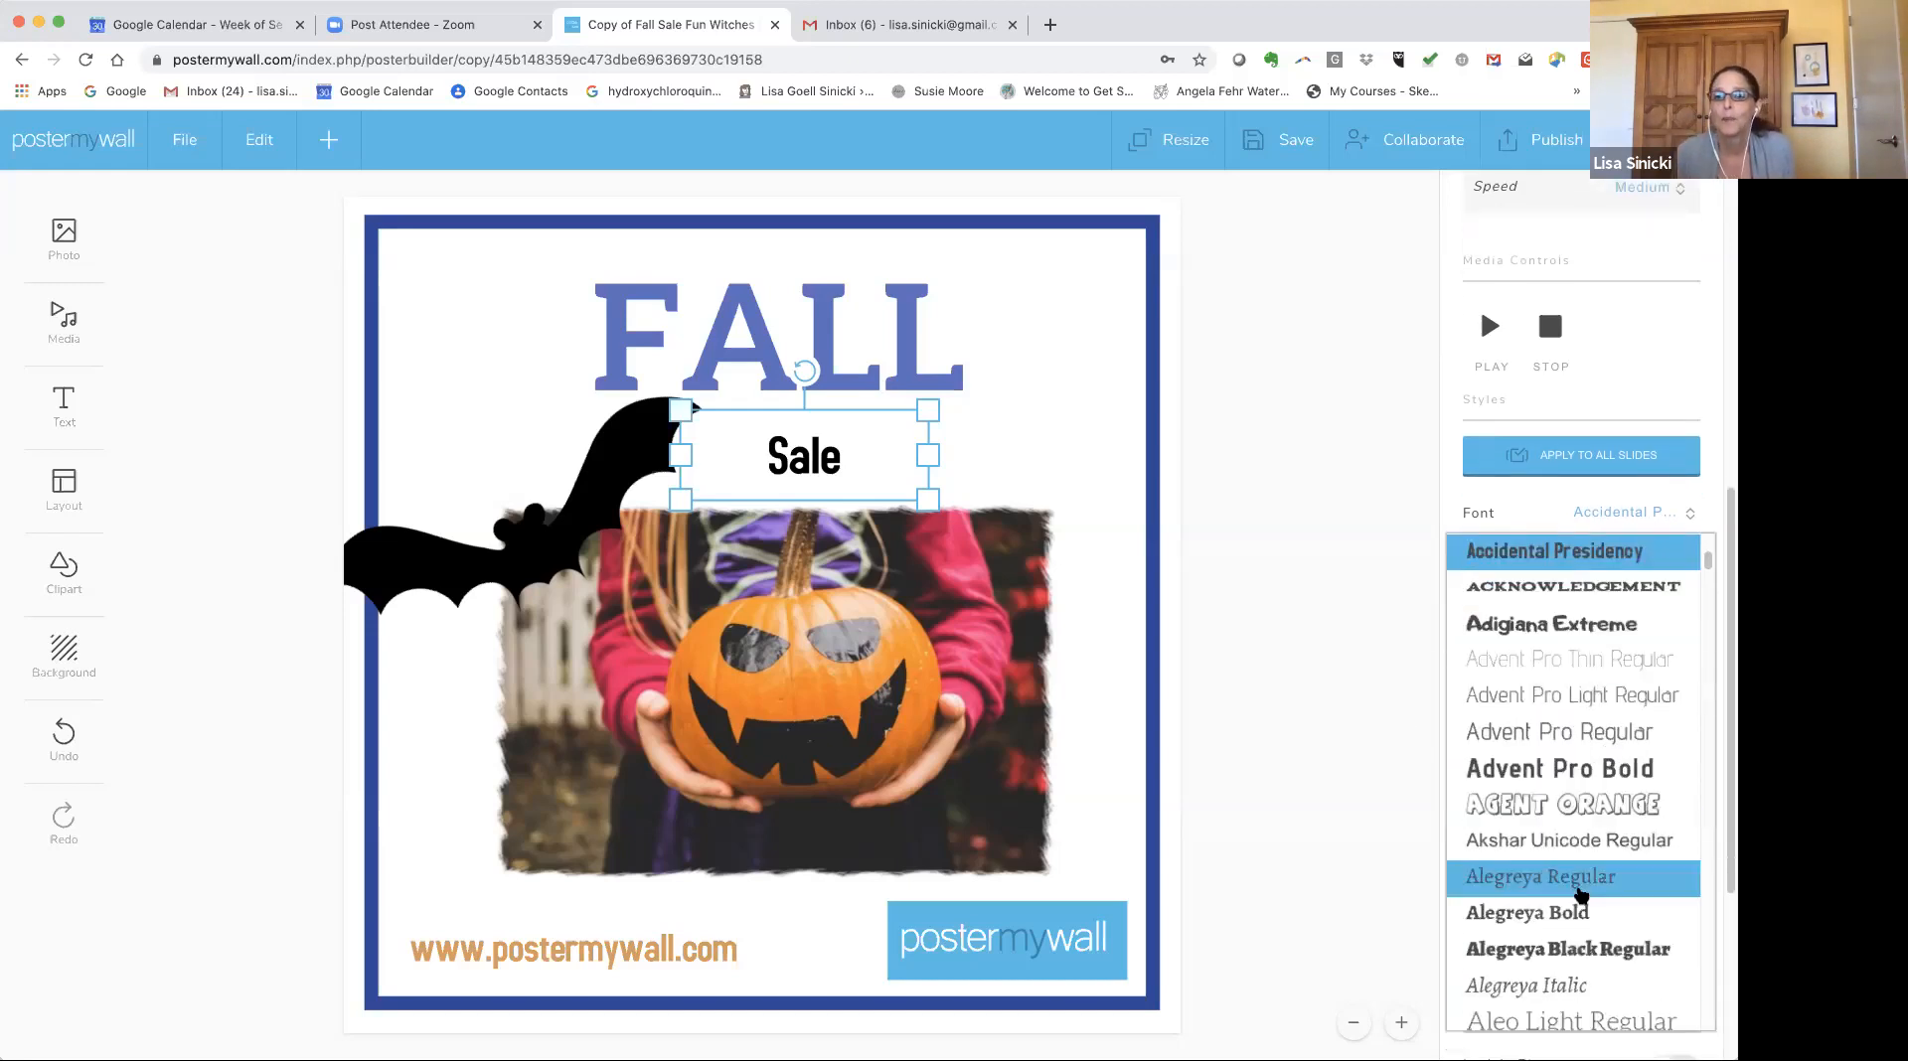
pyautogui.scroll(-2, 1580, 884)
pyautogui.scroll(-5, 1590, 870)
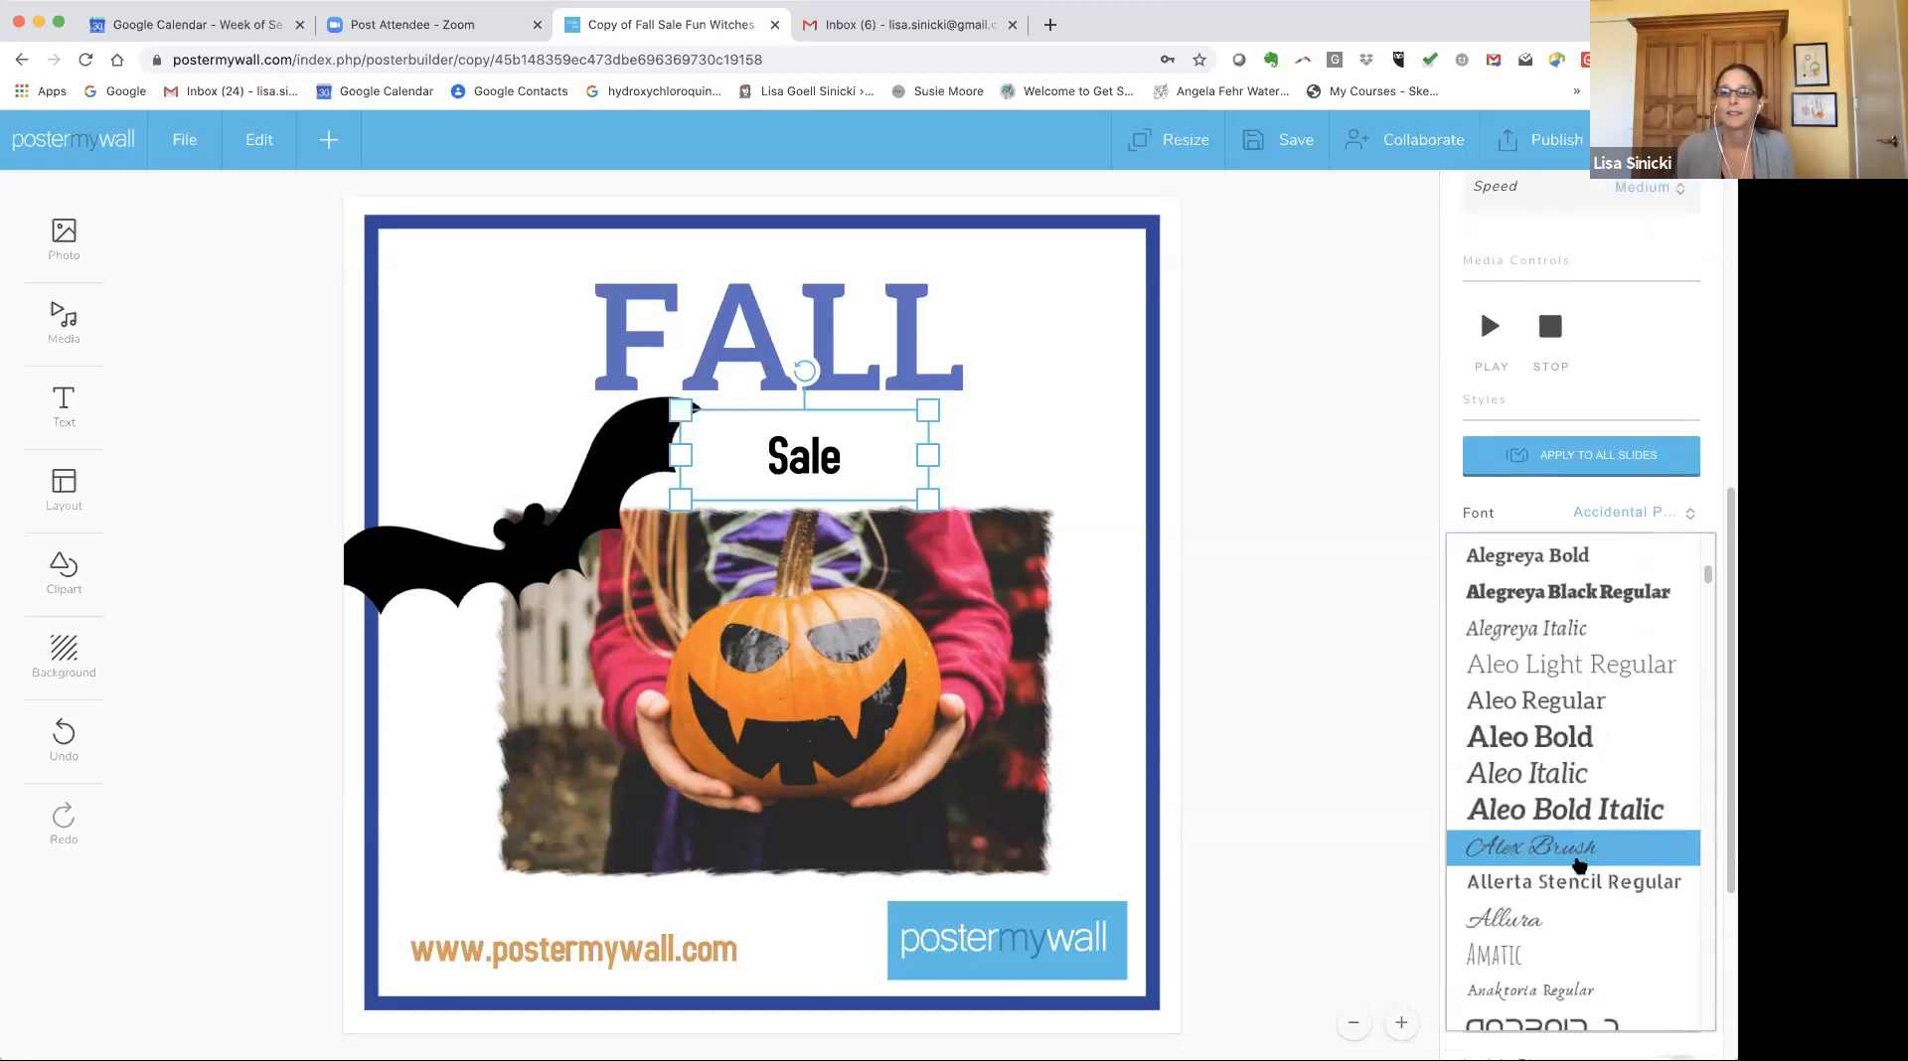
pyautogui.scroll(-5, 1577, 863)
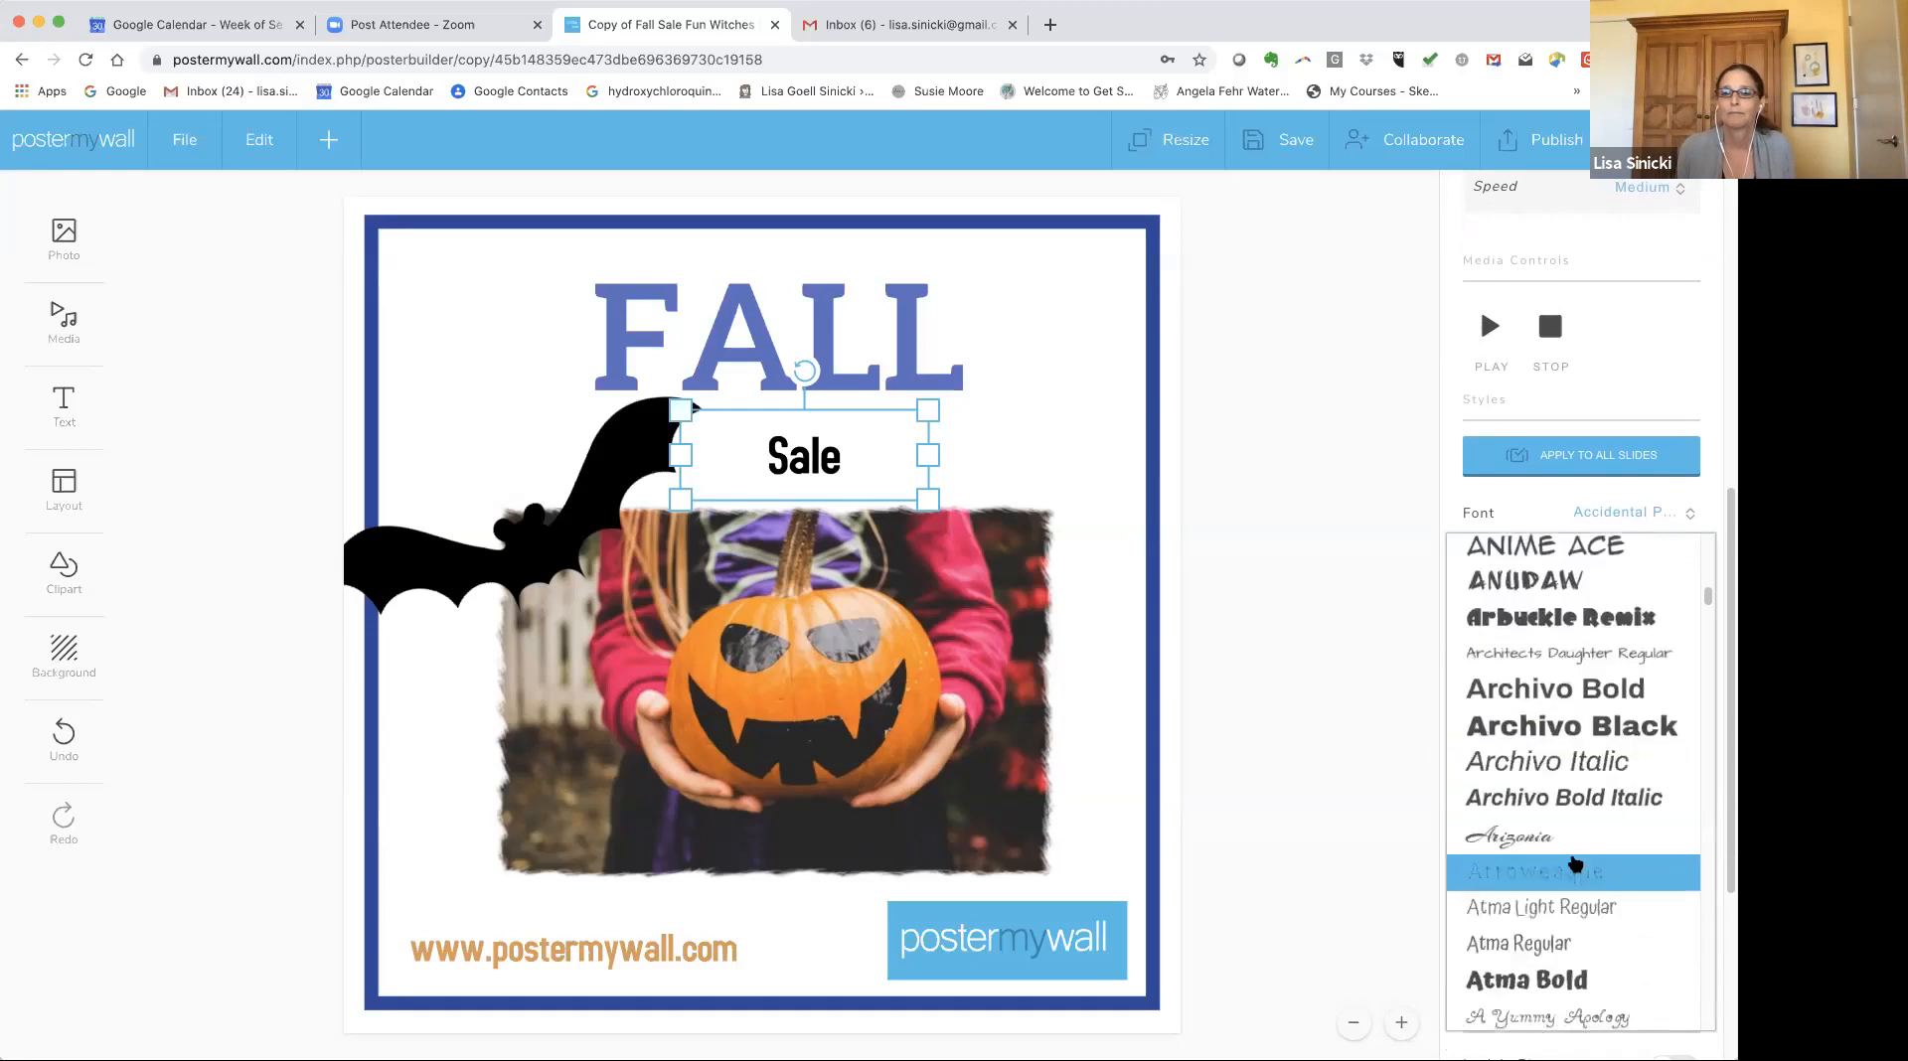
pyautogui.scroll(-5, 1570, 861)
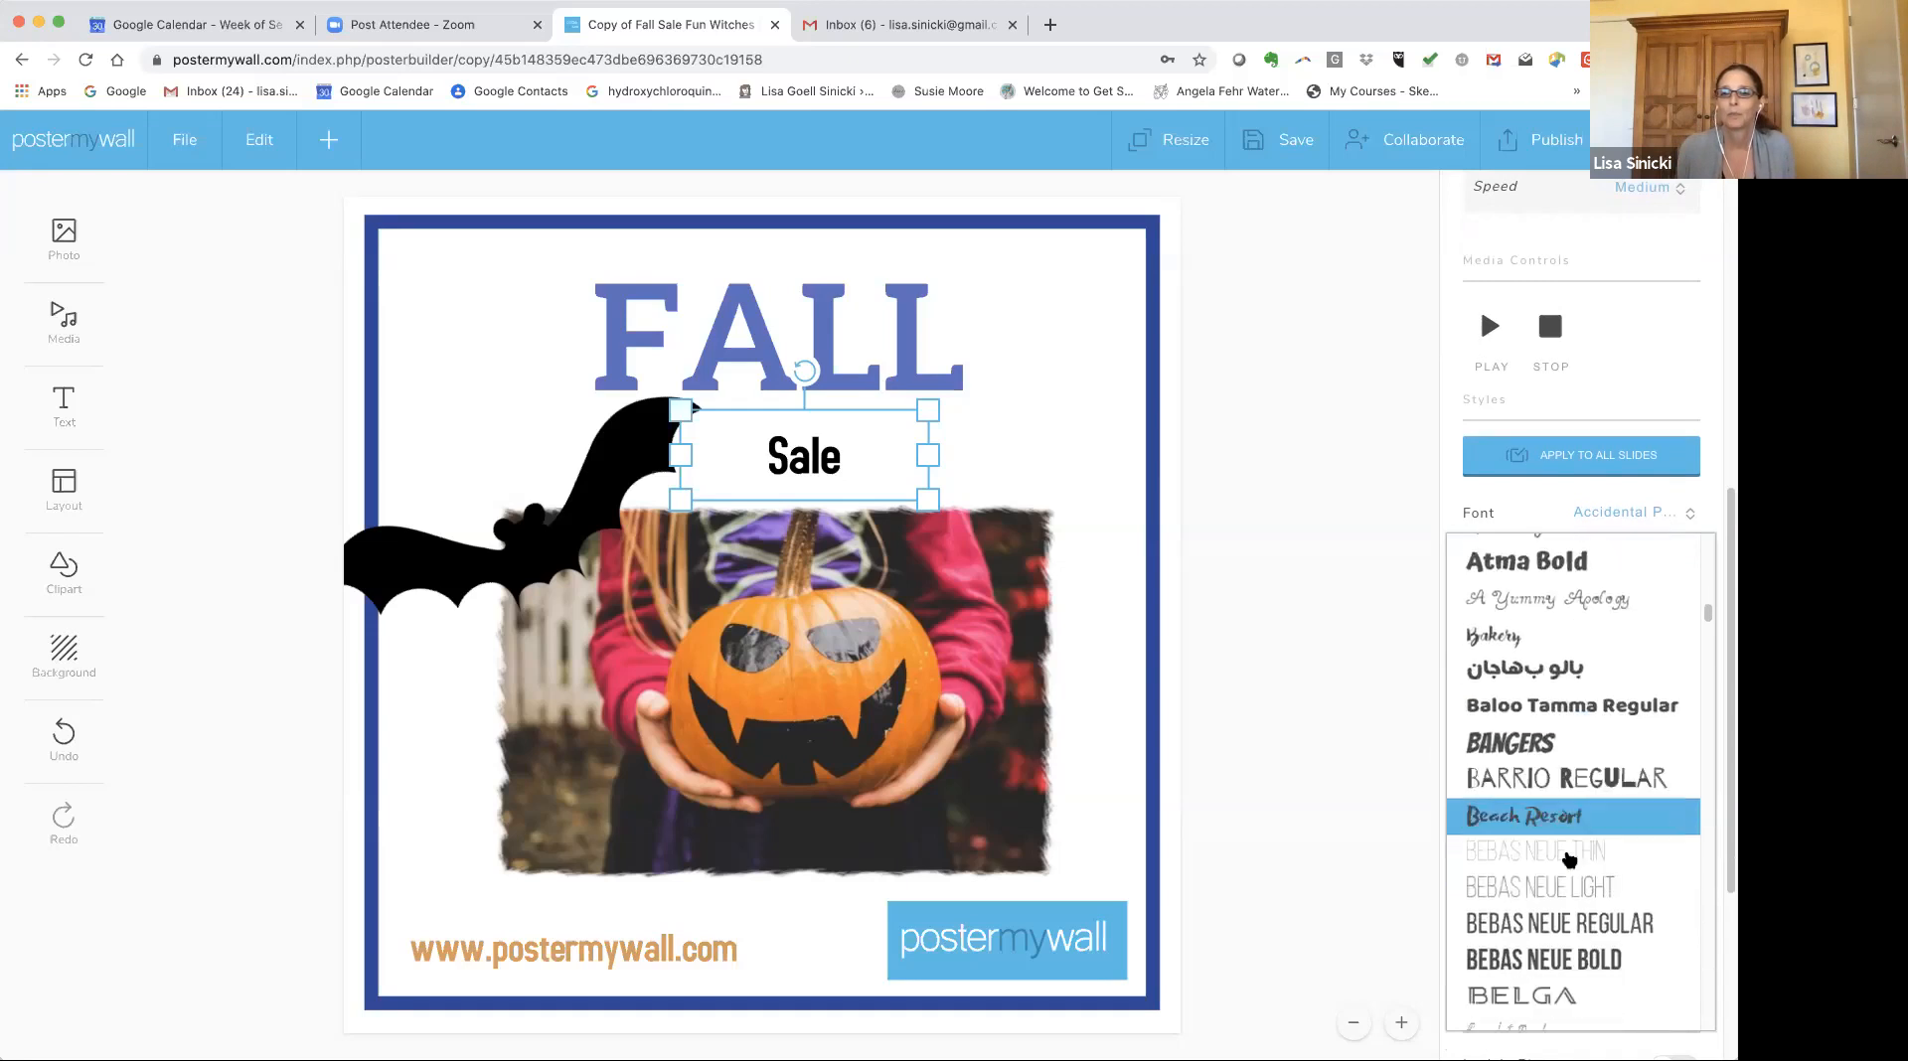
pyautogui.click(1515, 909)
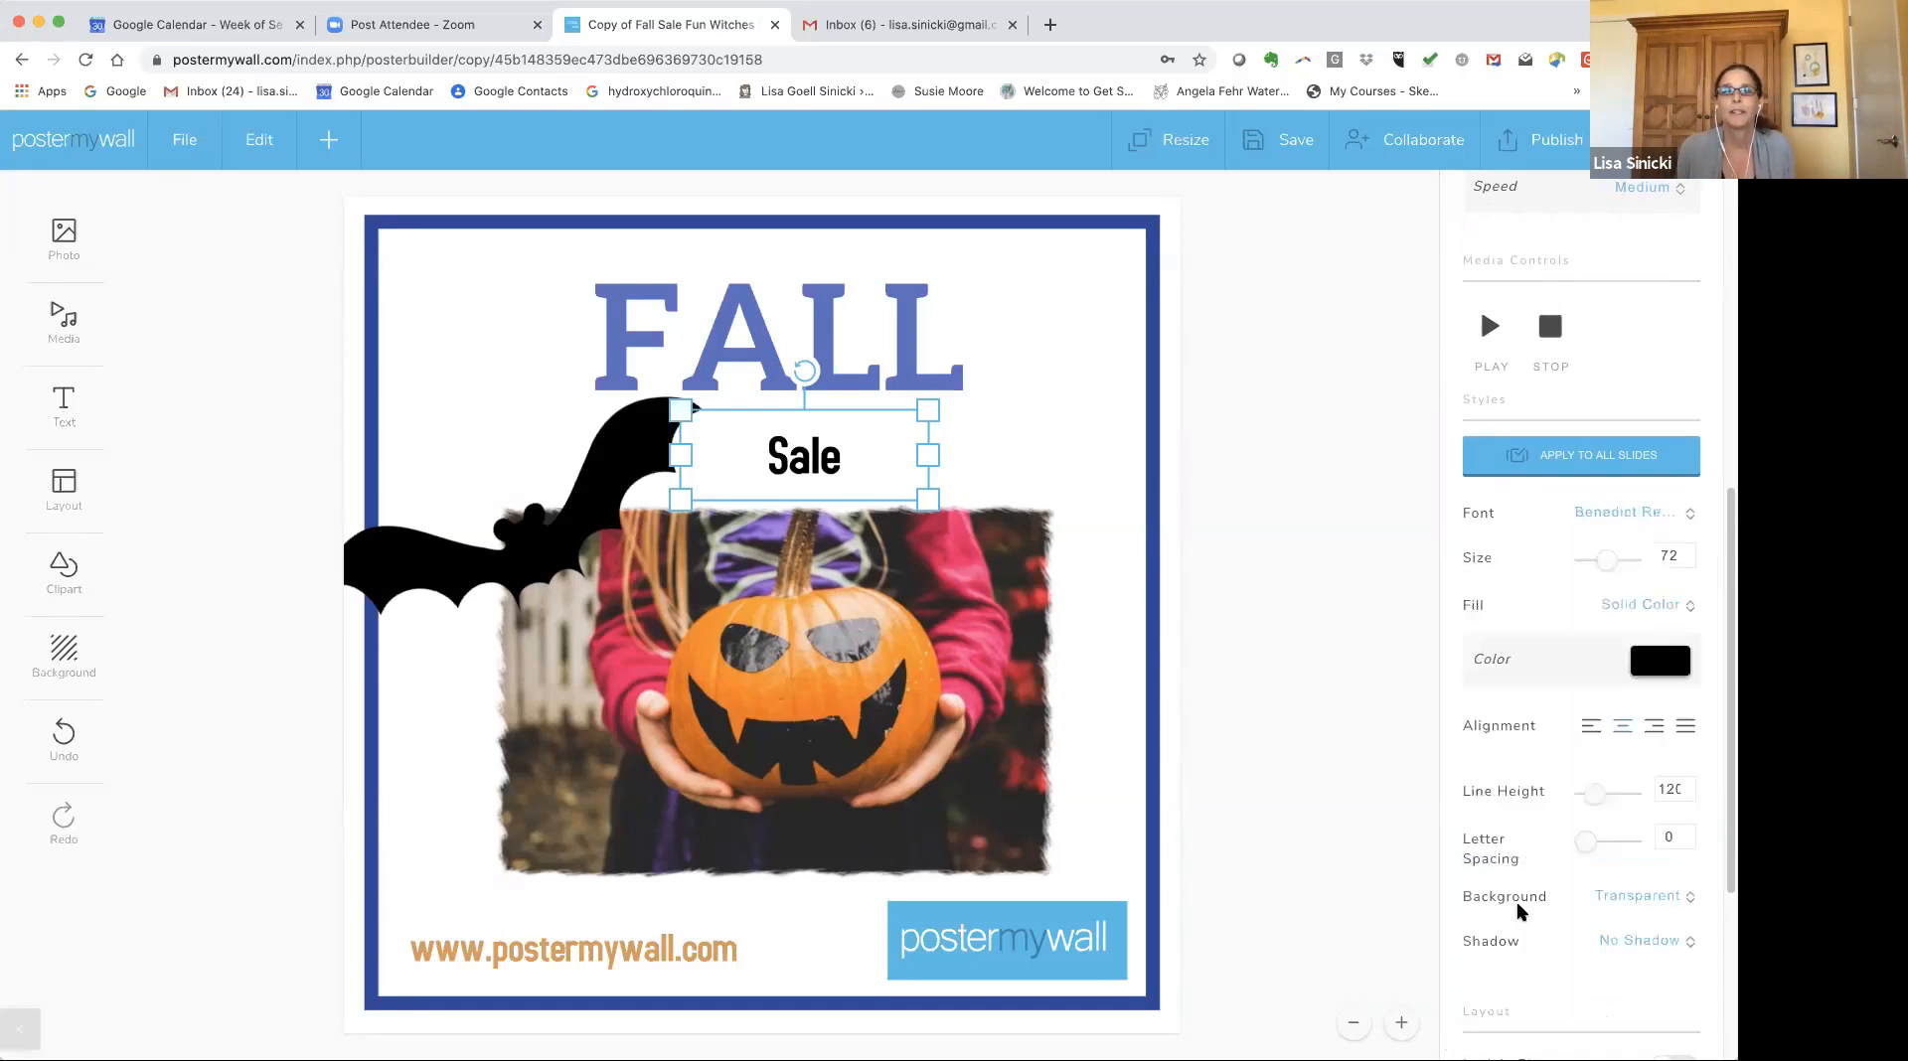
# Enlarge and tilt the animated Sale text box so it spans diagonally below FALL.
pyautogui.moveTo(927, 410); pyautogui.dragTo(589, 399)
pyautogui.moveTo(740, 310); pyautogui.dragTo(746, 315)
pyautogui.moveTo(799, 497); pyautogui.dragTo(816, 487)
pyautogui.moveTo(762, 305); pyautogui.dragTo(705, 316)
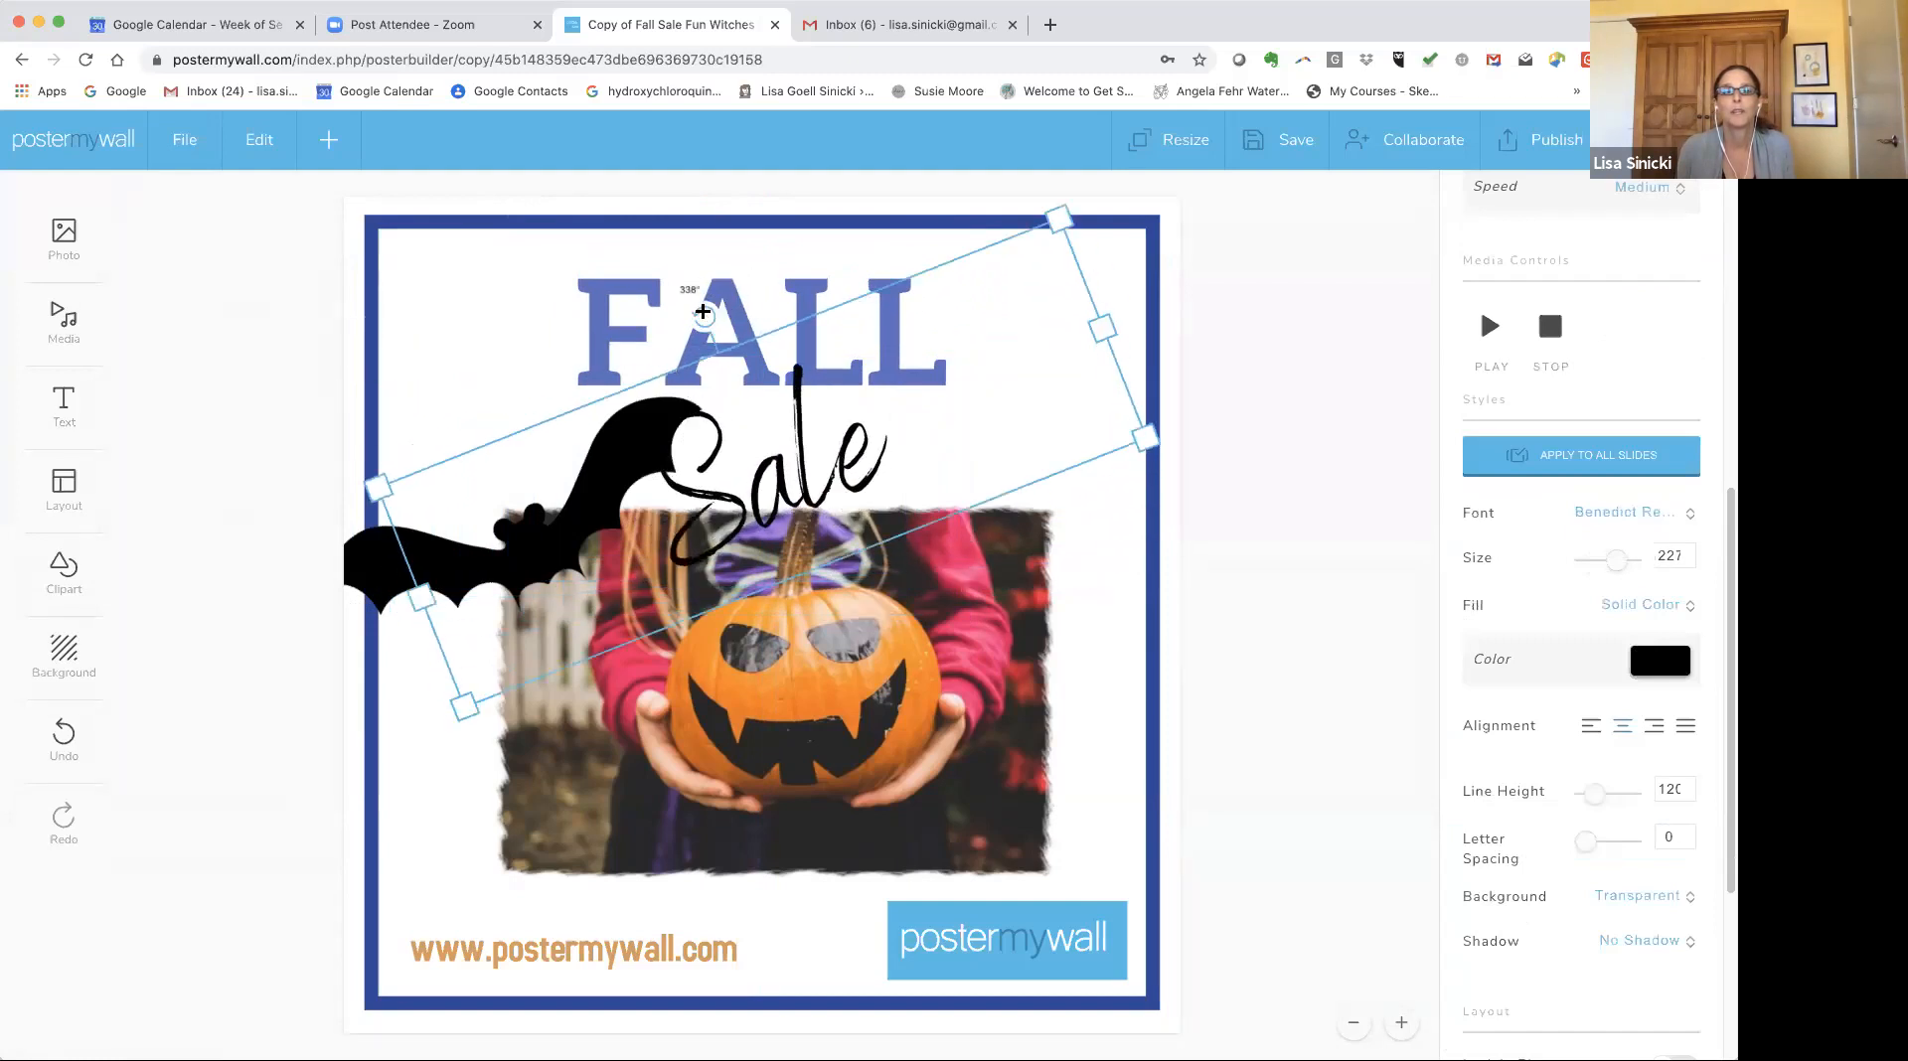
# Move the bat clipart up beside FALL and send it to the back.
pyautogui.scroll(5, 1602, 323)
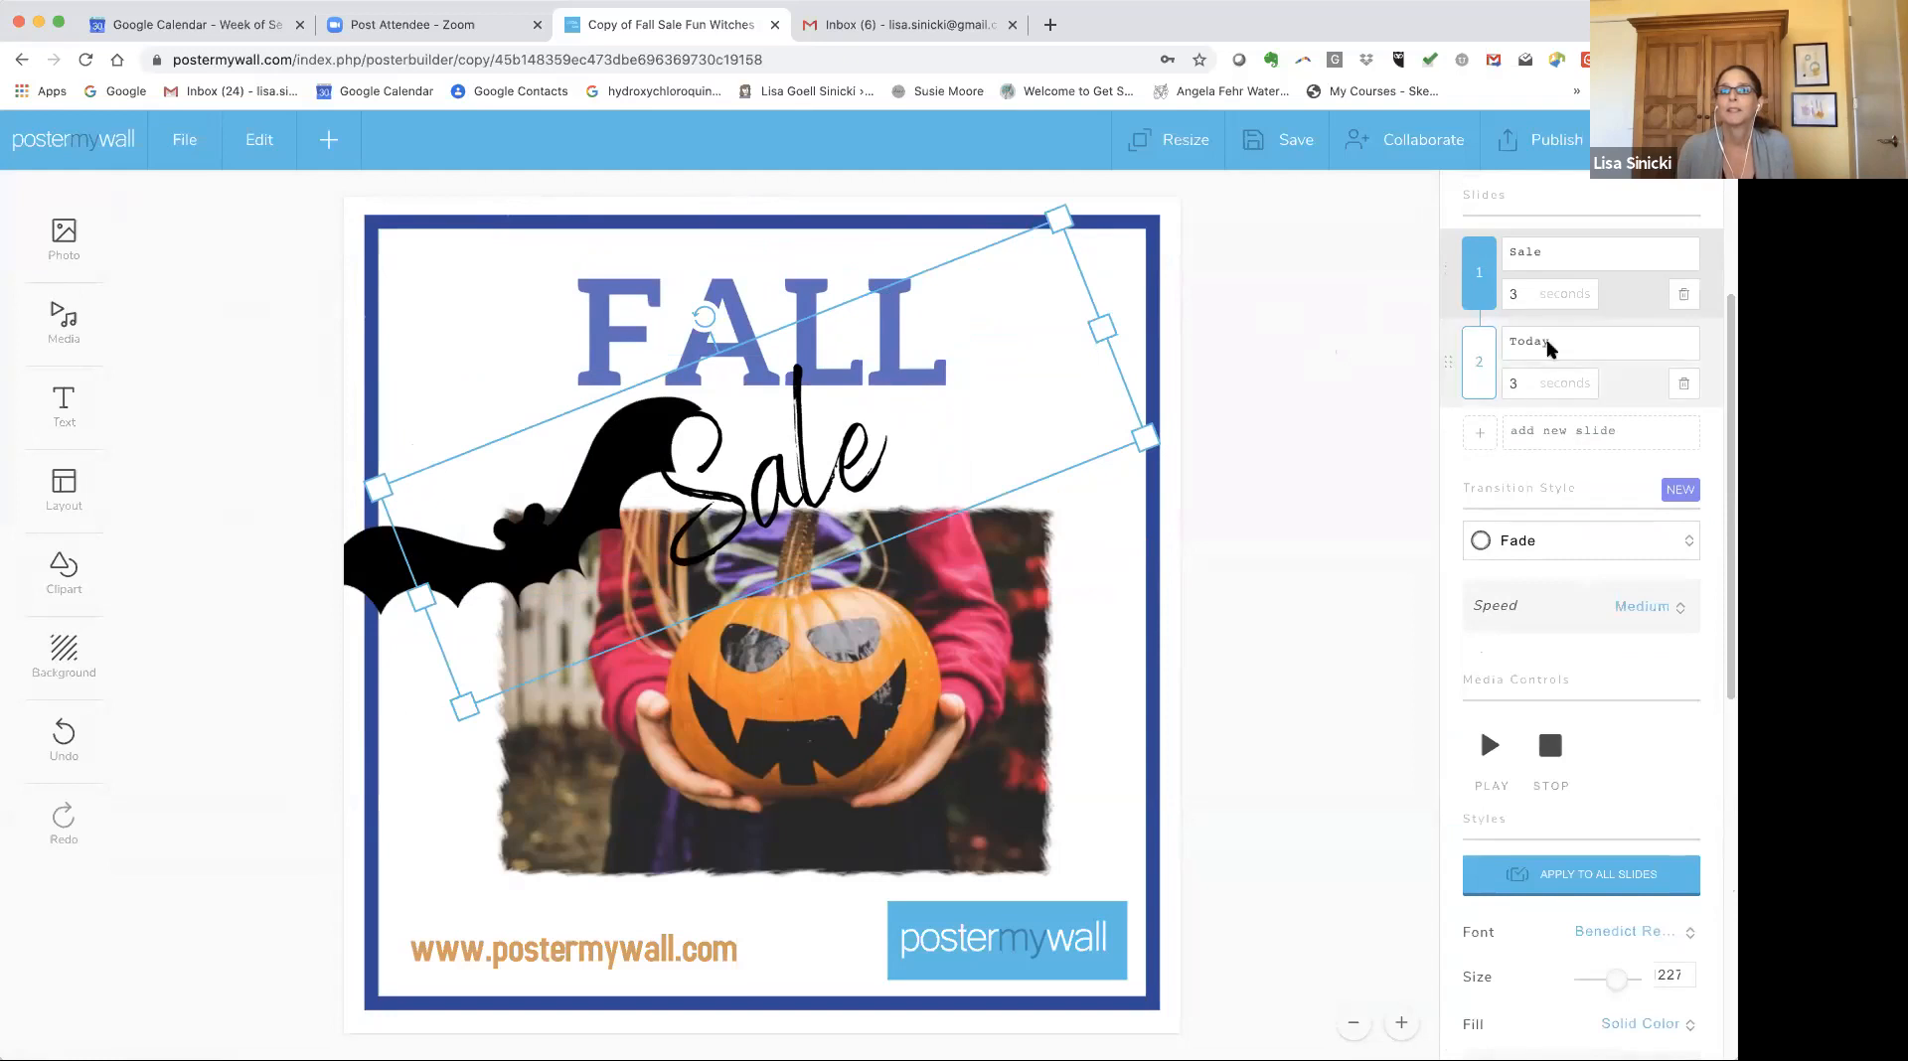
pyautogui.scroll(3, 1566, 358)
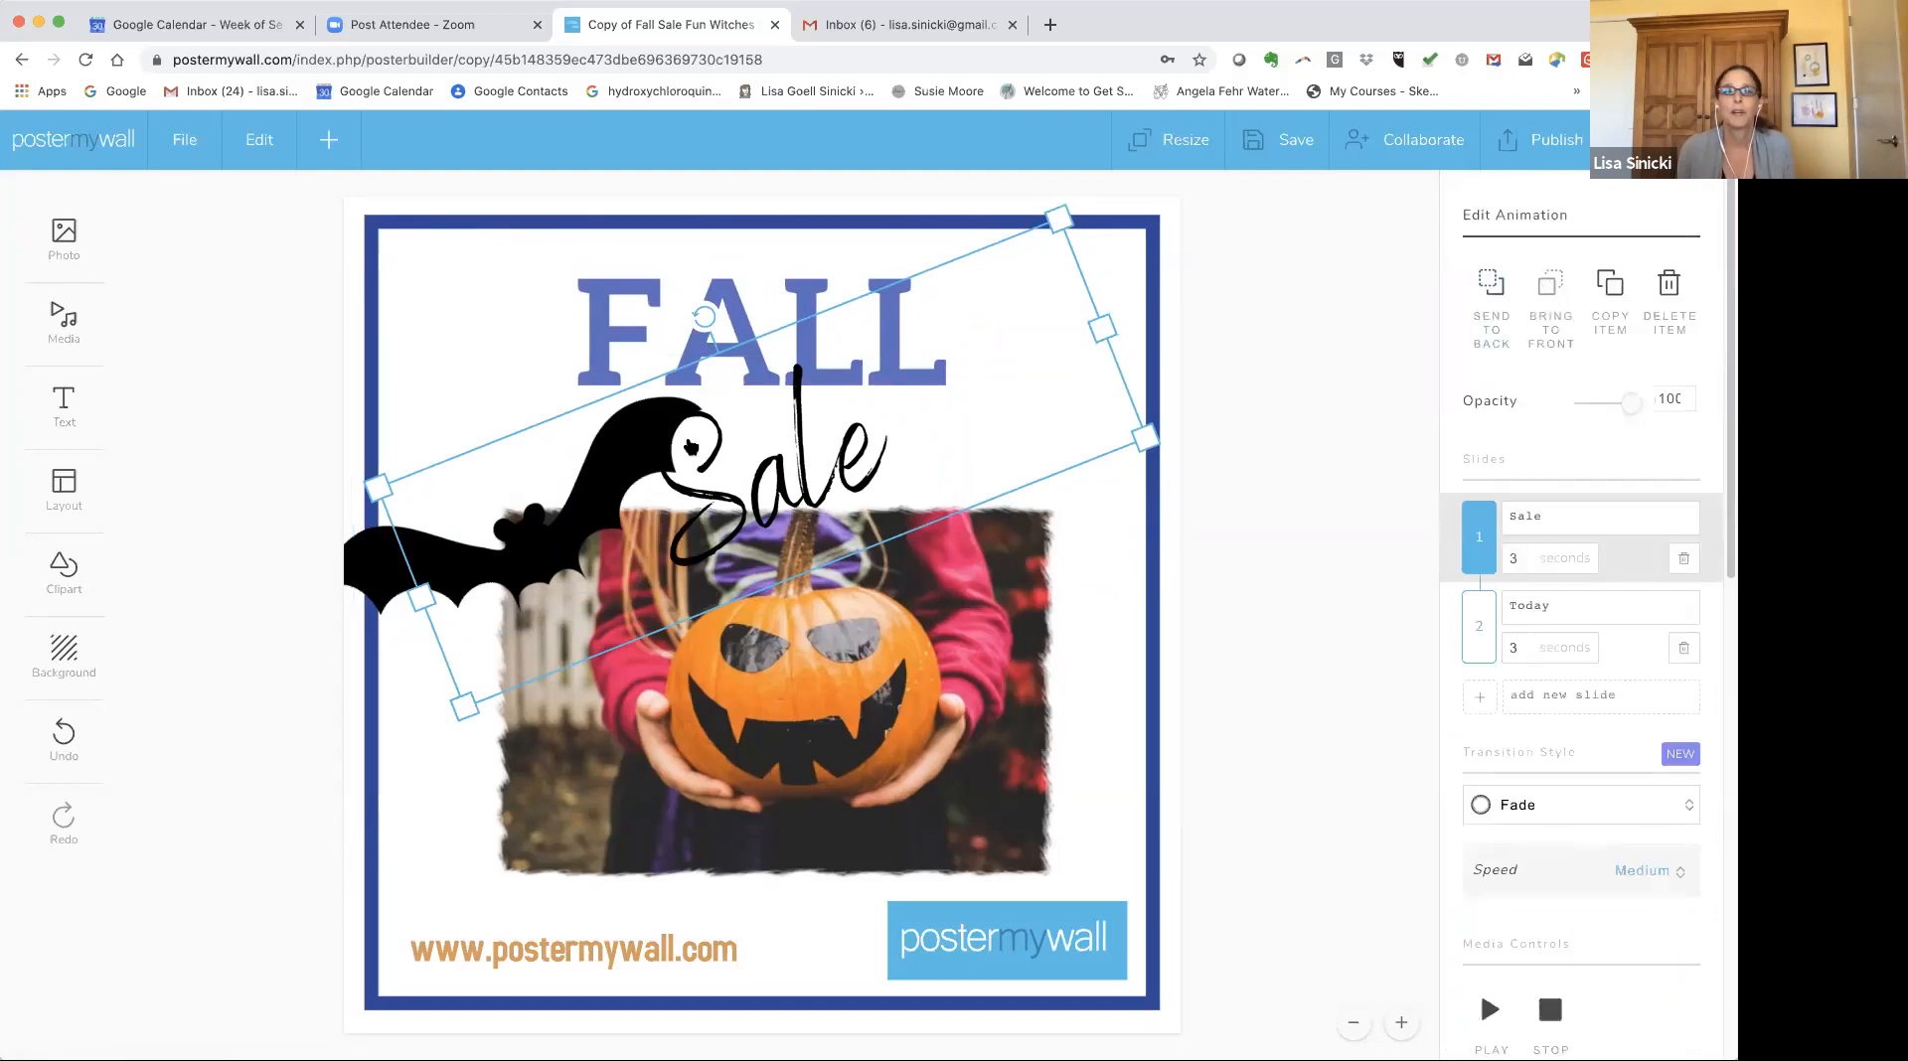
pyautogui.moveTo(542, 537); pyautogui.dragTo(539, 310)
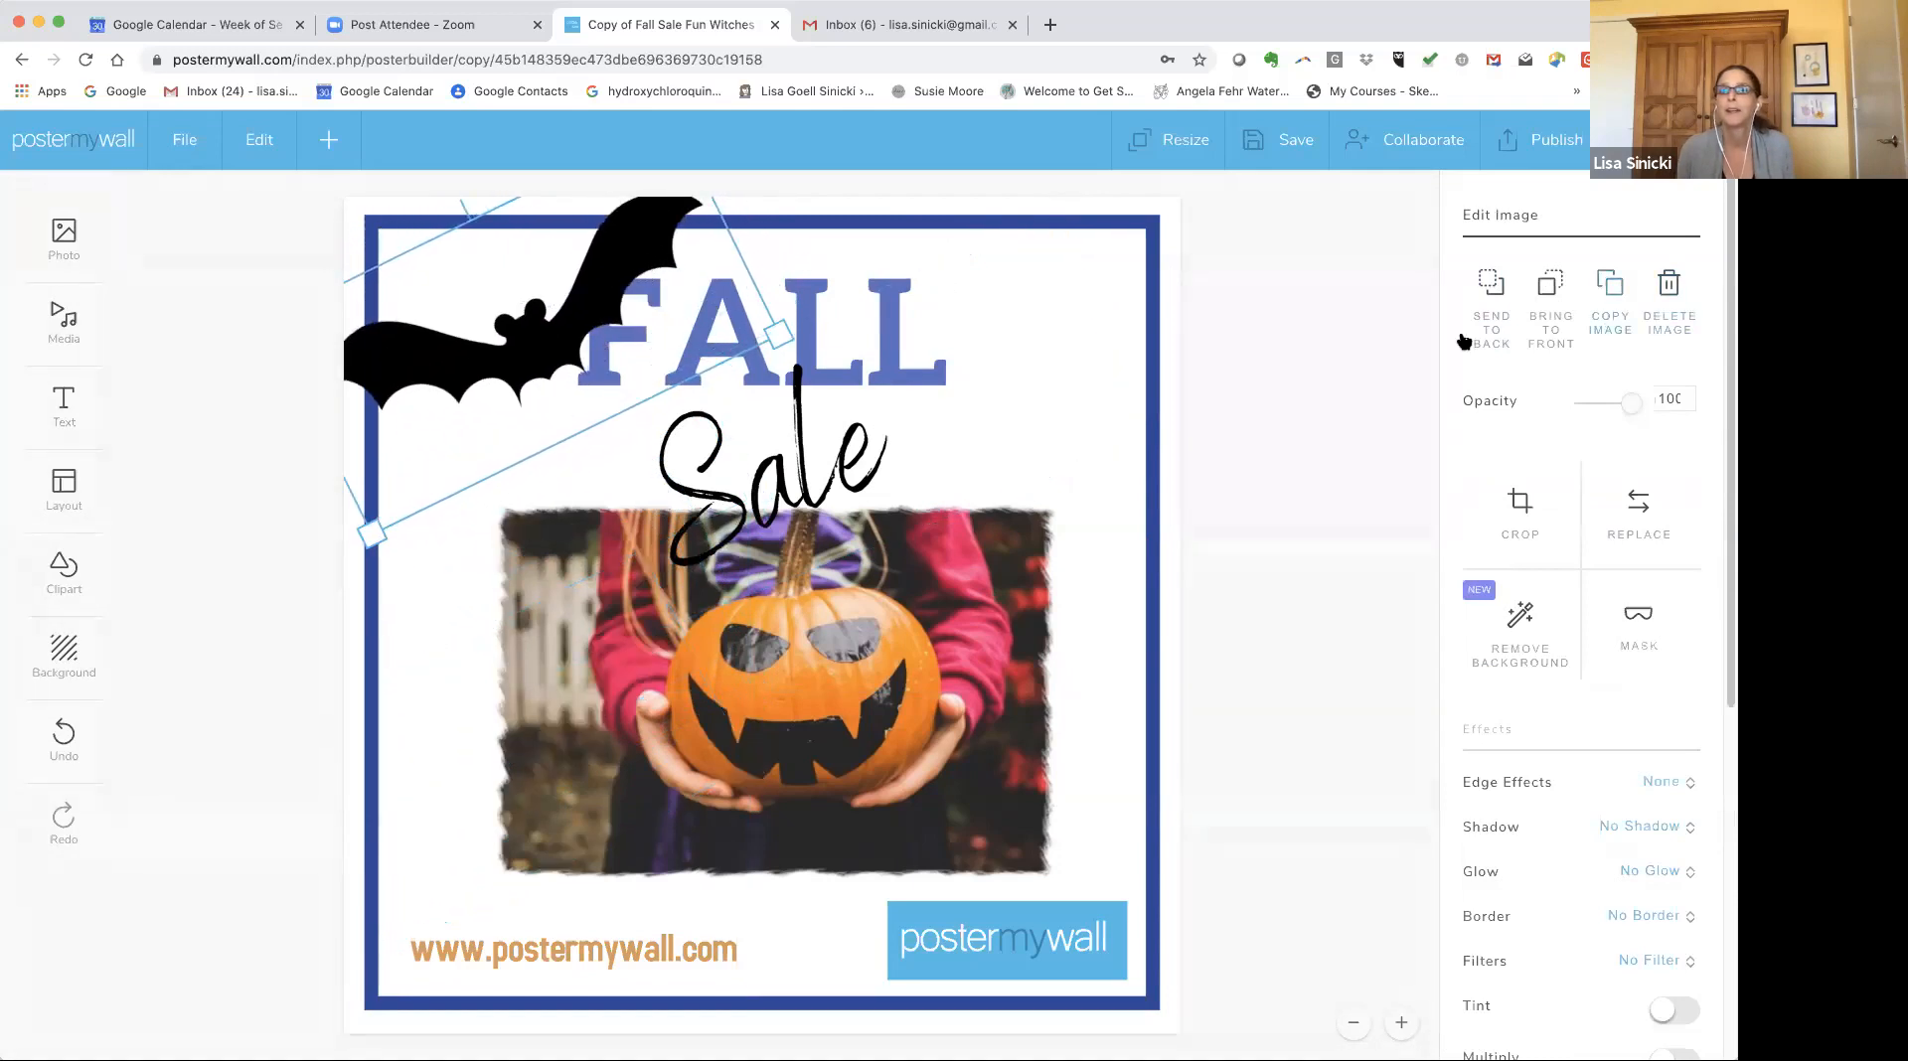
pyautogui.click(1489, 290)
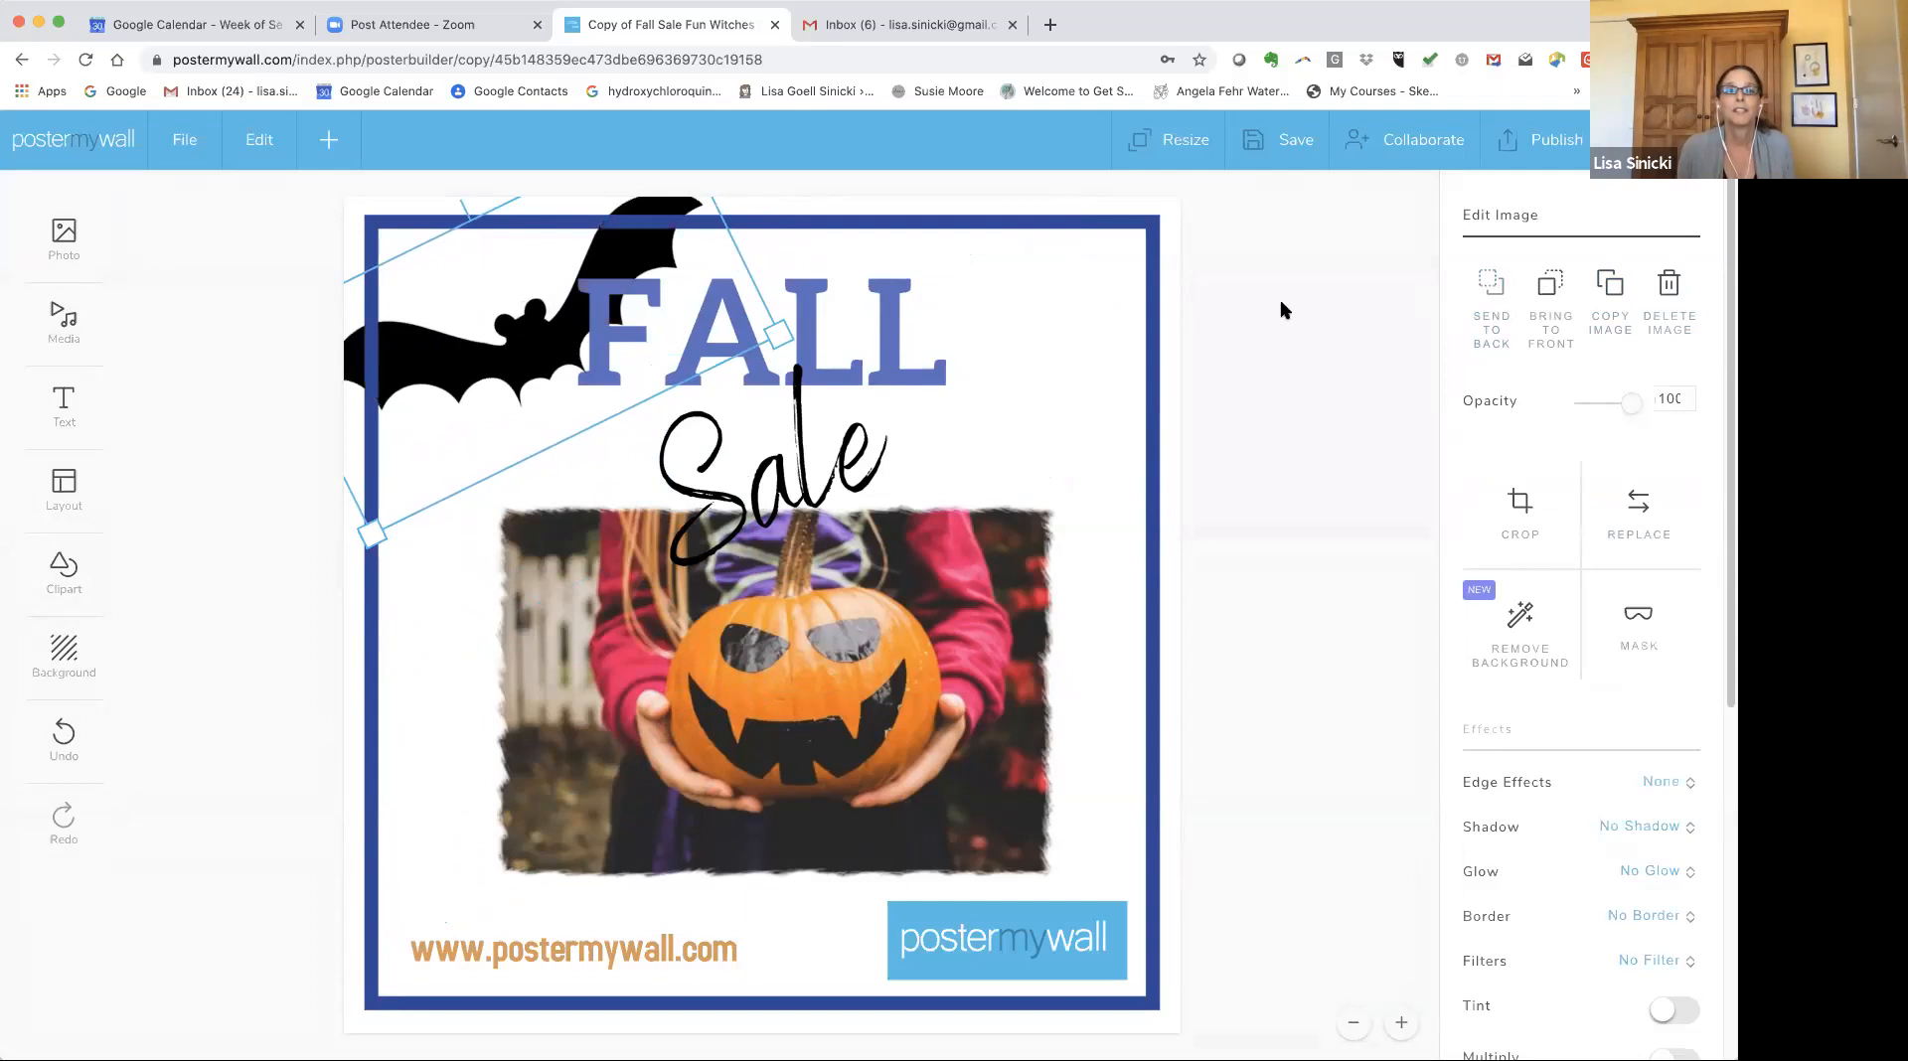
# Reposition and enlarge the animated text box slightly under FALL.
pyautogui.click(778, 333)
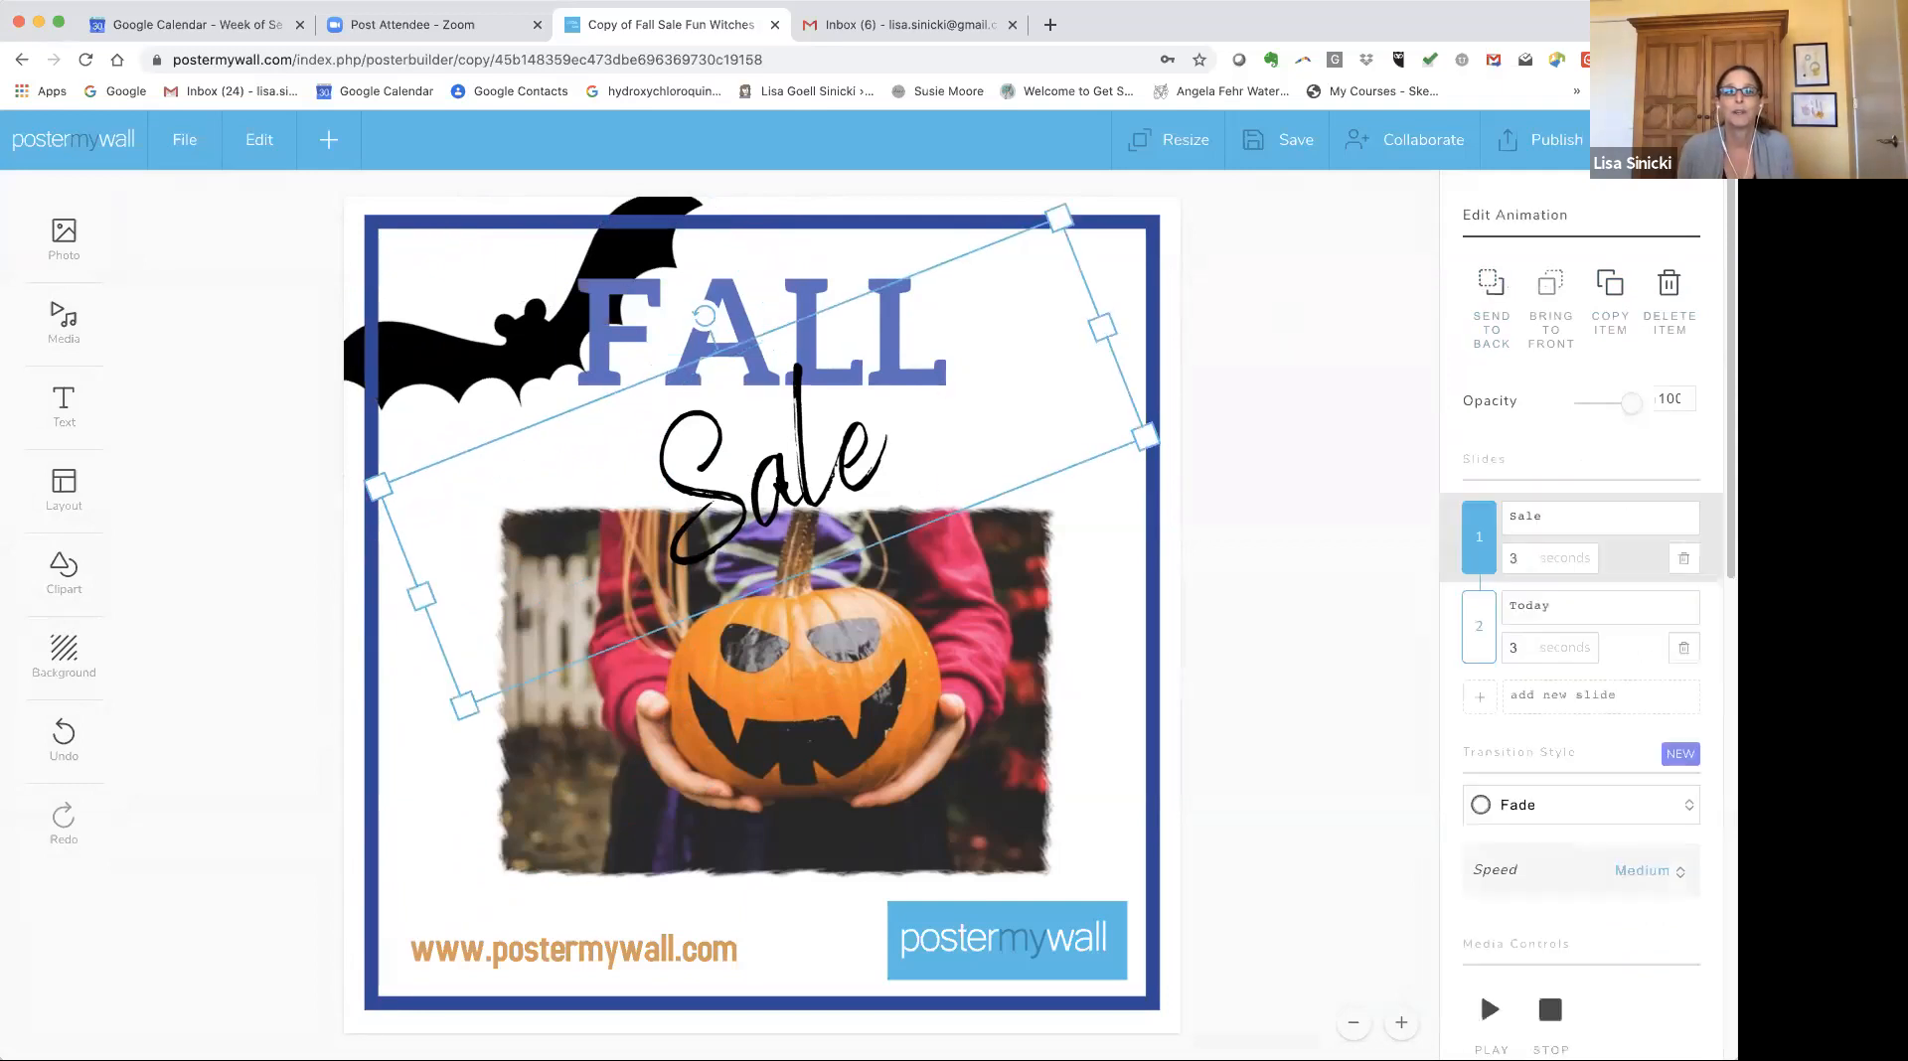
pyautogui.moveTo(704, 316); pyautogui.dragTo(726, 308)
pyautogui.moveTo(809, 483)
pyautogui.mouseDown()
pyautogui.moveTo(797, 462)
pyautogui.moveTo(829, 472)
pyautogui.mouseUp()
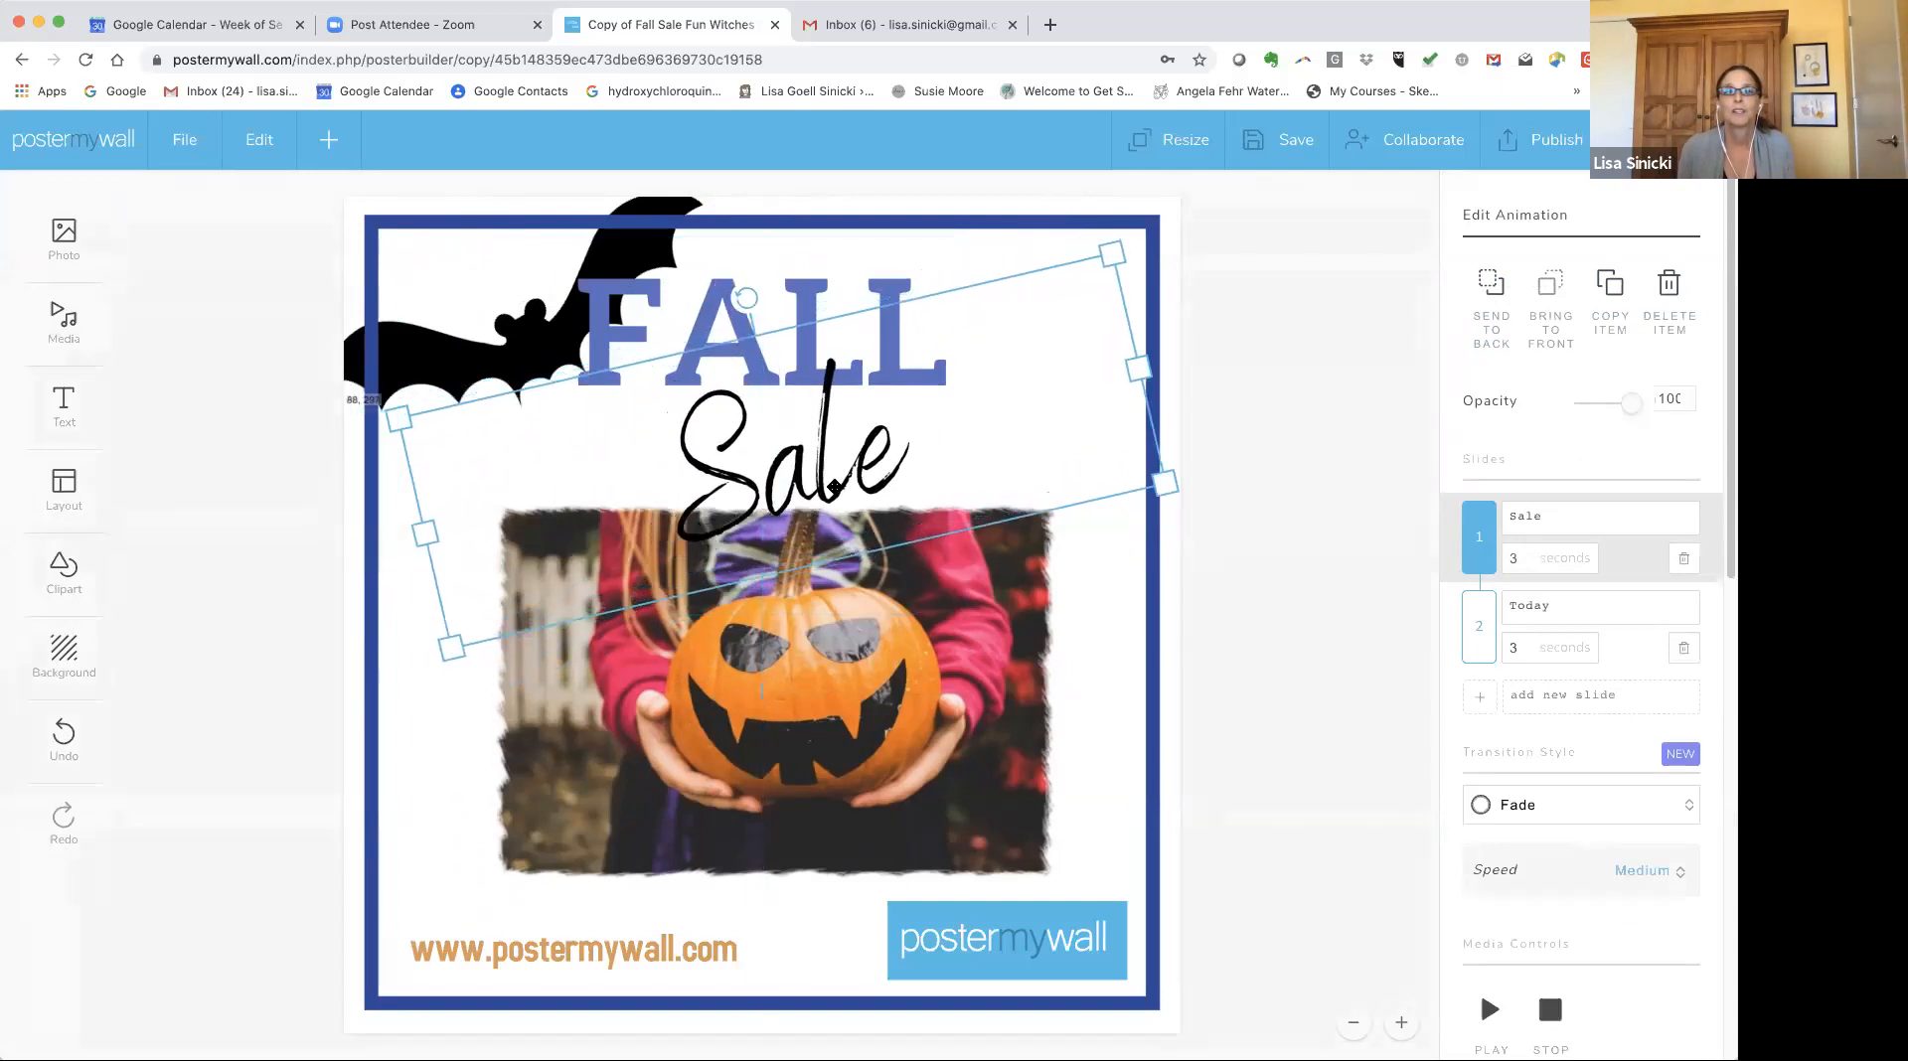
pyautogui.moveTo(452, 651); pyautogui.dragTo(388, 674)
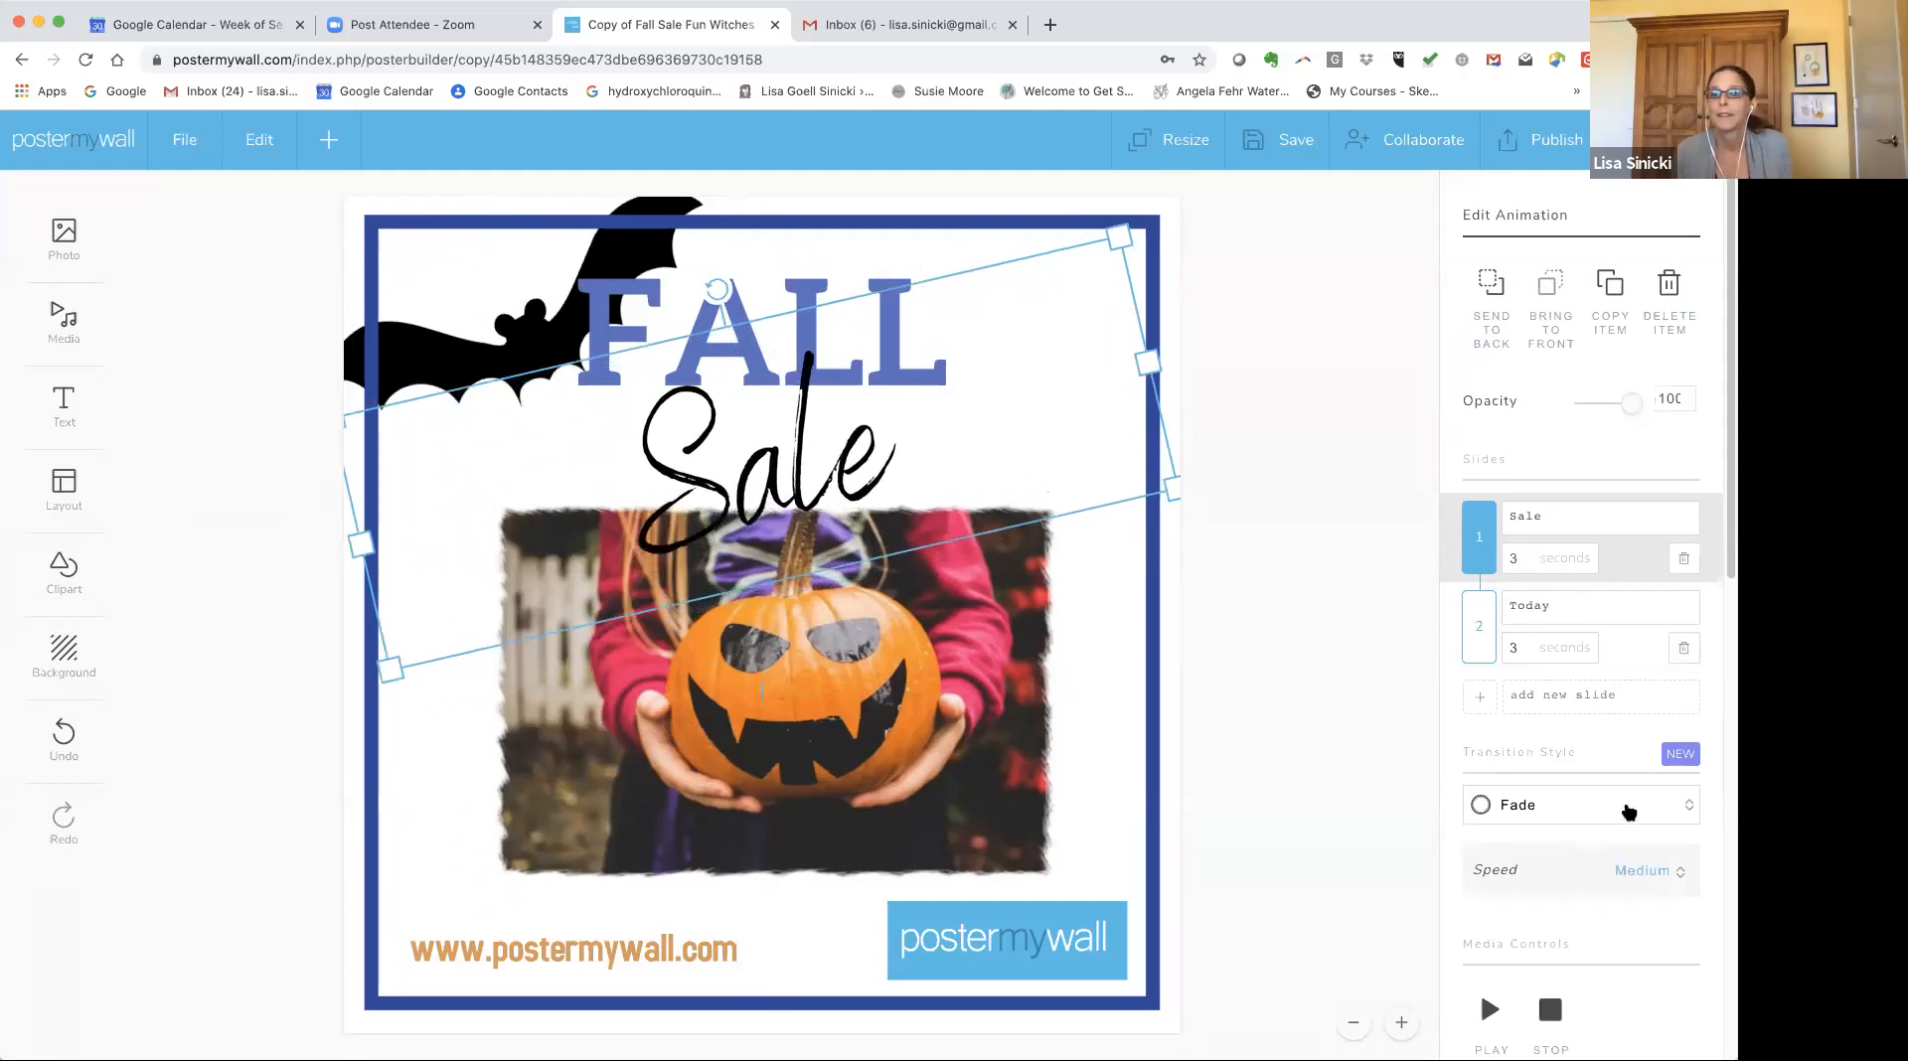
# Color the animated text with the orange picked from the website text and apply the style to all slides.
pyautogui.scroll(-3, 1624, 801)
pyautogui.scroll(-3, 1550, 785)
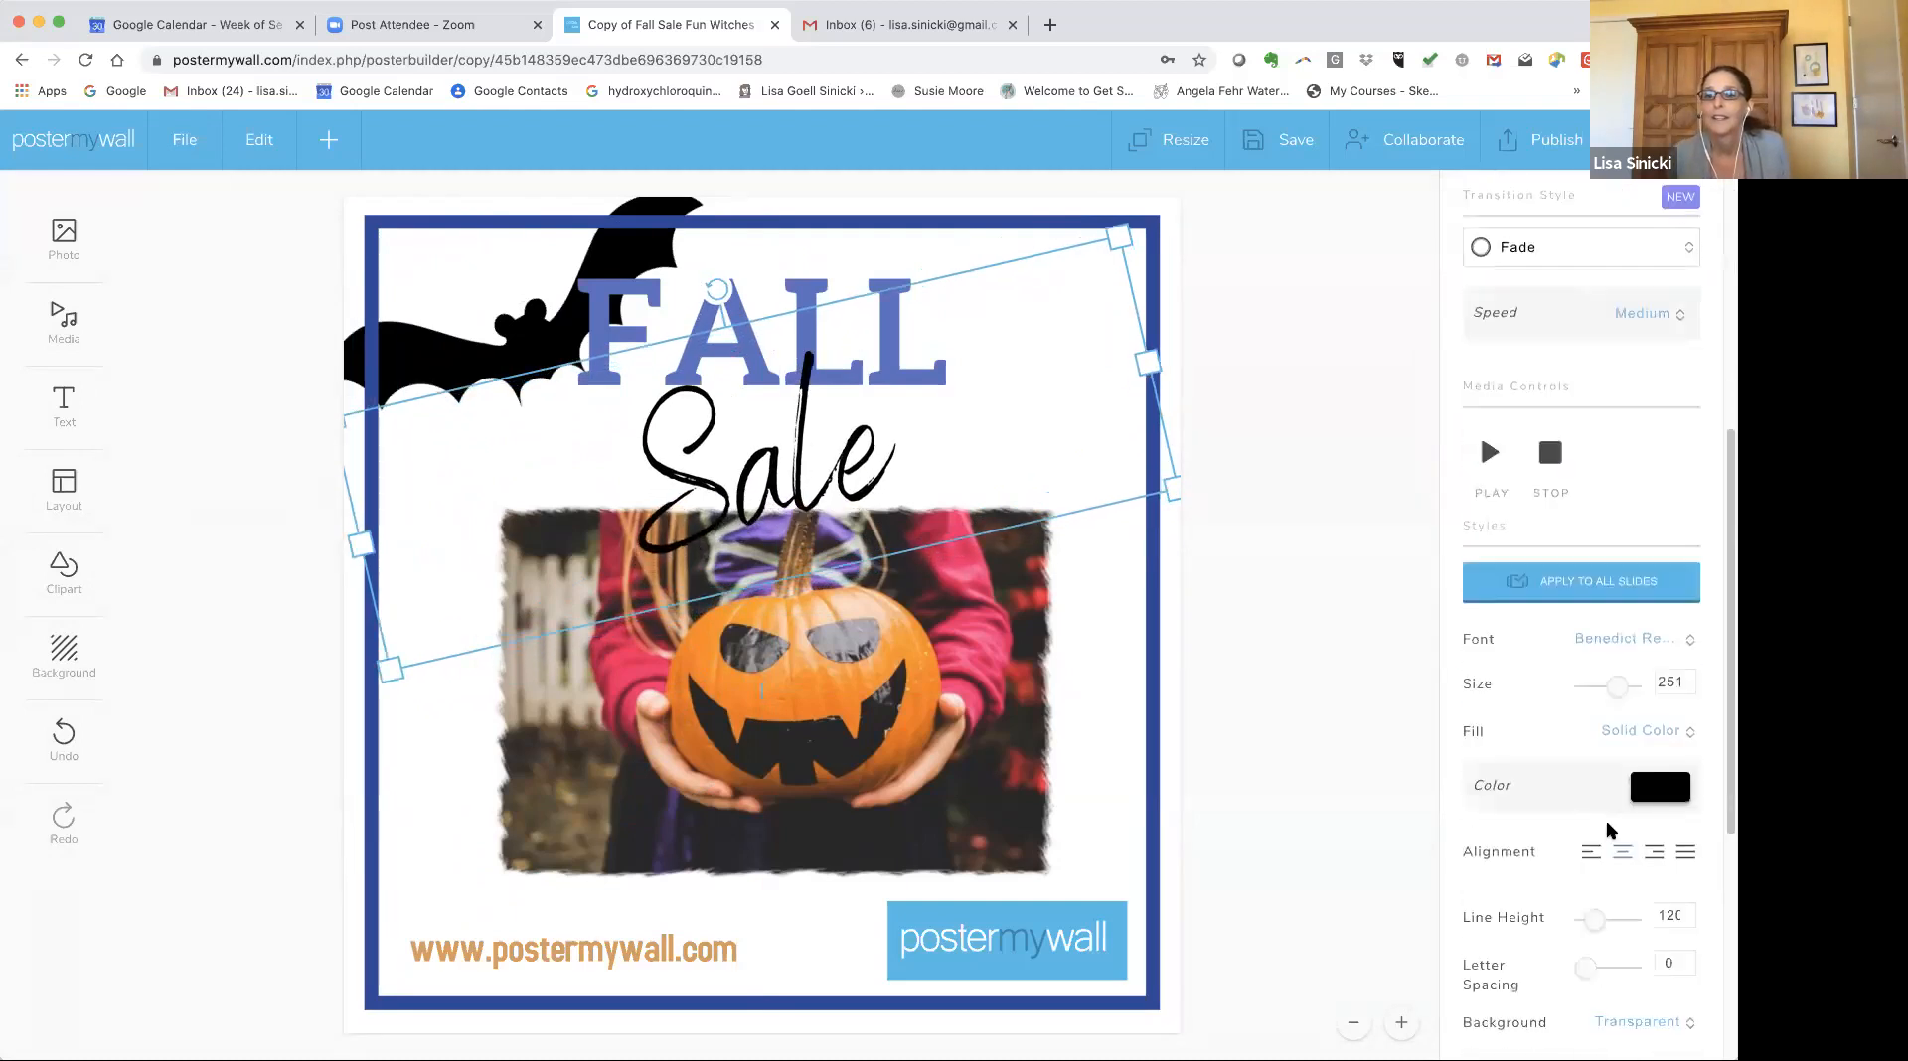
pyautogui.click(1650, 795)
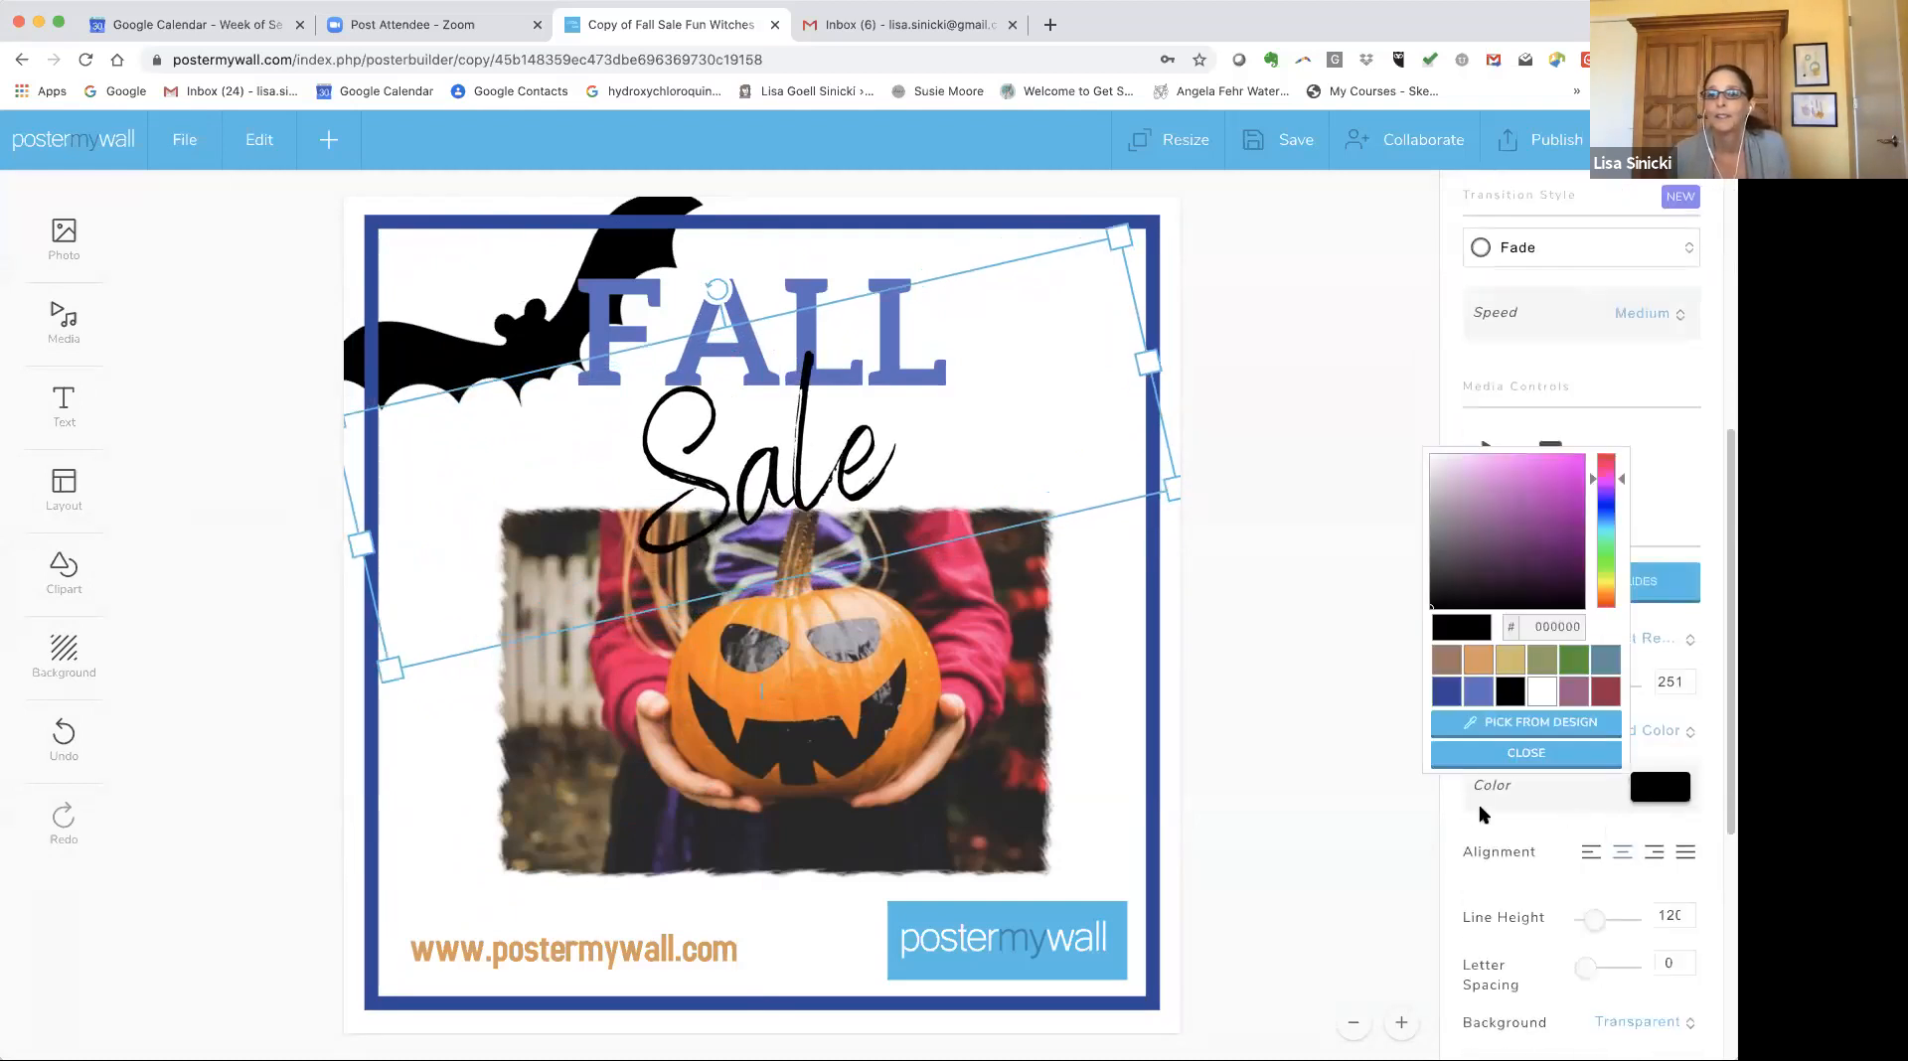
pyautogui.click(1482, 731)
pyautogui.click(963, 685)
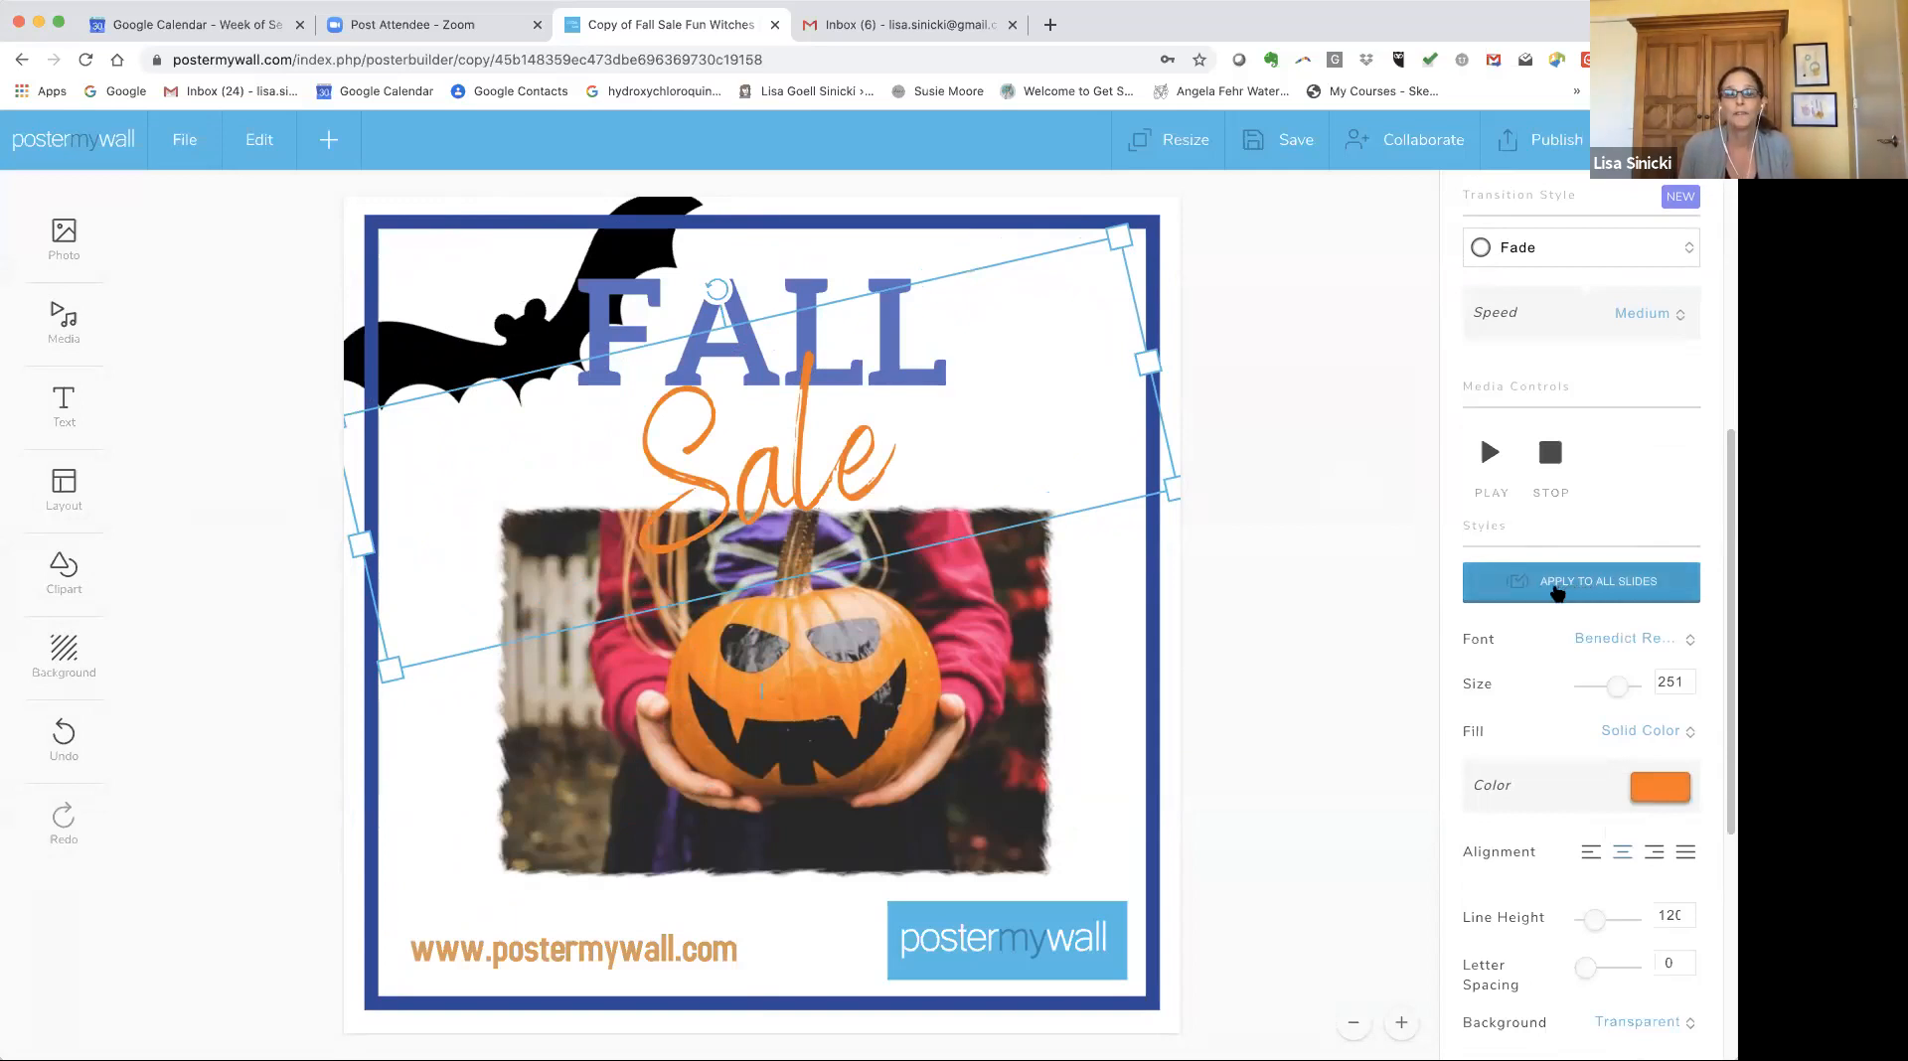
pyautogui.click(1556, 592)
# Review the transition style options and preview the text animation.
pyautogui.scroll(2, 1561, 367)
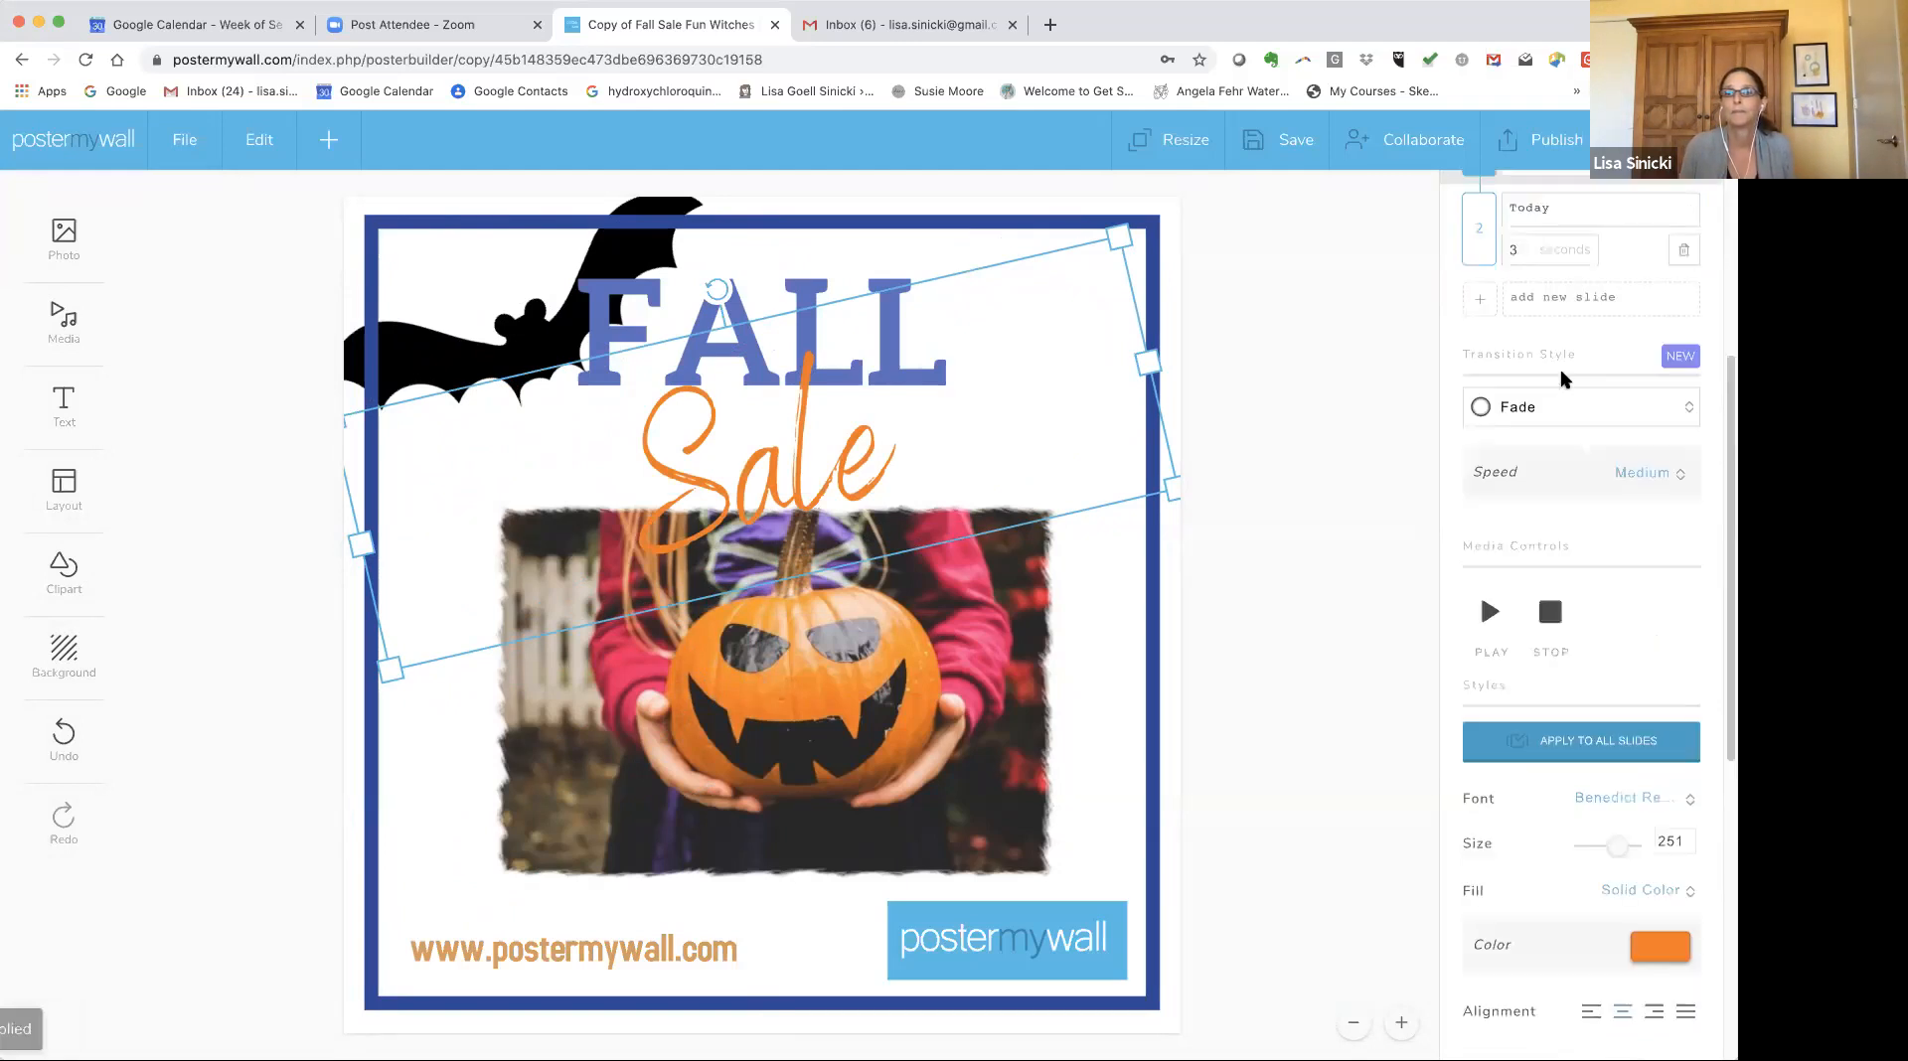
pyautogui.scroll(3, 1567, 523)
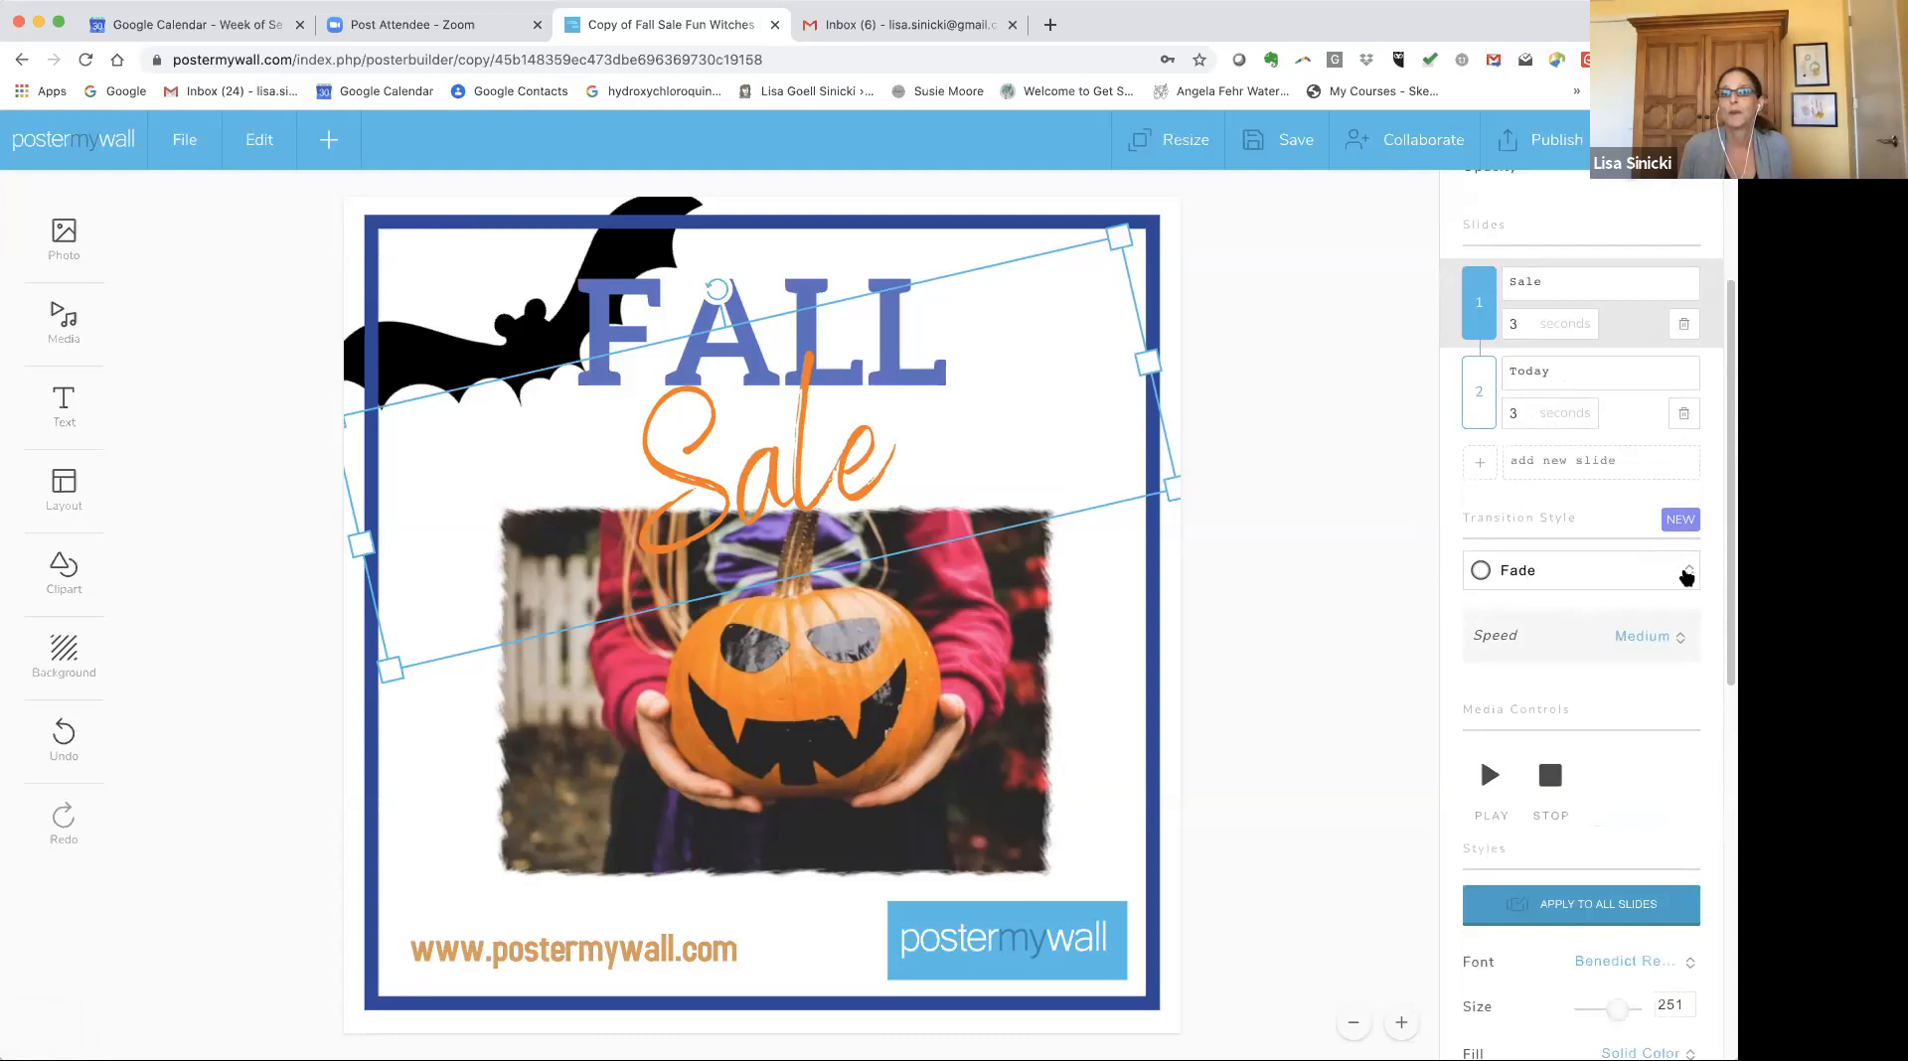
pyautogui.click(1686, 574)
pyautogui.scroll(-1, 1636, 558)
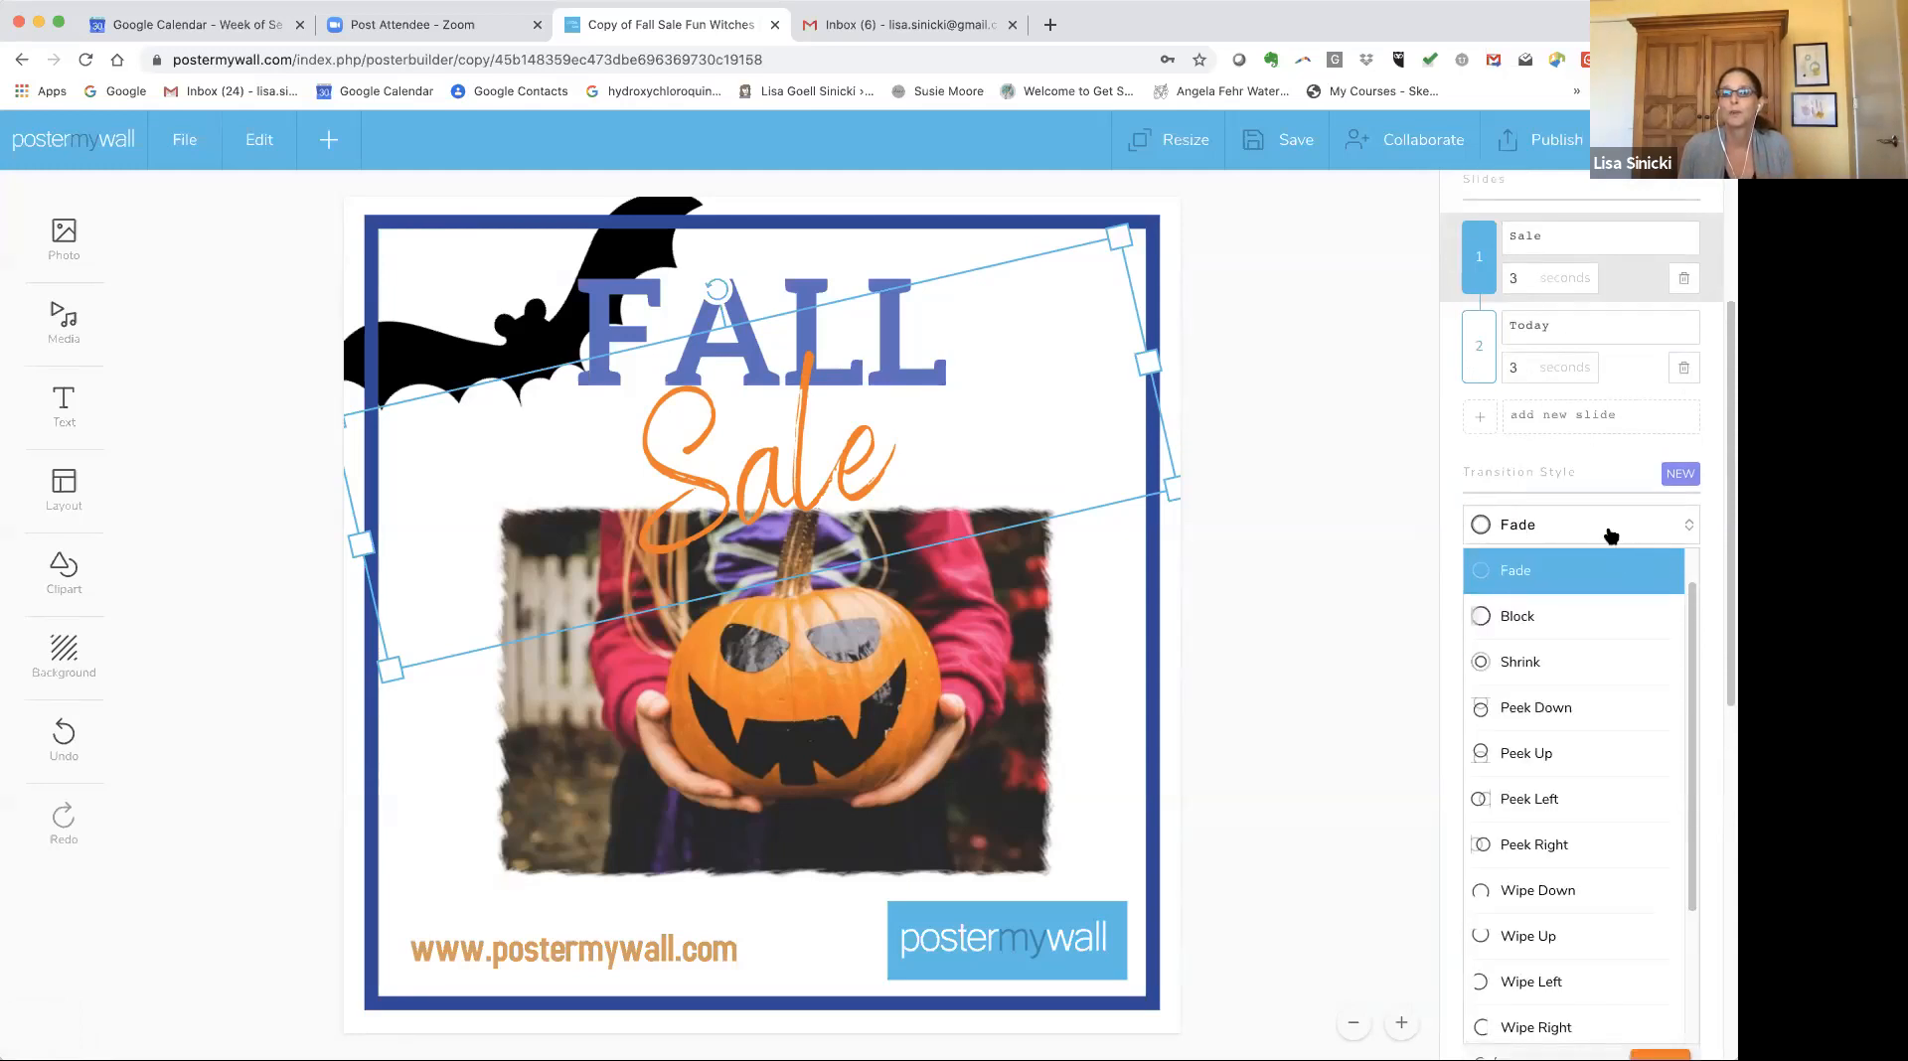
pyautogui.click(1612, 537)
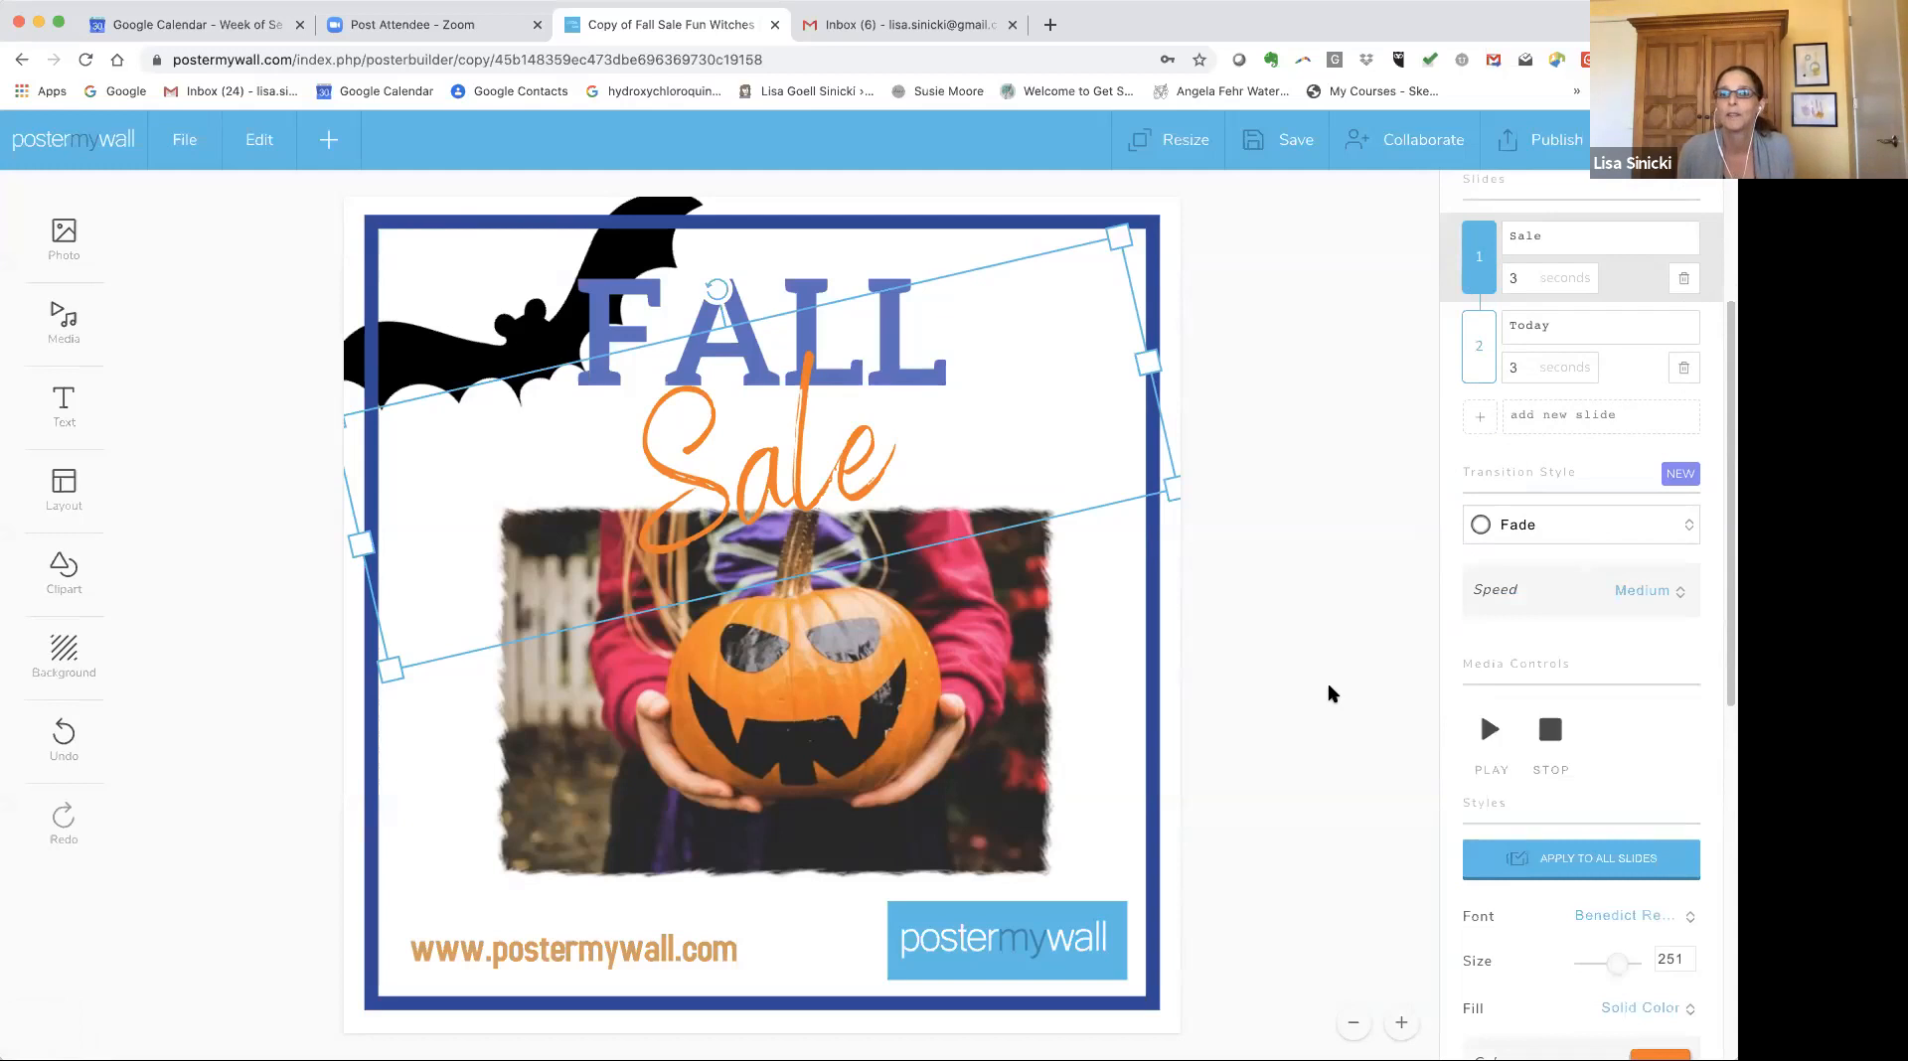
pyautogui.click(1487, 730)
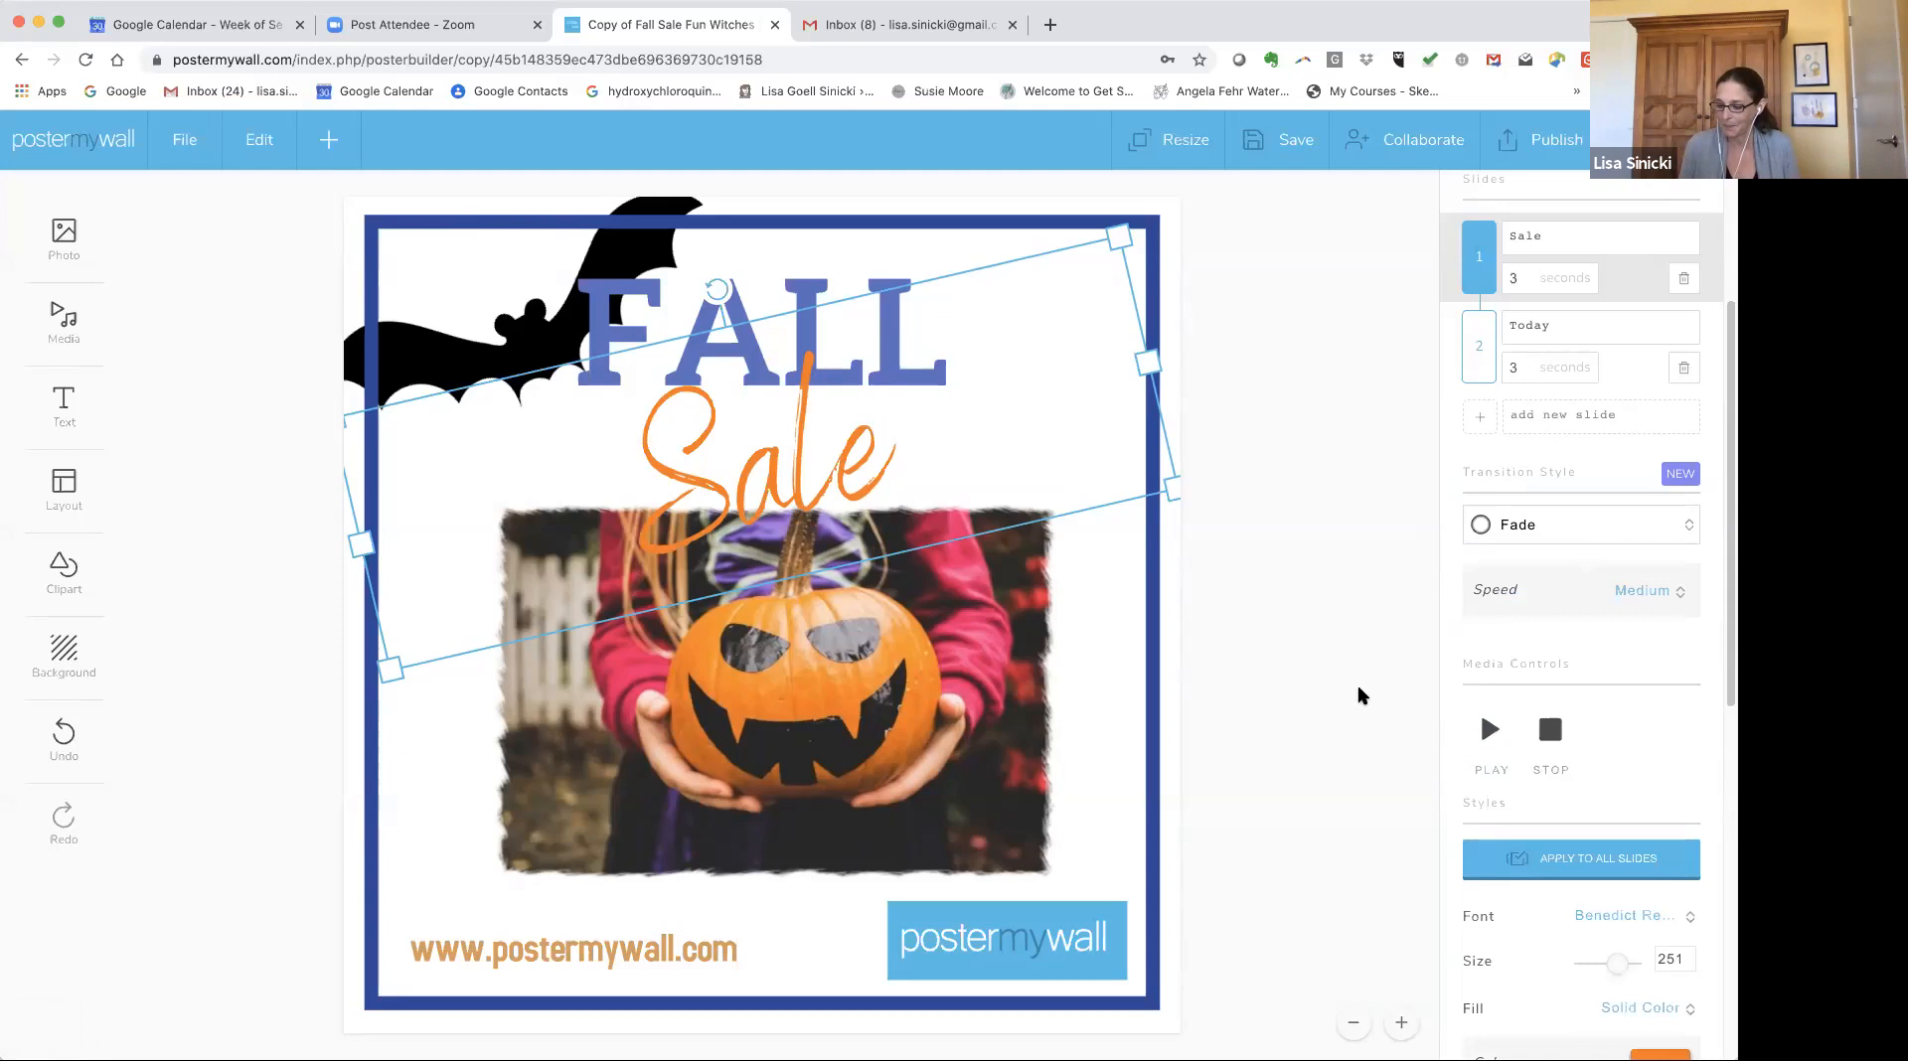
pyautogui.click(1361, 652)
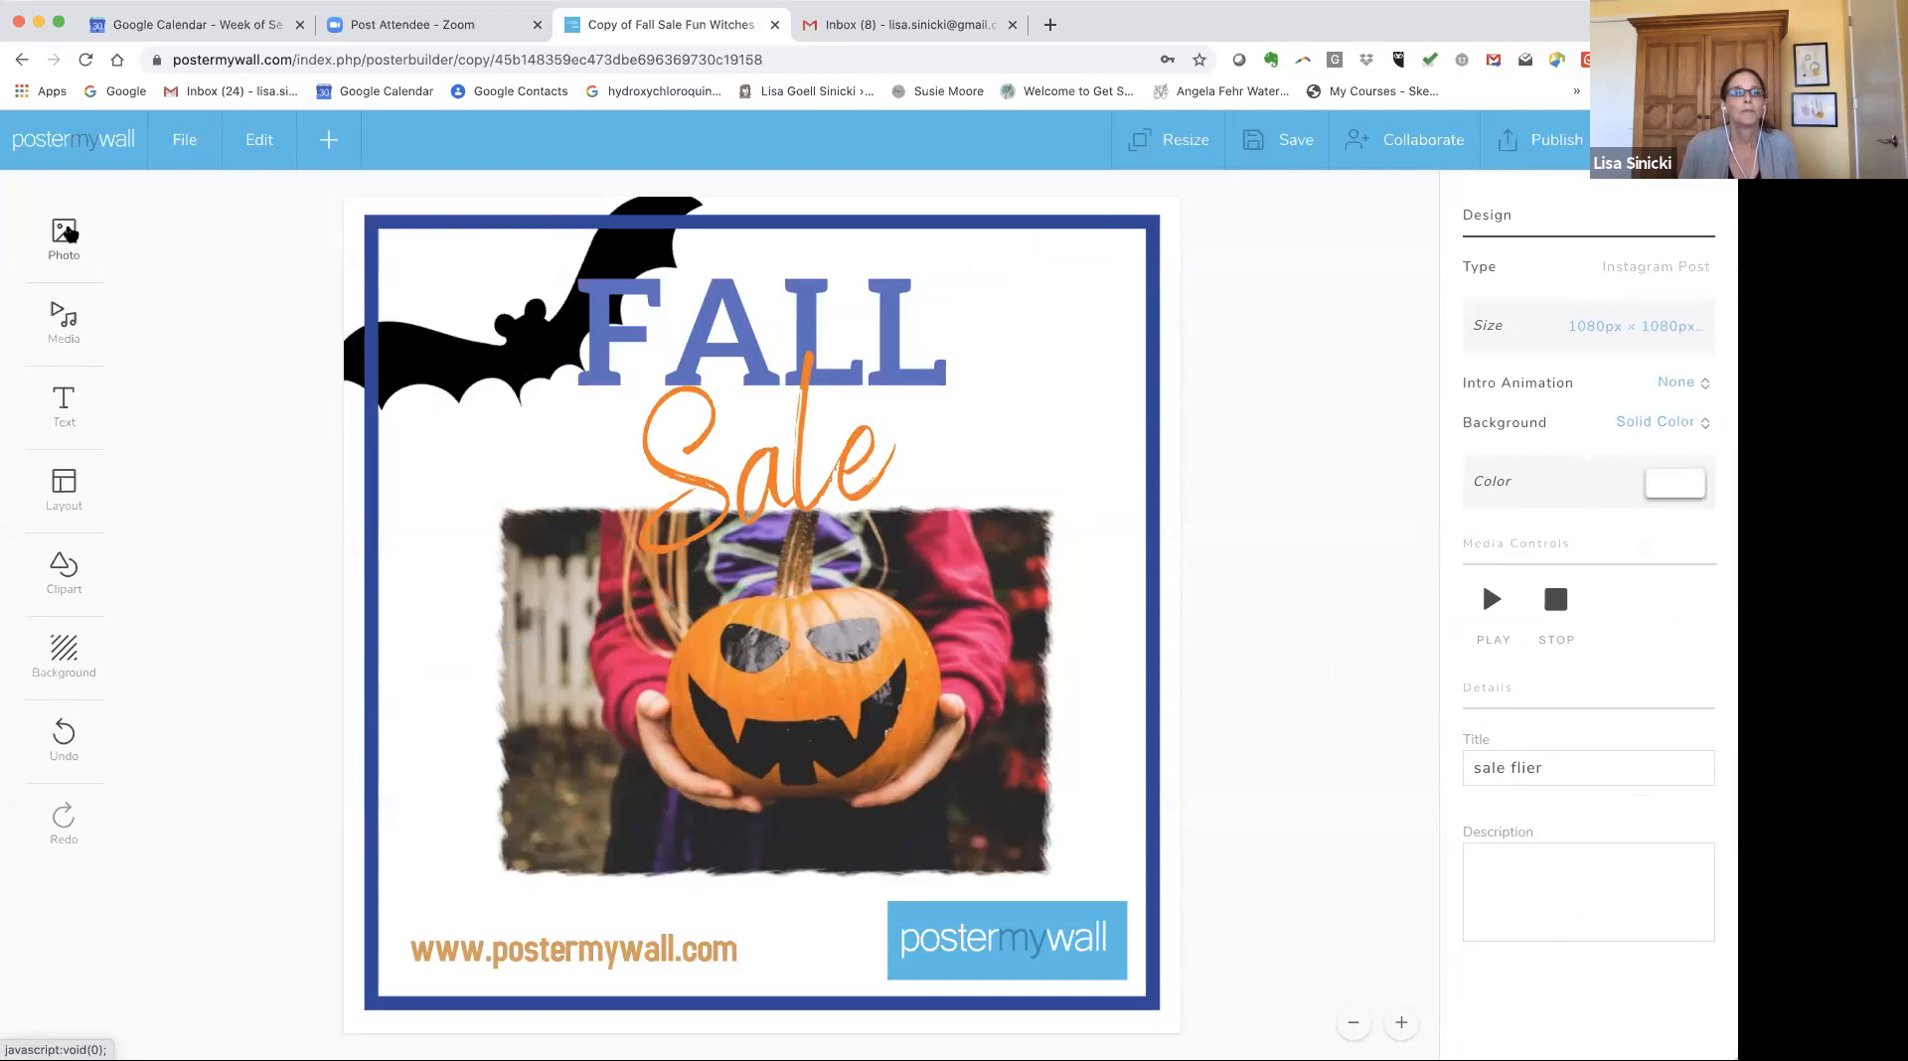
# Search stock videos for "fall leaves" and add the falling leaves over grass clip.
pyautogui.click(54, 329)
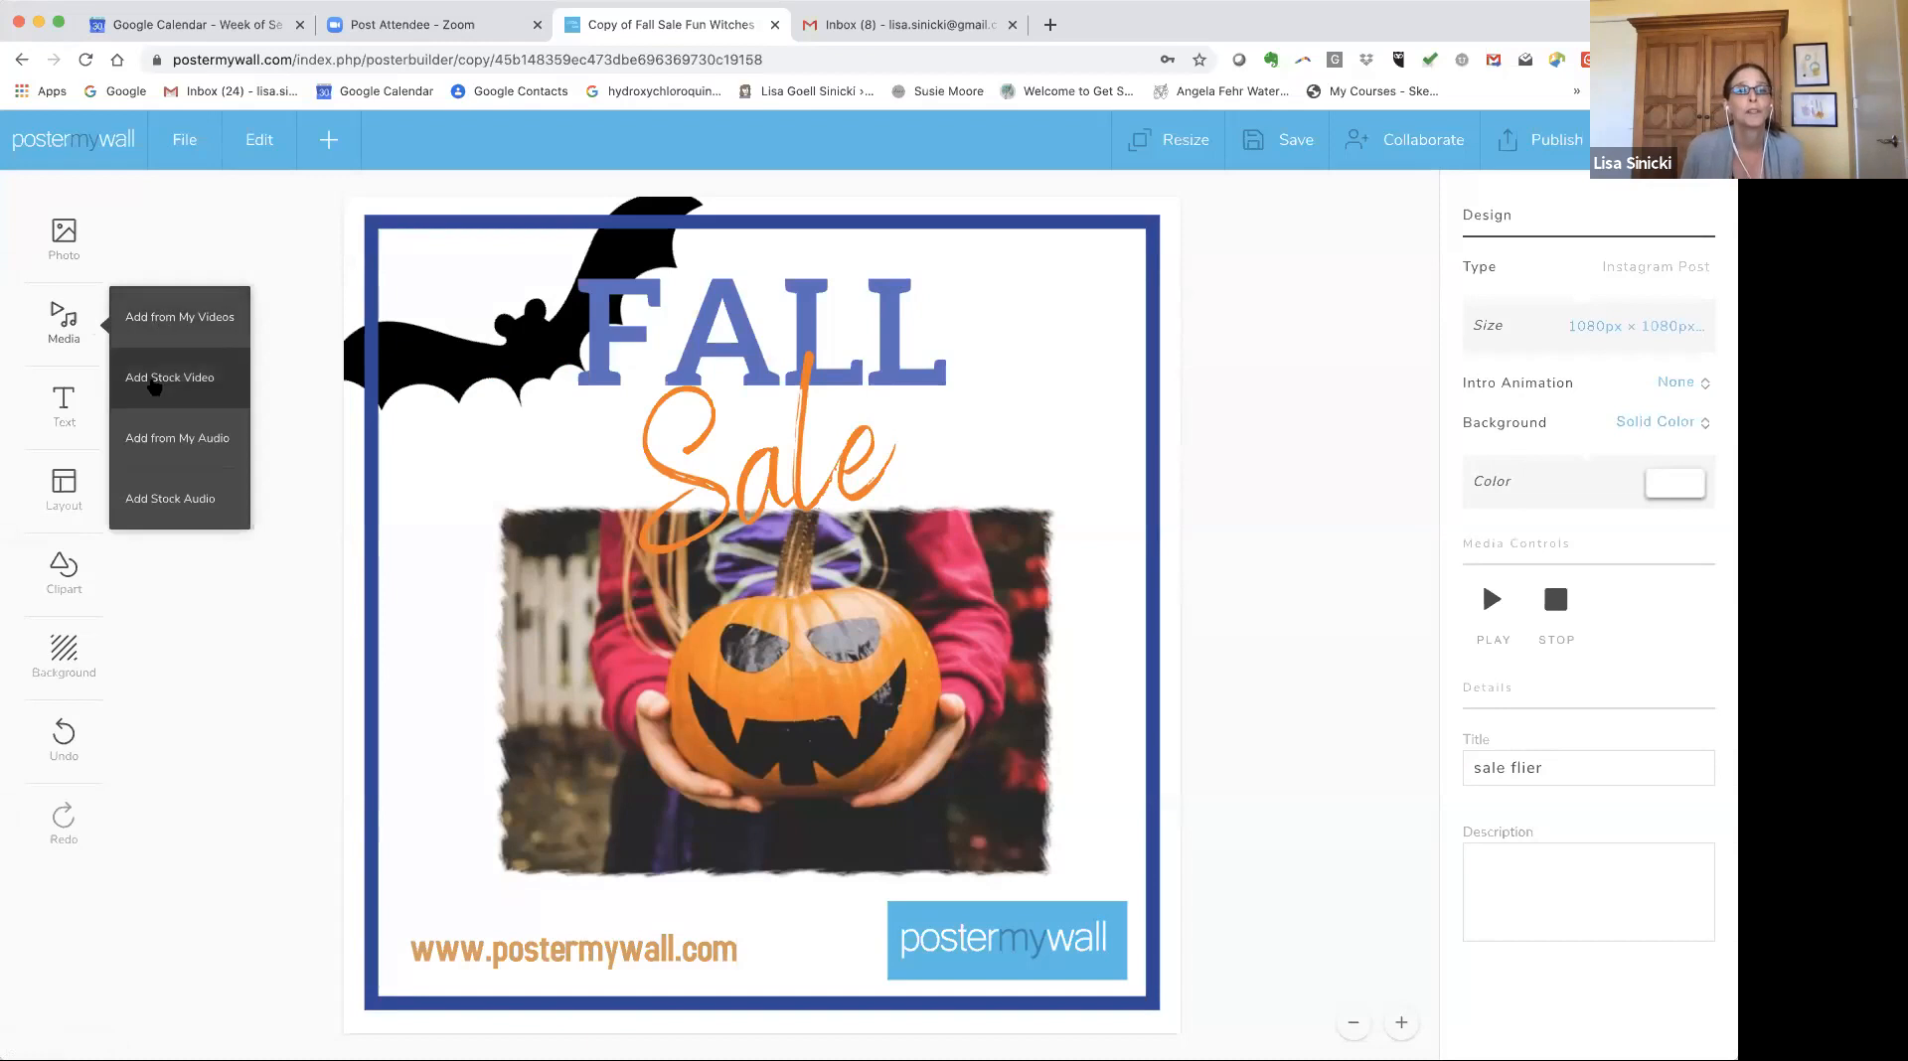
pyautogui.click(155, 387)
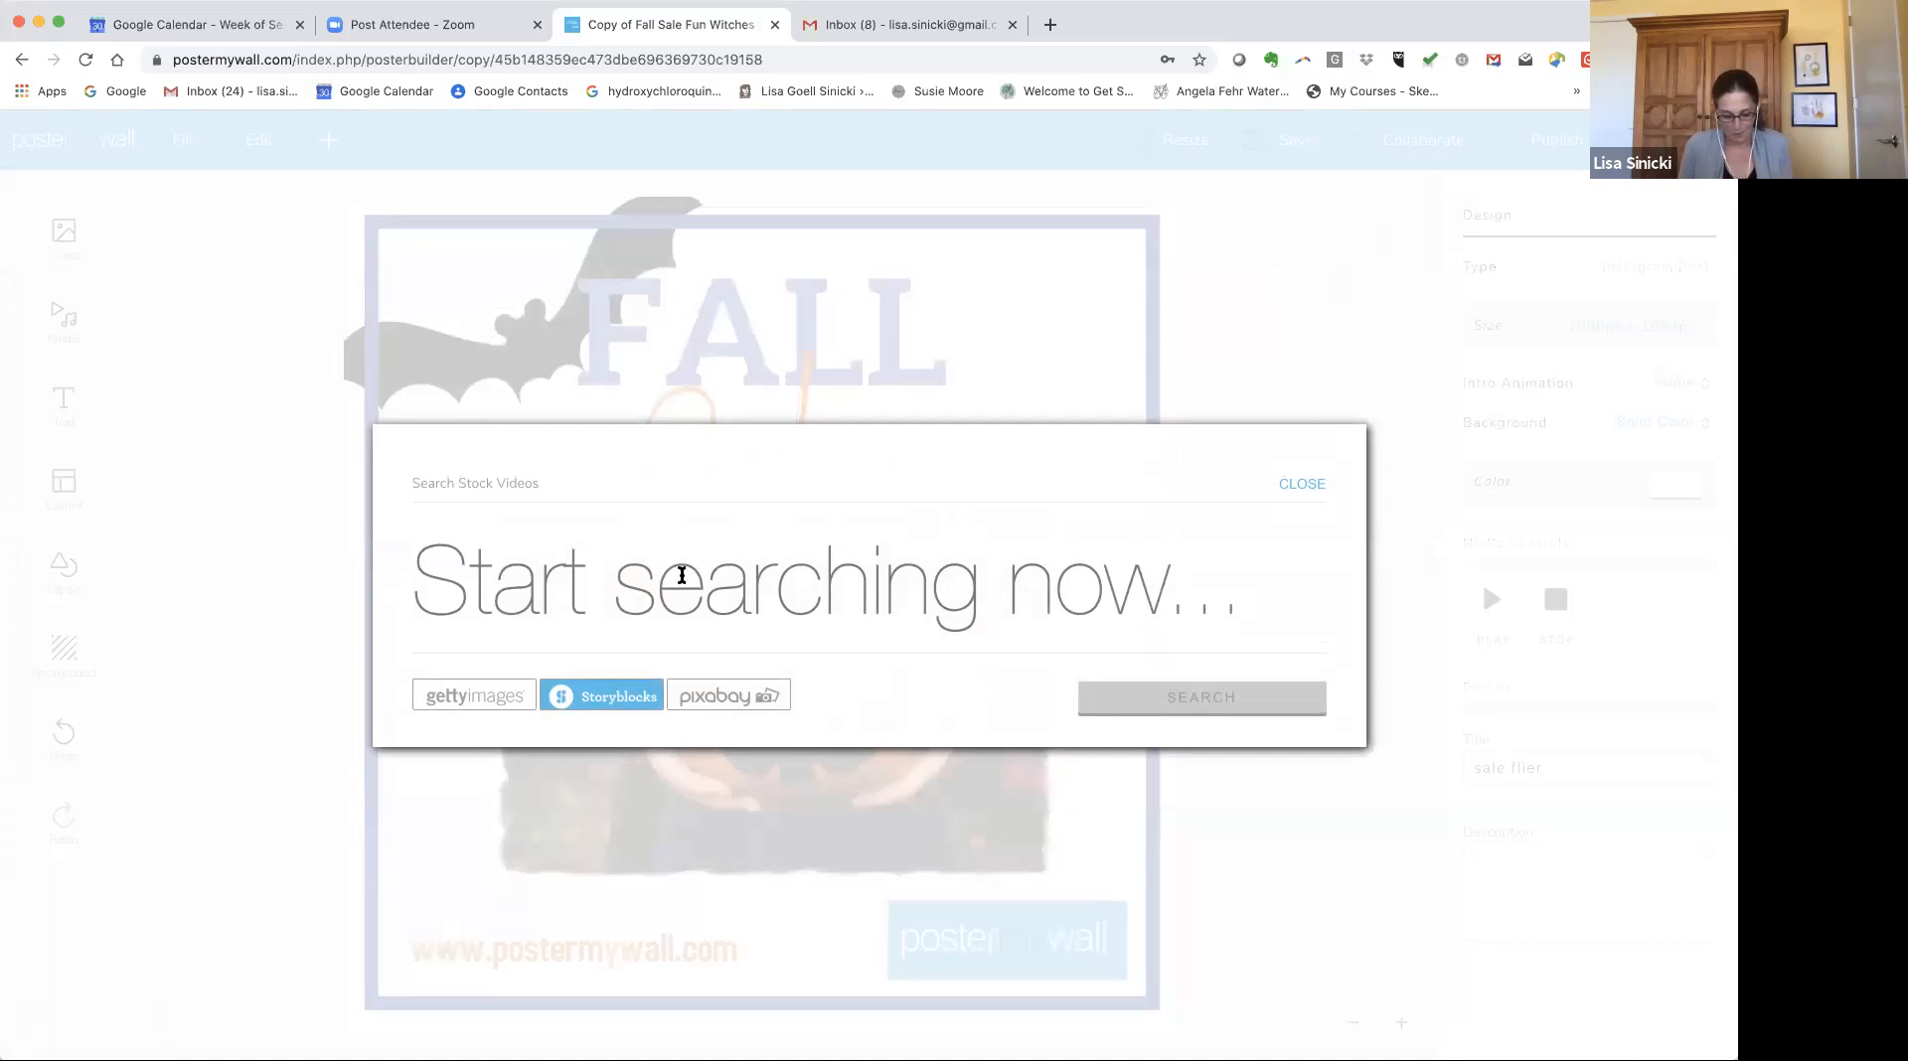
pyautogui.write('fall leaves')
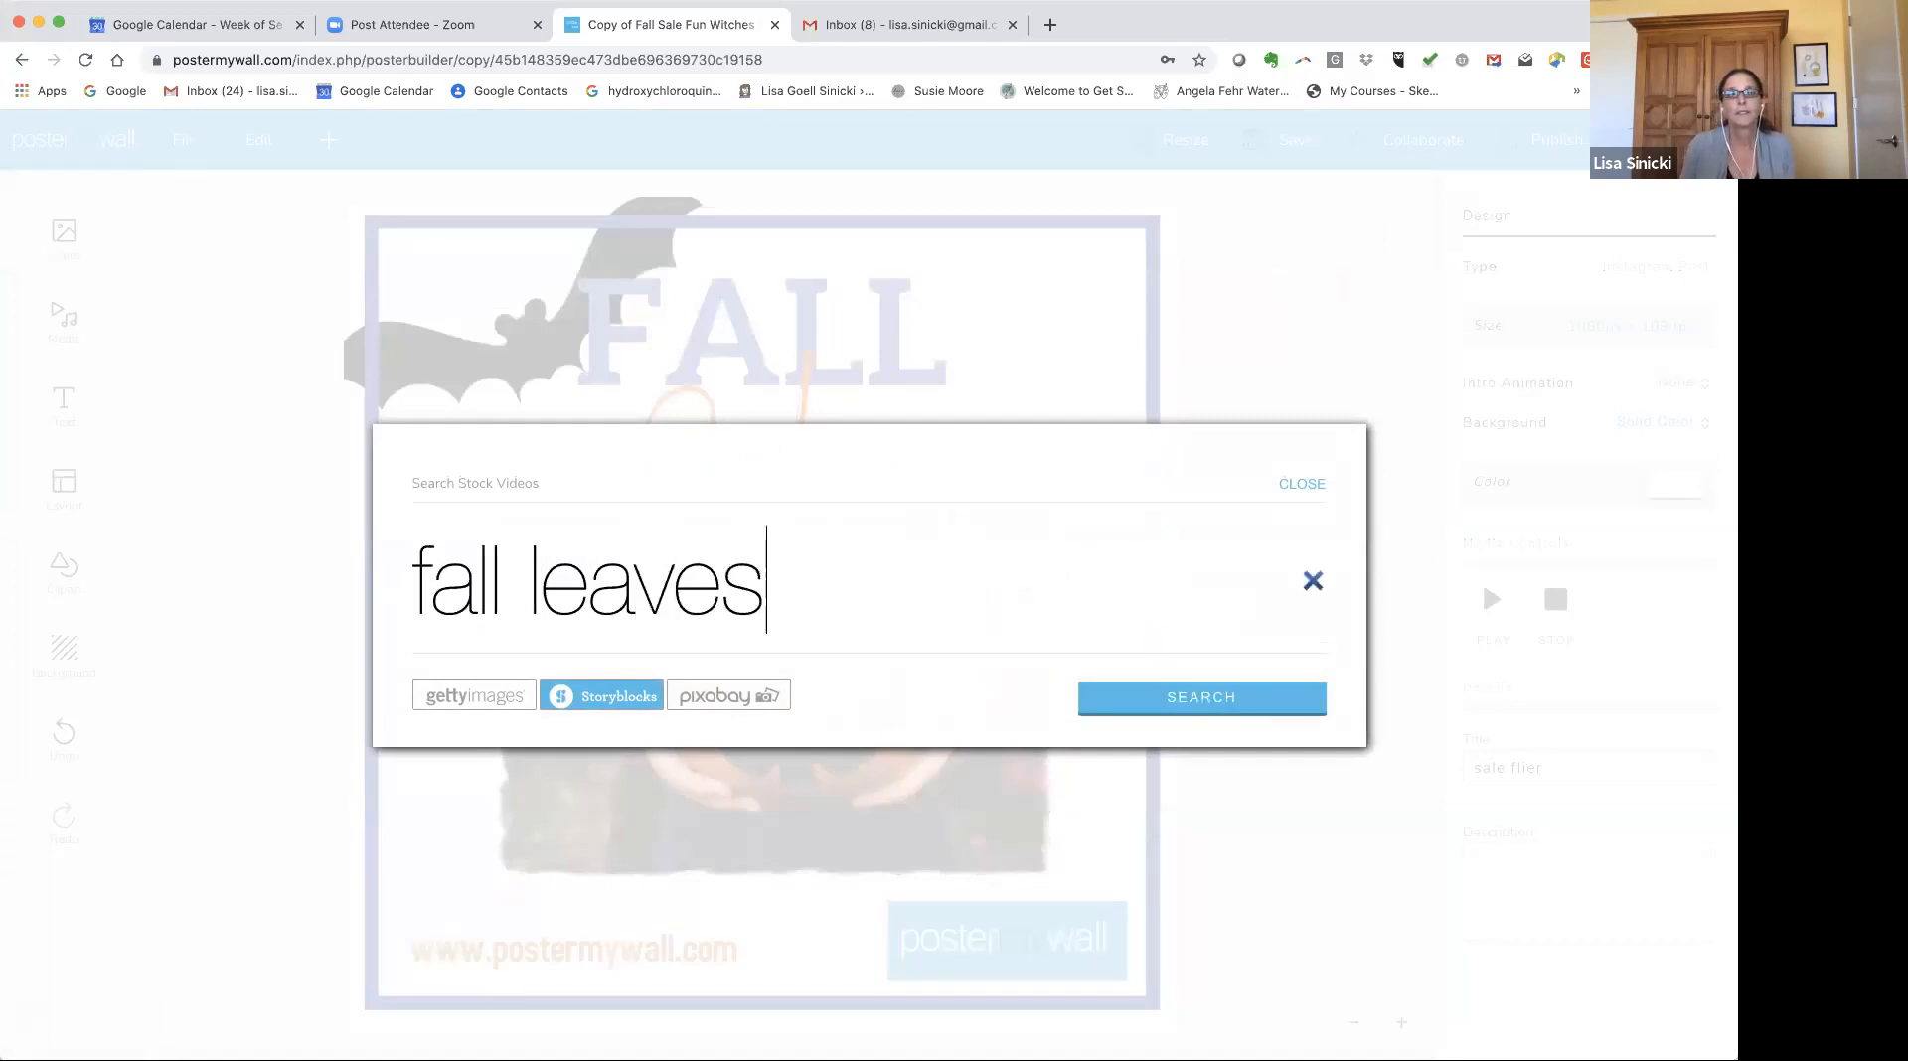
pyautogui.click(1196, 697)
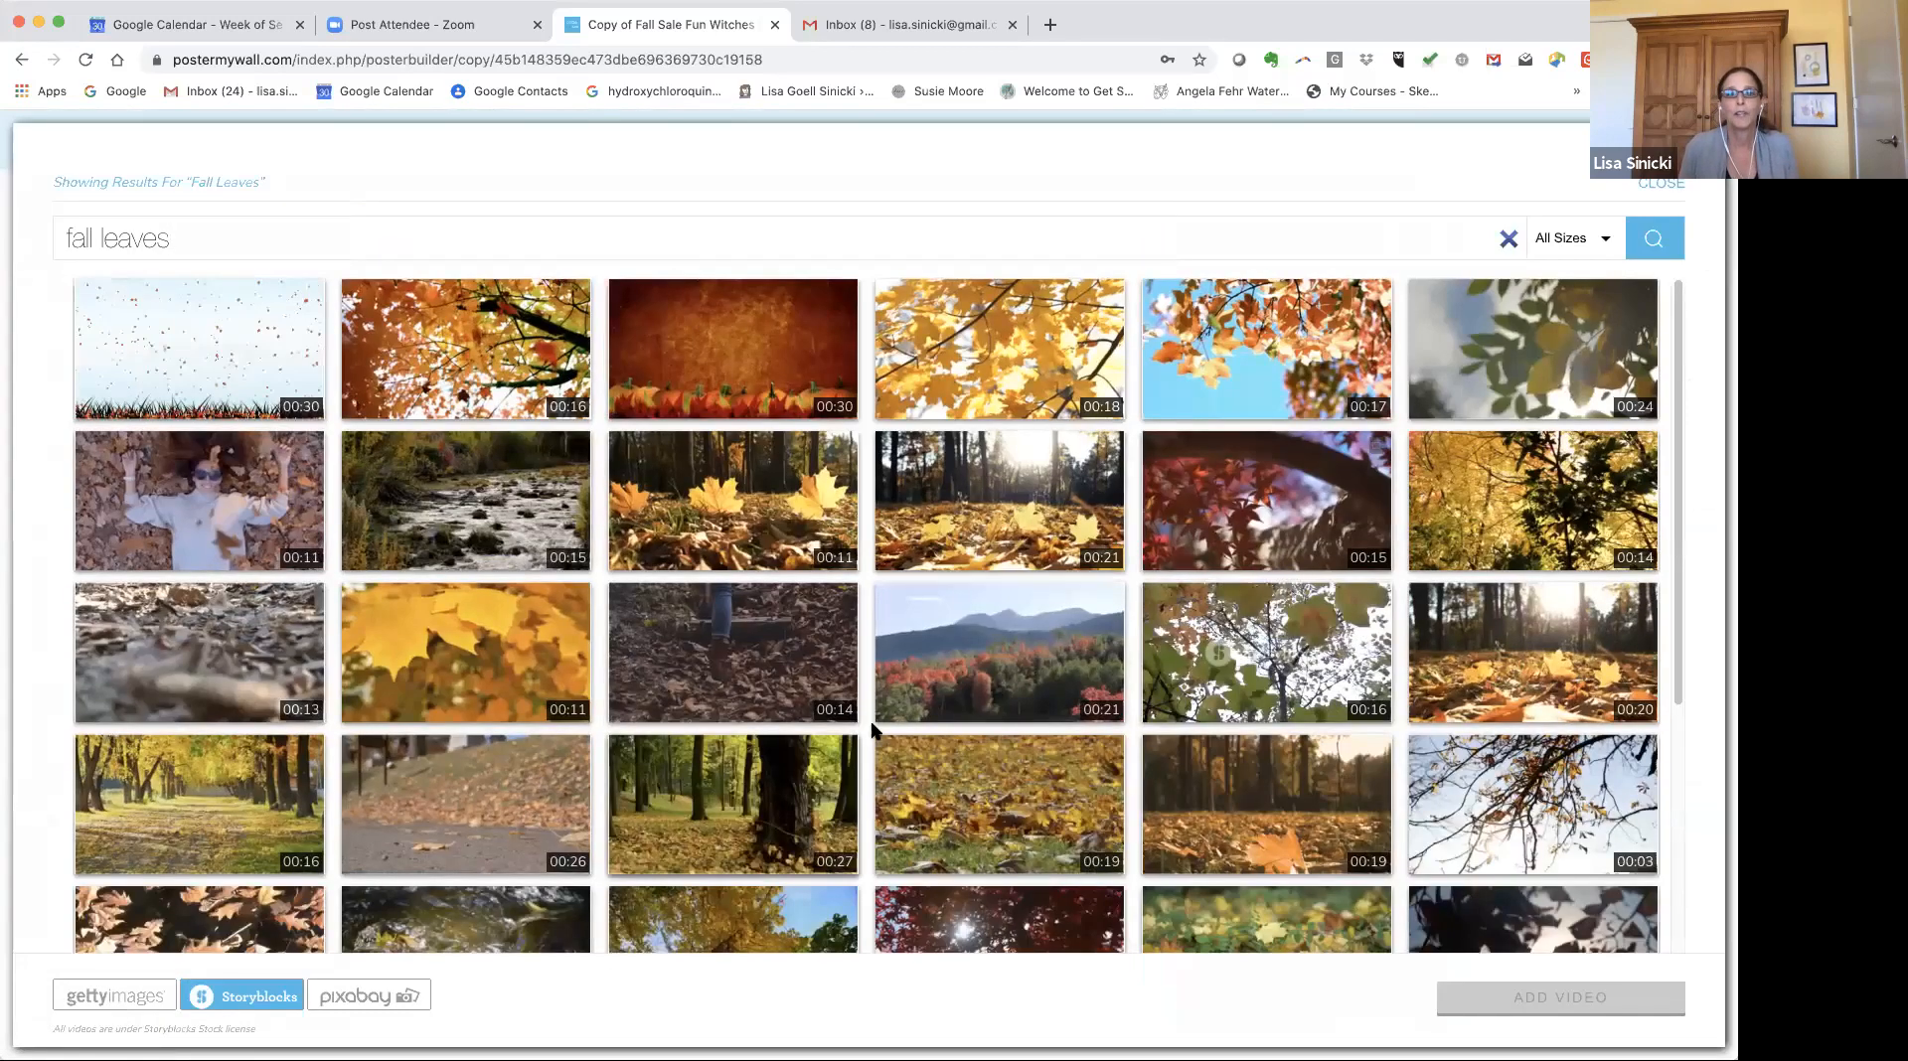
pyautogui.scroll(-5, 912, 745)
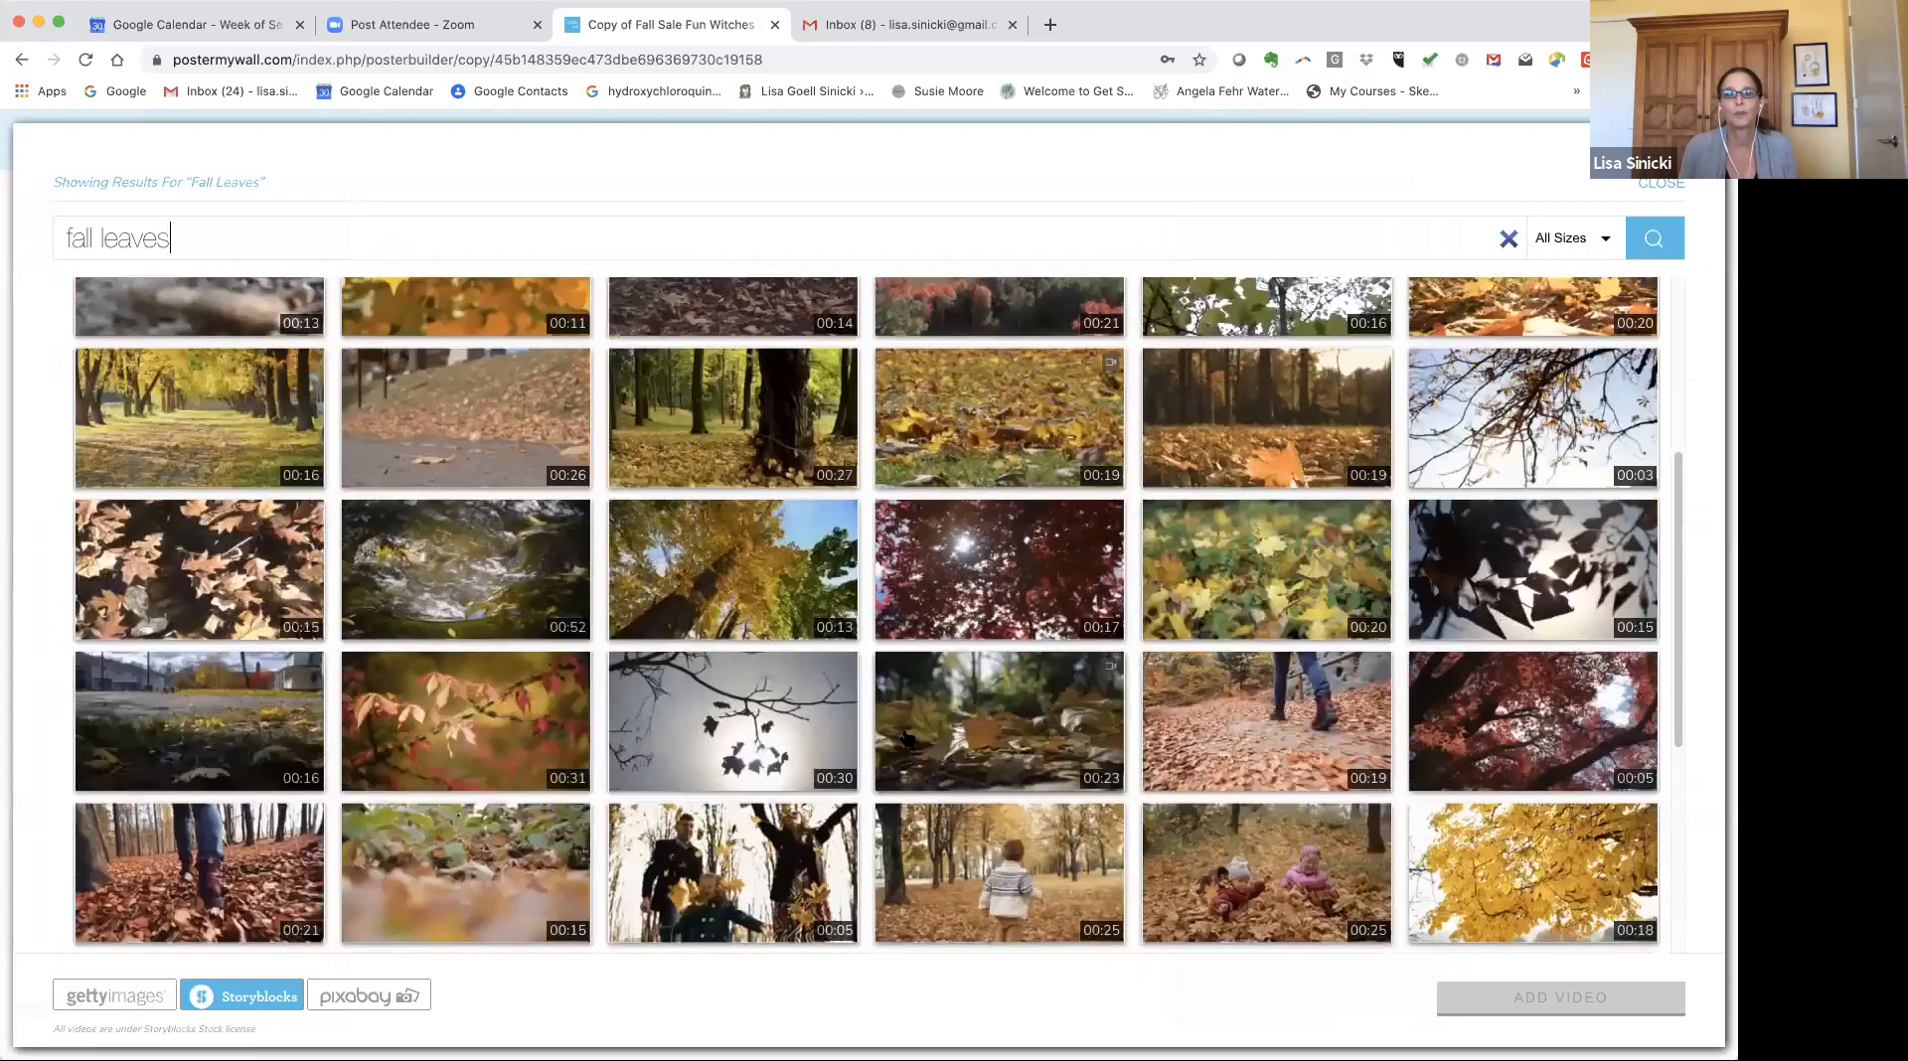
pyautogui.scroll(5, 912, 745)
pyautogui.click(175, 376)
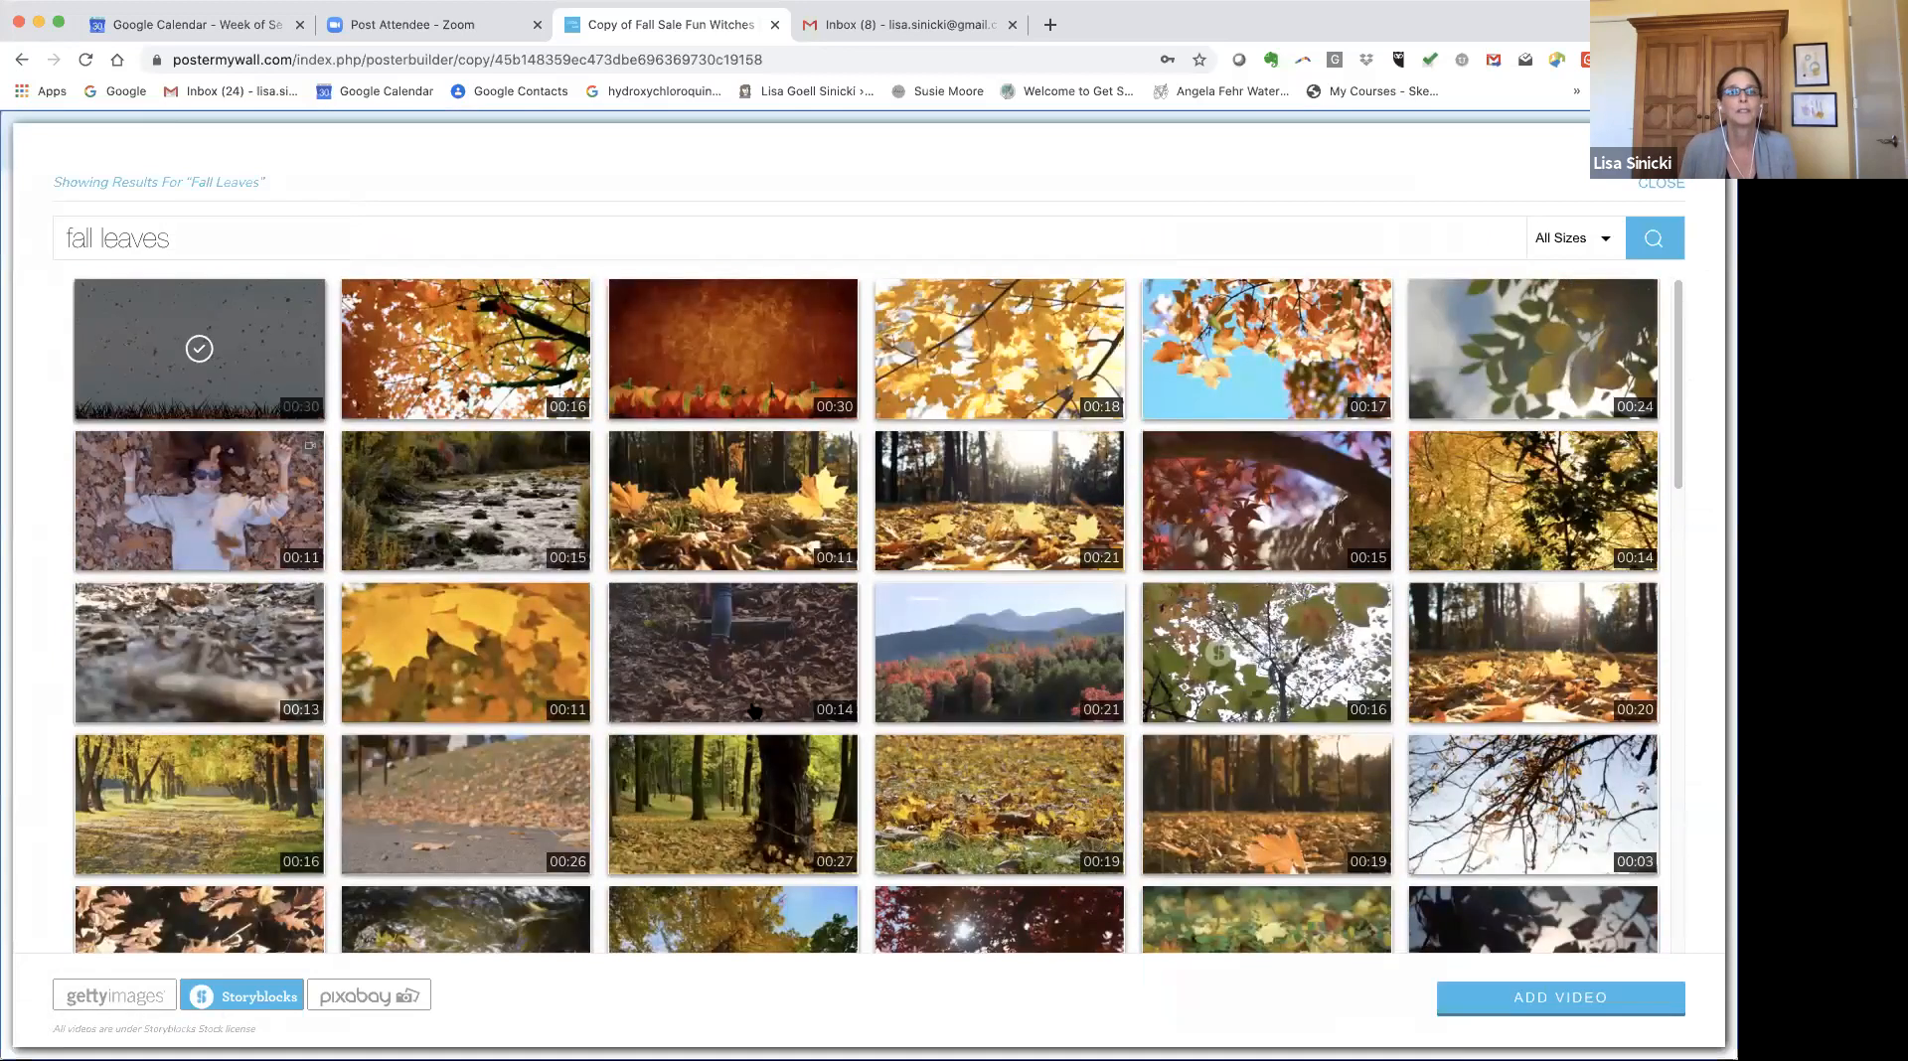
pyautogui.click(1573, 998)
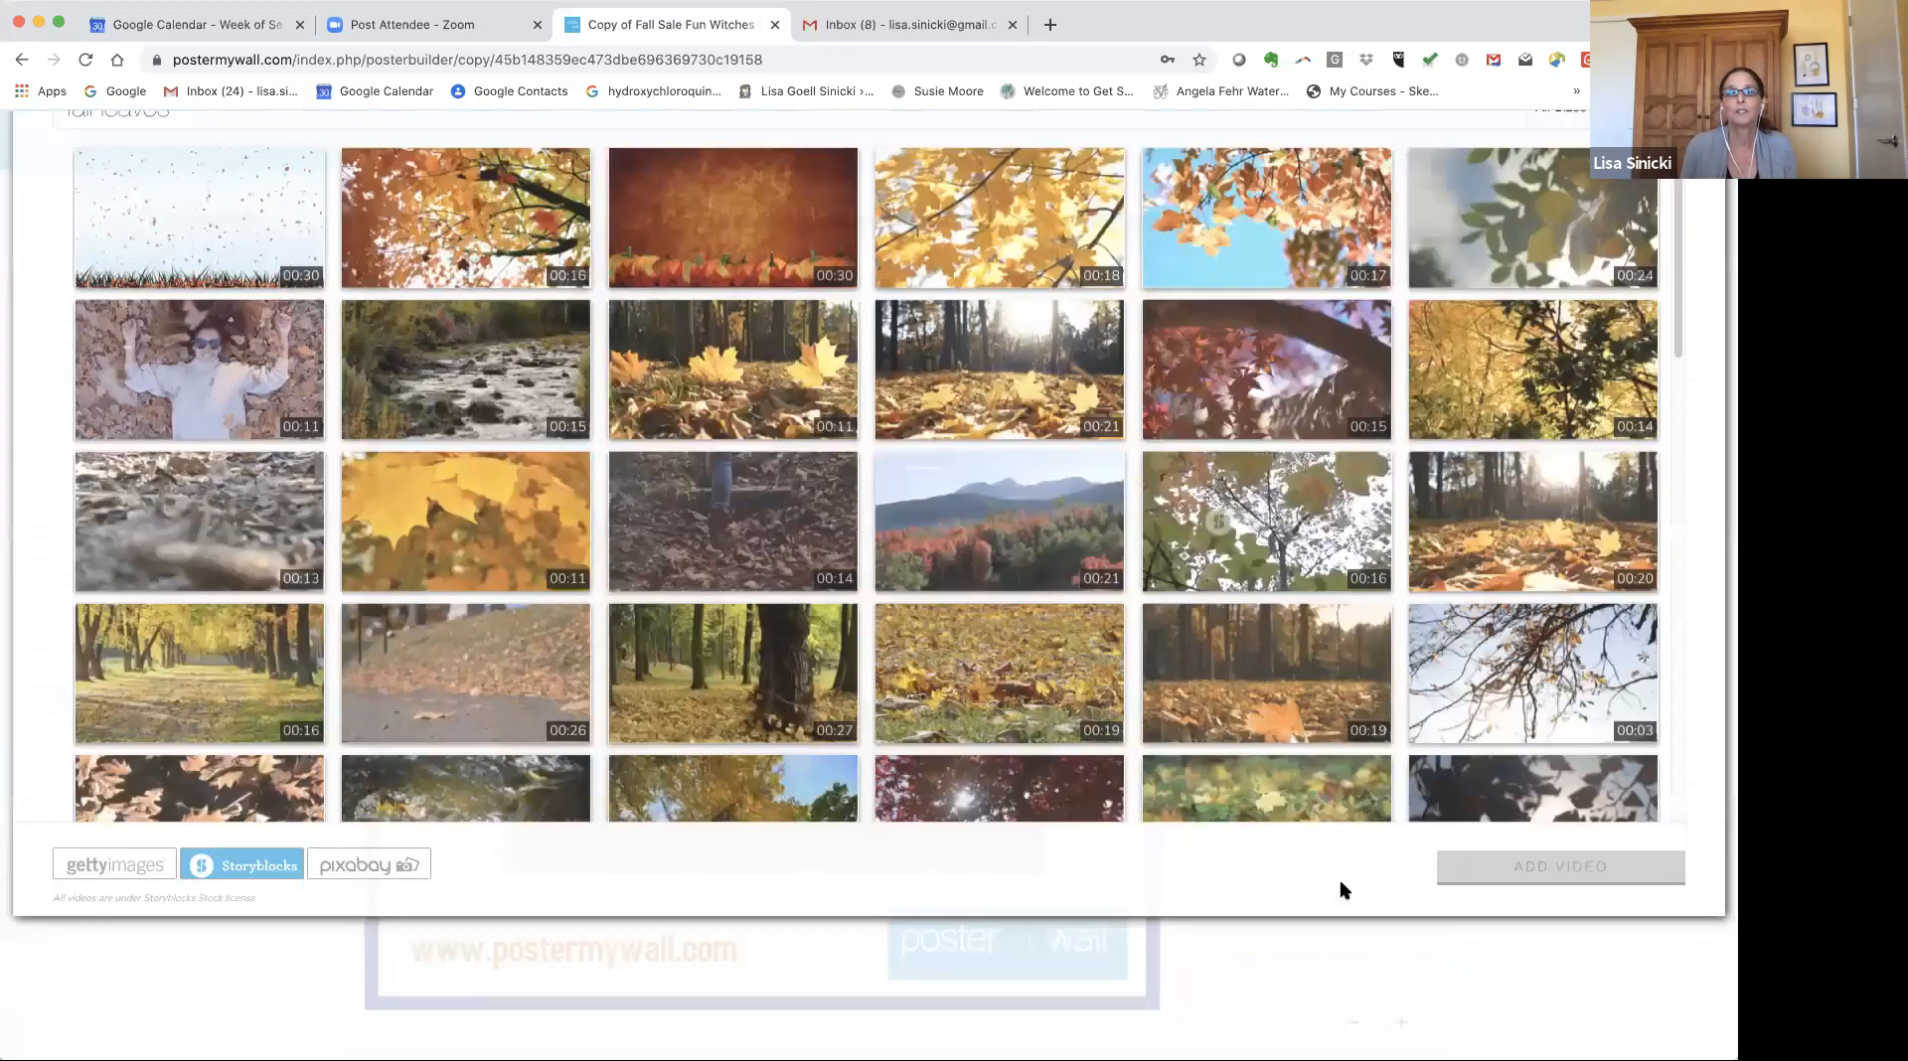
# Resize and reposition the falling leaves video on the canvas.
pyautogui.moveTo(714, 510); pyautogui.dragTo(653, 497)
pyautogui.moveTo(779, 652); pyautogui.dragTo(1179, 801)
pyautogui.moveTo(1375, 803); pyautogui.dragTo(1538, 895)
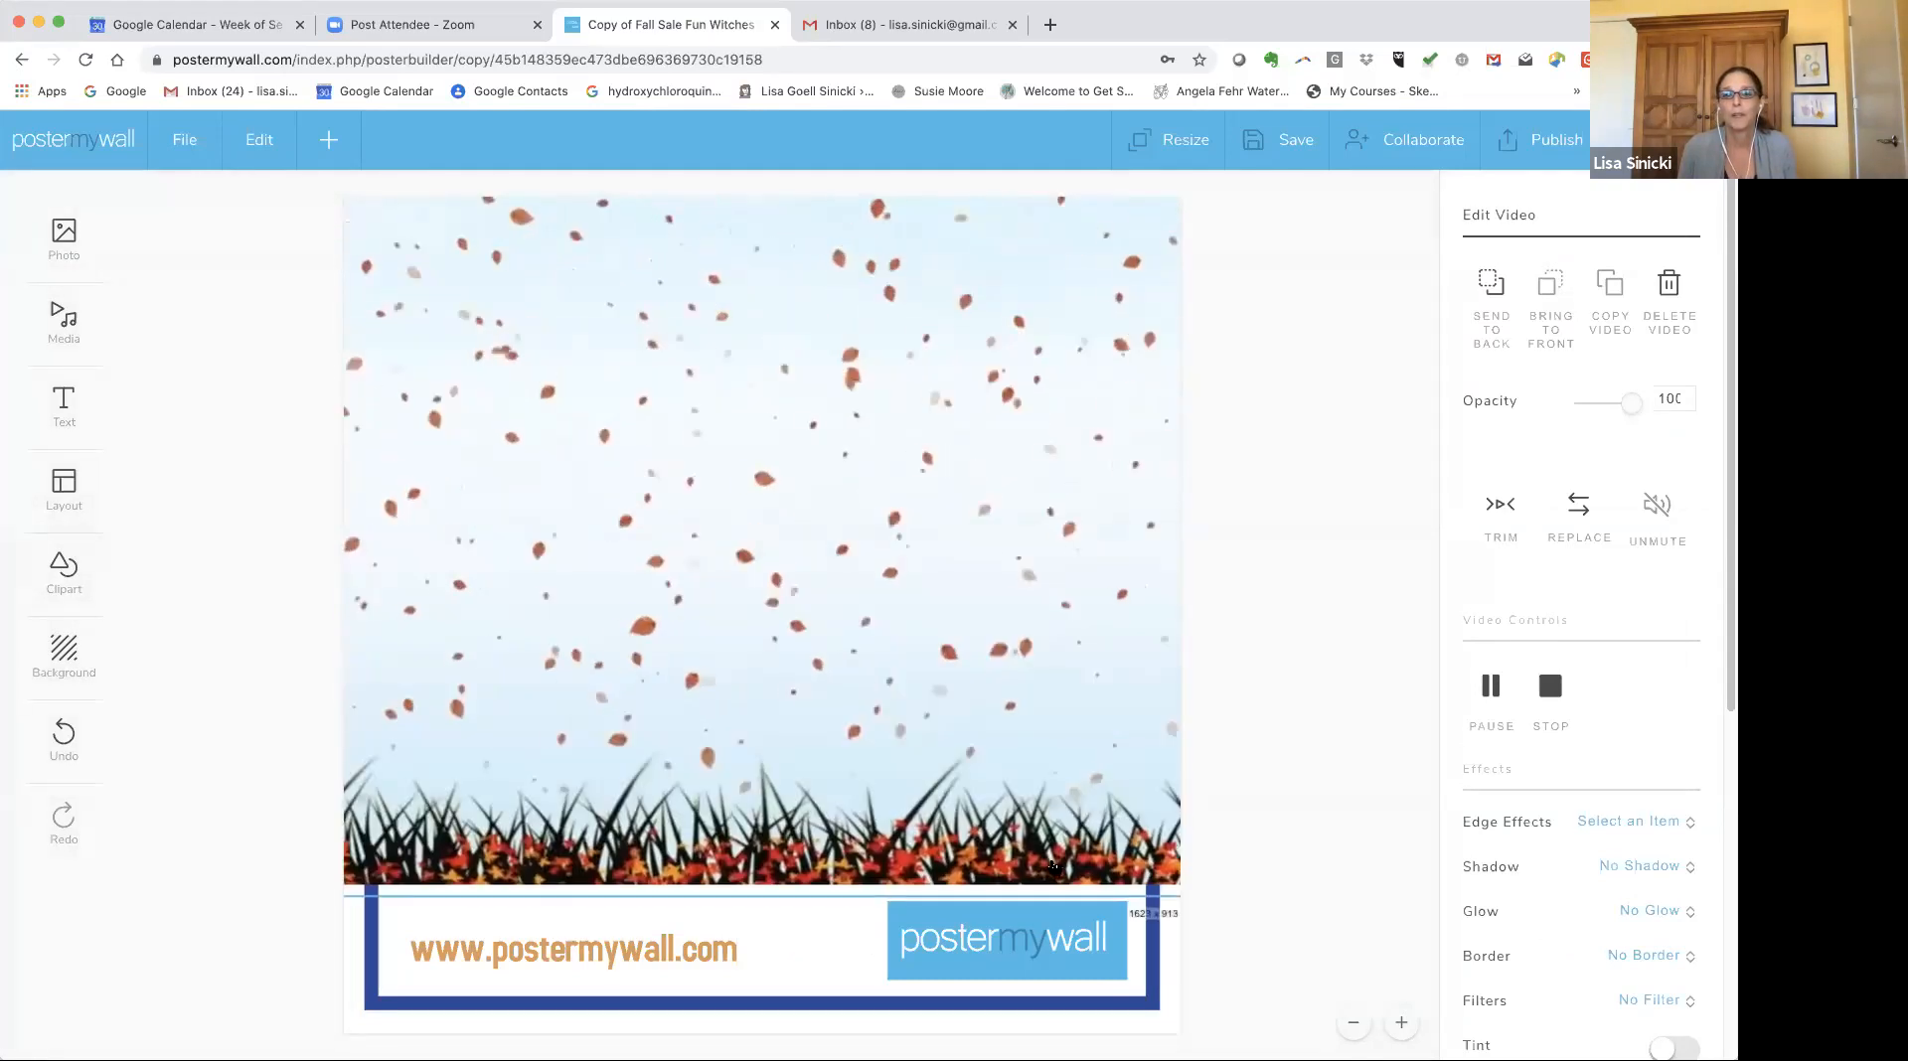
pyautogui.moveTo(907, 690); pyautogui.dragTo(480, 540)
pyautogui.moveTo(1111, 743); pyautogui.dragTo(1442, 1016)
pyautogui.moveTo(904, 686); pyautogui.dragTo(267, 813)
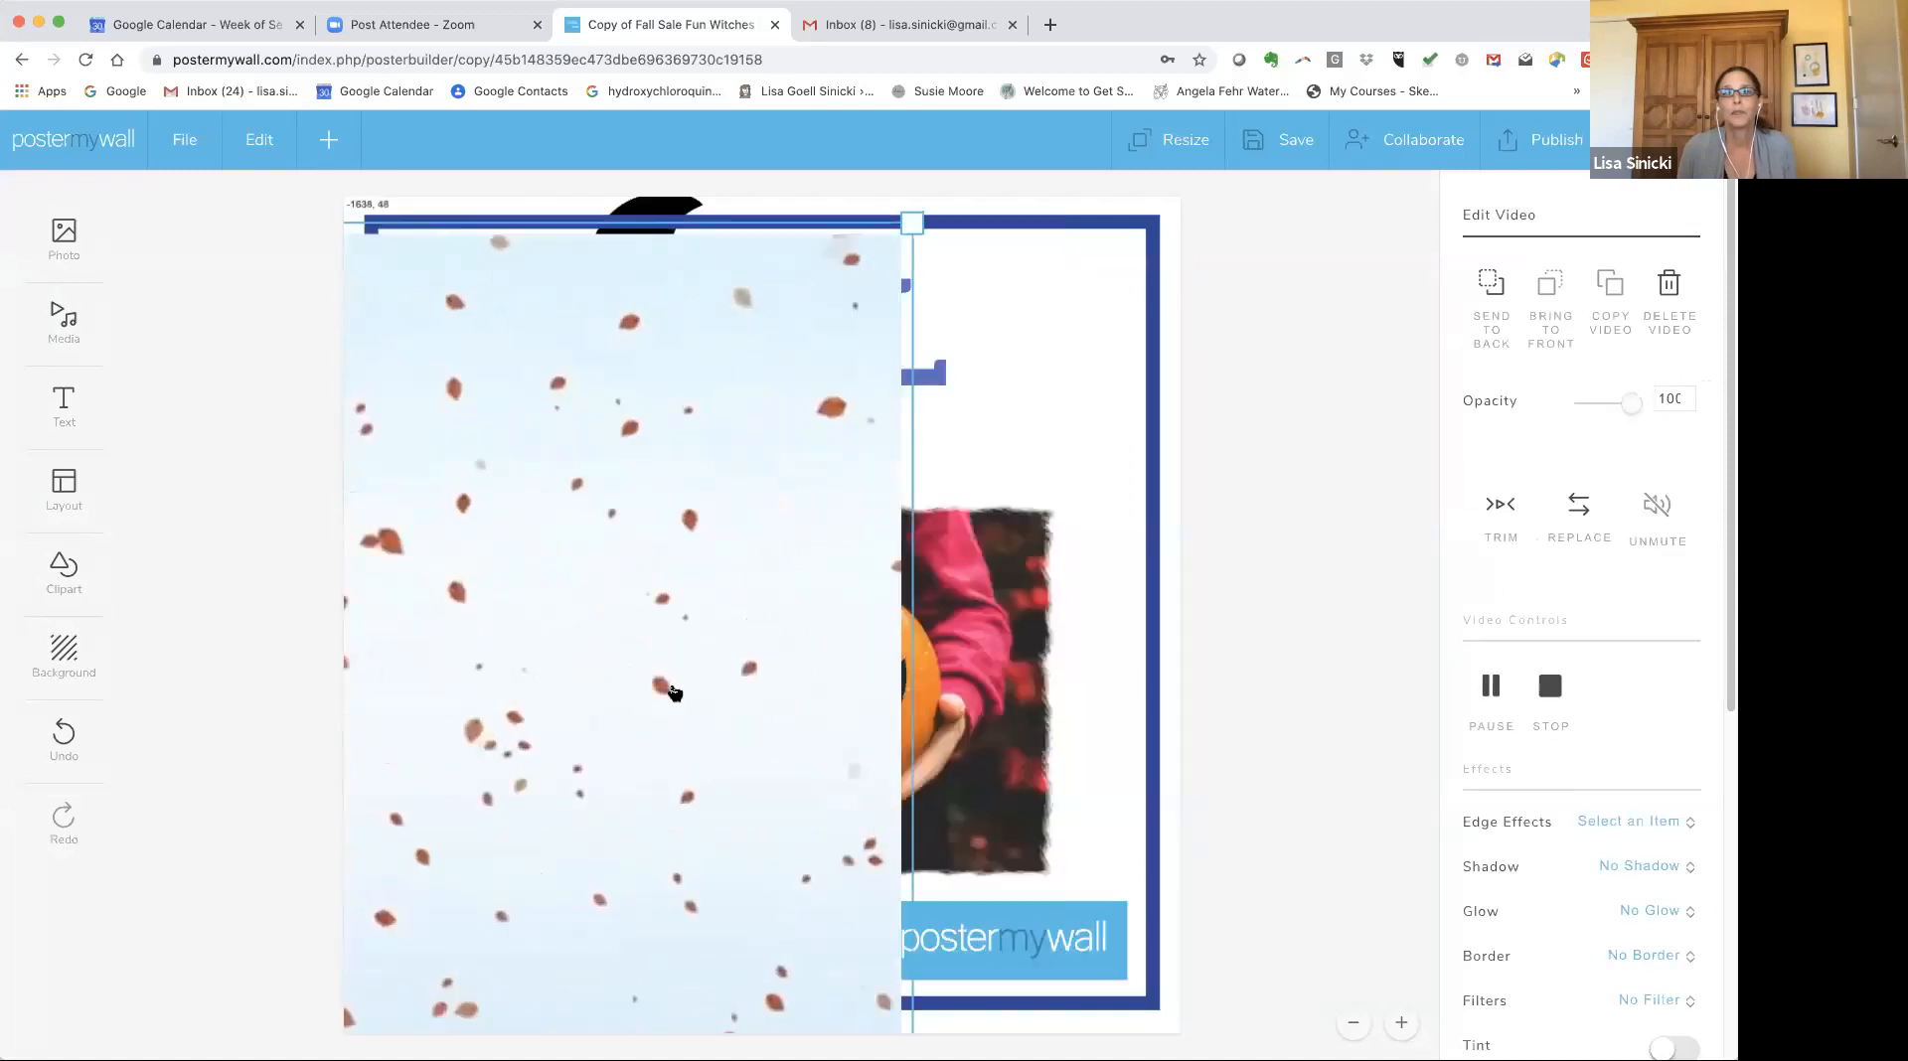
# Stretch the leaves video to cover the whole canvas and reselect it.
pyautogui.click(933, 371)
pyautogui.click(516, 358)
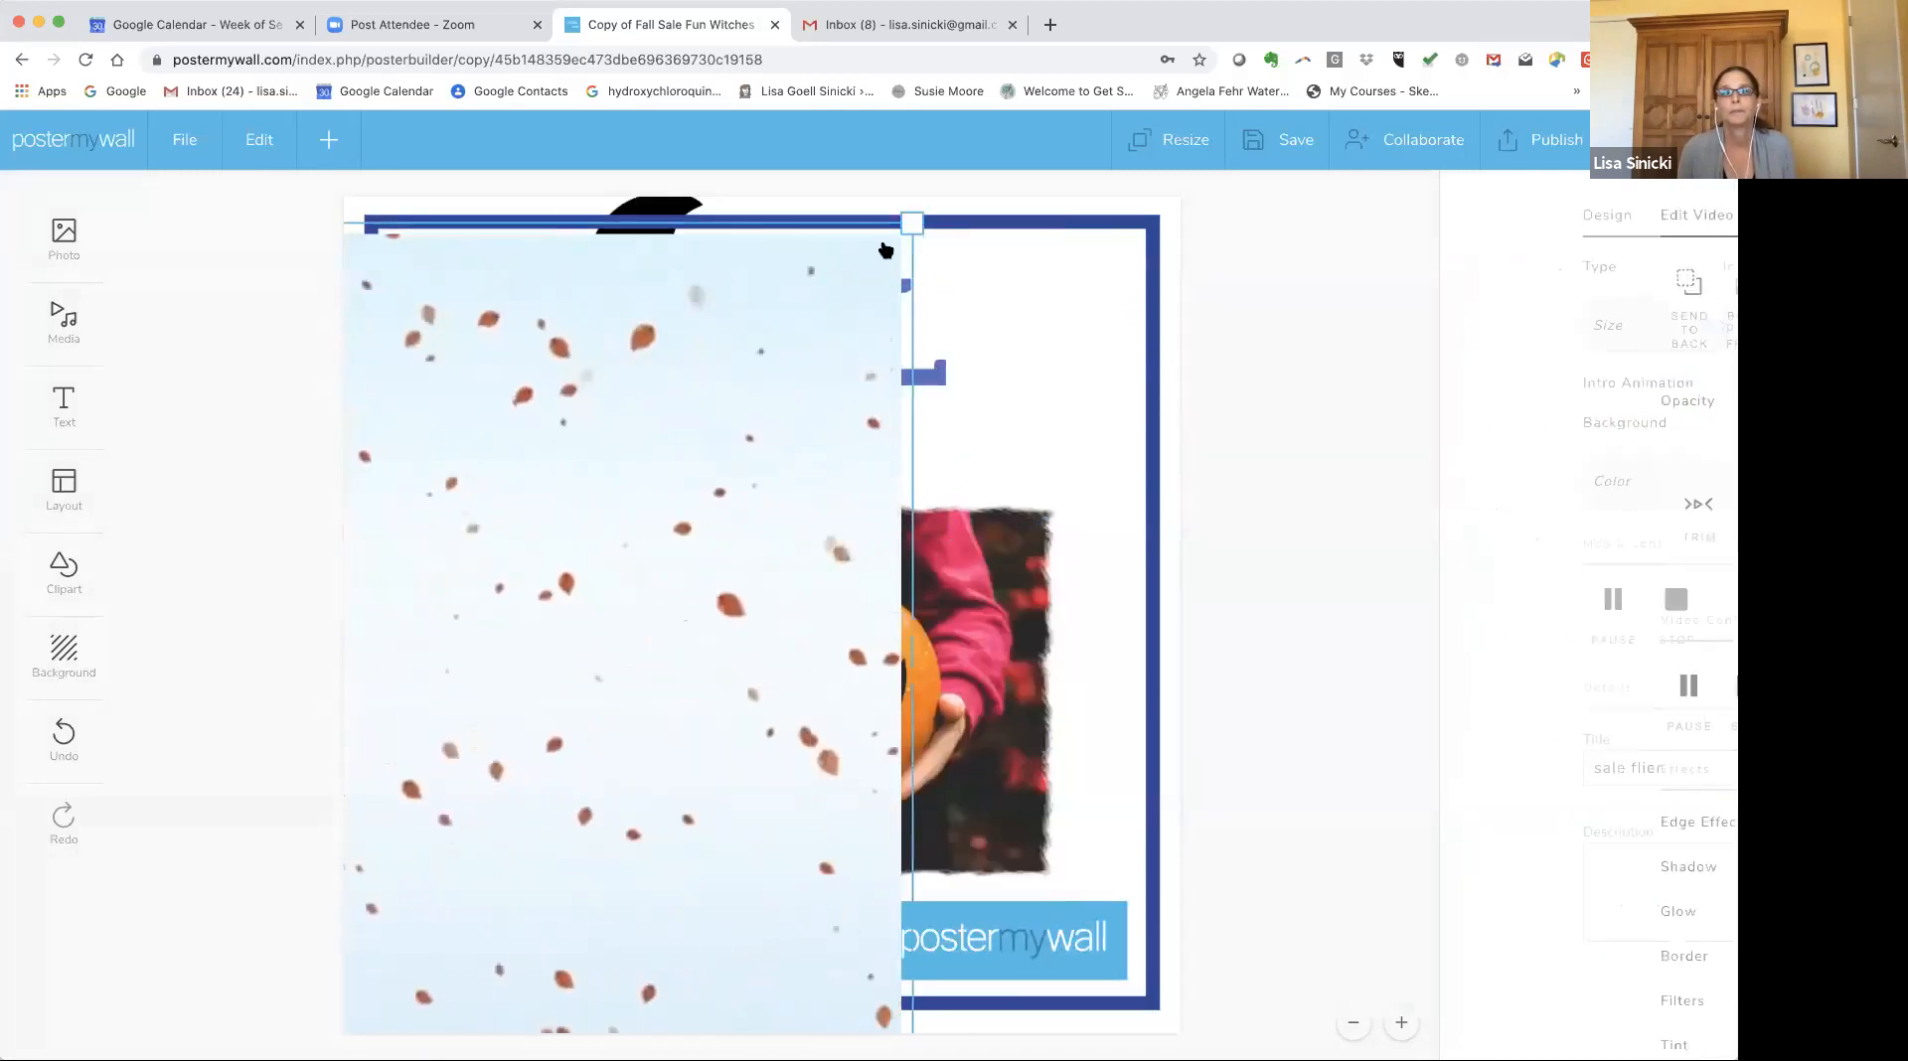
pyautogui.moveTo(912, 225); pyautogui.dragTo(1081, 204)
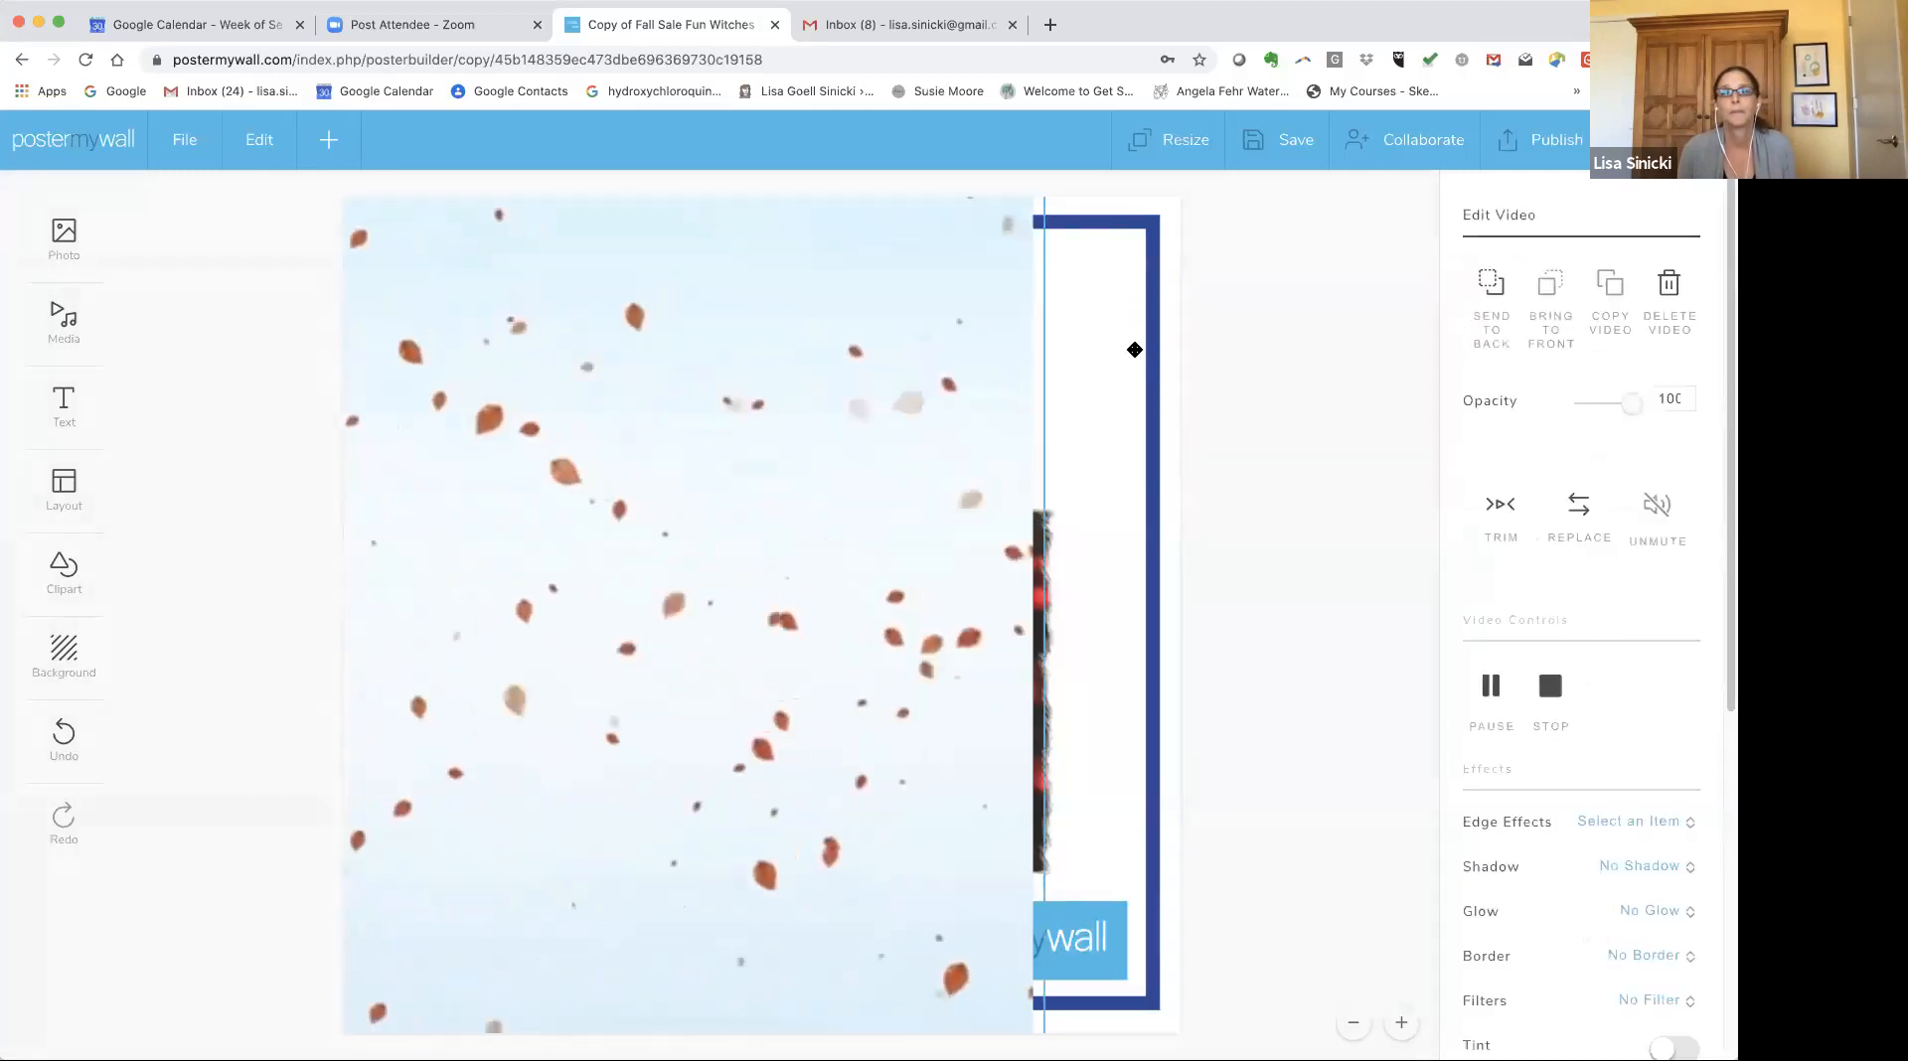
pyautogui.click(1231, 378)
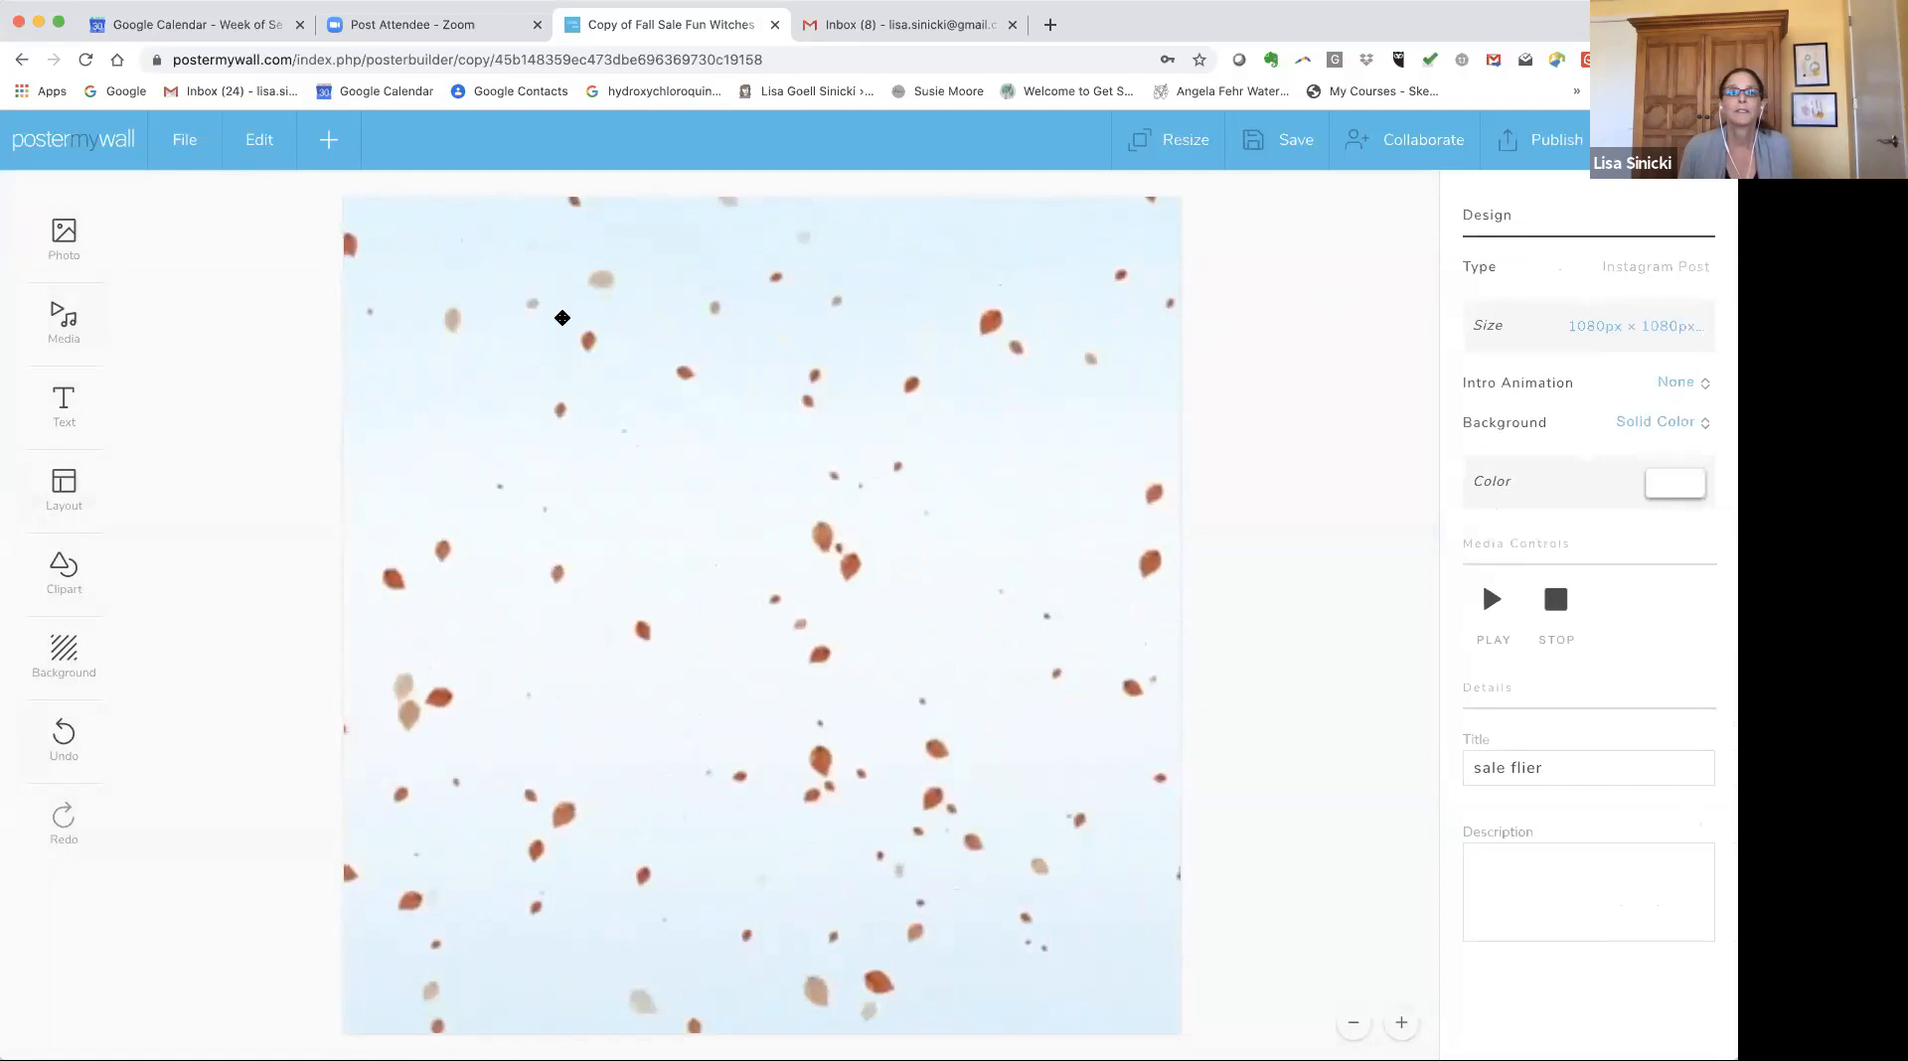
pyautogui.click(566, 324)
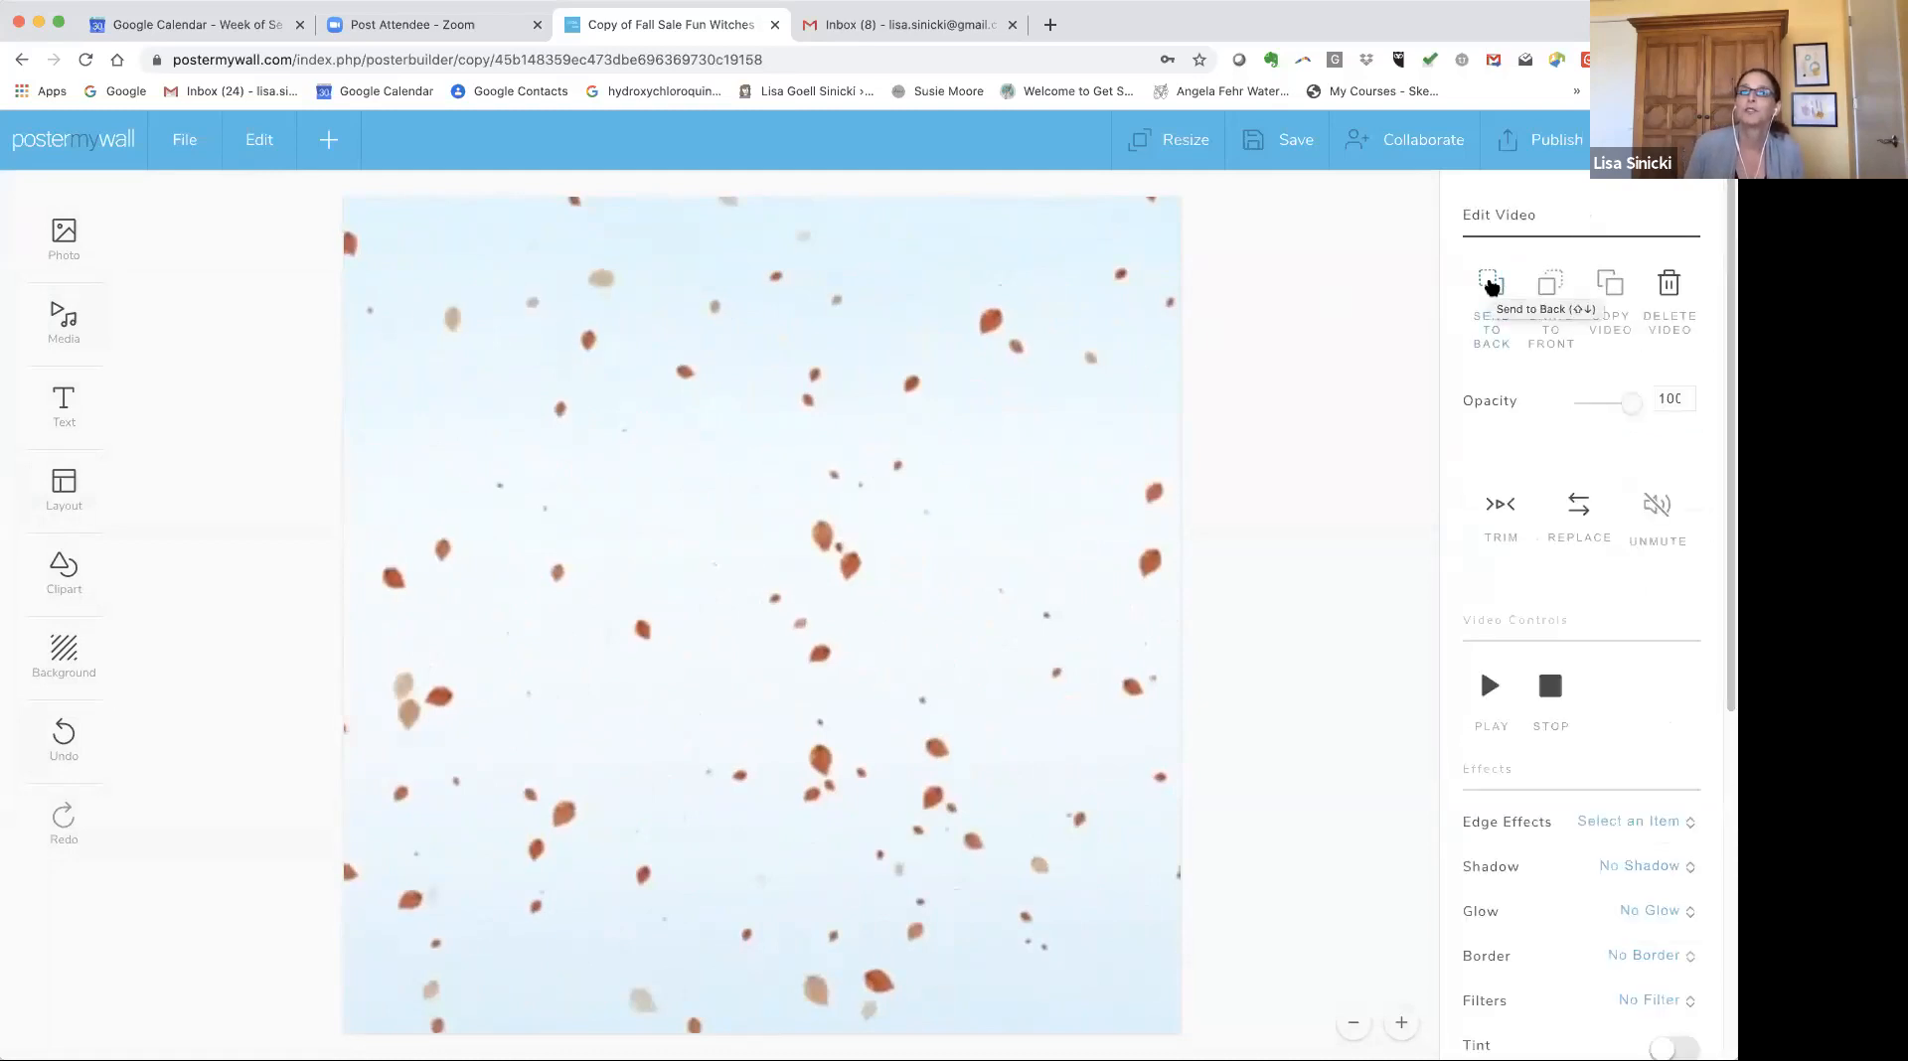
# Send the falling leaves video behind all other elements and play the preview, keeping its opacity at 100.
pyautogui.click(1490, 286)
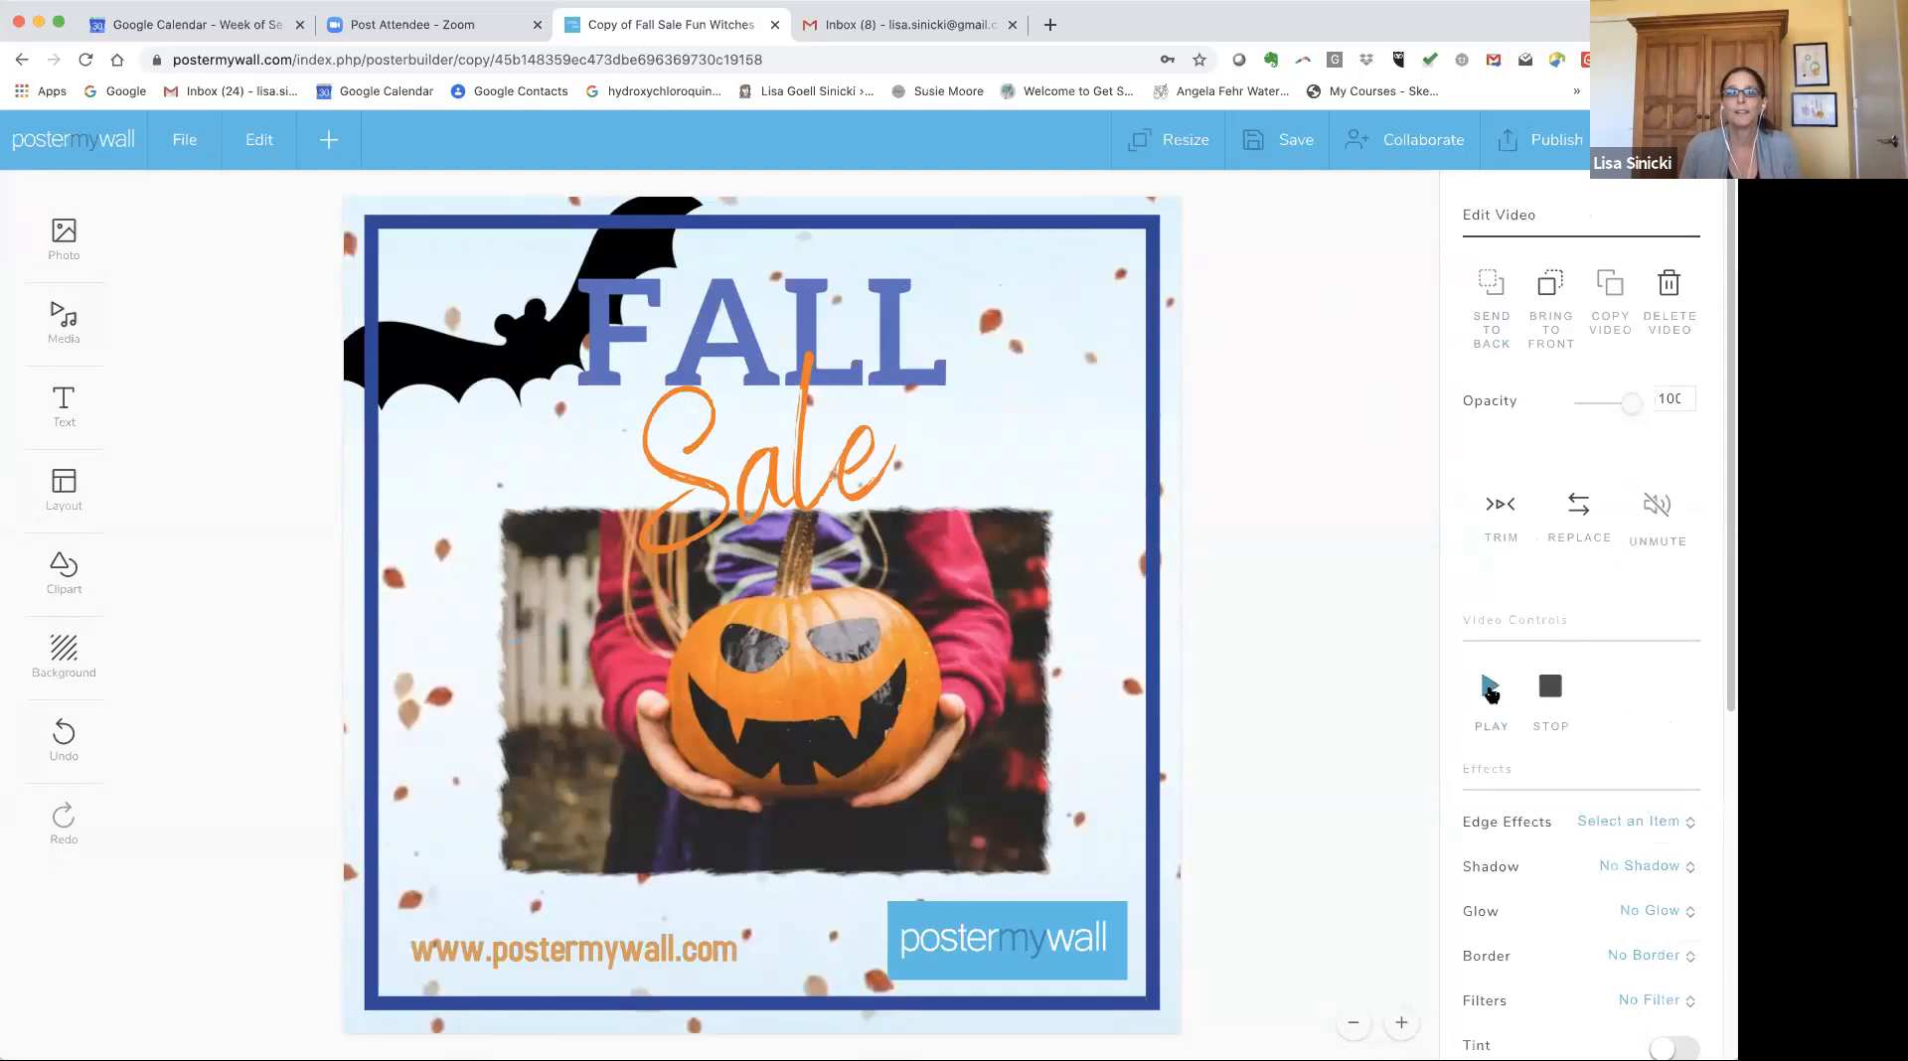
pyautogui.click(1491, 691)
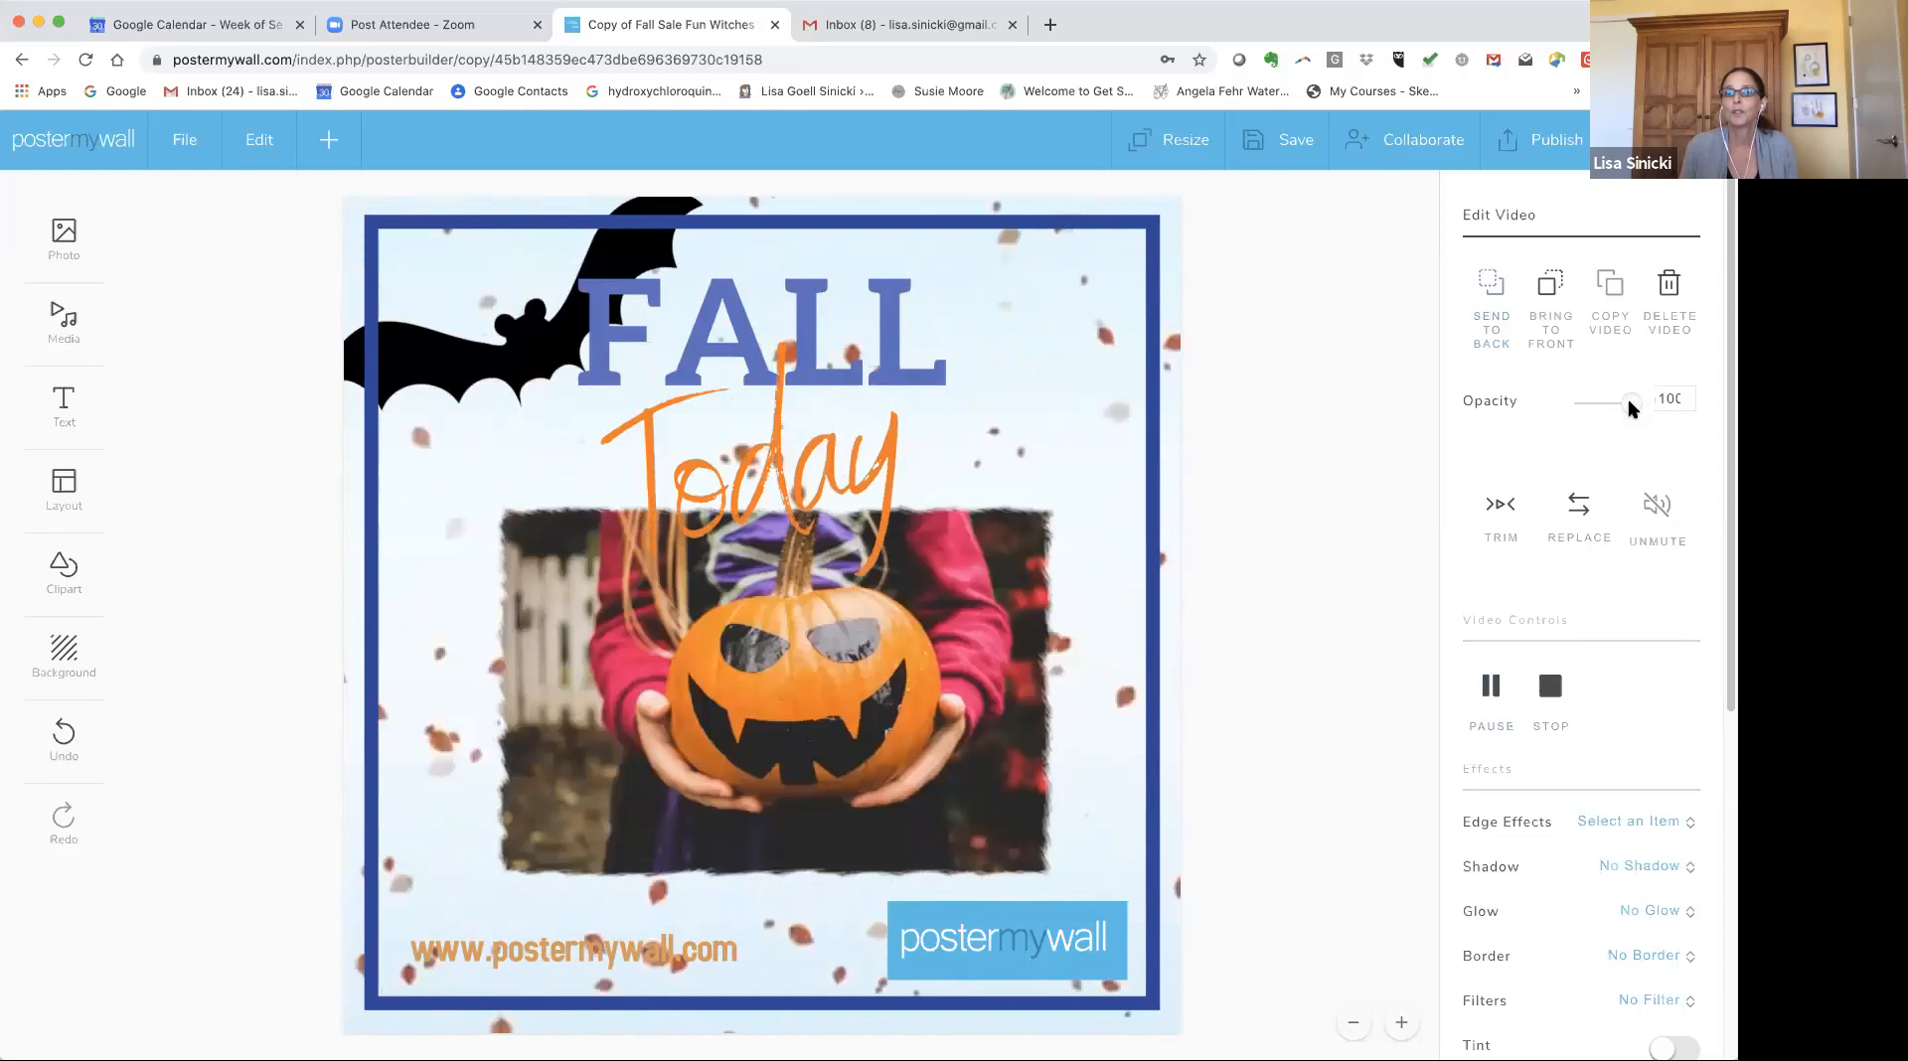
pyautogui.click(1601, 402)
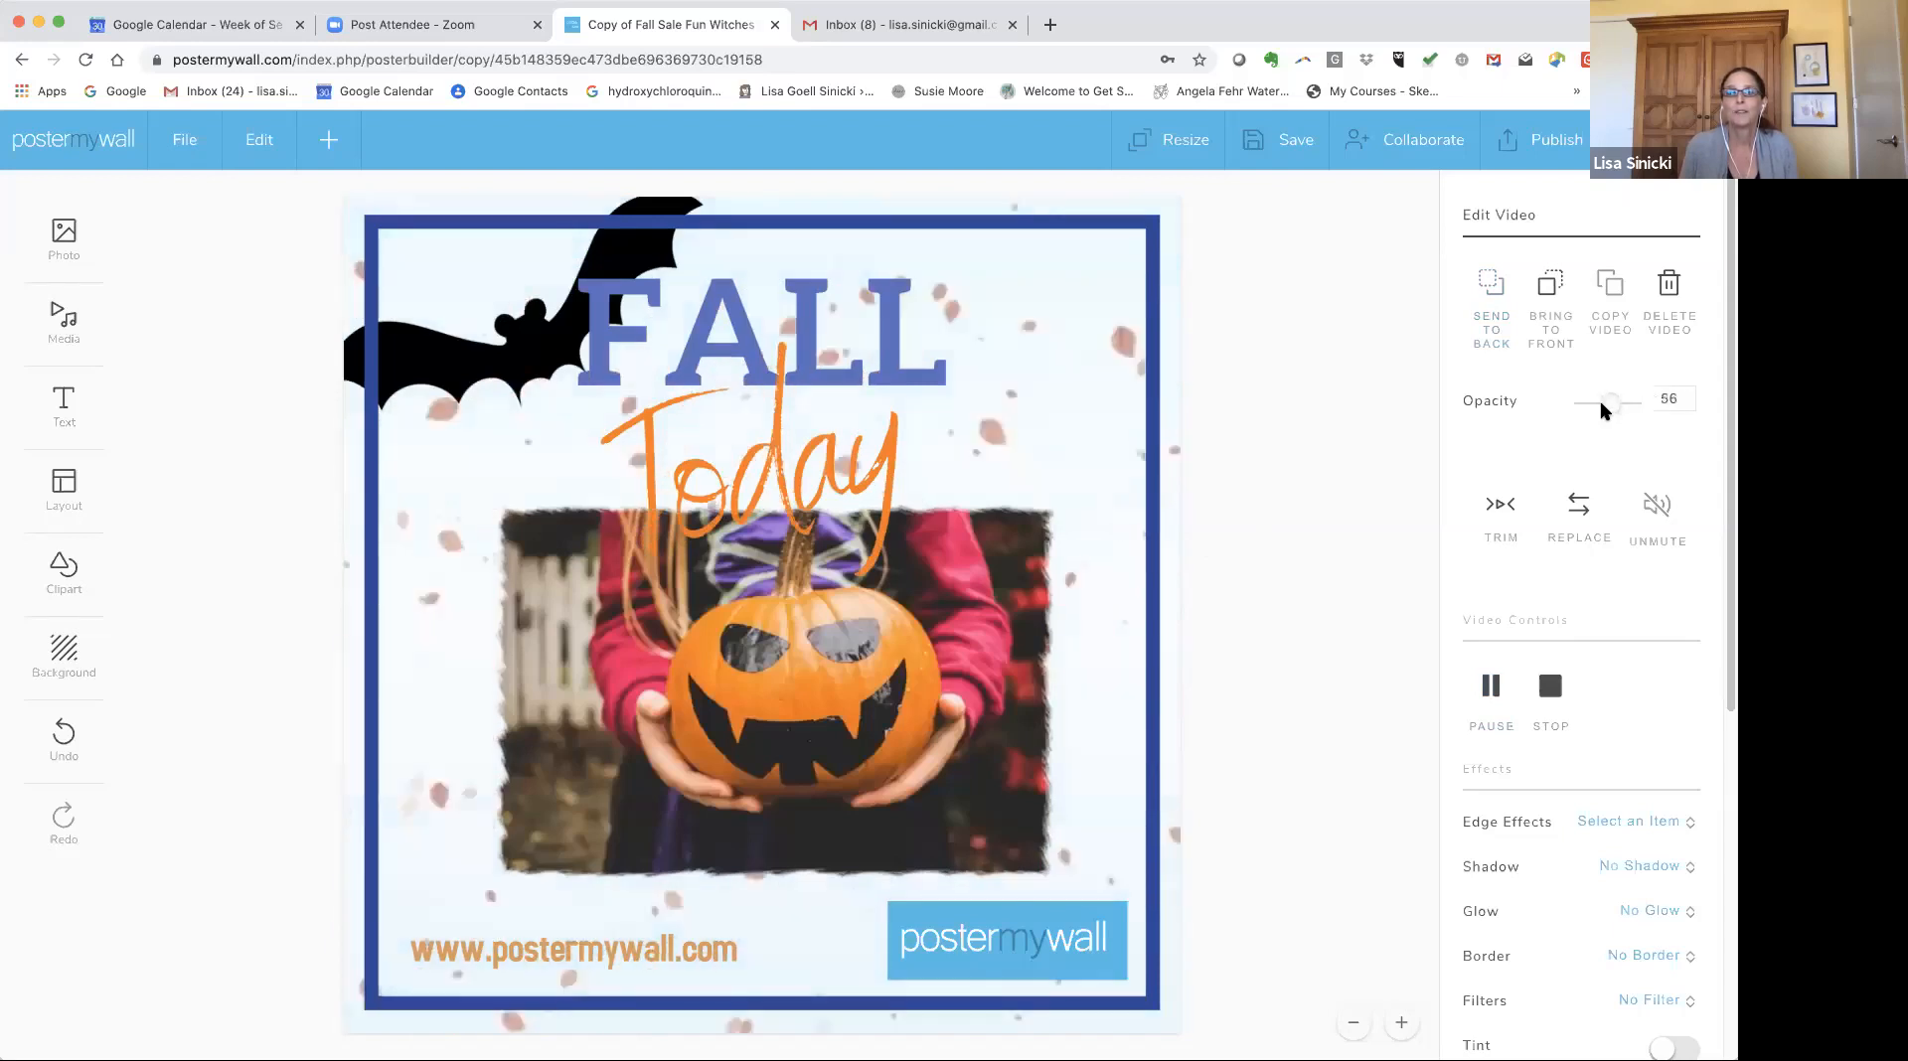
pyautogui.moveTo(1602, 402); pyautogui.dragTo(1652, 402)
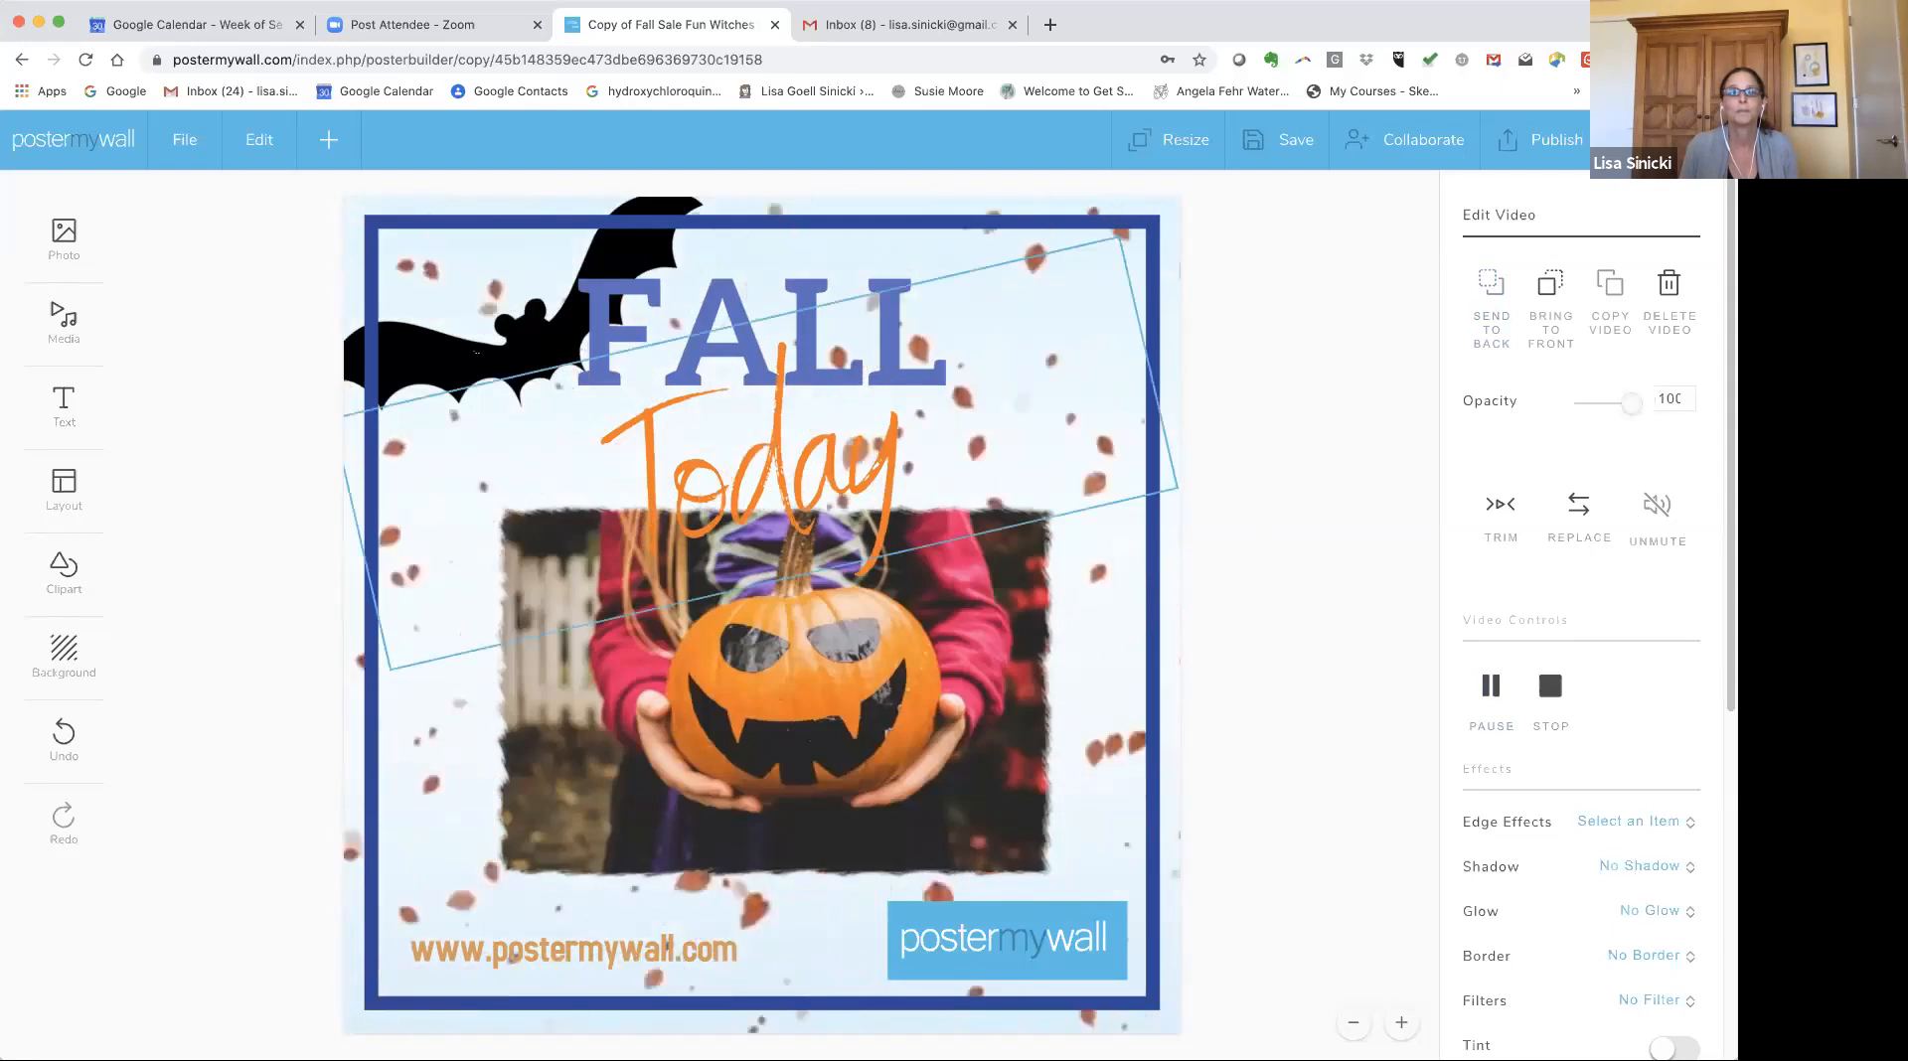
# Reselect the leaves video among the canvas elements and flip it vertically.
pyautogui.click(1153, 383)
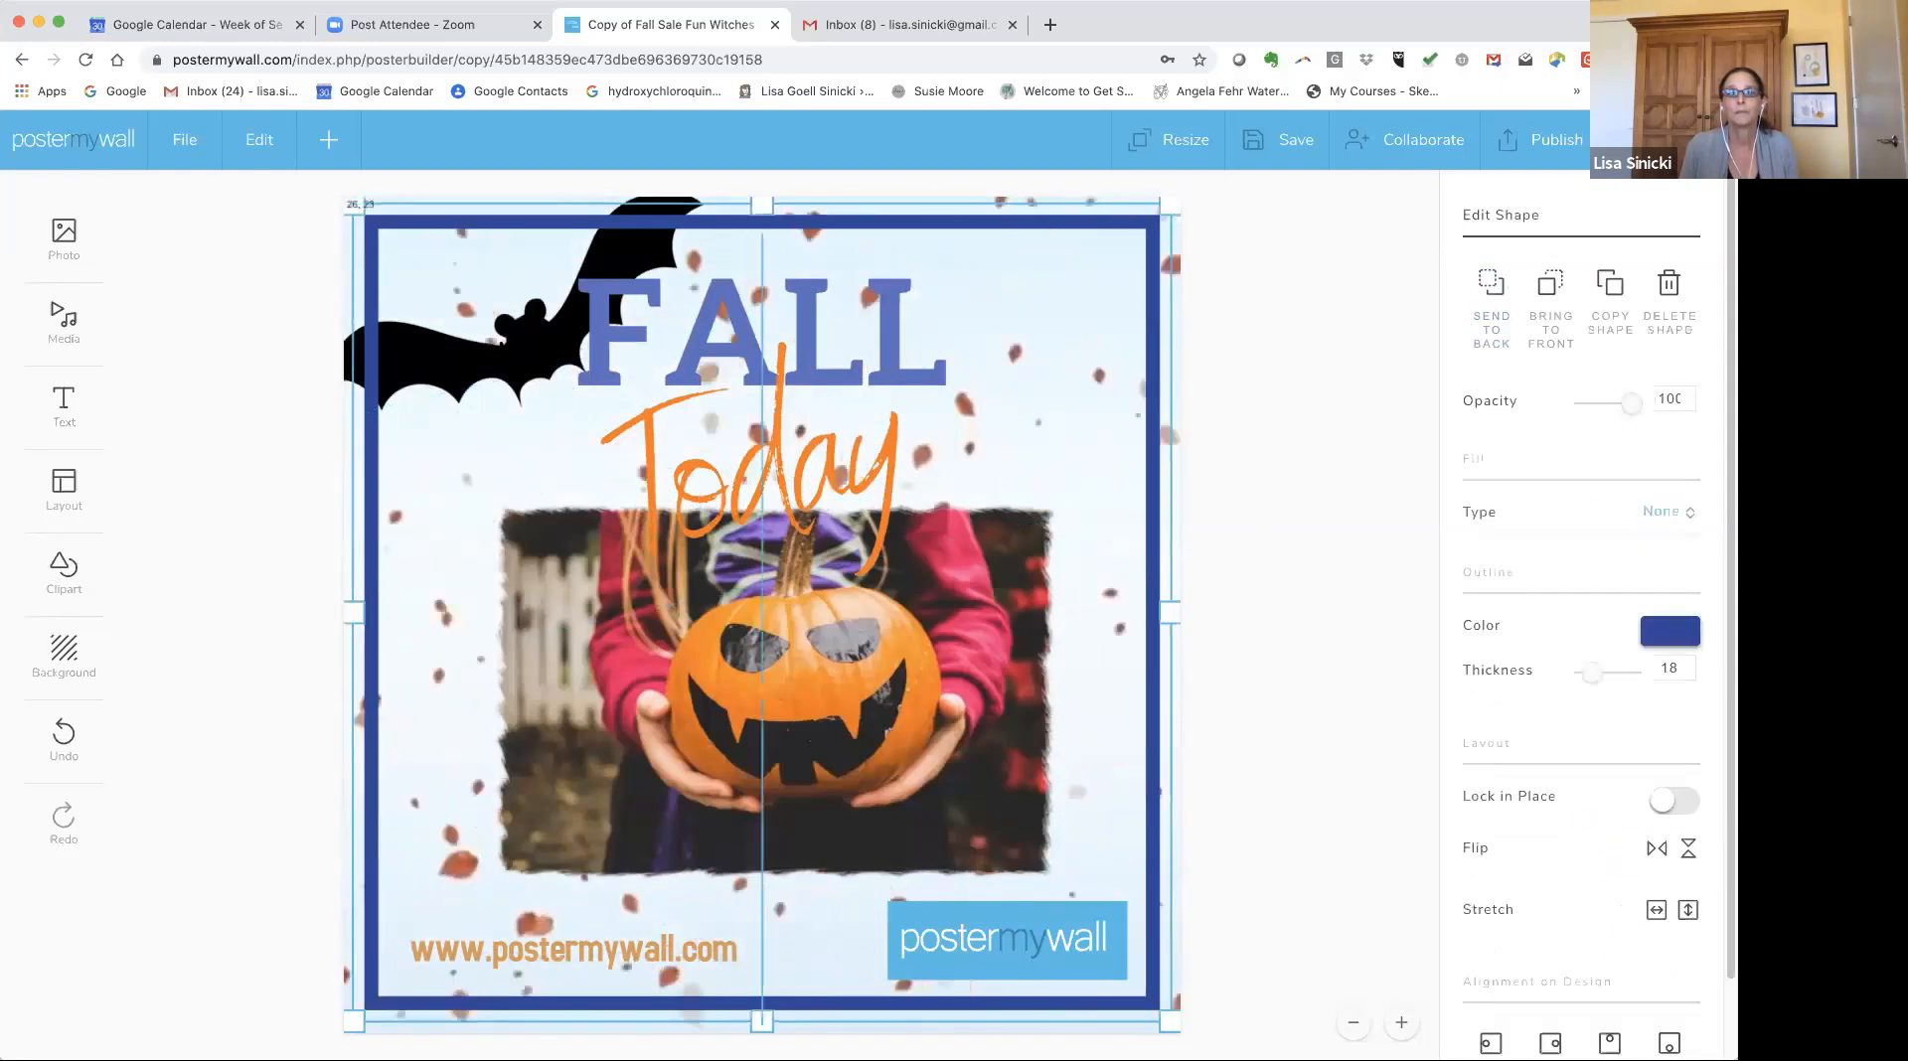
pyautogui.moveTo(1153, 384); pyautogui.dragTo(1153, 388)
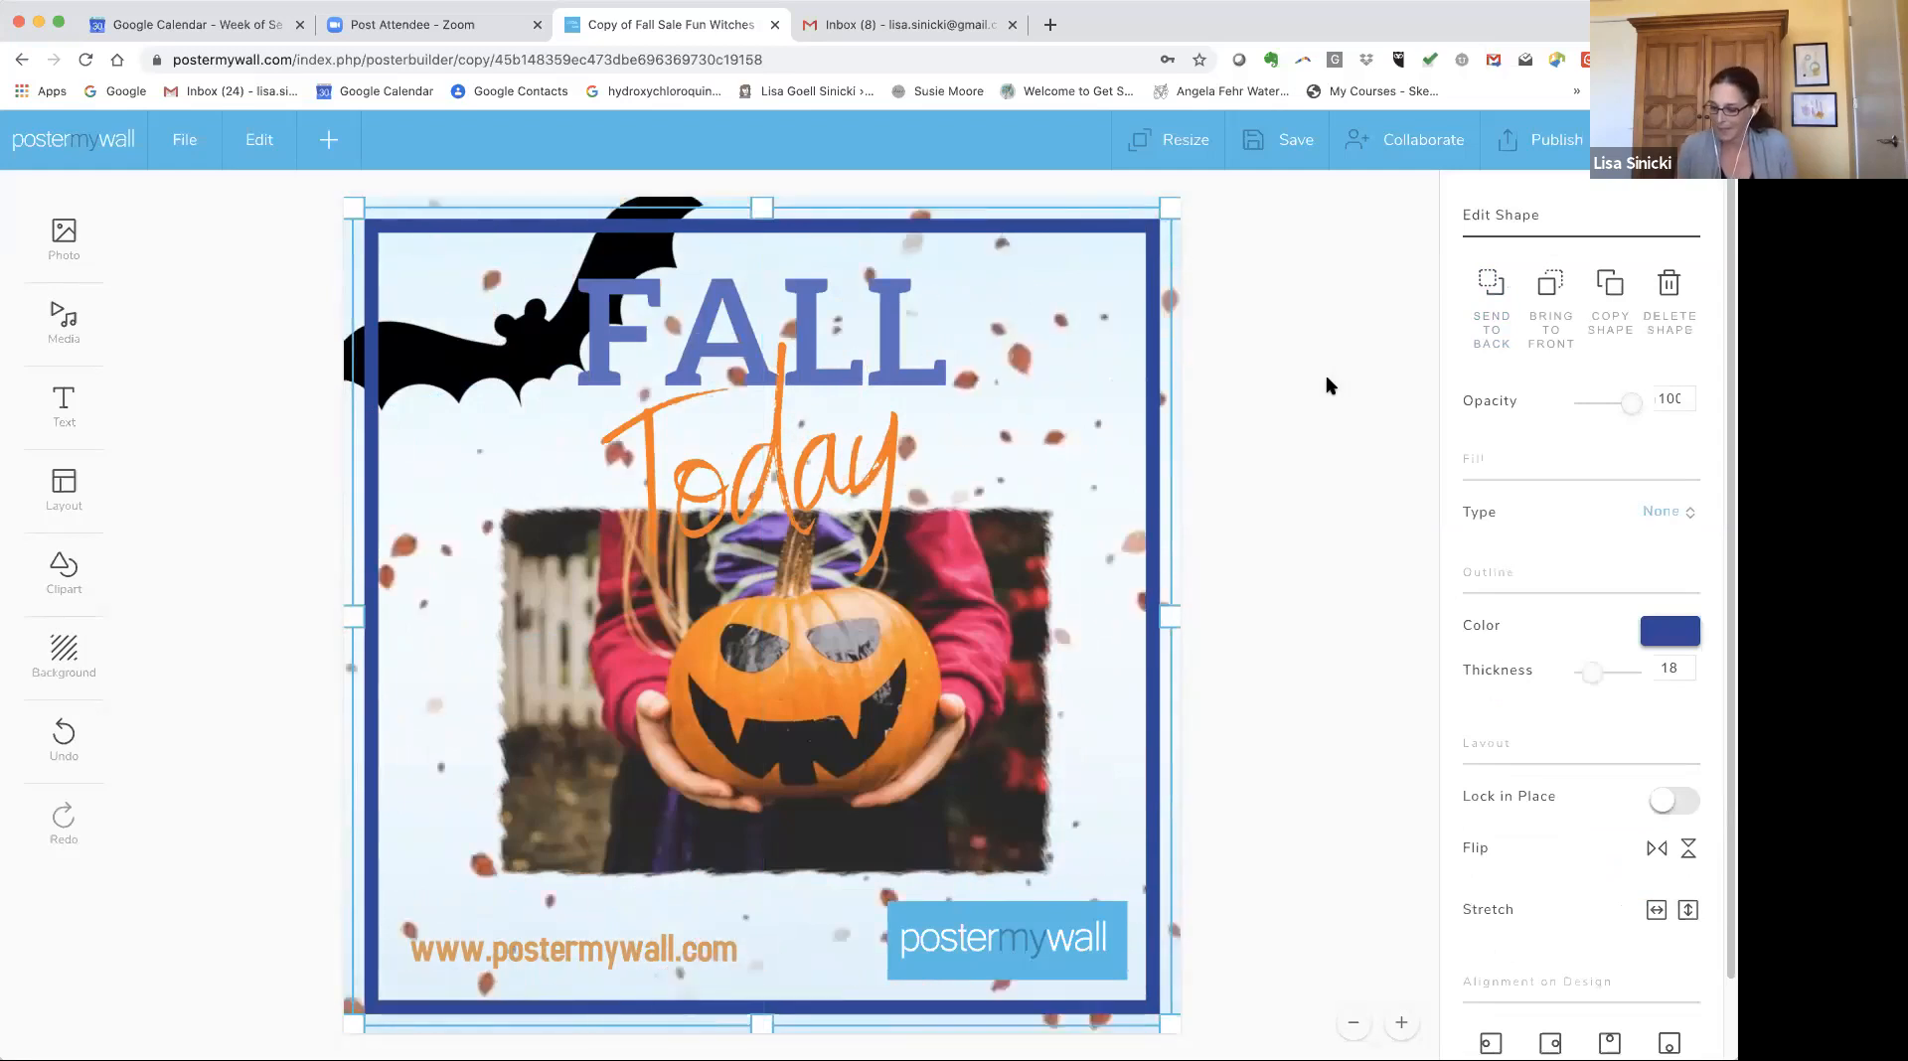
pyautogui.click(1326, 374)
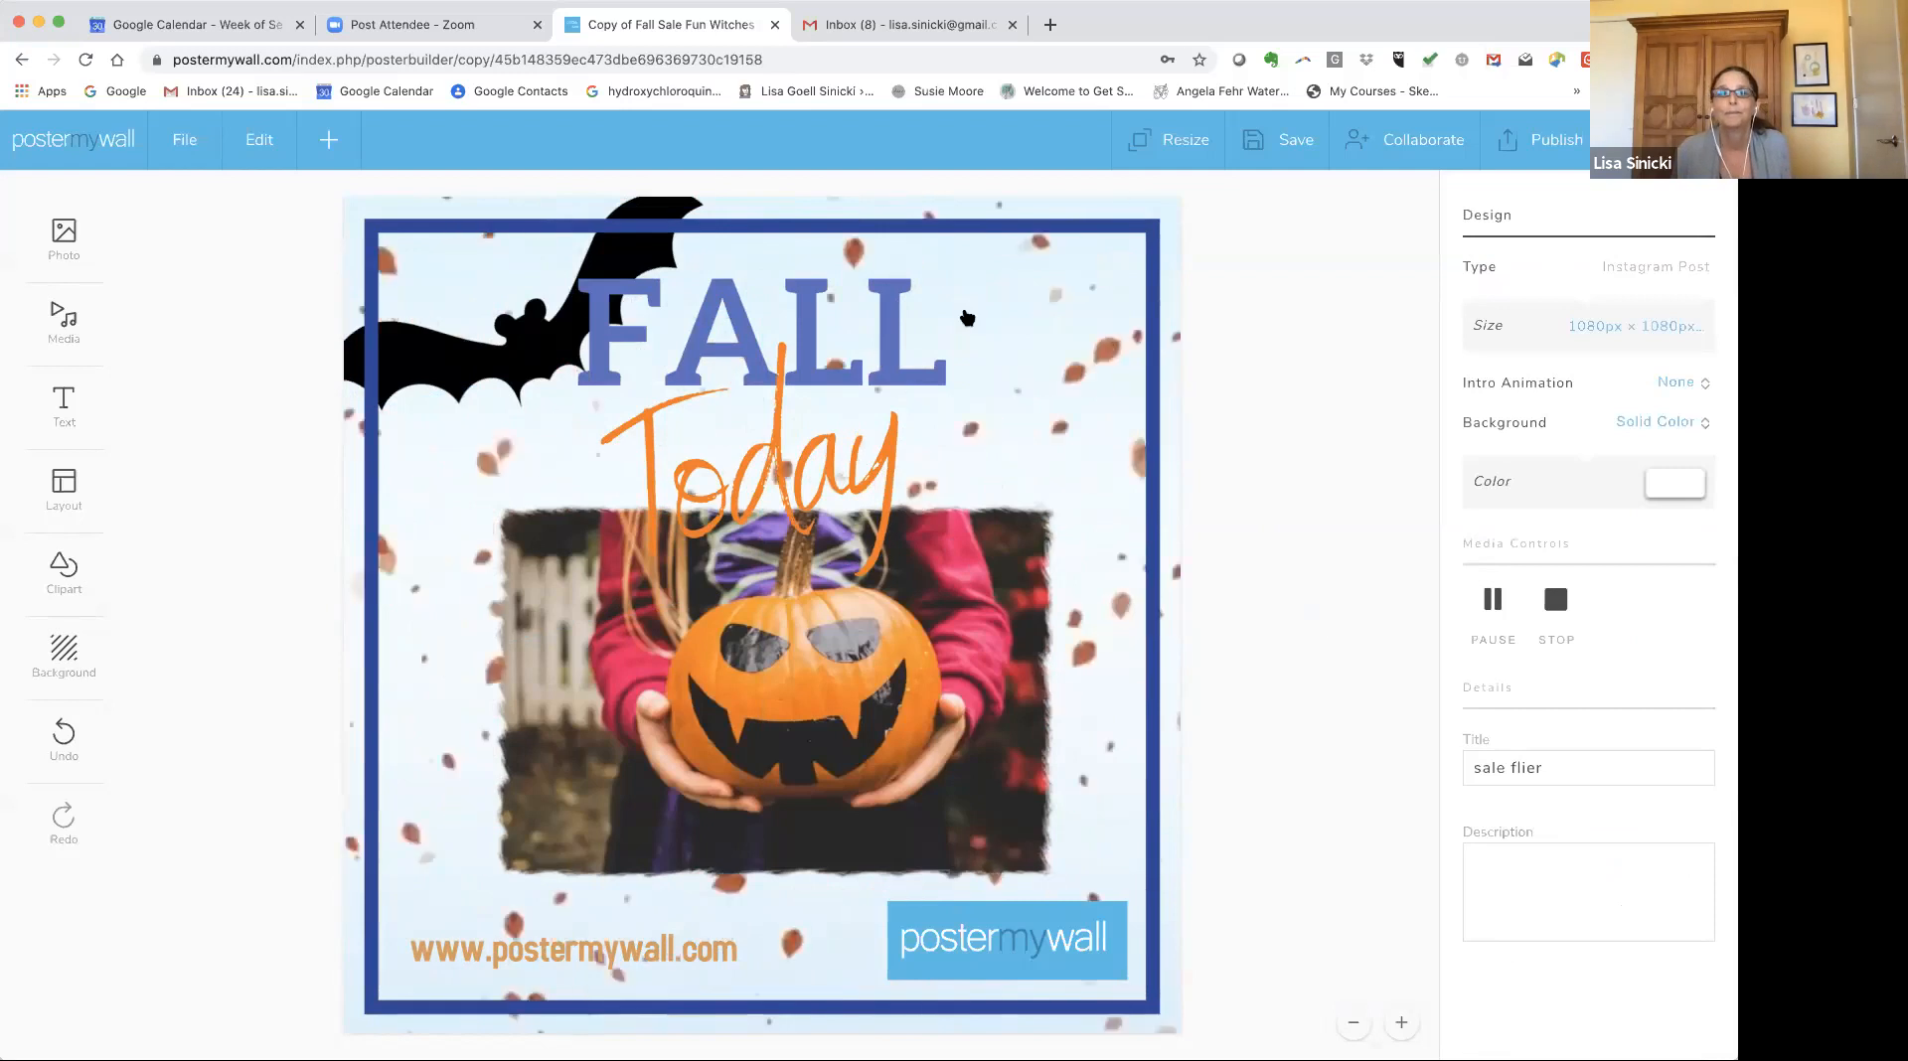
pyautogui.click(1174, 209)
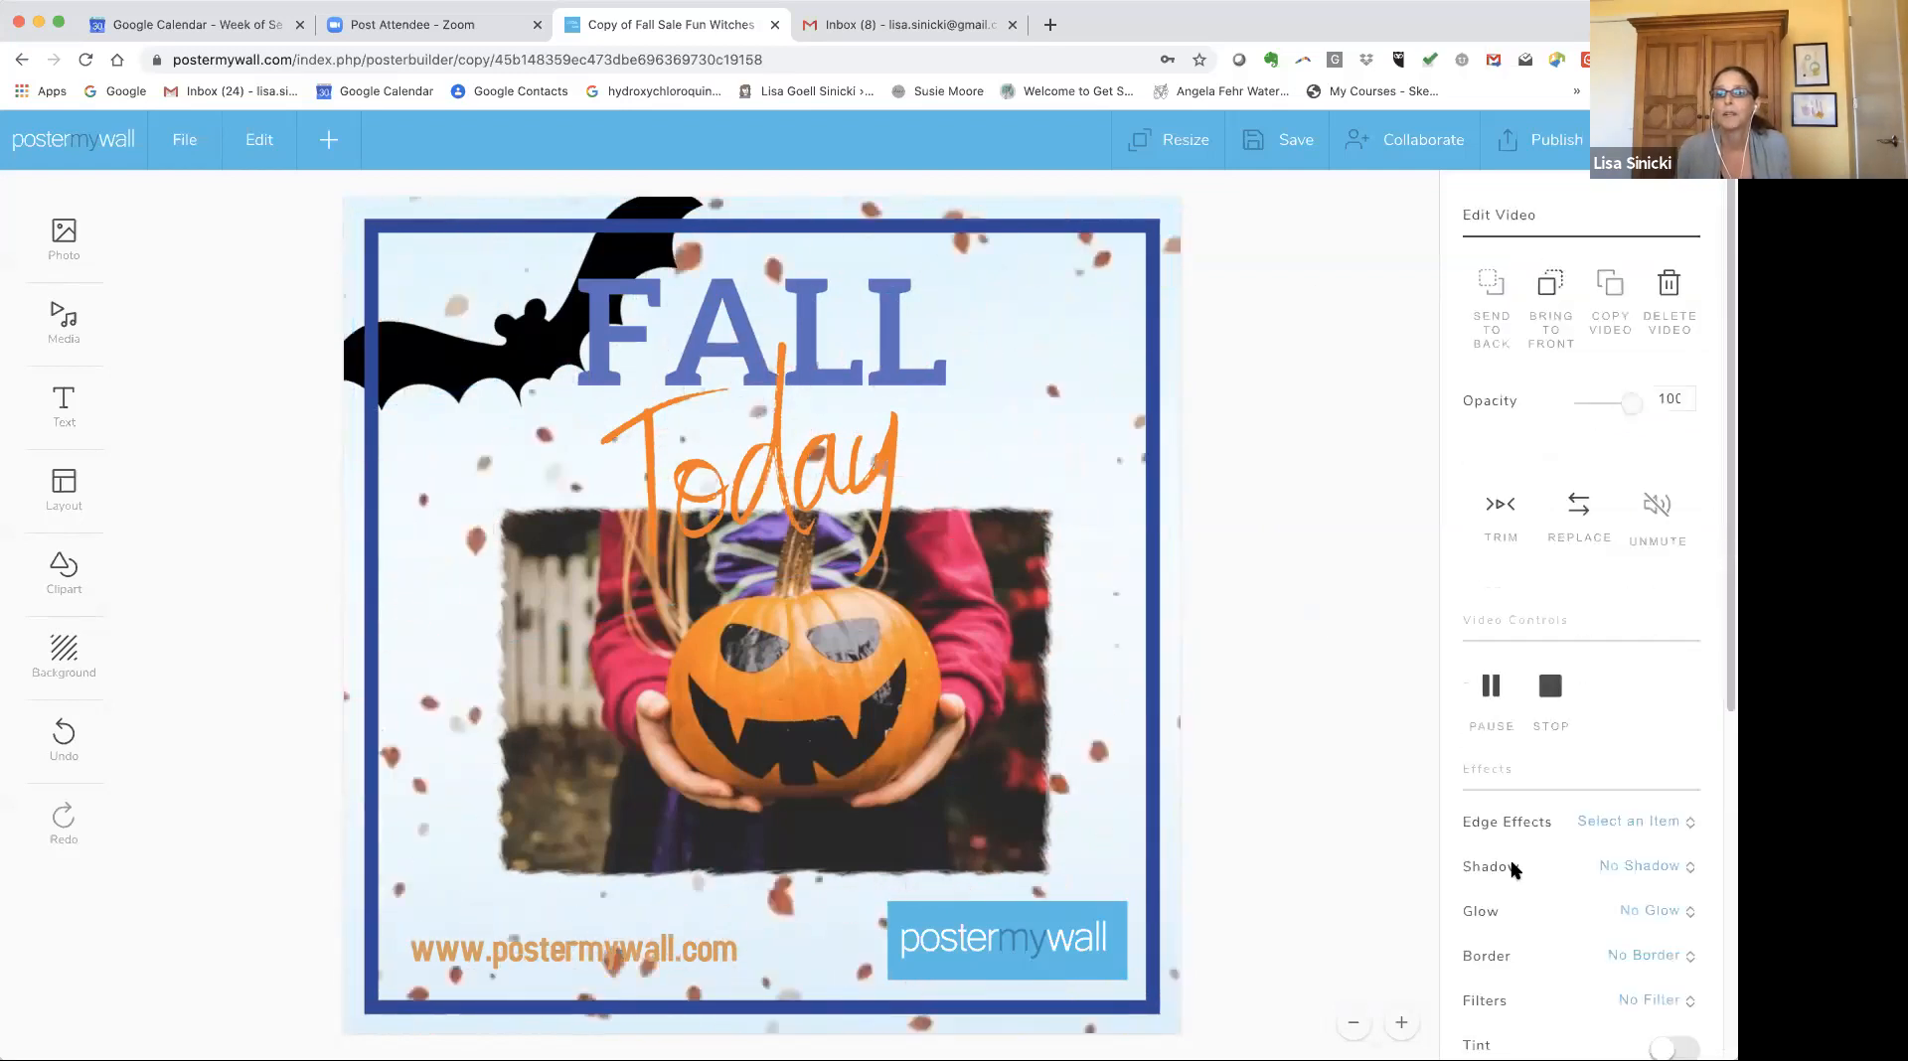
pyautogui.scroll(-3, 1496, 696)
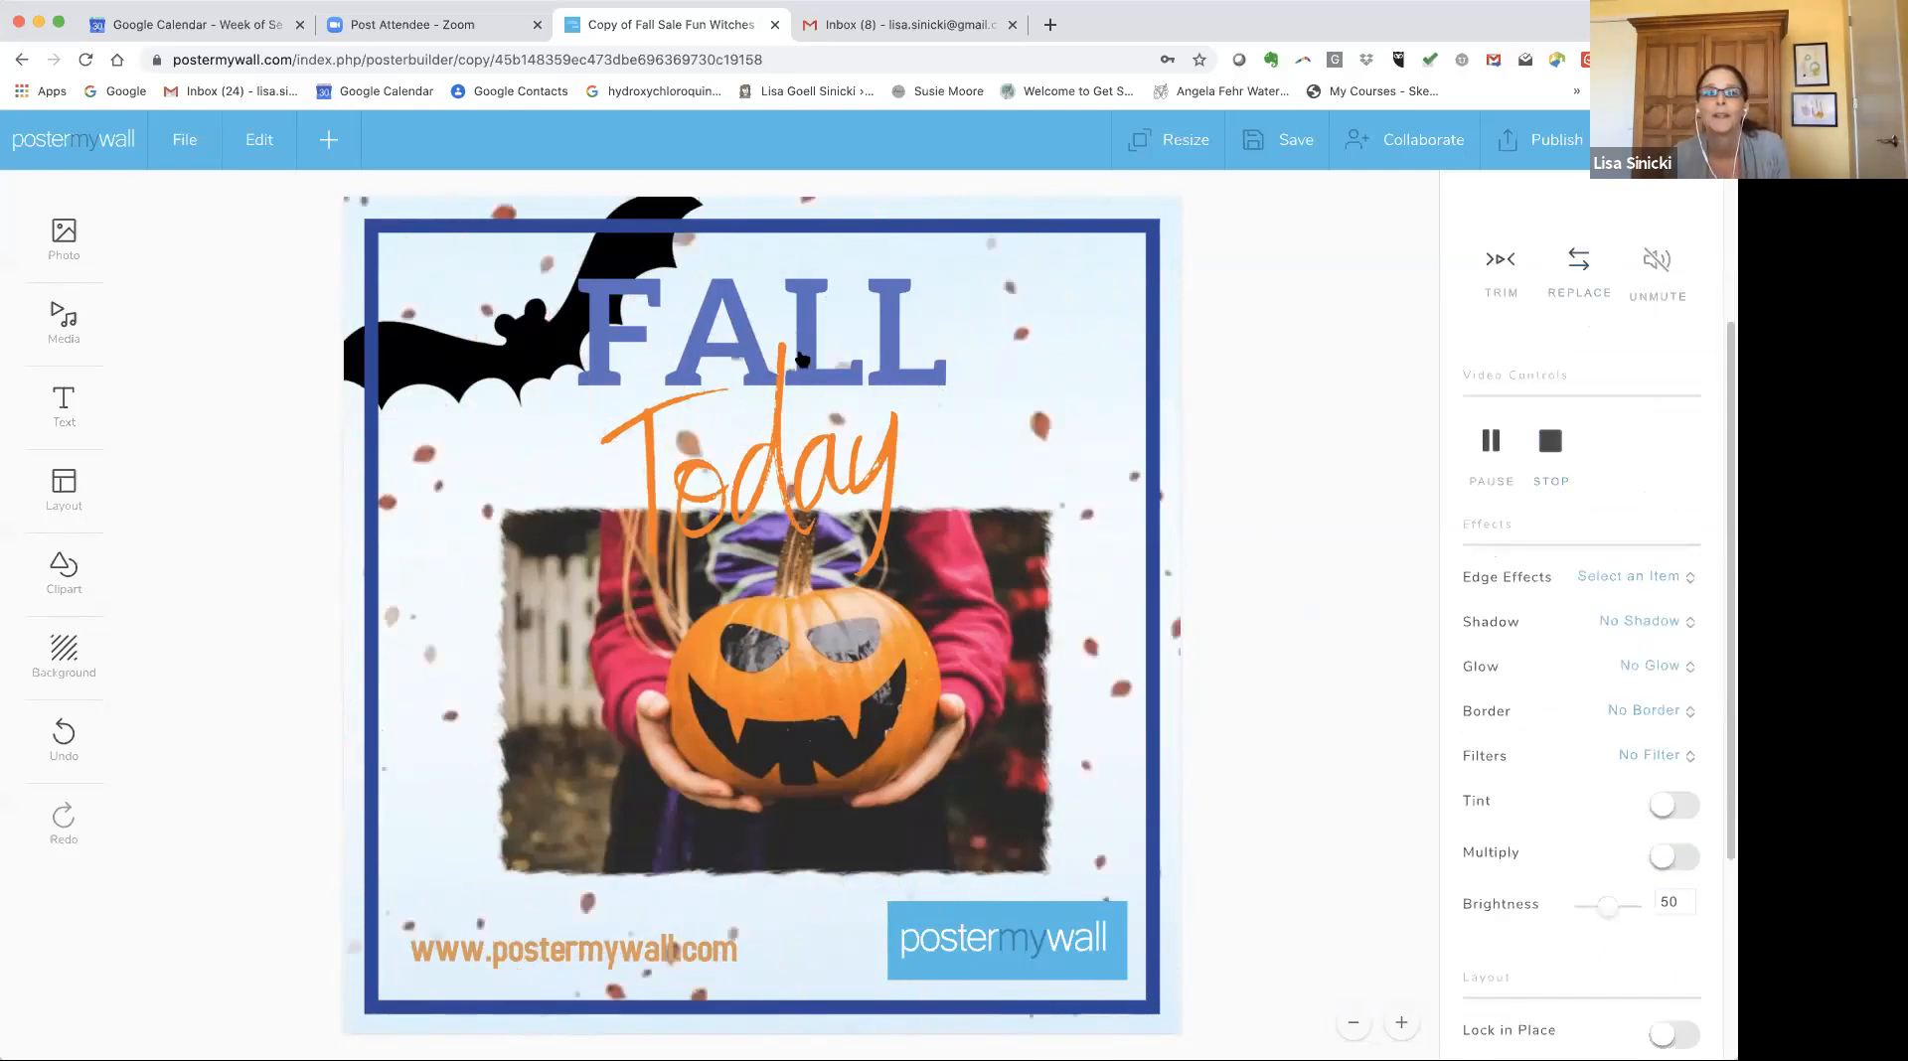
pyautogui.click(793, 290)
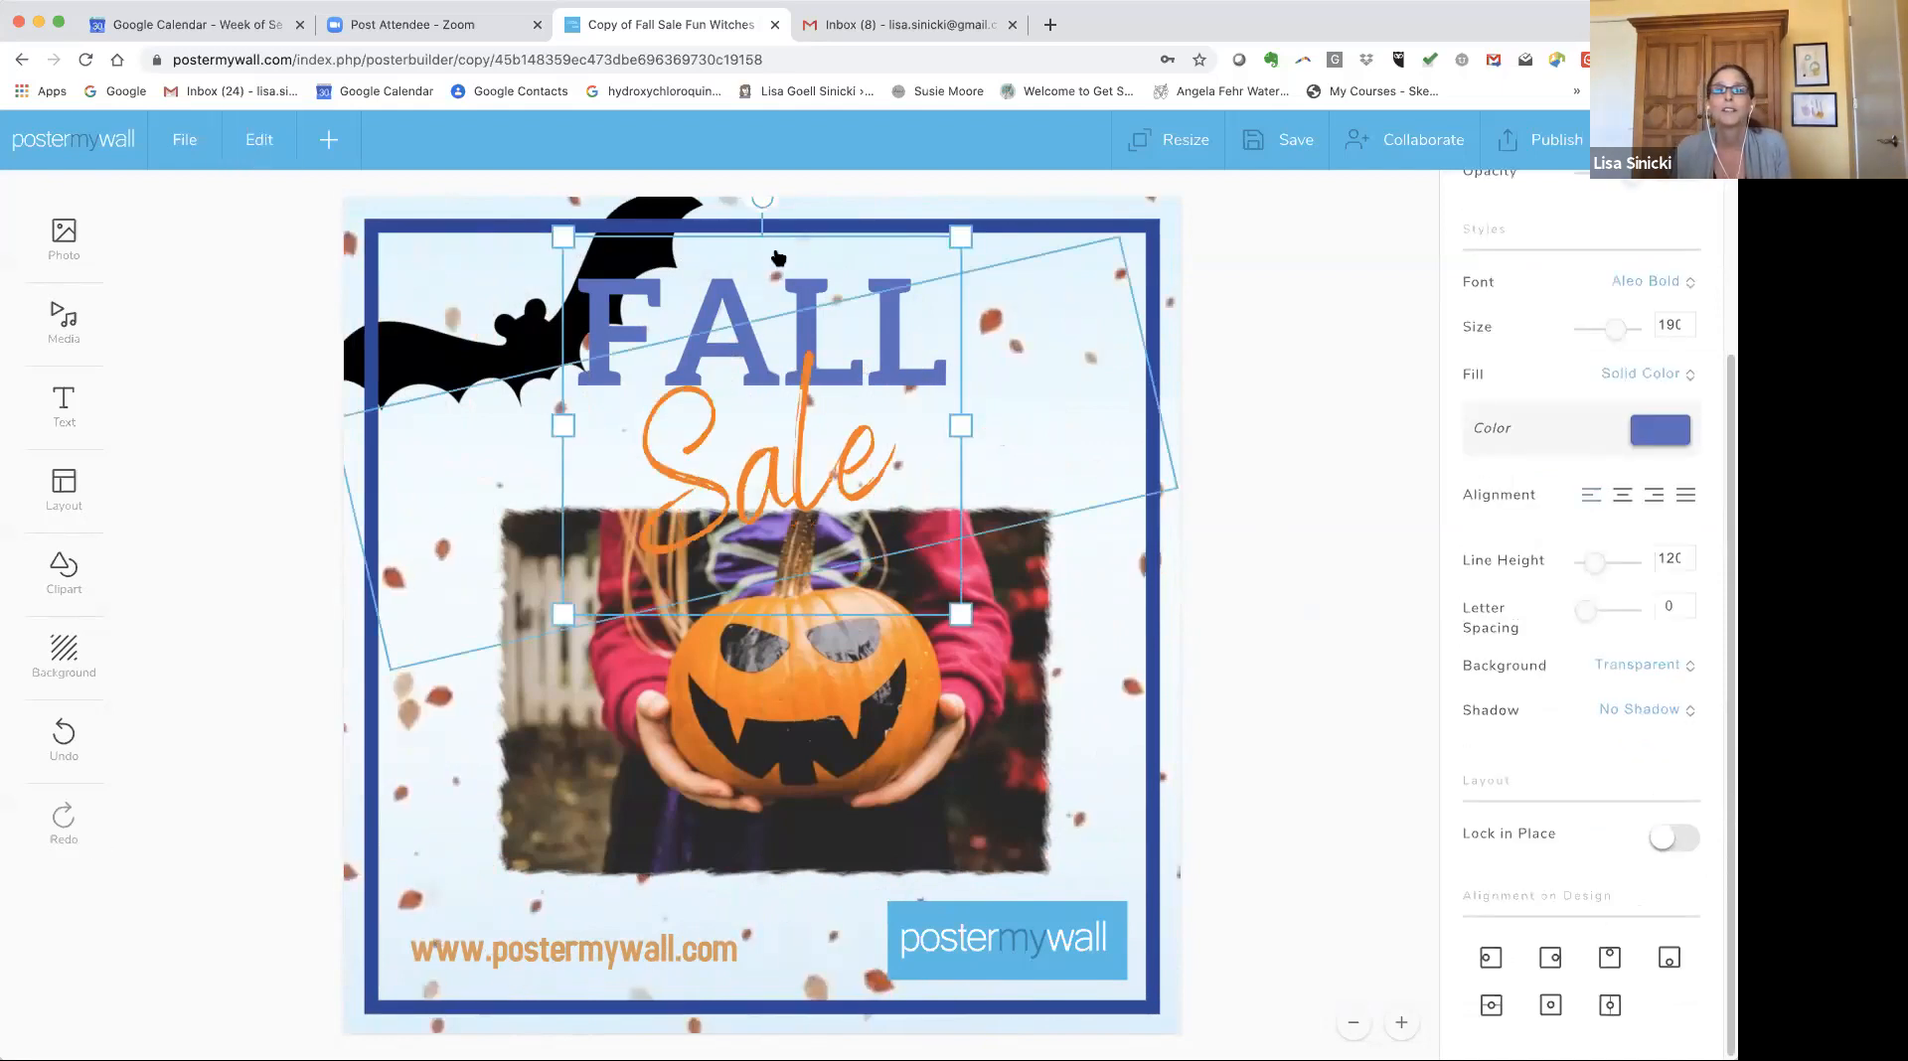
pyautogui.click(848, 228)
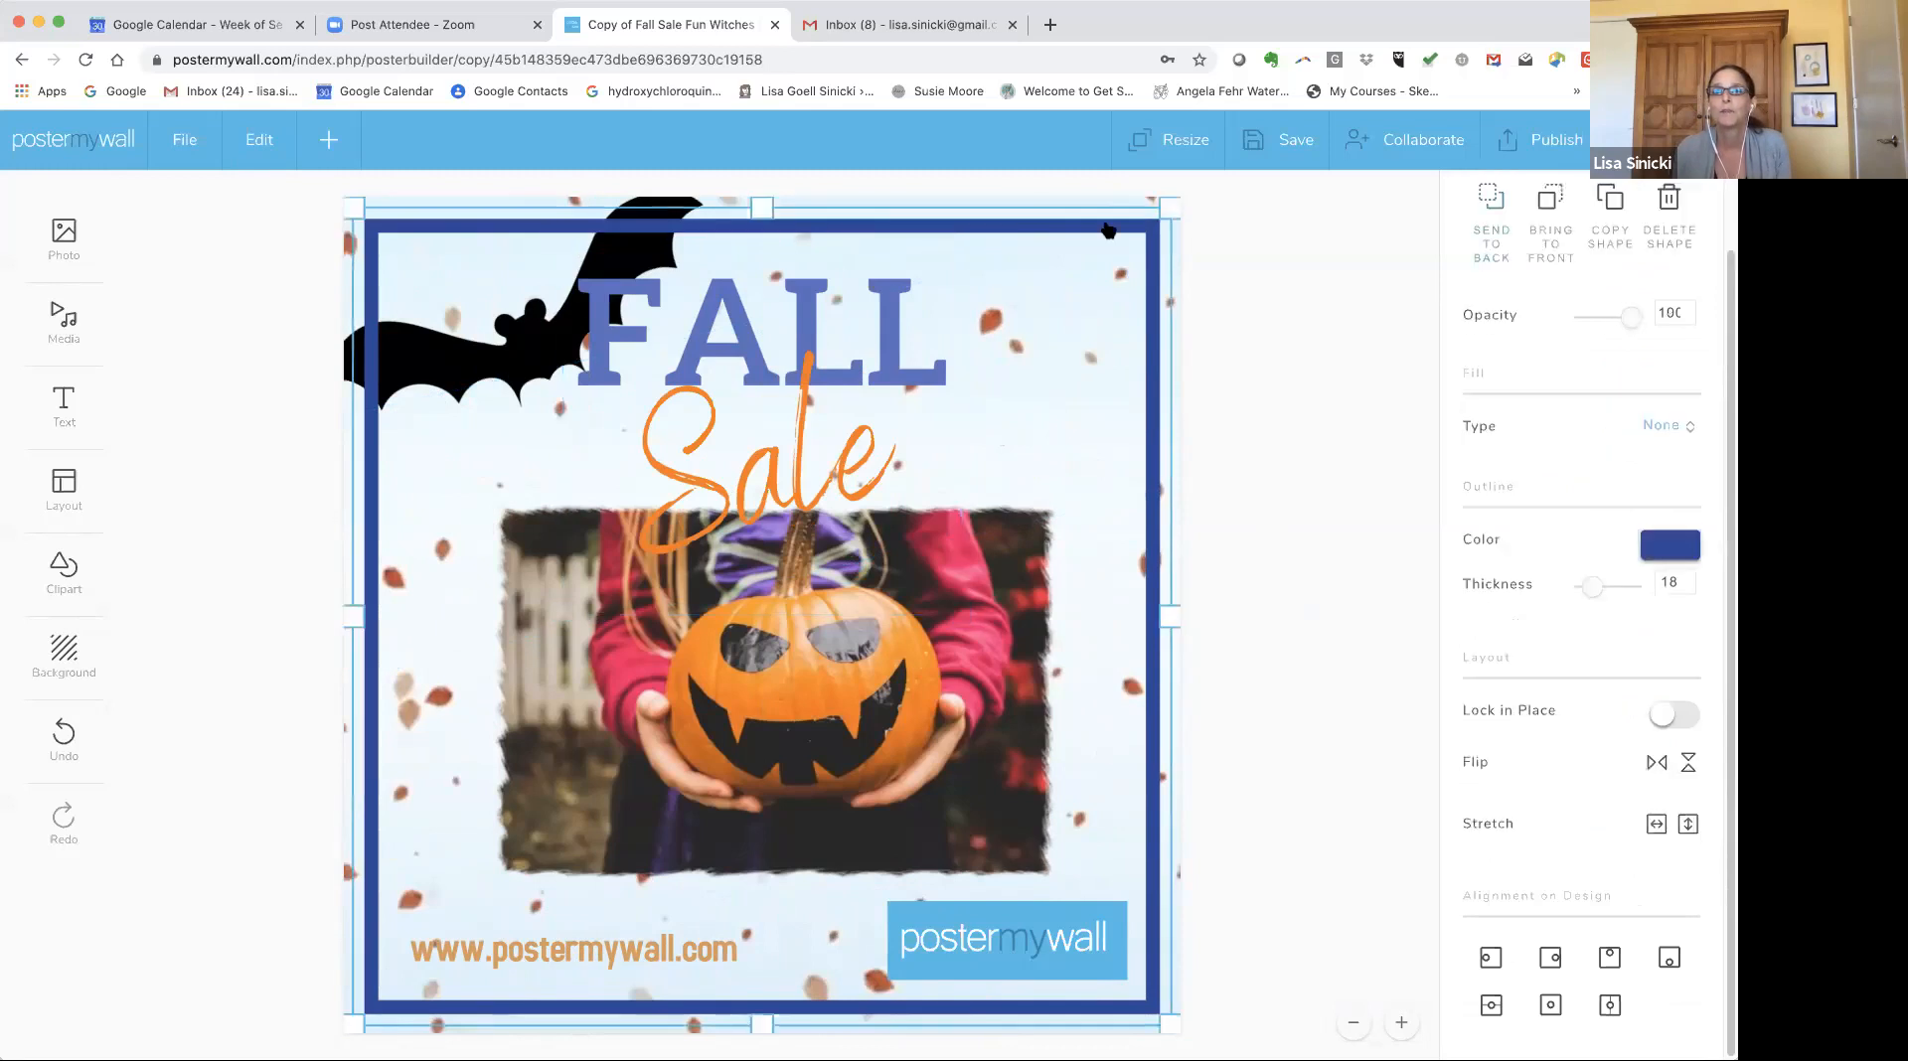
pyautogui.click(1178, 260)
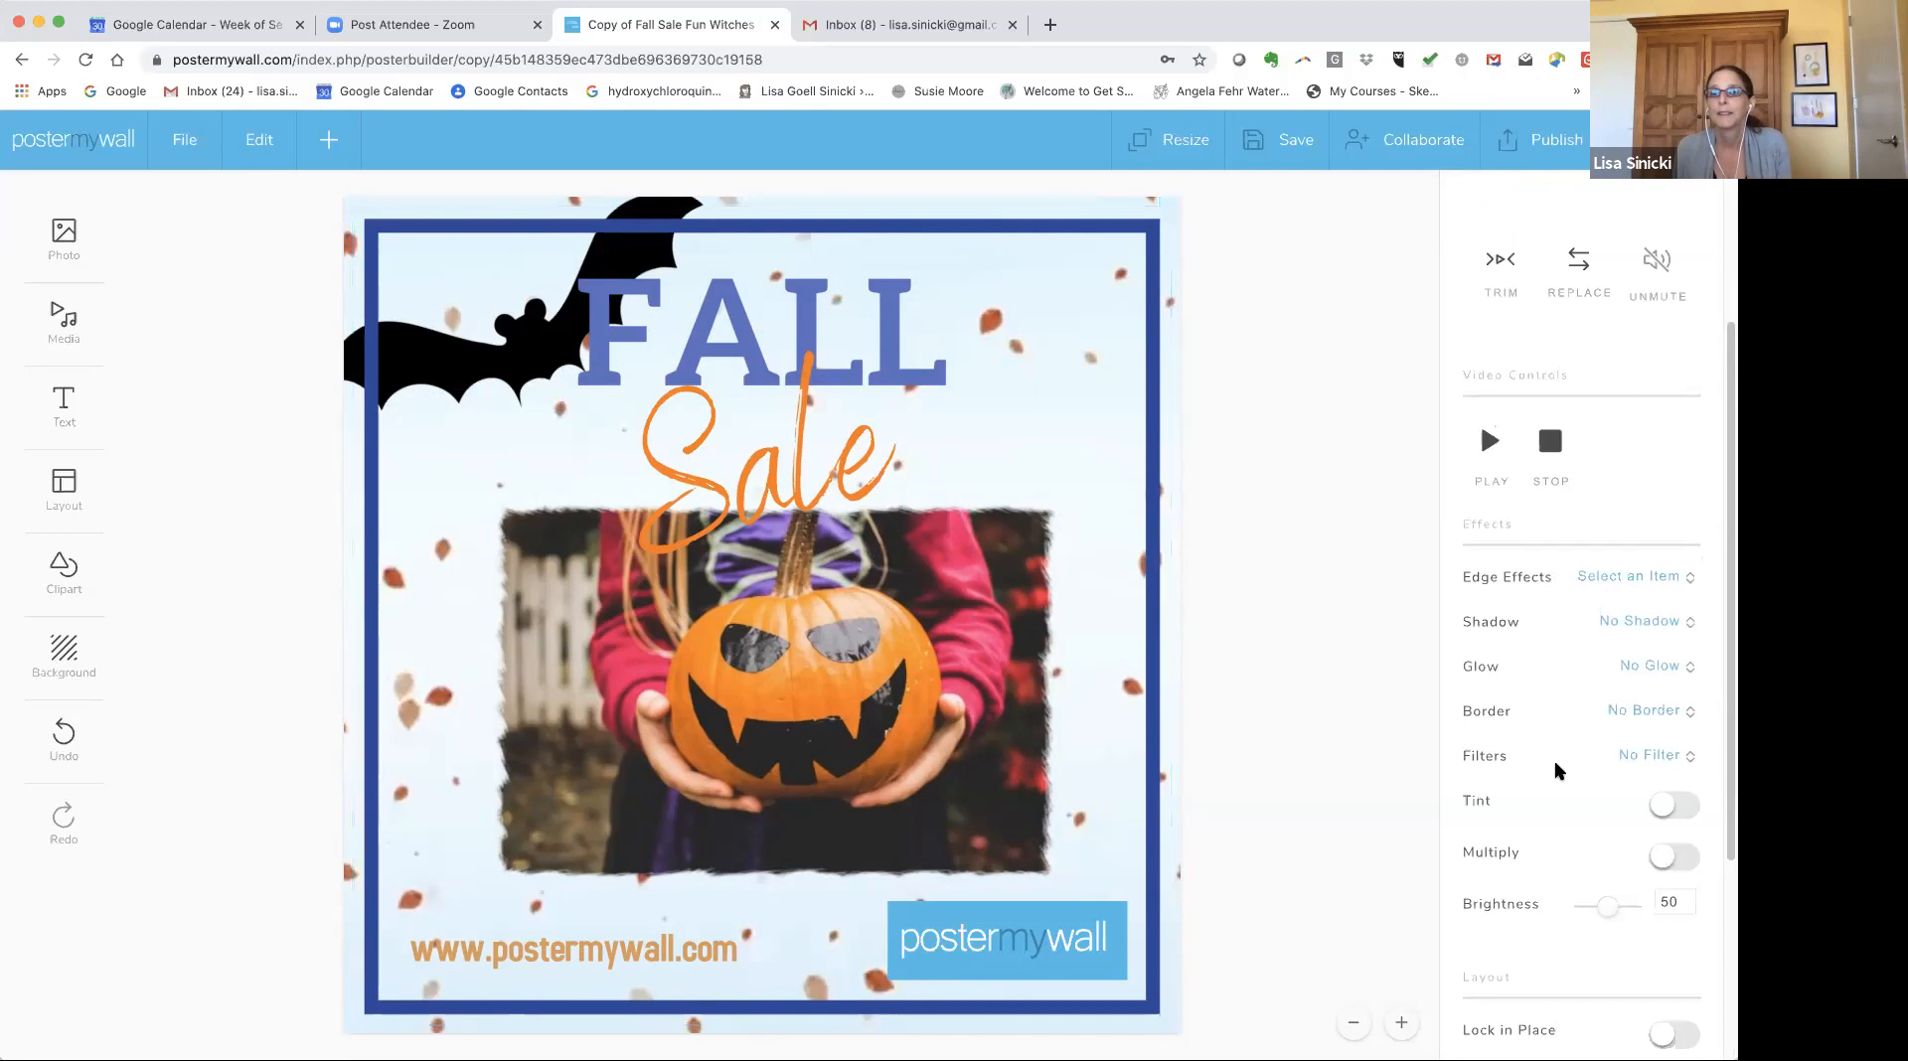
pyautogui.scroll(-4, 1518, 726)
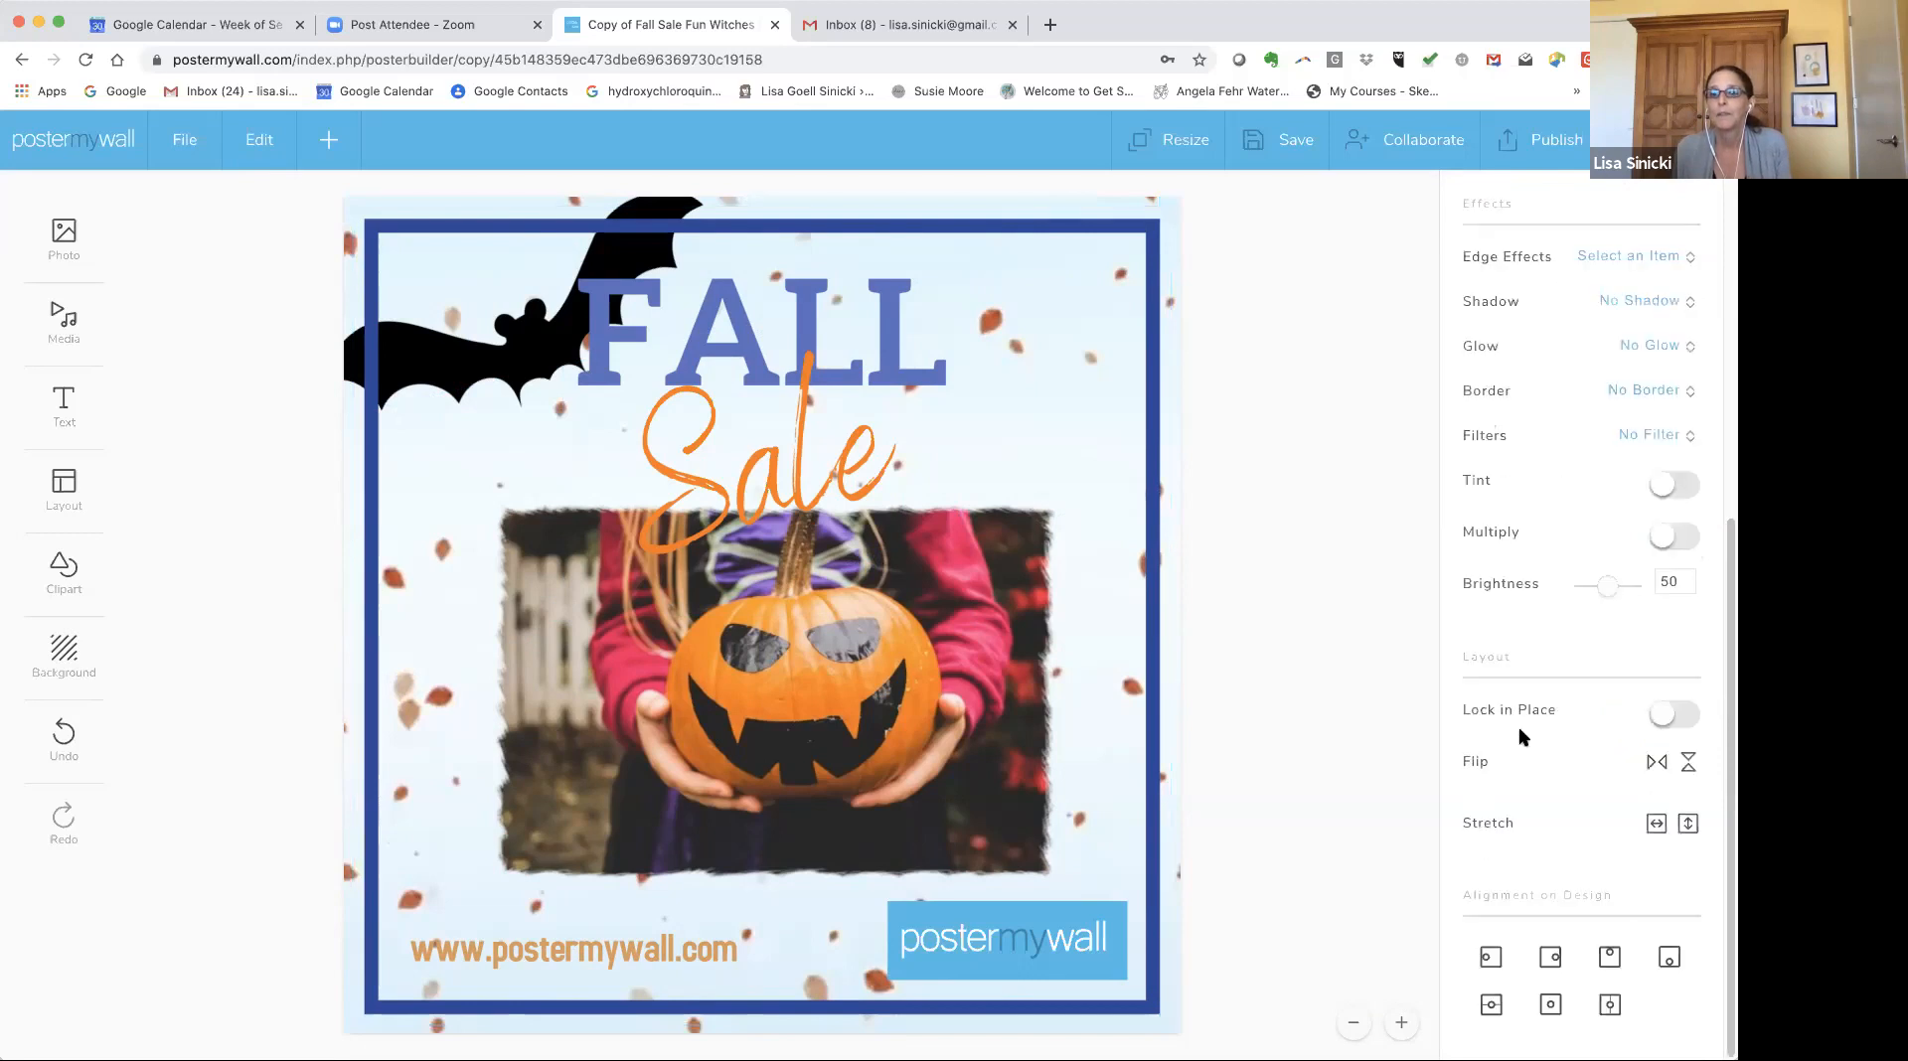
pyautogui.click(1689, 764)
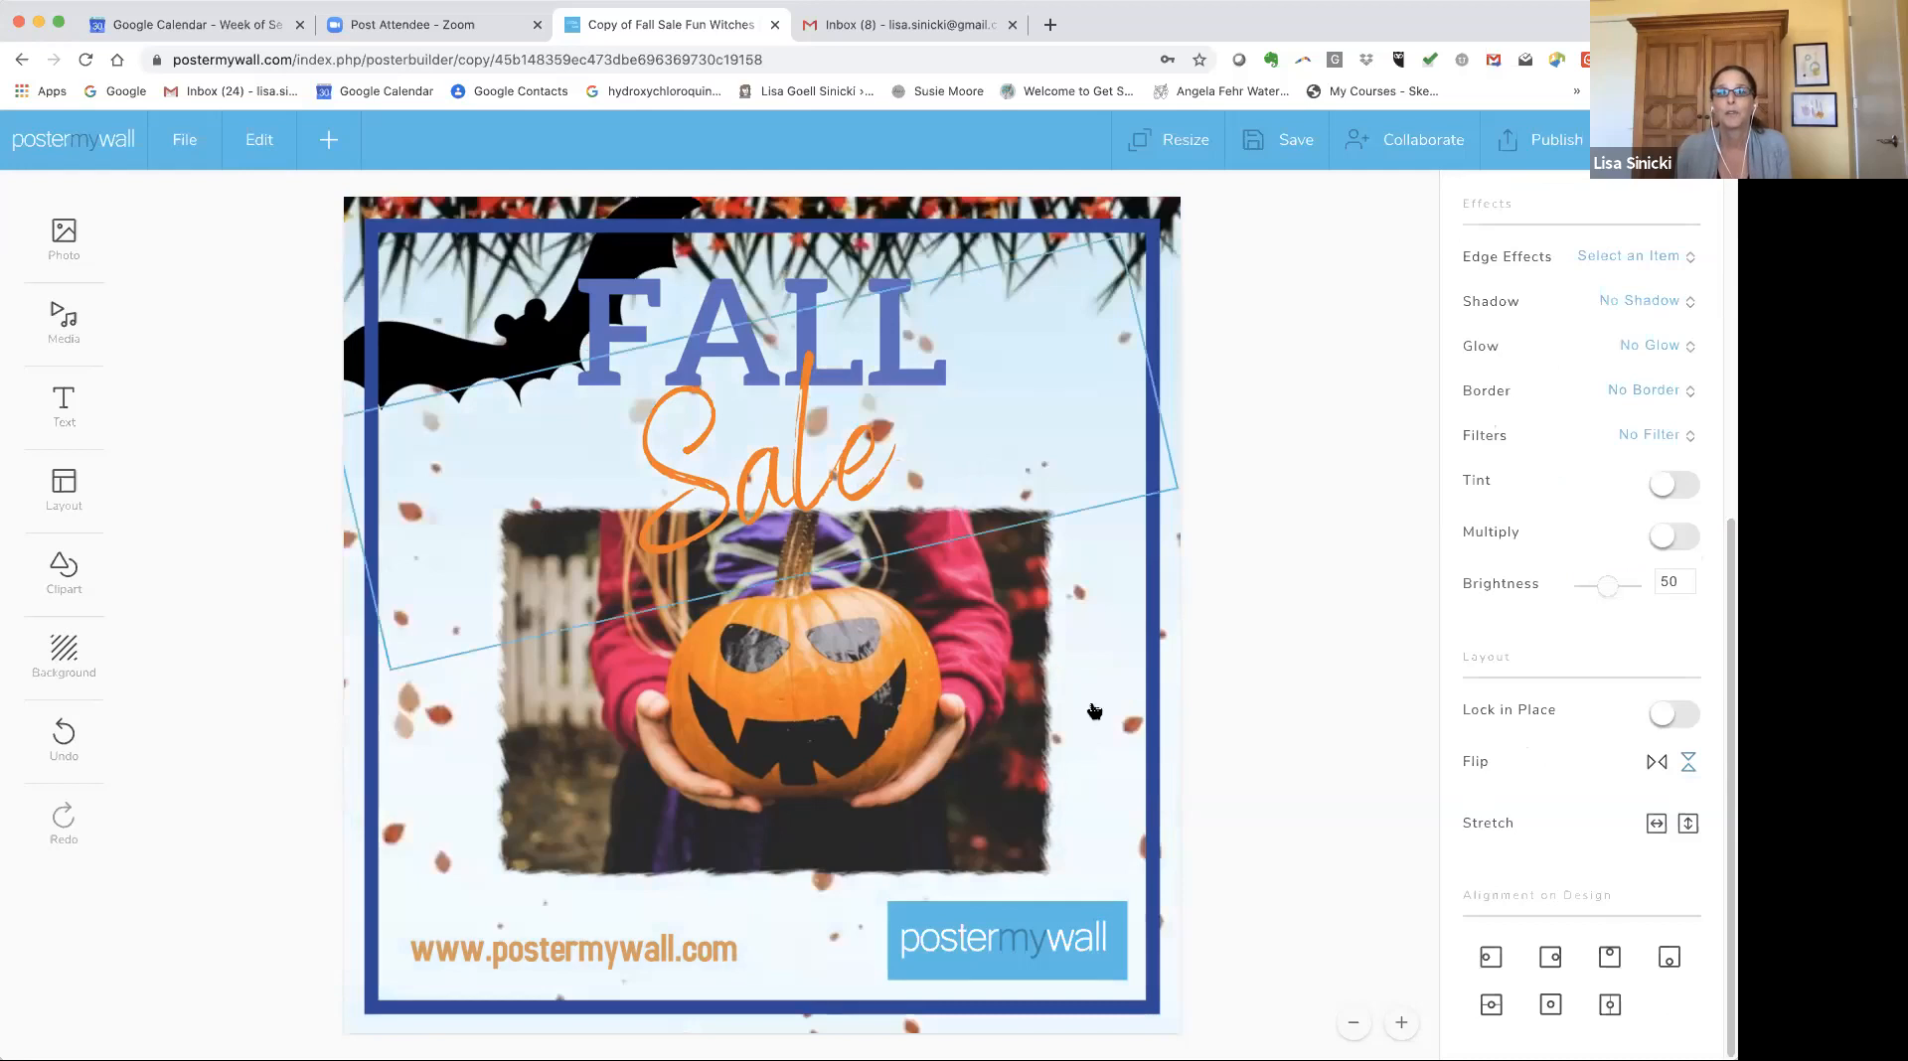
# Readjust the blue border frame so it fits the canvas again and play the preview.
pyautogui.moveTo(1094, 705); pyautogui.dragTo(1107, 652)
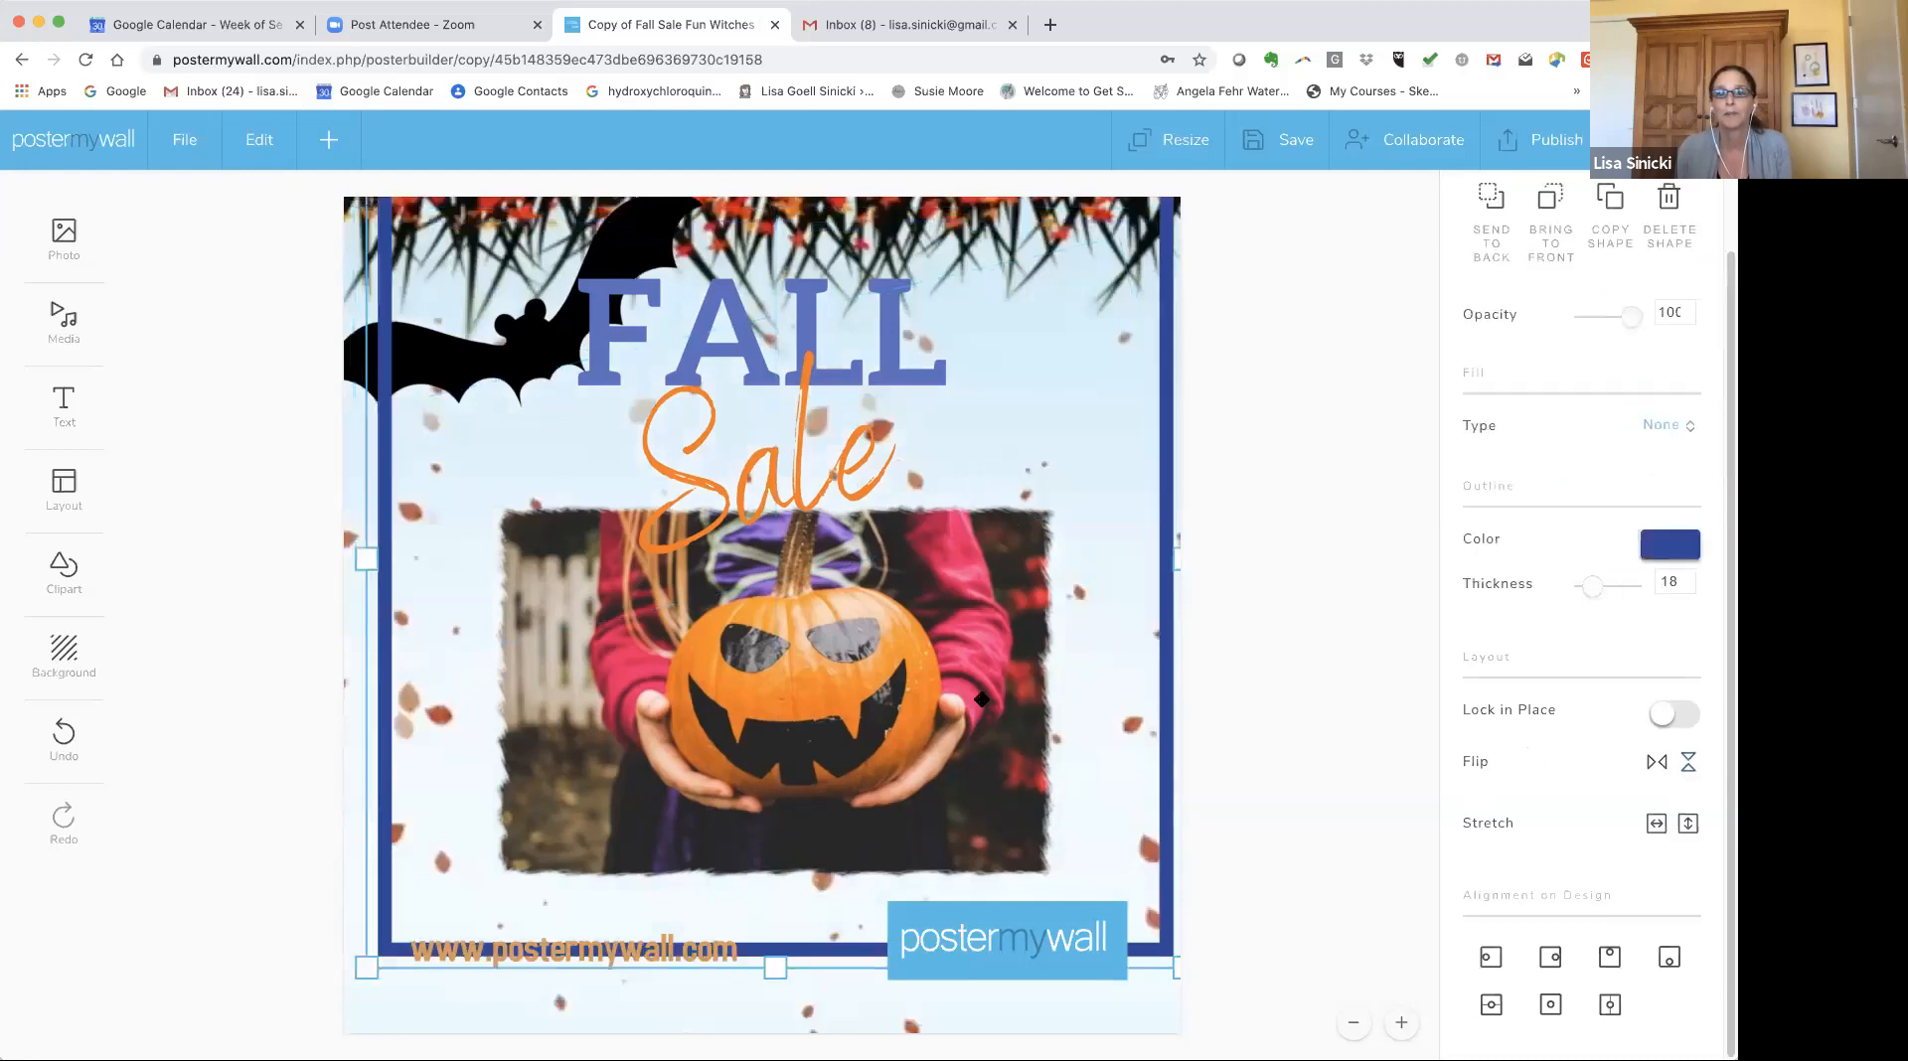
pyautogui.moveTo(982, 700); pyautogui.dragTo(999, 703)
pyautogui.moveTo(1136, 644); pyautogui.dragTo(1171, 487)
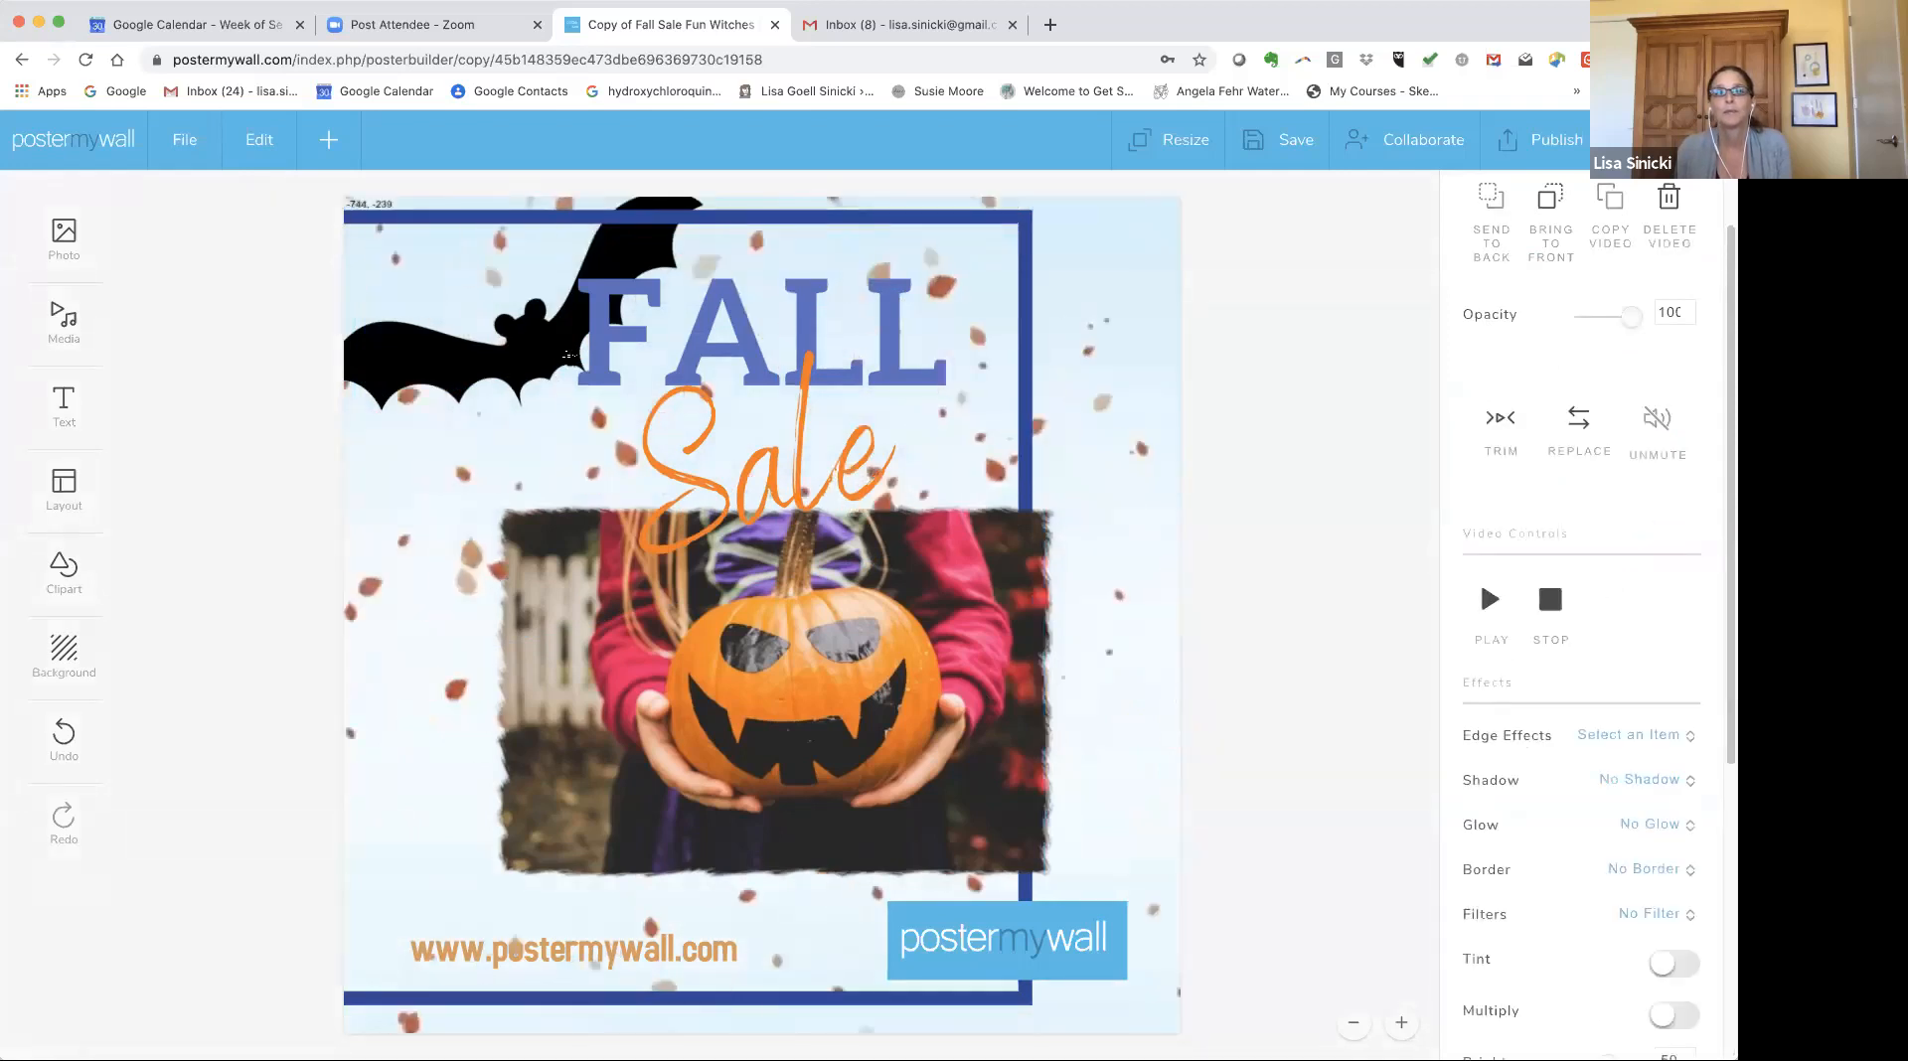
pyautogui.click(1198, 499)
pyautogui.moveTo(986, 241); pyautogui.dragTo(949, 226)
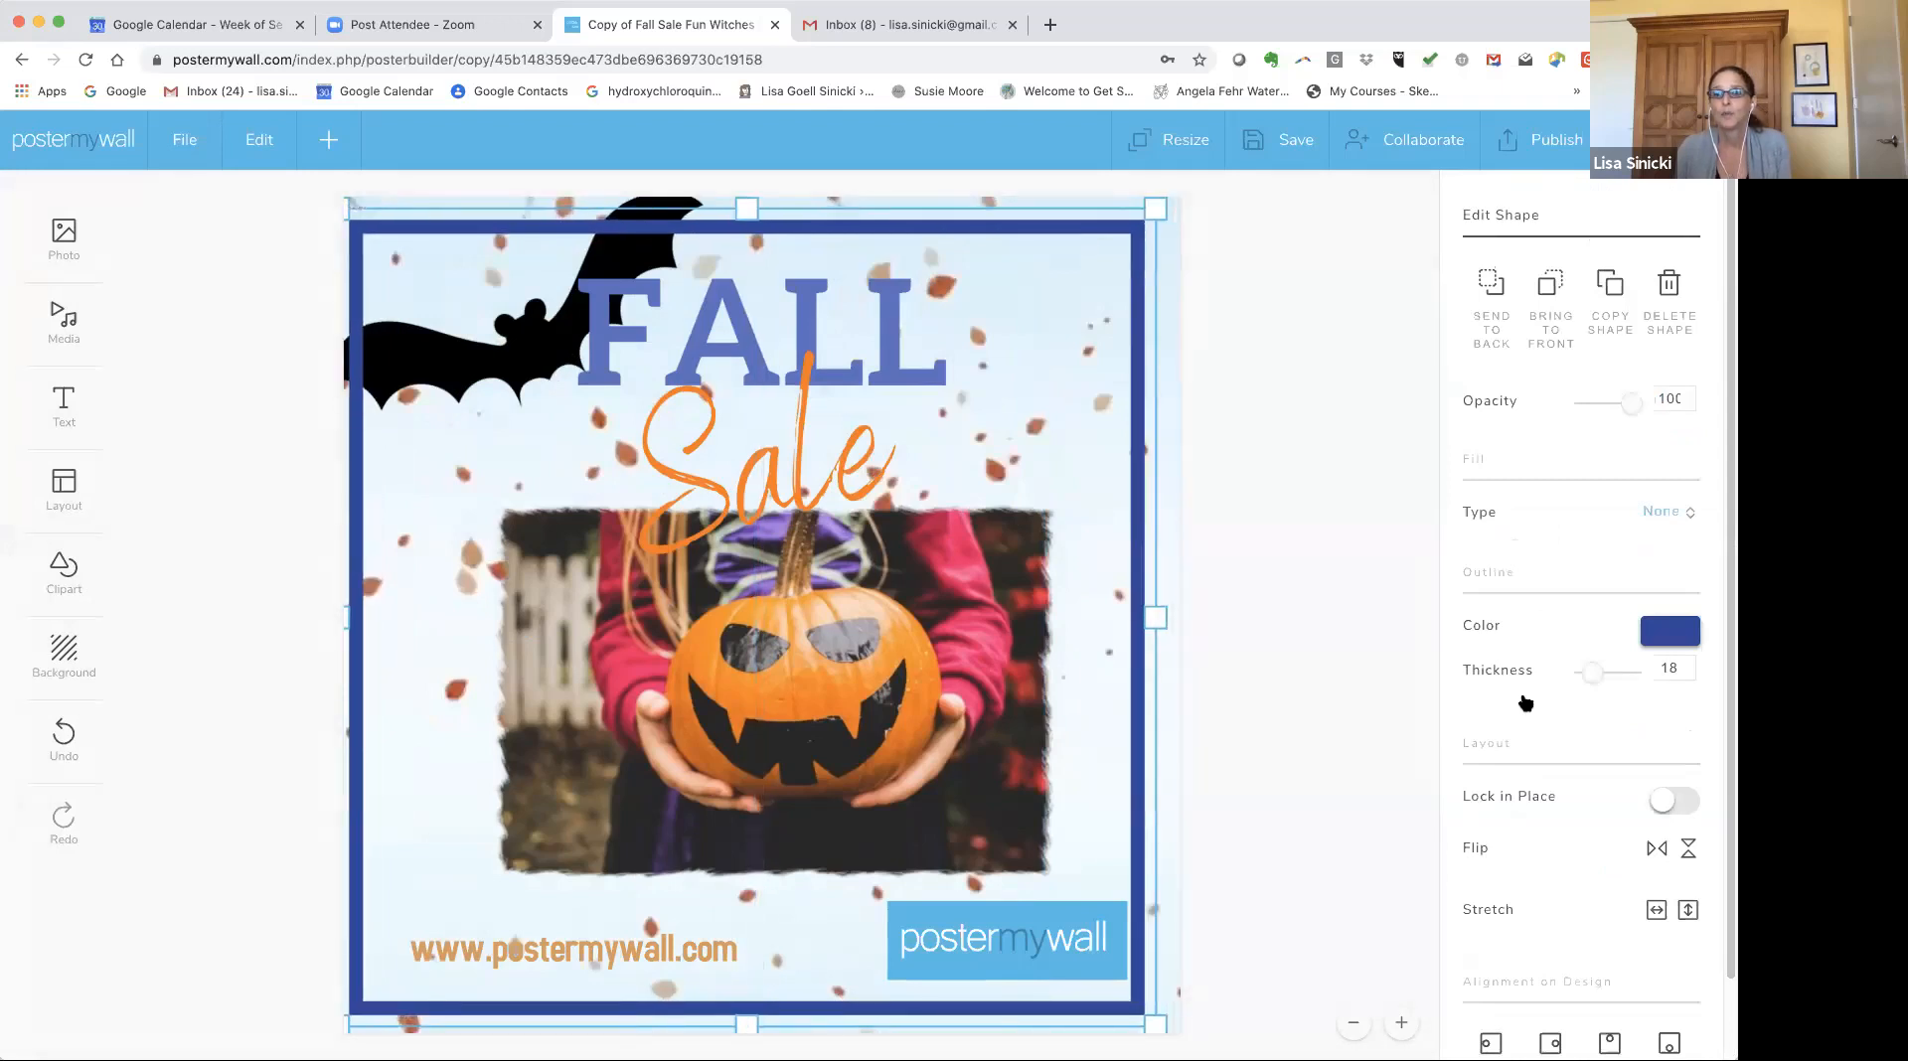
pyautogui.click(1489, 690)
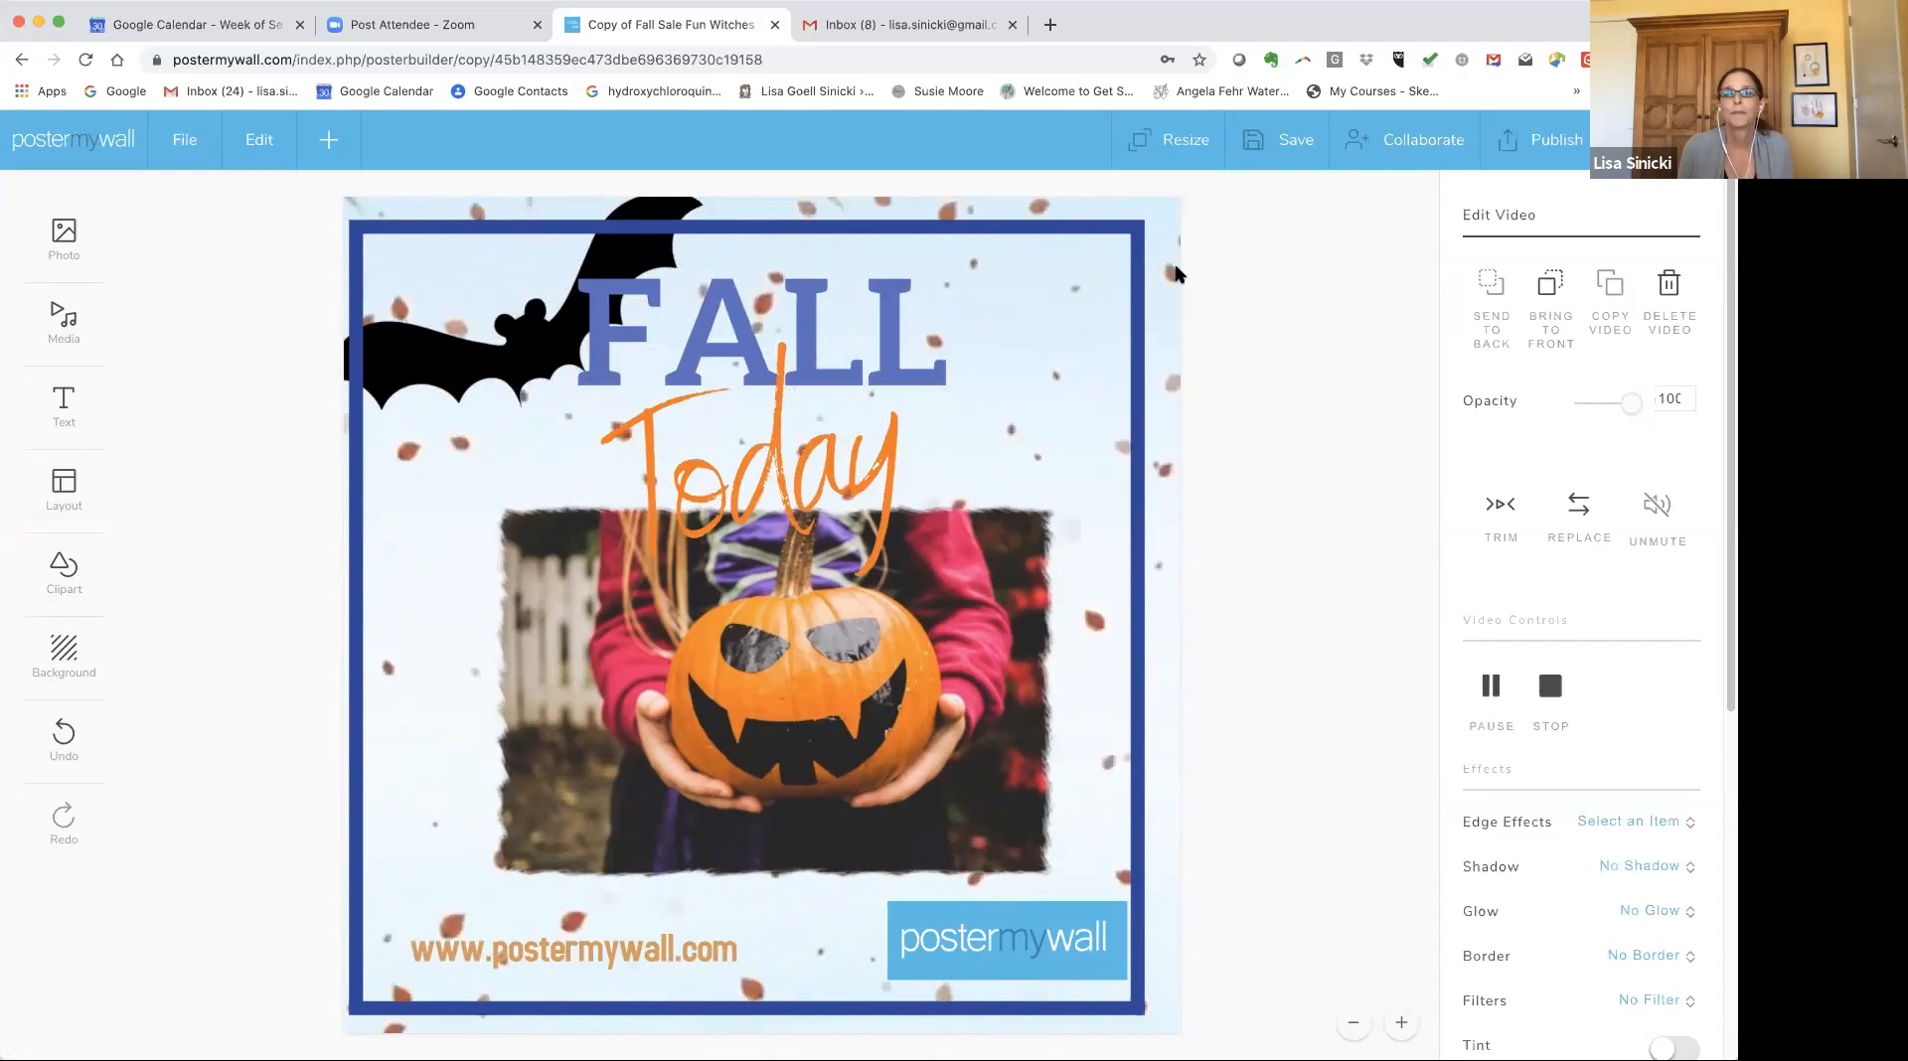
# Copy and resize the design to the Facebook Shared Image and Digital Display (16:9) sizes.
pyautogui.click(1168, 139)
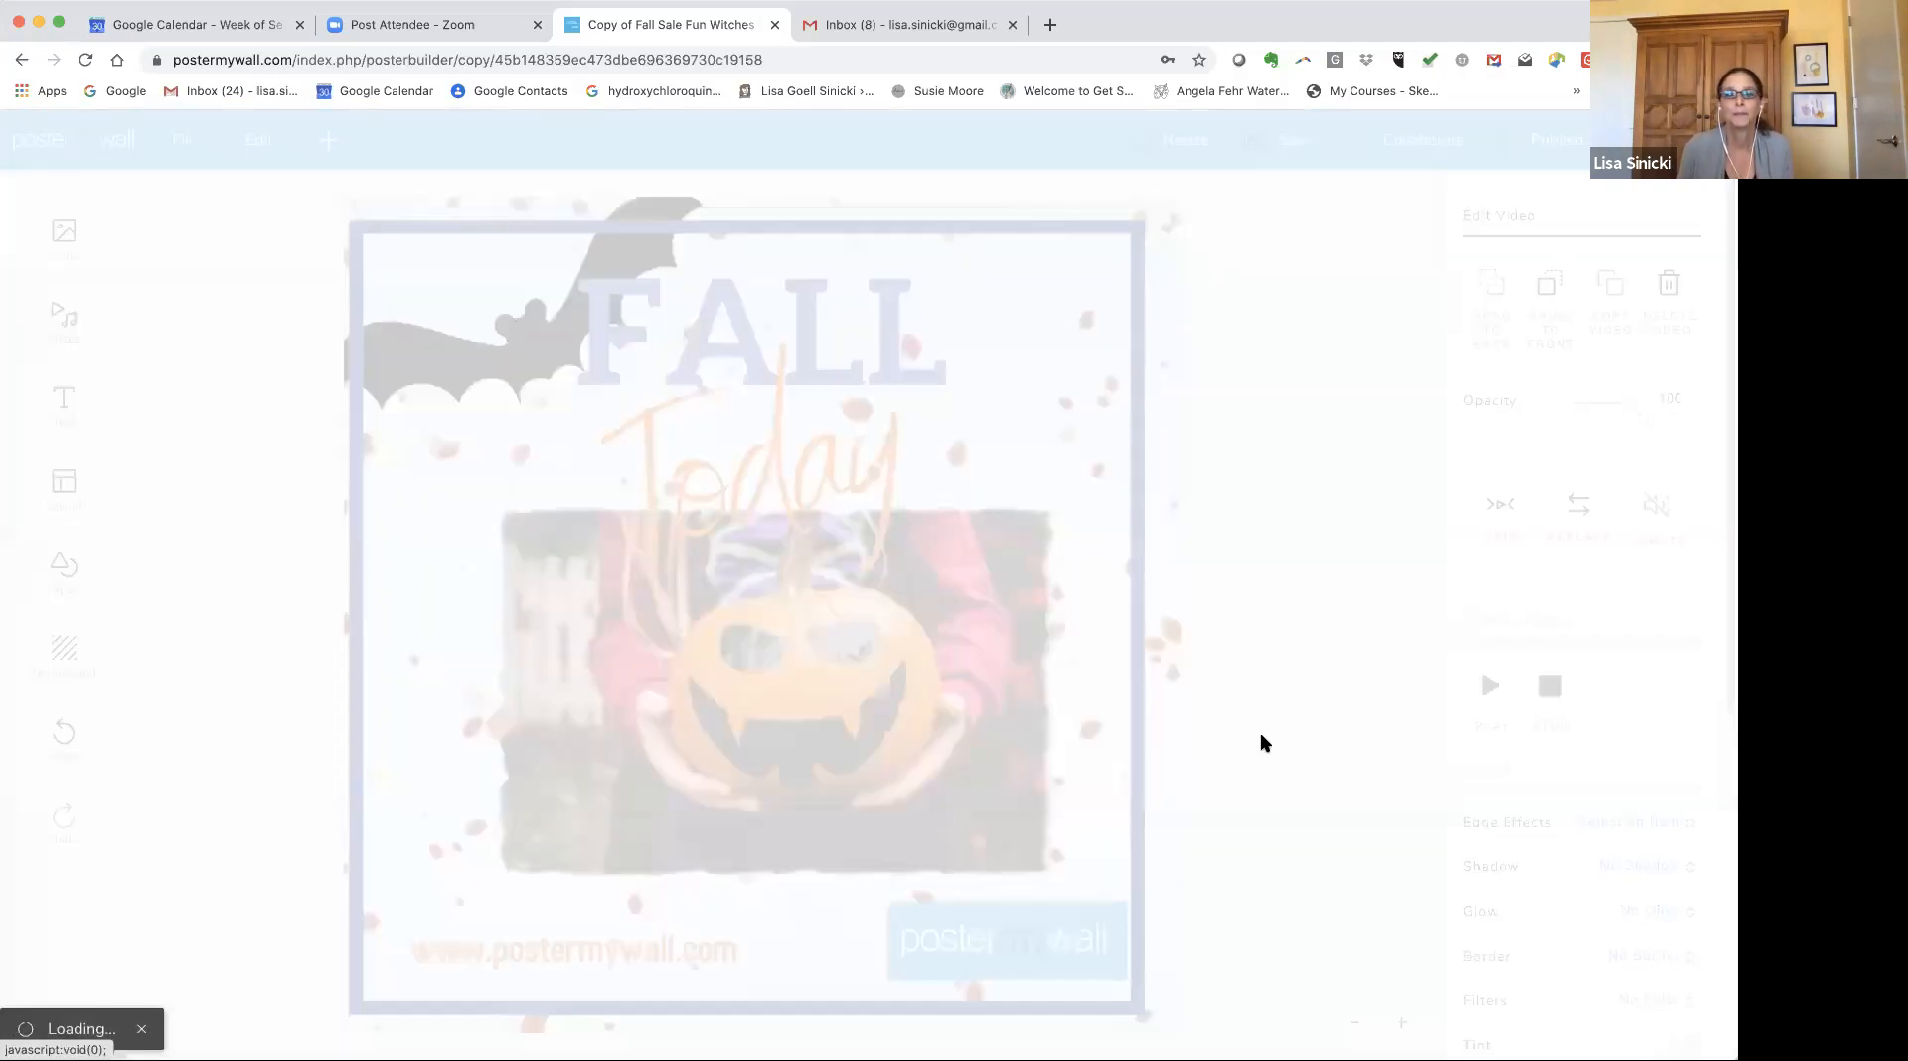
pyautogui.click(789, 628)
pyautogui.scroll(-1, 785, 627)
pyautogui.click(771, 624)
pyautogui.scroll(-2, 792, 711)
pyautogui.click(788, 704)
pyautogui.scroll(-3, 788, 703)
pyautogui.click(785, 696)
pyautogui.scroll(-4, 785, 693)
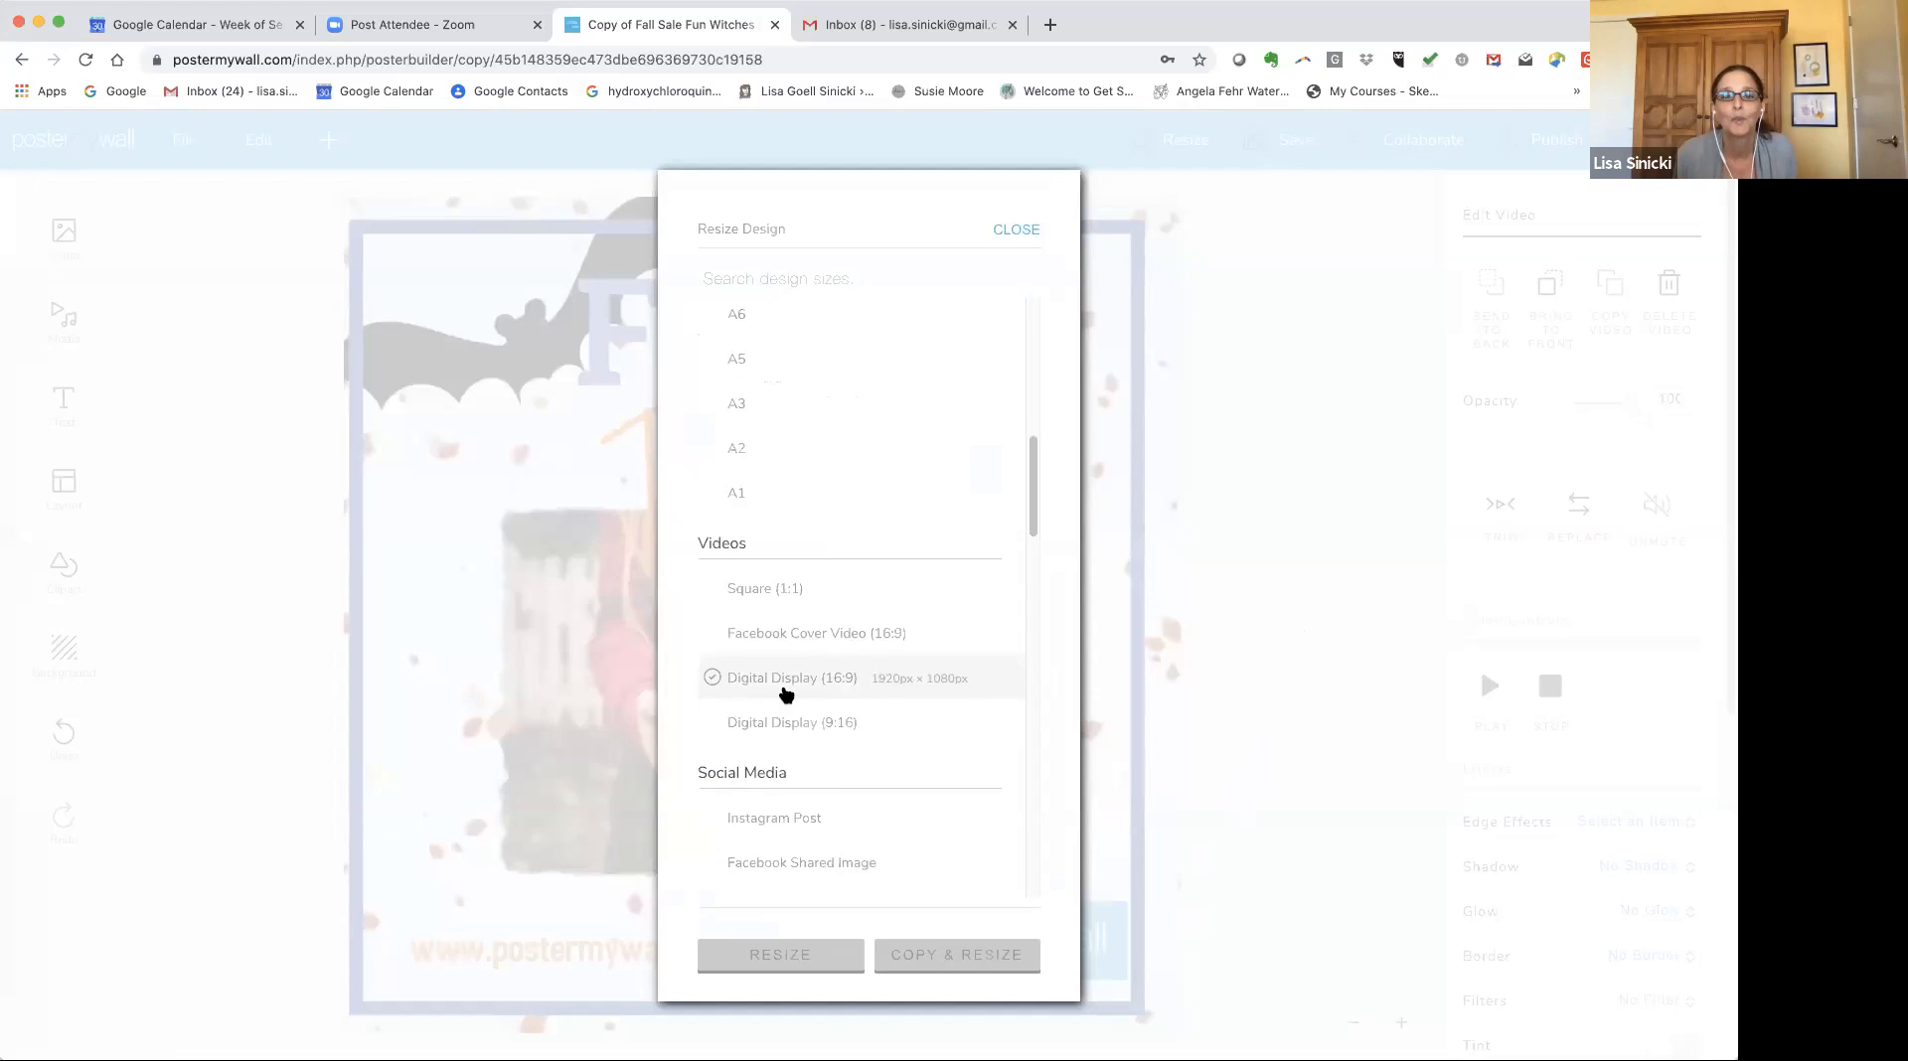
pyautogui.scroll(-1, 785, 705)
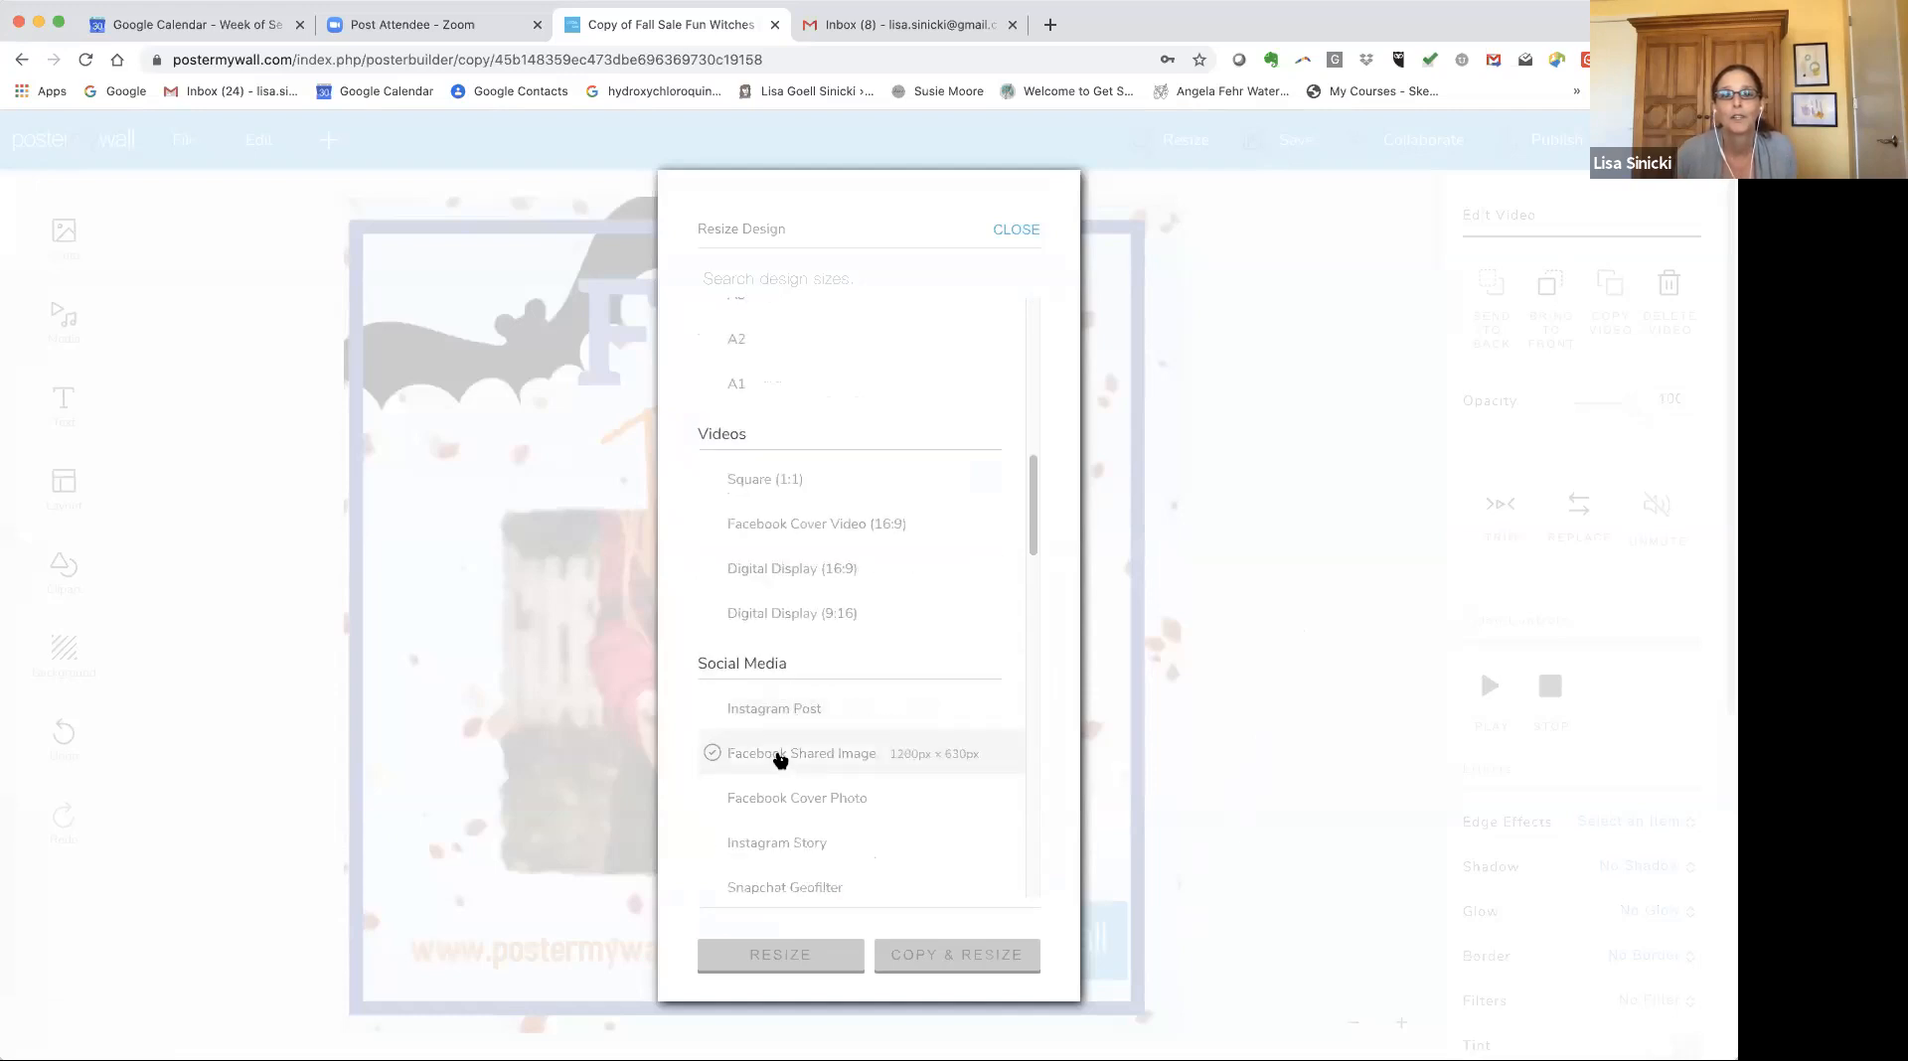
pyautogui.click(780, 756)
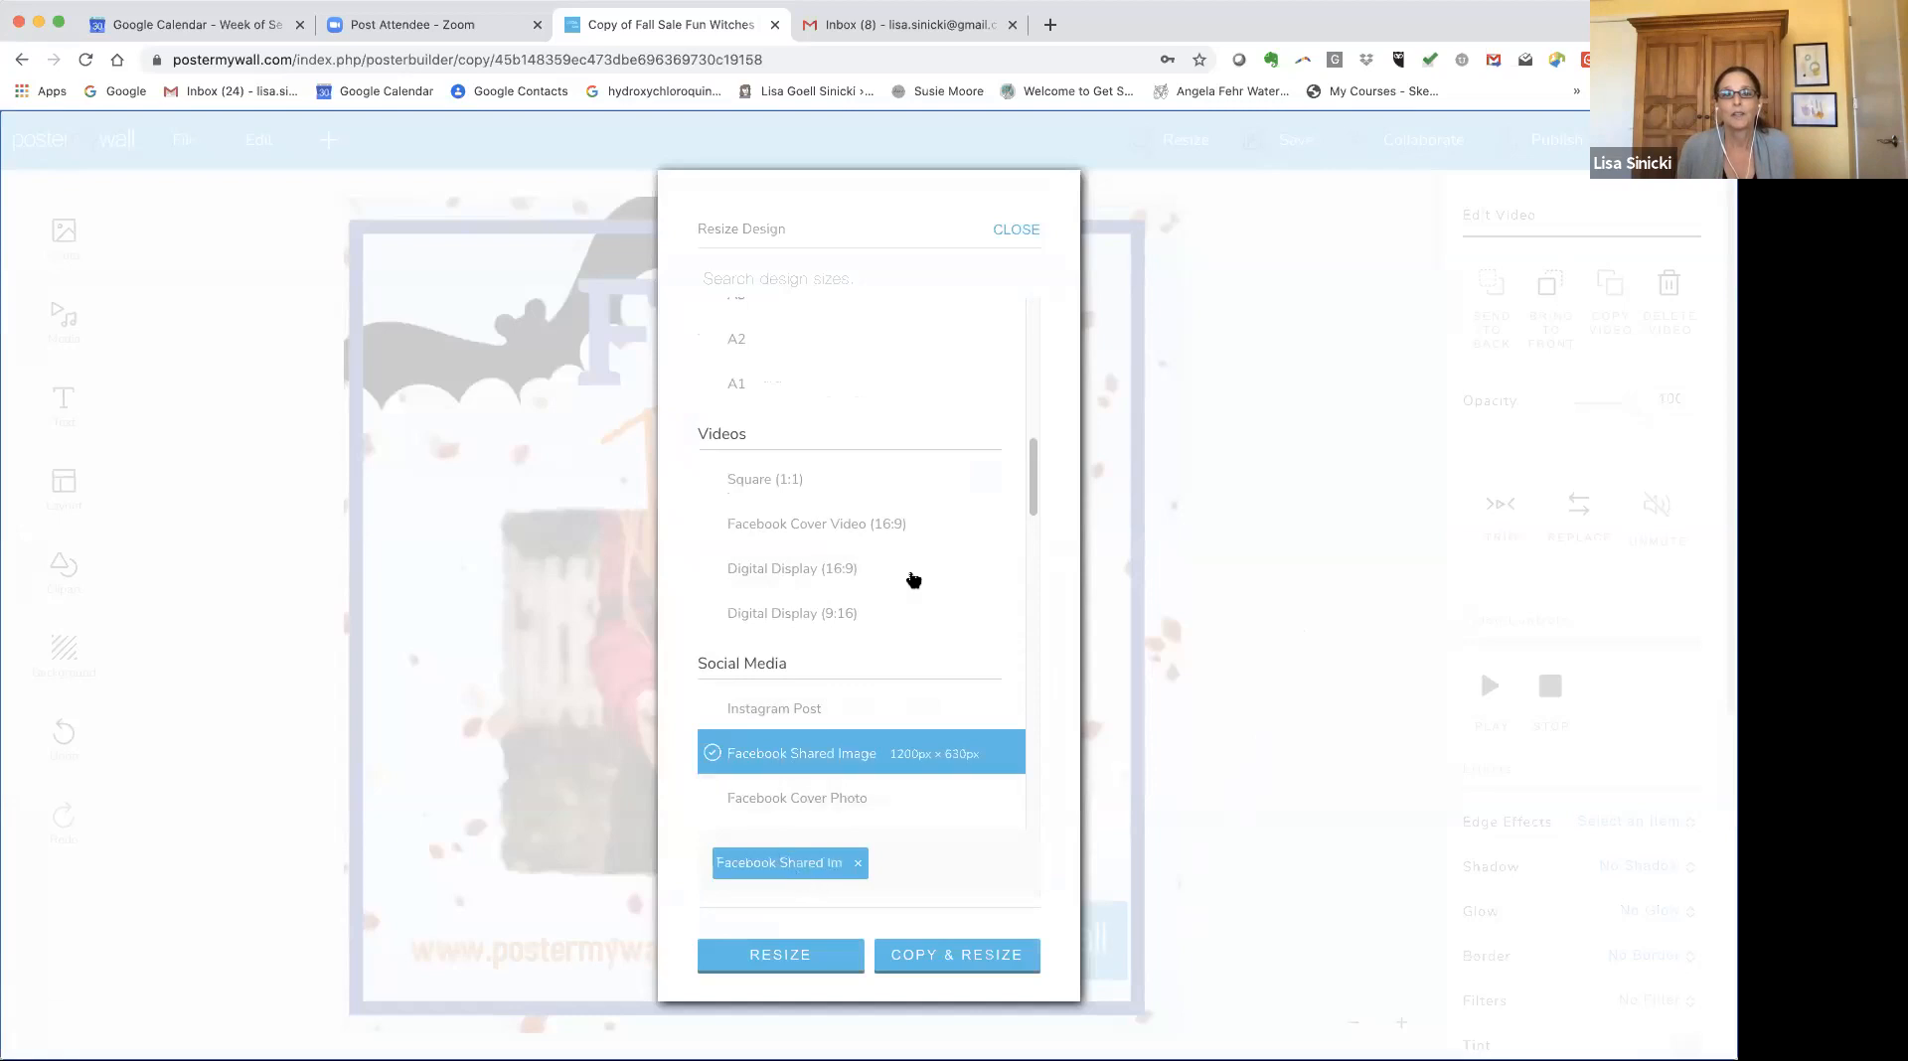
pyautogui.click(788, 577)
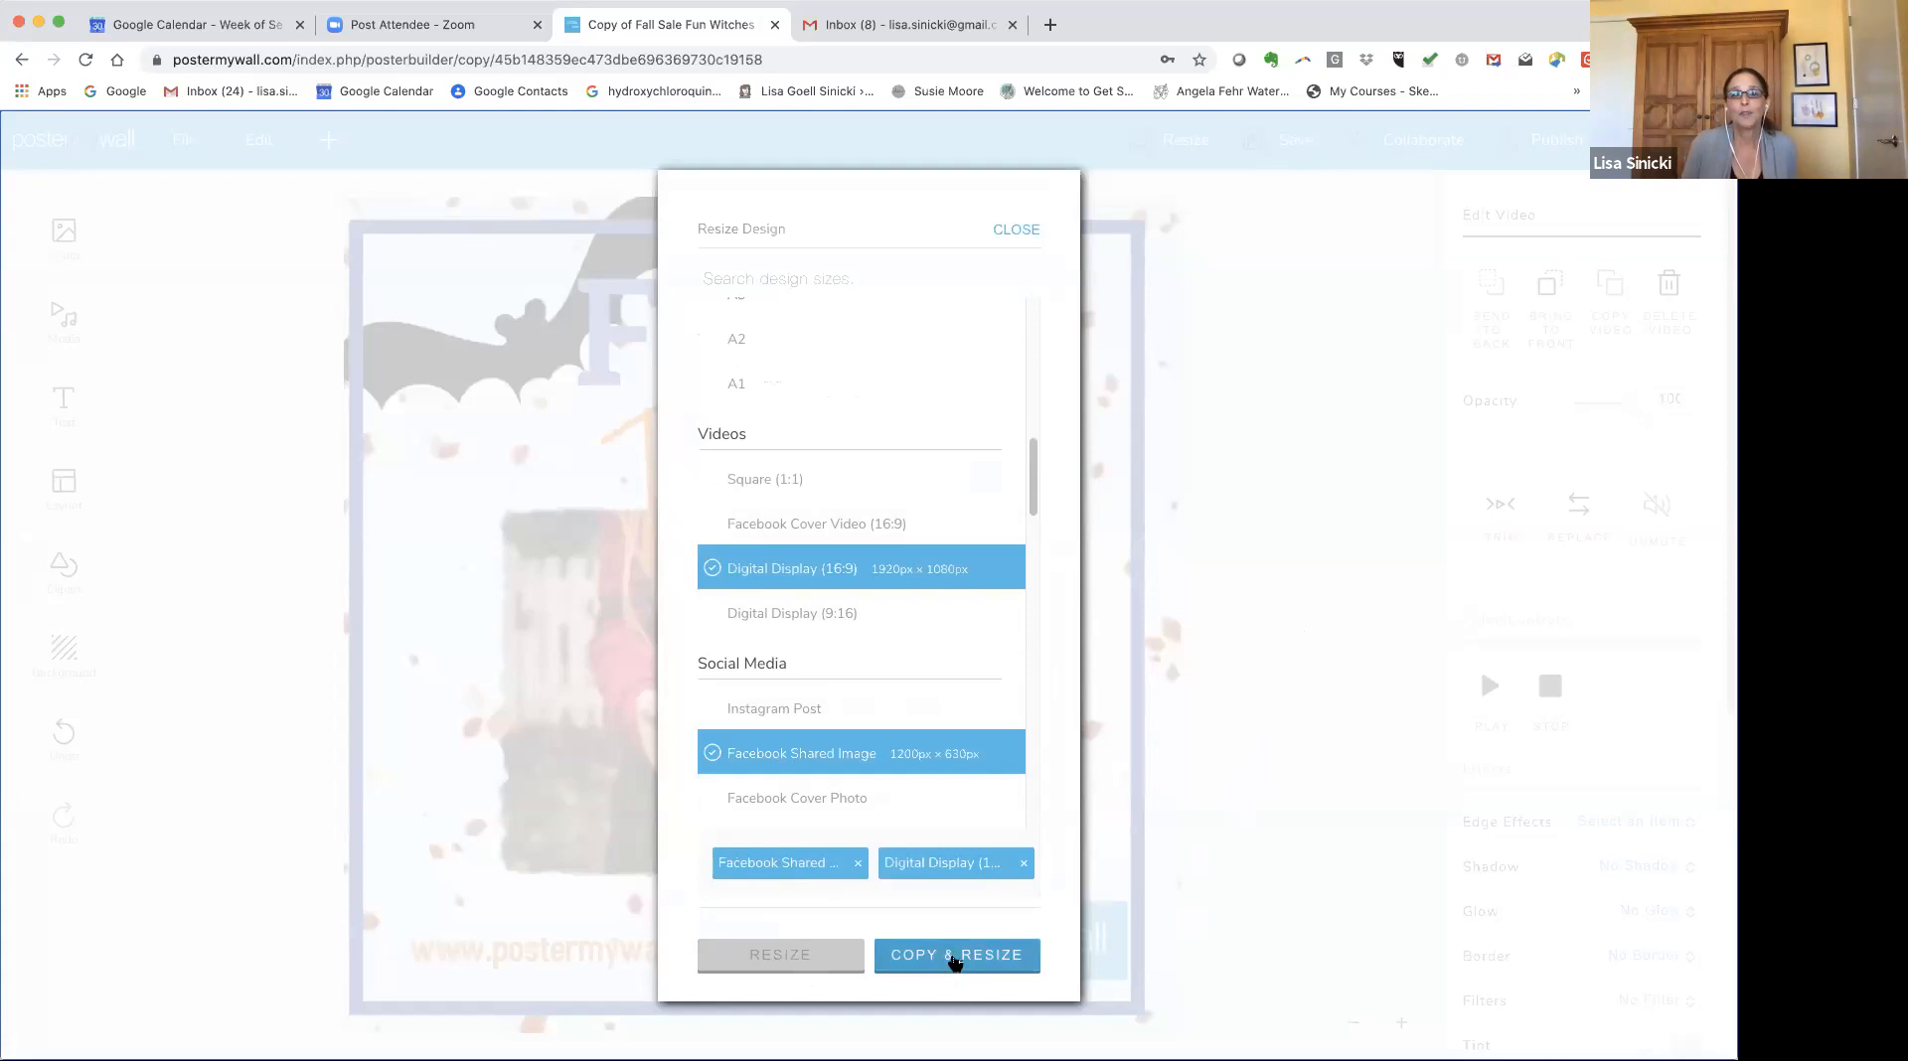
pyautogui.click(954, 957)
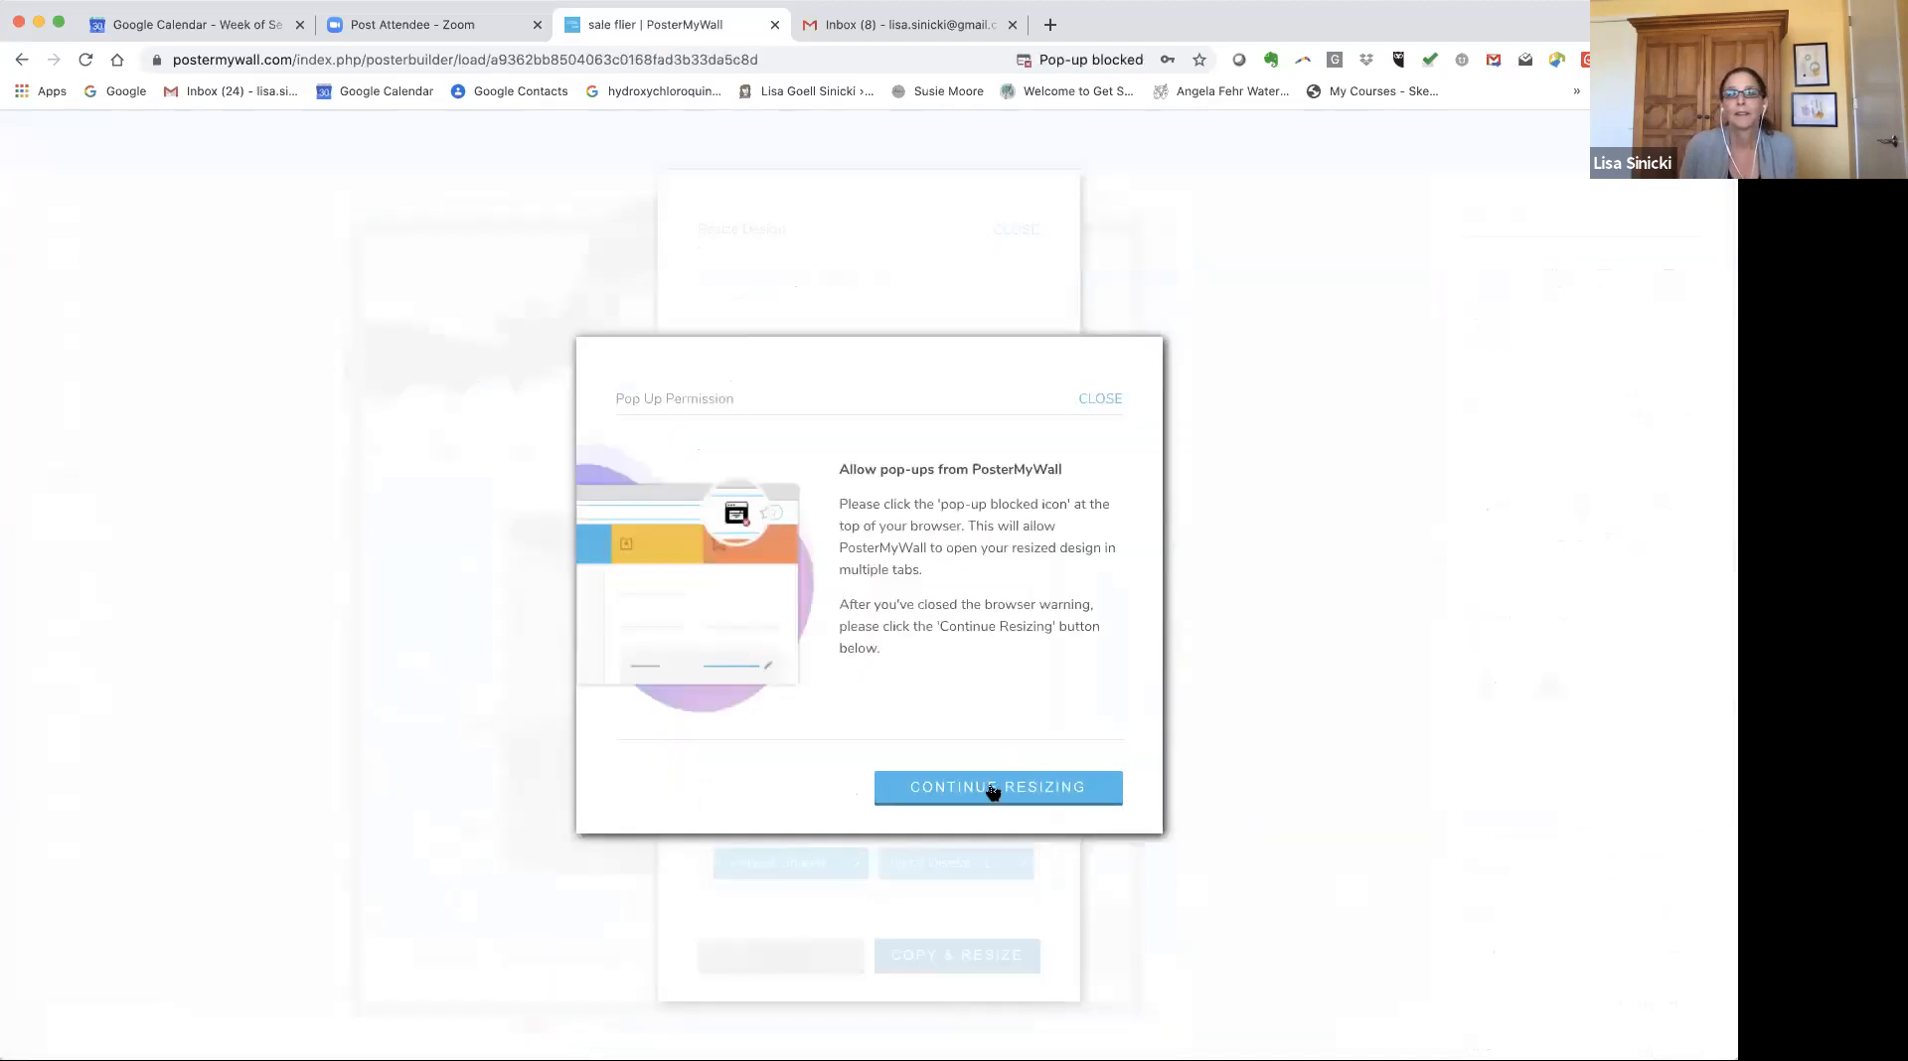
# Continue the resize after the pop-up permission, keeping only the Facebook Shared Image size.
pyautogui.click(992, 788)
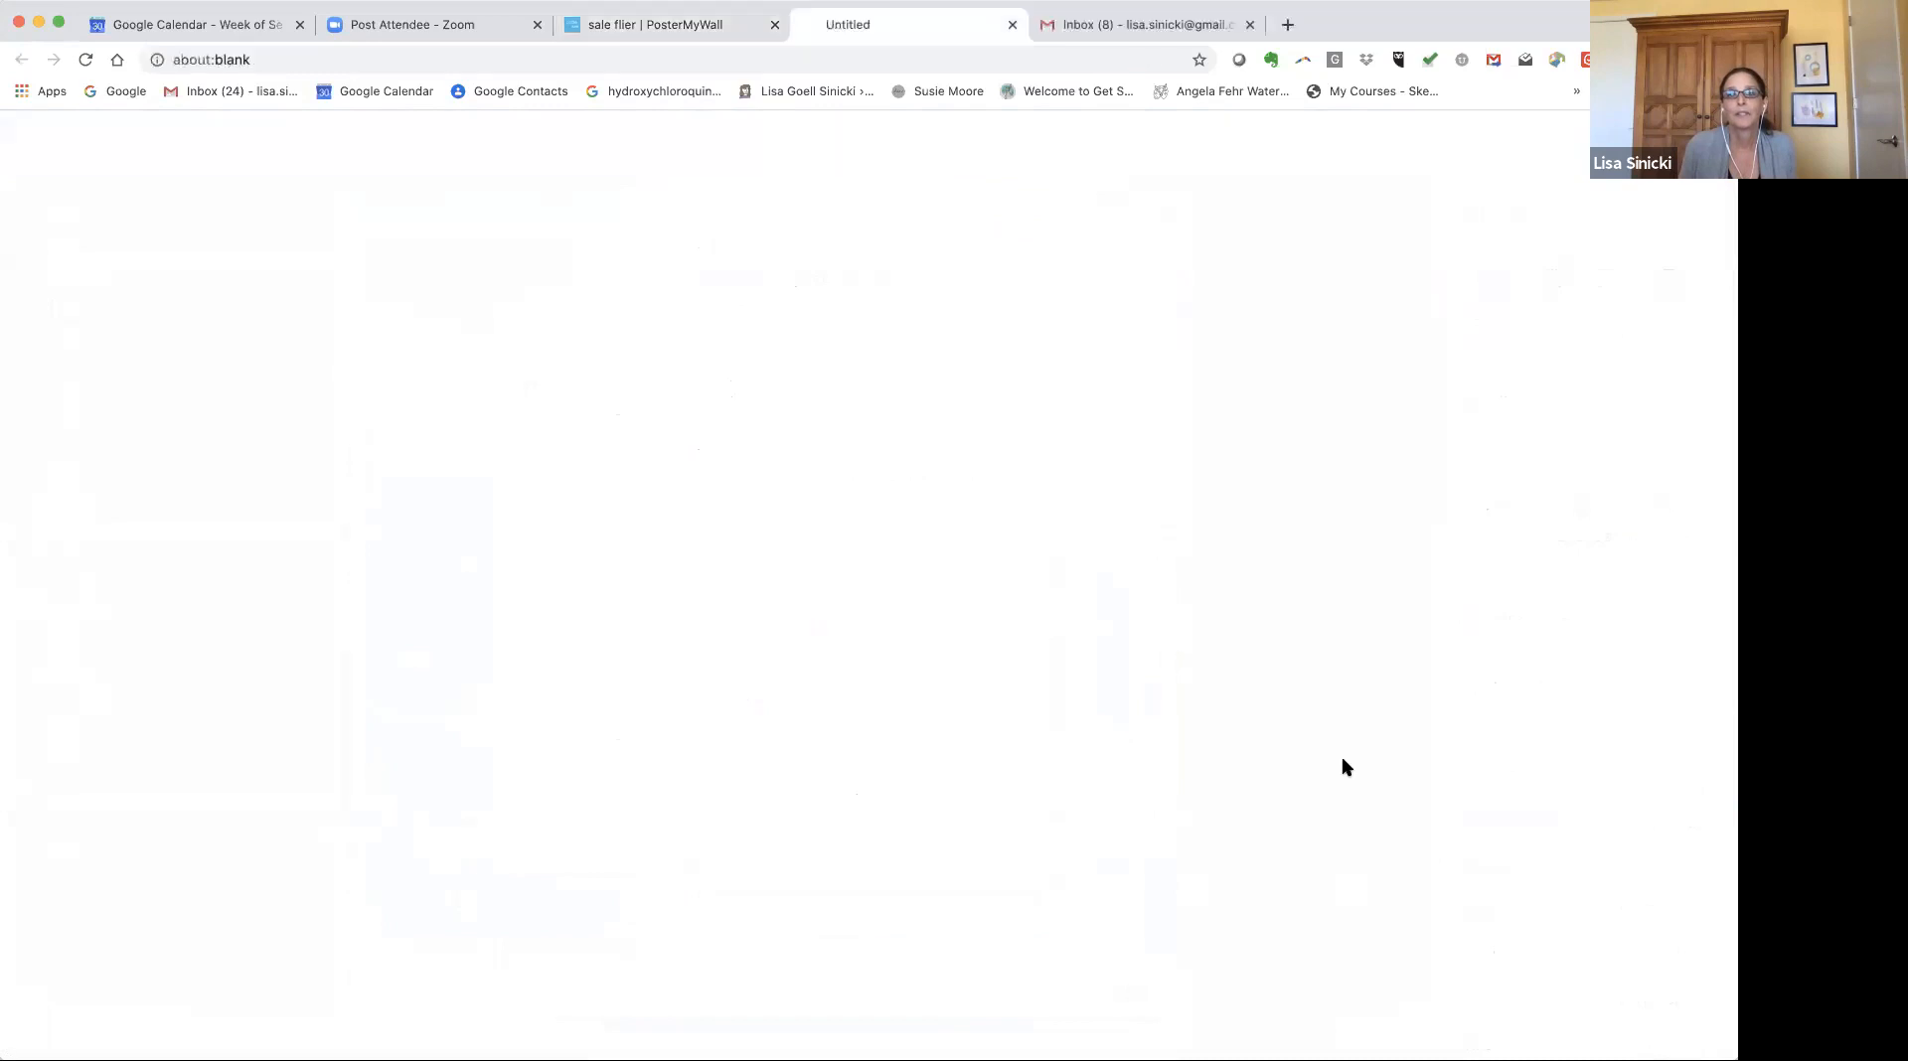
pyautogui.click(999, 788)
pyautogui.click(1101, 400)
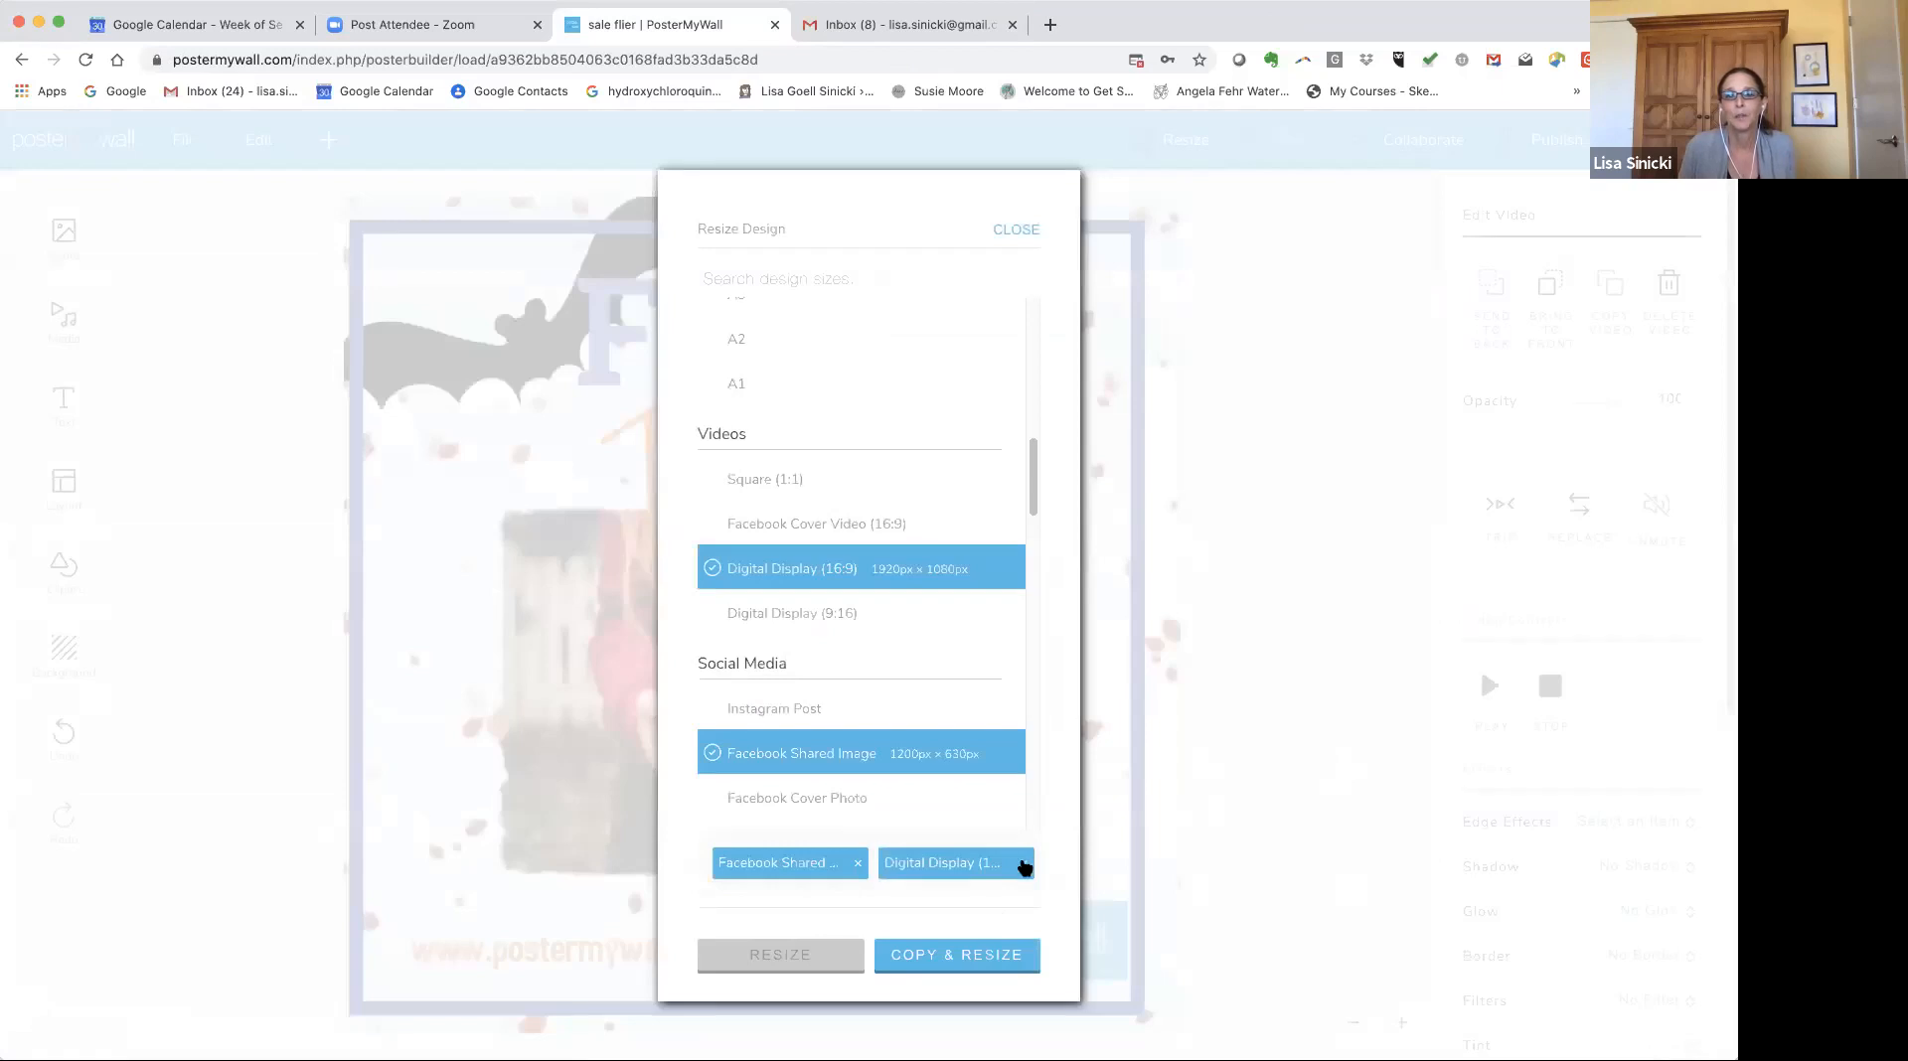
pyautogui.click(1024, 865)
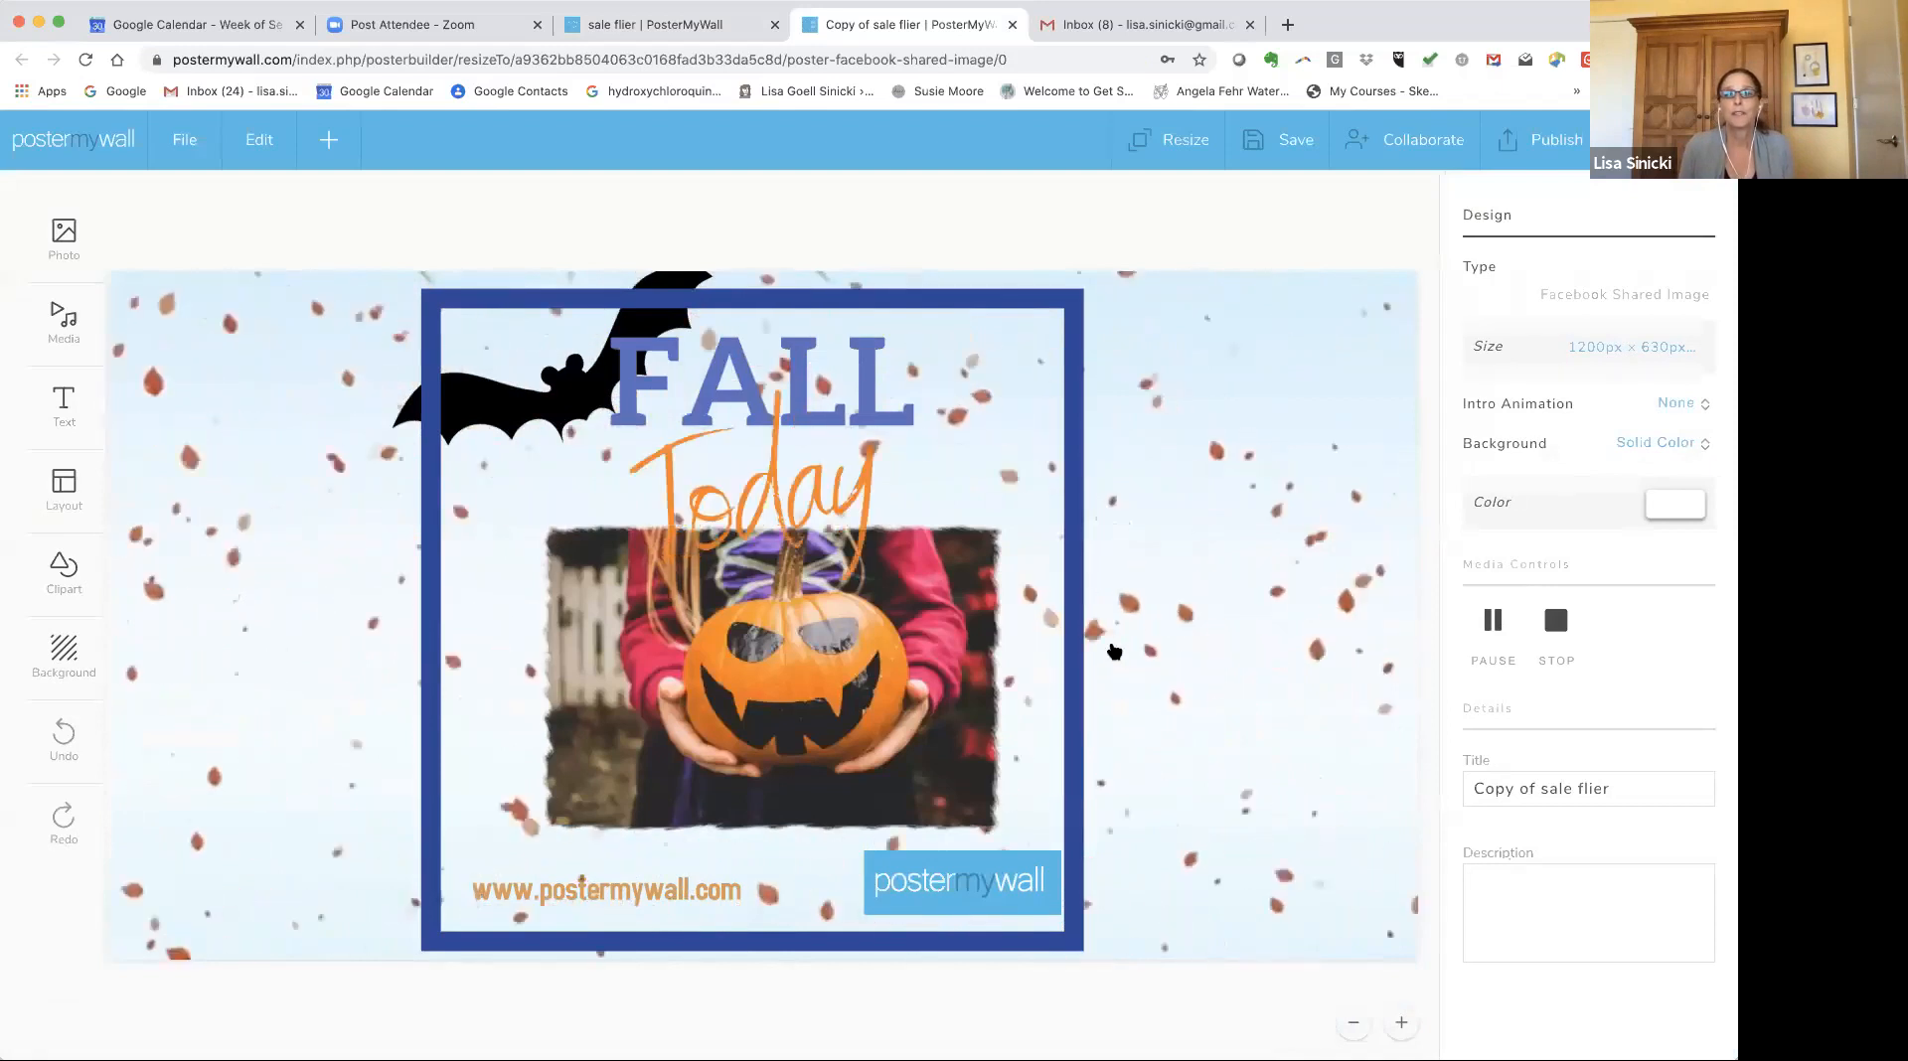
# Stretch the blue border frame sideways to span the whole wide canvas.
pyautogui.click(1078, 644)
pyautogui.moveTo(1138, 624); pyautogui.dragTo(1409, 620)
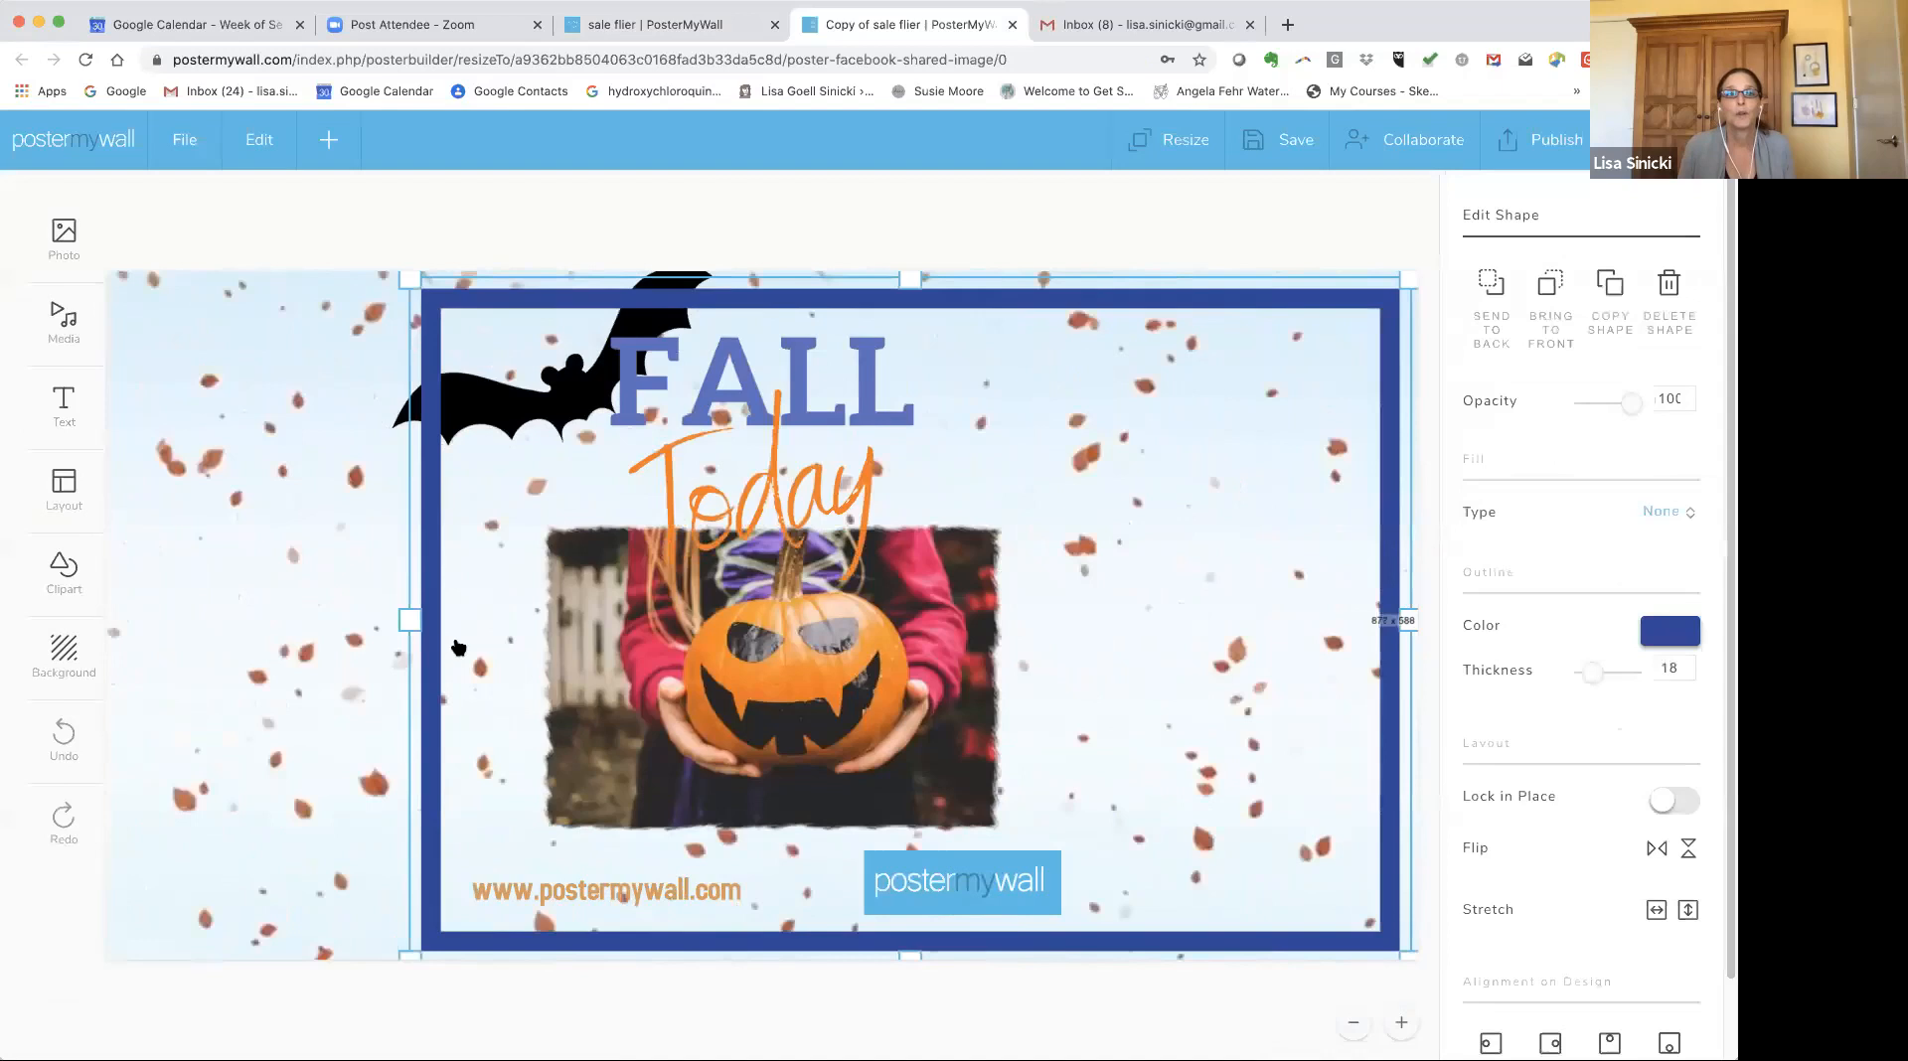
pyautogui.moveTo(173, 624); pyautogui.dragTo(162, 664)
# Enlarge the pumpkin photo and shift it toward the right side of the canvas.
pyautogui.click(1013, 512)
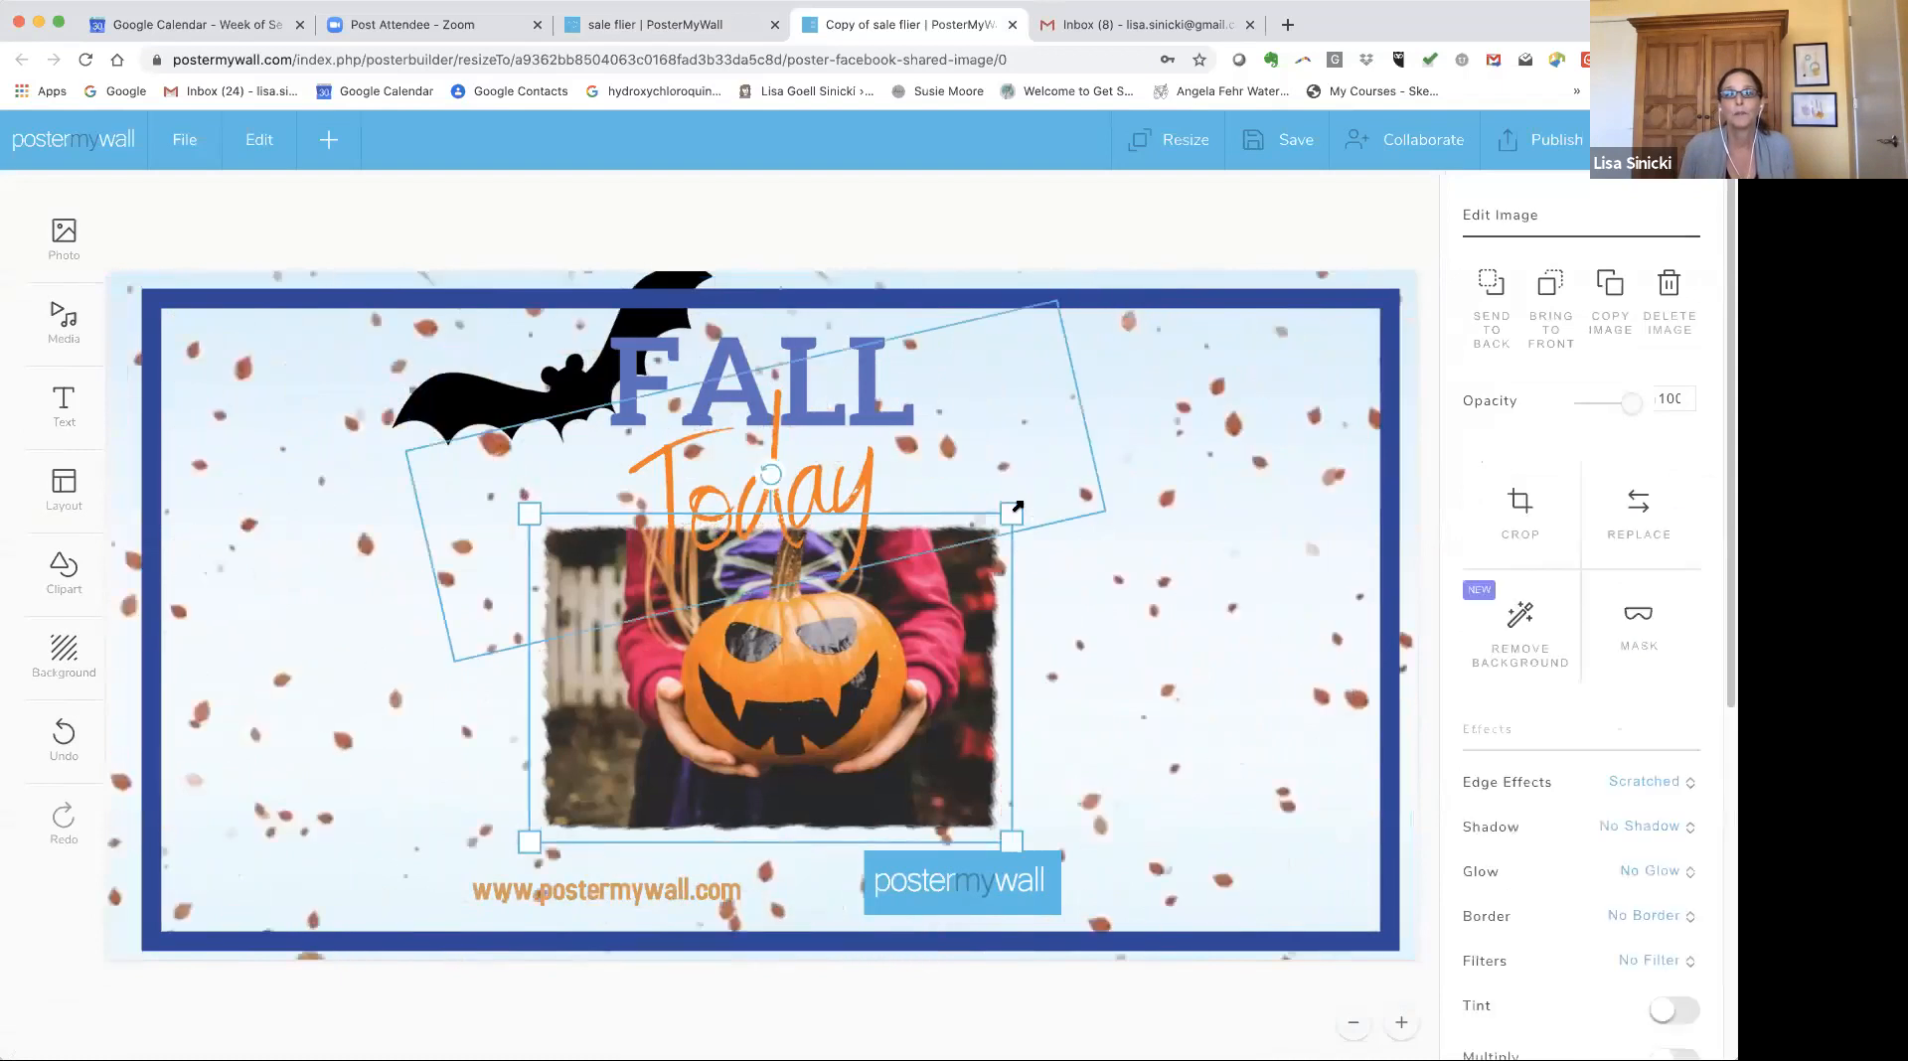
pyautogui.moveTo(1018, 508); pyautogui.dragTo(1285, 331)
pyautogui.moveTo(881, 511); pyautogui.dragTo(953, 525)
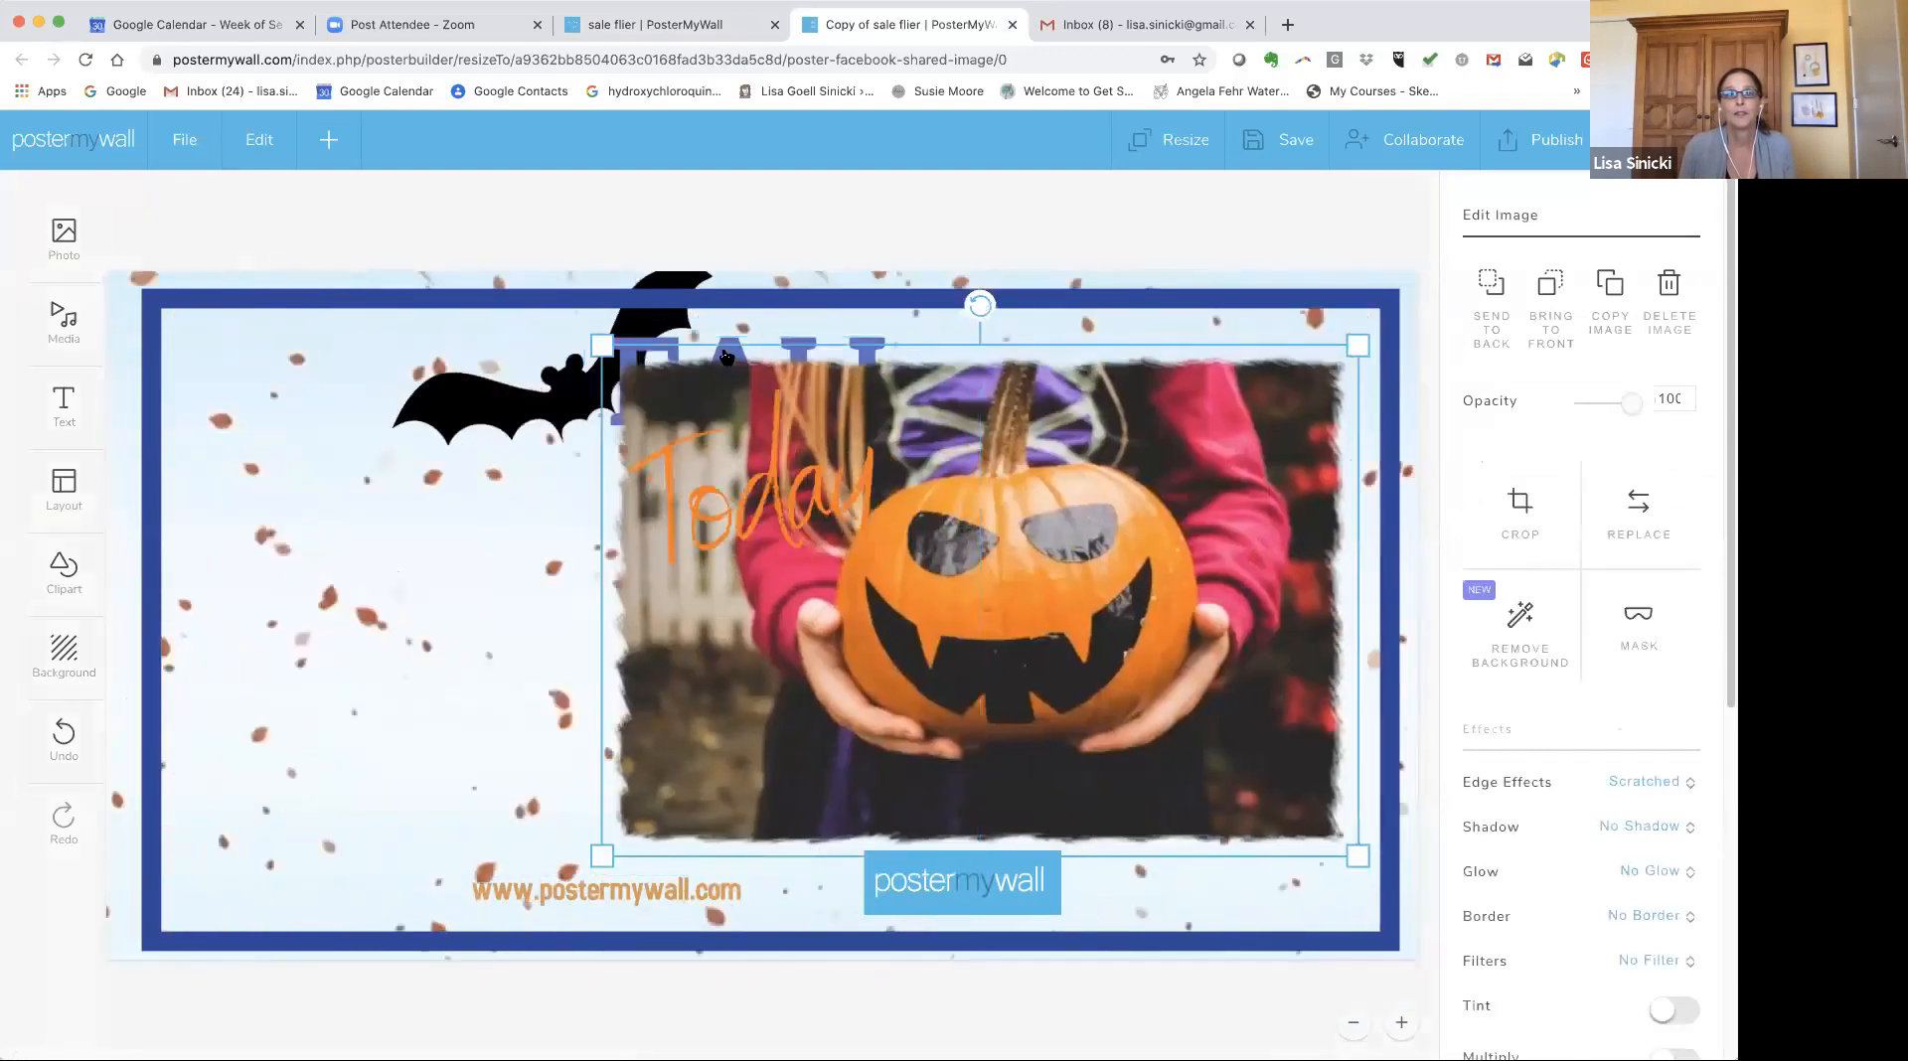
# Move the FALL heading and the animated Today text to the left side of the canvas.
pyautogui.moveTo(704, 469); pyautogui.dragTo(680, 602)
pyautogui.moveTo(775, 390); pyautogui.dragTo(379, 491)
pyautogui.moveTo(730, 534); pyautogui.dragTo(387, 657)
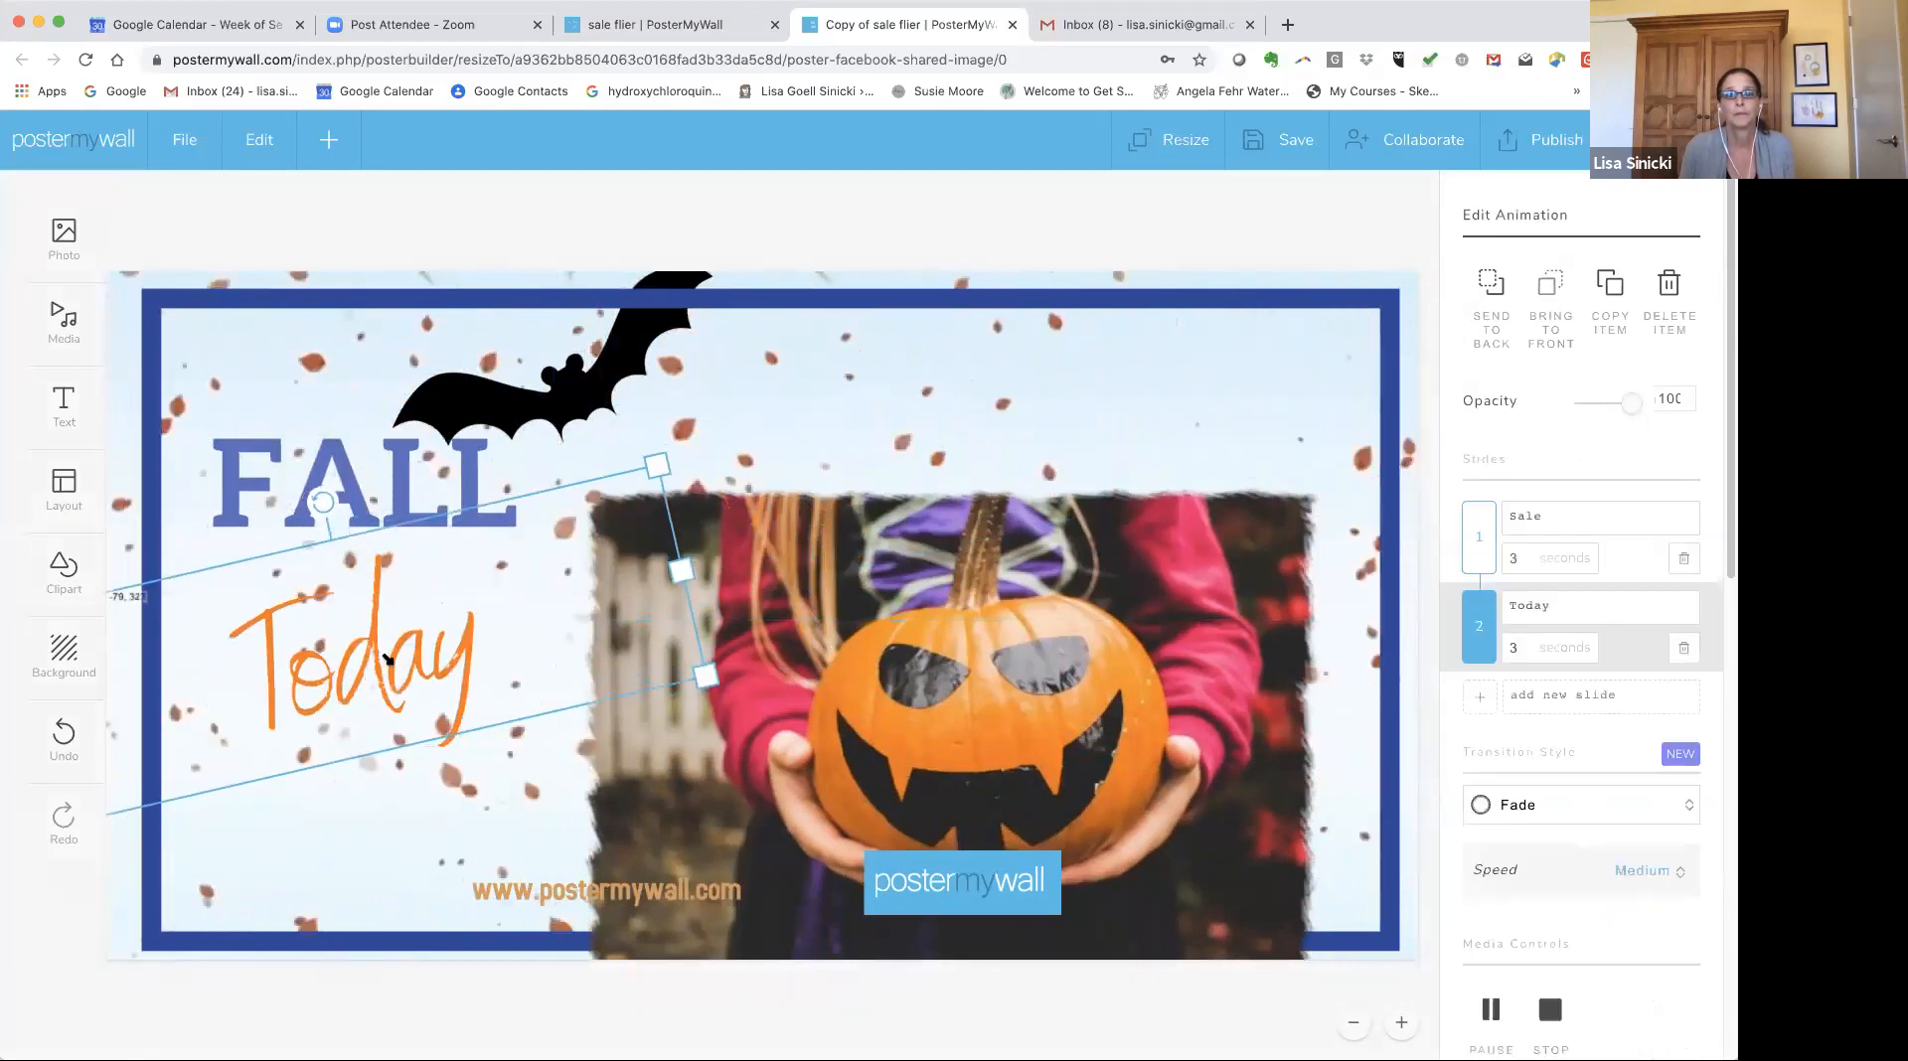
# Move the pumpkin photo up toward the top of the blue frame.
pyautogui.moveTo(950, 668); pyautogui.dragTo(983, 509)
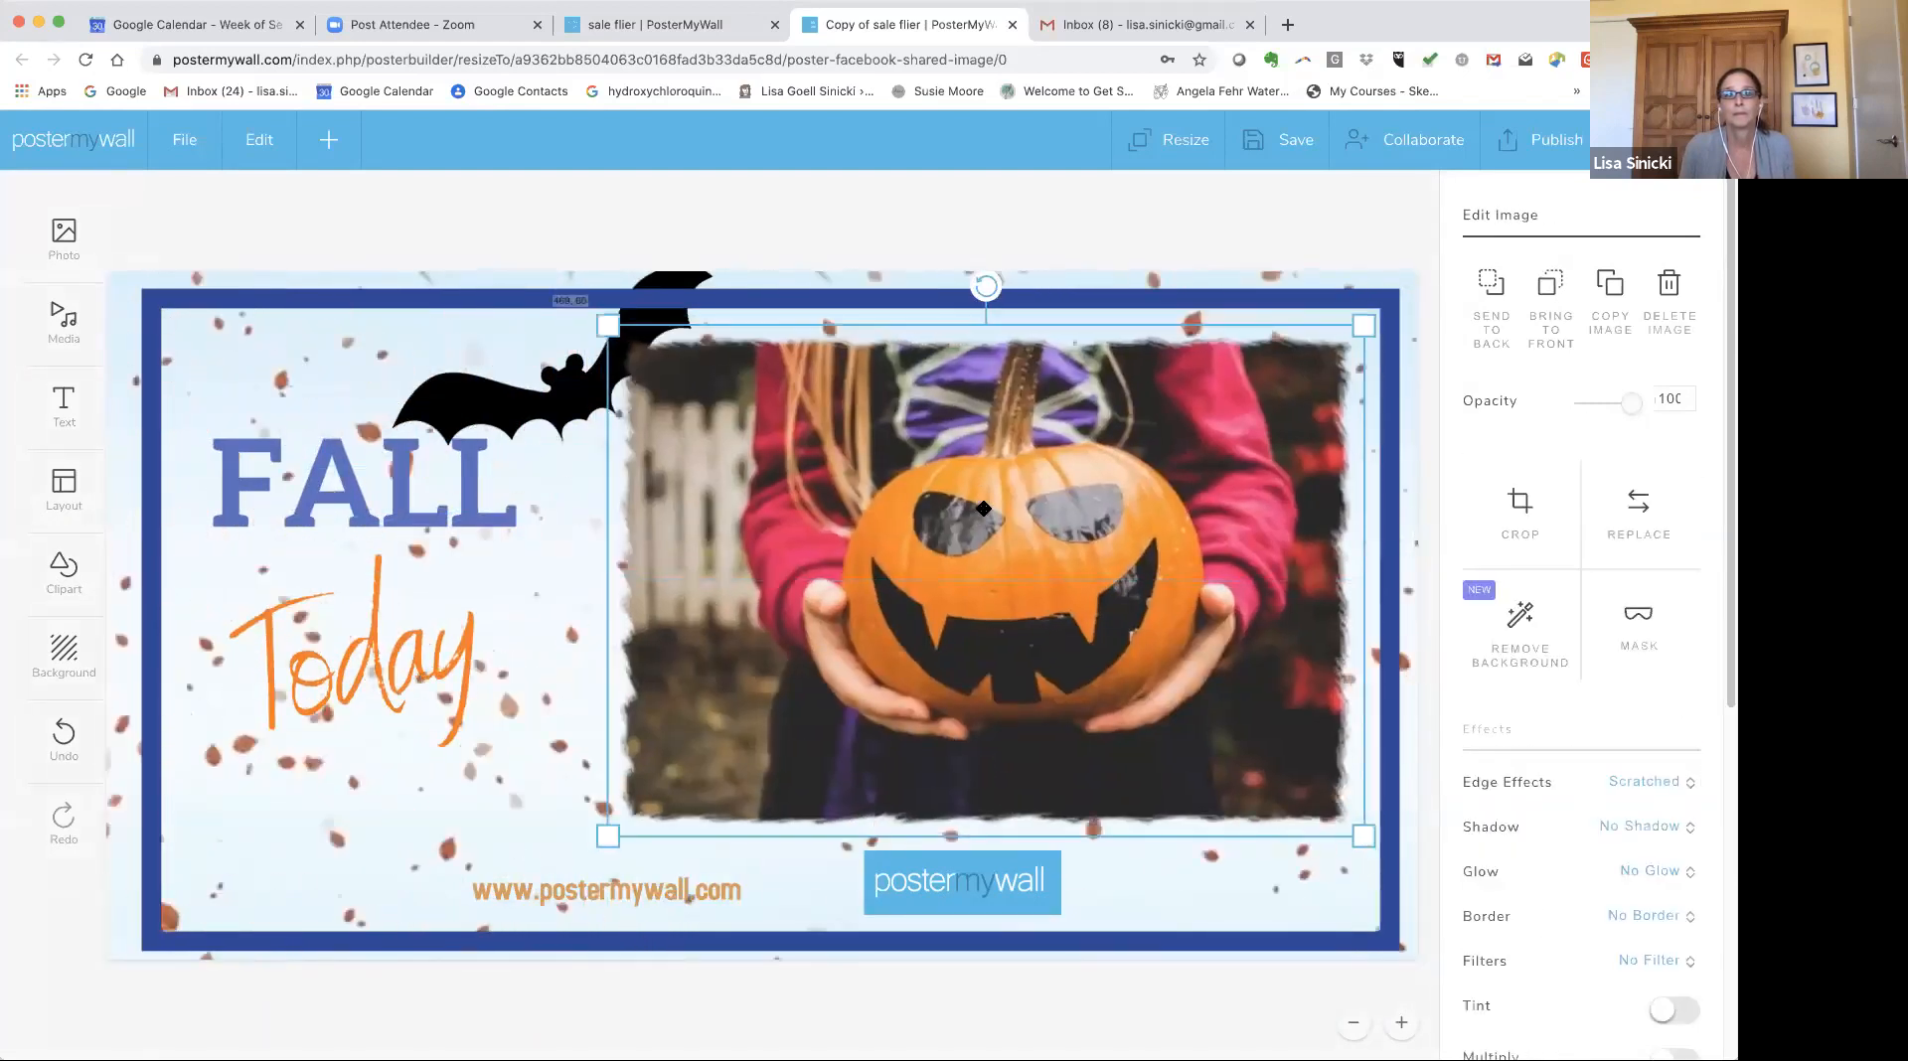
pyautogui.click(151, 596)
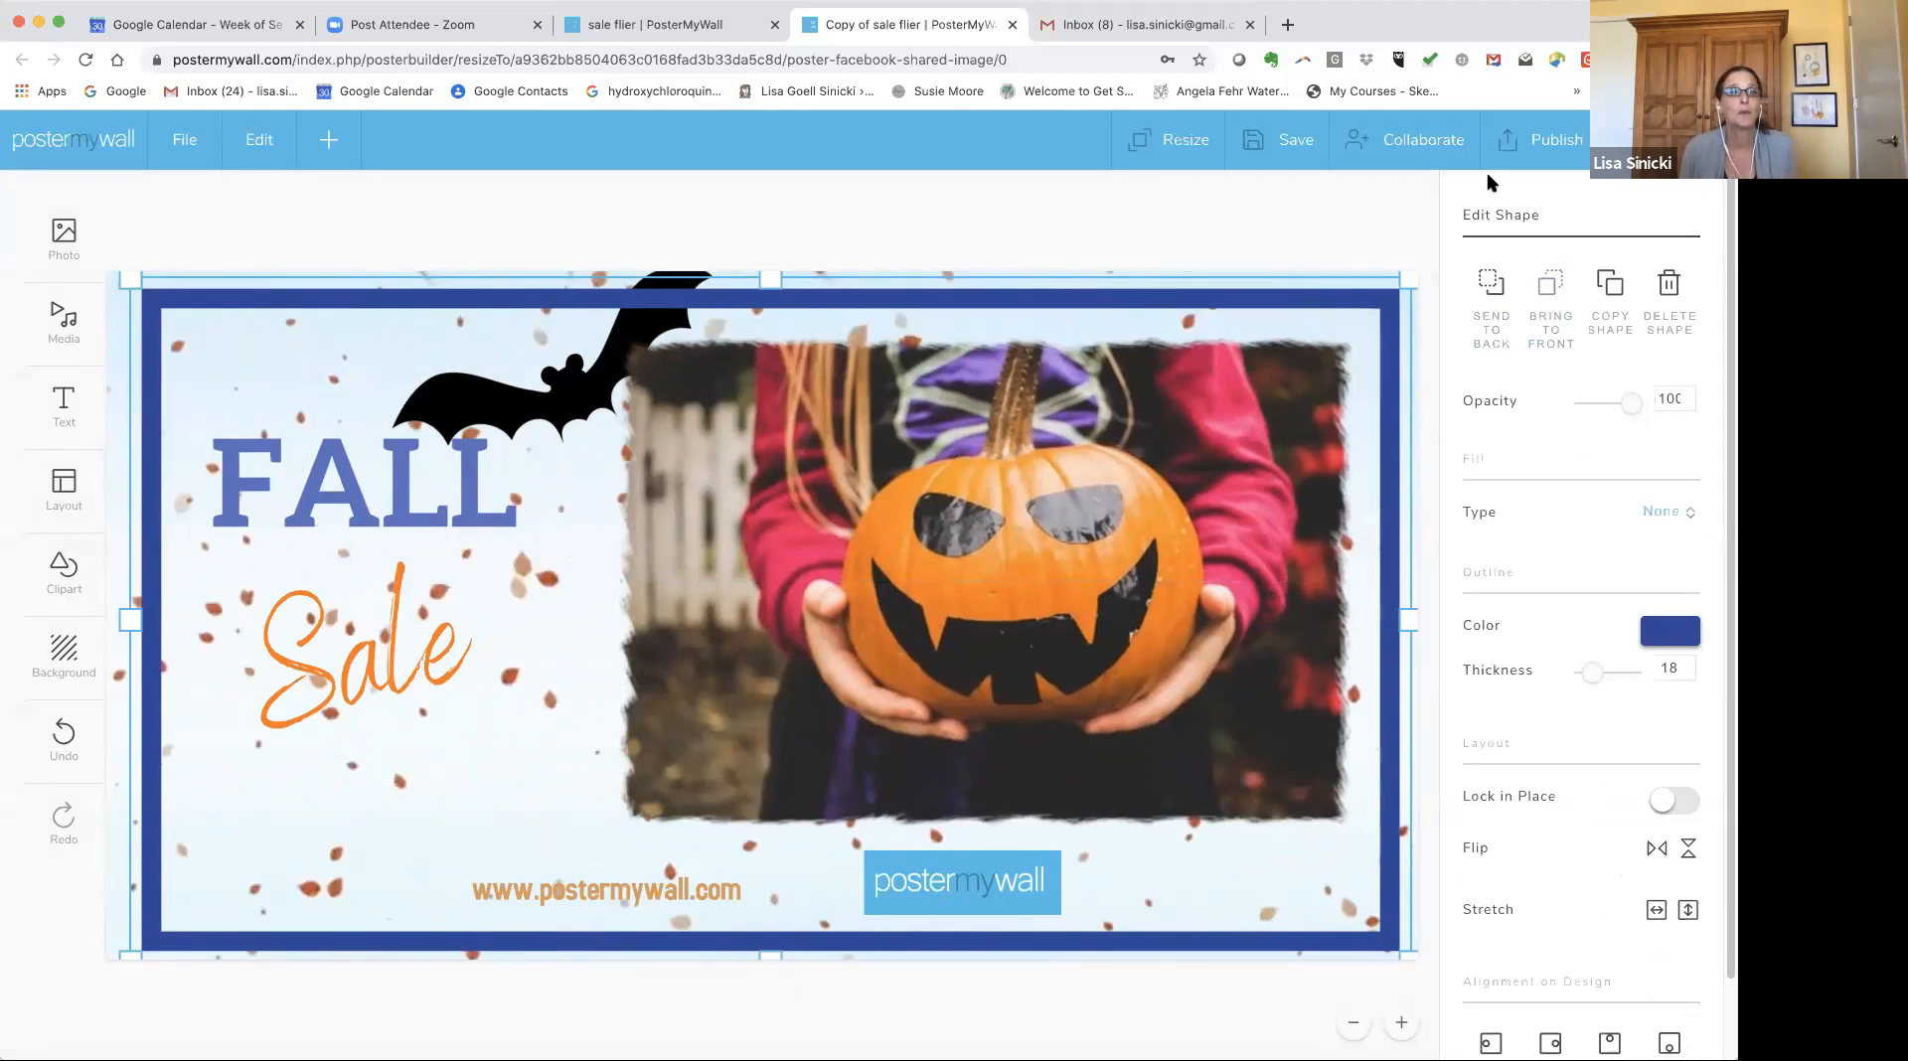
pyautogui.click(56, 493)
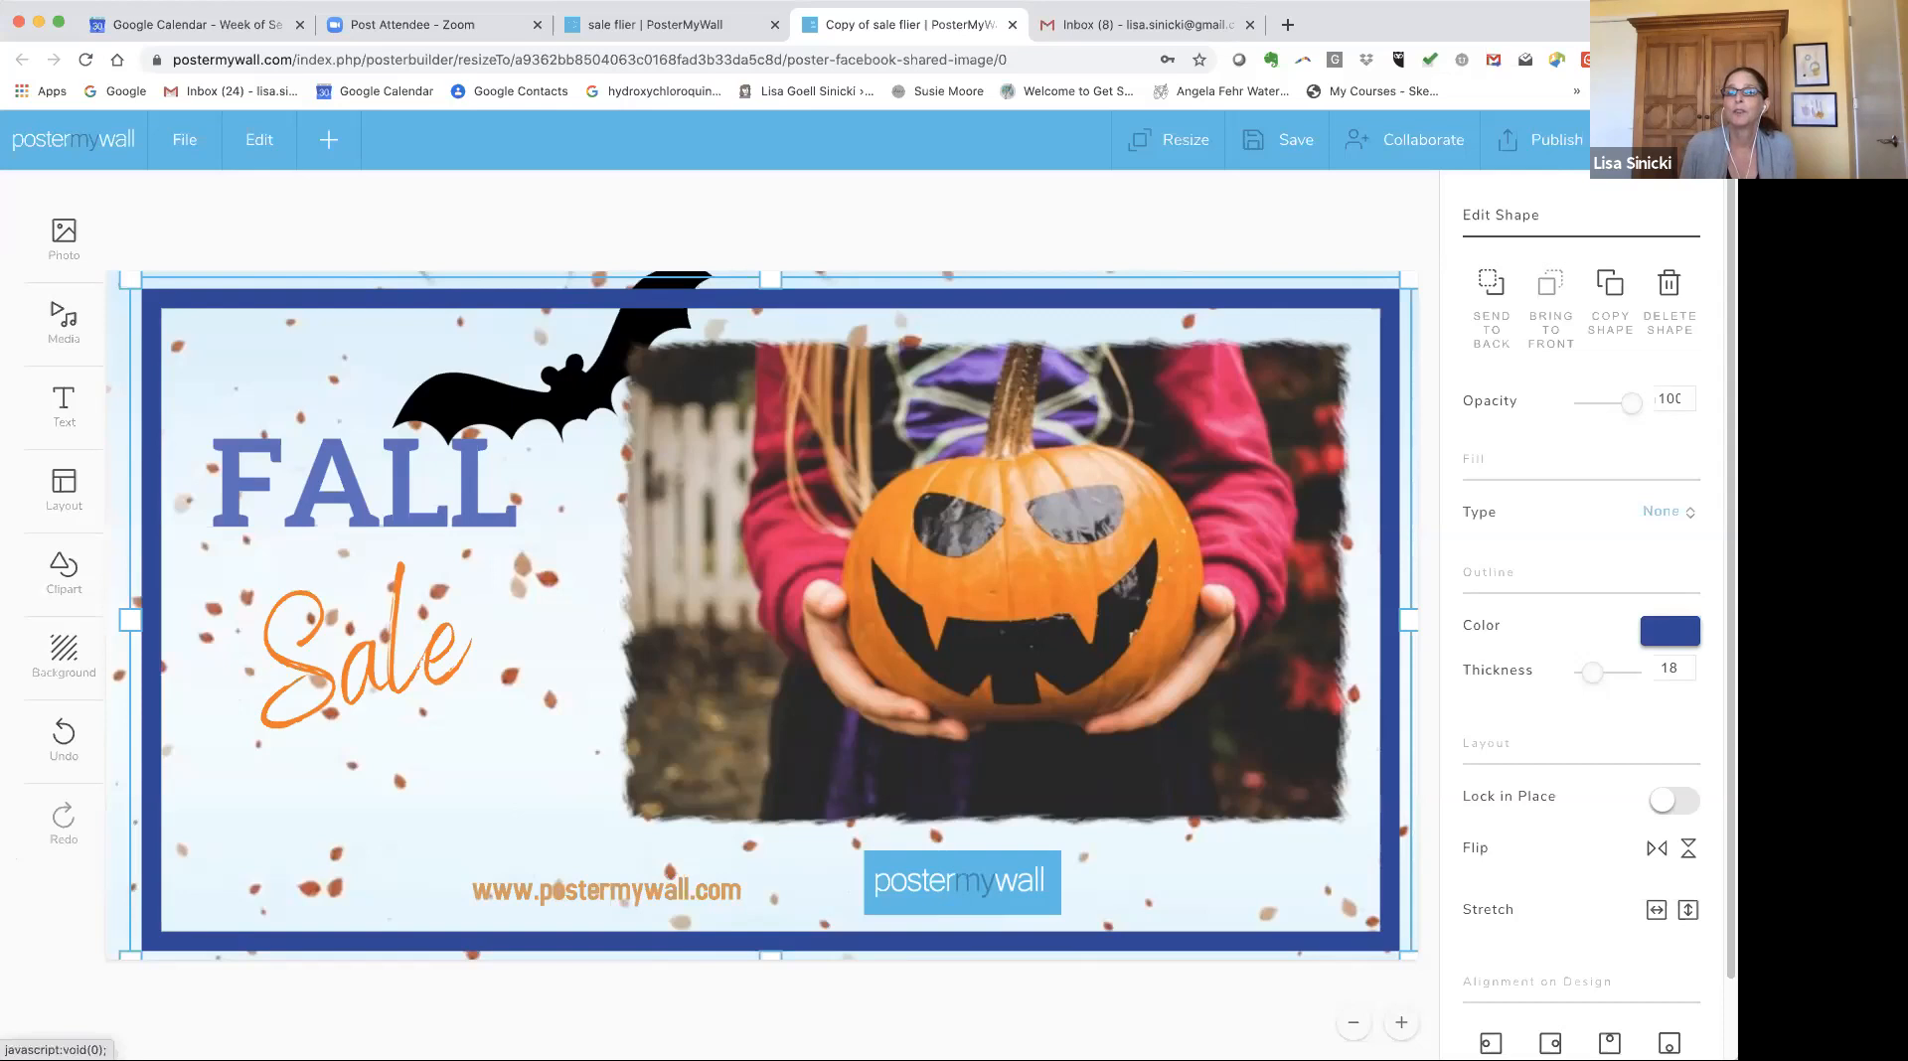
# Open the publish dialog and browse the Publish options before closing it.
pyautogui.click(1550, 139)
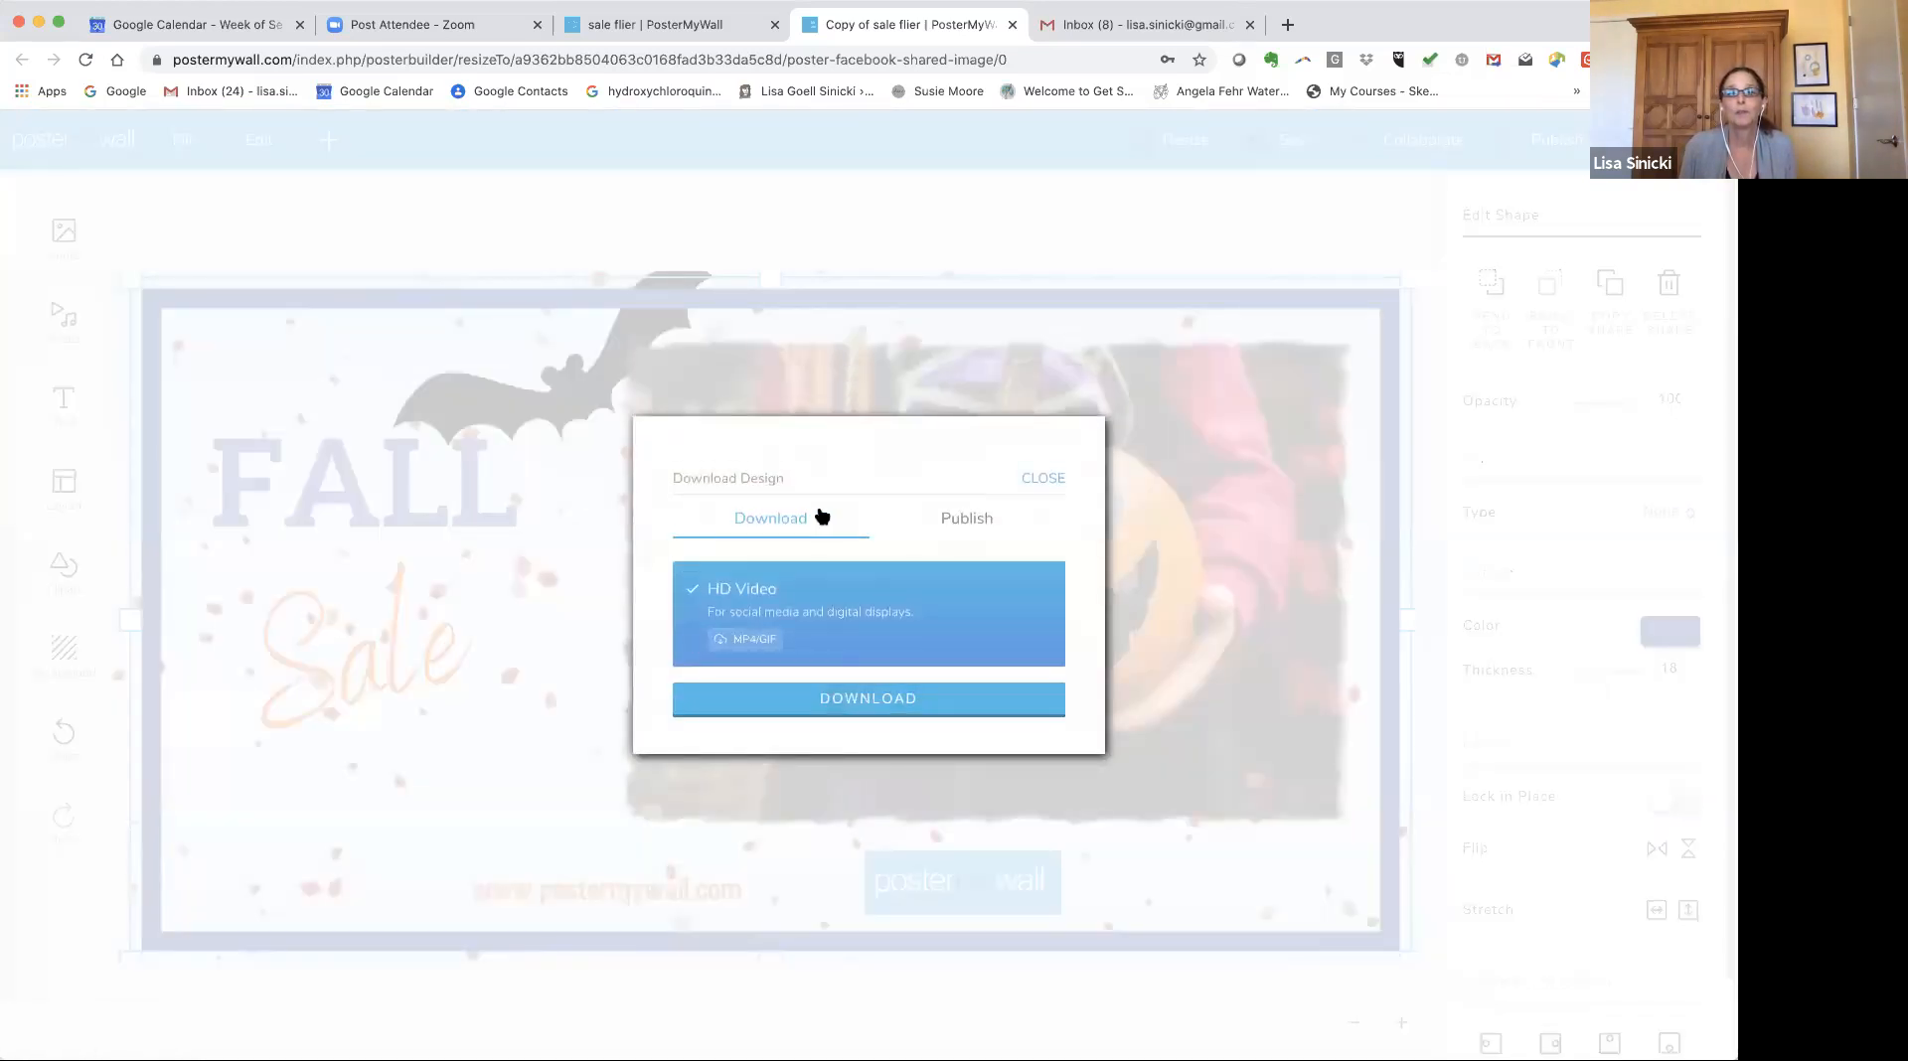
pyautogui.click(969, 519)
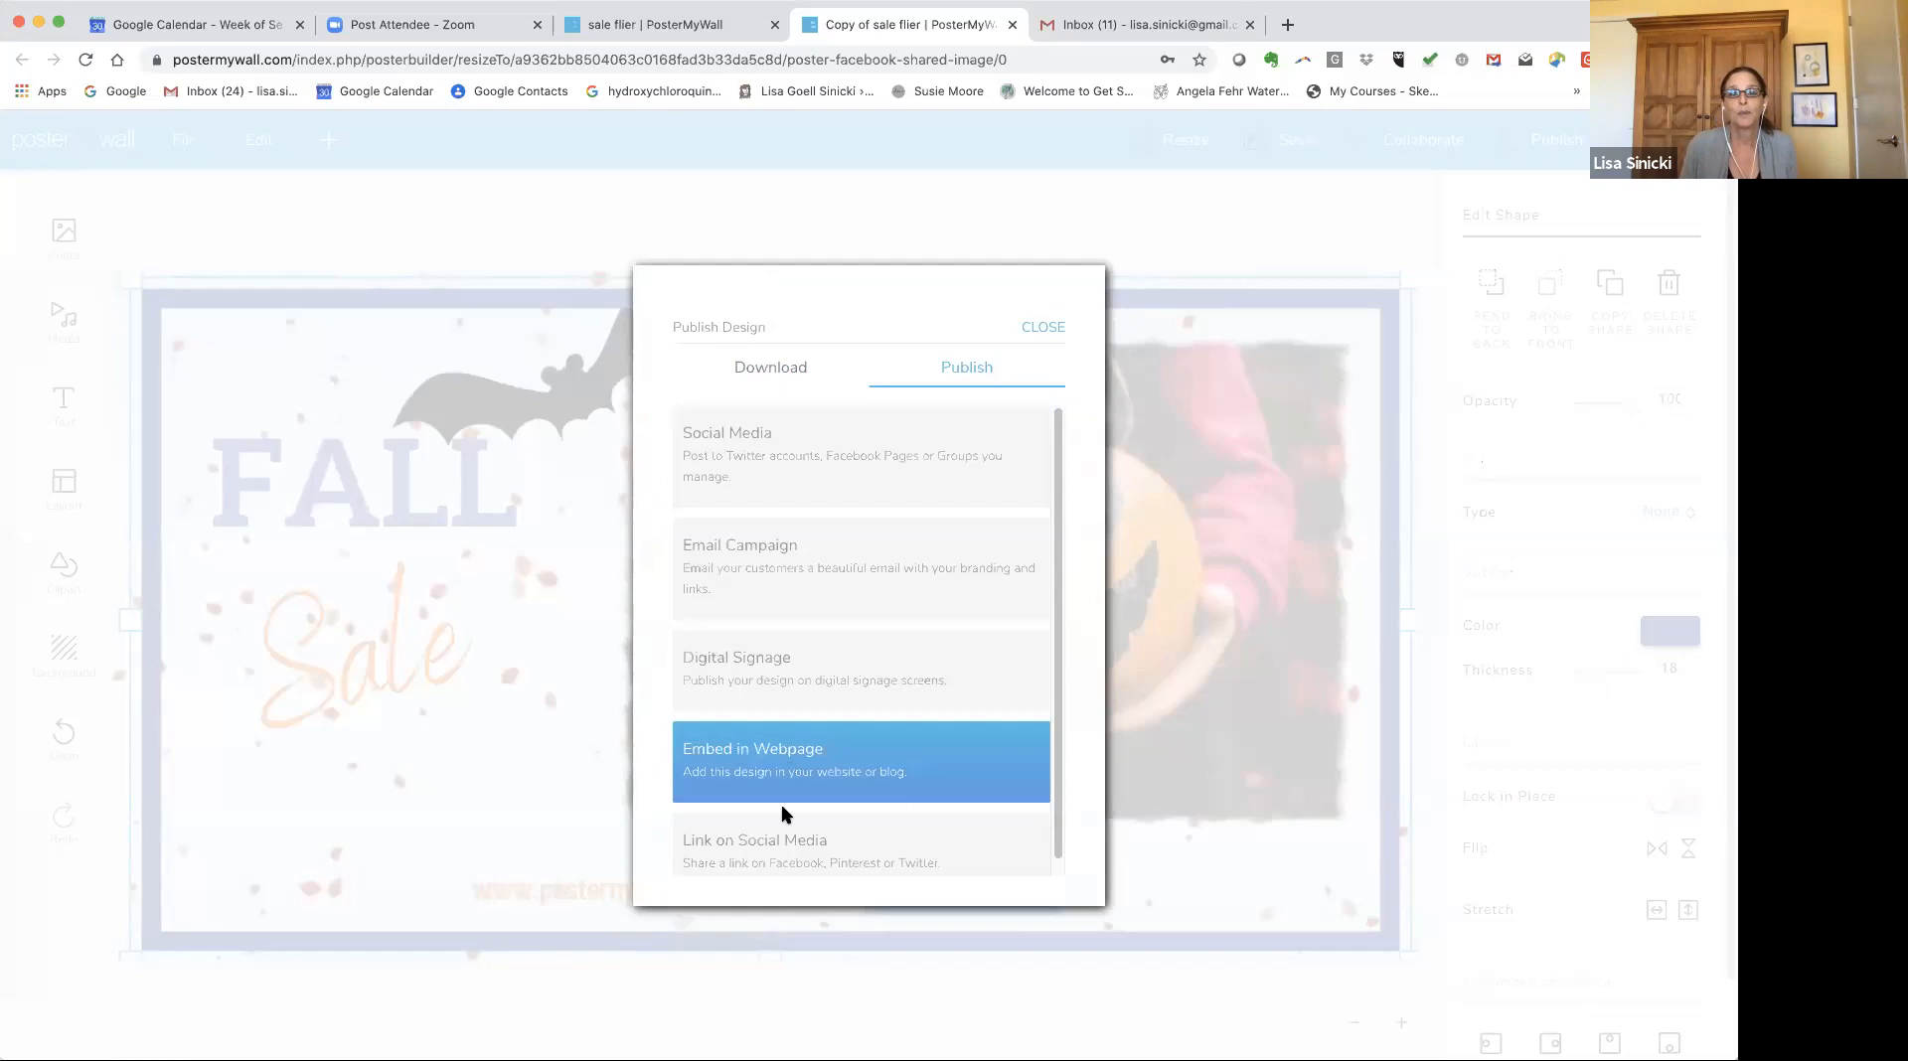
pyautogui.scroll(-1, 781, 840)
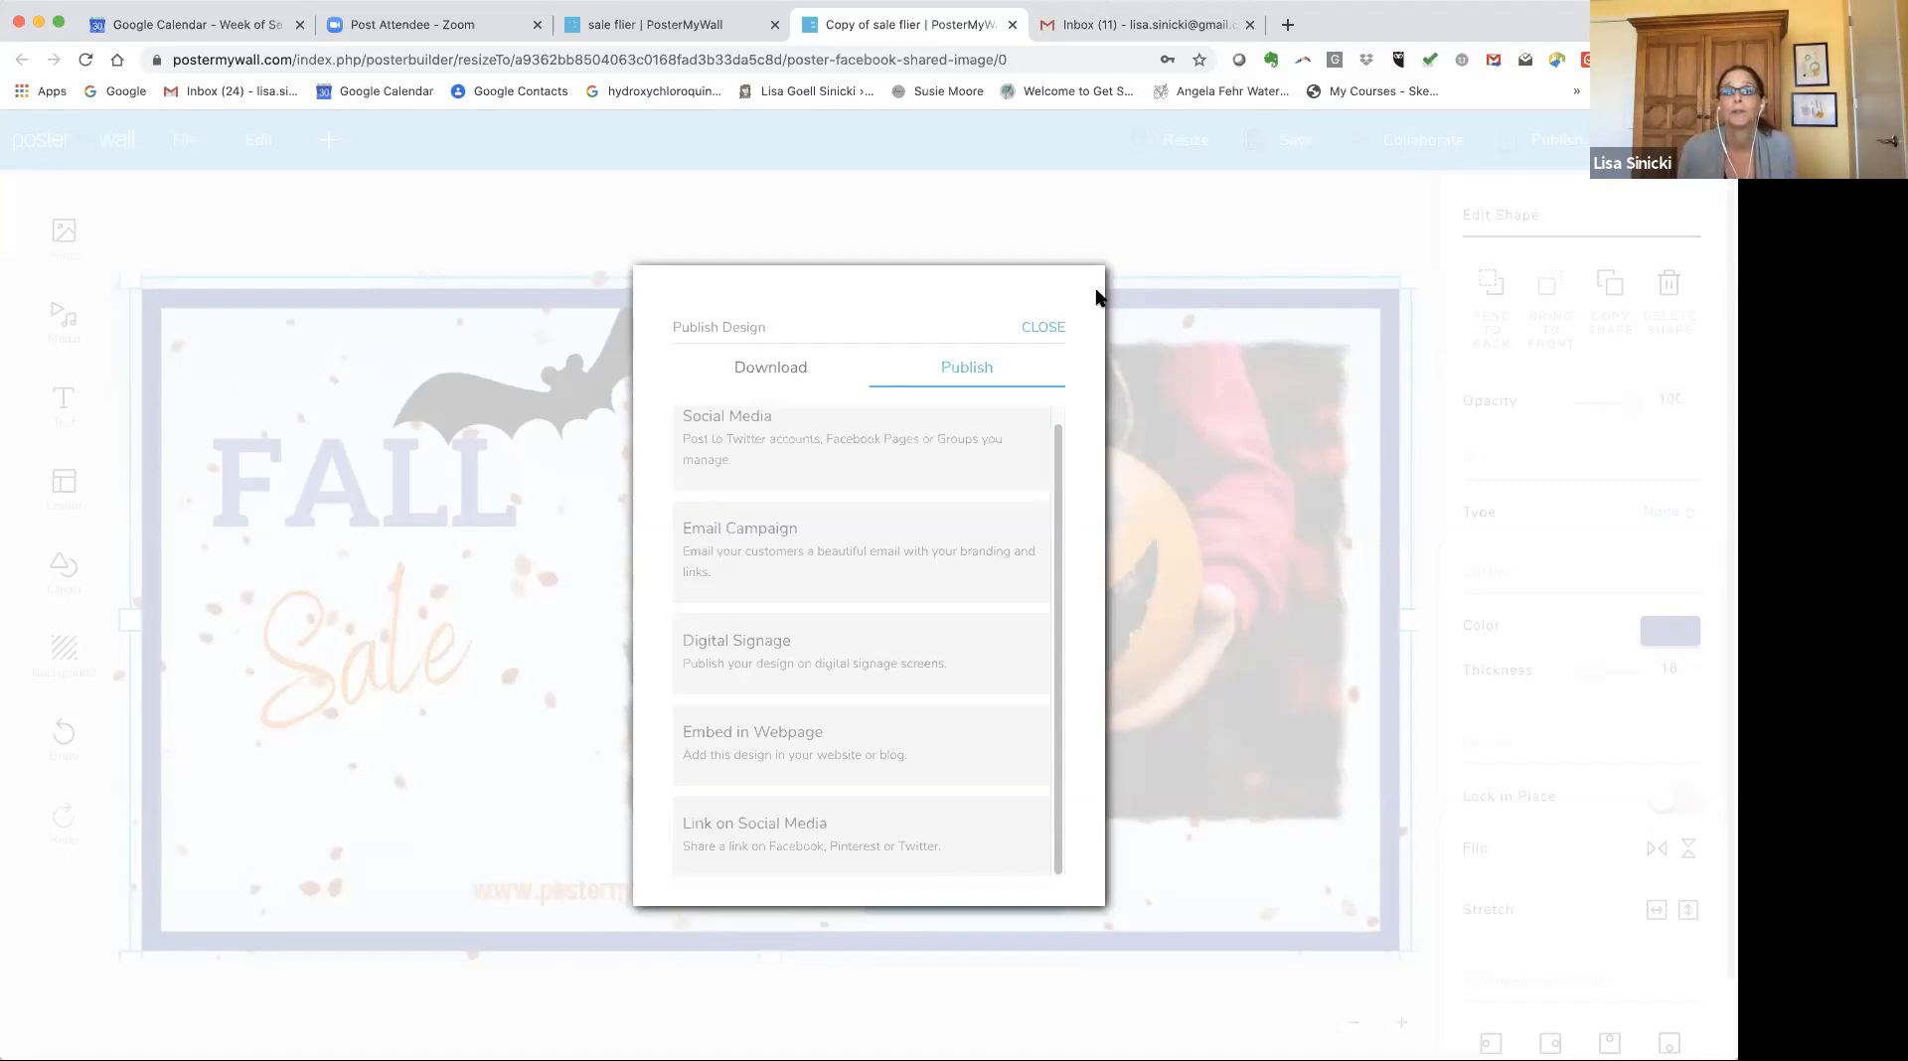
pyautogui.click(1033, 328)
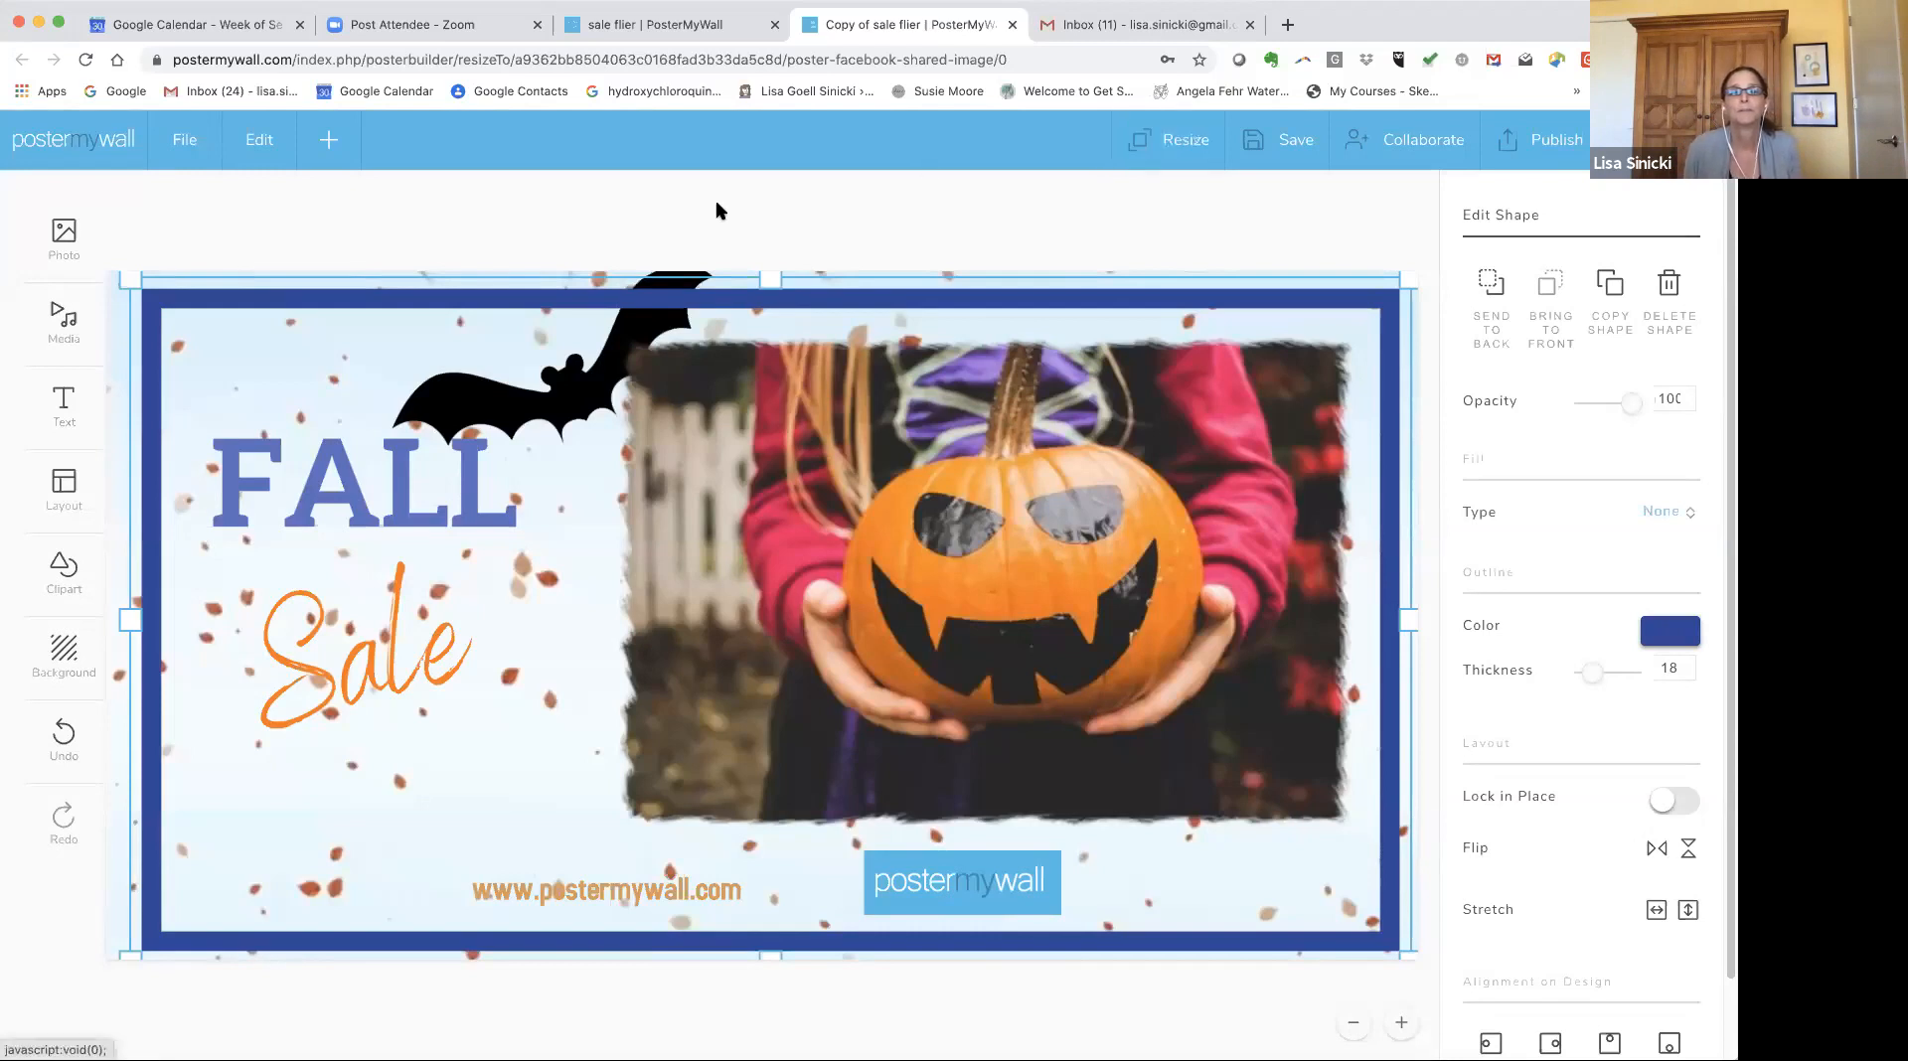
# Thin the blue border frame's outline to 6 and stretch and nudge the frame to fit the canvas edges.
pyautogui.moveTo(1294, 581); pyautogui.dragTo(1273, 581)
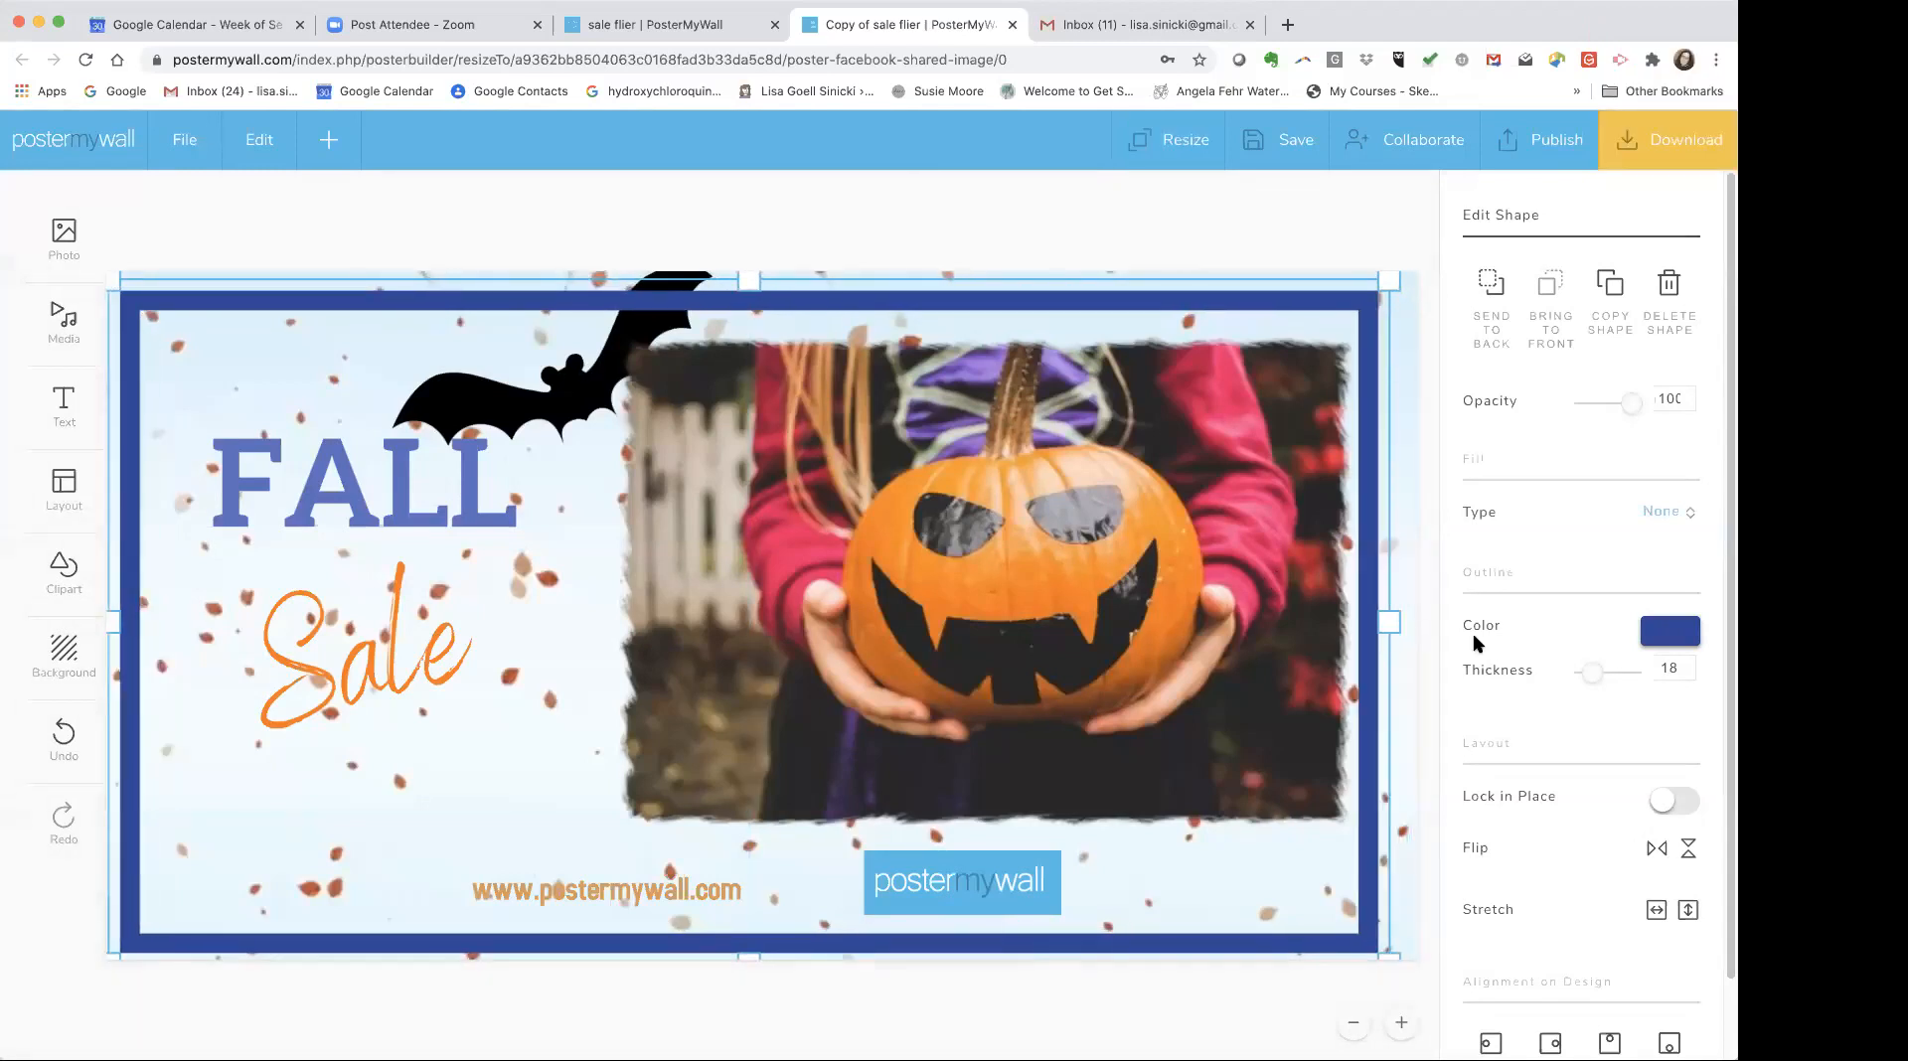
pyautogui.click(1587, 672)
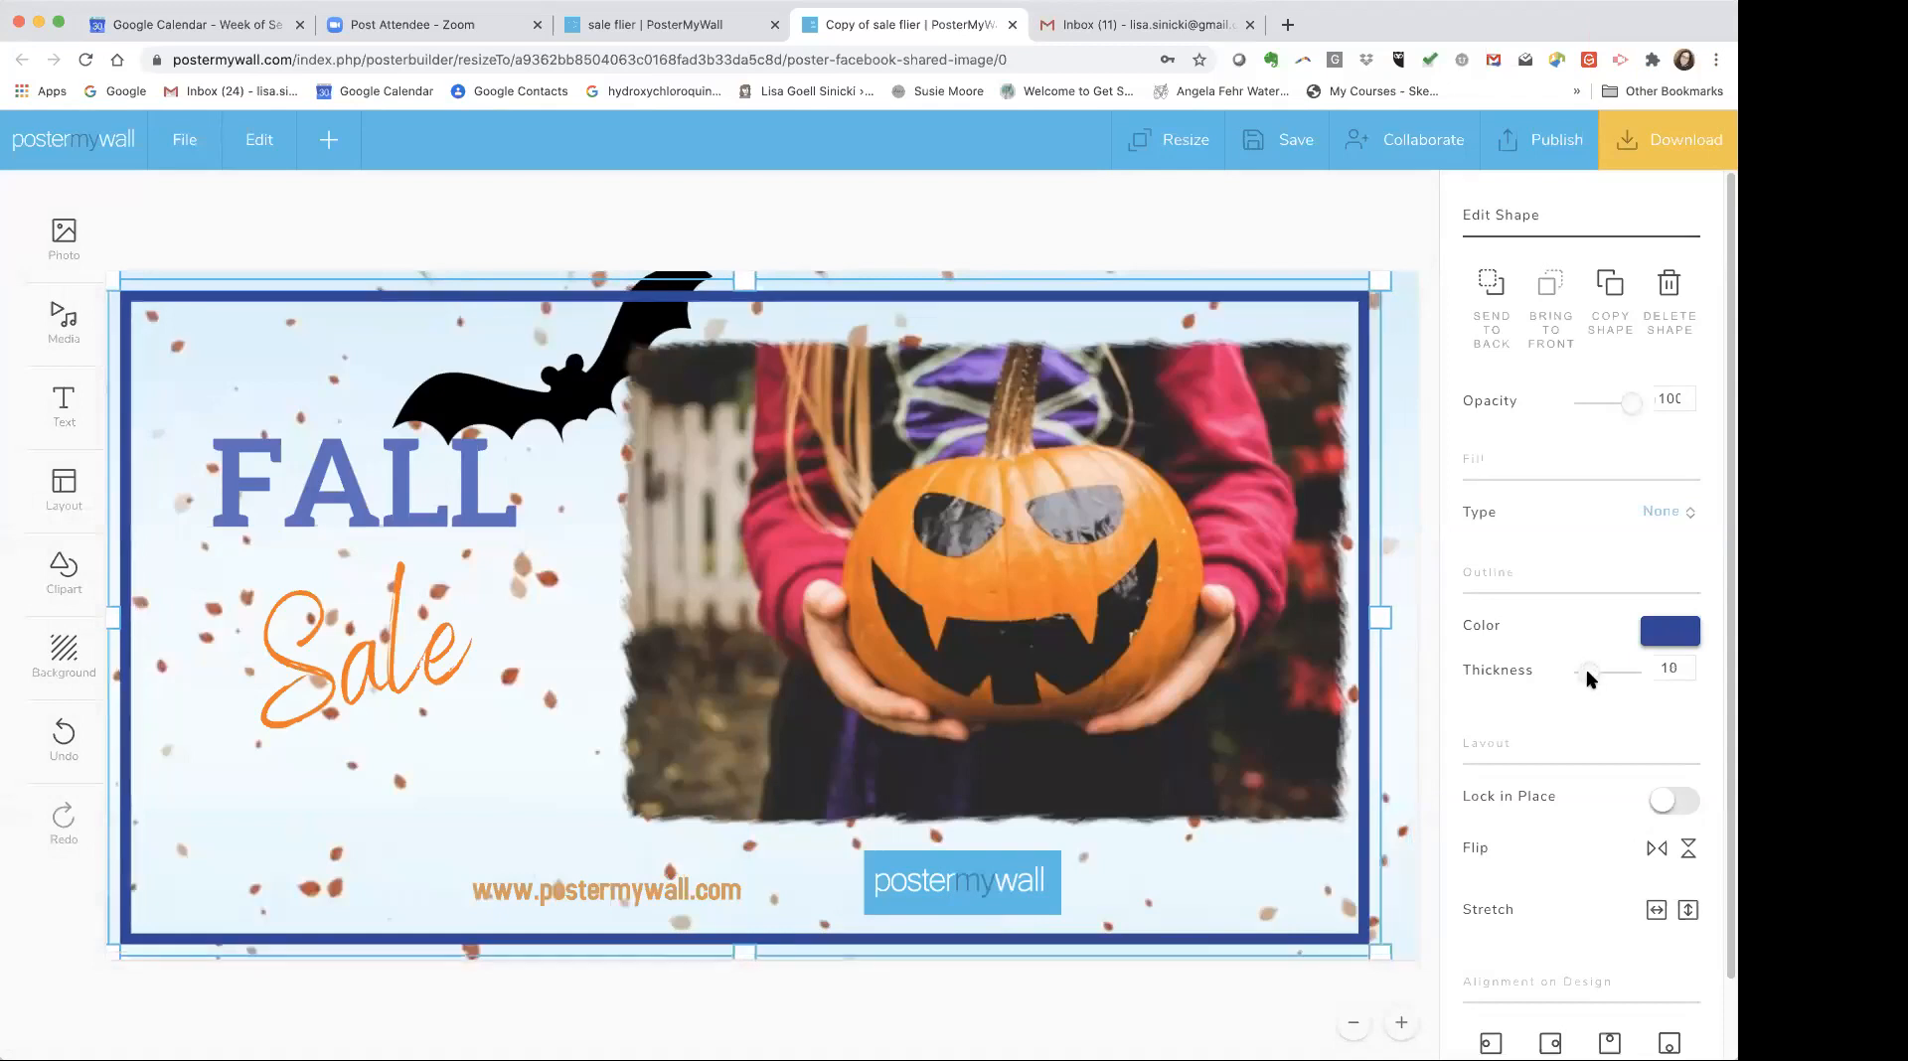
pyautogui.moveTo(1381, 621); pyautogui.dragTo(1410, 623)
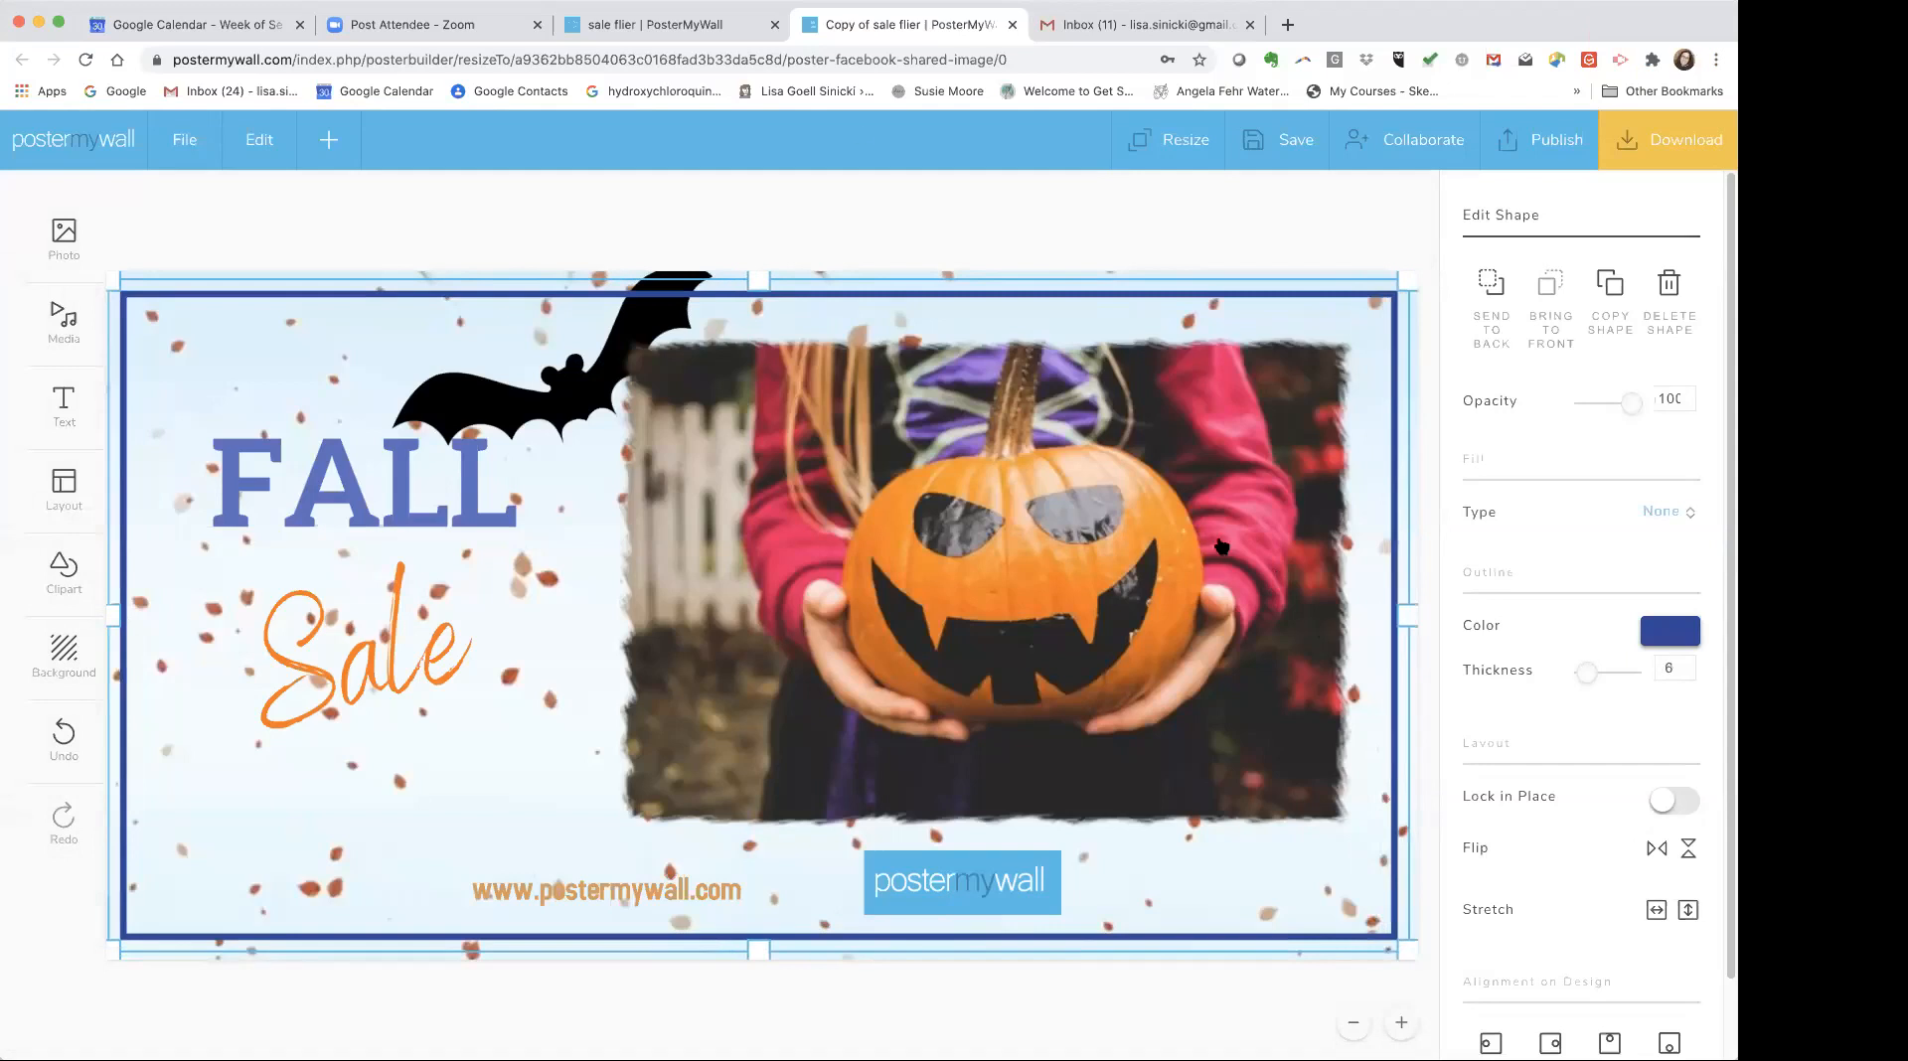
pyautogui.click(516, 361)
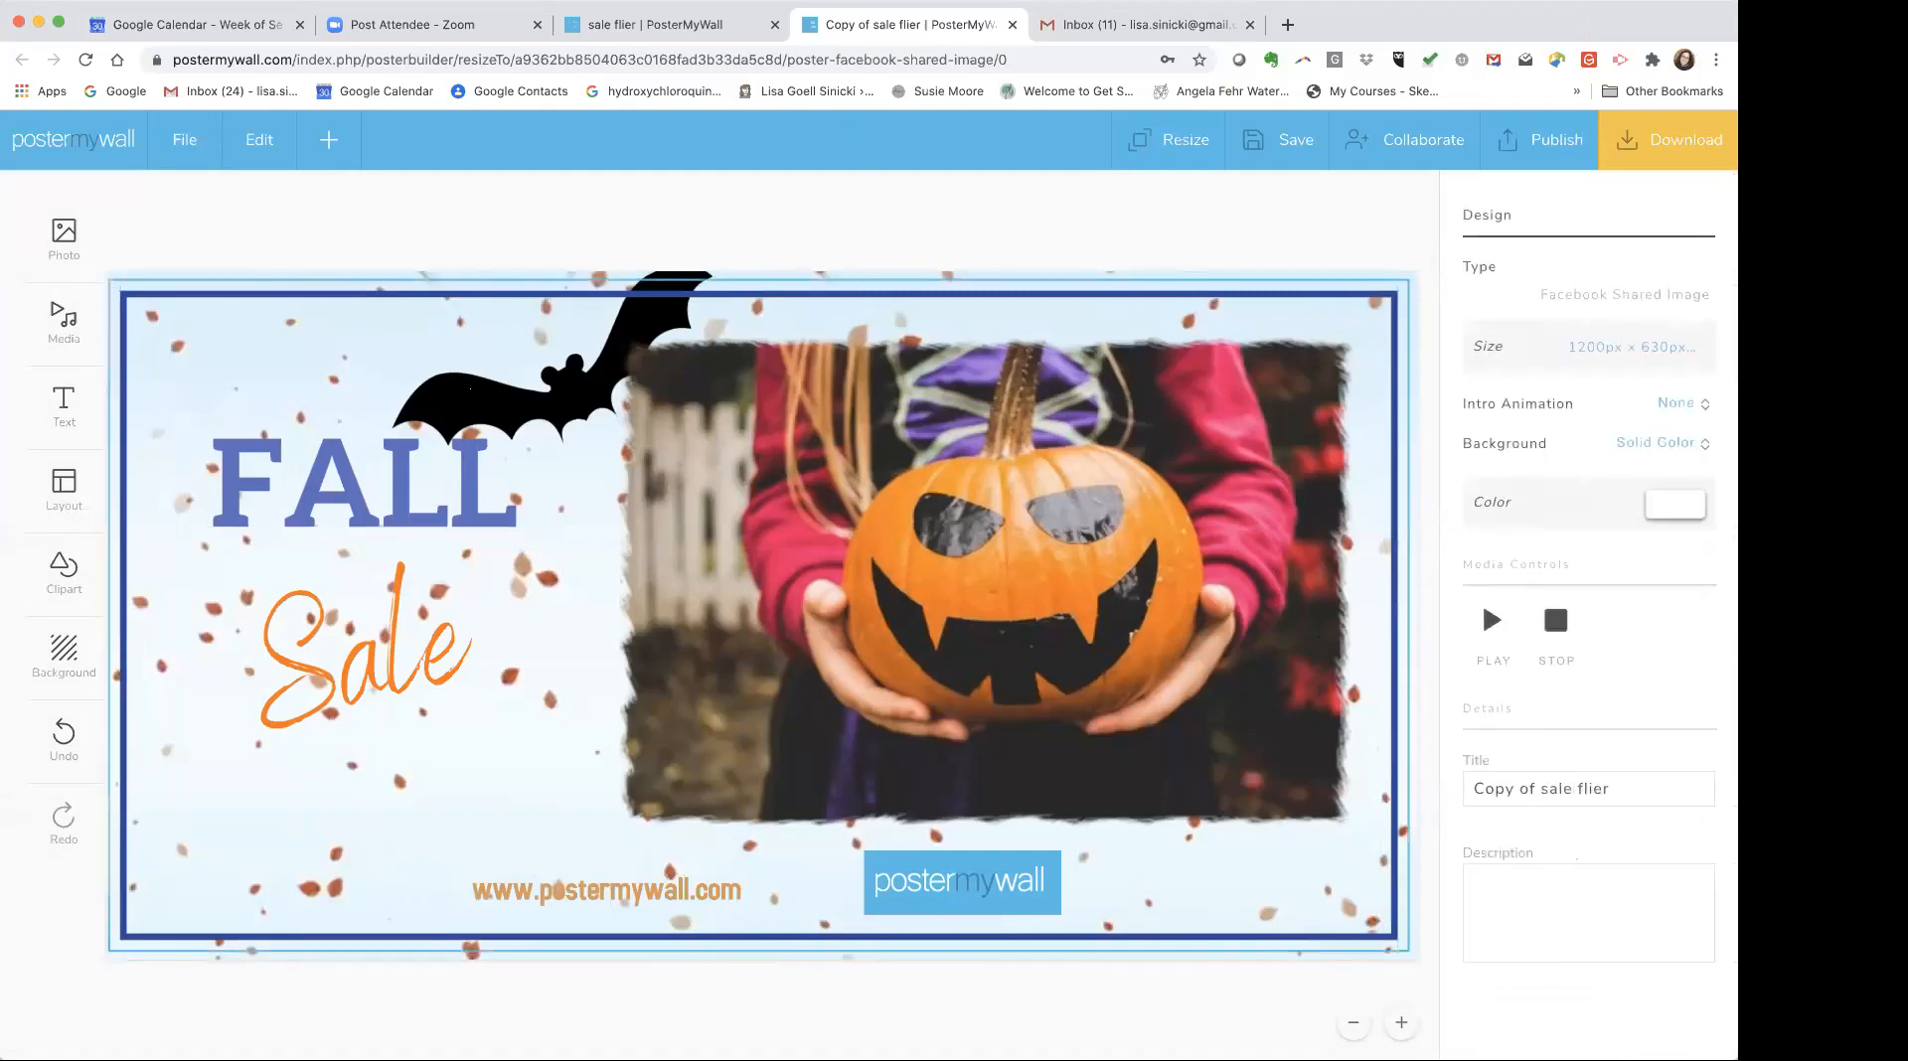
pyautogui.click(472, 388)
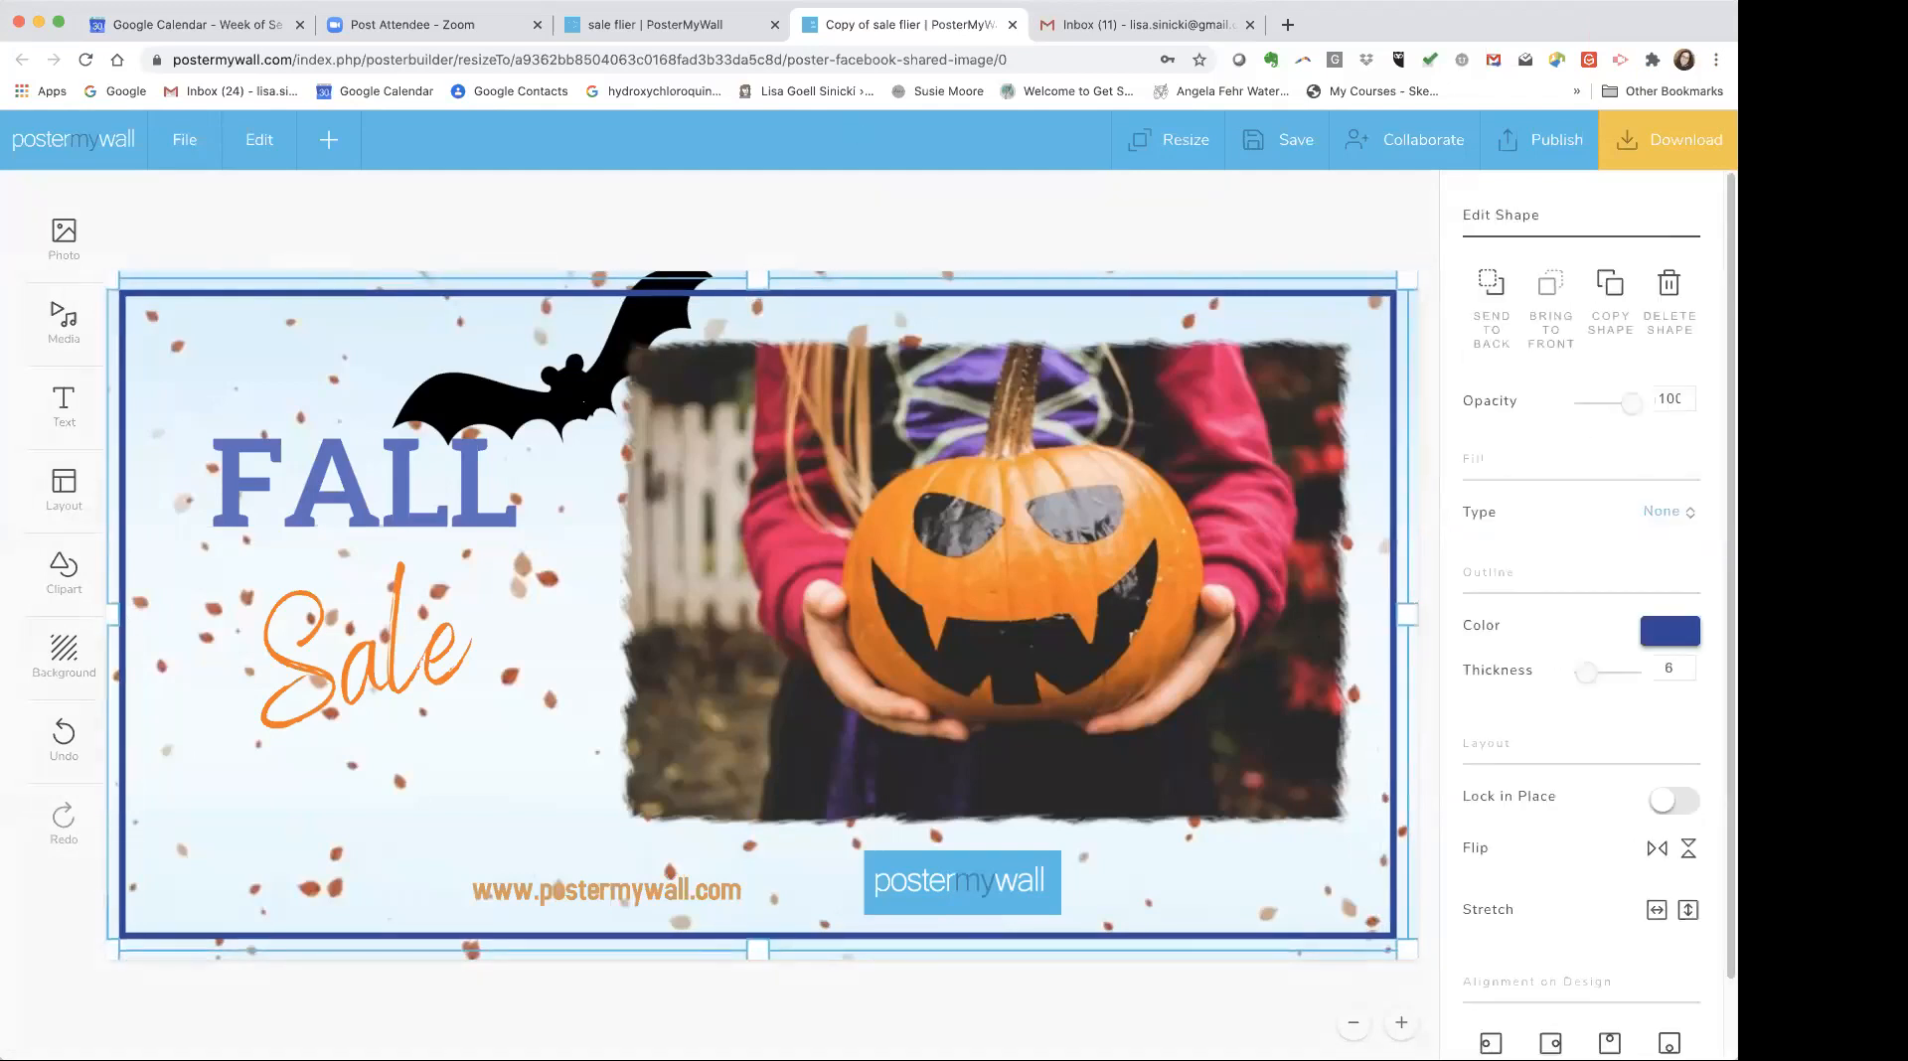
pyautogui.moveTo(472, 389); pyautogui.dragTo(475, 390)
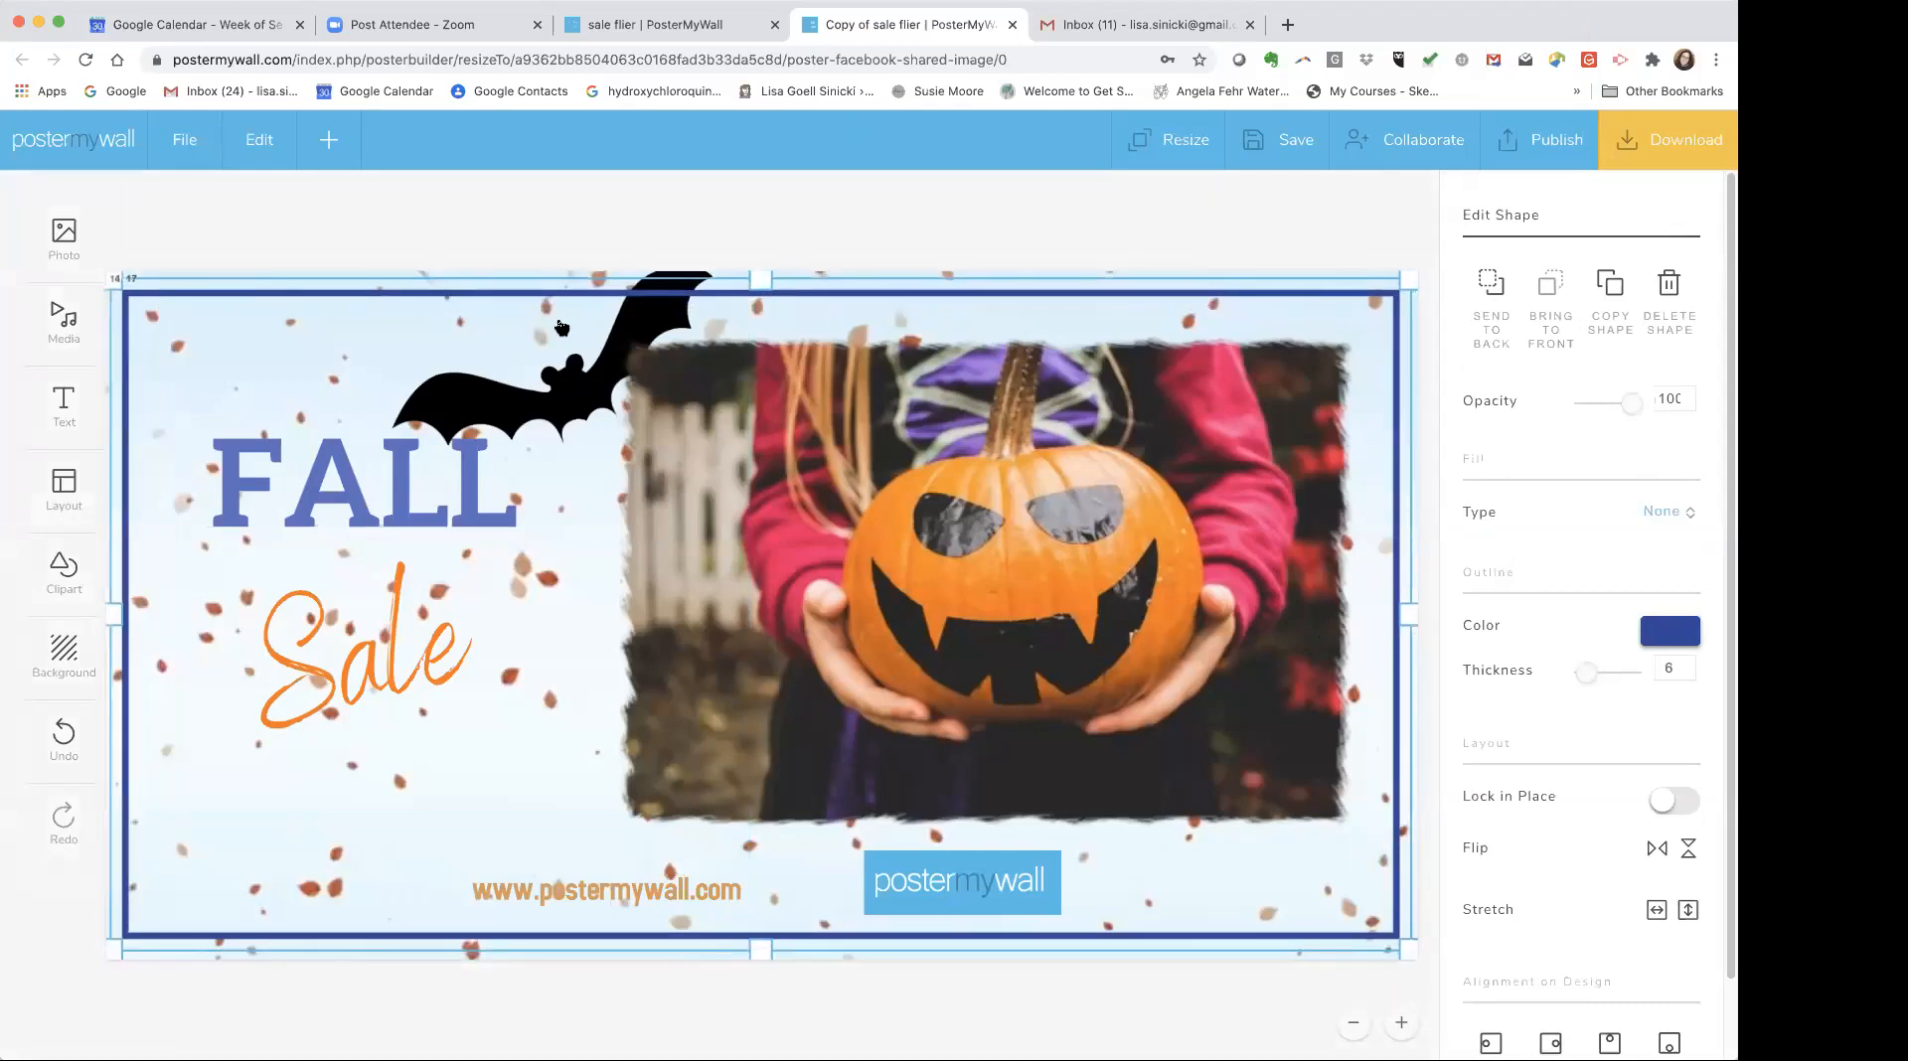
# Move the bat clipart to the upper left corner above the FALL heading.
pyautogui.click(515, 234)
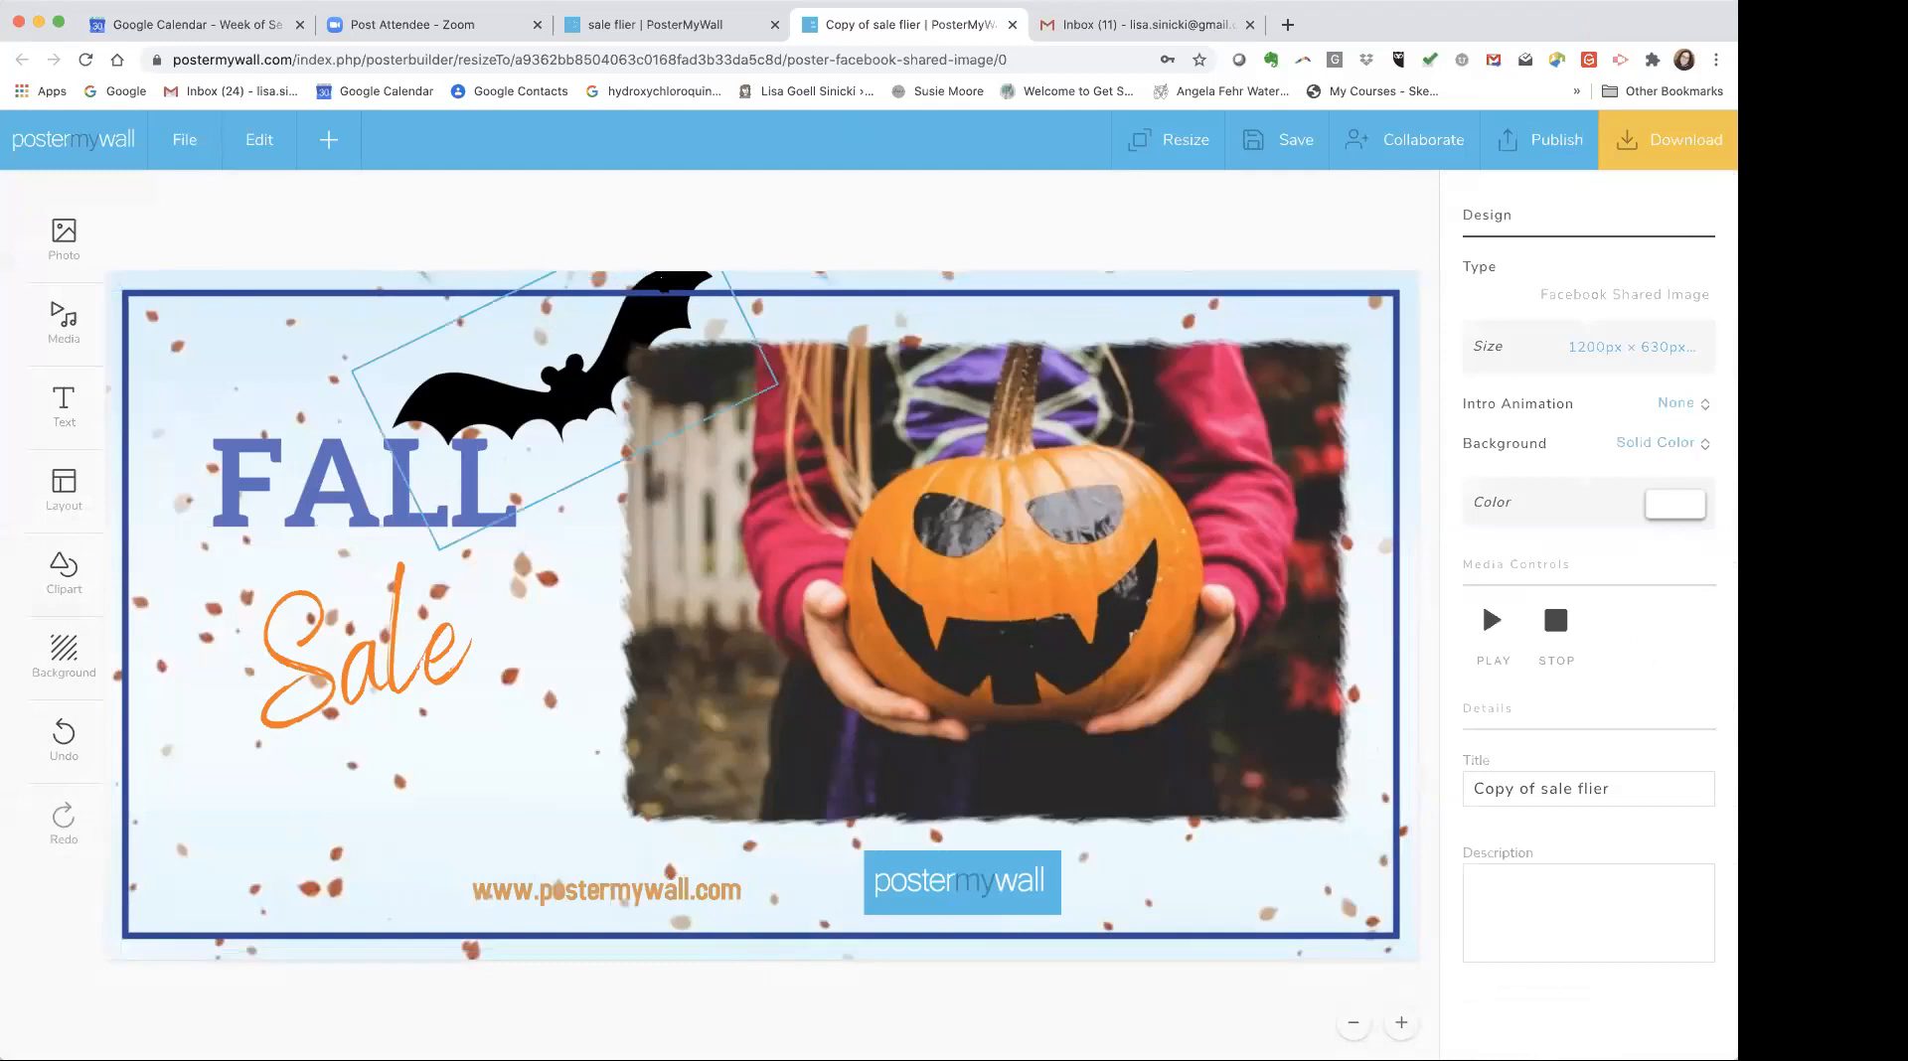
pyautogui.moveTo(663, 283); pyautogui.dragTo(358, 278)
pyautogui.click(565, 234)
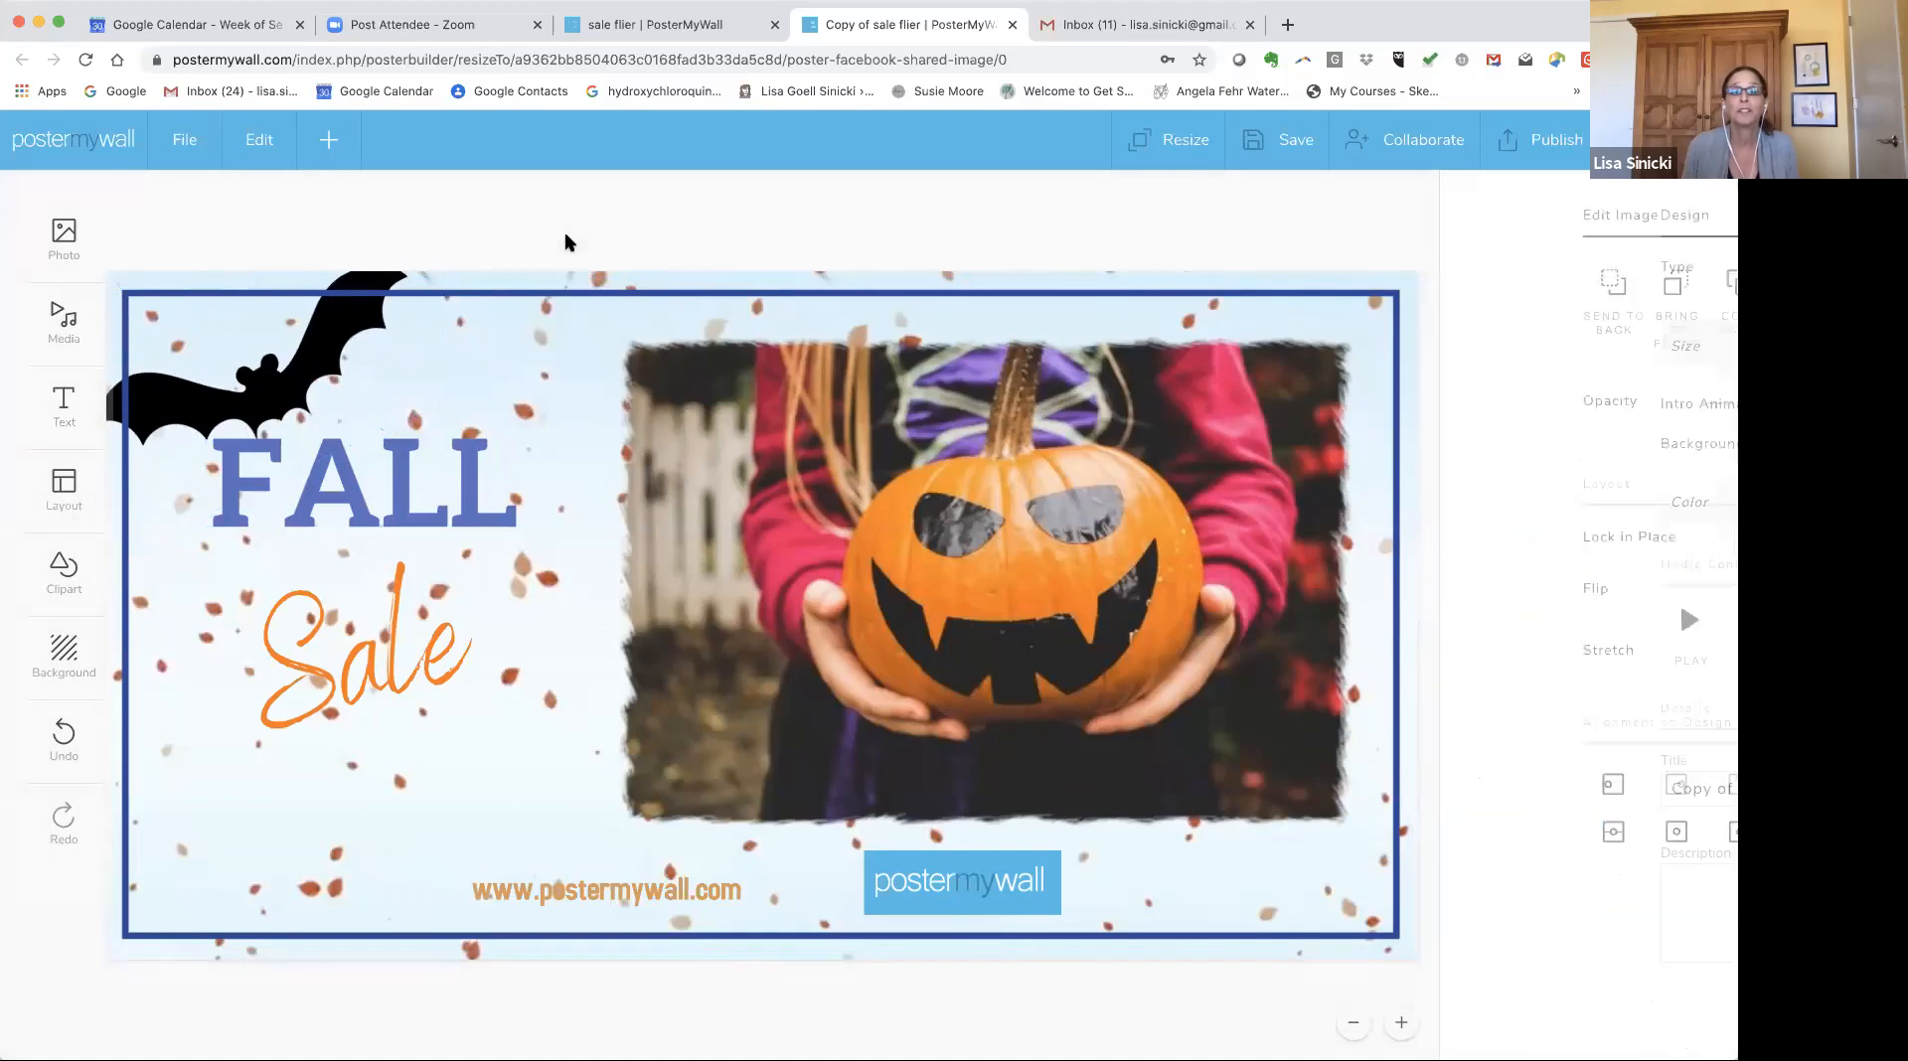